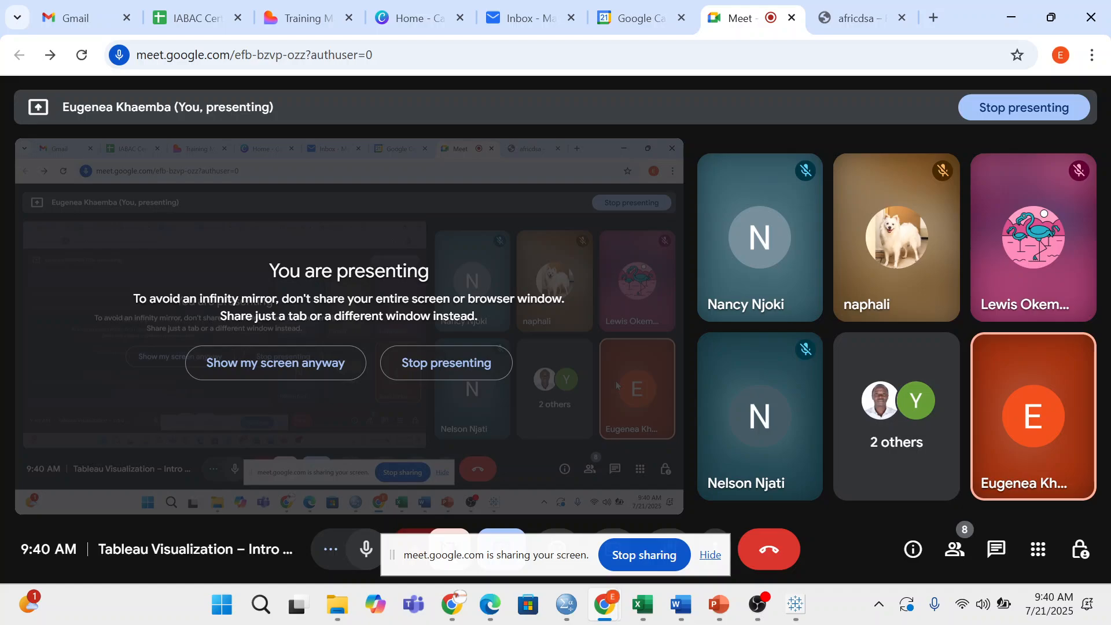
# - Switch from the Google Meet tab to the Tableau Public workbook with Alt+Tab
pyautogui.hotkey('alt', 'Tab')
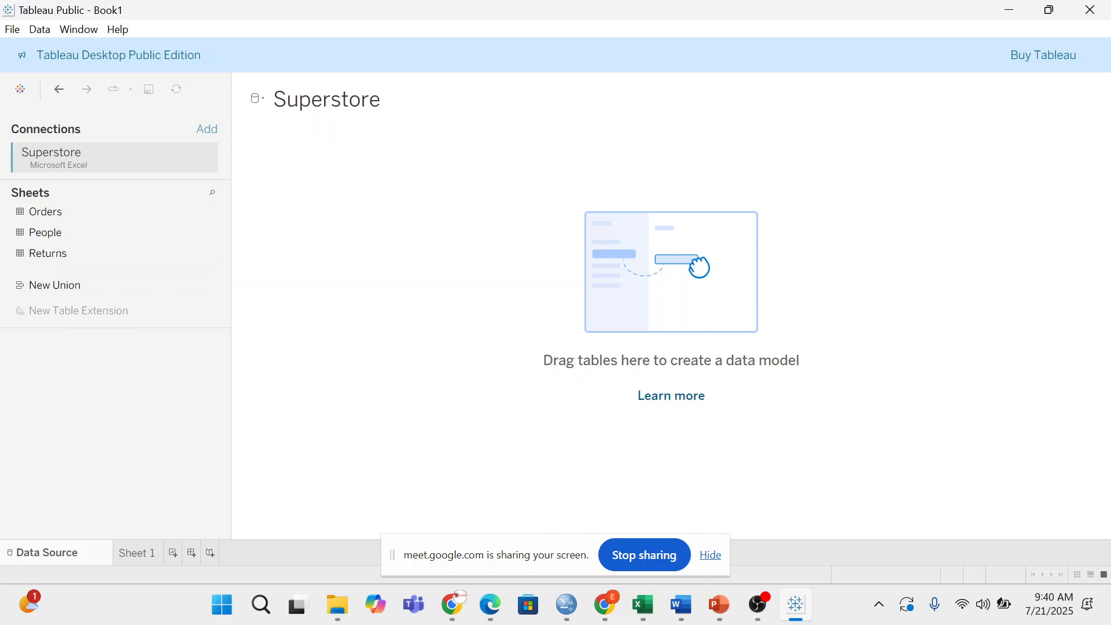
# - Add Orders and People to the model, undo both changes, and return to the start page
pyautogui.doubleClick(61, 229)
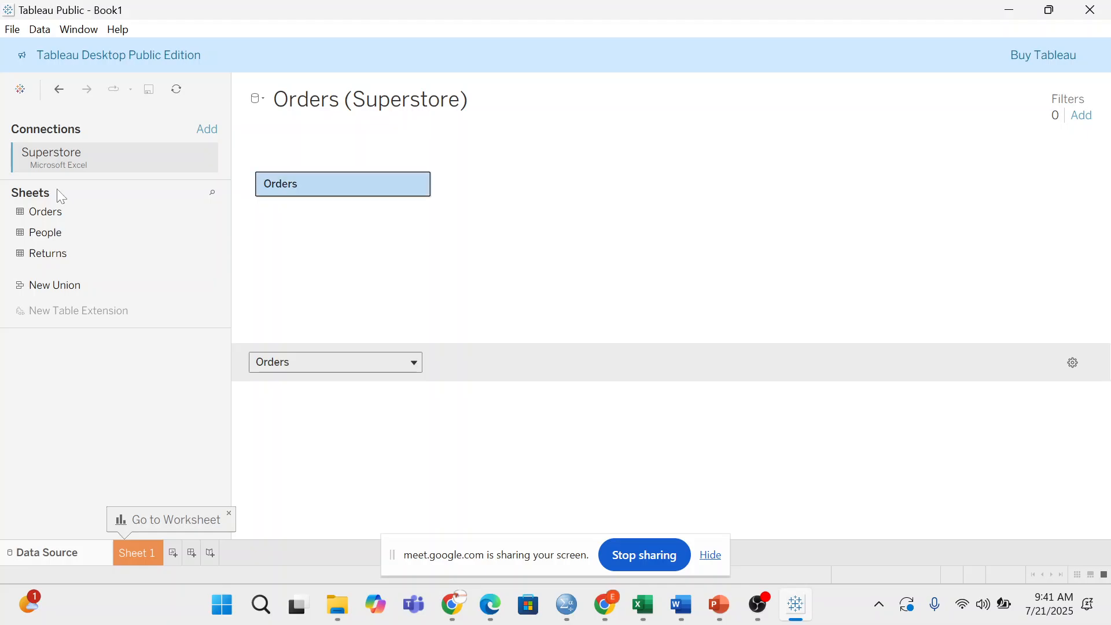
pyautogui.moveTo(67, 233); pyautogui.dragTo(61, 263)
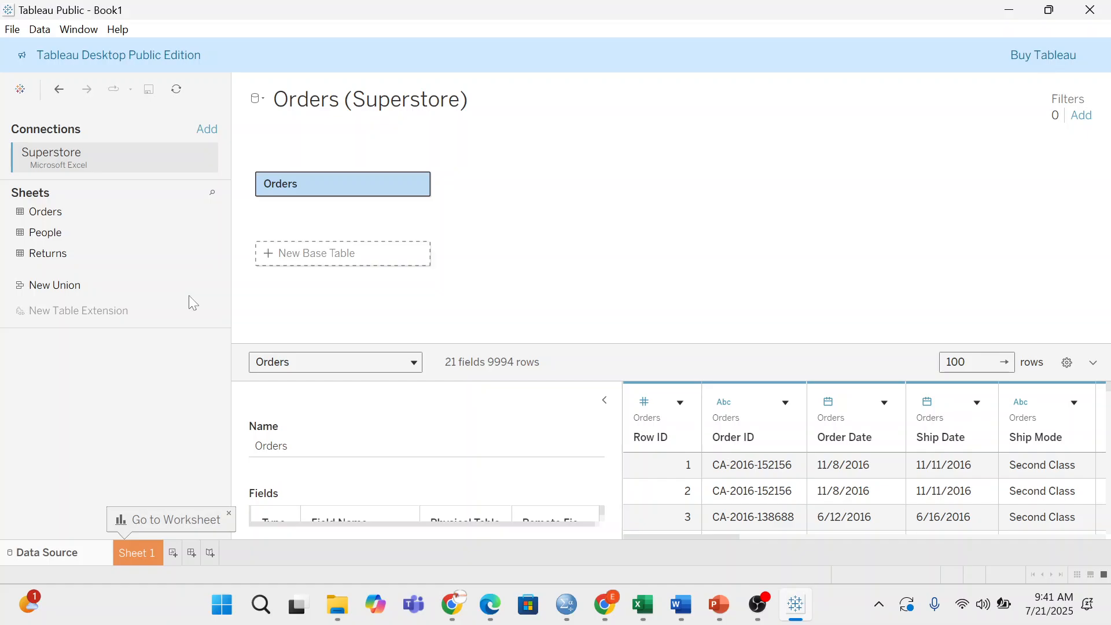
pyautogui.hotkey('ctrl', 'z')
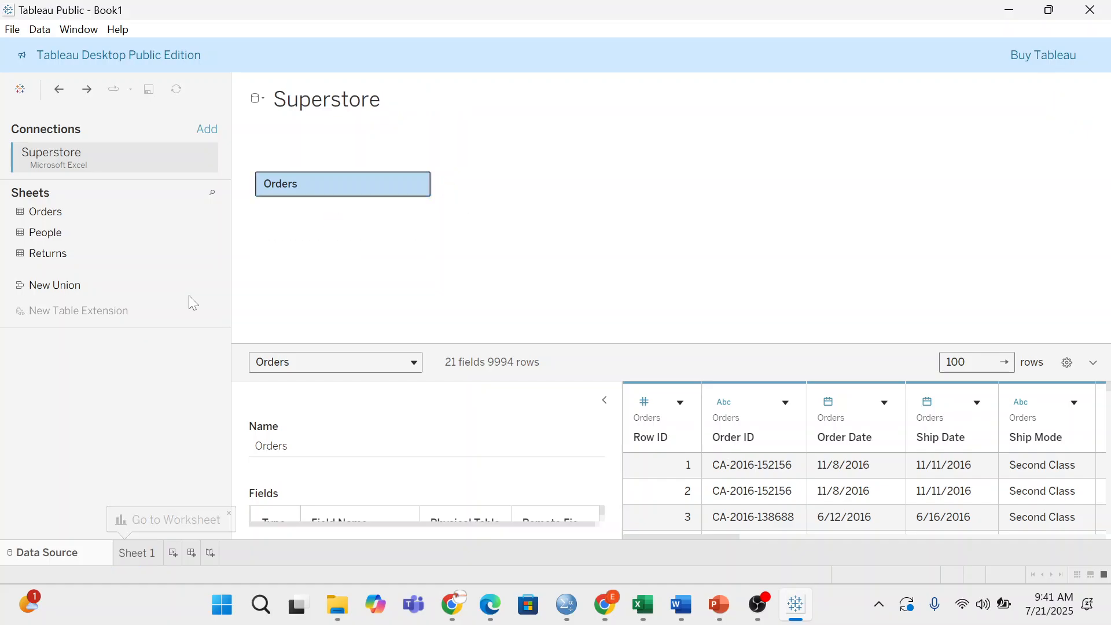
pyautogui.hotkey('ctrl', 'z')
pyautogui.hotkey('ctrl', 'z')
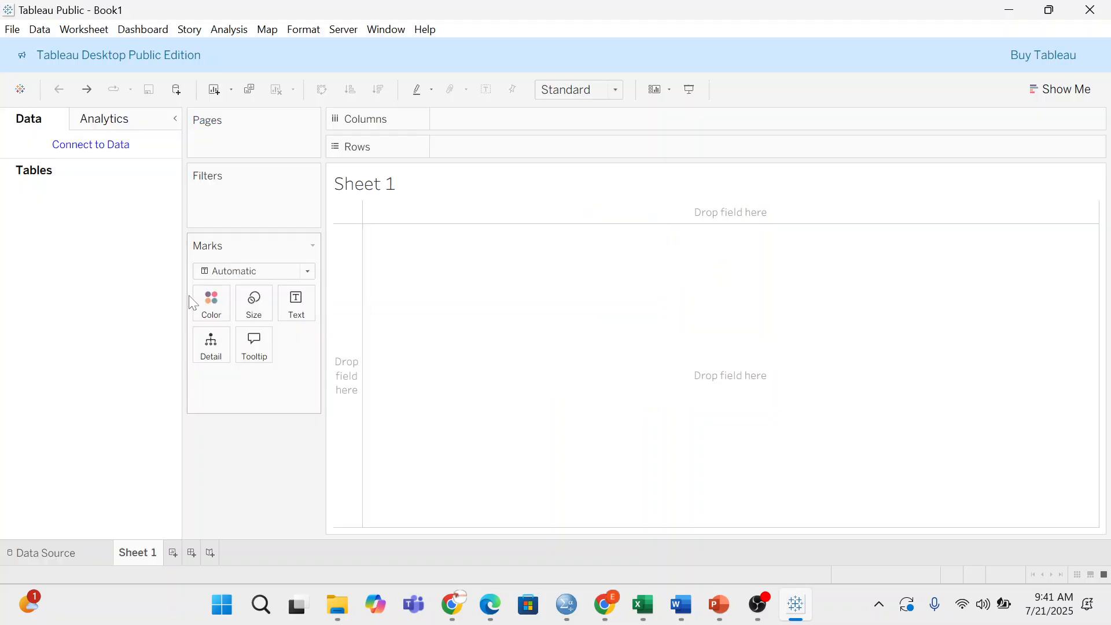
pyautogui.click(48, 555)
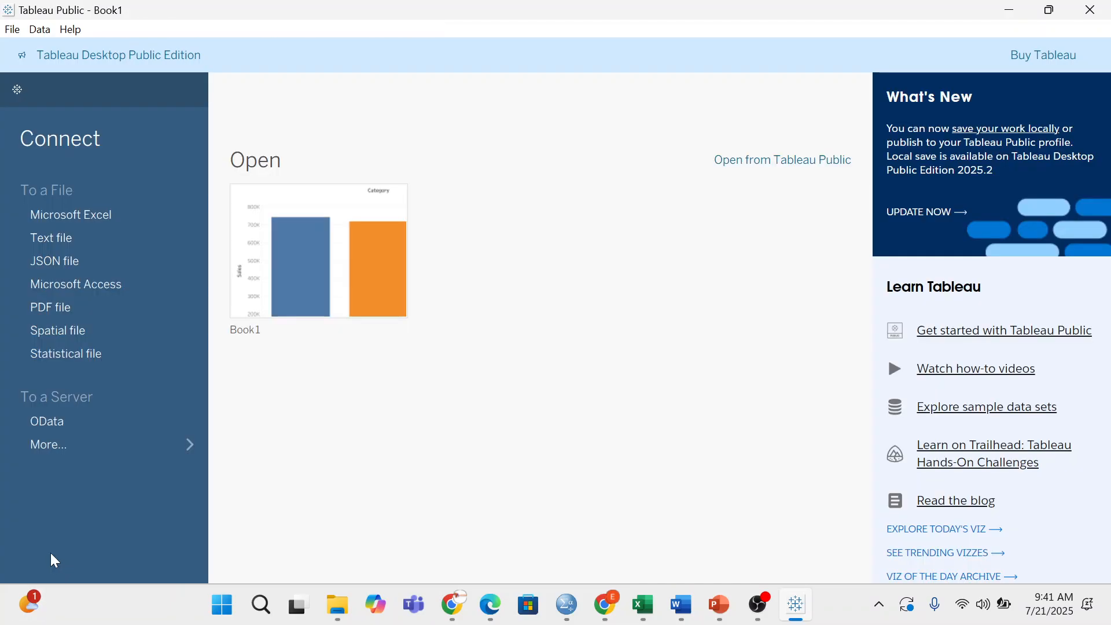
# - Connect to the Superstore Excel workbook in Downloads
pyautogui.click(71, 215)
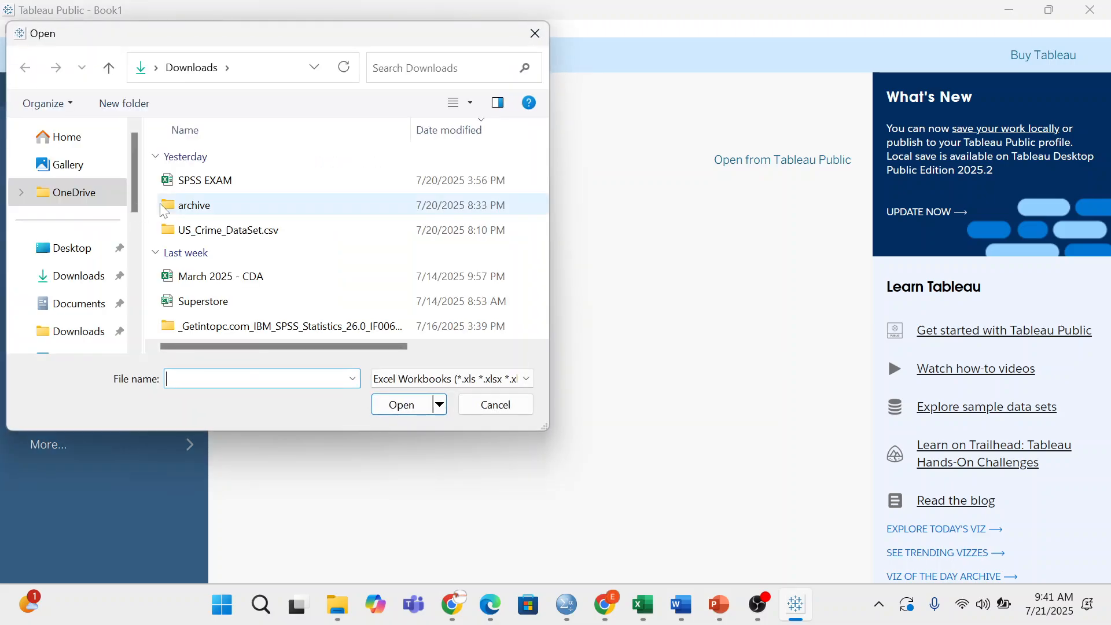
pyautogui.click(202, 302)
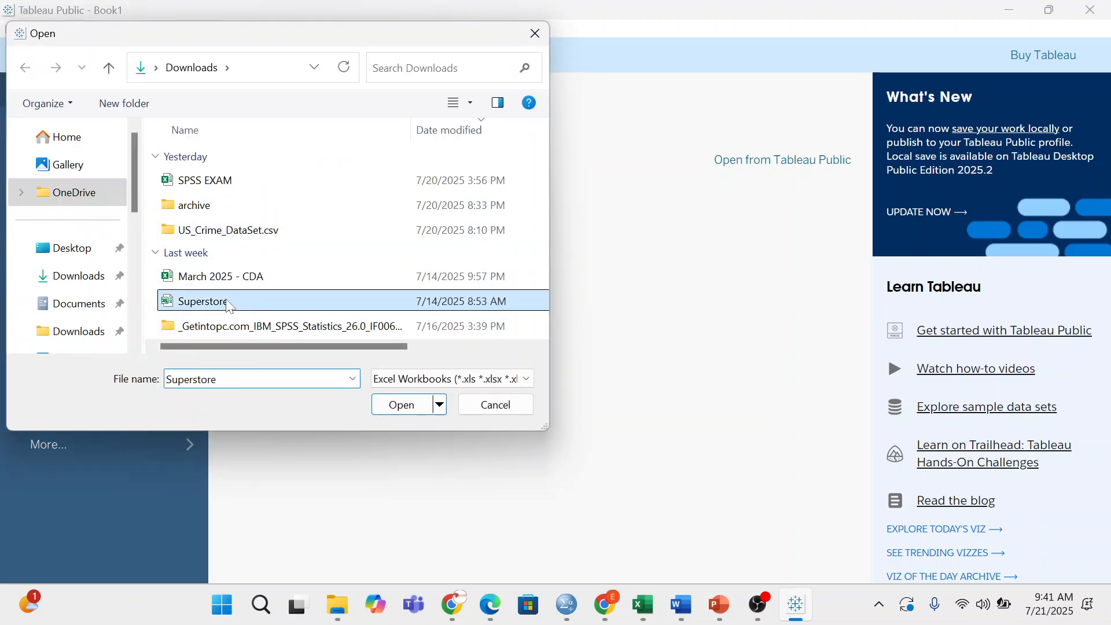
pyautogui.click(400, 405)
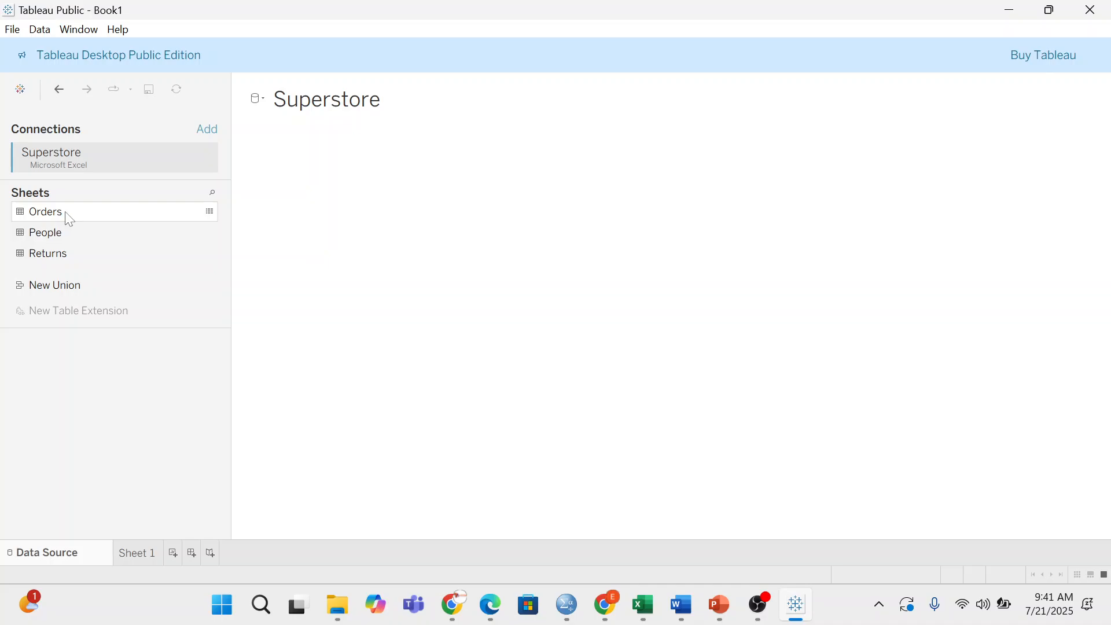
# - Build the data model with the Orders, People and Returns tables
pyautogui.moveTo(67, 219); pyautogui.dragTo(400, 224)
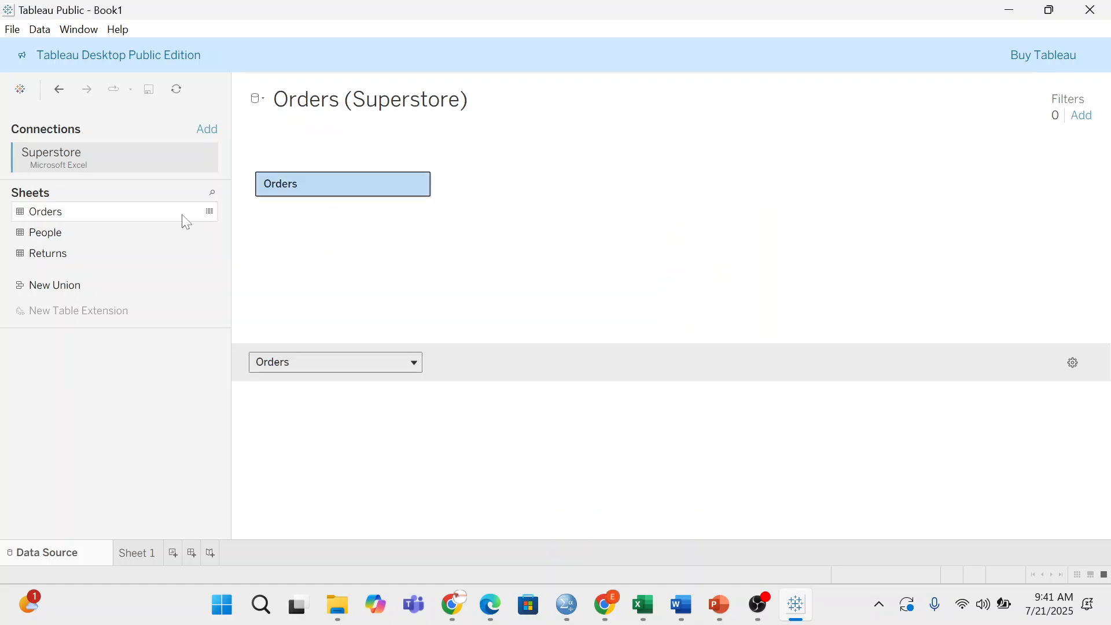
pyautogui.moveTo(57, 232); pyautogui.dragTo(515, 184)
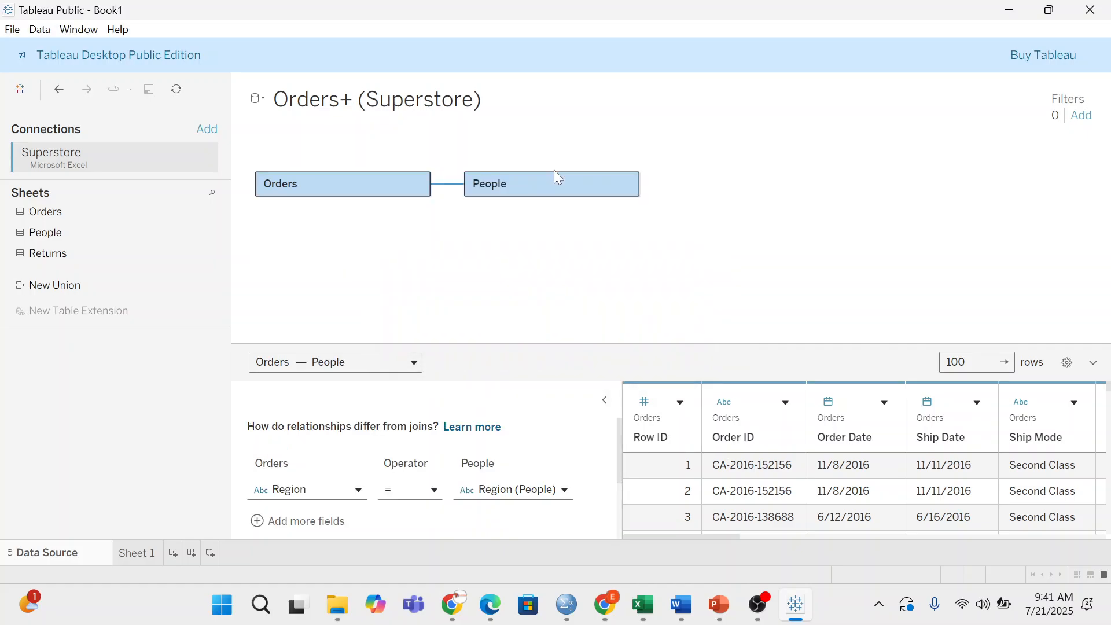
pyautogui.moveTo(77, 254); pyautogui.dragTo(466, 238)
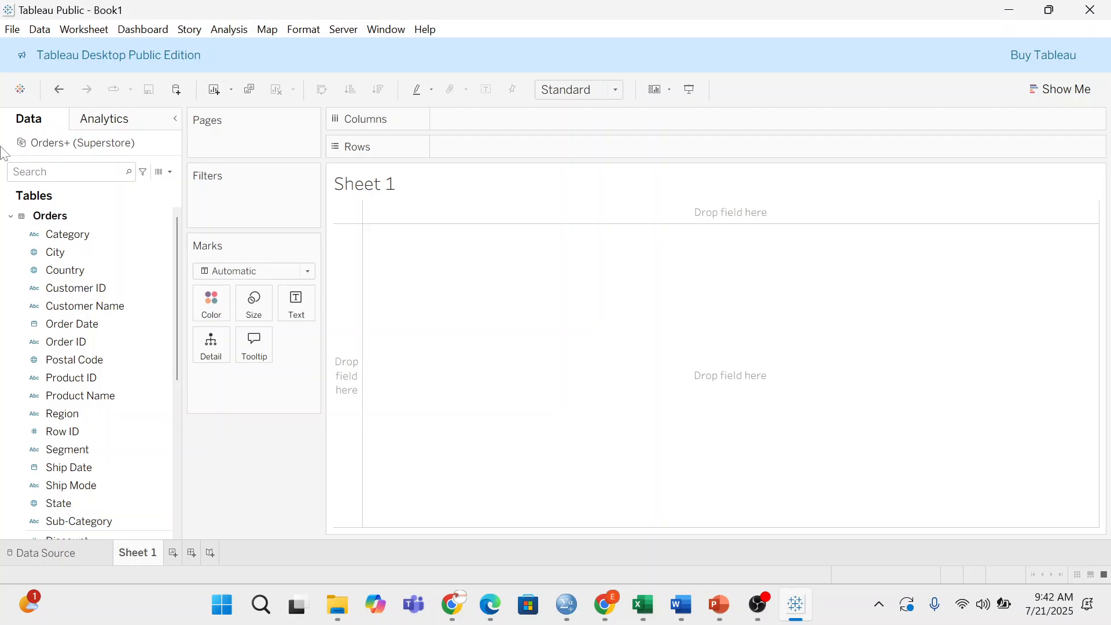
# - Try Category on Rows, remove it, then drop City into the view to plot a point map
pyautogui.click(55, 234)
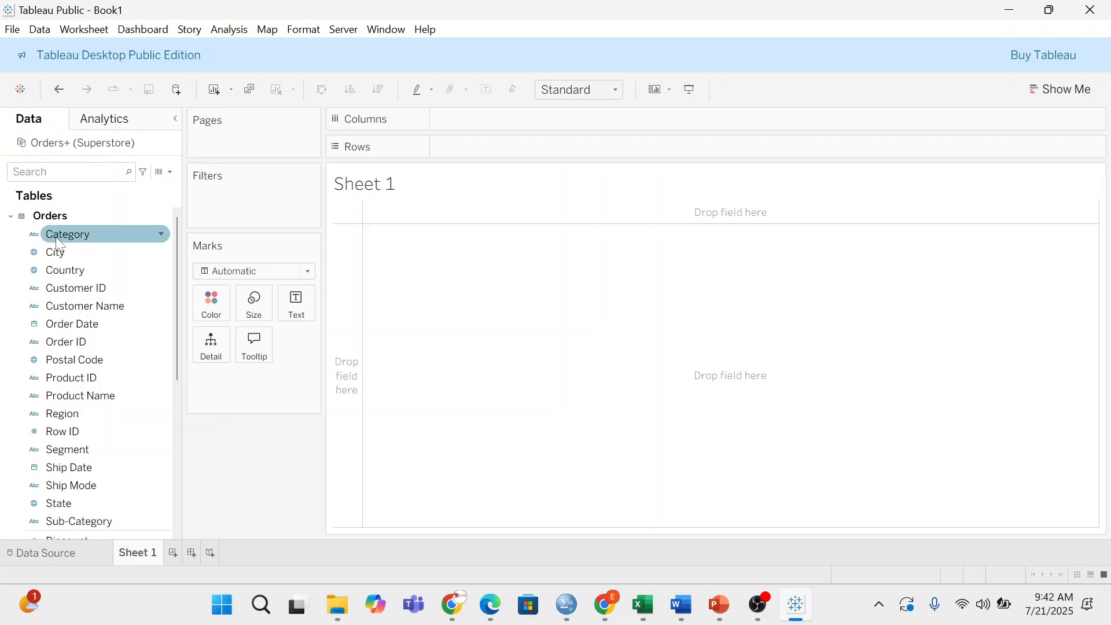
pyautogui.click(81, 236)
pyautogui.moveTo(83, 239); pyautogui.dragTo(509, 249)
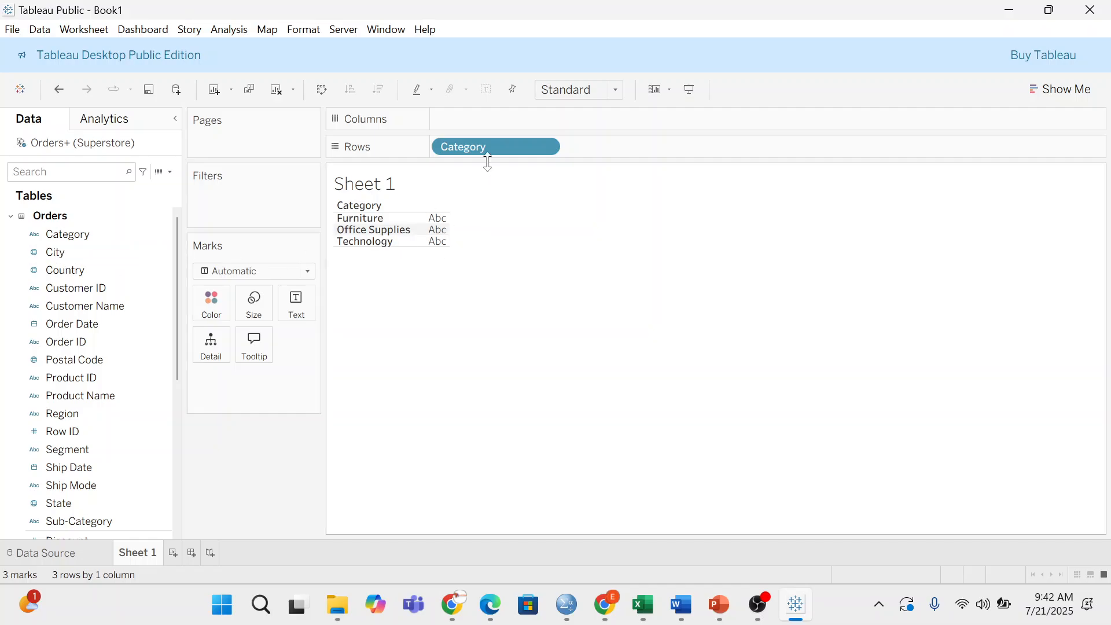
pyautogui.moveTo(486, 153); pyautogui.dragTo(99, 325)
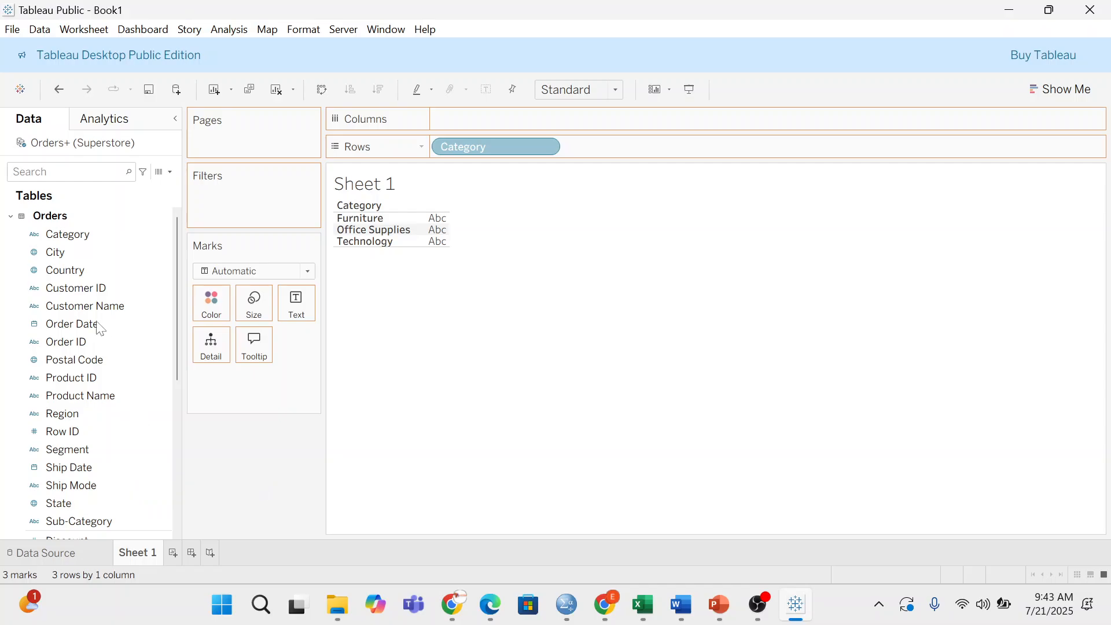
pyautogui.moveTo(78, 251); pyautogui.dragTo(478, 243)
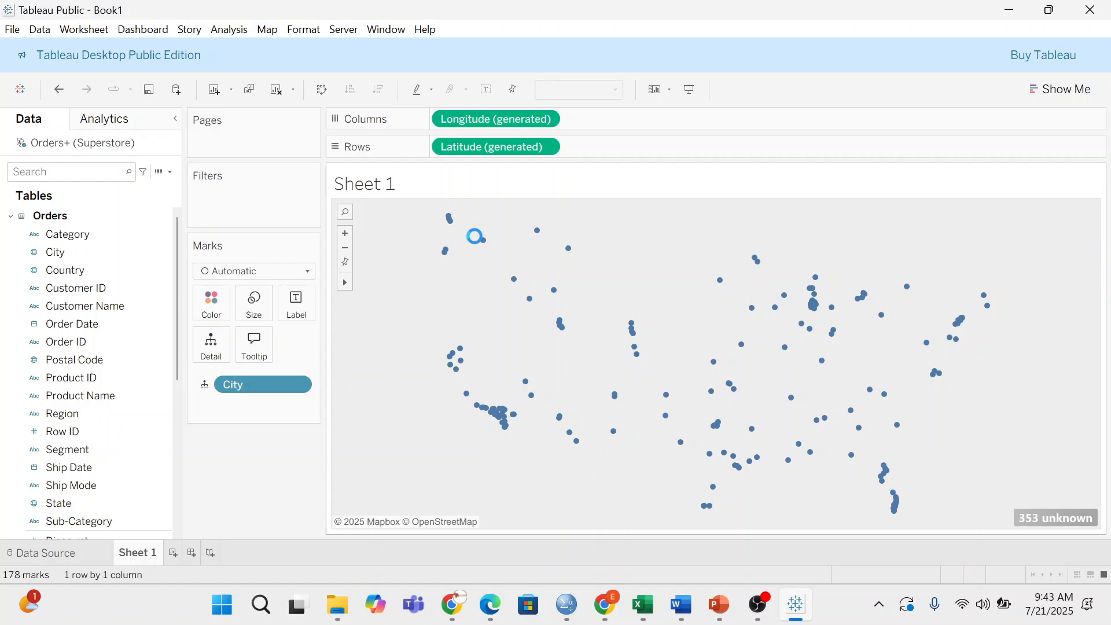
# - Select the Country, Customer ID and Region fields and drag Region onto the view
pyautogui.click(45, 271)
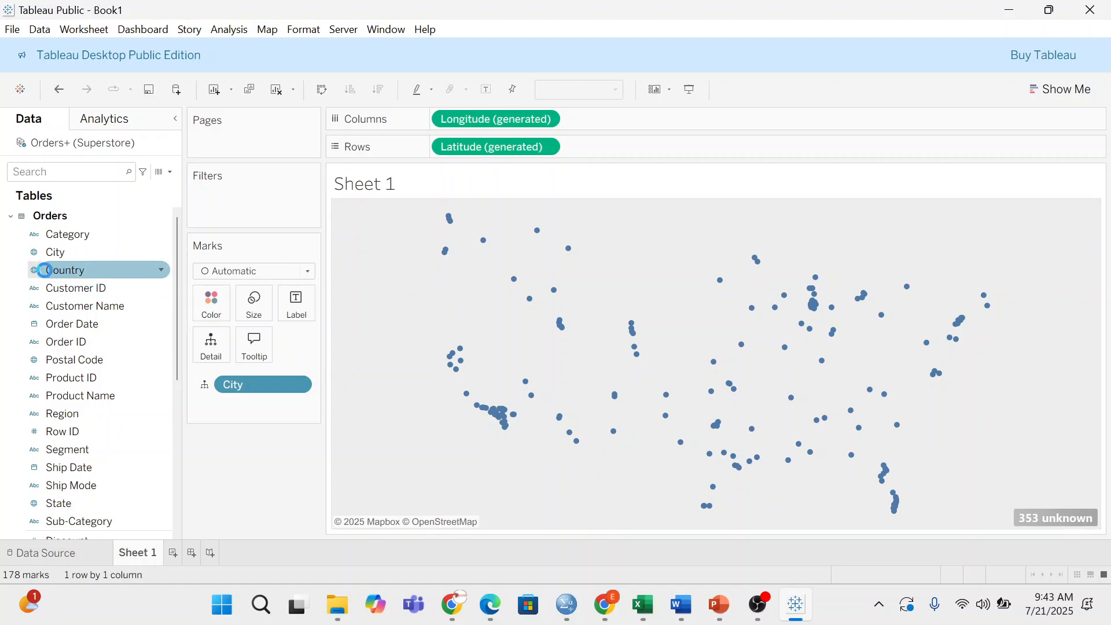
pyautogui.click(78, 285)
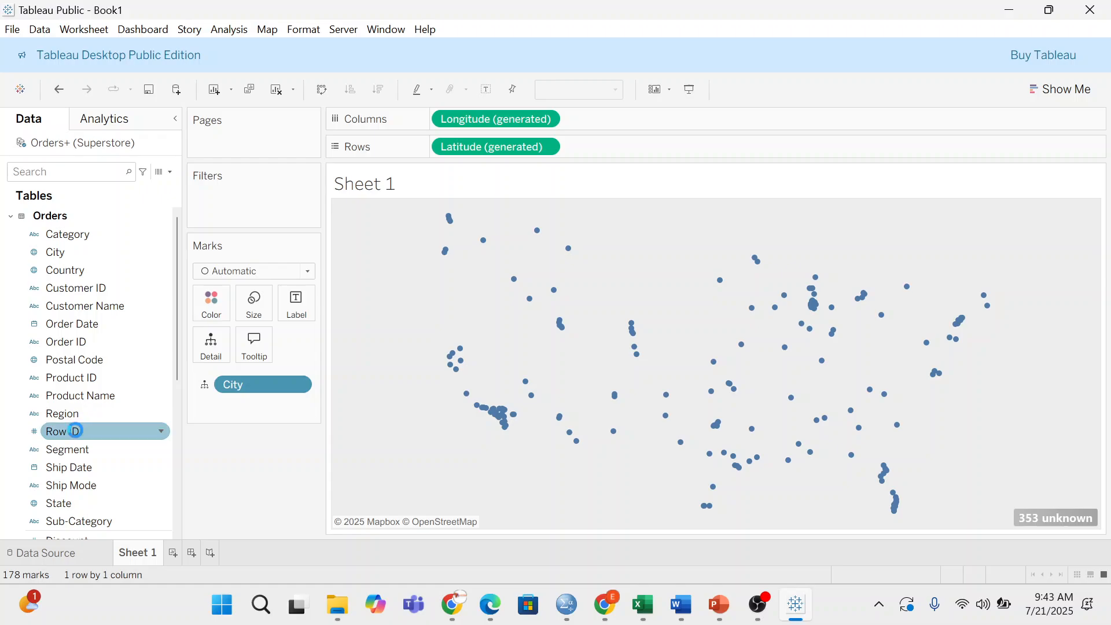
pyautogui.click(78, 413)
pyautogui.moveTo(77, 413); pyautogui.dragTo(472, 172)
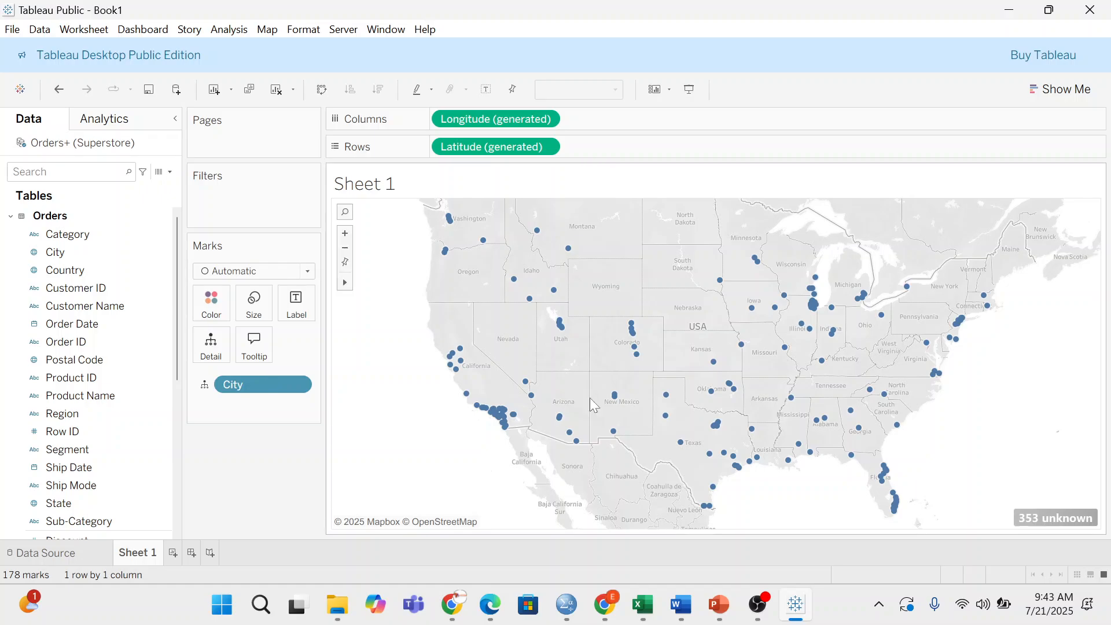
# - Remove City, generated Latitude and generated Longitude from the view
pyautogui.moveTo(274, 395); pyautogui.dragTo(82, 208)
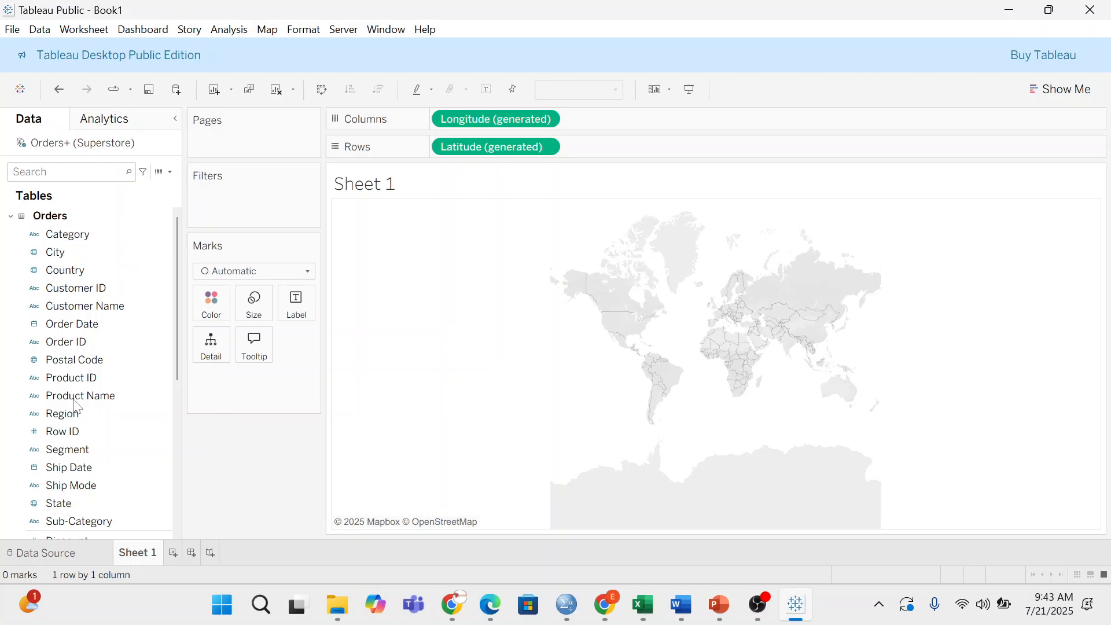
pyautogui.moveTo(513, 146); pyautogui.dragTo(324, 446)
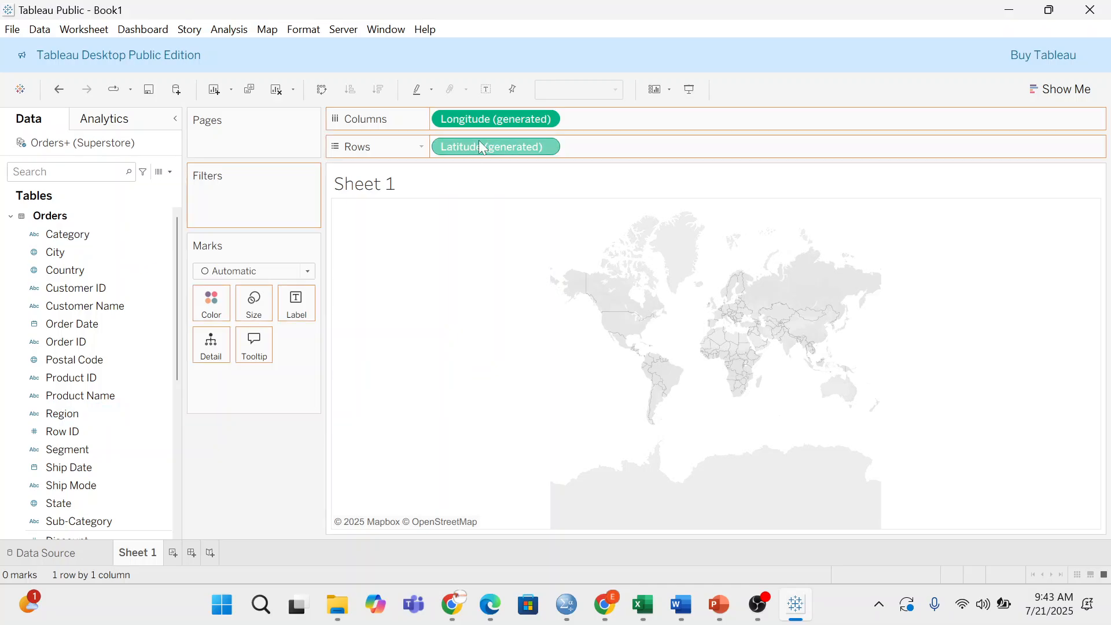
pyautogui.moveTo(487, 120); pyautogui.dragTo(271, 492)
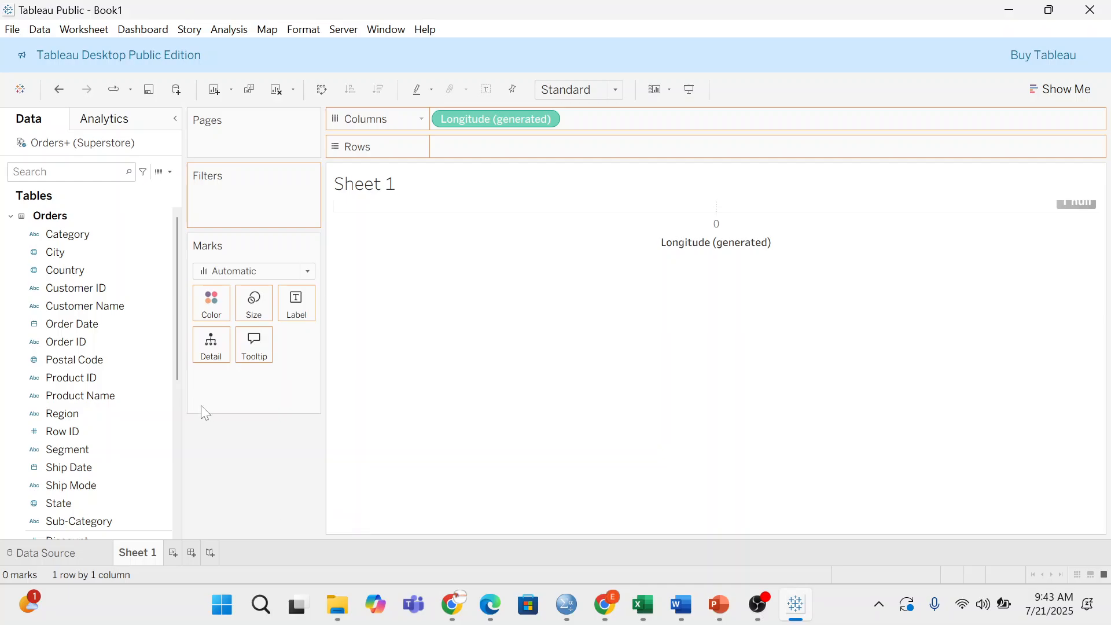
pyautogui.scroll(-1, 172, 301)
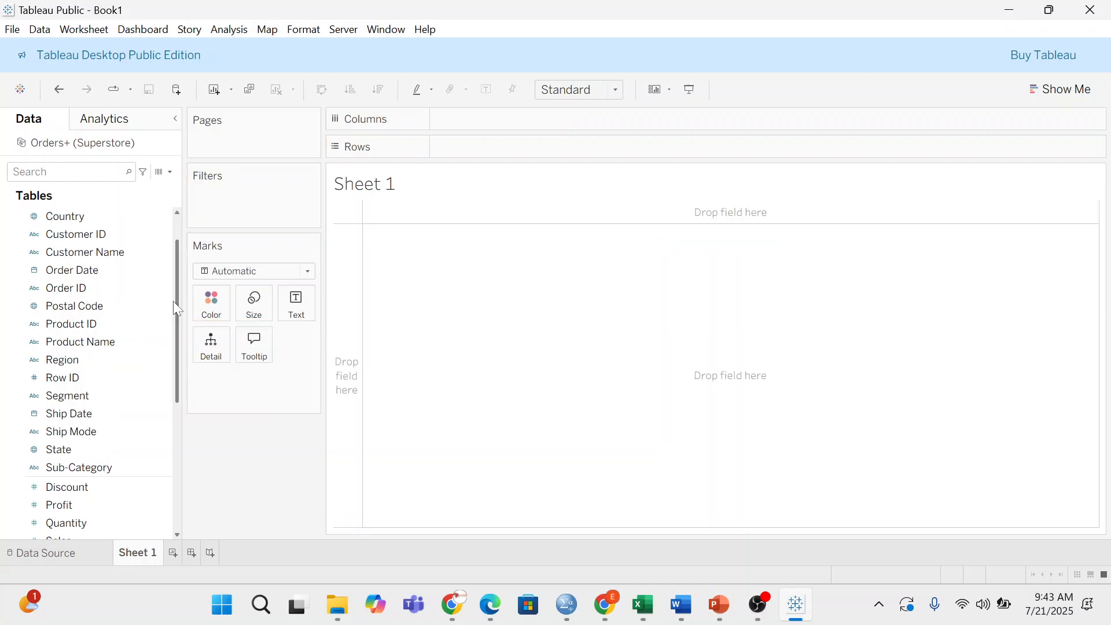
# - Put YEAR(Order Date) on Columns and SUM(Sales) on Rows for a 2014–2017 line
pyautogui.scroll(-5, 168, 295)
pyautogui.scroll(5, 104, 288)
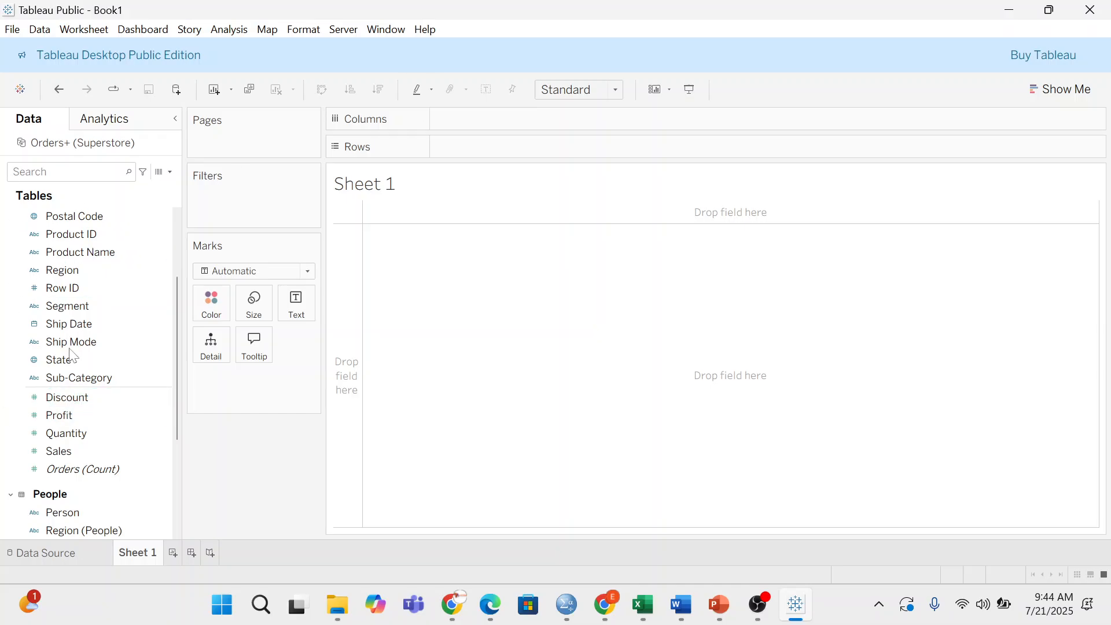
pyautogui.click(122, 272)
pyautogui.scroll(3, 119, 266)
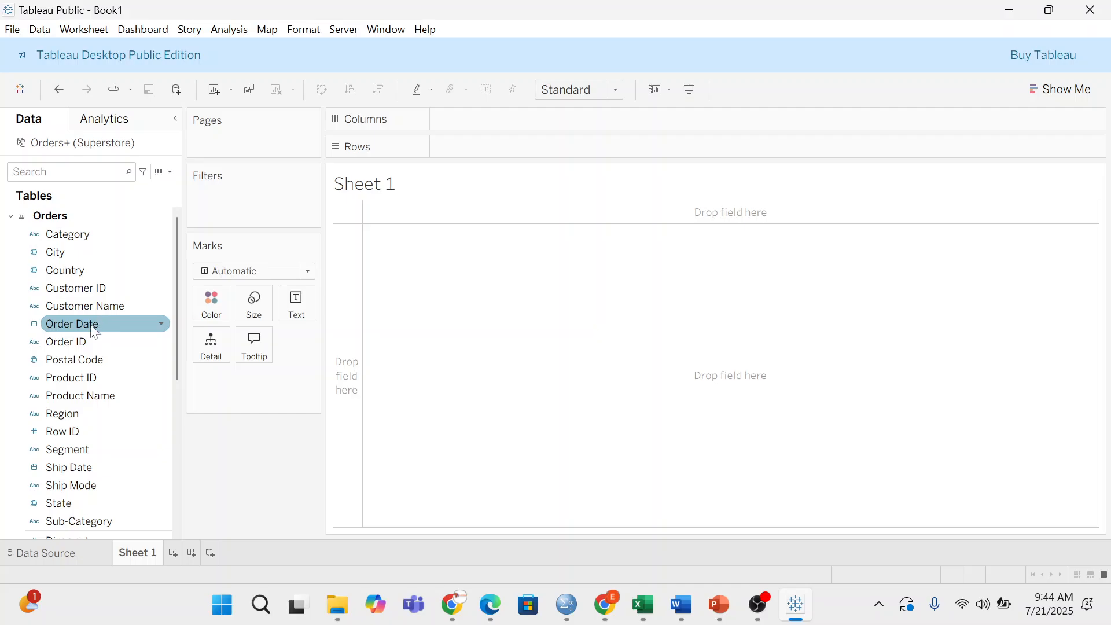
pyautogui.moveTo(92, 330); pyautogui.dragTo(552, 120)
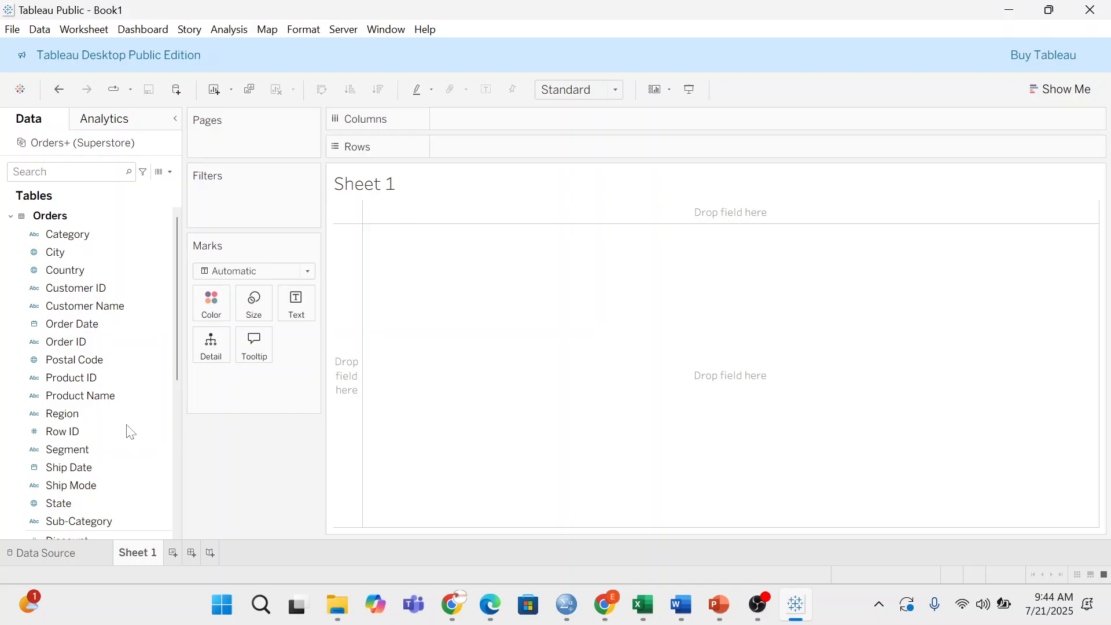
pyautogui.moveTo(99, 323); pyautogui.dragTo(564, 127)
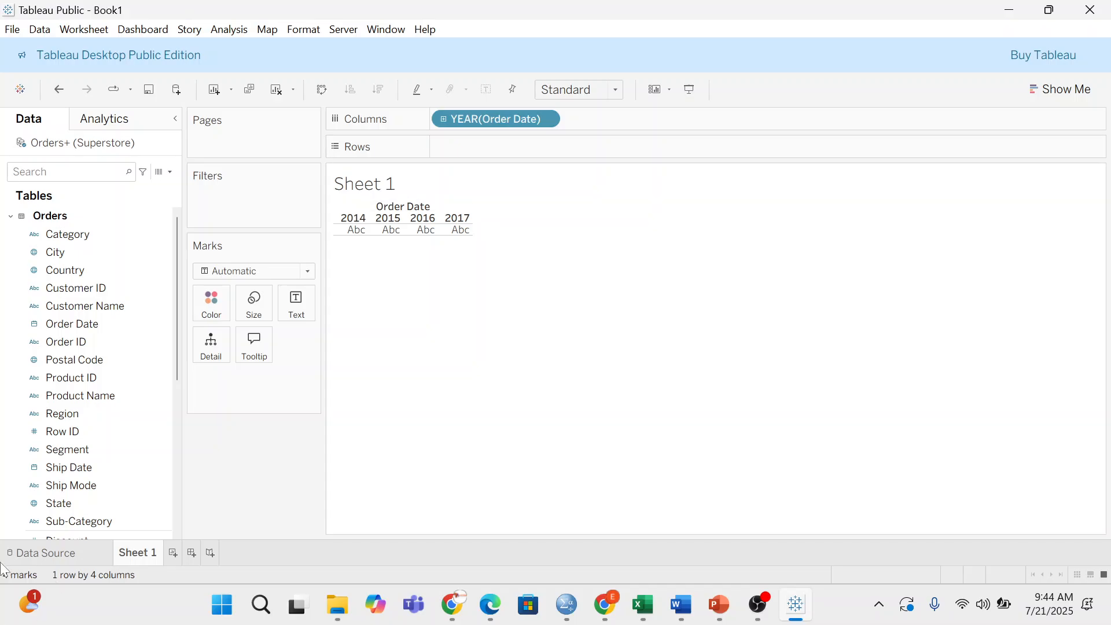
pyautogui.scroll(-3, 81, 448)
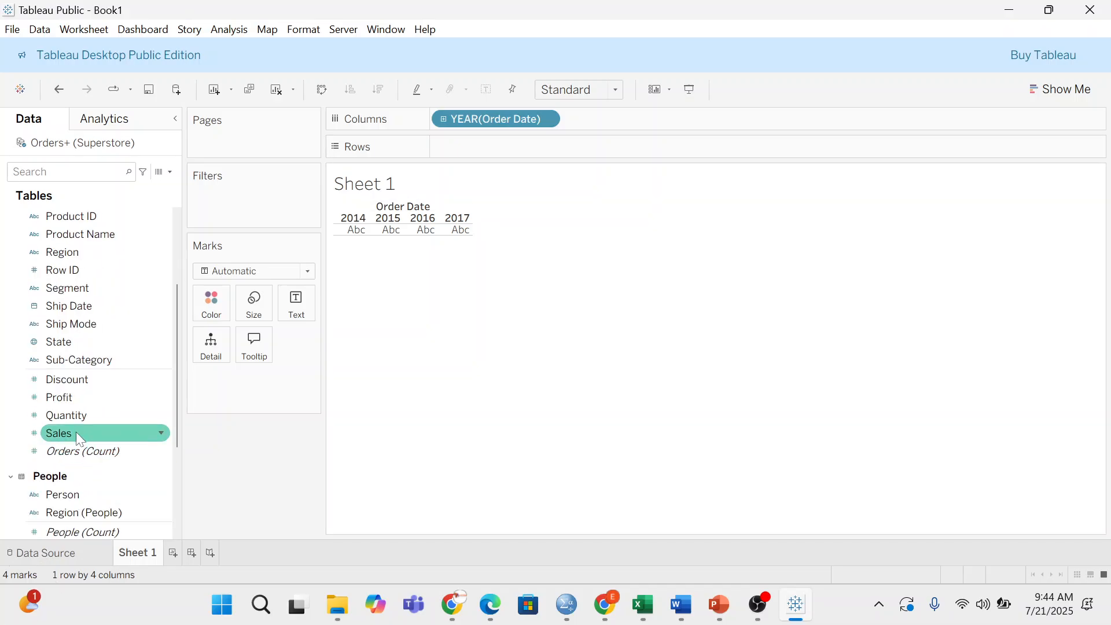
pyautogui.moveTo(75, 431); pyautogui.dragTo(550, 143)
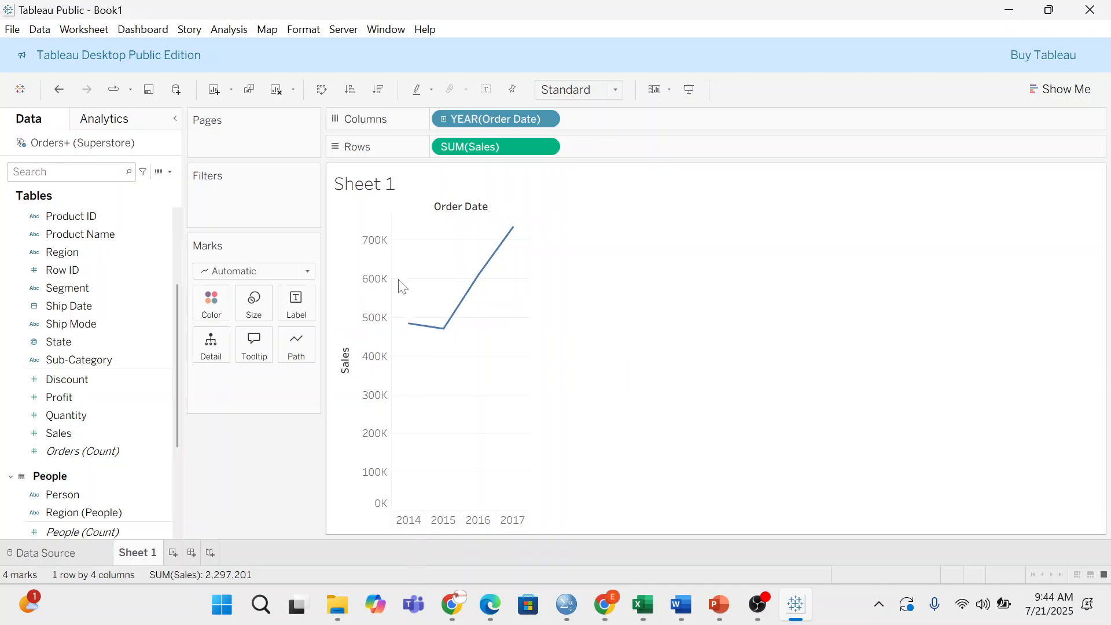
pyautogui.click(544, 120)
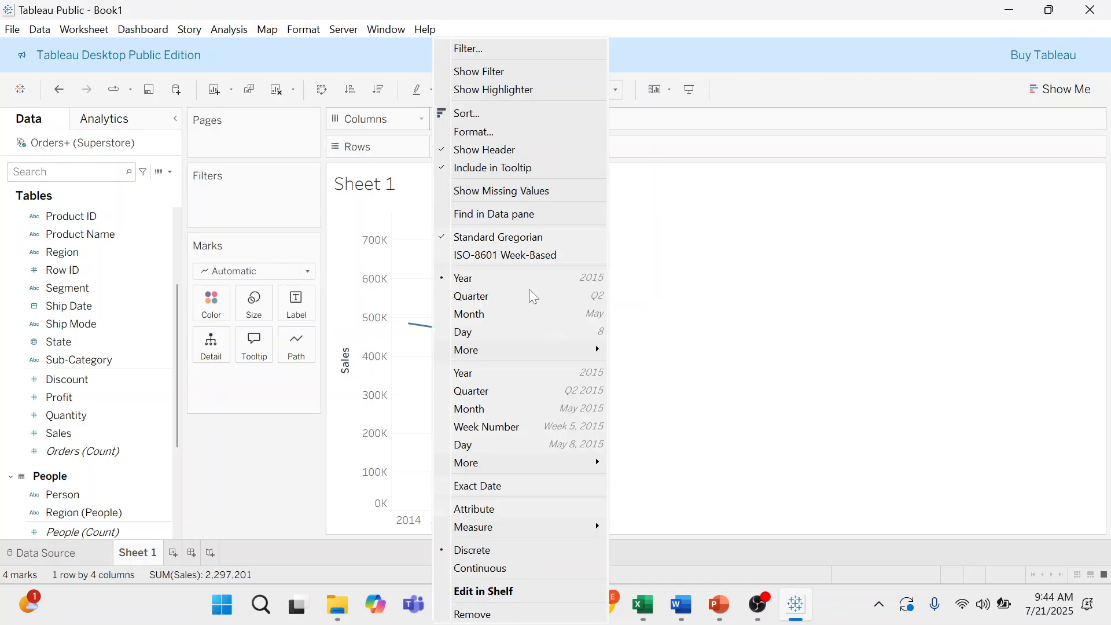
pyautogui.click(517, 319)
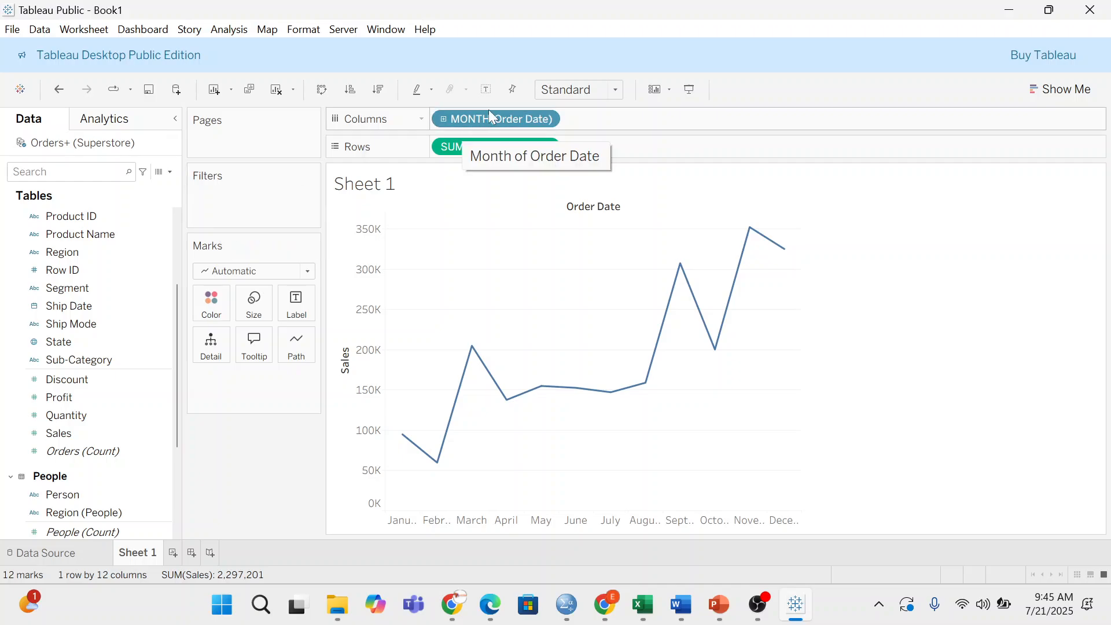
pyautogui.moveTo(489, 111); pyautogui.dragTo(232, 174)
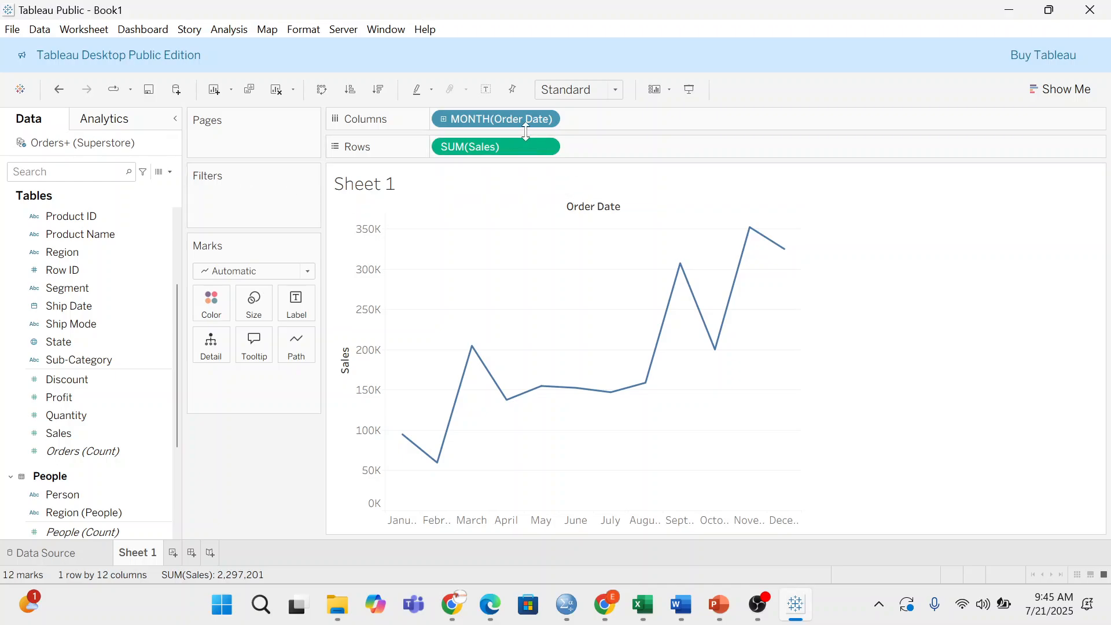
pyautogui.moveTo(528, 122); pyautogui.dragTo(268, 179)
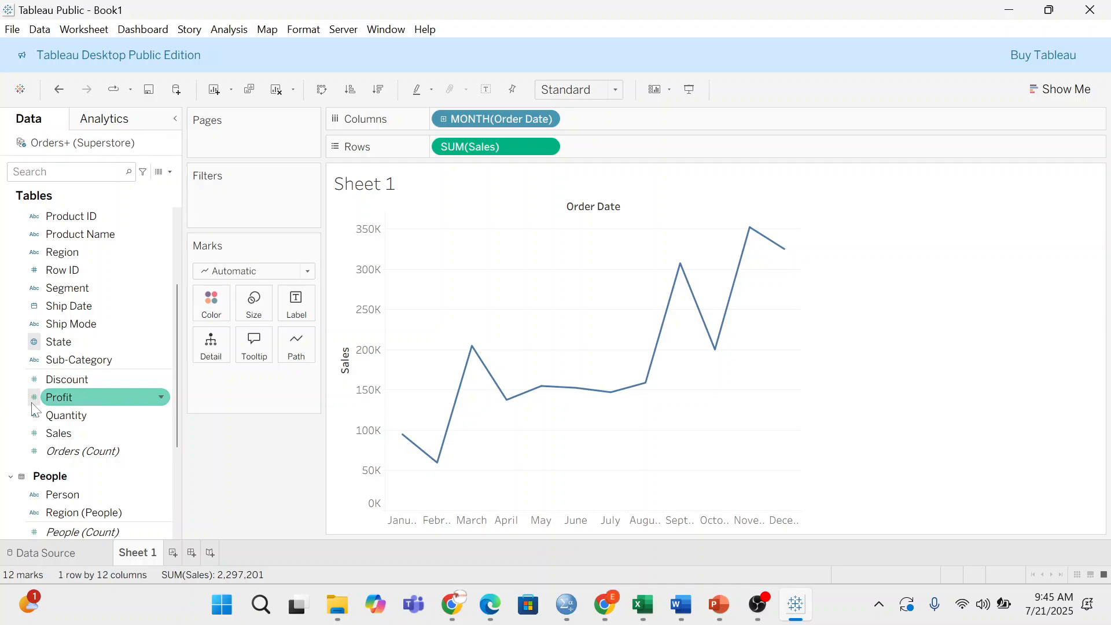
pyautogui.scroll(3, 62, 408)
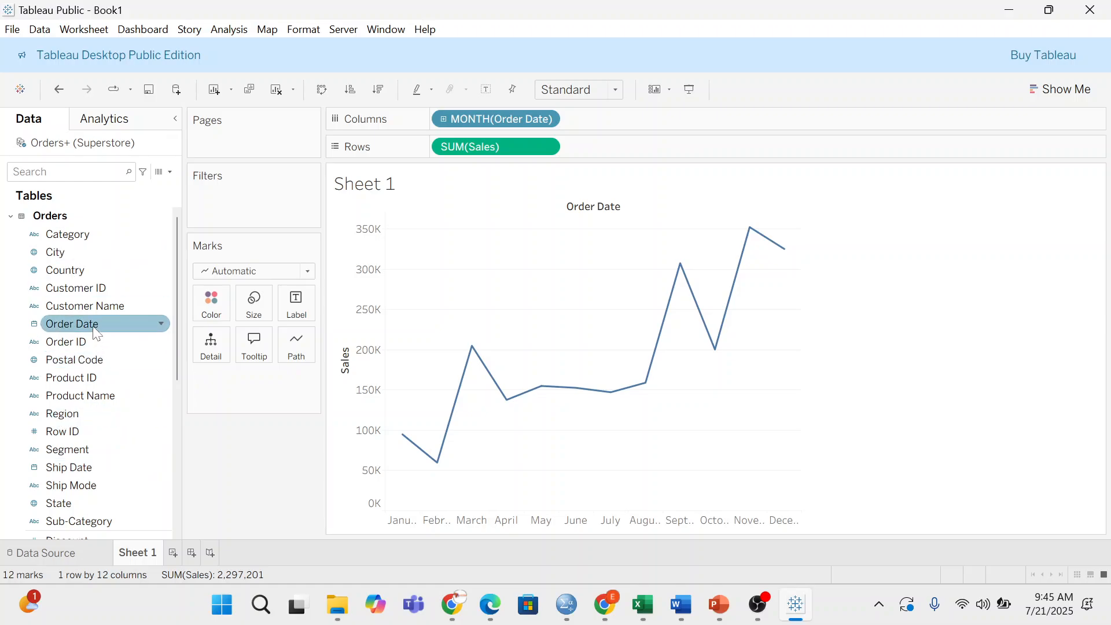
# - Add an Order Date filter by Years keeping only 2014 and 2015
pyautogui.moveTo(93, 326); pyautogui.dragTo(238, 197)
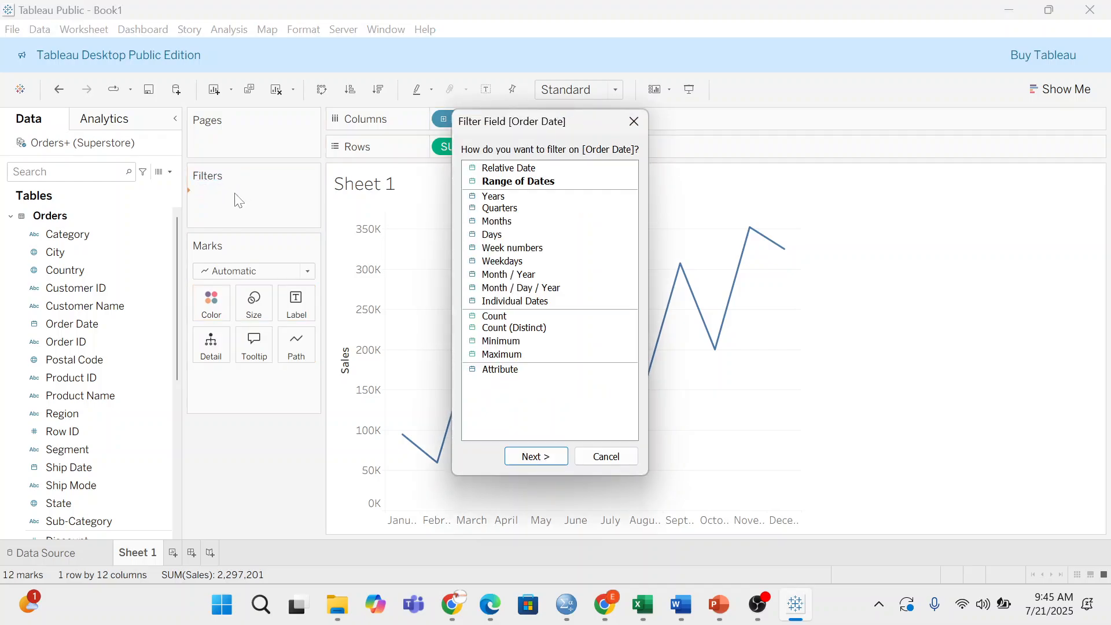
pyautogui.click(519, 197)
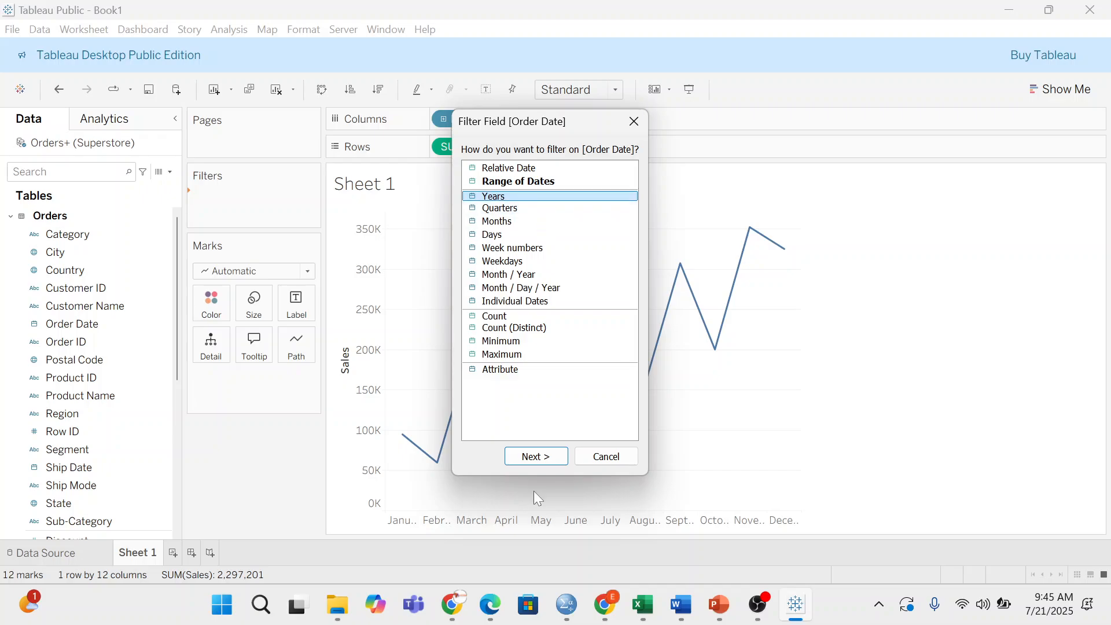
pyautogui.click(538, 456)
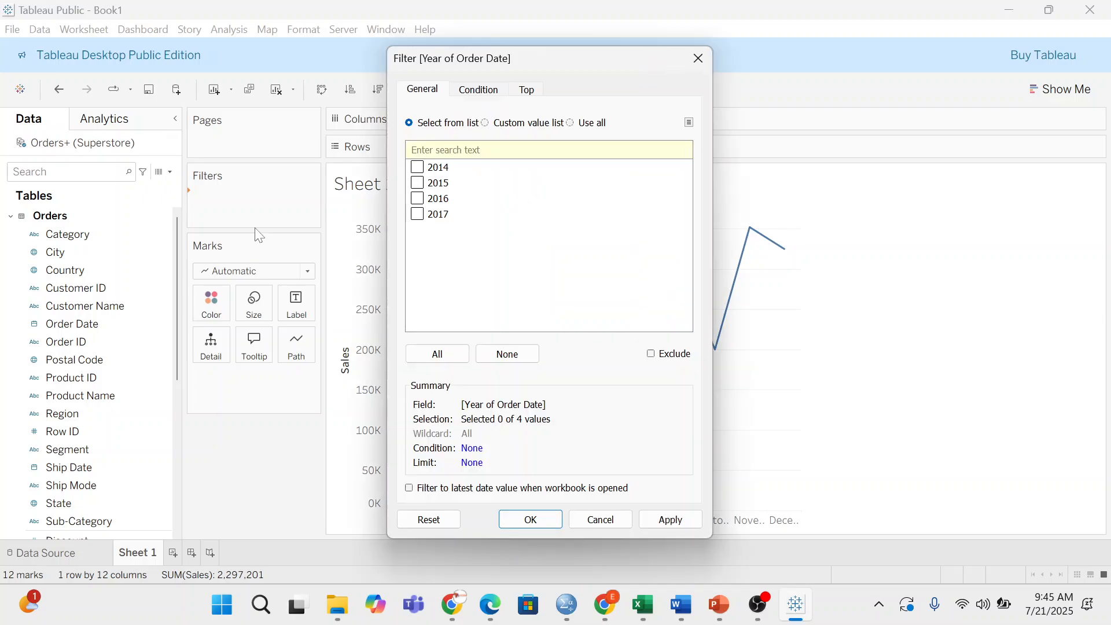
pyautogui.click(417, 168)
pyautogui.click(427, 184)
pyautogui.click(659, 522)
pyautogui.click(696, 64)
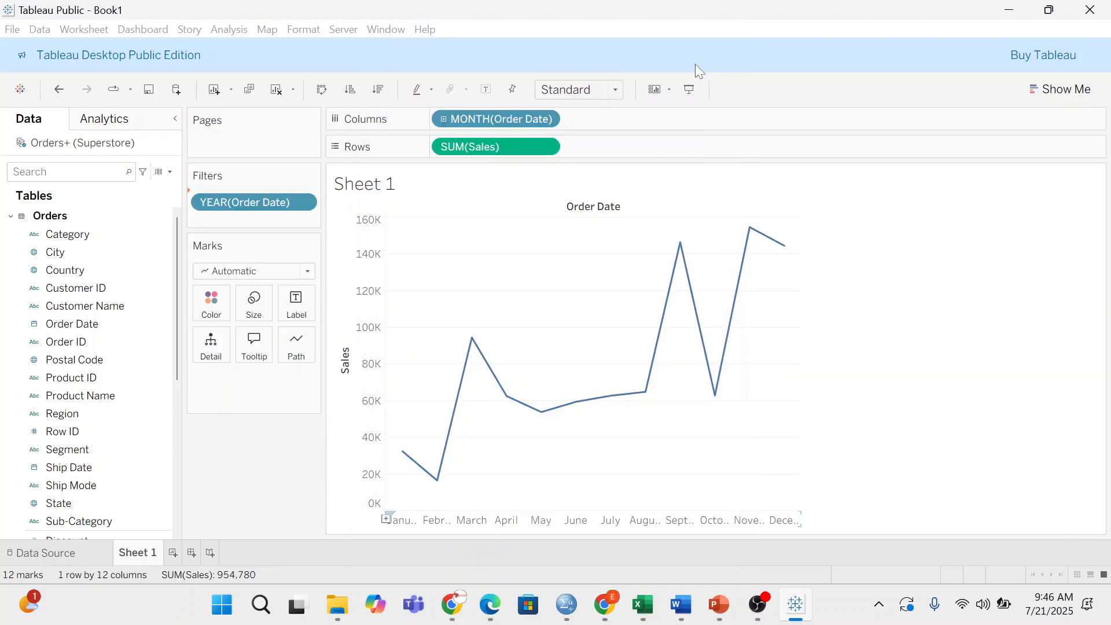
pyautogui.moveTo(471, 361)
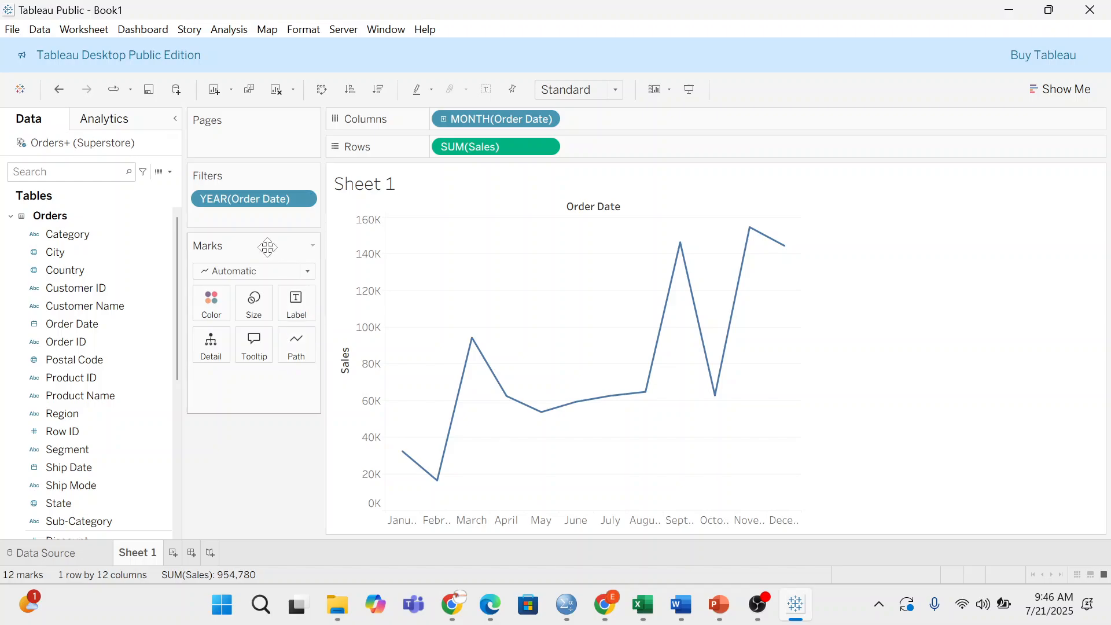
# - Change the Marks card mark type to Bar
pyautogui.click(276, 270)
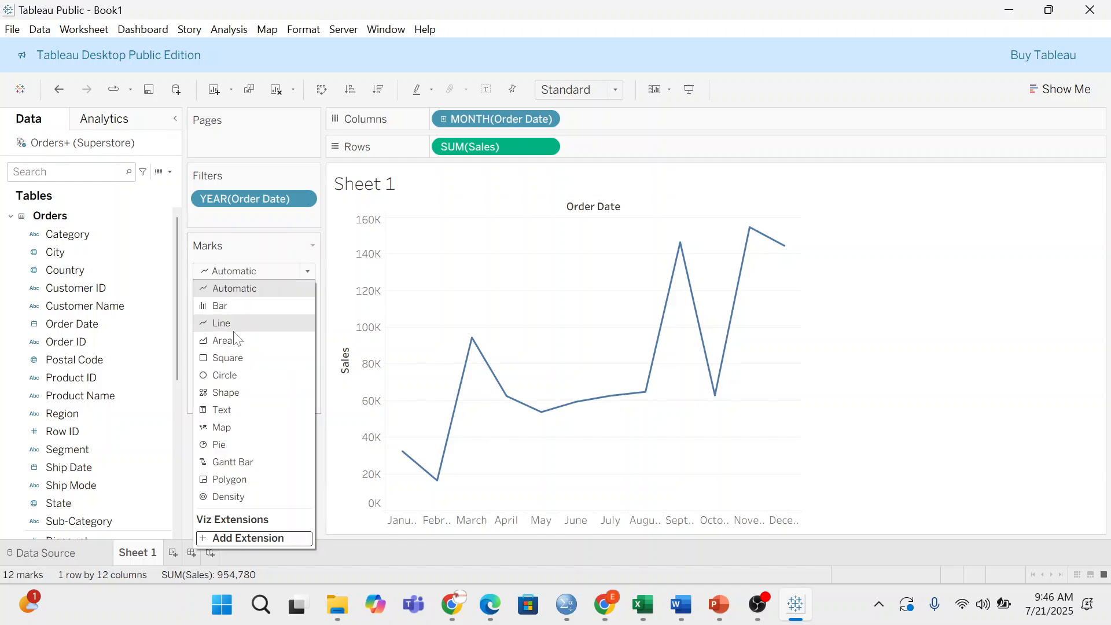
pyautogui.click(238, 317)
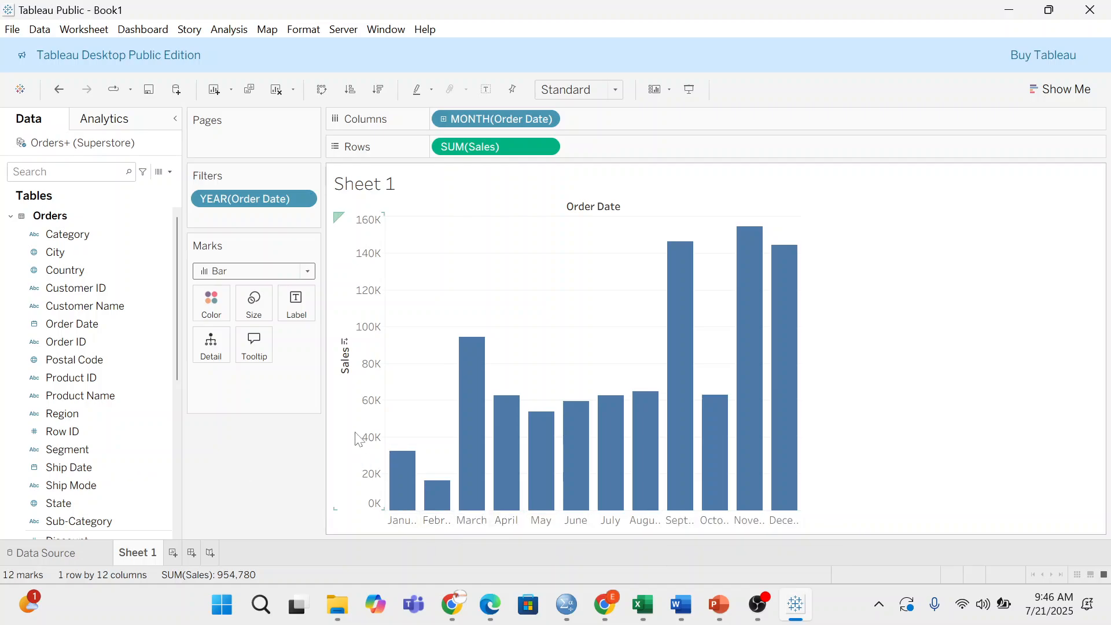
pyautogui.moveTo(390, 493)
pyautogui.moveTo(790, 305)
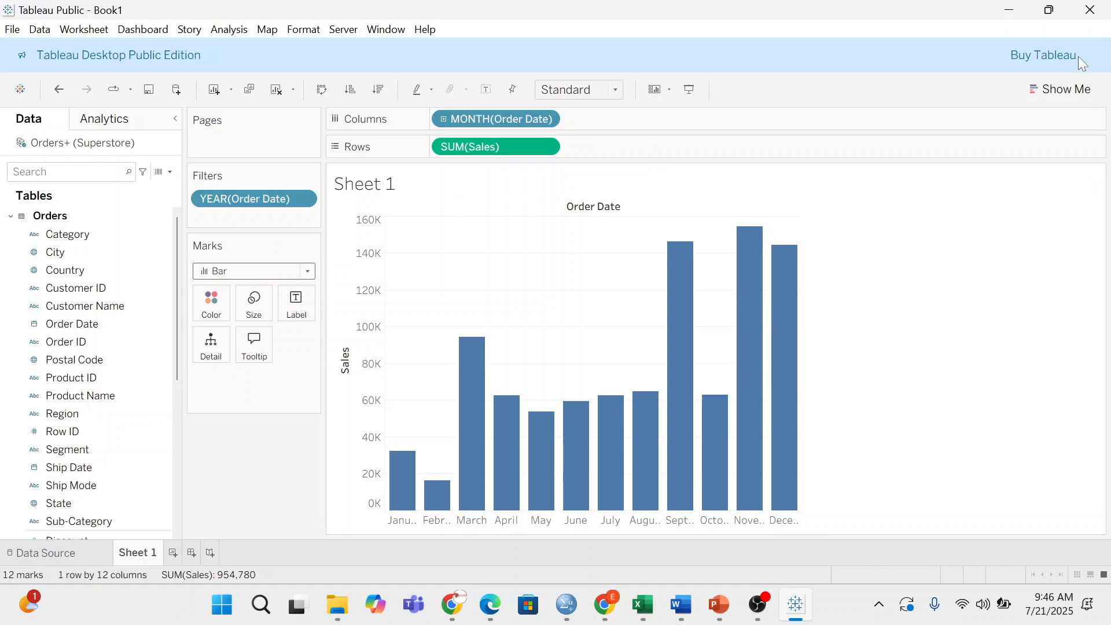
# - Apply the discrete area chart from Show Me to the monthly sales
pyautogui.click(1054, 85)
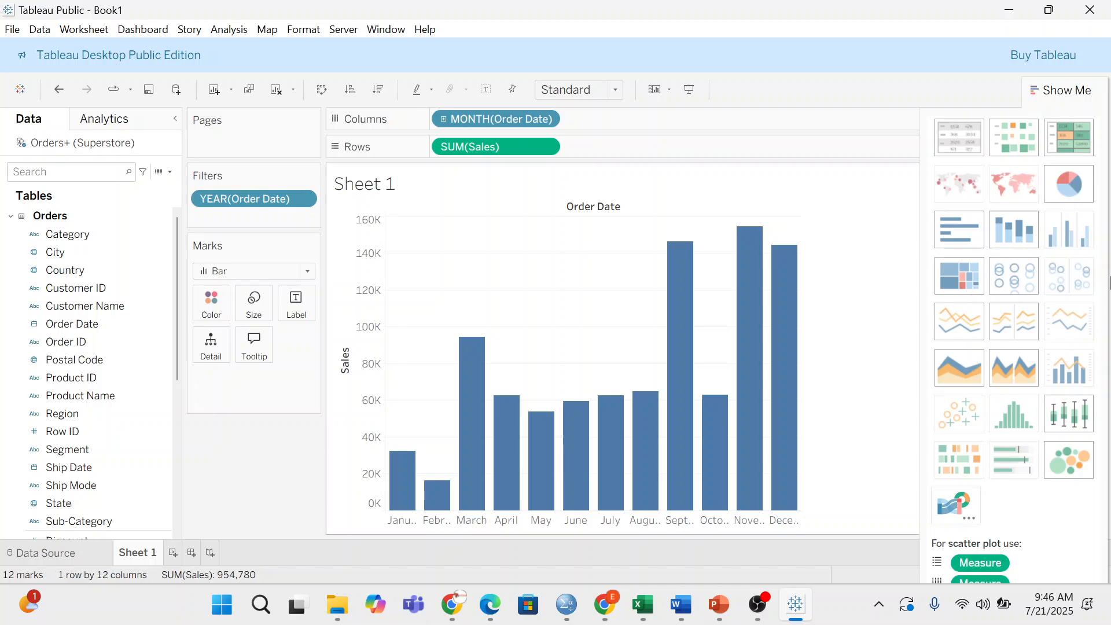
pyautogui.click(1014, 375)
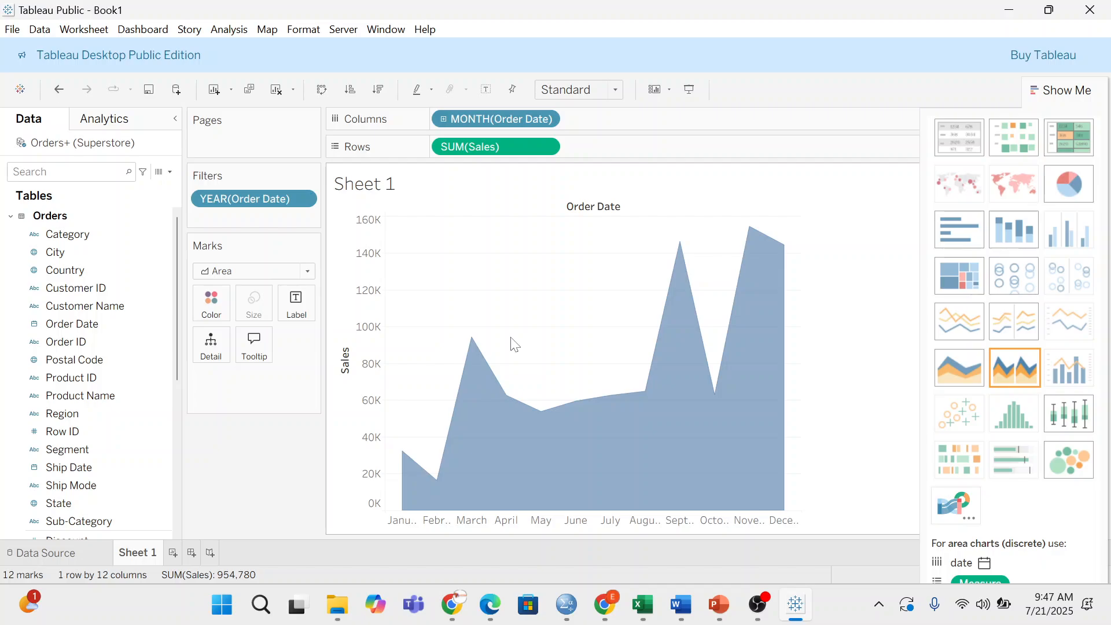
pyautogui.click(98, 366)
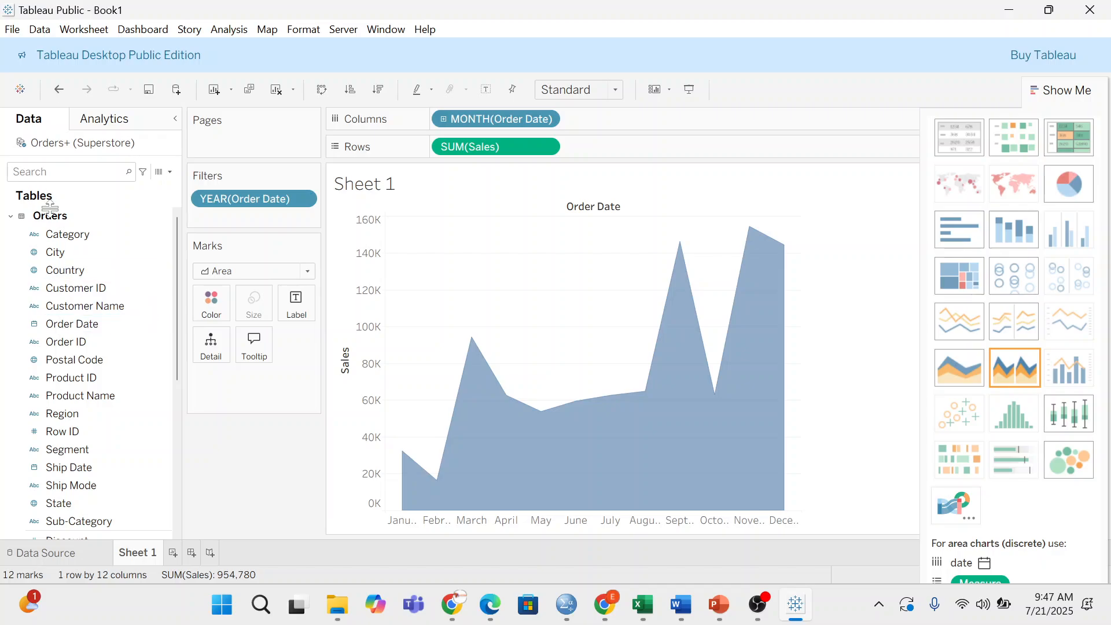
# - Colour the area chart by Region and add a new Sheet 2
pyautogui.moveTo(75, 414); pyautogui.dragTo(209, 302)
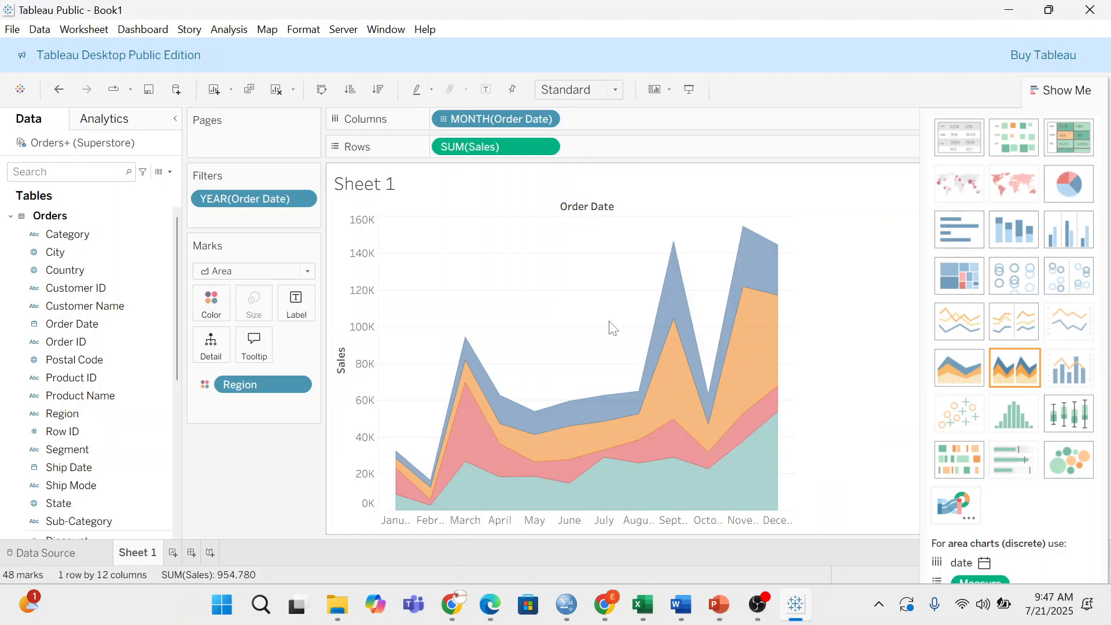
pyautogui.click(176, 553)
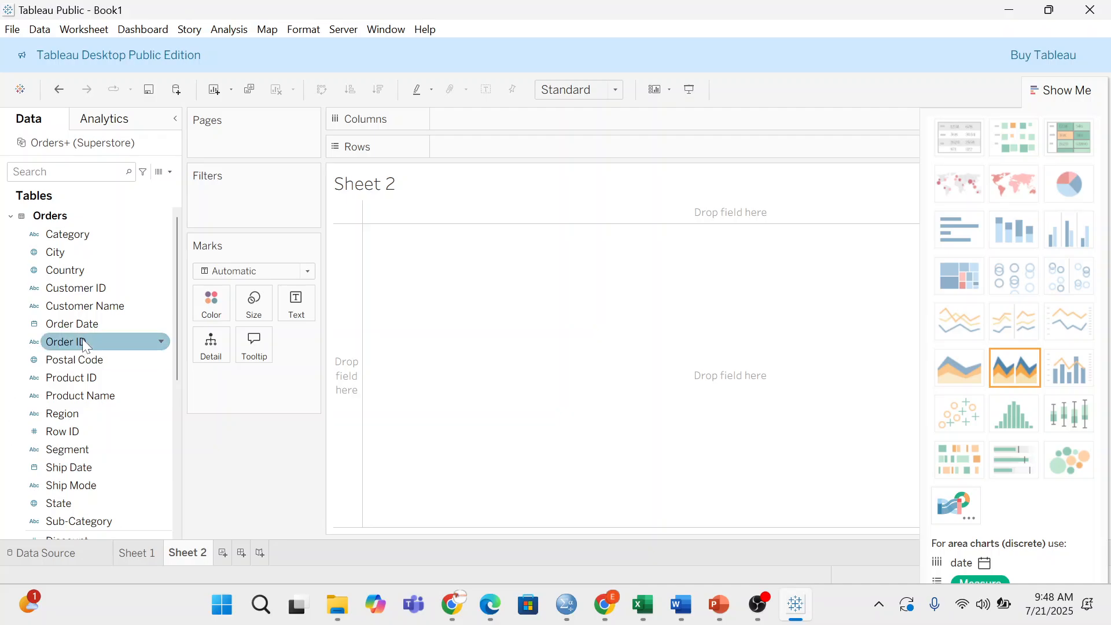
# - Put Category on Columns and SUM(Sales) on Rows to draw one sales bar per category
pyautogui.moveTo(82, 236)
pyautogui.mouseDown()
pyautogui.moveTo(266, 201)
pyautogui.moveTo(505, 109)
pyautogui.moveTo(510, 122)
pyautogui.mouseUp()
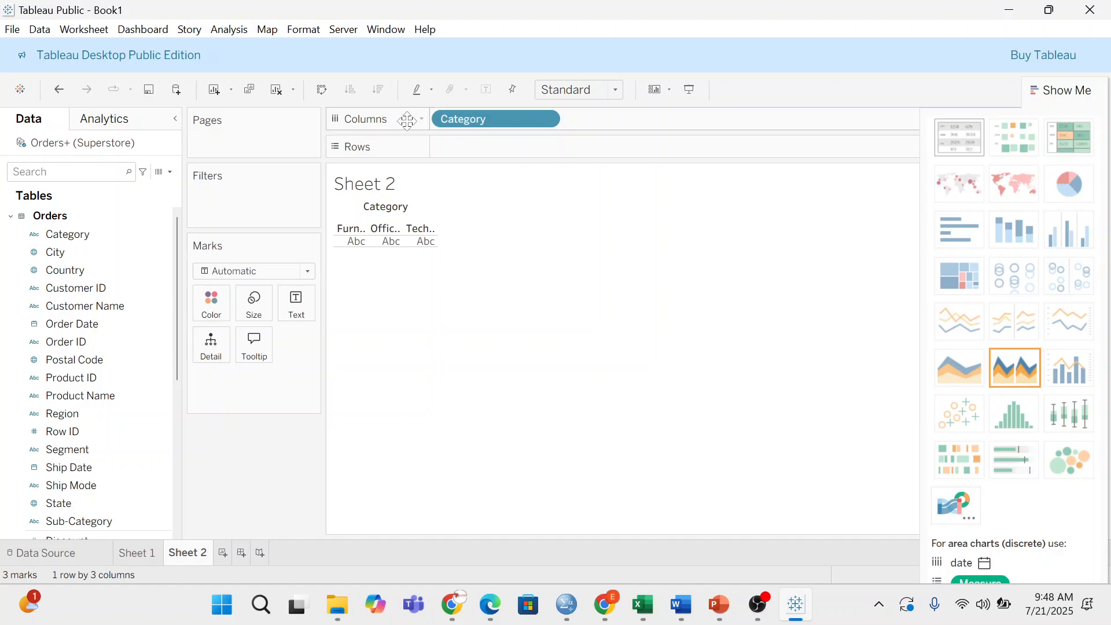
pyautogui.click(104, 253)
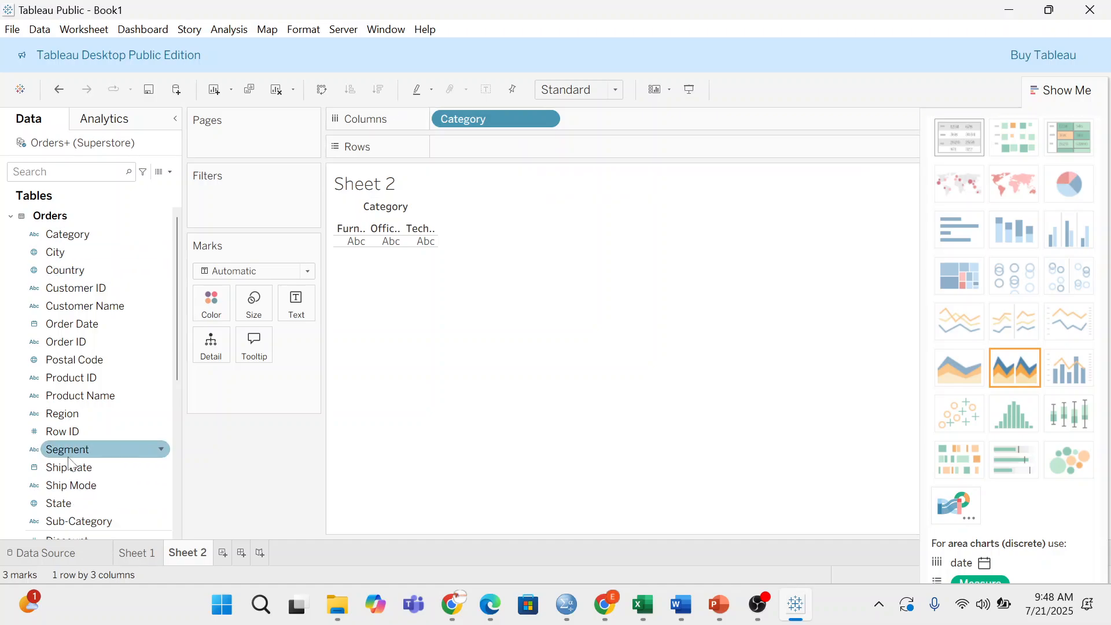
pyautogui.scroll(-1, 81, 483)
pyautogui.scroll(1, 84, 462)
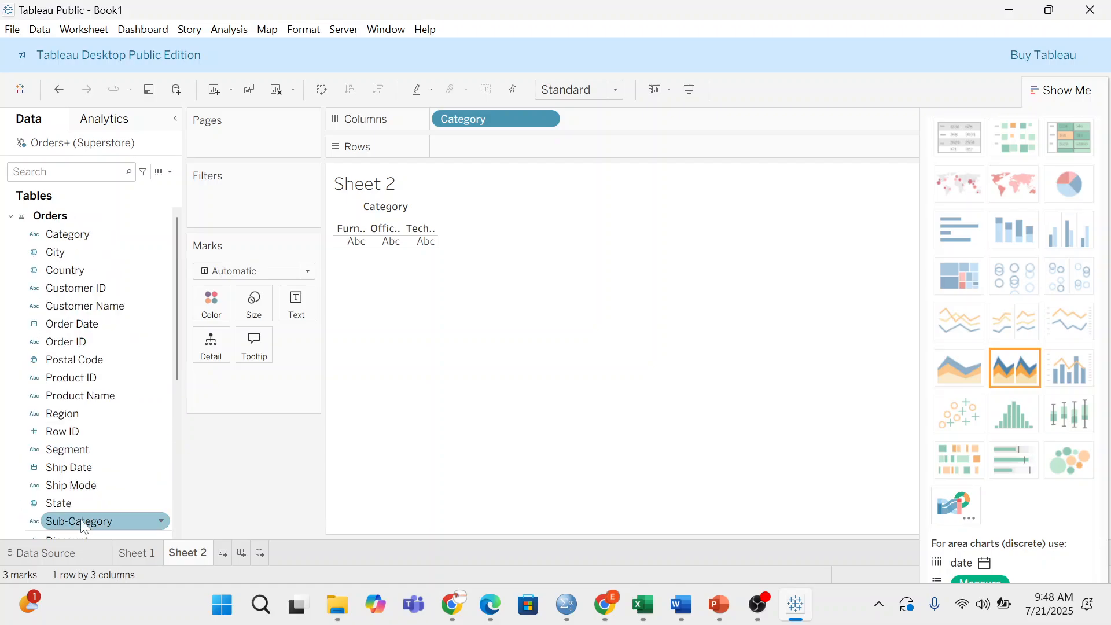
pyautogui.scroll(-6, 87, 439)
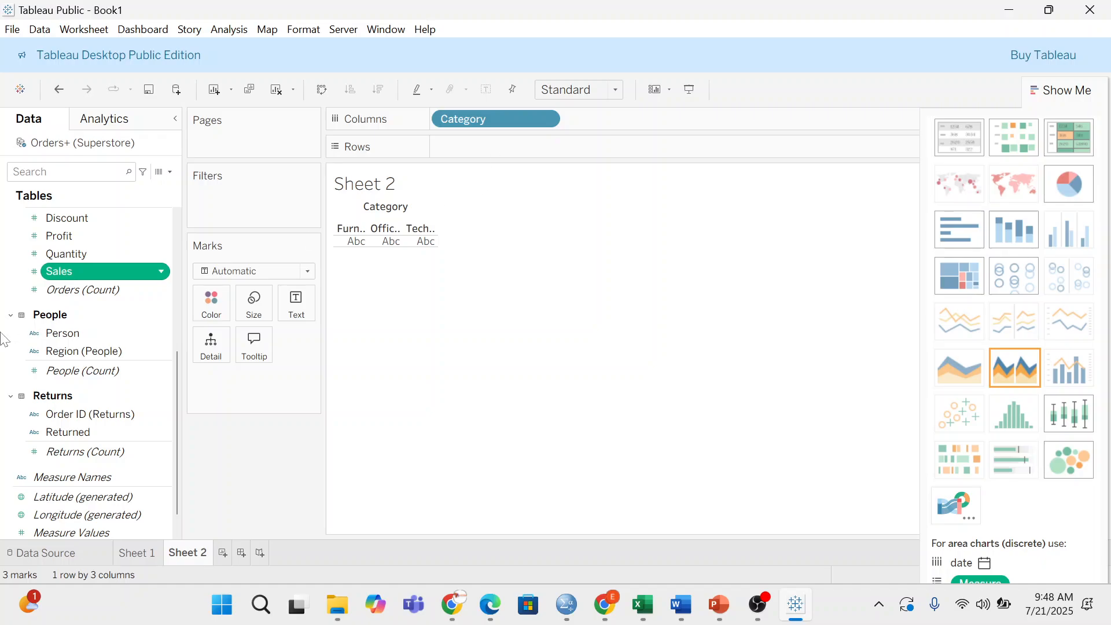
pyautogui.doubleClick(69, 271)
pyautogui.moveTo(255, 384); pyautogui.dragTo(520, 145)
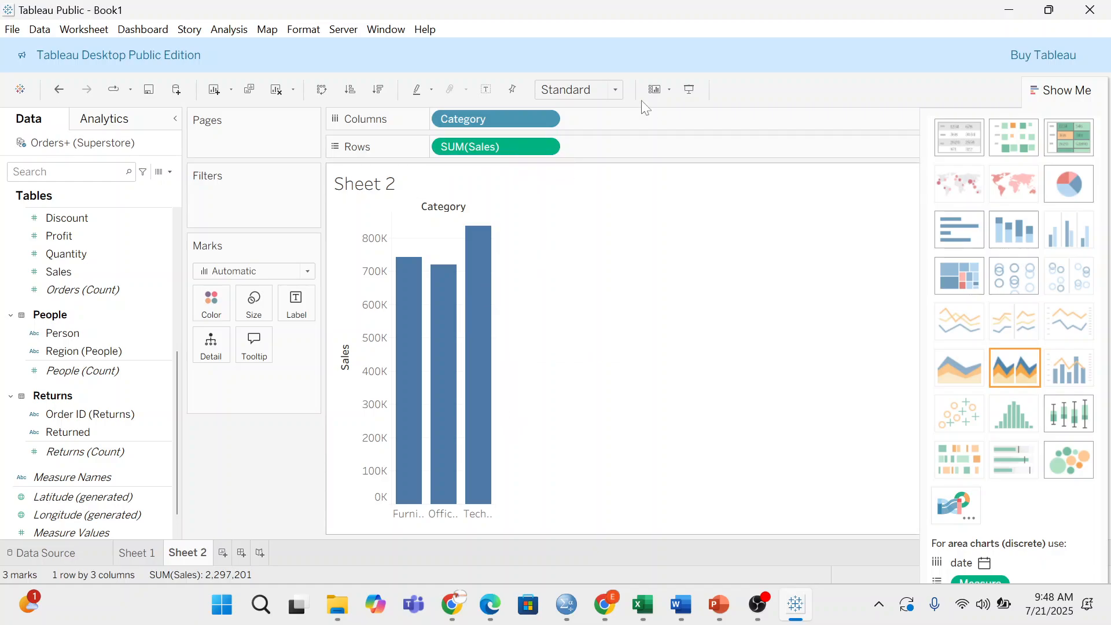
# - Set the chart fit to Entire View and hide the Show Me panel
pyautogui.click(615, 90)
pyautogui.click(591, 159)
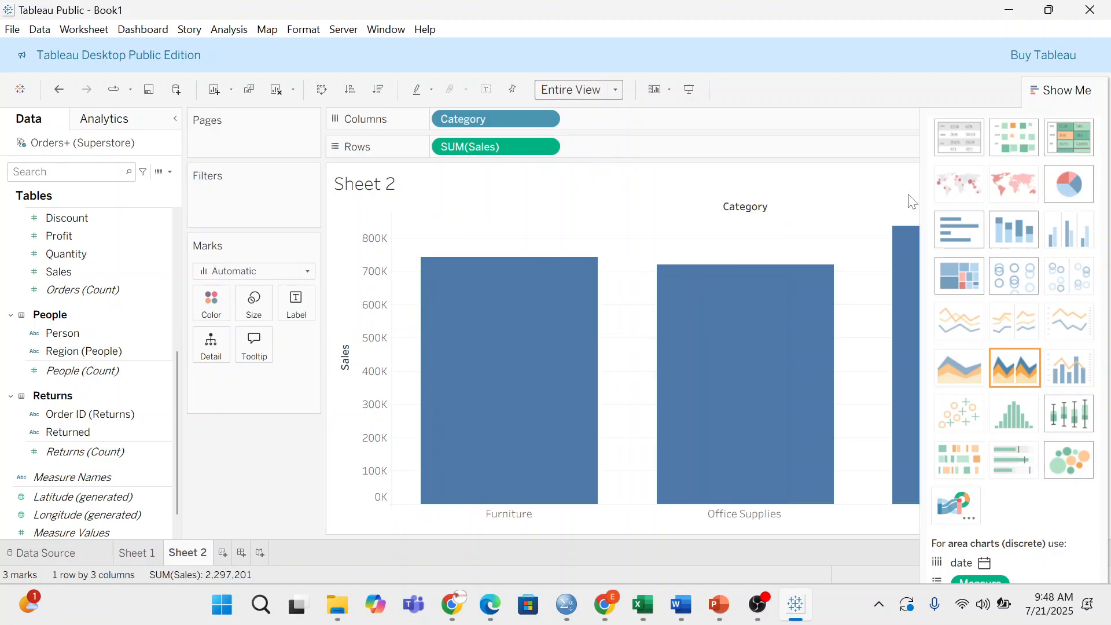
pyautogui.click(1039, 89)
pyautogui.moveTo(974, 255)
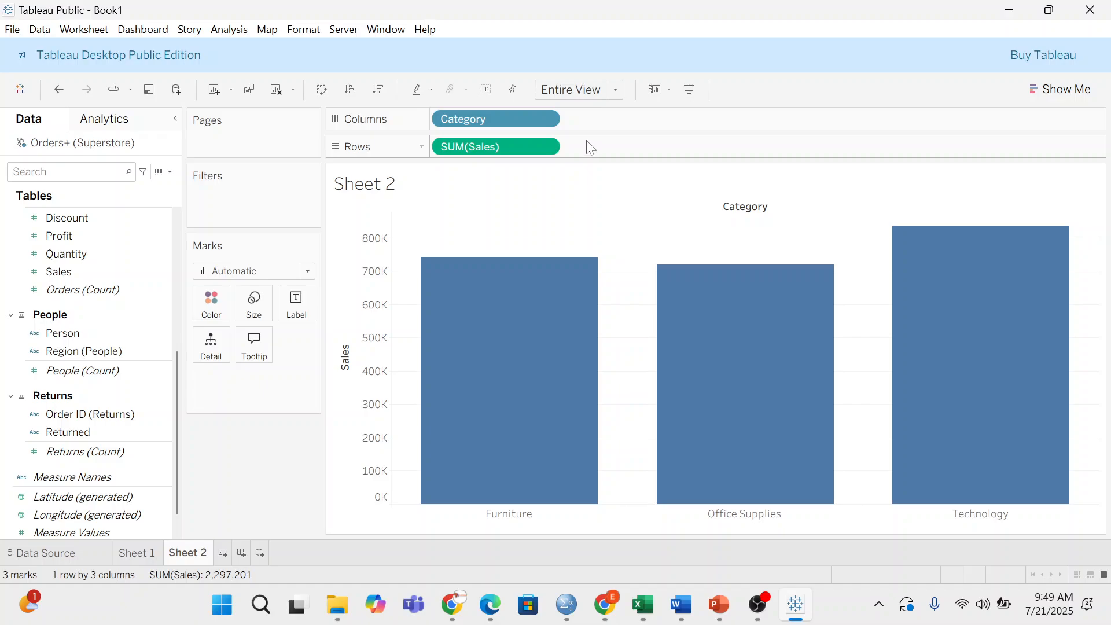
# - Swap rows and columns so the Category sales bars run horizontally
pyautogui.click(322, 91)
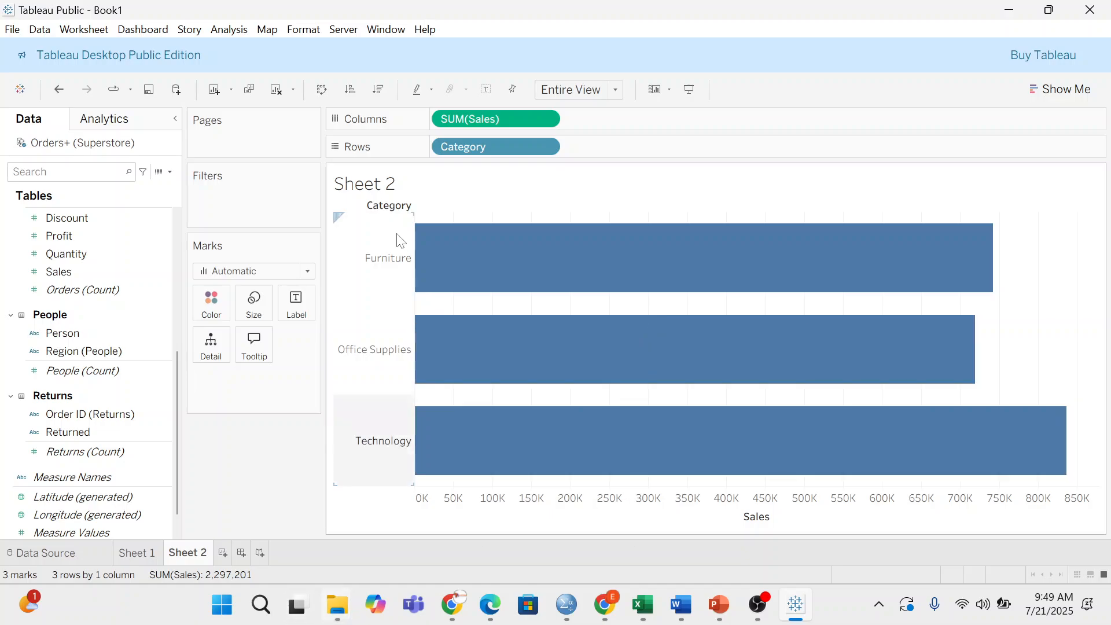
pyautogui.moveTo(145, 553)
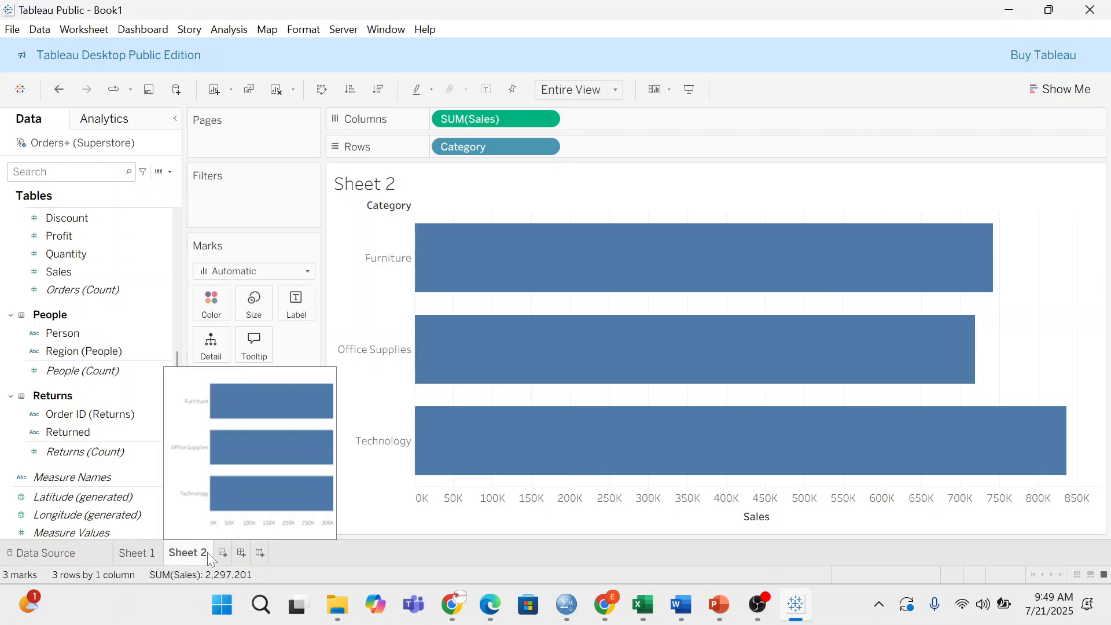
# - Create the new Sheet 3, briefly revisiting Sheet 2's category chart before returning
pyautogui.click(223, 553)
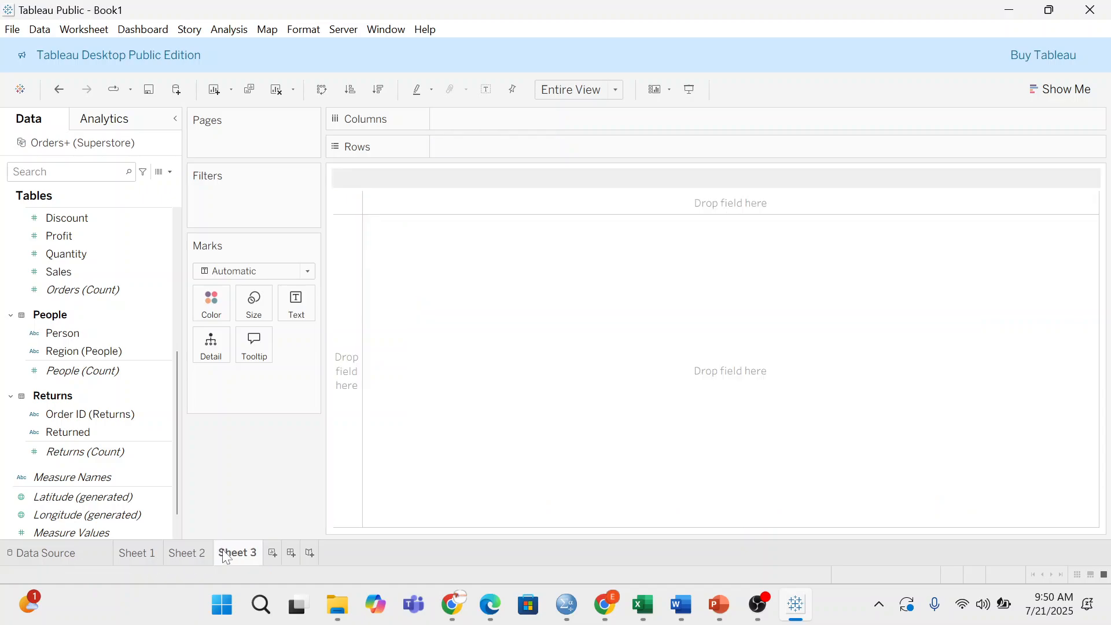
pyautogui.moveTo(225, 557)
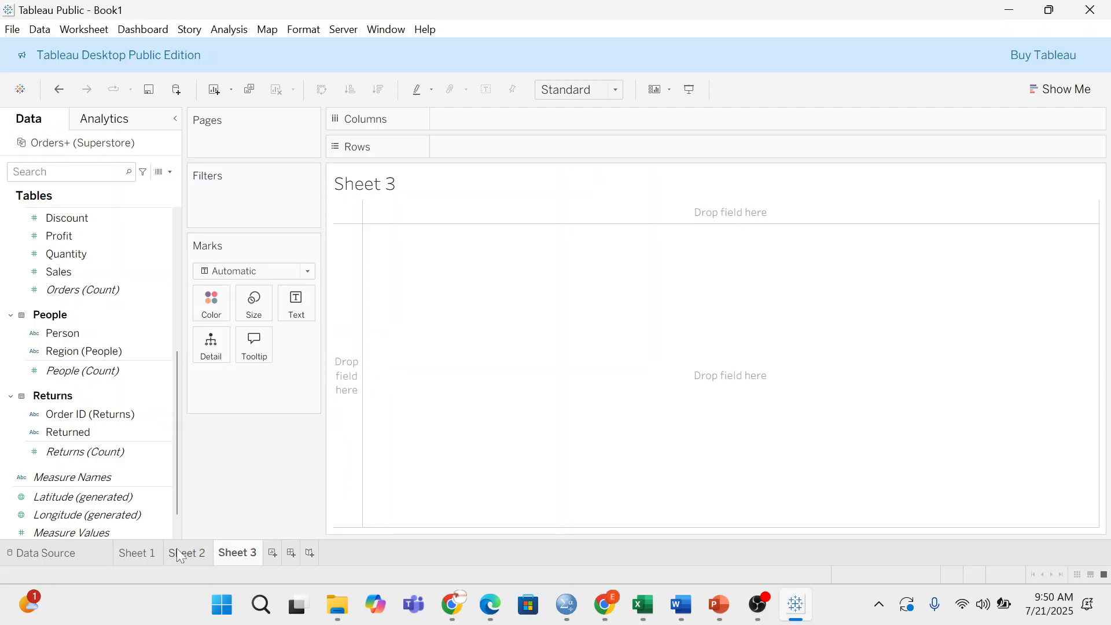
pyautogui.click(206, 556)
pyautogui.moveTo(679, 287)
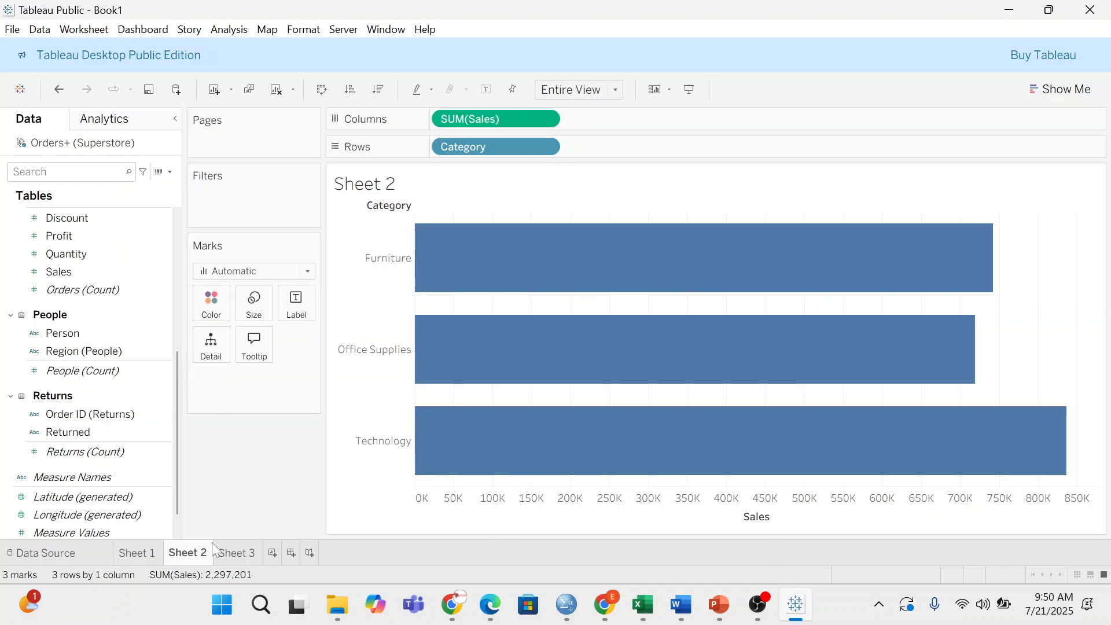
pyautogui.click(234, 560)
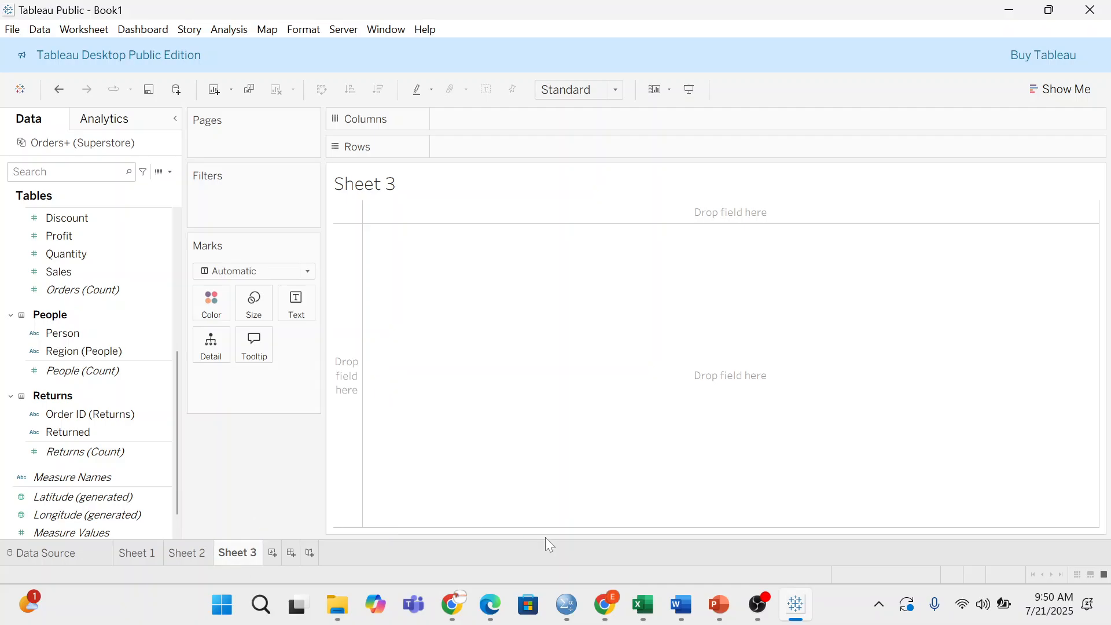
# - Place Region on Columns and Sales on Rows to show four regional sales bars
pyautogui.click(123, 352)
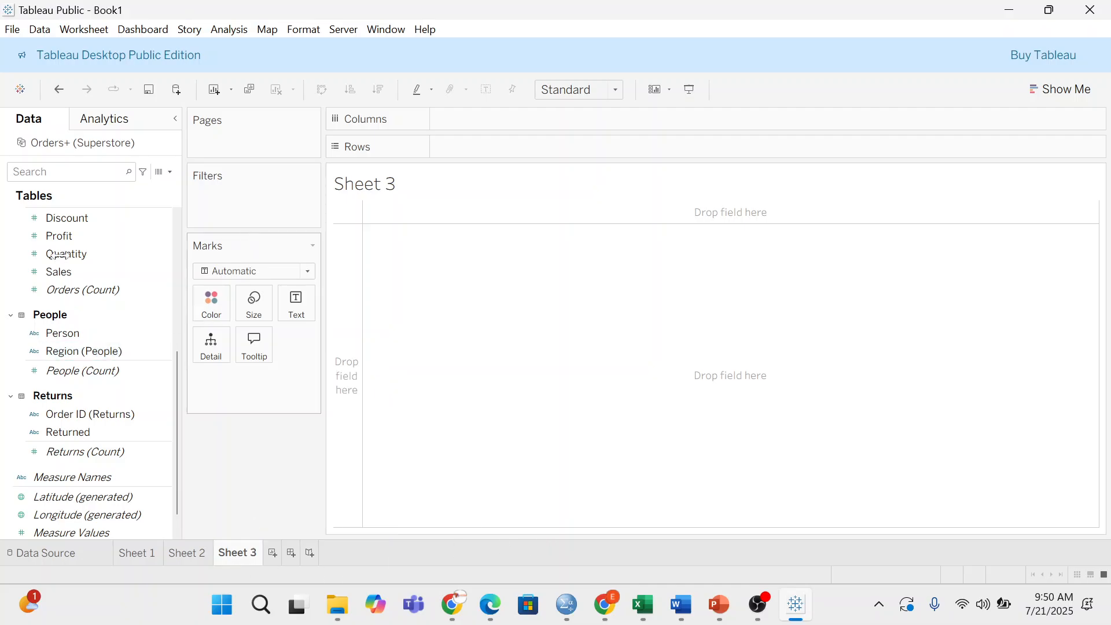
pyautogui.scroll(3, 99, 356)
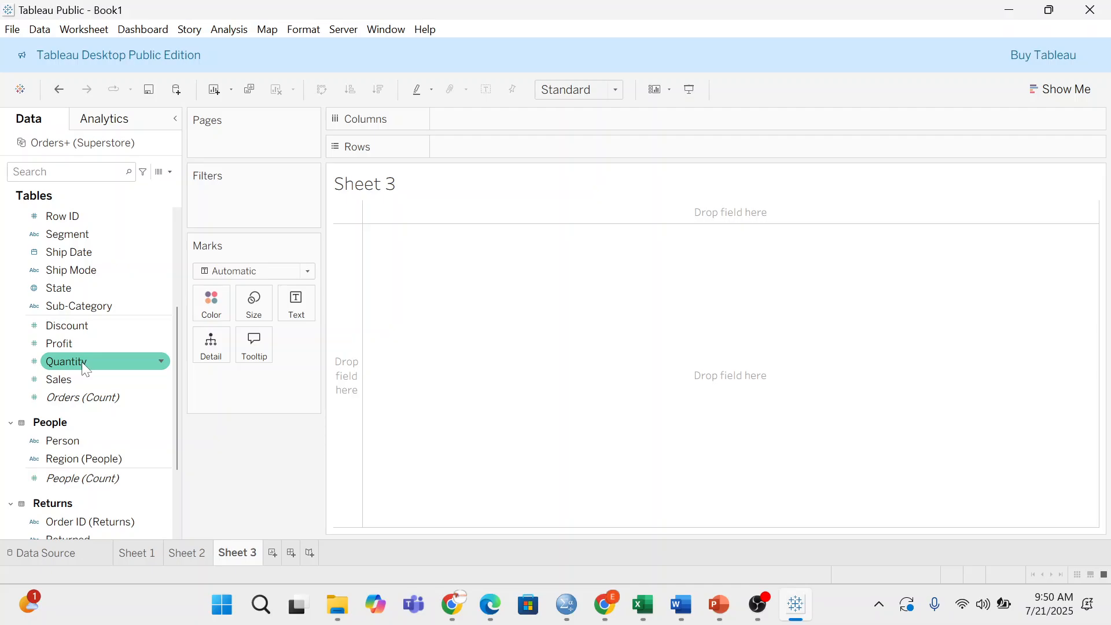
pyautogui.scroll(6, 81, 362)
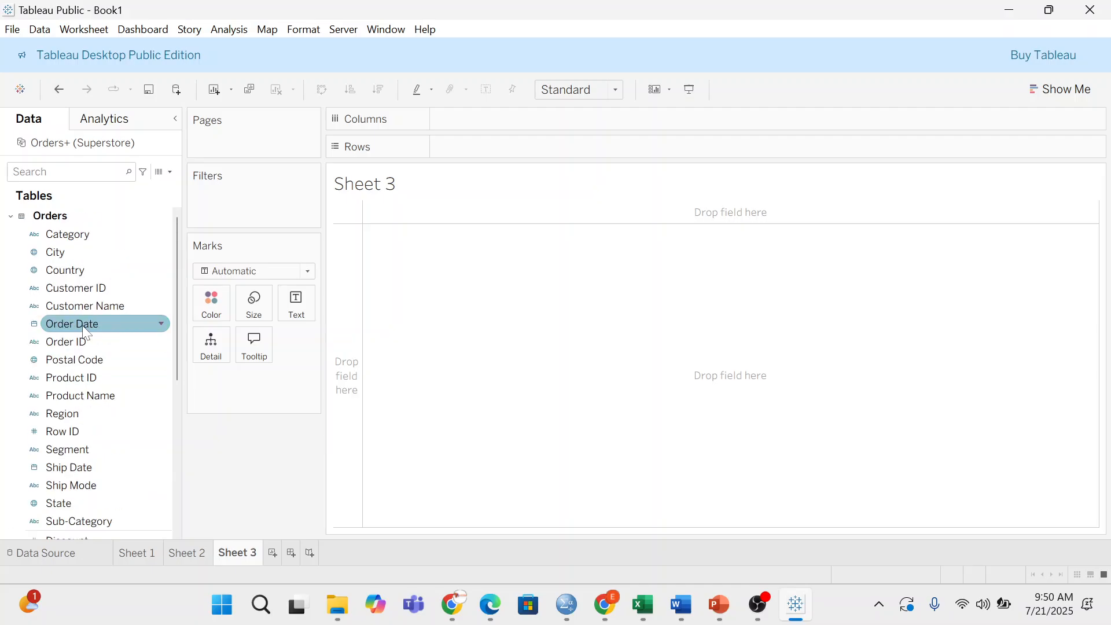
pyautogui.click(110, 414)
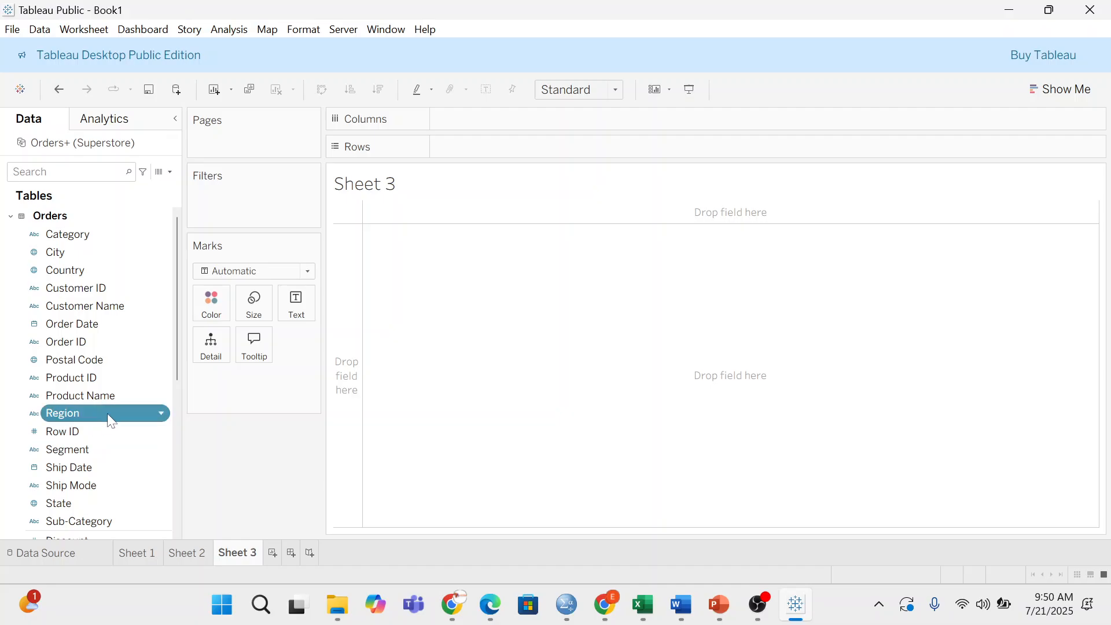
pyautogui.moveTo(108, 416); pyautogui.dragTo(555, 129)
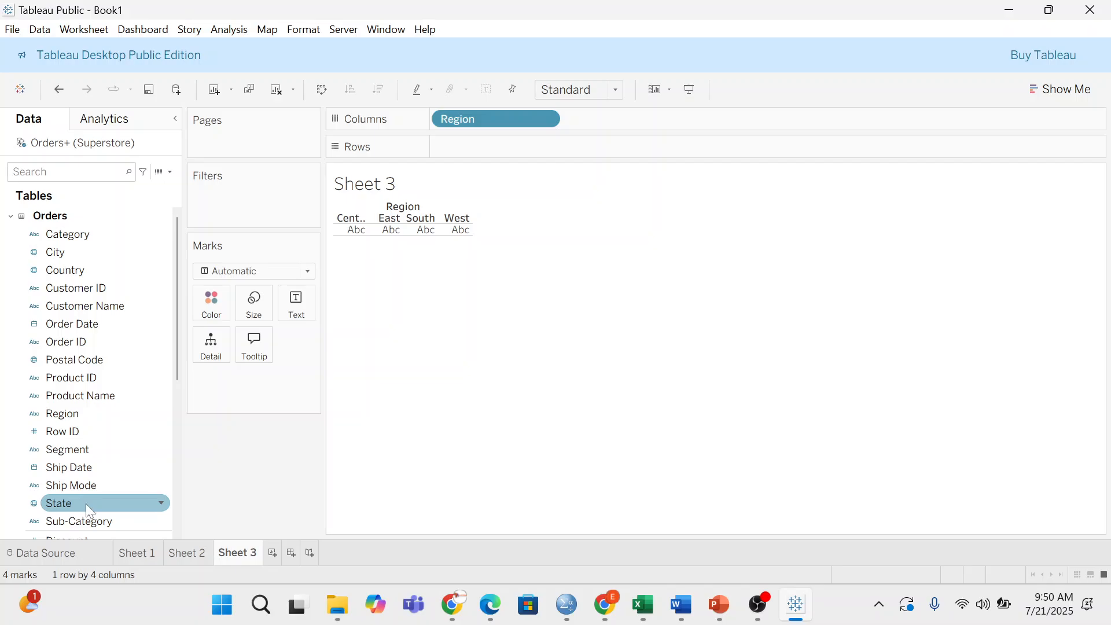
pyautogui.scroll(-6, 87, 501)
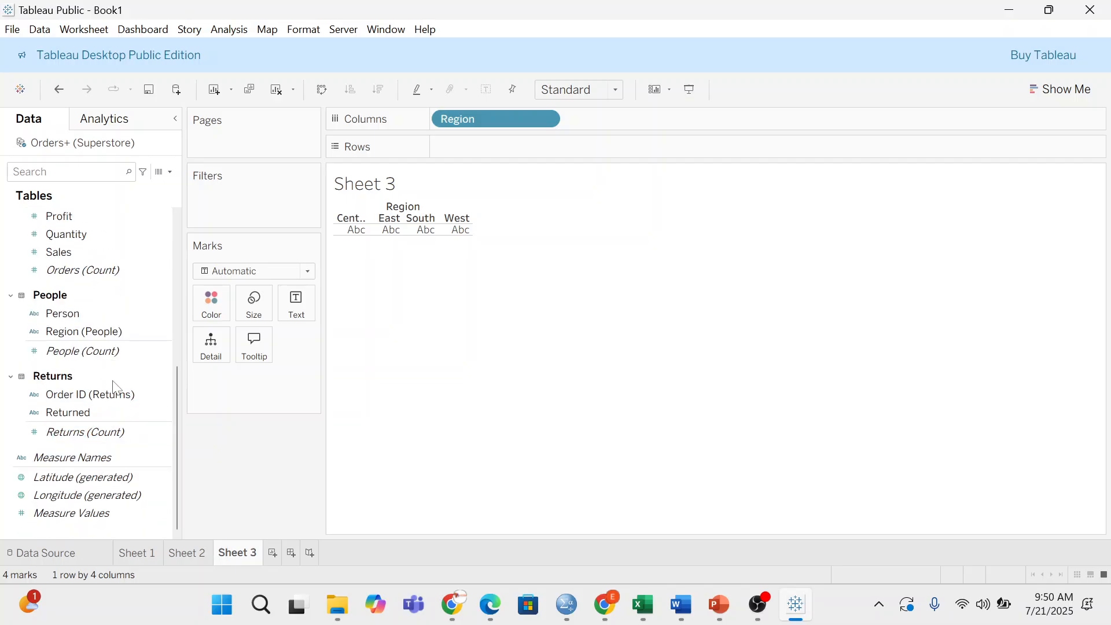
pyautogui.scroll(2, 114, 387)
pyautogui.moveTo(90, 286); pyautogui.dragTo(506, 144)
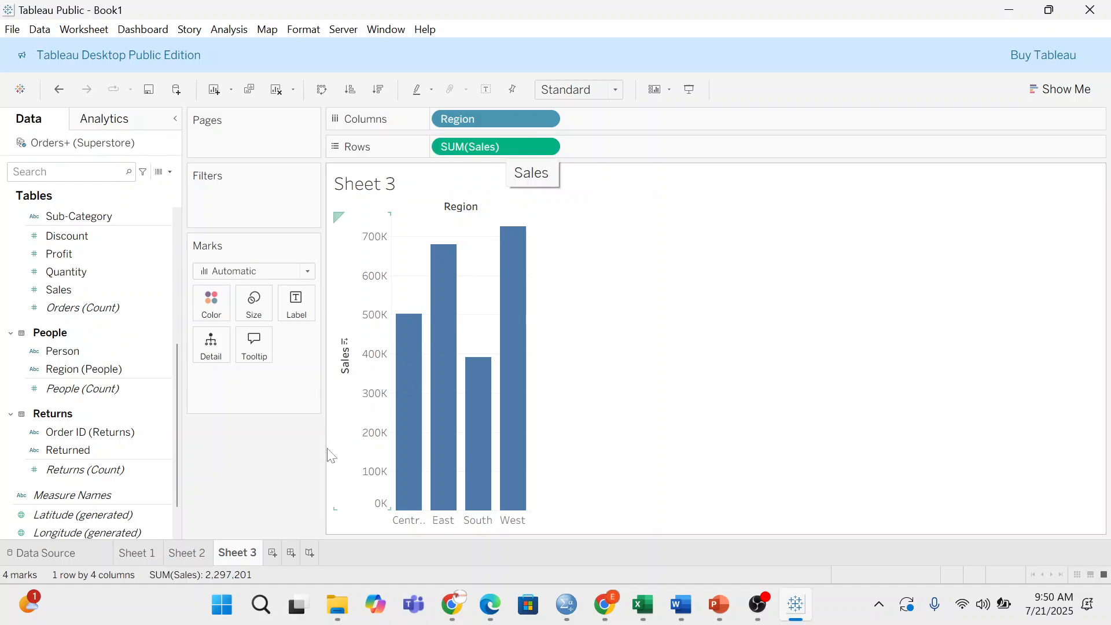
pyautogui.scroll(3, 63, 269)
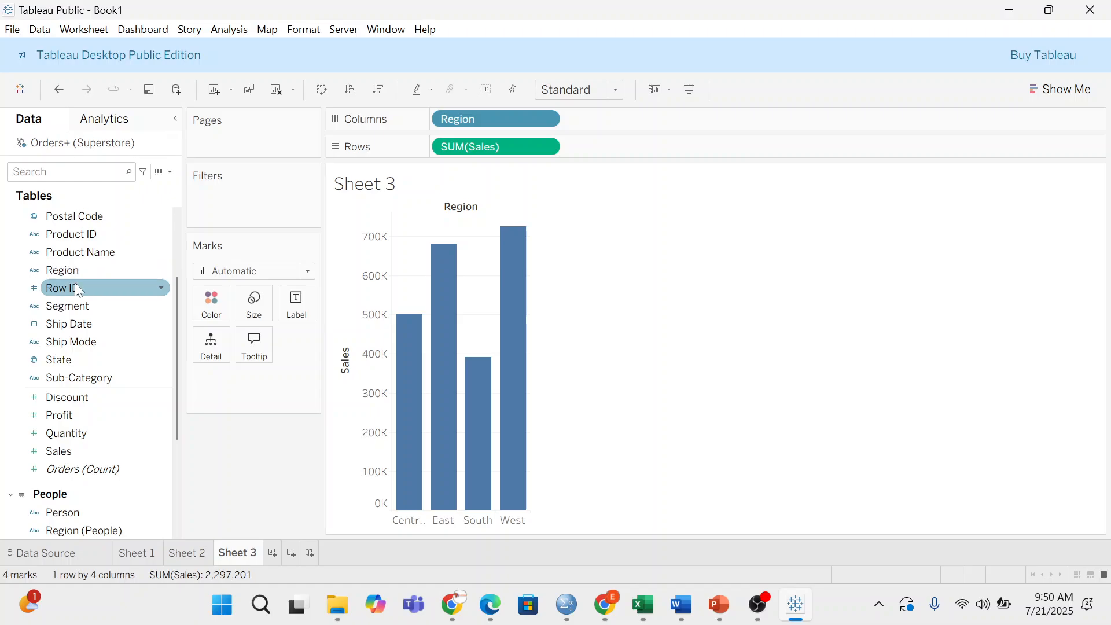
pyautogui.scroll(3, 75, 282)
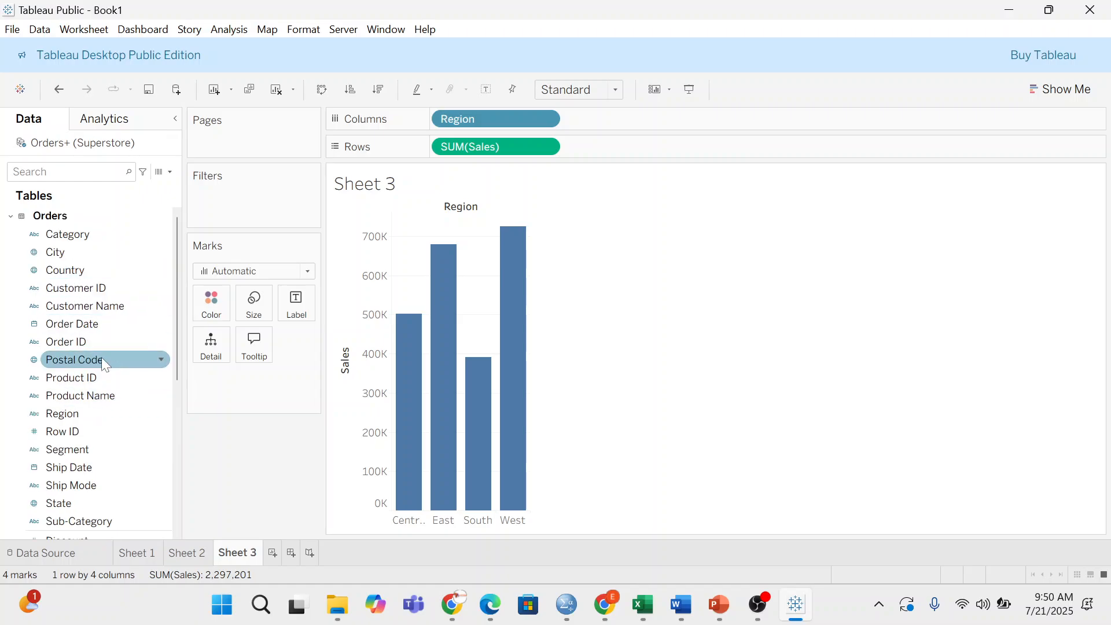
# - Split each Region's bars by YEAR(Order Date) with Bar marks, fitted to Entire View
pyautogui.moveTo(107, 324); pyautogui.dragTo(652, 118)
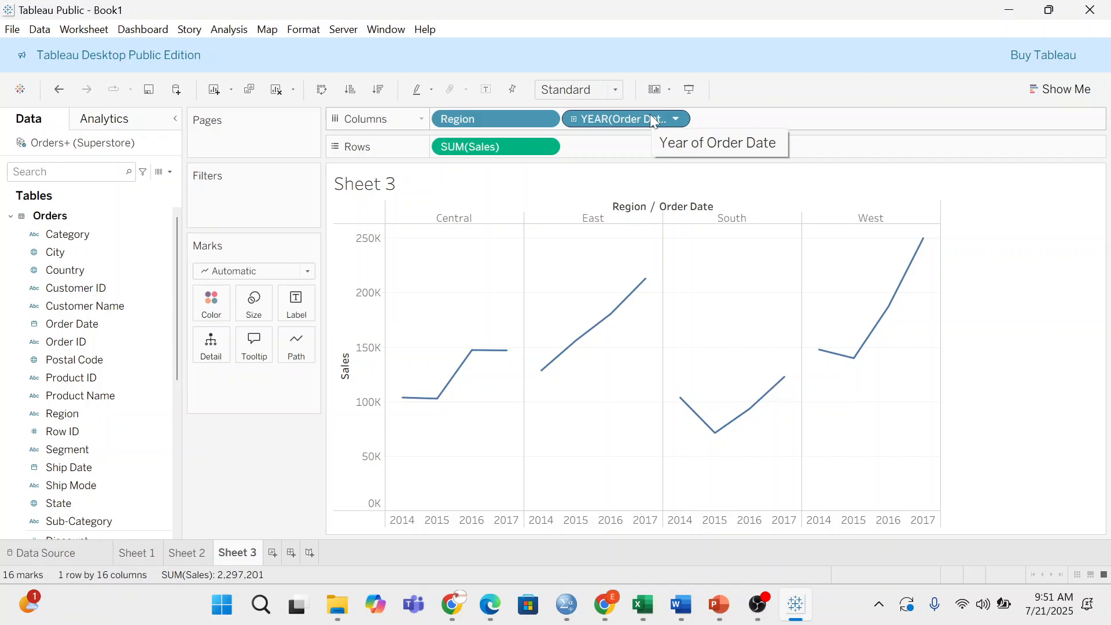
pyautogui.click(305, 270)
pyautogui.click(235, 307)
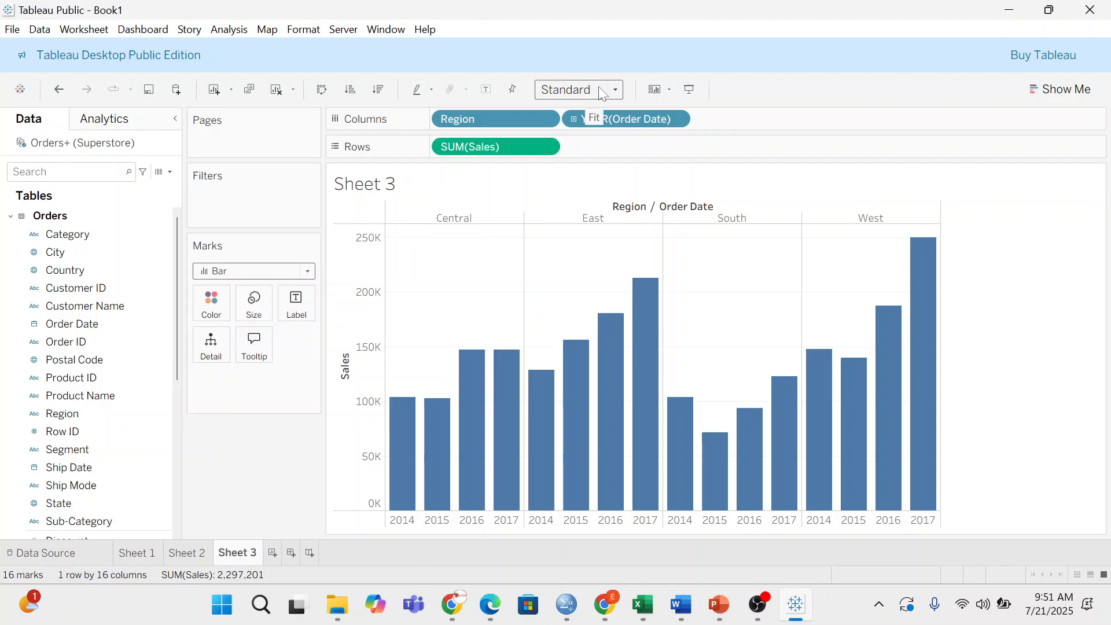
pyautogui.click(616, 89)
pyautogui.click(596, 168)
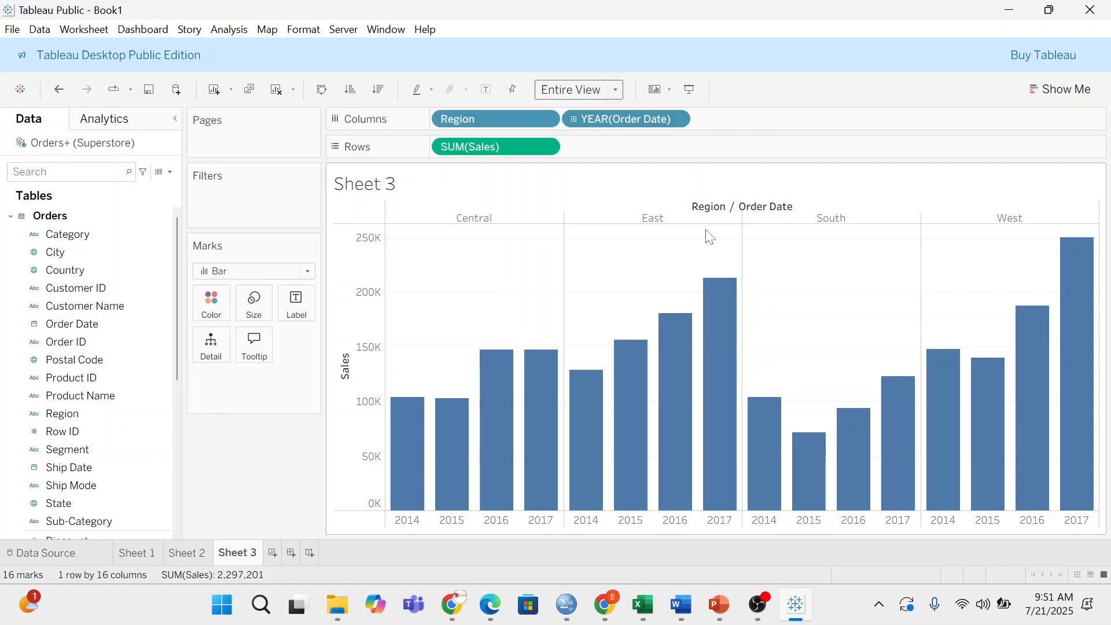
pyautogui.moveTo(398, 435)
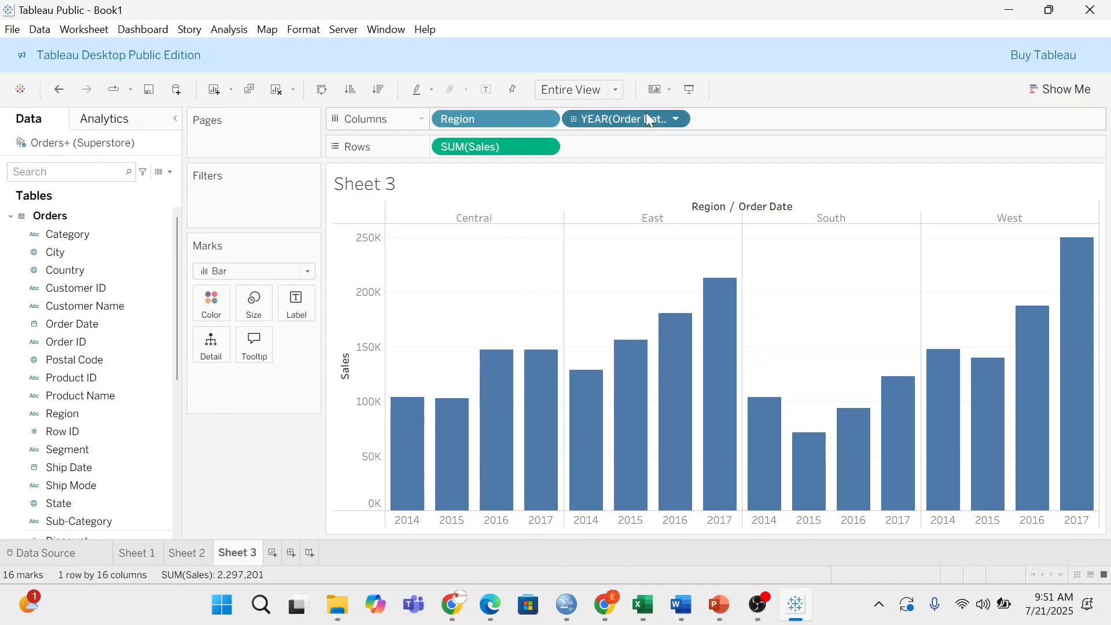
pyautogui.moveTo(648, 116); pyautogui.dragTo(256, 171)
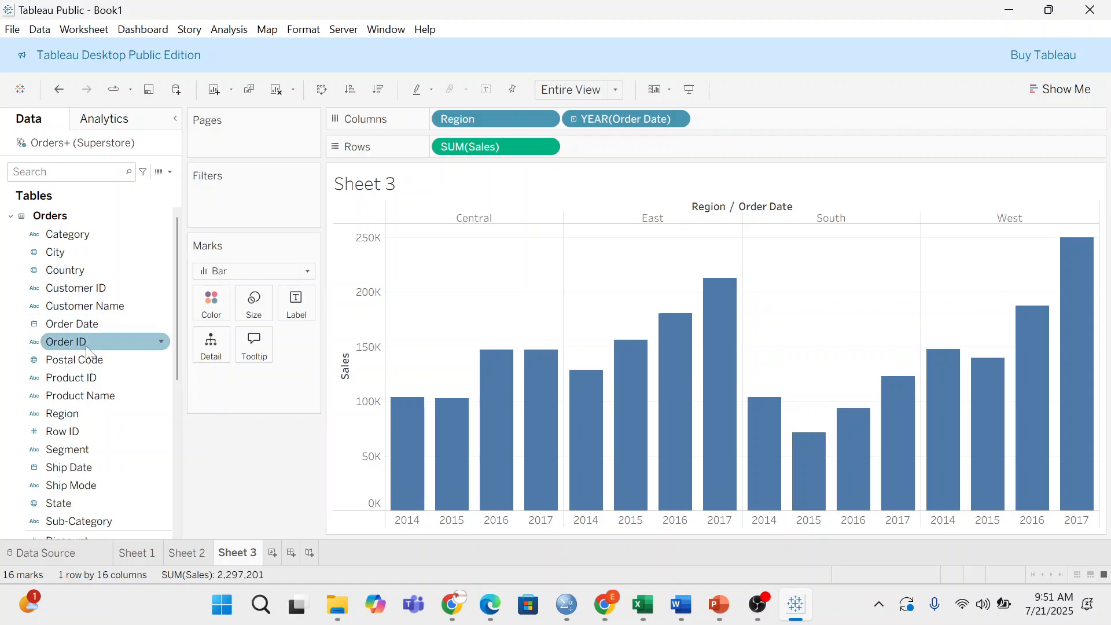
# - Add a Years filter on Order Date keeping only 2014 and 2017
pyautogui.moveTo(82, 338); pyautogui.dragTo(250, 204)
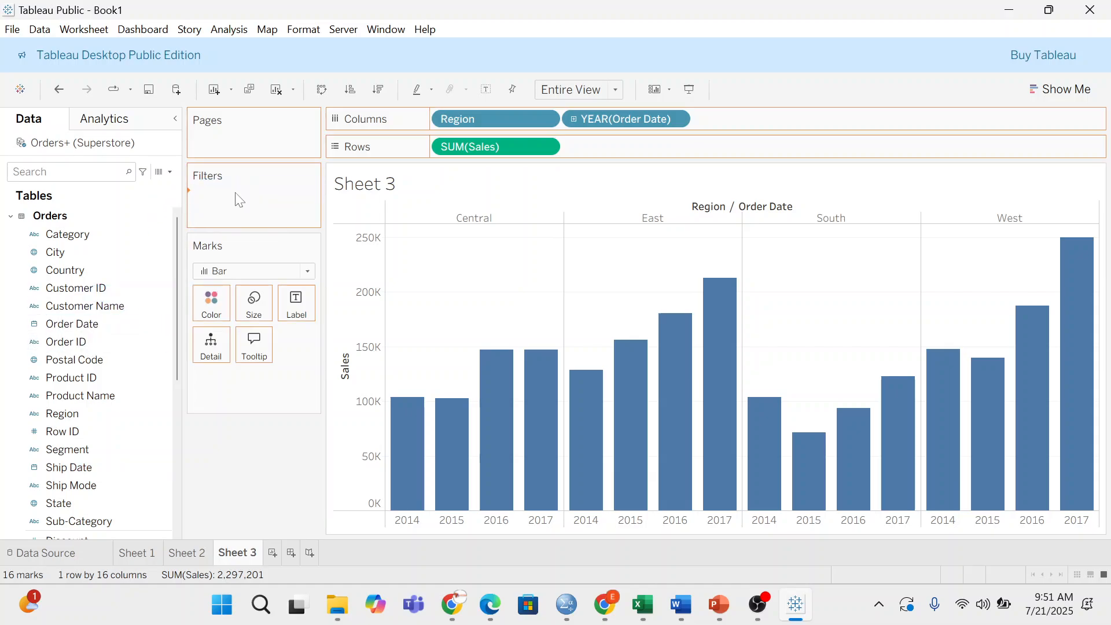
pyautogui.click(493, 196)
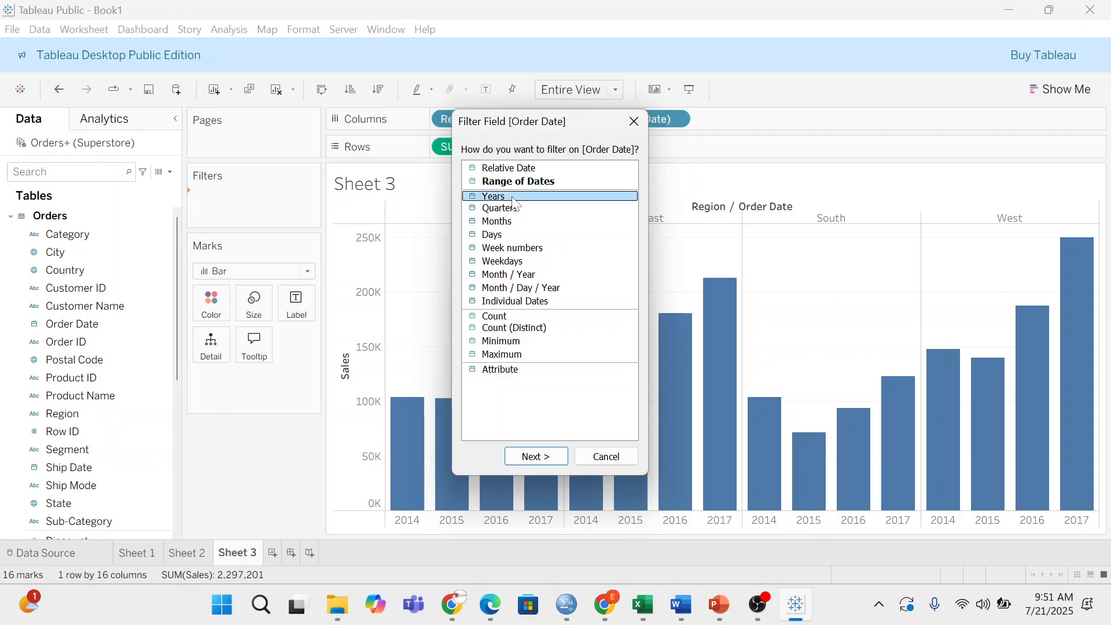
pyautogui.click(531, 456)
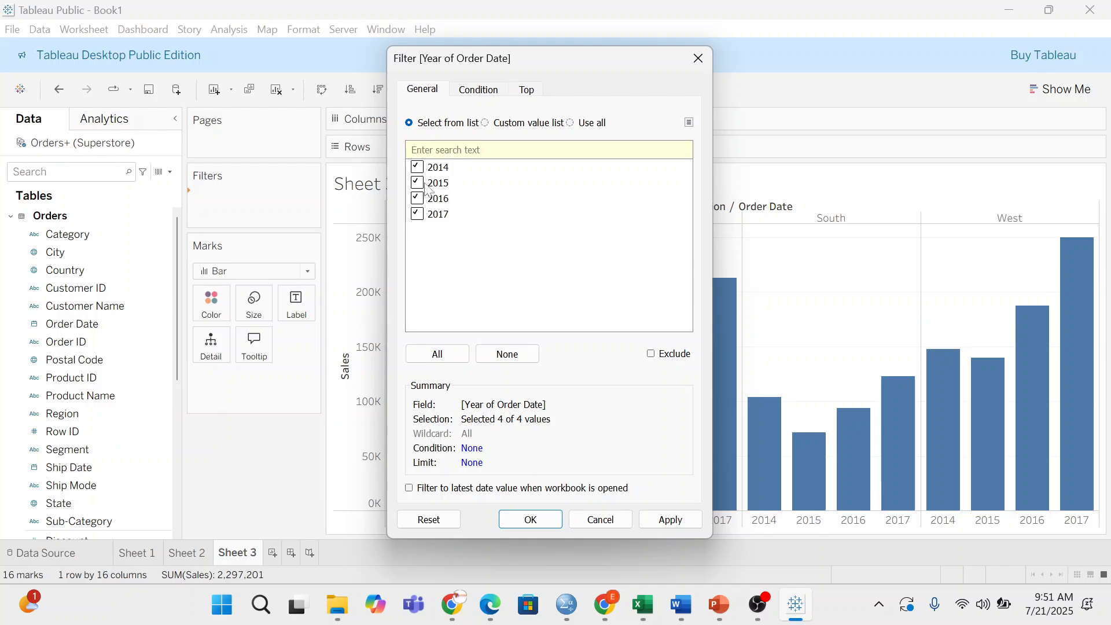
pyautogui.click(420, 182)
pyautogui.click(420, 198)
pyautogui.click(533, 522)
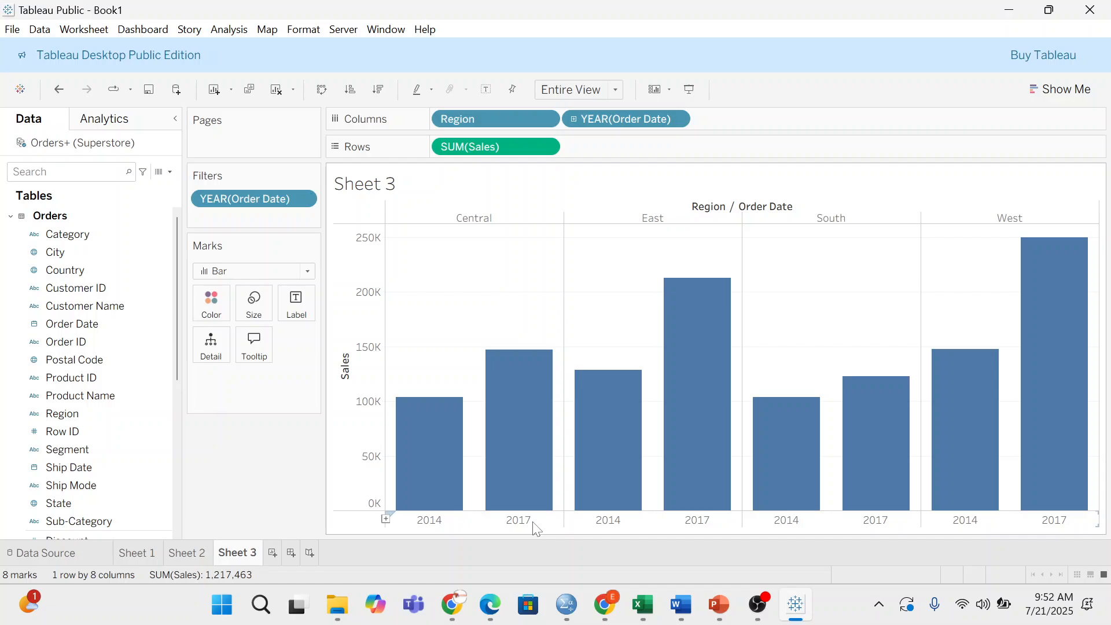
pyautogui.moveTo(794, 604)
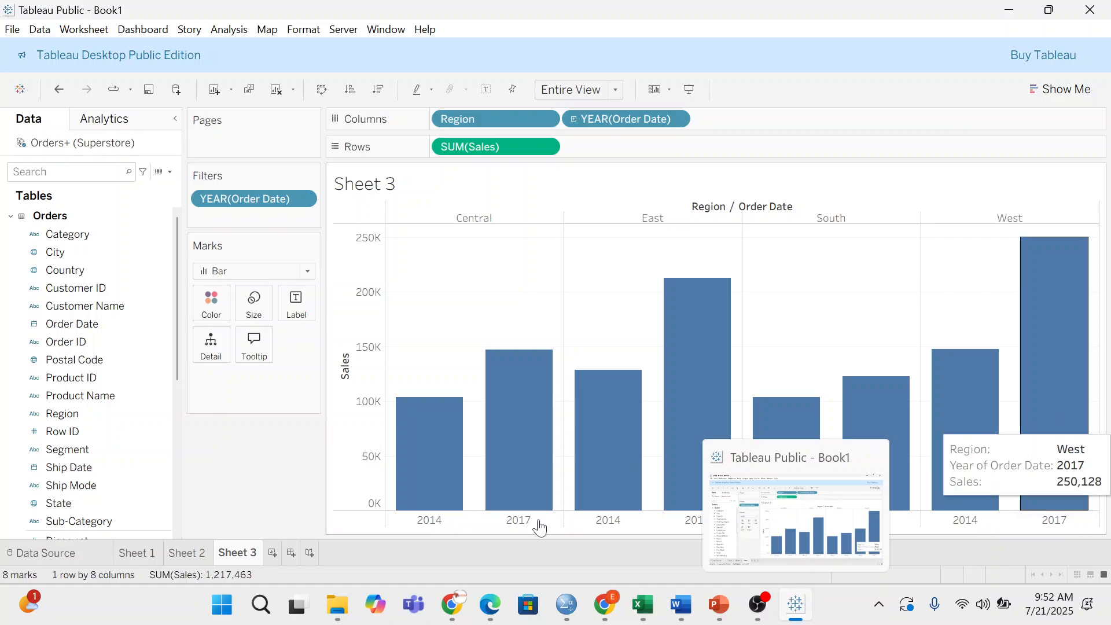
# - Colour the bars by Region, then drag Region back off the Color mark
pyautogui.moveTo(62, 413); pyautogui.dragTo(227, 311)
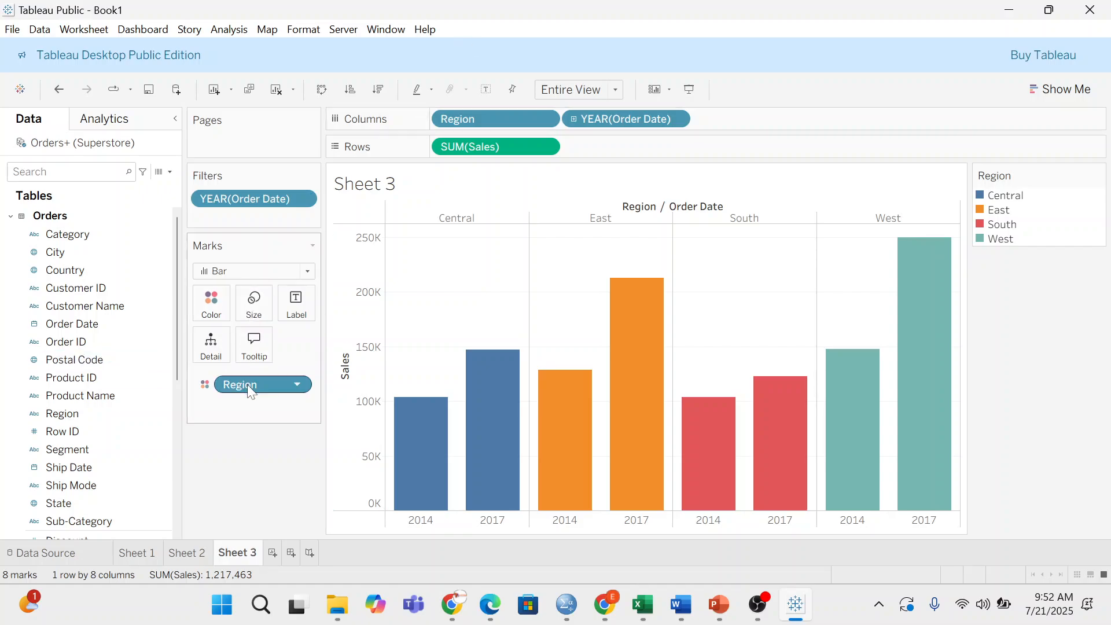
pyautogui.moveTo(248, 384); pyautogui.dragTo(199, 303)
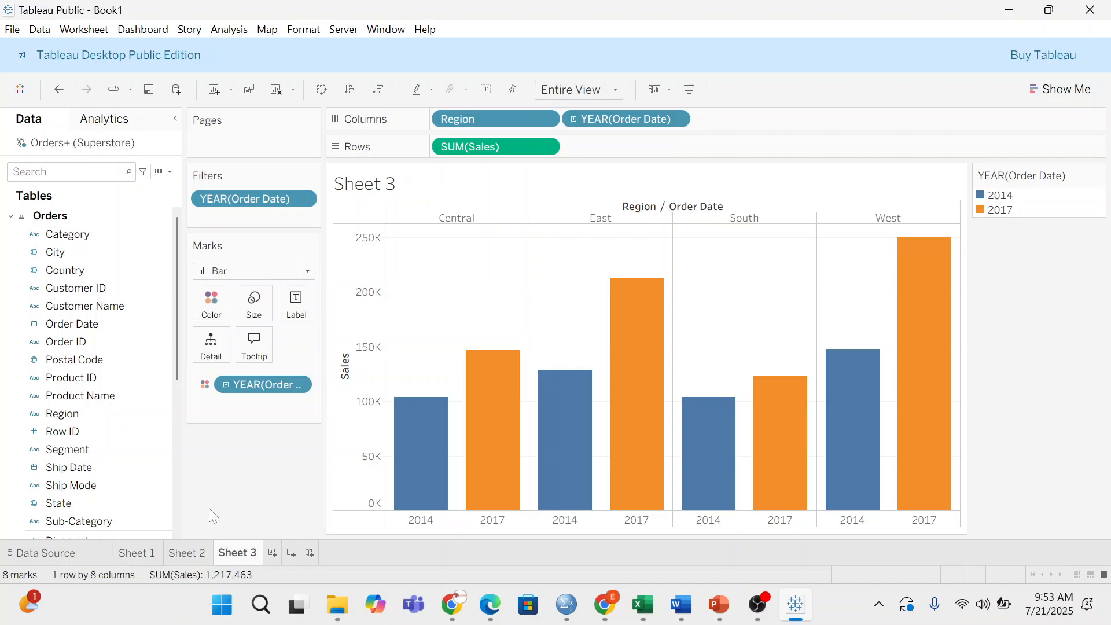
# - Create Sheet 4 with the New Worksheet icon beside the sheet tabs
pyautogui.click(272, 554)
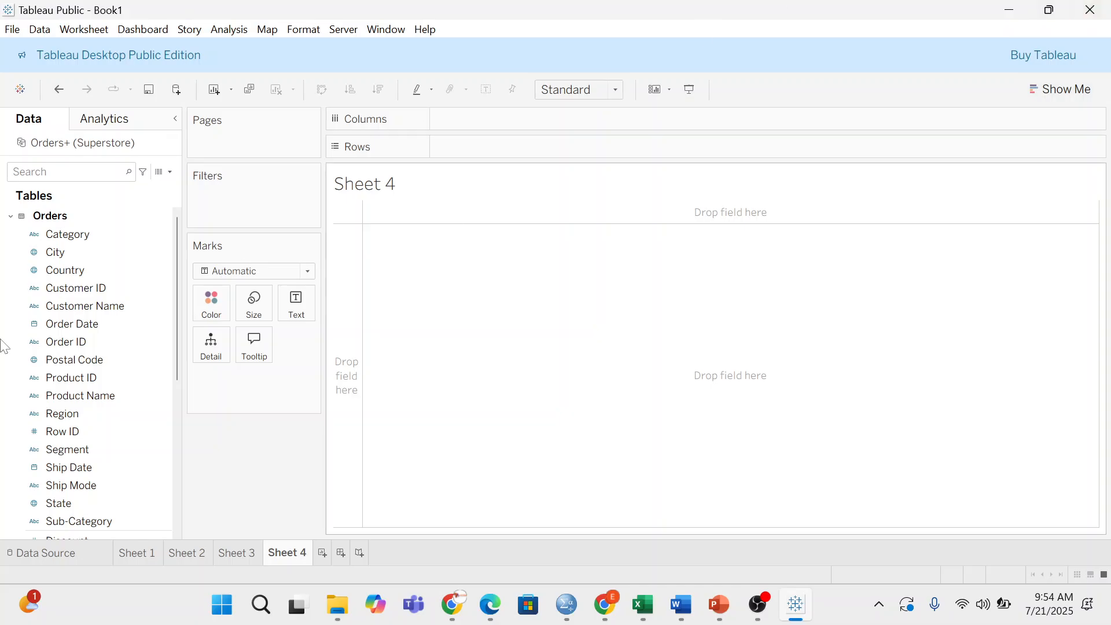
# - Place Region on Columns and SUM(Sales) on Rows in Sheet 4
pyautogui.click(61, 360)
pyautogui.click(81, 414)
pyautogui.moveTo(81, 414); pyautogui.dragTo(531, 124)
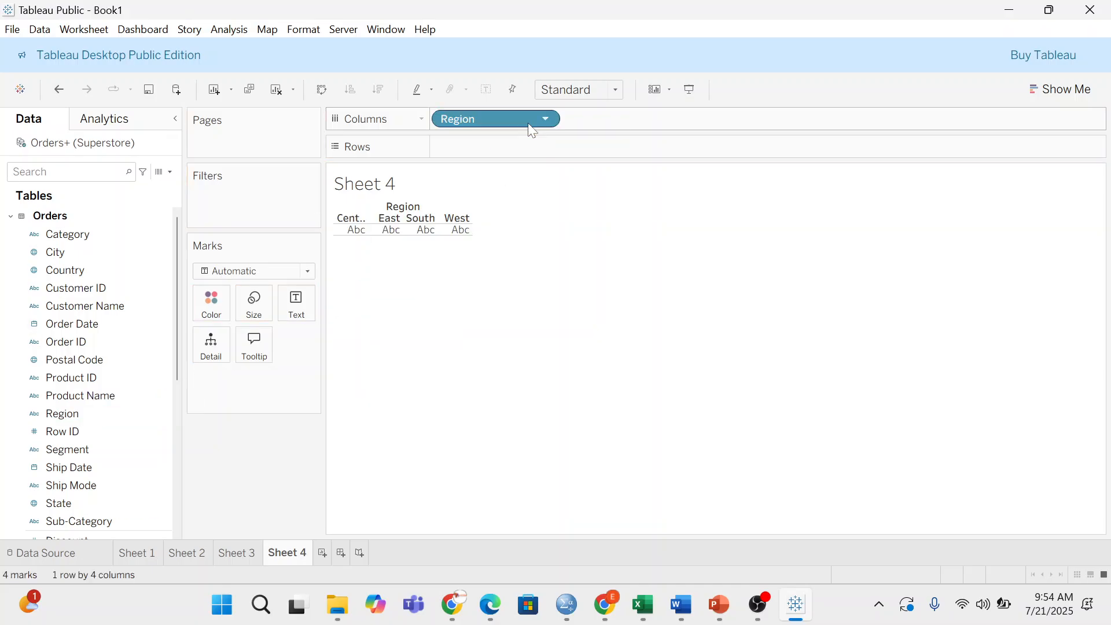
pyautogui.scroll(-3, 74, 448)
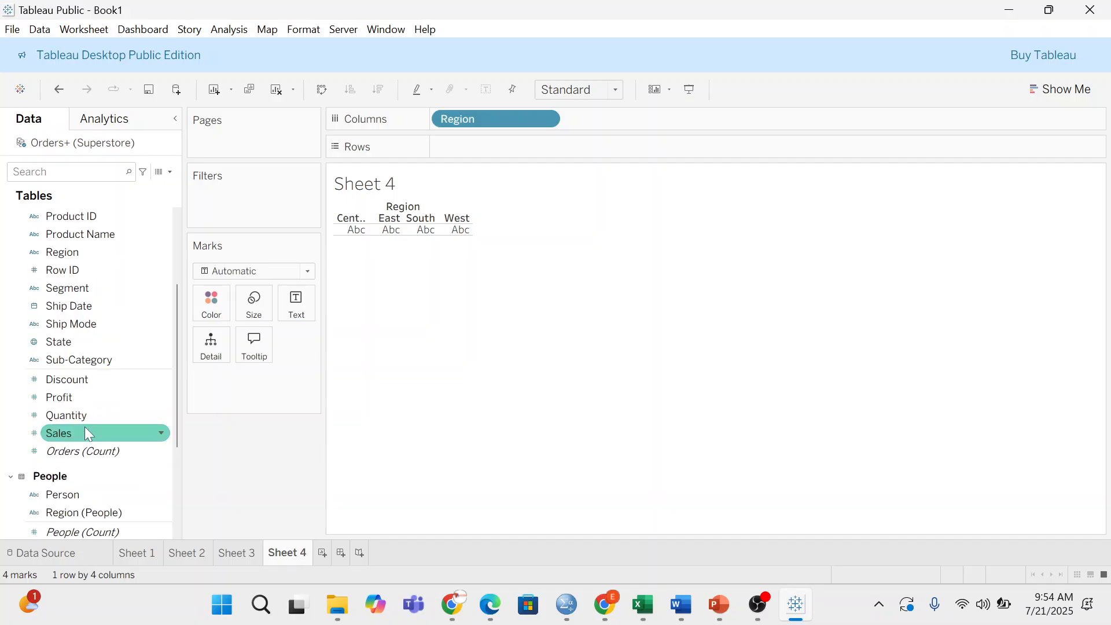
pyautogui.moveTo(70, 432); pyautogui.dragTo(482, 142)
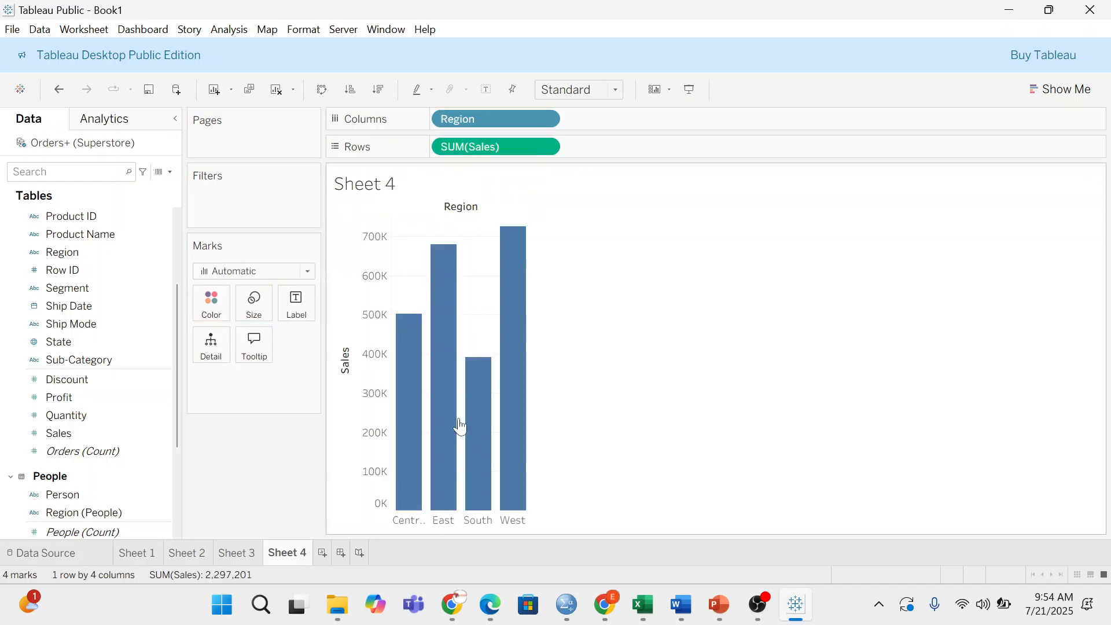
# - Change the Marks type to Pie and bring up the Show Me suggestions
pyautogui.click(307, 272)
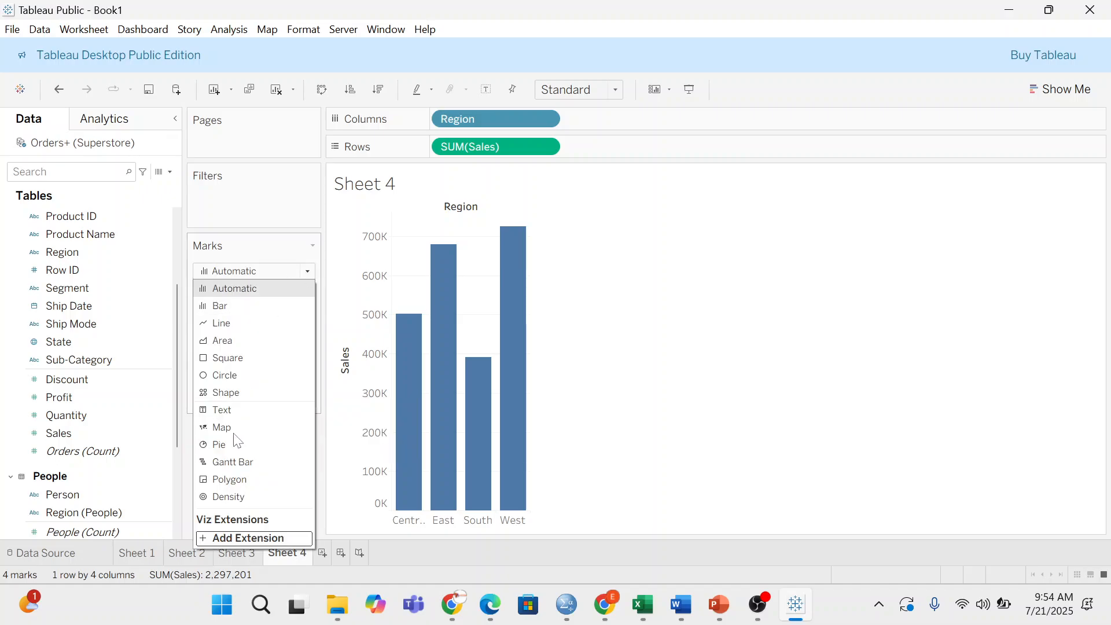
pyautogui.click(226, 446)
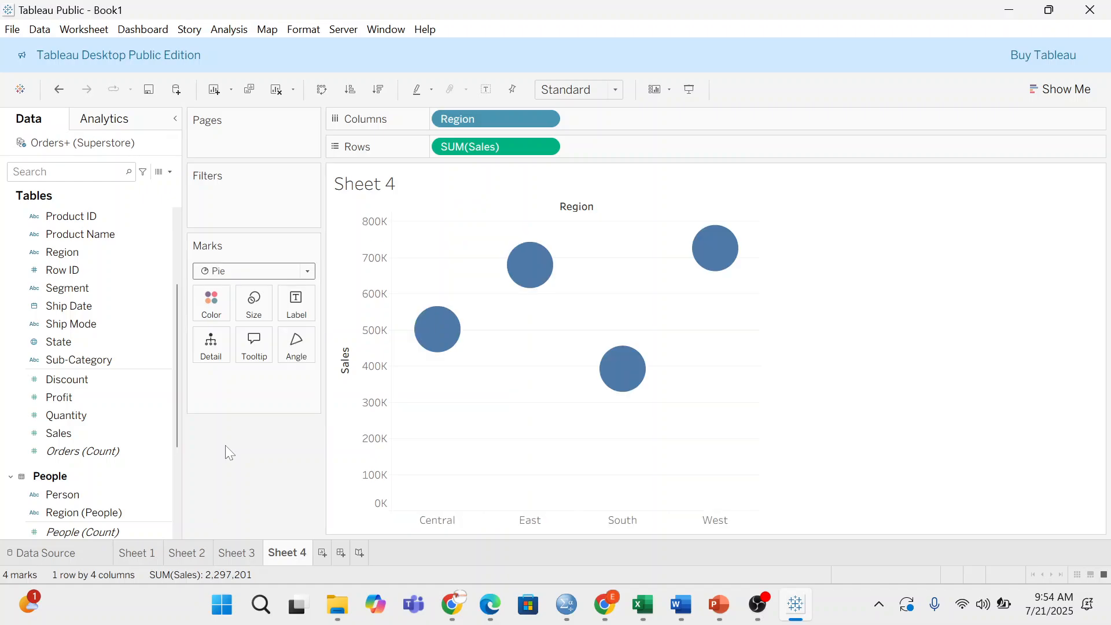
pyautogui.click(307, 271)
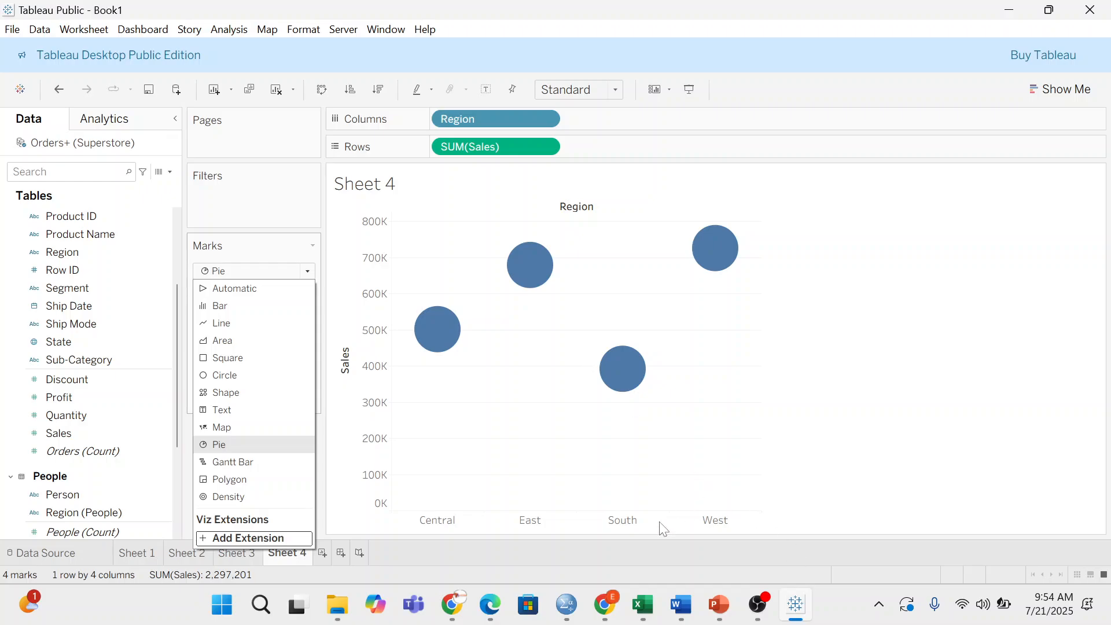
pyautogui.click(1056, 95)
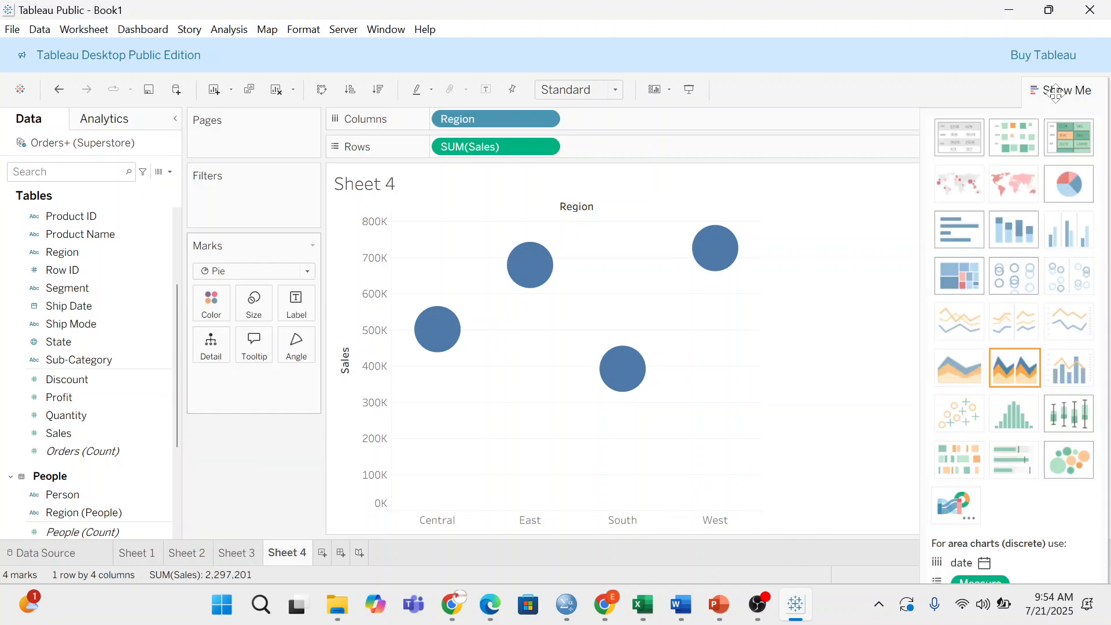
# - Turn the view into a single Region pie filling the entire view, sized by SUM(Sales)
pyautogui.click(1066, 184)
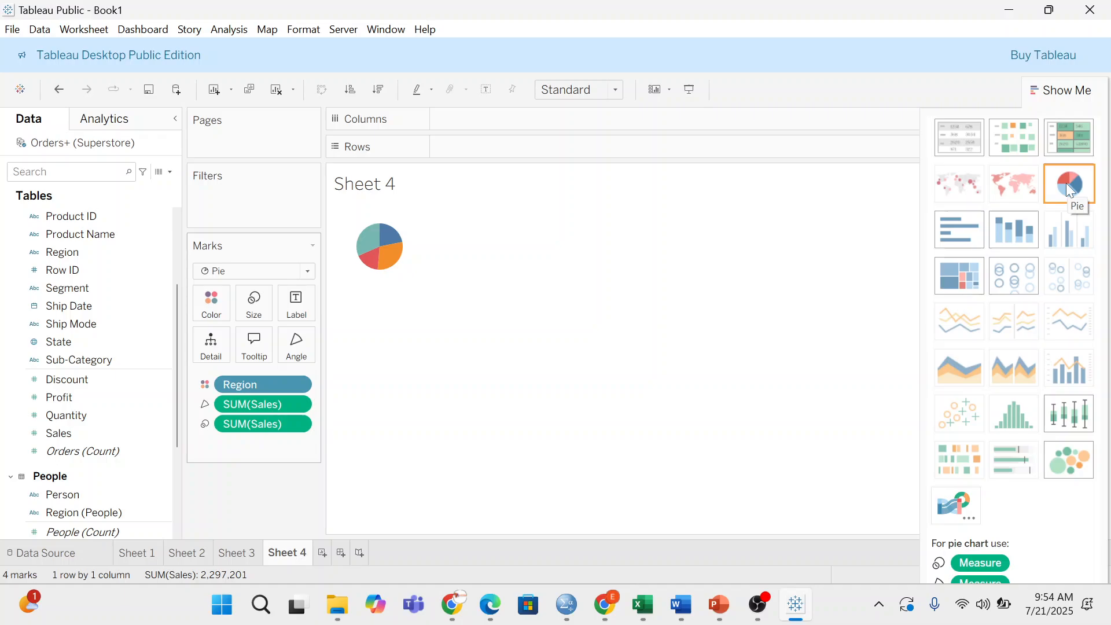
pyautogui.click(616, 90)
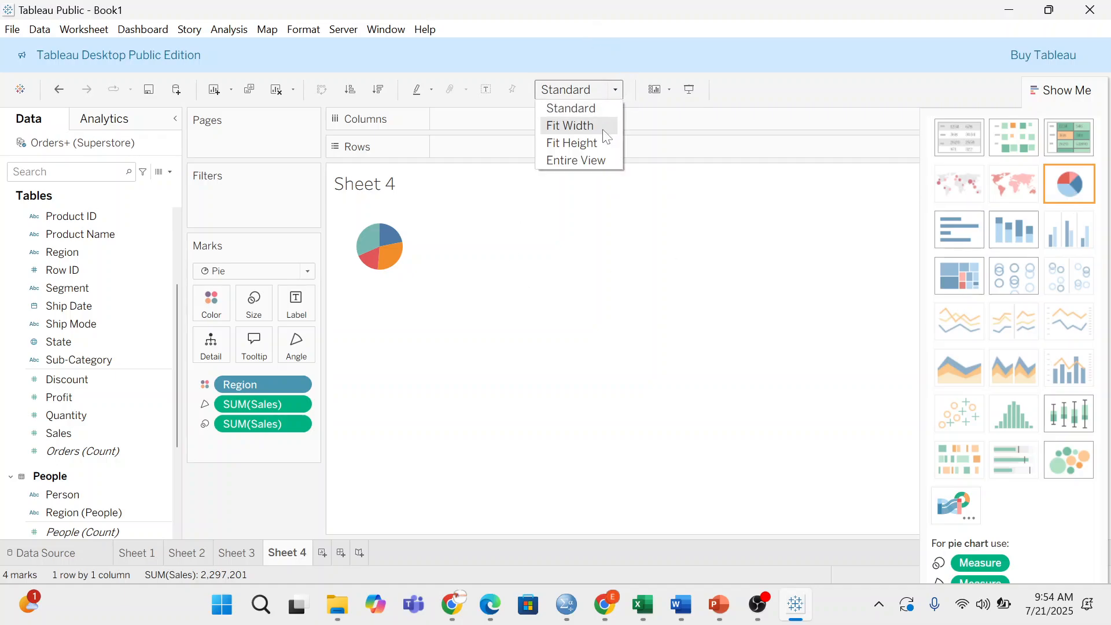
pyautogui.click(601, 143)
pyautogui.click(602, 90)
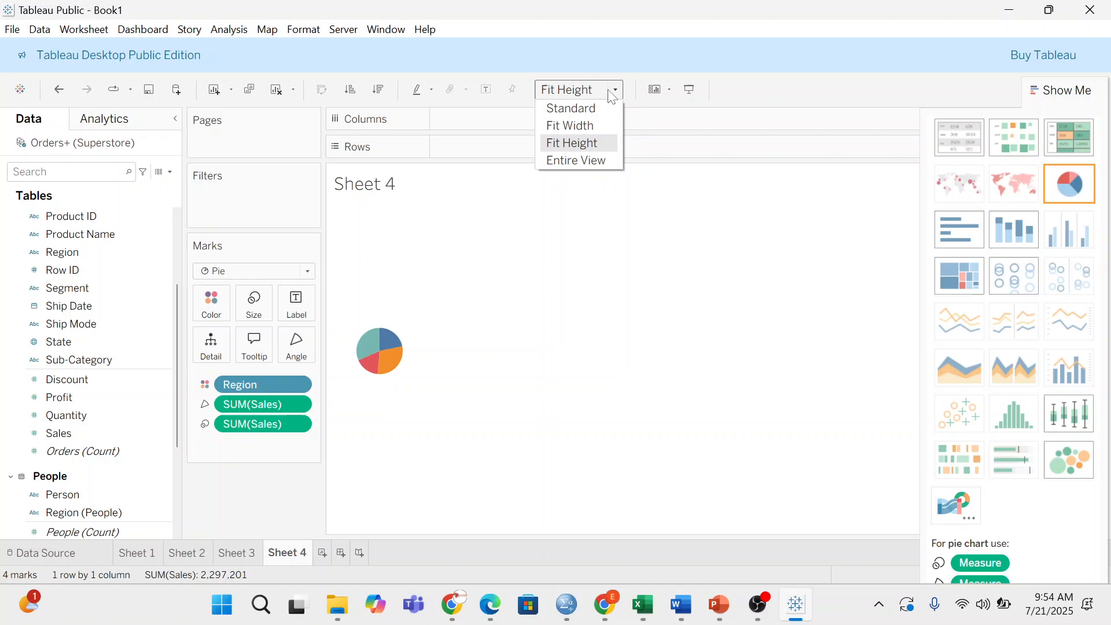
pyautogui.click(601, 162)
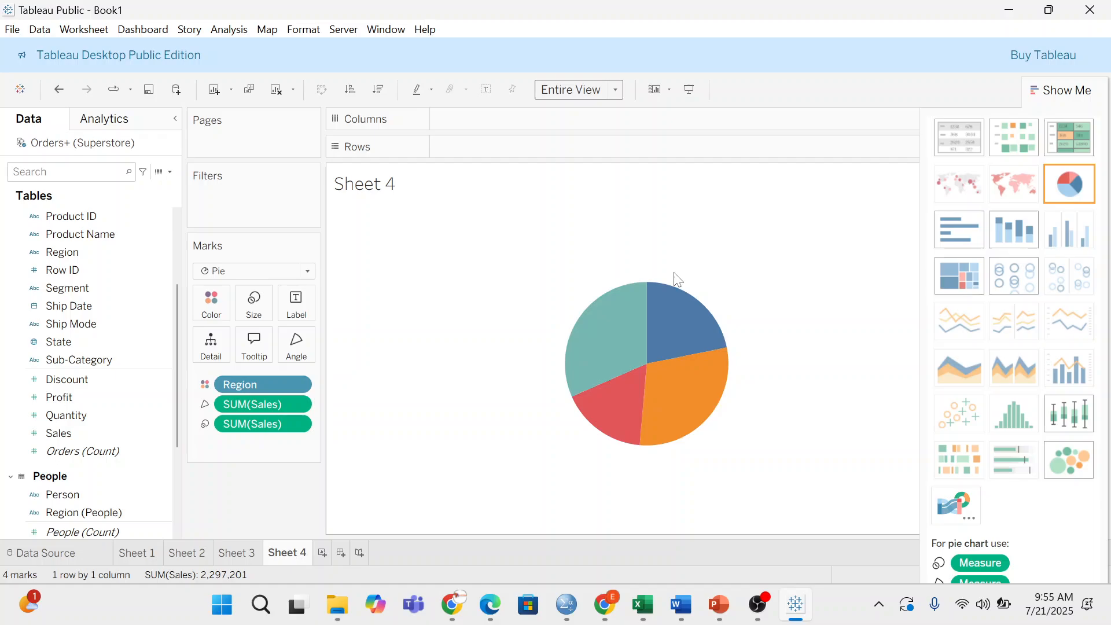
pyautogui.moveTo(671, 310)
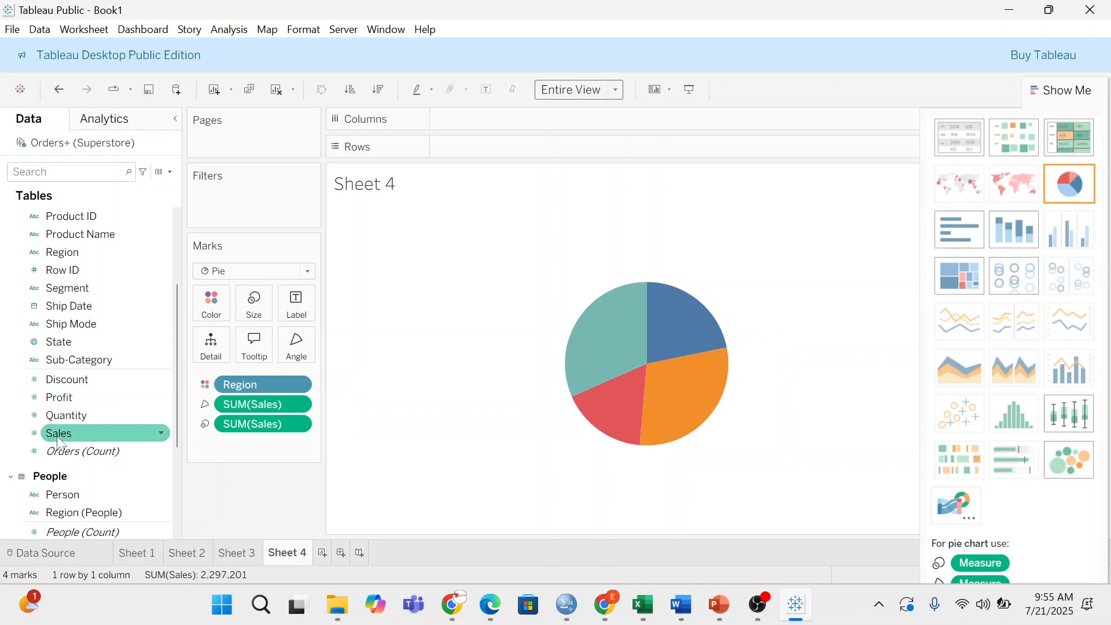
pyautogui.moveTo(58, 433); pyautogui.dragTo(225, 401)
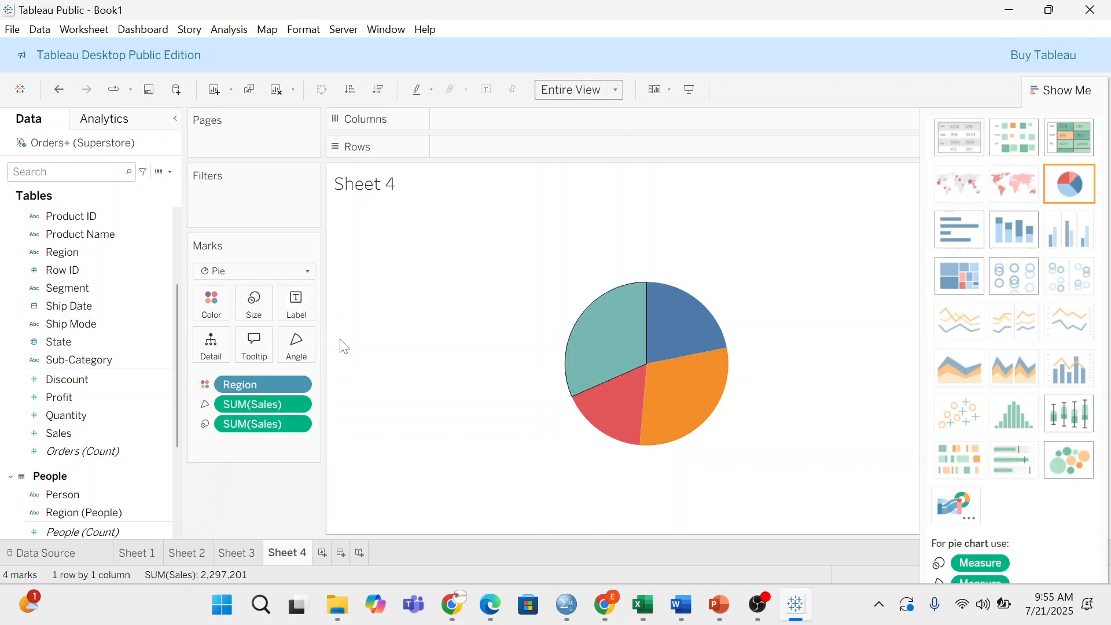
# - Turn on mark labels so each slice shows its sales value, e.g. Central 501,240
pyautogui.click(298, 299)
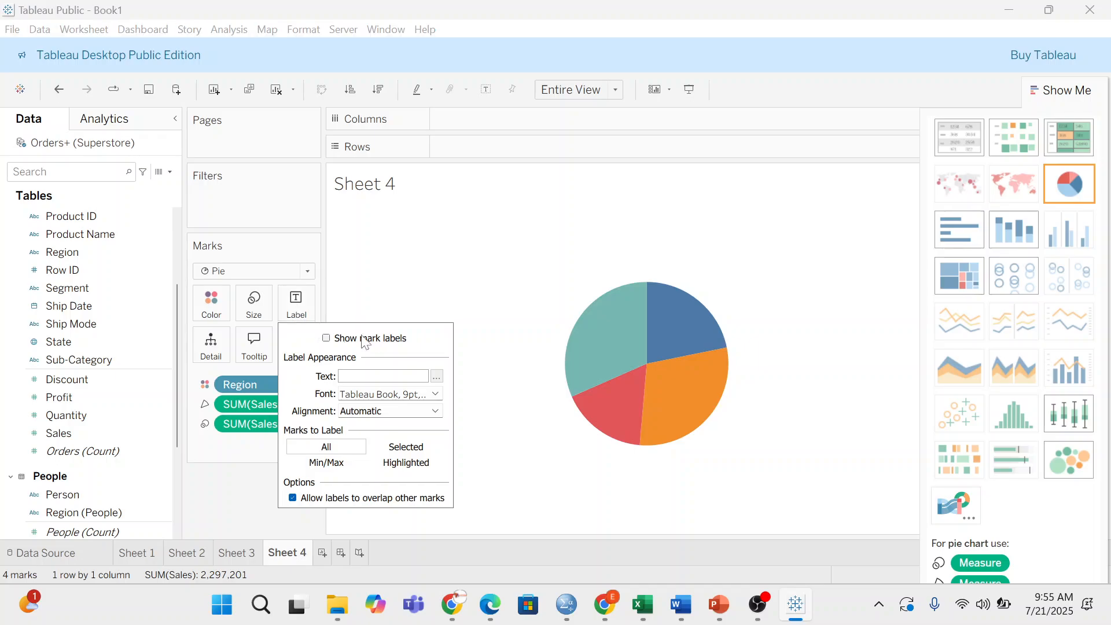
pyautogui.click(327, 339)
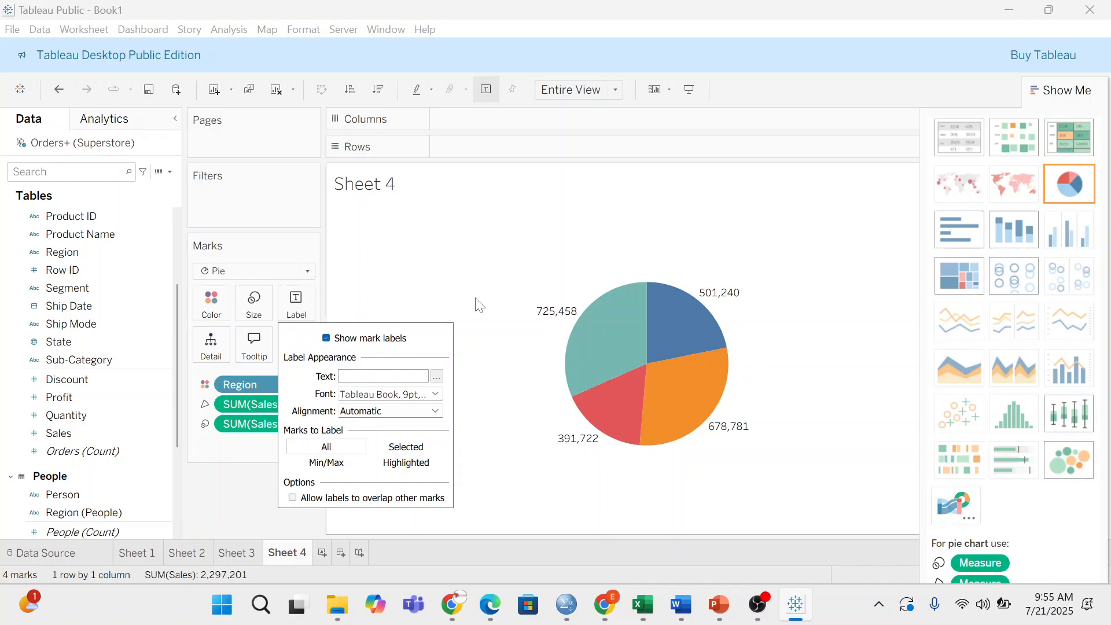
pyautogui.click(478, 254)
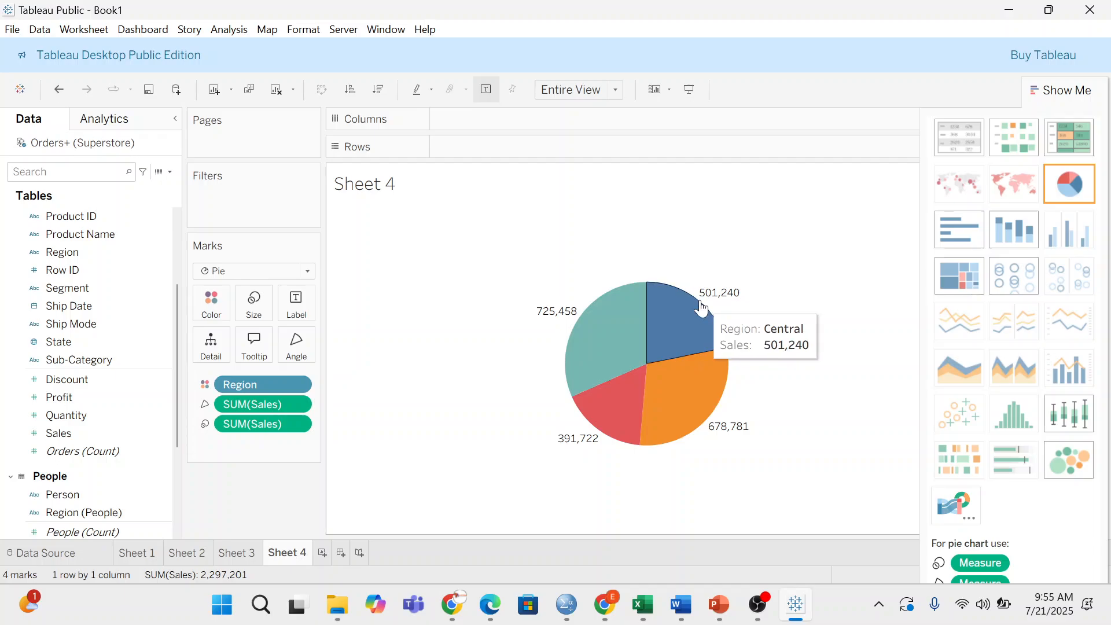
pyautogui.moveTo(702, 344)
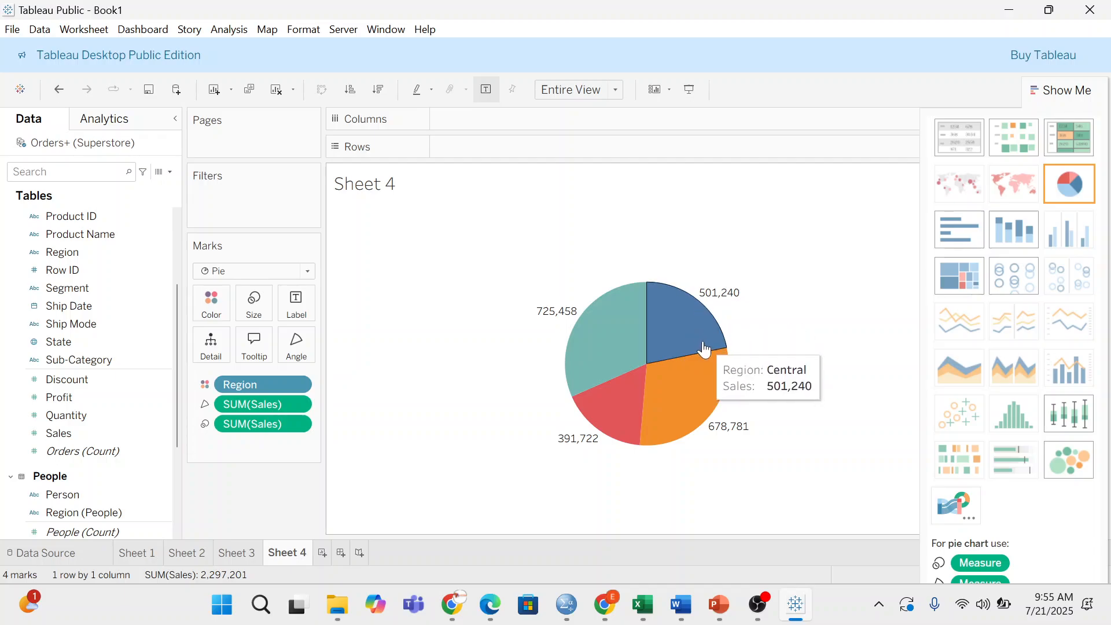
# - Apply Percent of Total to the Angle SUM(Sales) pill, clearing the one mistakenly set on Size
pyautogui.click(297, 425)
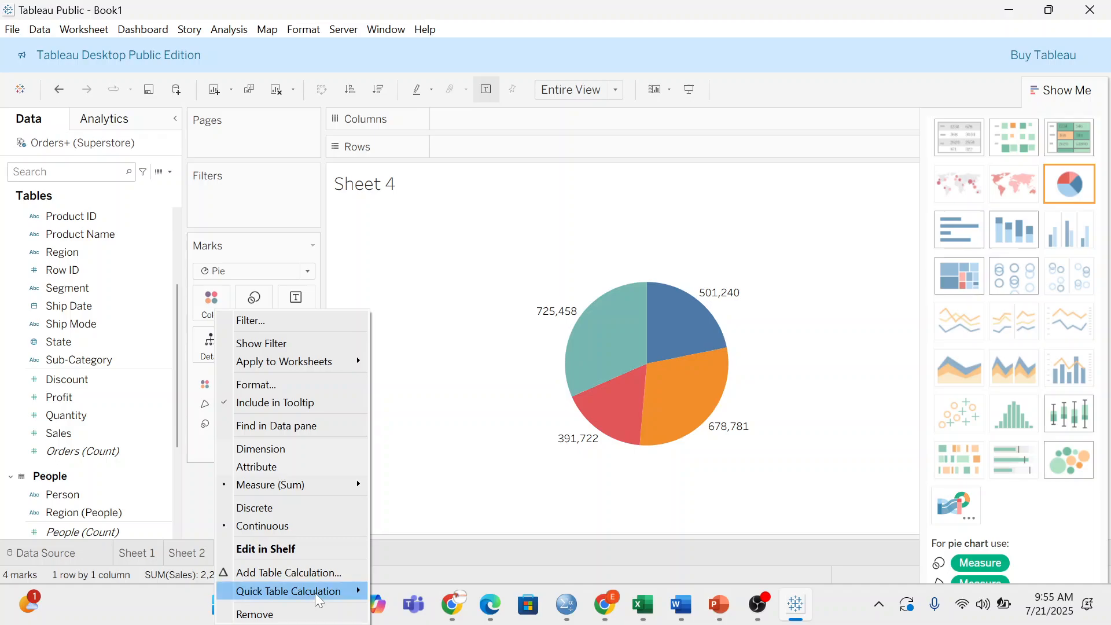
pyautogui.moveTo(314, 592)
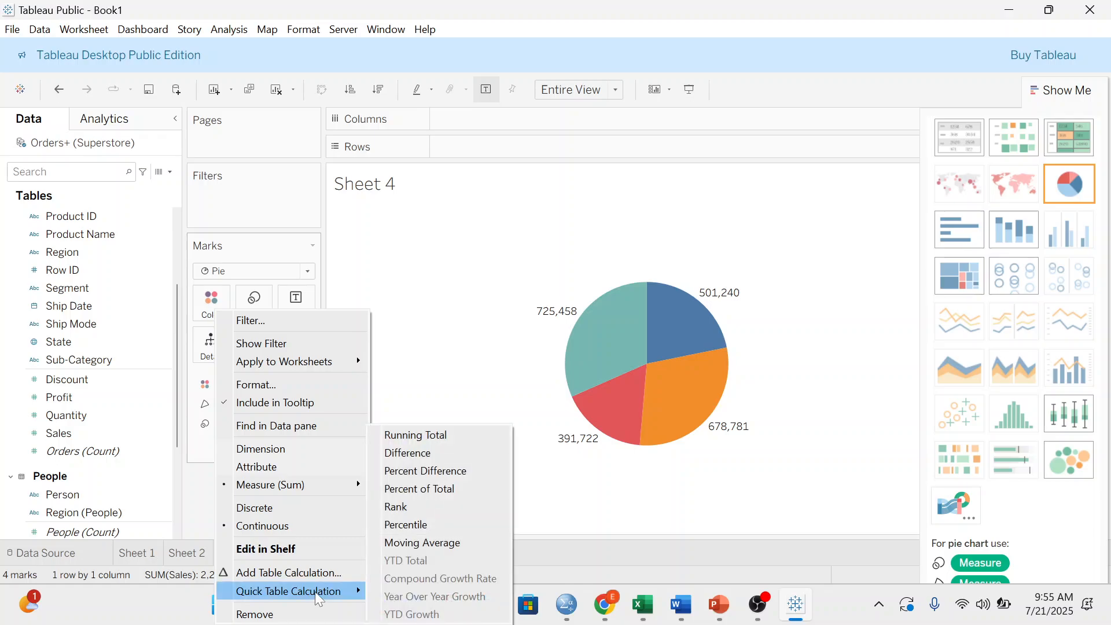
pyautogui.click(454, 489)
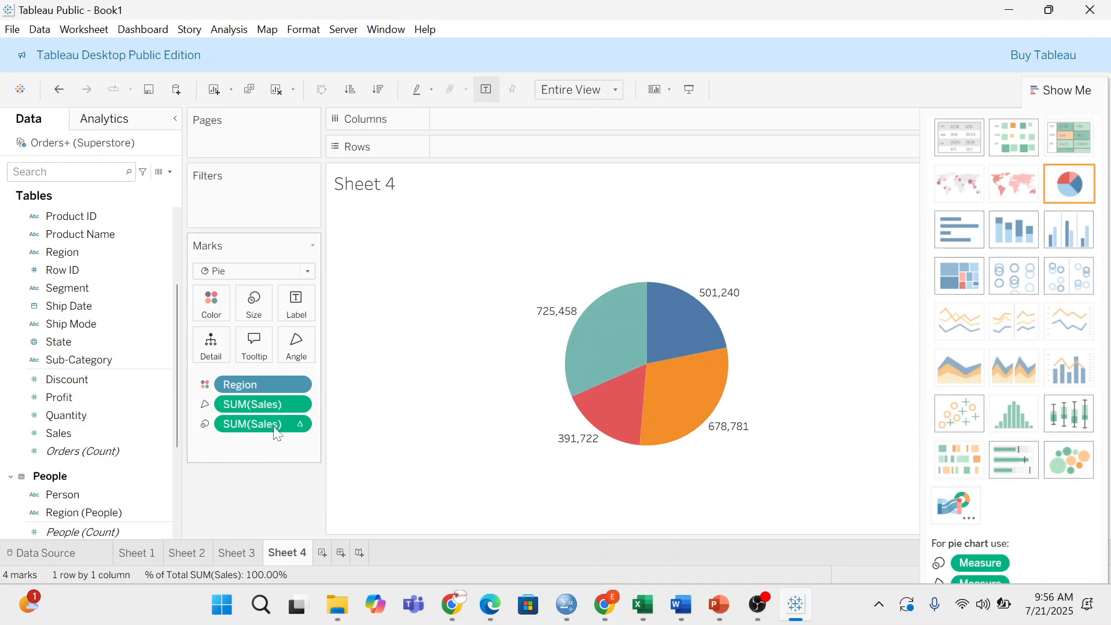
pyautogui.click(302, 424)
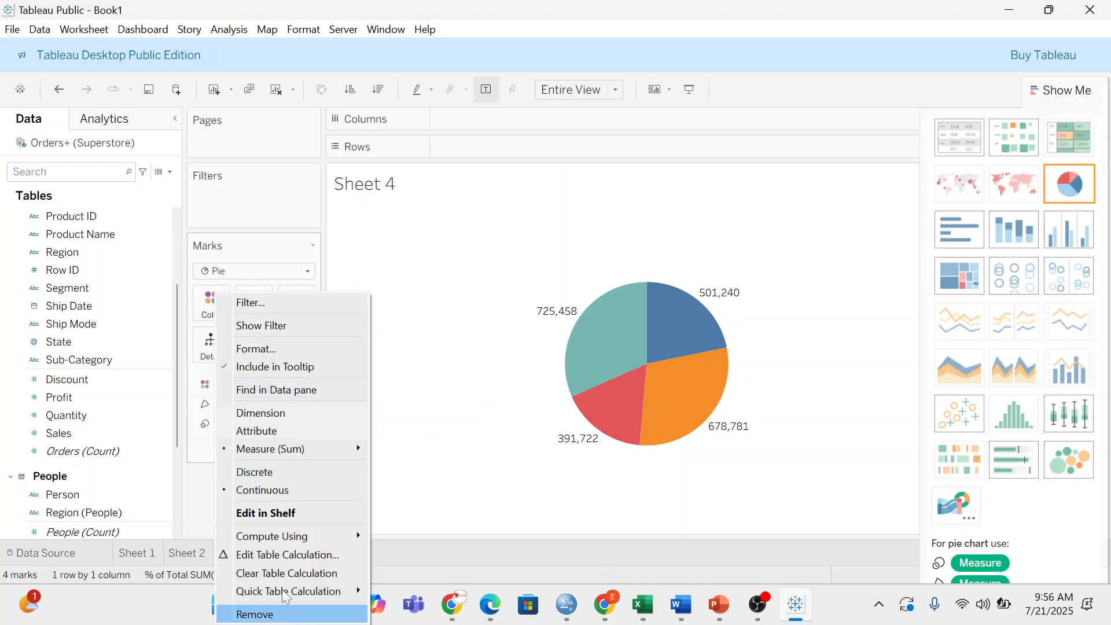
pyautogui.click(250, 572)
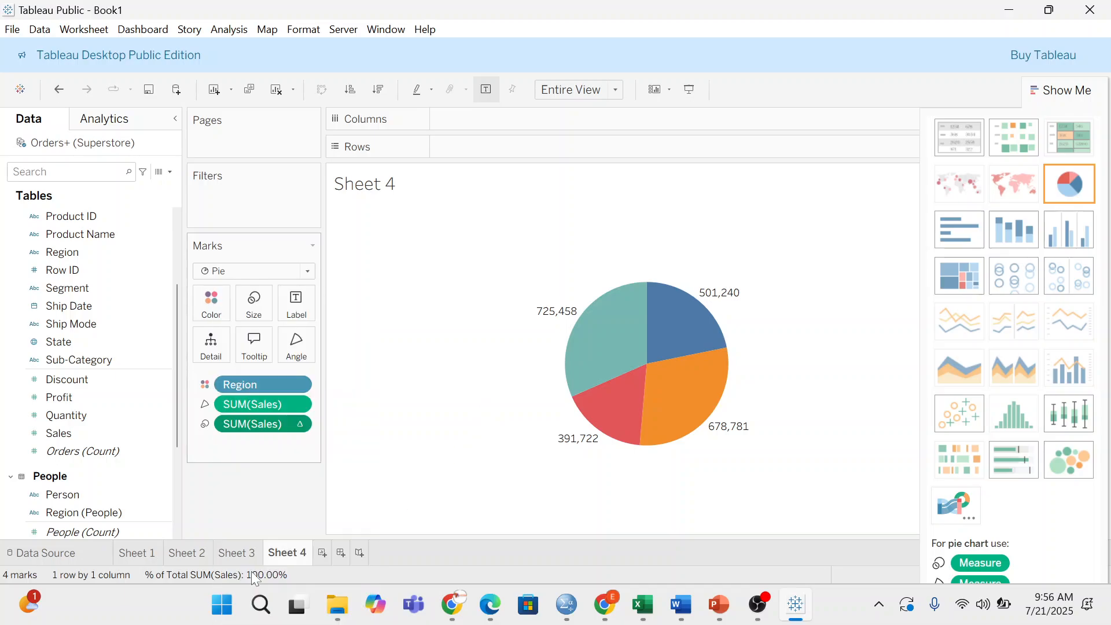
pyautogui.click(298, 403)
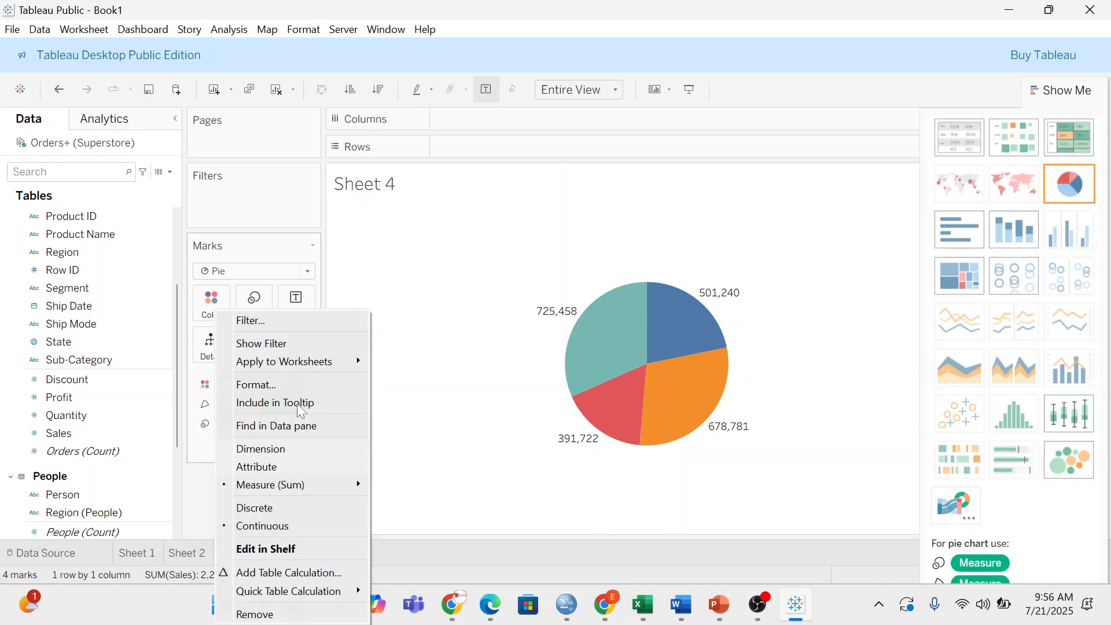
pyautogui.moveTo(286, 595)
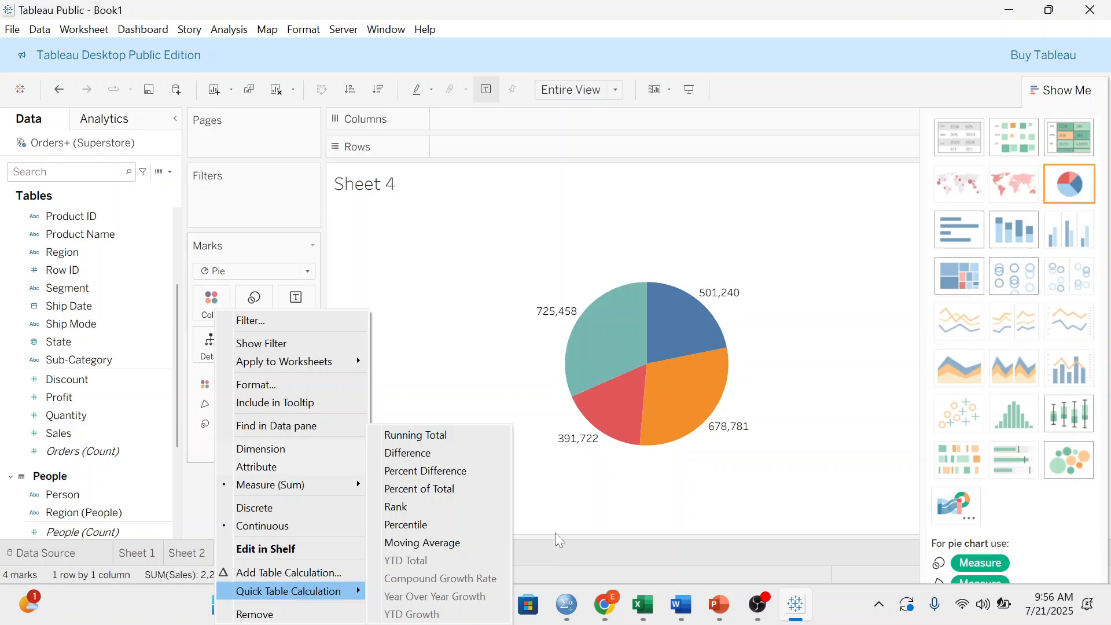
pyautogui.click(432, 489)
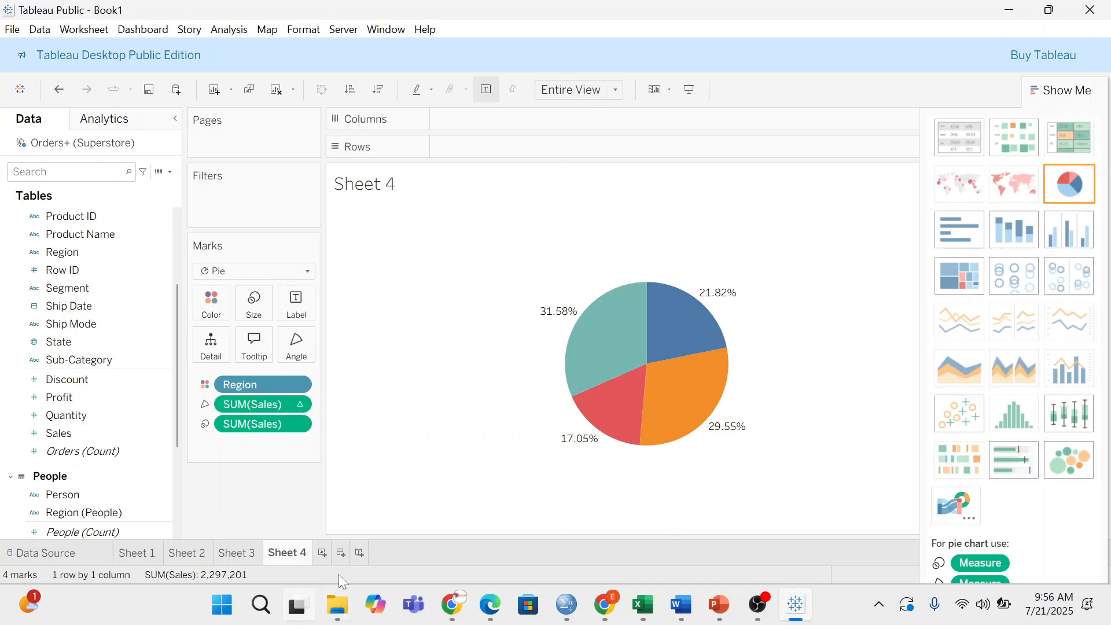
# - Create Sheet 5 with Pie marks, SUM(Sales) on Angle, fitted to Entire View
pyautogui.click(315, 552)
pyautogui.click(243, 272)
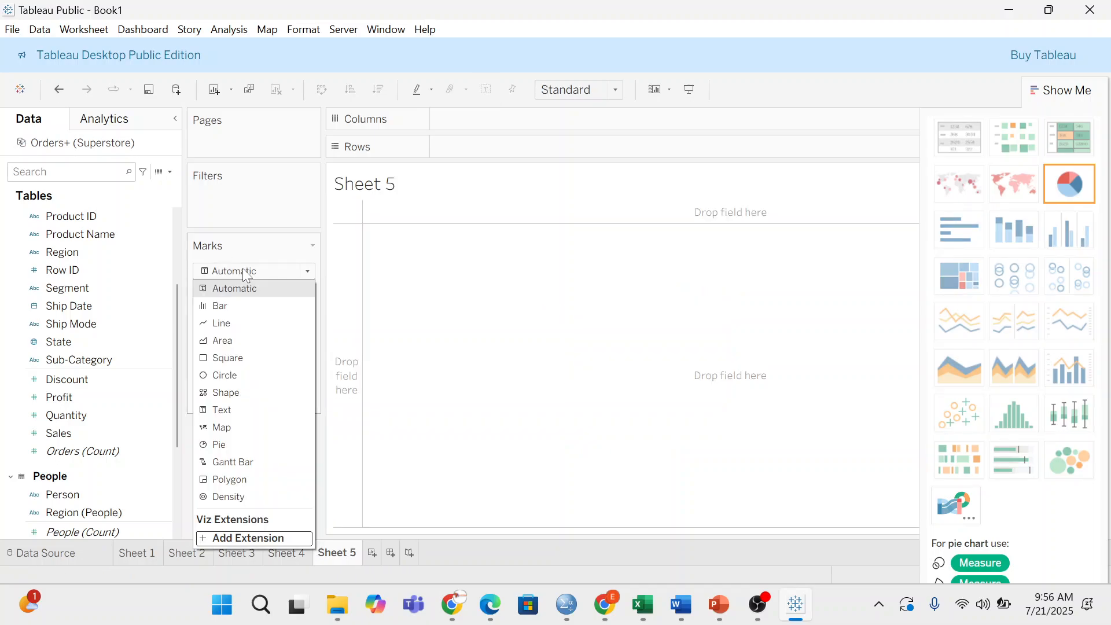
pyautogui.click(218, 443)
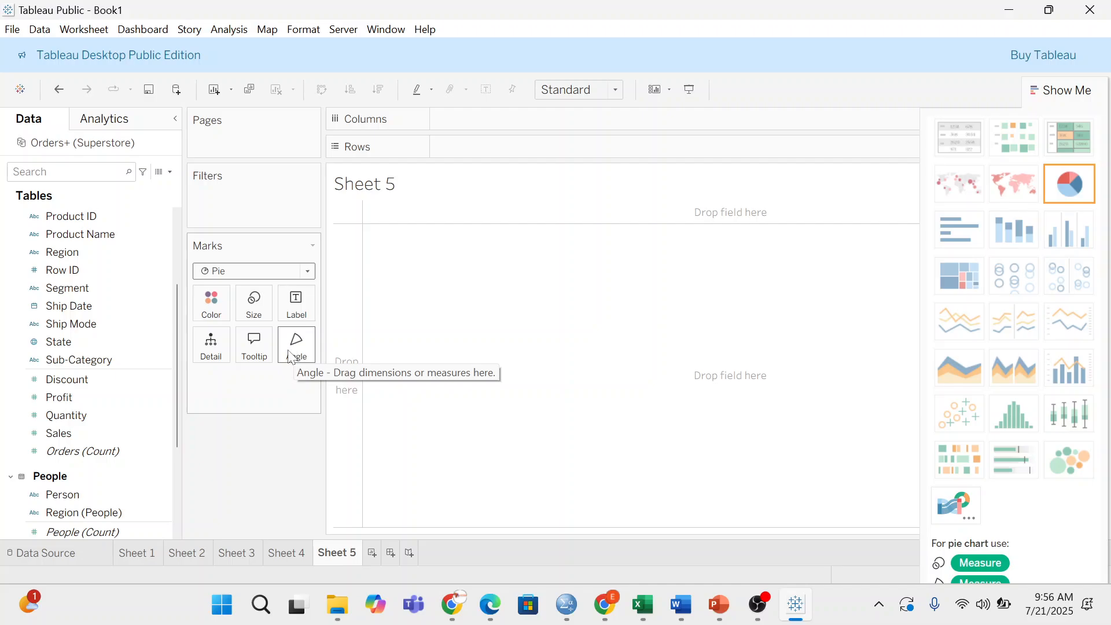
pyautogui.moveTo(64, 433); pyautogui.dragTo(282, 352)
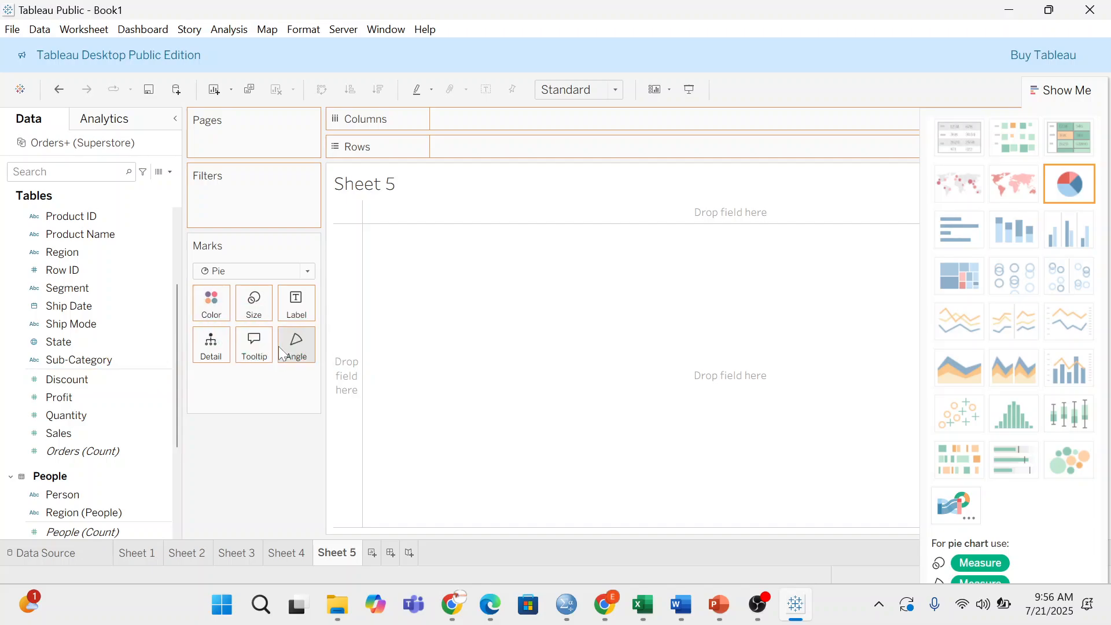
pyautogui.doubleClick(73, 433)
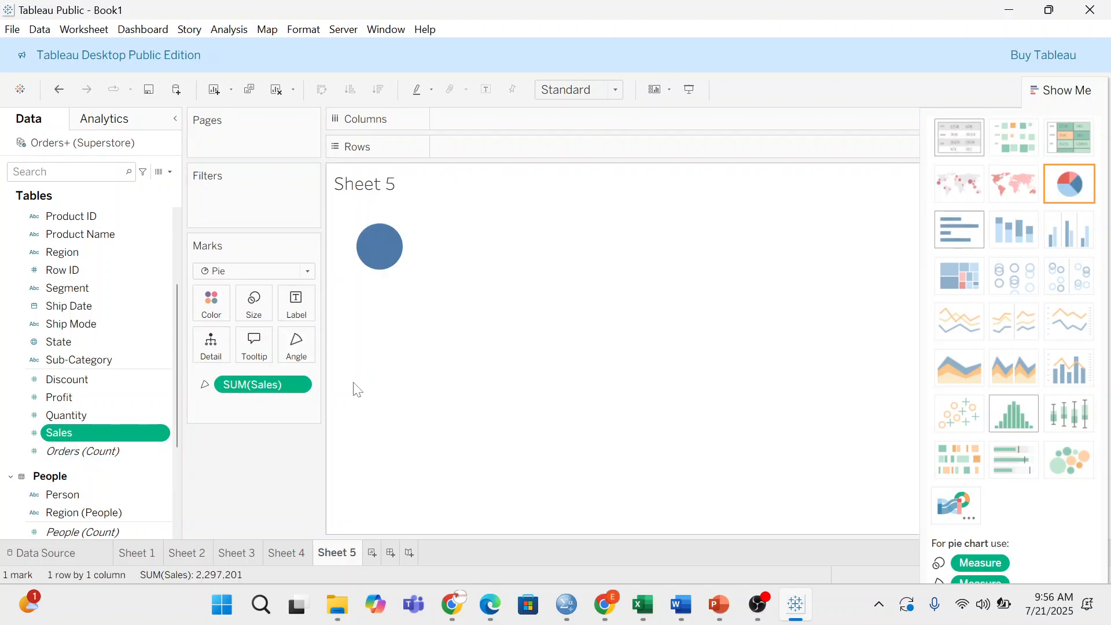
pyautogui.click(617, 90)
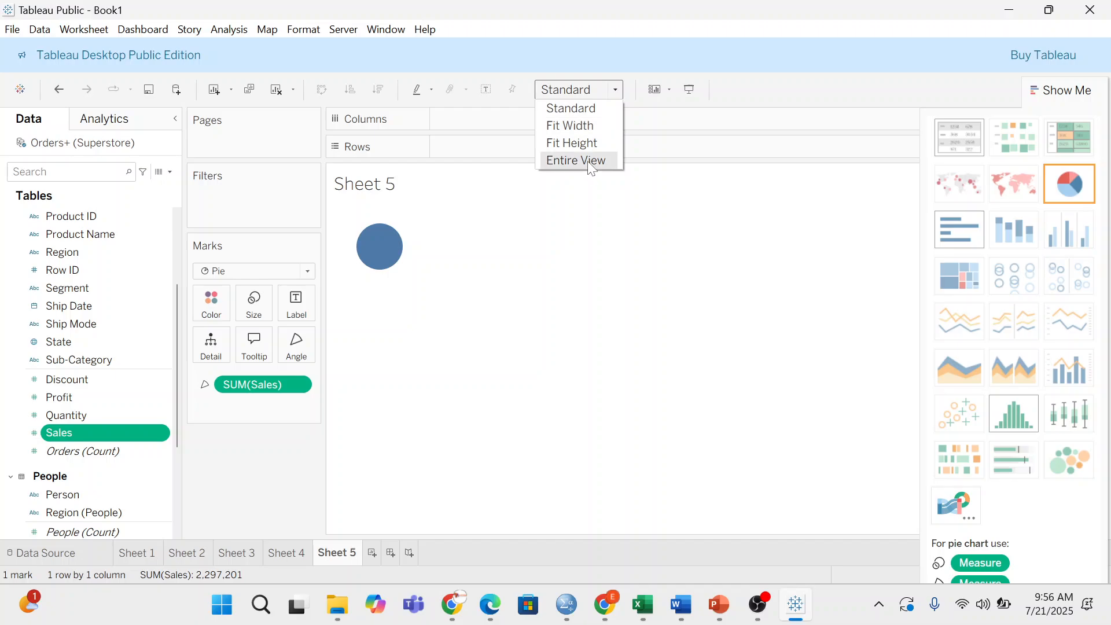
pyautogui.click(588, 160)
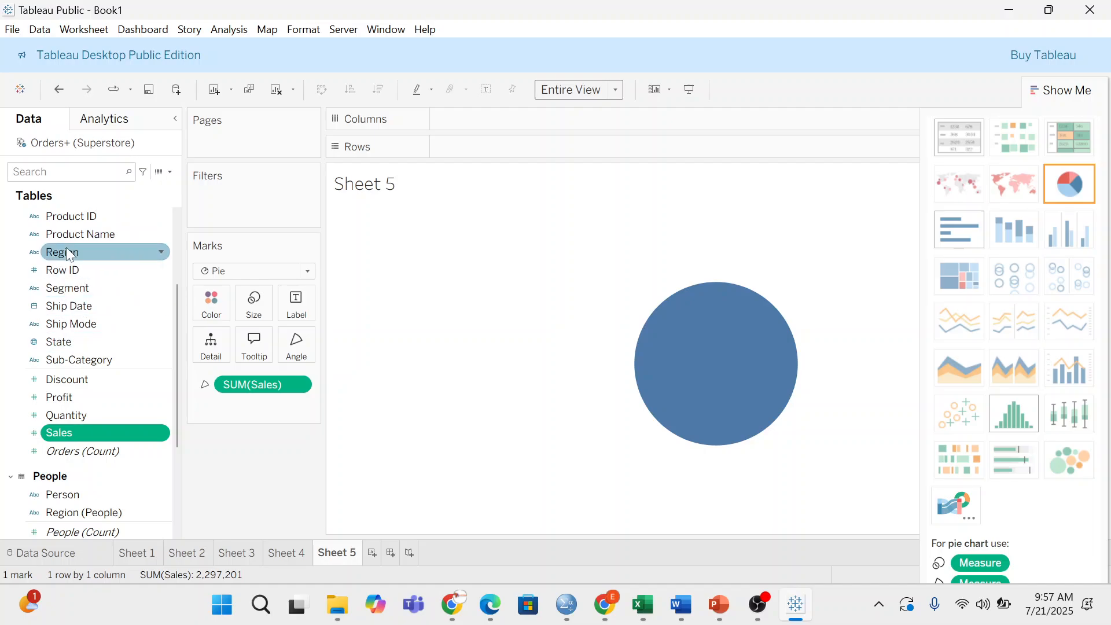
# - Colour the pie by Region with sales labels shown, then drag Sales off the Marks card
pyautogui.moveTo(68, 255); pyautogui.dragTo(207, 312)
pyautogui.moveTo(689, 374)
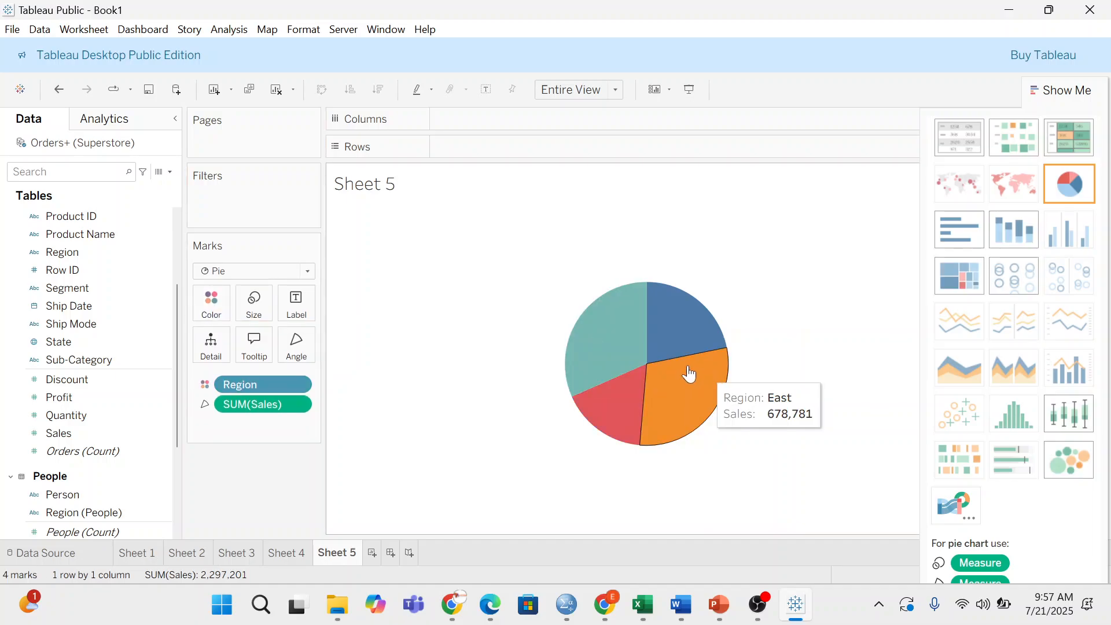
pyautogui.click(298, 305)
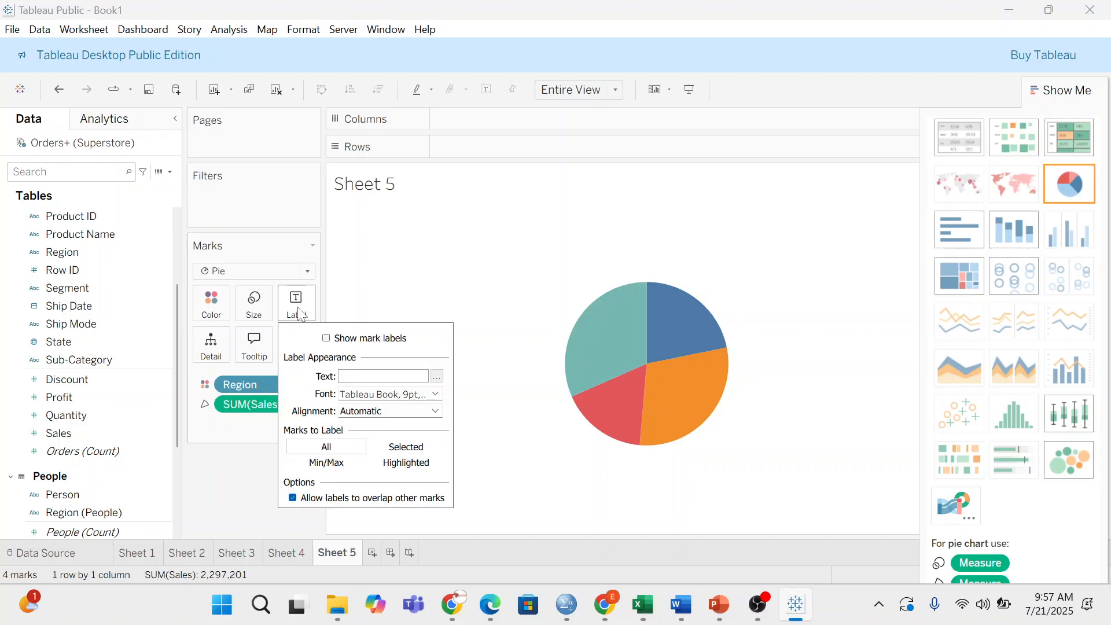
pyautogui.click(326, 338)
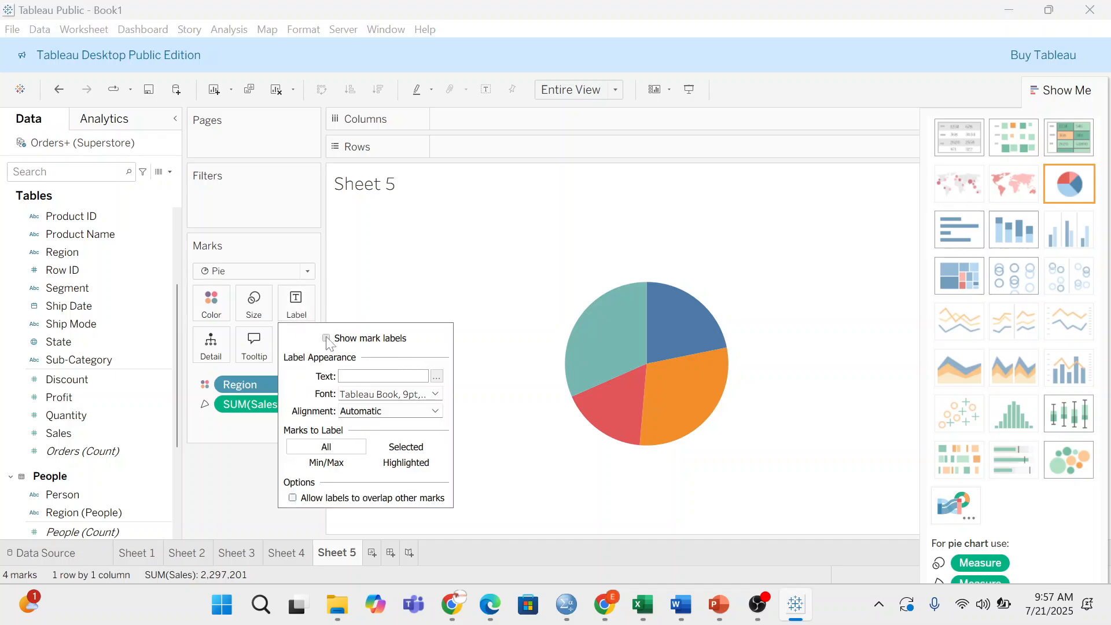
pyautogui.click(474, 256)
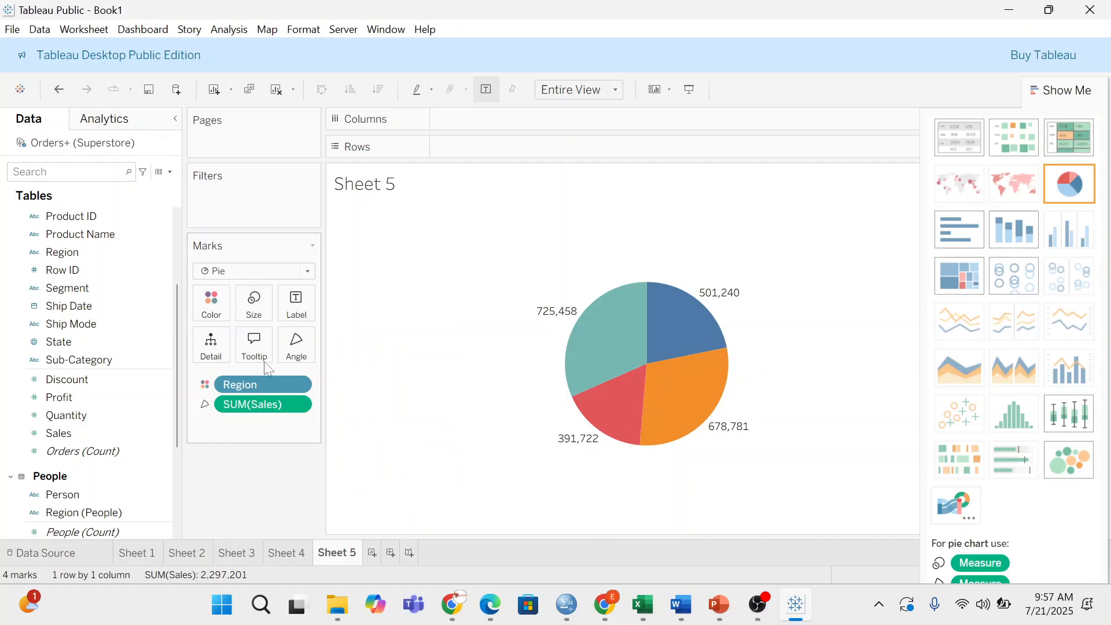
pyautogui.moveTo(271, 405); pyautogui.dragTo(259, 481)
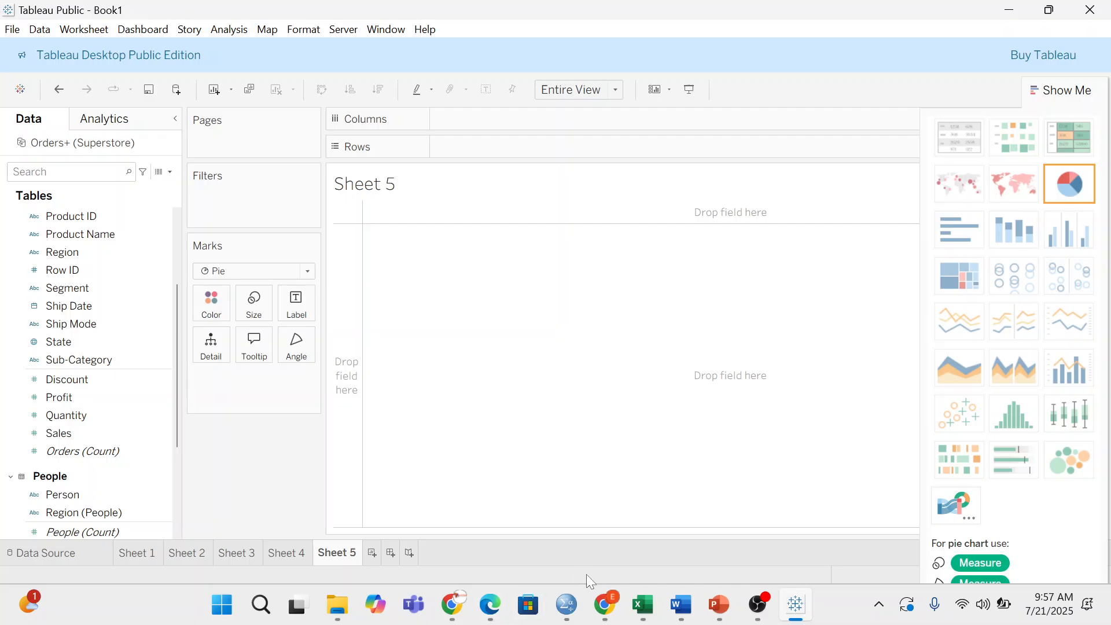
# - Switch back to Sheet 4's Region percent-of-total pie
pyautogui.moveTo(614, 591)
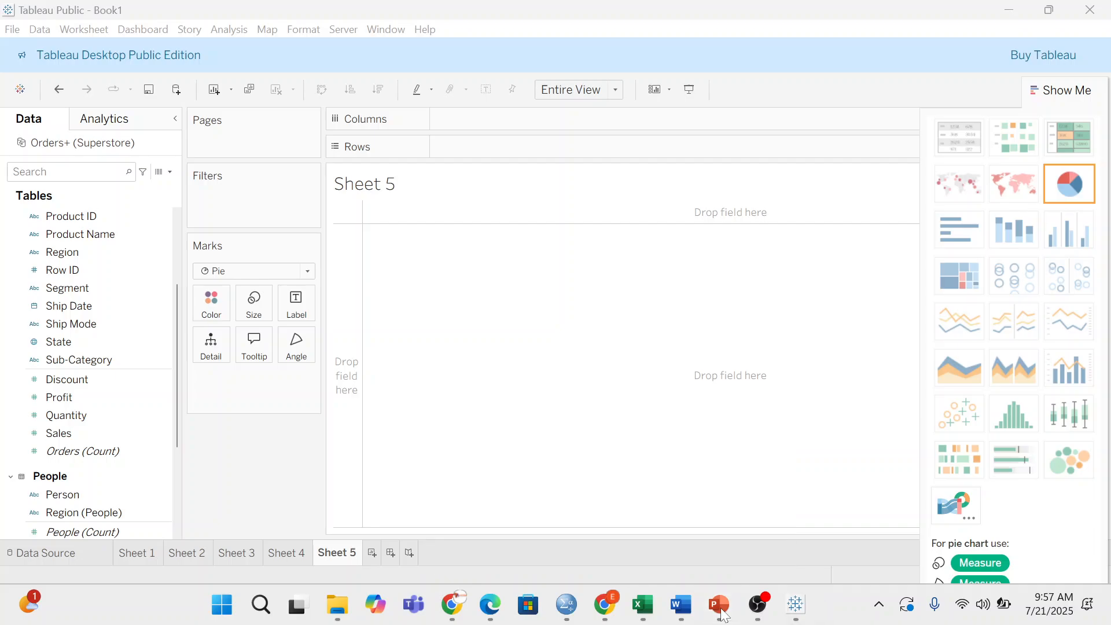
pyautogui.click(277, 554)
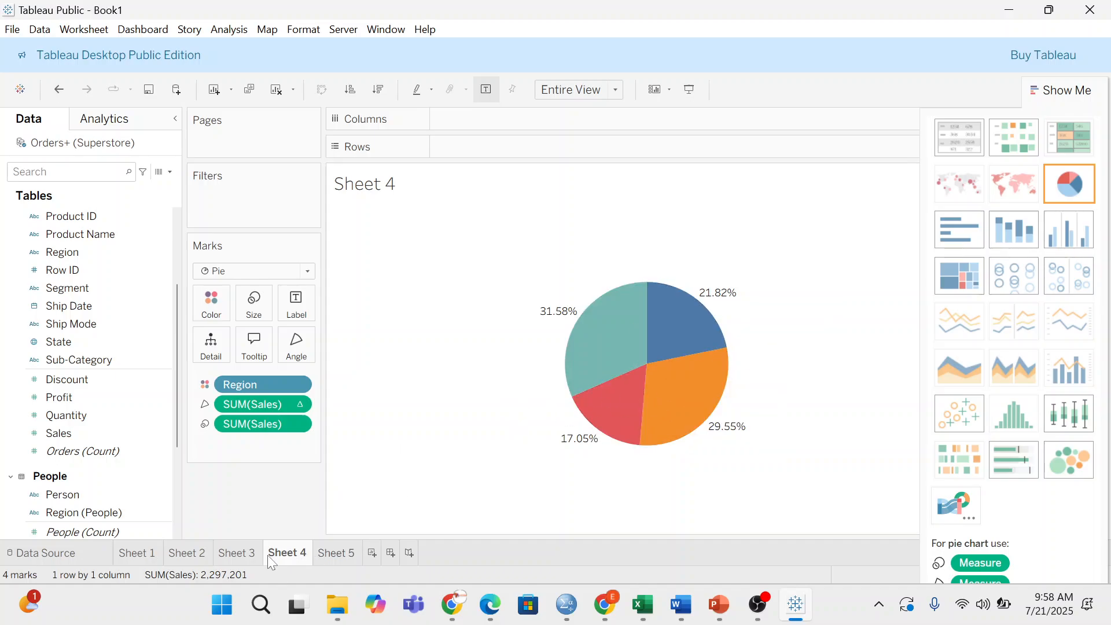
# - Inspect Sheet 4's second Sales pill and Rows shelf, then return to Sheet 5
pyautogui.click(274, 428)
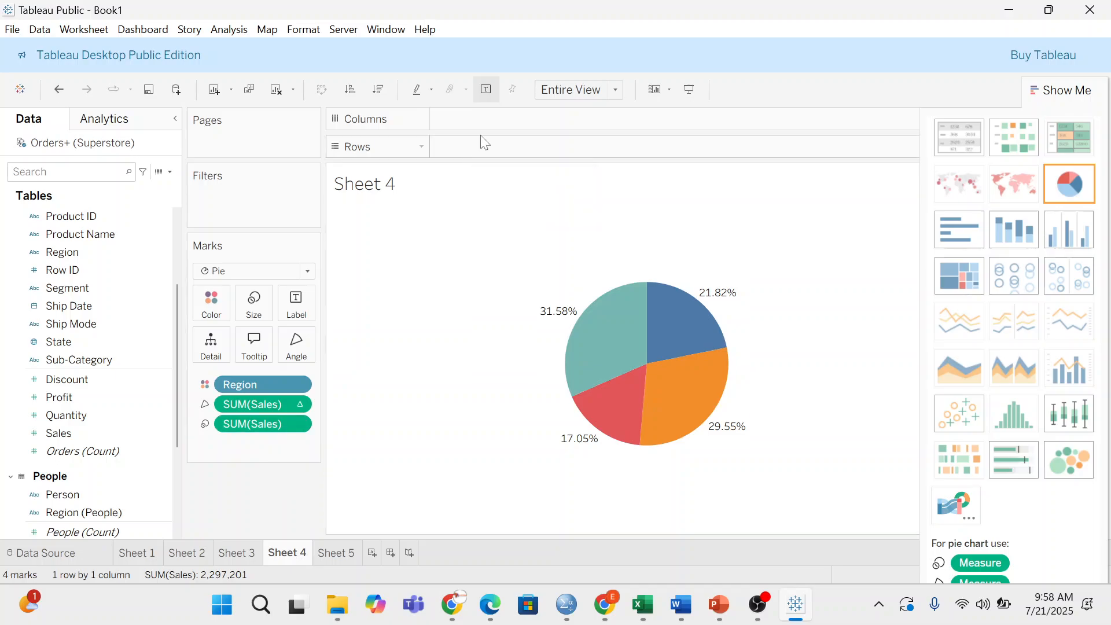
pyautogui.doubleClick(477, 150)
pyautogui.click(333, 557)
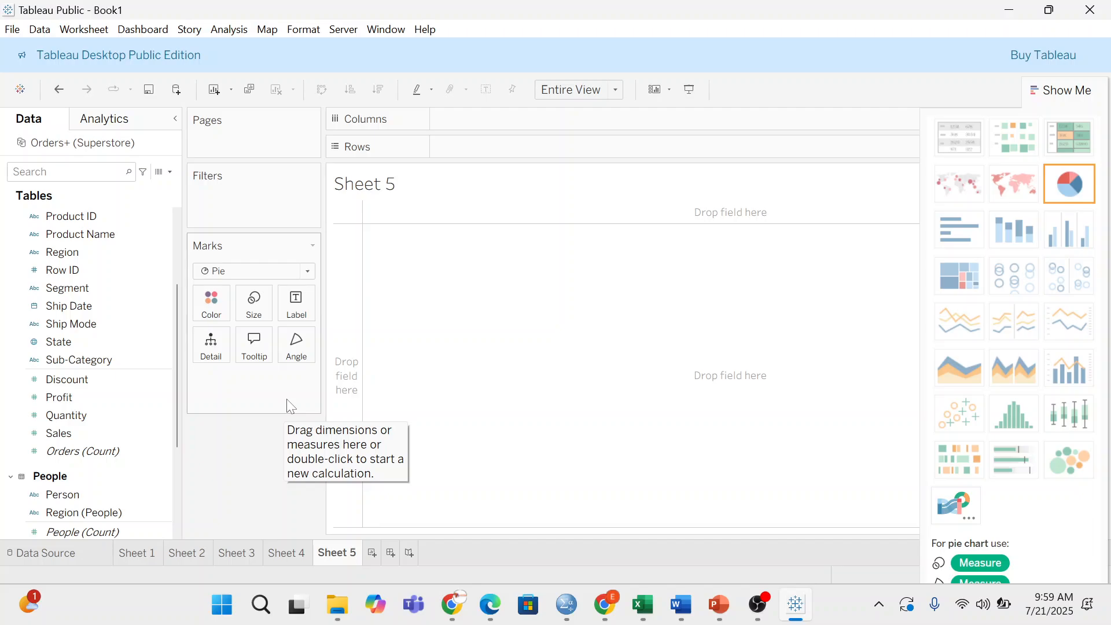
pyautogui.click(308, 272)
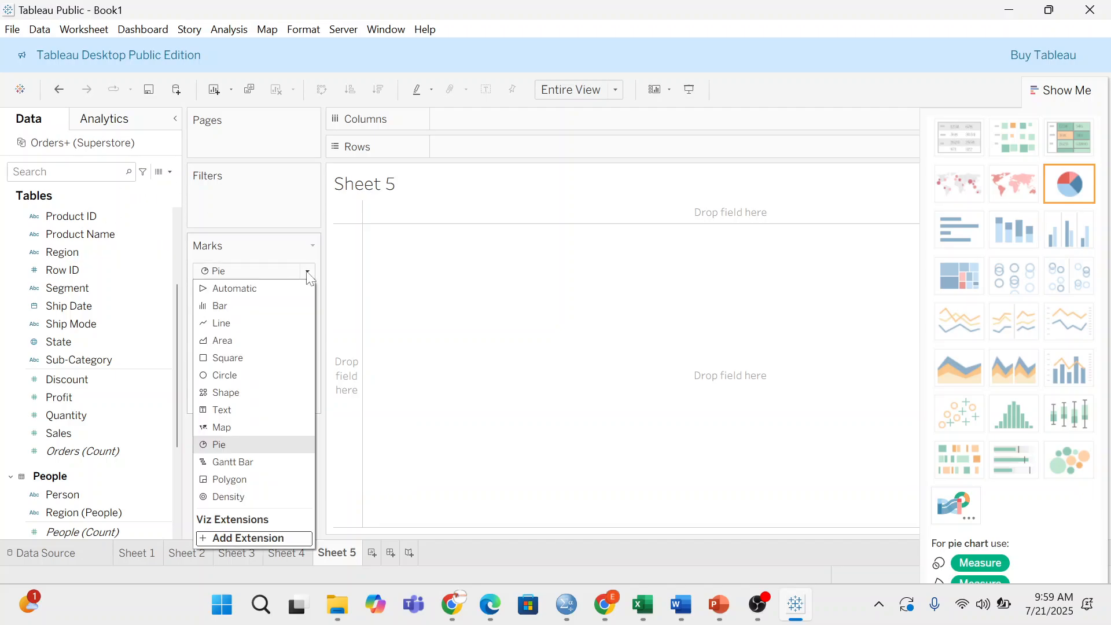
pyautogui.click(255, 358)
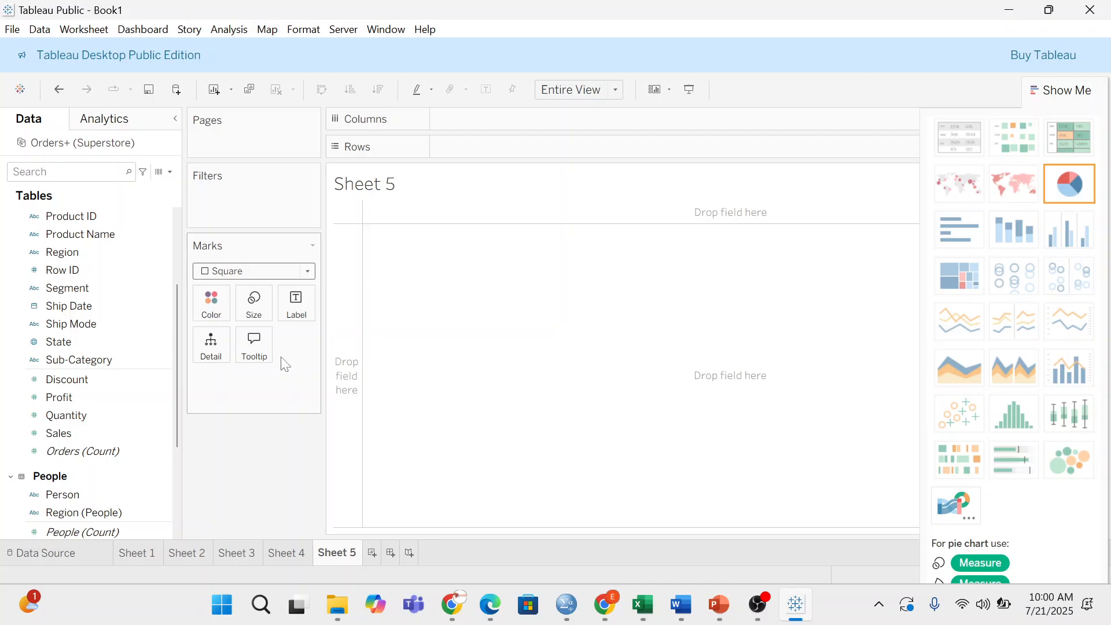
pyautogui.scroll(3, 104, 301)
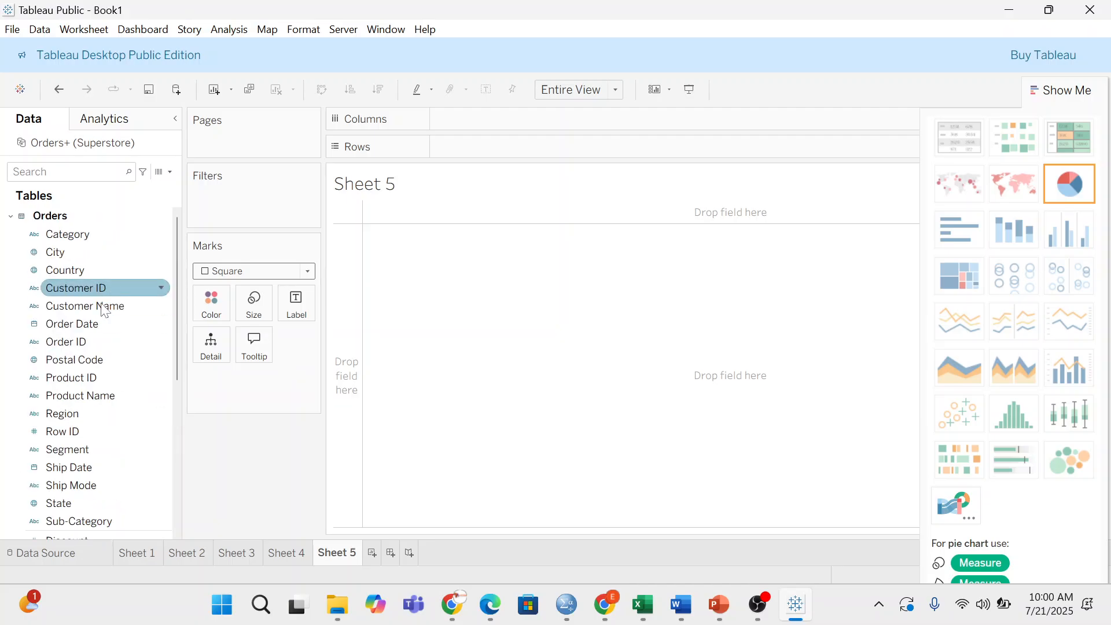
pyautogui.scroll(-5, 79, 402)
pyautogui.scroll(5, 81, 370)
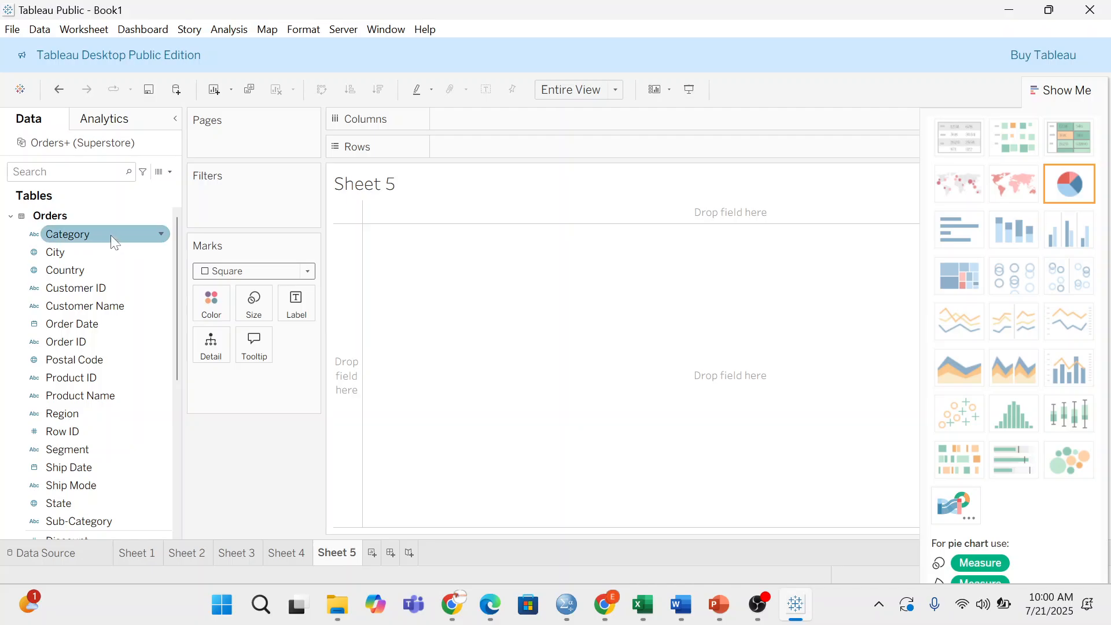
pyautogui.moveTo(110, 235); pyautogui.dragTo(210, 302)
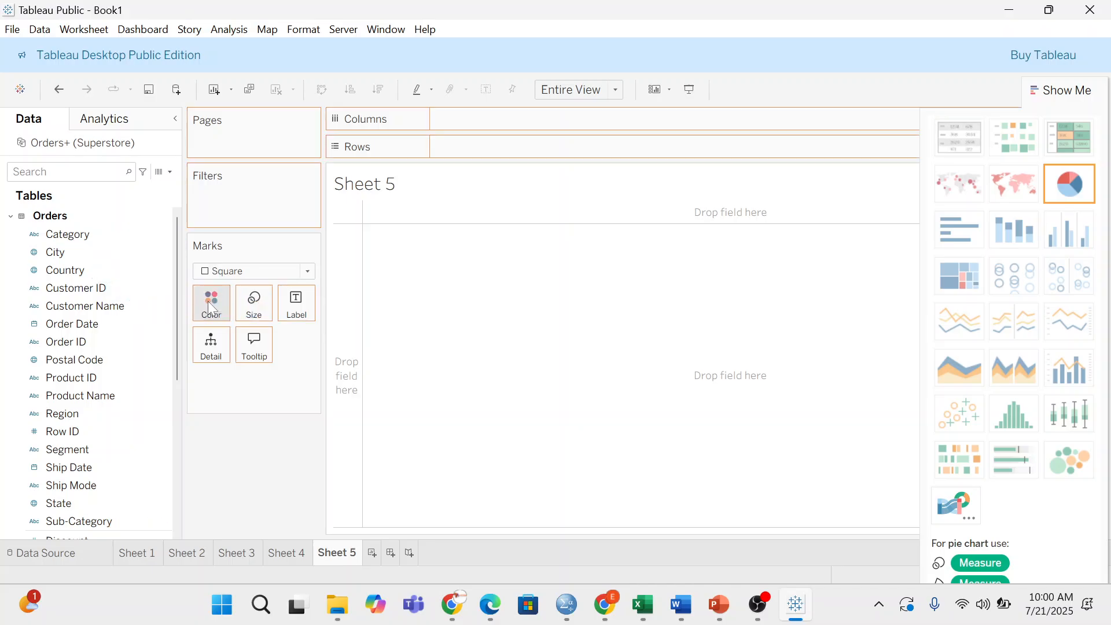
pyautogui.click(613, 92)
pyautogui.click(573, 170)
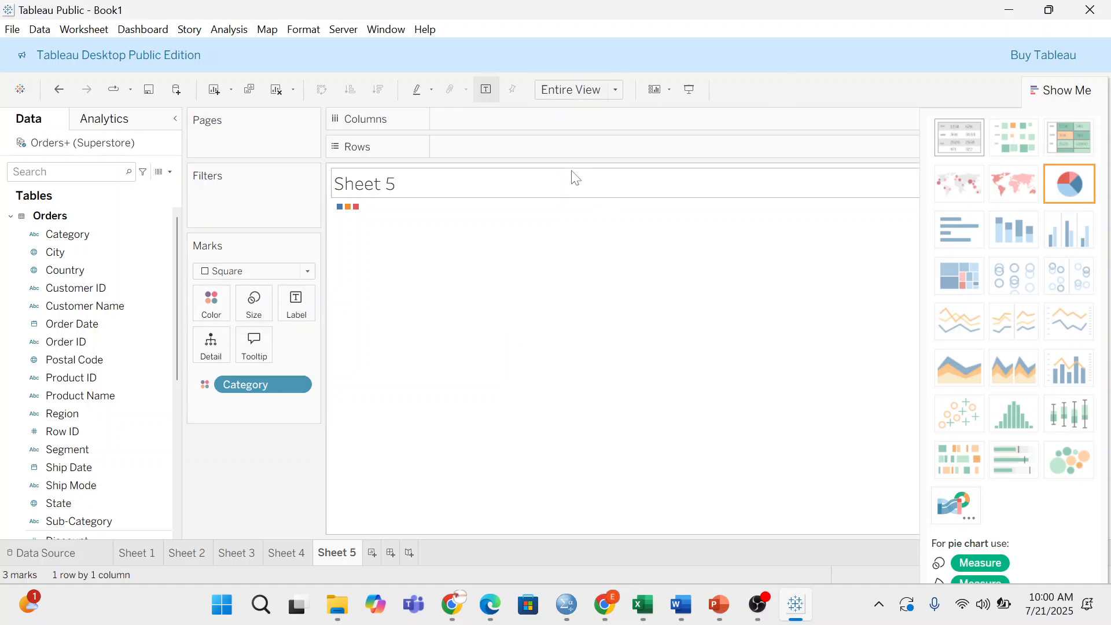
pyautogui.click(615, 92)
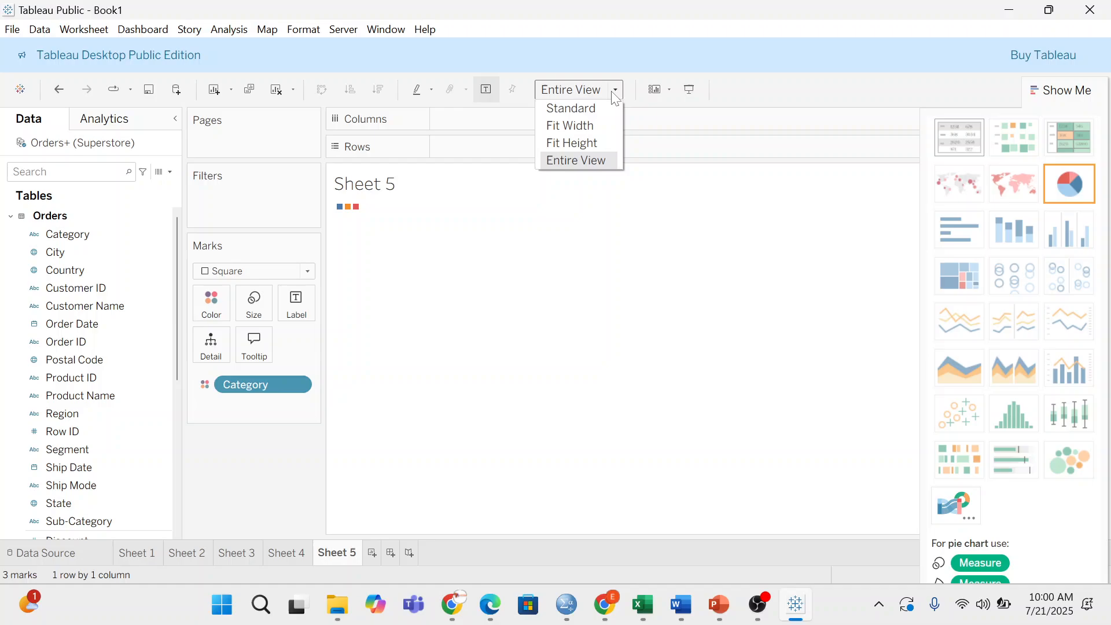
pyautogui.click(594, 159)
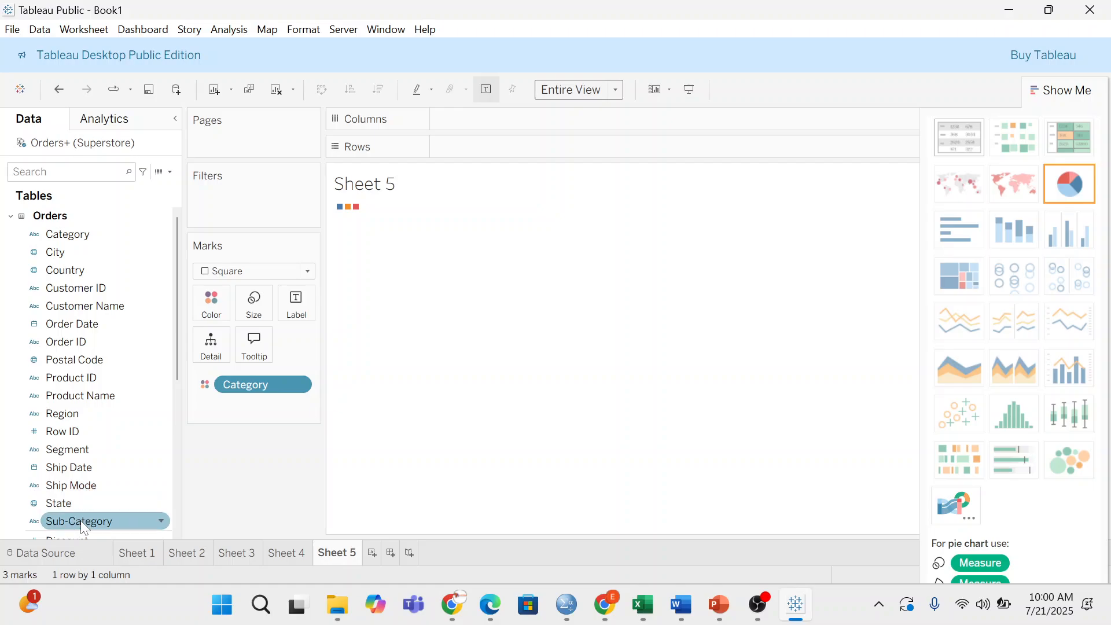
pyautogui.moveTo(86, 520); pyautogui.dragTo(206, 345)
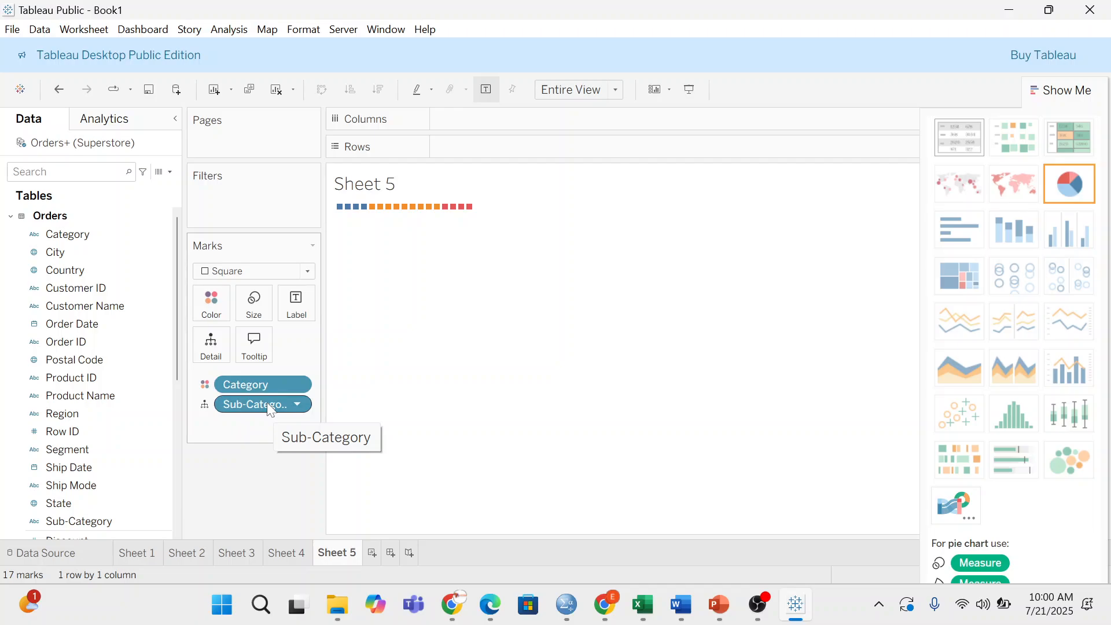
pyautogui.moveTo(267, 405); pyautogui.dragTo(125, 461)
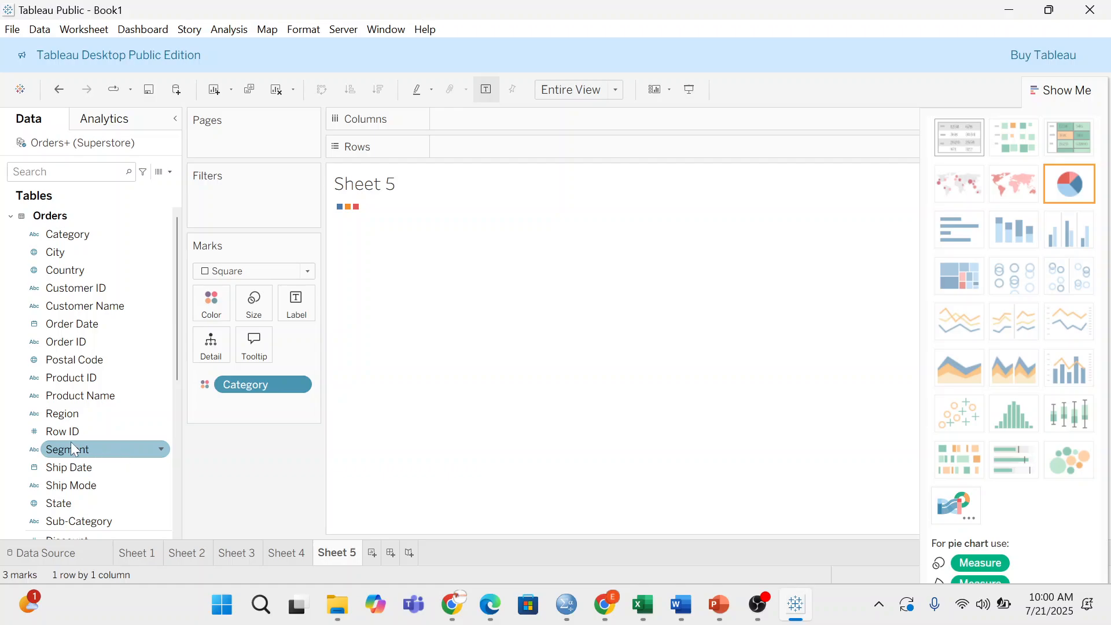
pyautogui.moveTo(98, 403); pyautogui.dragTo(212, 359)
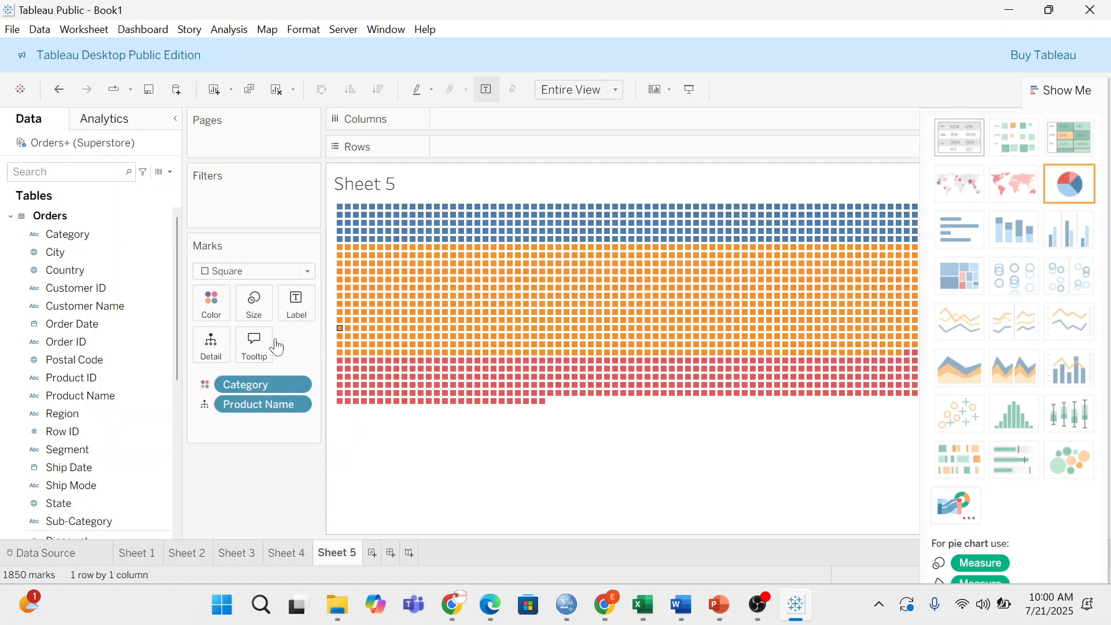
pyautogui.moveTo(265, 403); pyautogui.dragTo(250, 416)
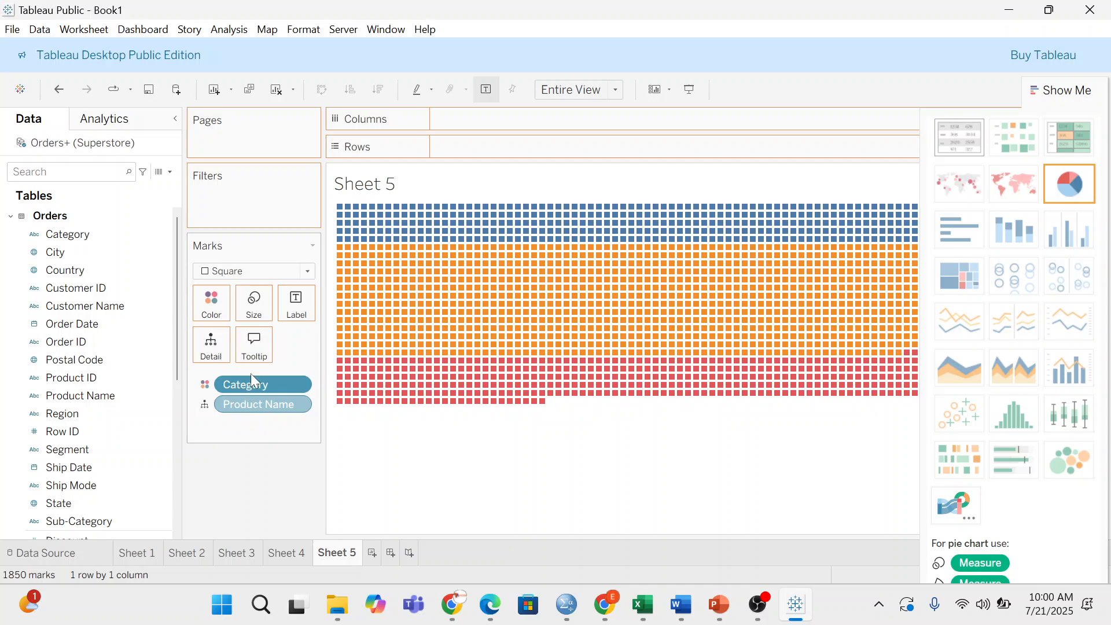
pyautogui.moveTo(251, 373); pyautogui.dragTo(139, 375)
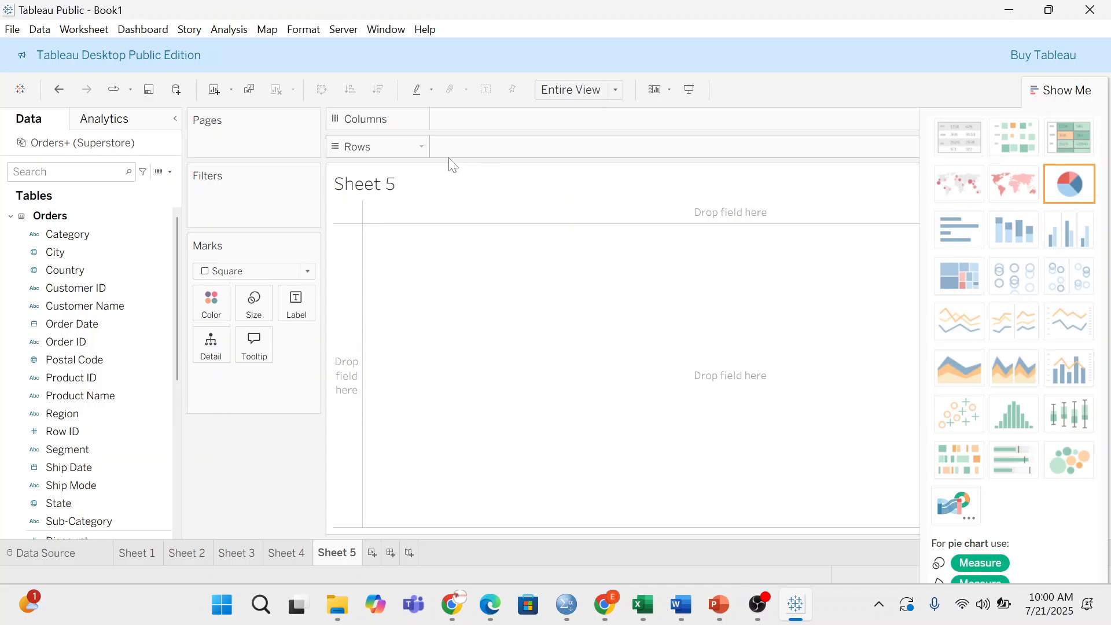
# - Keep Square as the mark type and put Sales on Size for one square
pyautogui.click(307, 271)
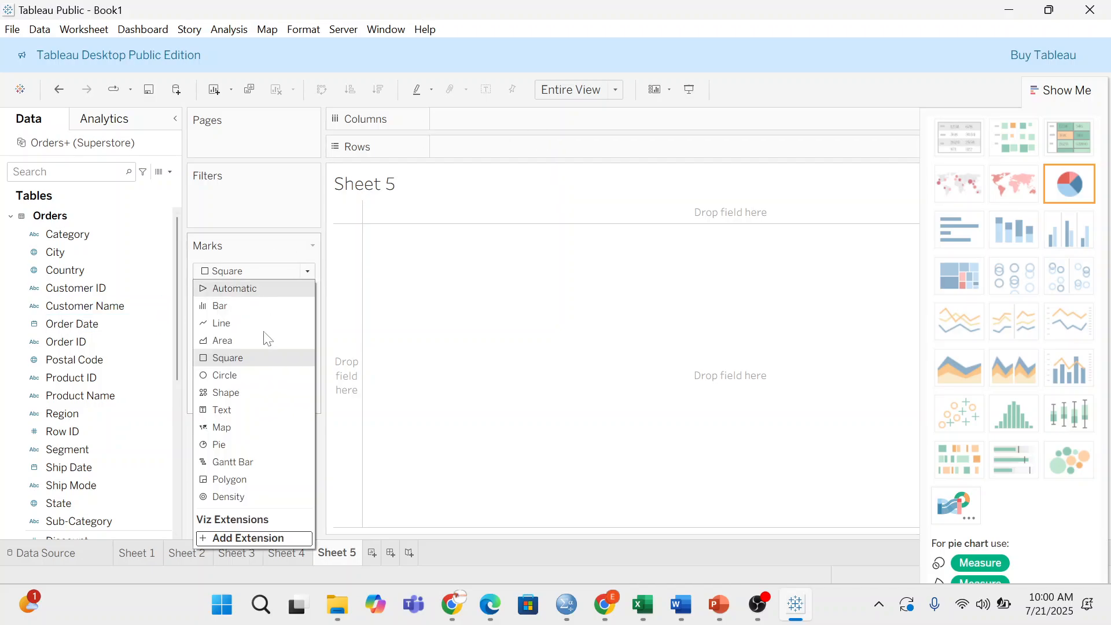
pyautogui.click(241, 358)
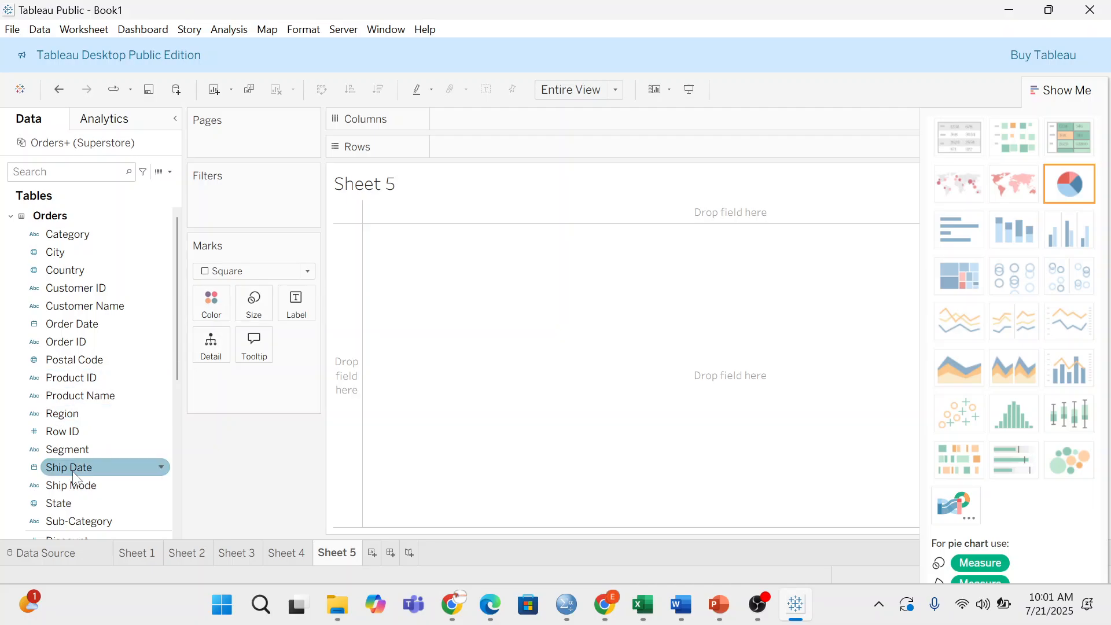
pyautogui.scroll(-1, 81, 474)
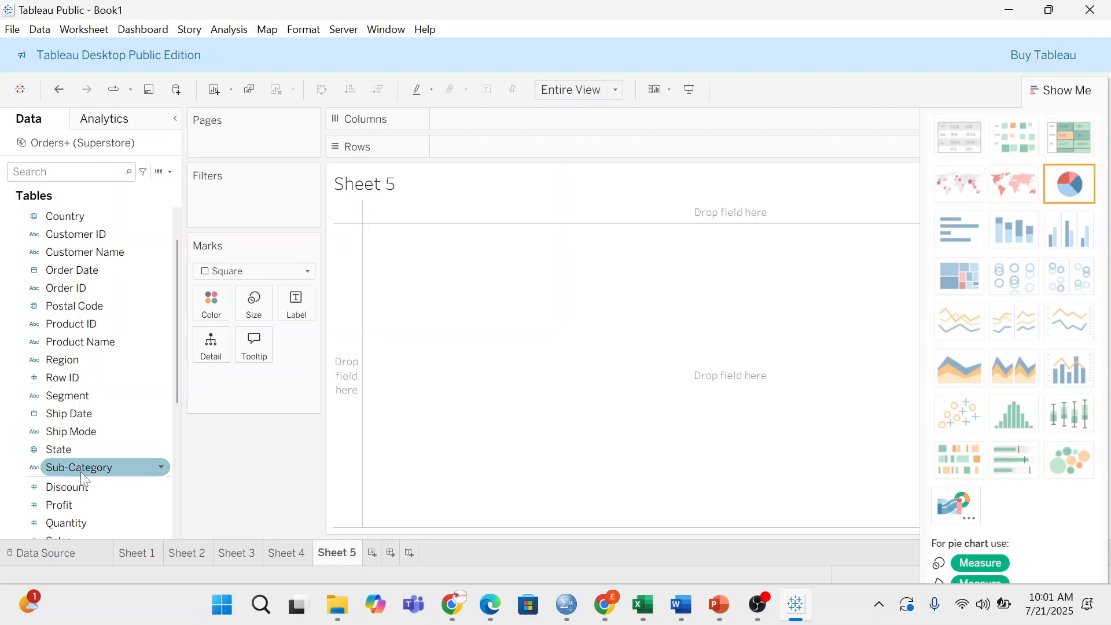
pyautogui.scroll(-4, 56, 501)
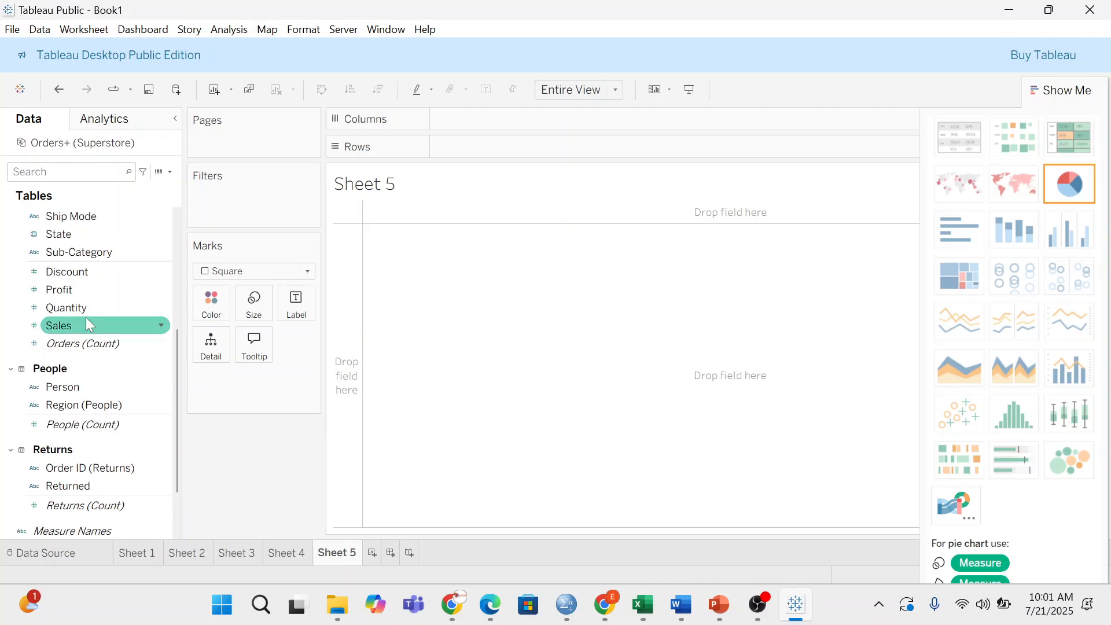
pyautogui.moveTo(87, 322); pyautogui.dragTo(252, 299)
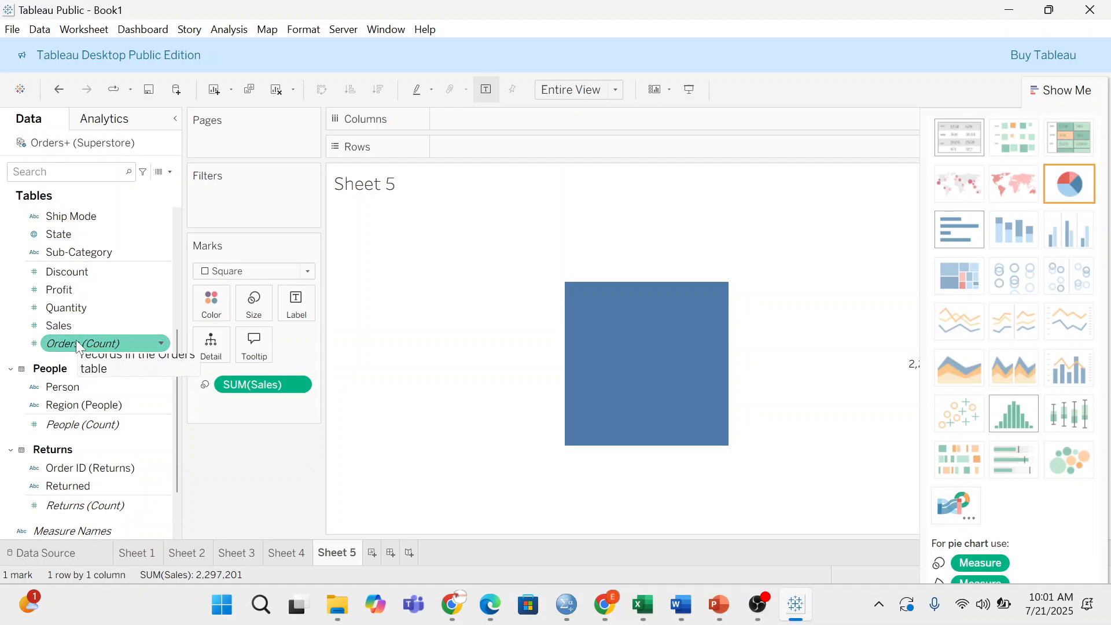
pyautogui.scroll(3, 76, 342)
# - Try a treemap with Sub-Category and Product Name on Detail, then remove all fields
pyautogui.moveTo(90, 414); pyautogui.dragTo(216, 350)
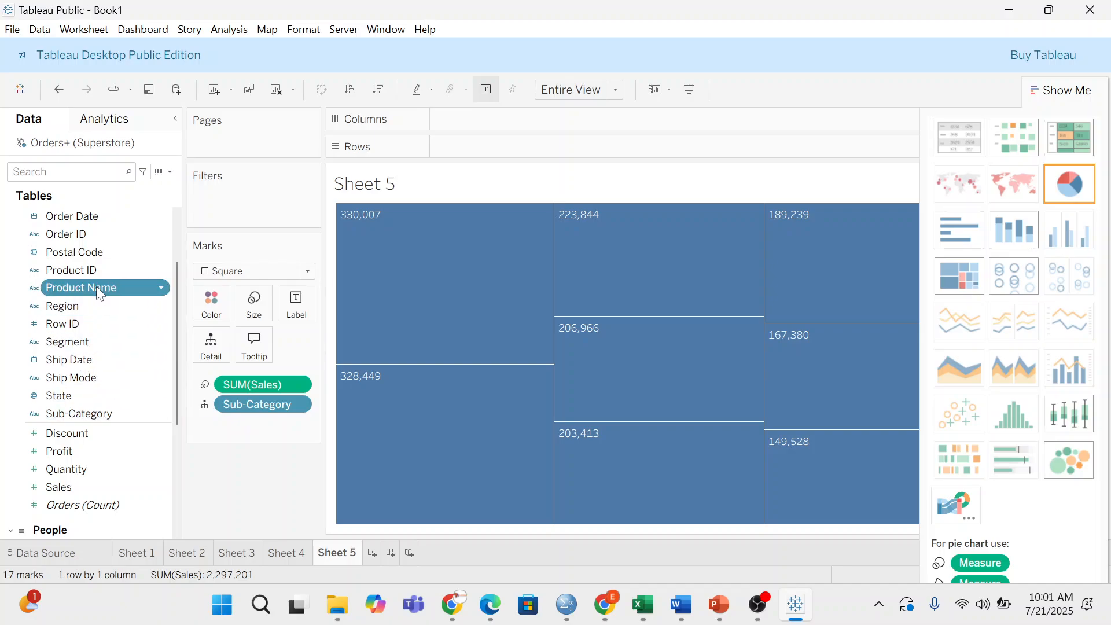
pyautogui.moveTo(96, 286); pyautogui.dragTo(220, 344)
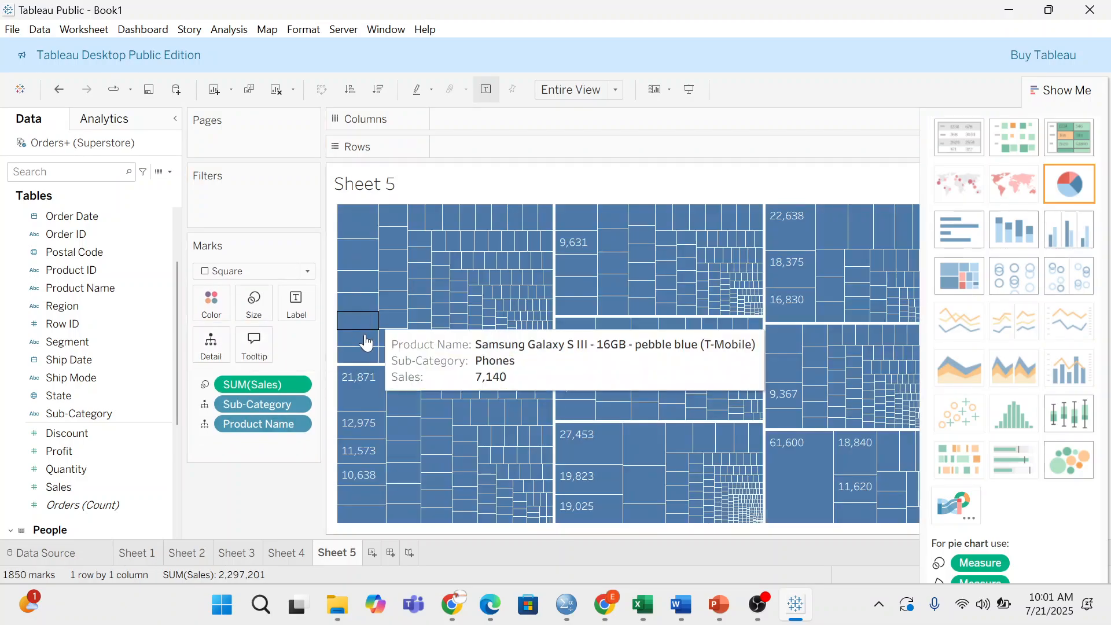
pyautogui.moveTo(265, 404); pyautogui.dragTo(250, 480)
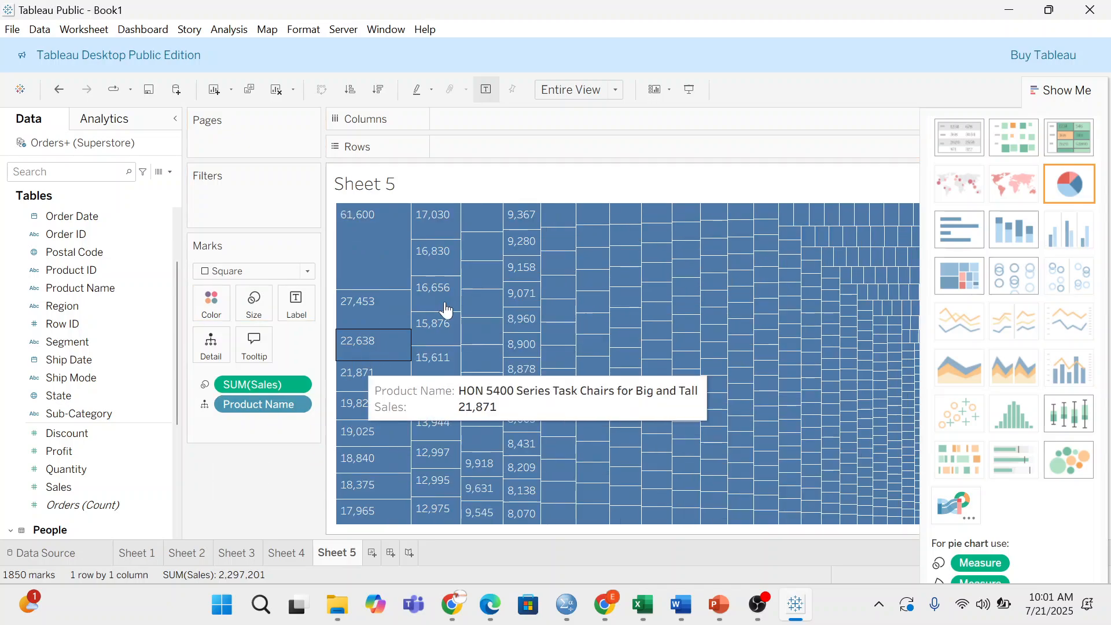
pyautogui.moveTo(249, 402); pyautogui.dragTo(248, 476)
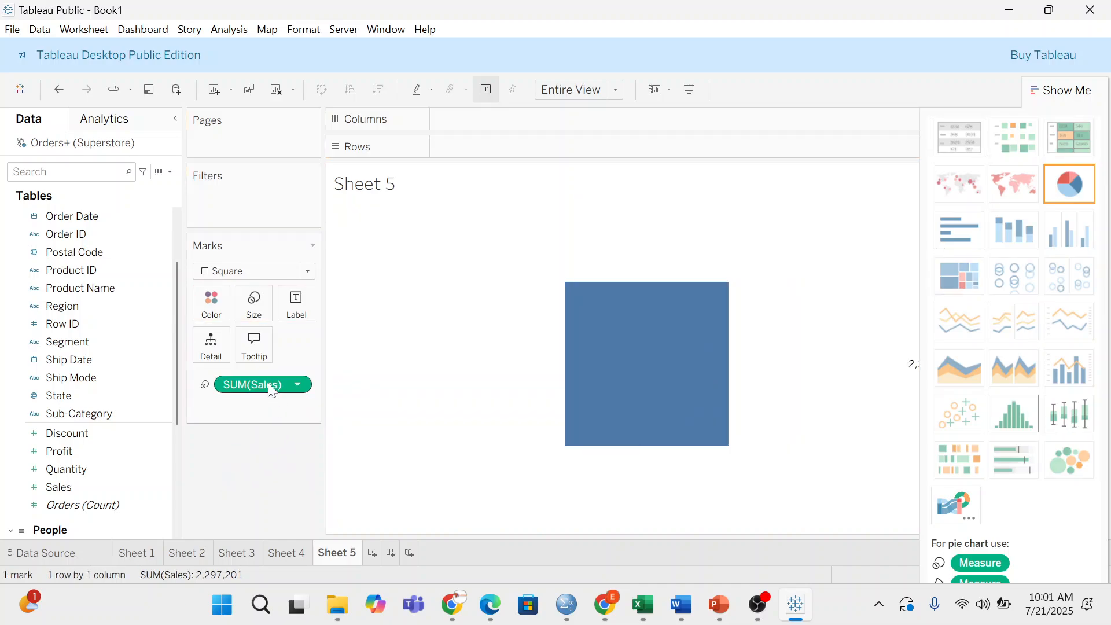
pyautogui.moveTo(271, 389); pyautogui.dragTo(268, 463)
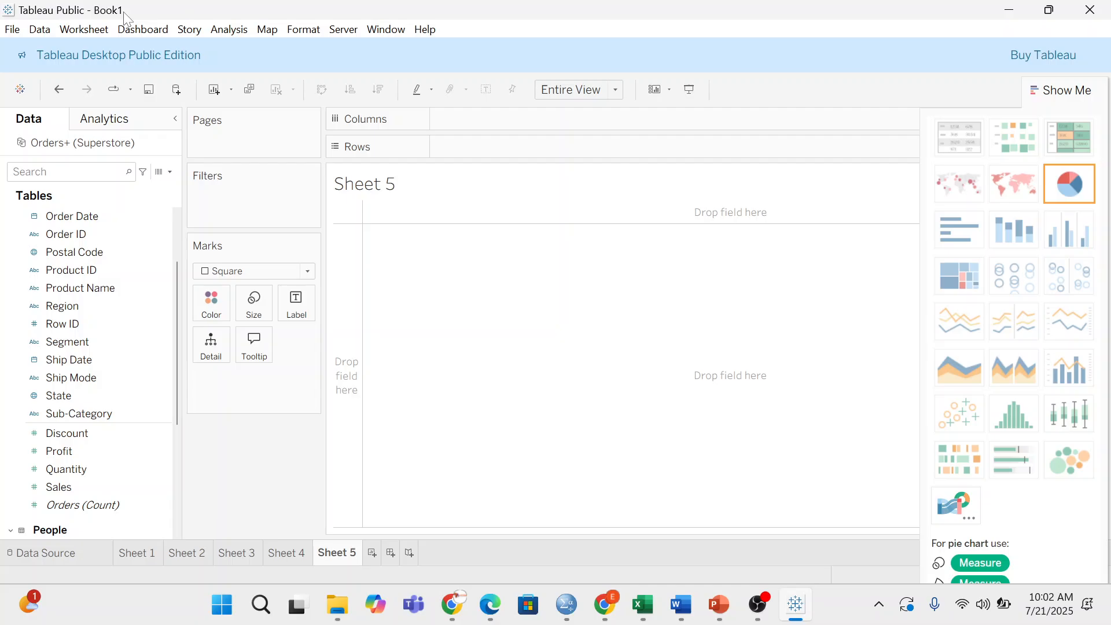
# - Place Region on Columns and Sub-Category on Rows, and close Show Me
pyautogui.click(63, 305)
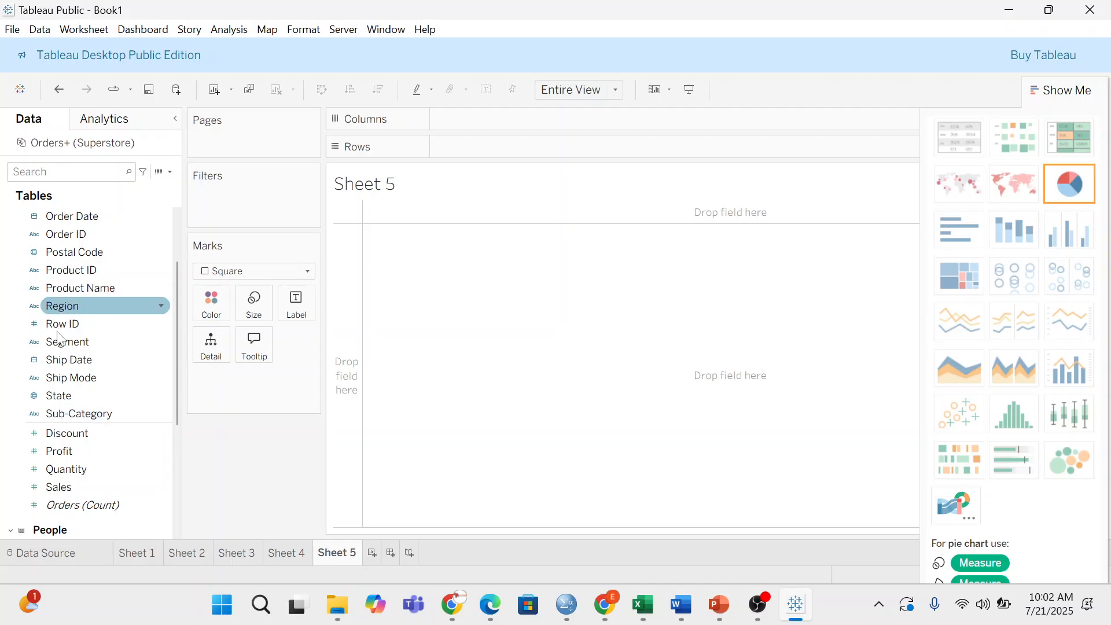
pyautogui.scroll(3, 73, 340)
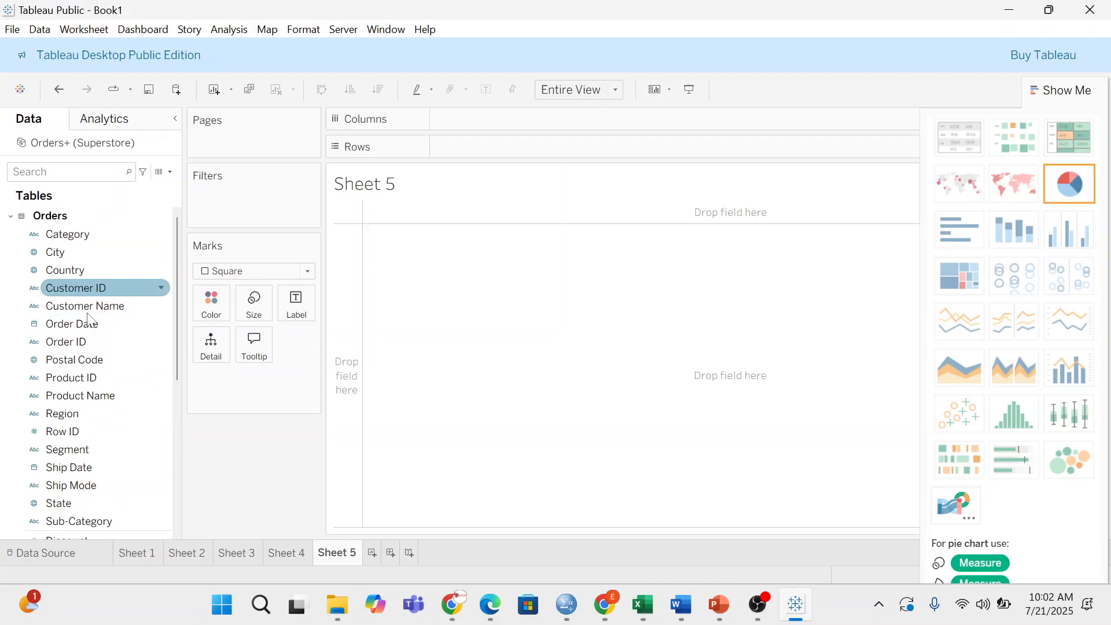
pyautogui.moveTo(62, 413); pyautogui.dragTo(553, 128)
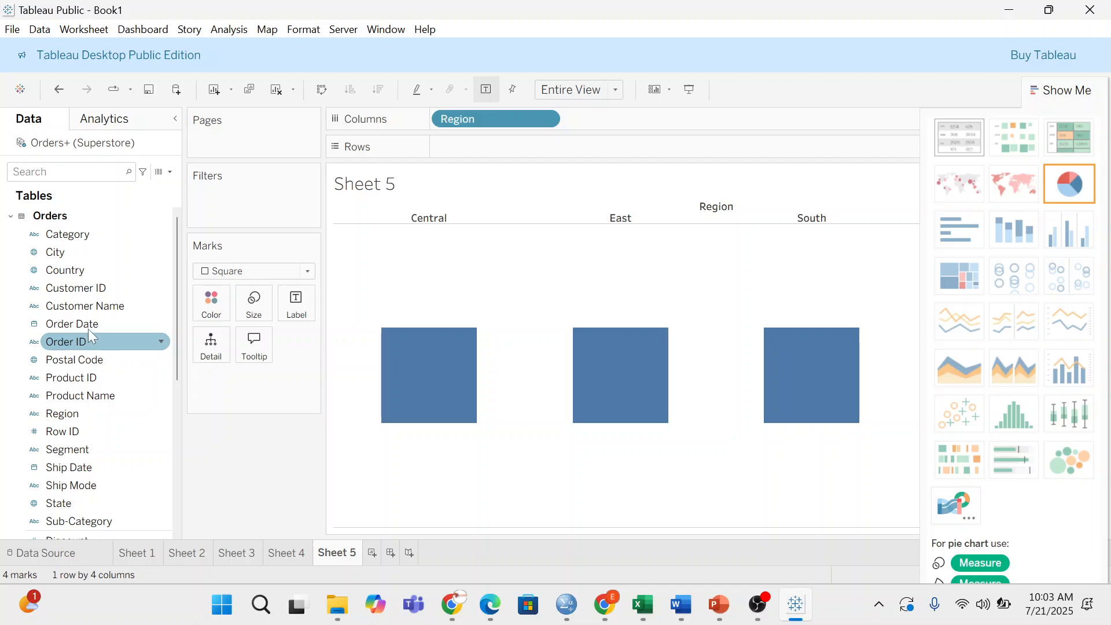
pyautogui.moveTo(78, 525); pyautogui.dragTo(480, 163)
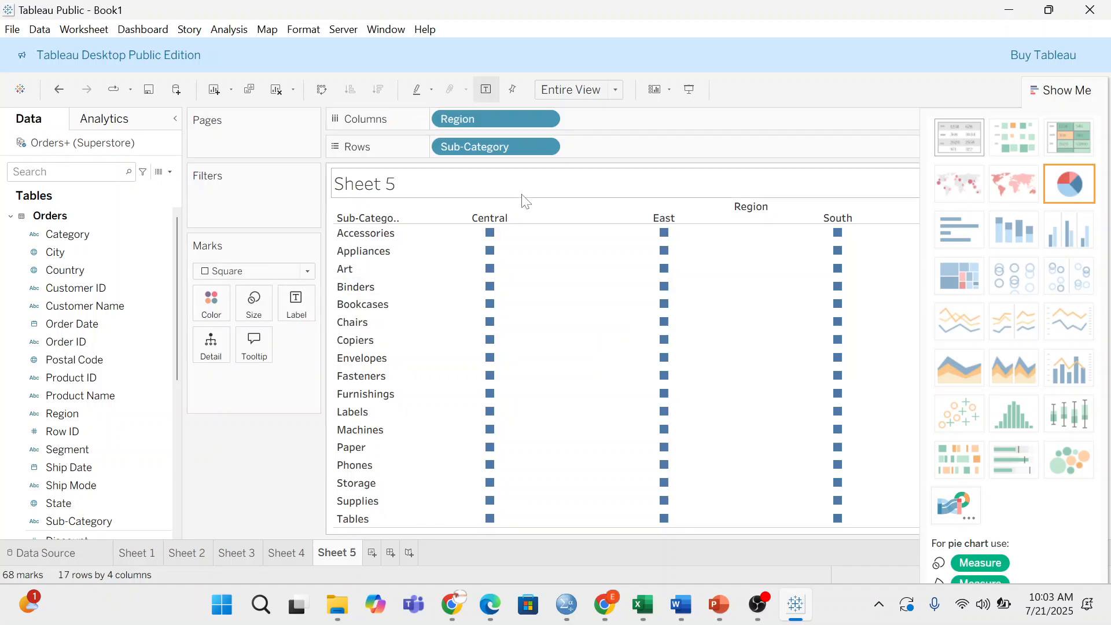
pyautogui.click(1055, 96)
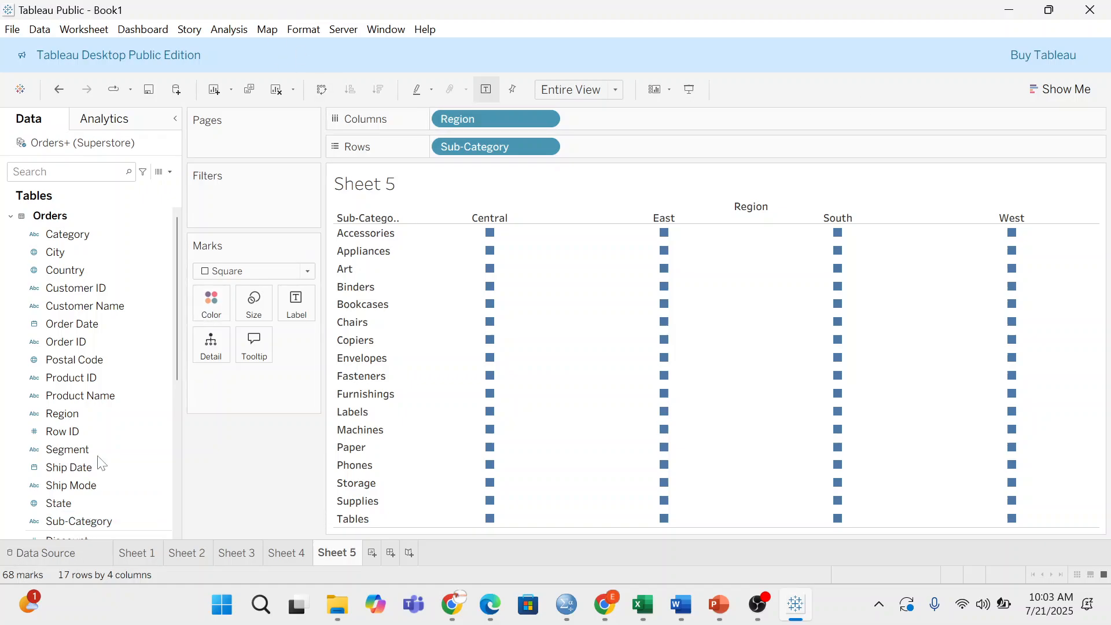
# - Shade each Sub-Category by Region cell by SUM(Sales) on Color
pyautogui.scroll(-5, 93, 410)
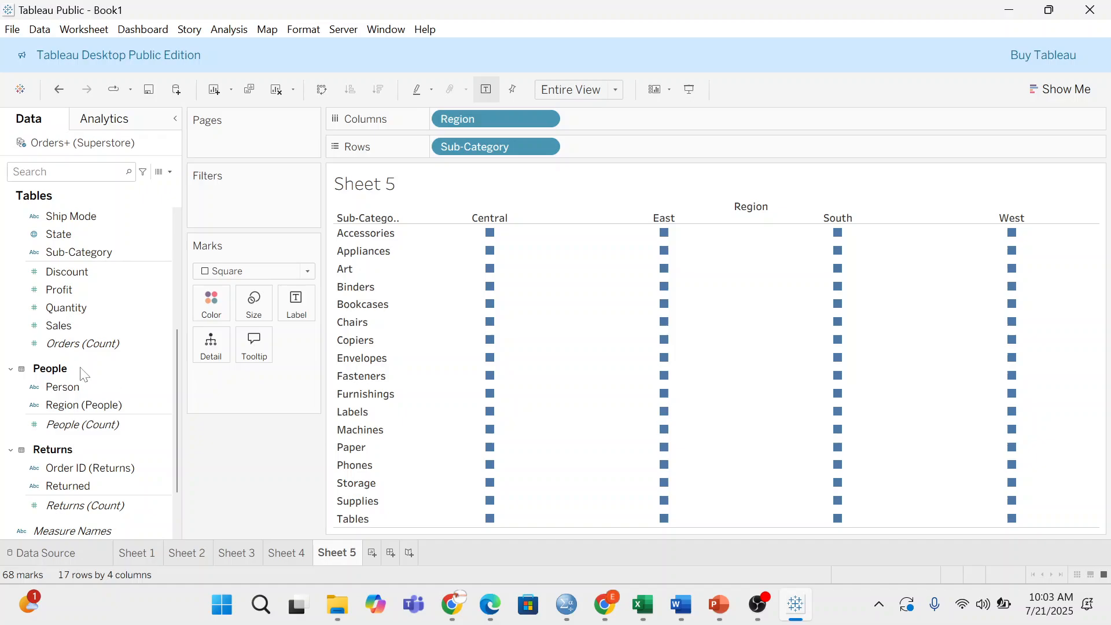
pyautogui.moveTo(76, 327); pyautogui.dragTo(196, 300)
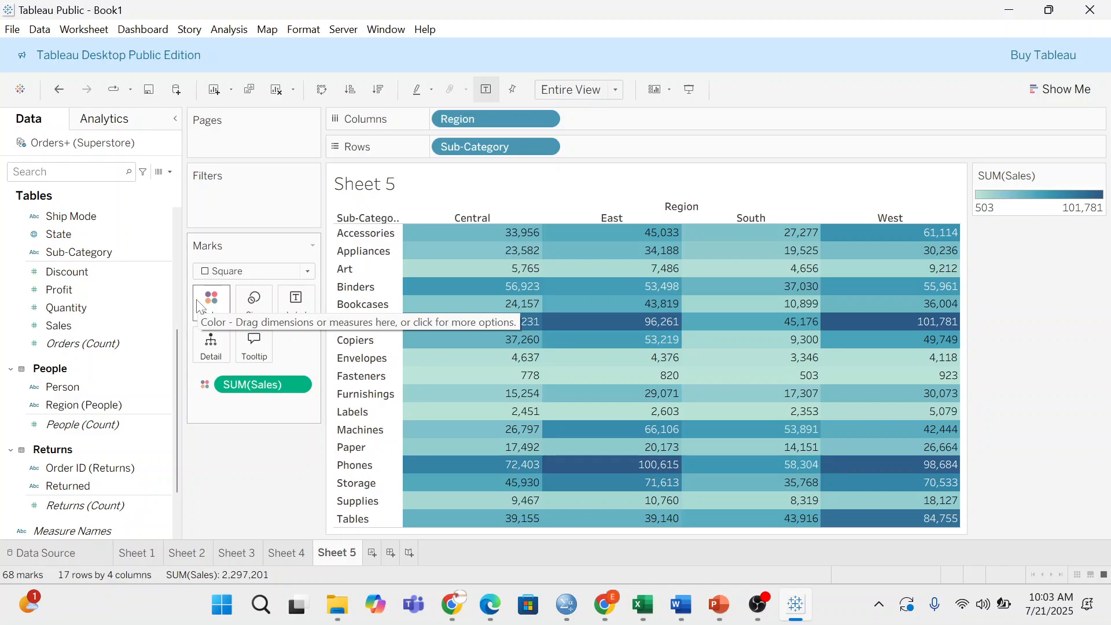
pyautogui.moveTo(509, 327)
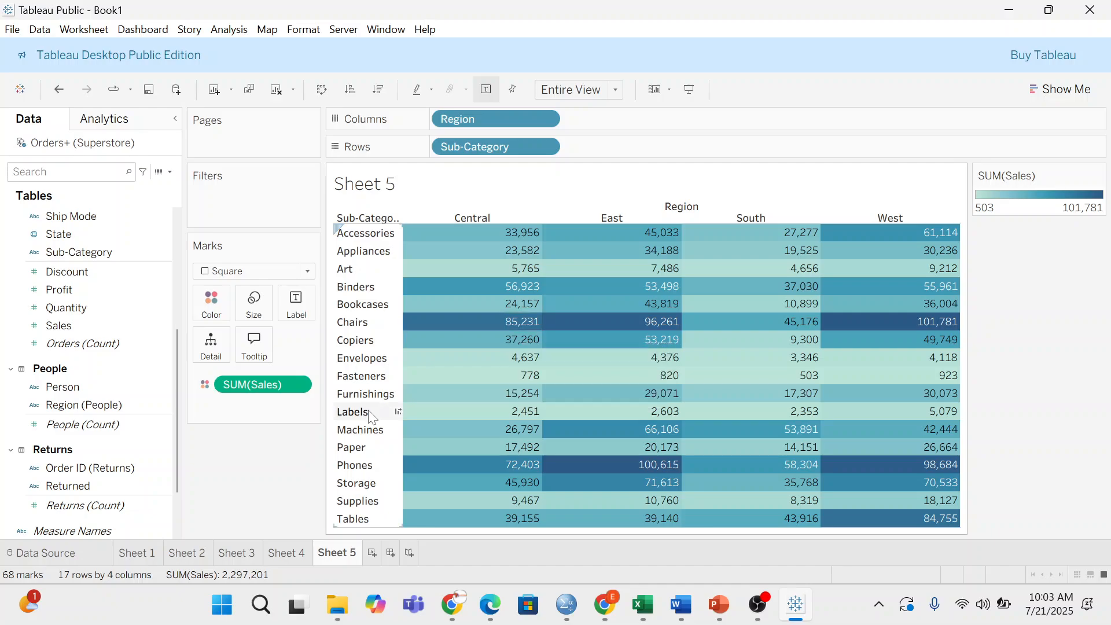
# - Turn off Show mark labels so the heatmap cells show colour only
pyautogui.moveTo(440, 383)
pyautogui.click(312, 310)
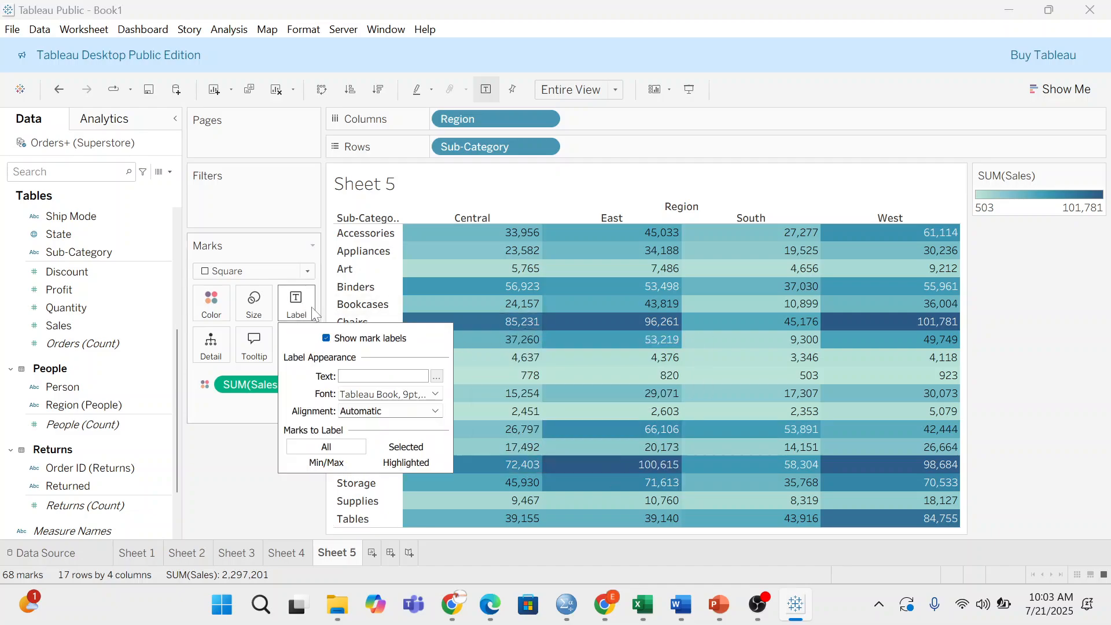
pyautogui.click(326, 339)
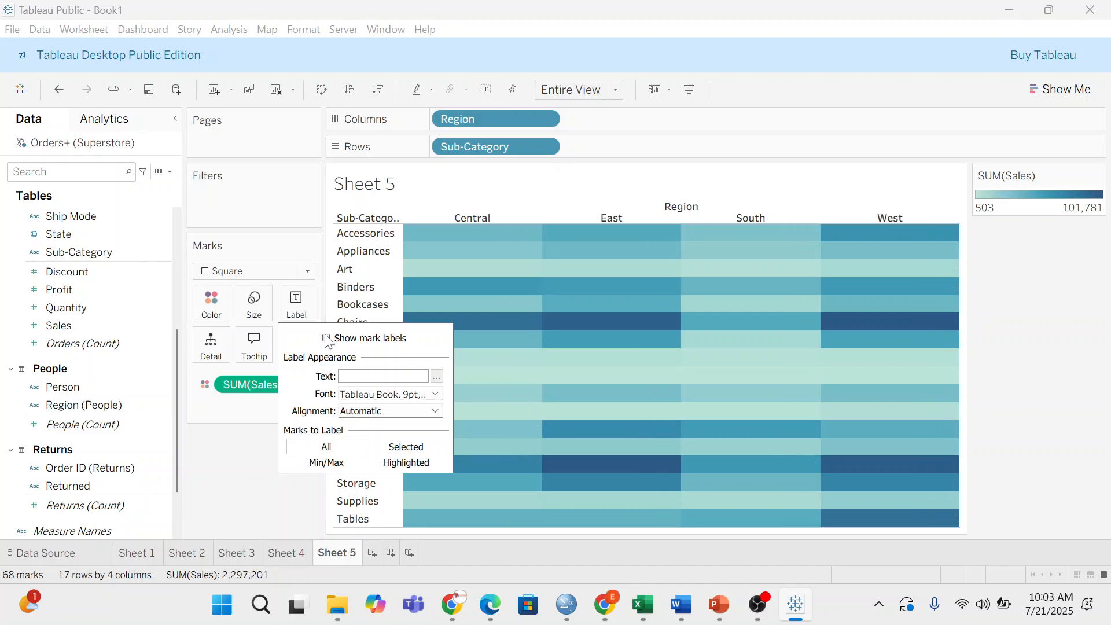
pyautogui.click(236, 489)
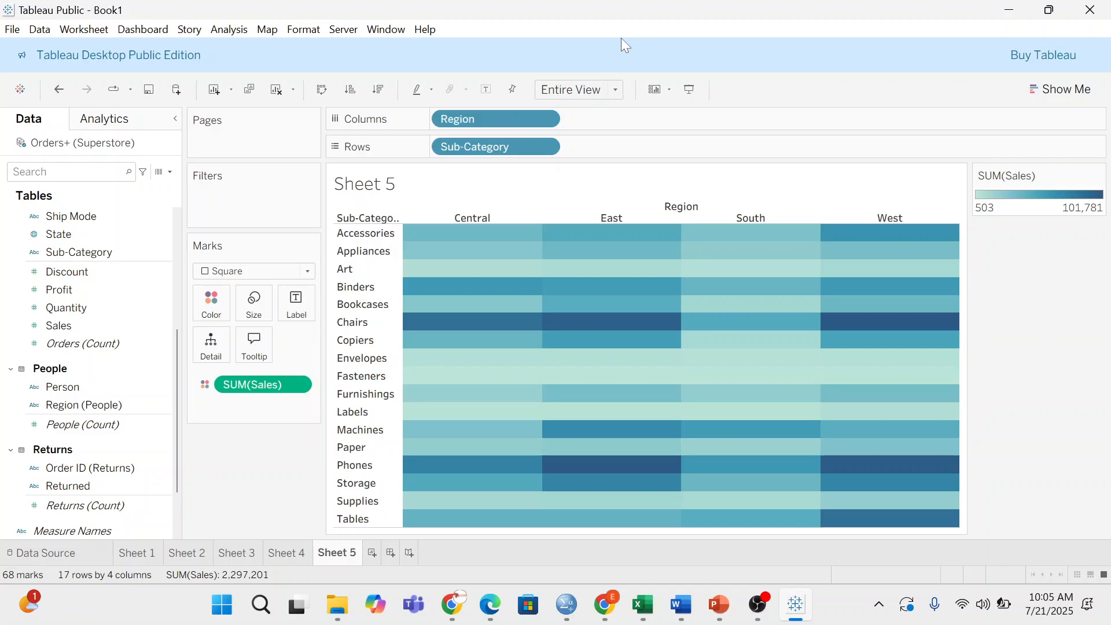
# - Create blank Sheet 6 on the Orders+ (Superstore) data source
pyautogui.click(373, 558)
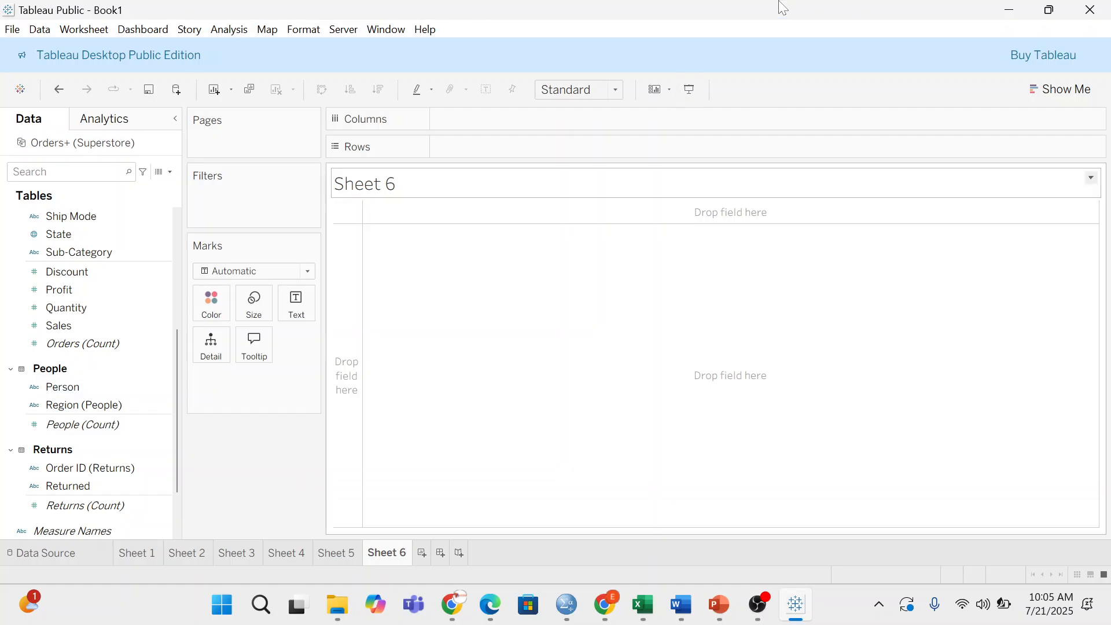
# - Show the Background Maps styles: Light, Normal, Dark, Streets and Satellite
pyautogui.click(275, 29)
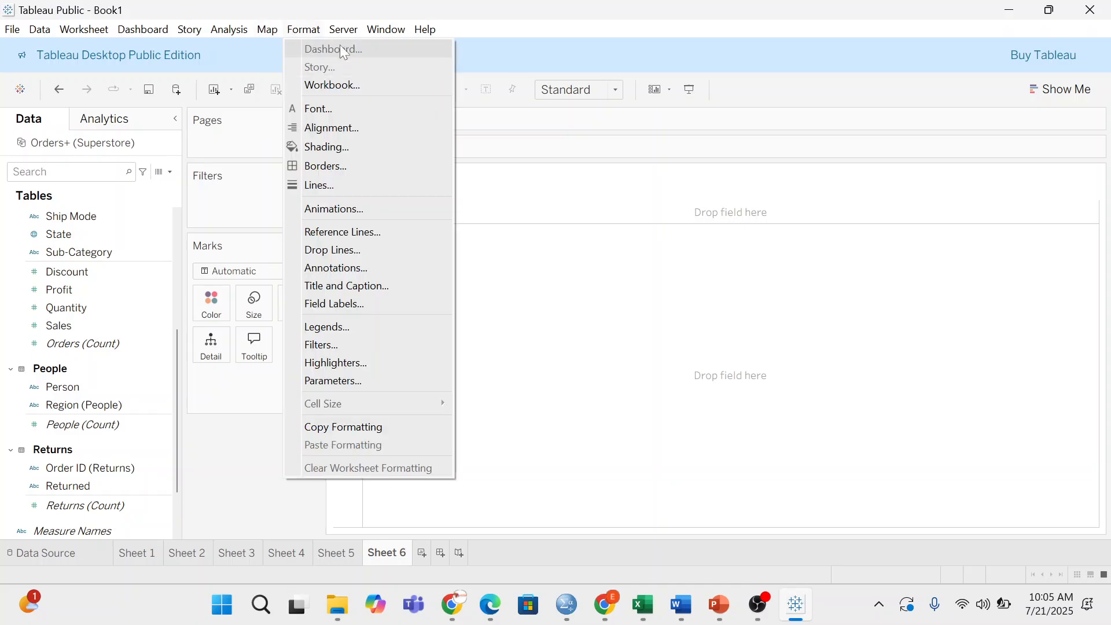
pyautogui.click(263, 40)
pyautogui.click(263, 31)
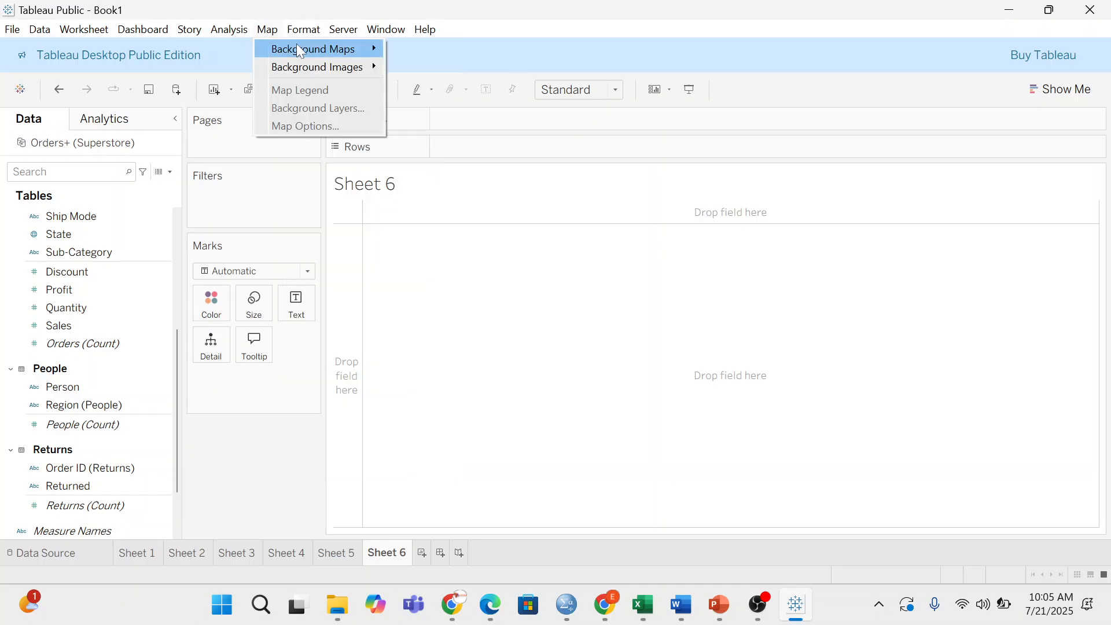
pyautogui.moveTo(299, 50)
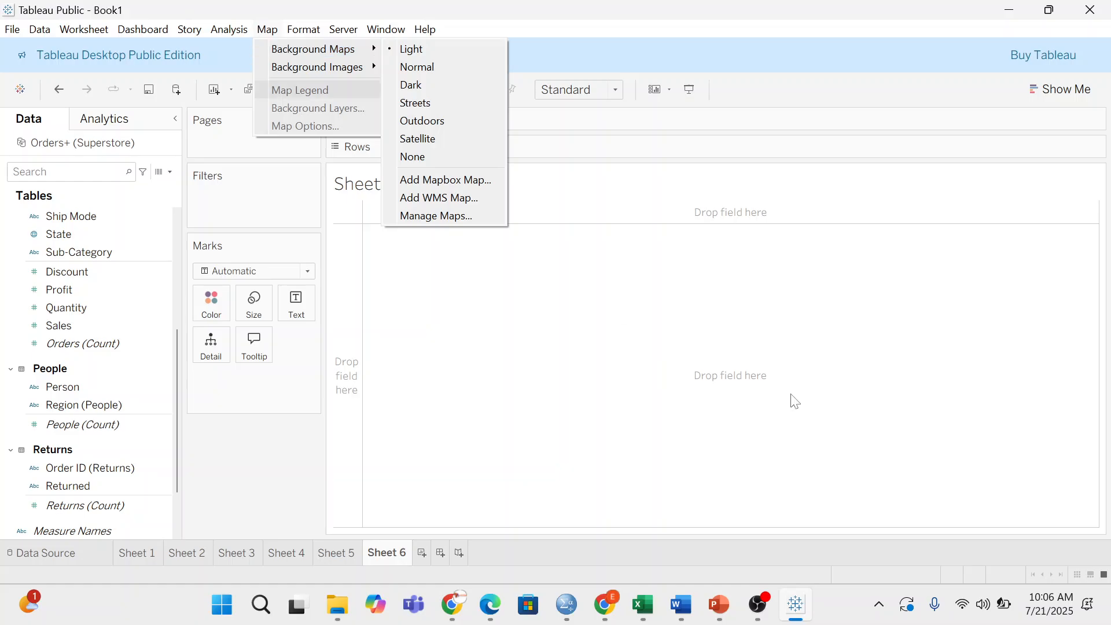
# - Leave the map menu unchanged and return to Sheet 2's sales-by-category bar chart
pyautogui.click(143, 560)
pyautogui.click(140, 555)
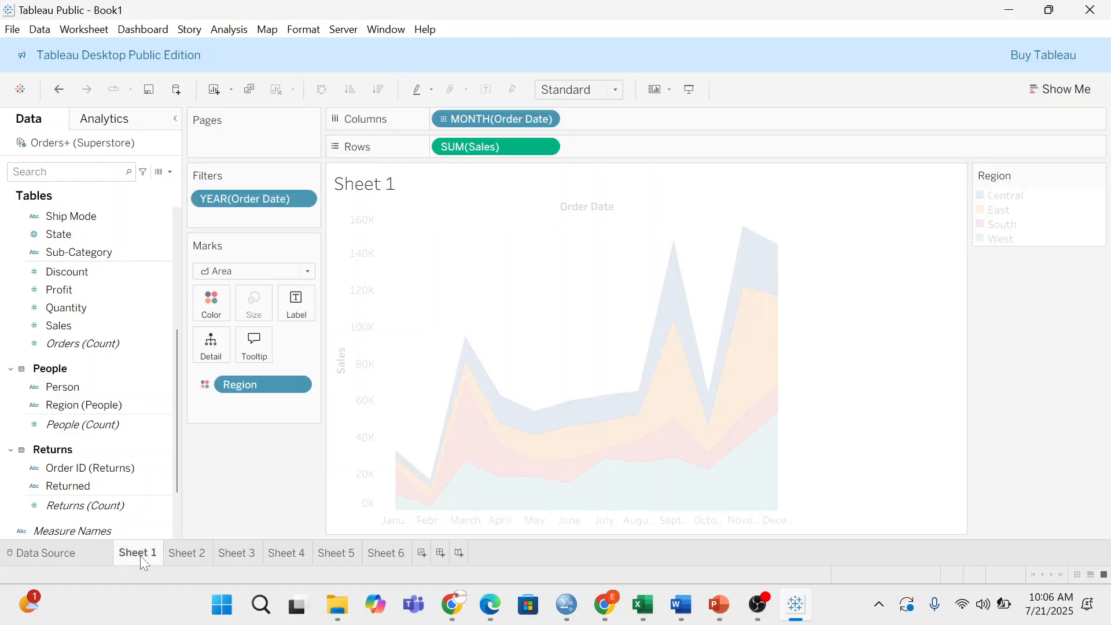
pyautogui.click(191, 555)
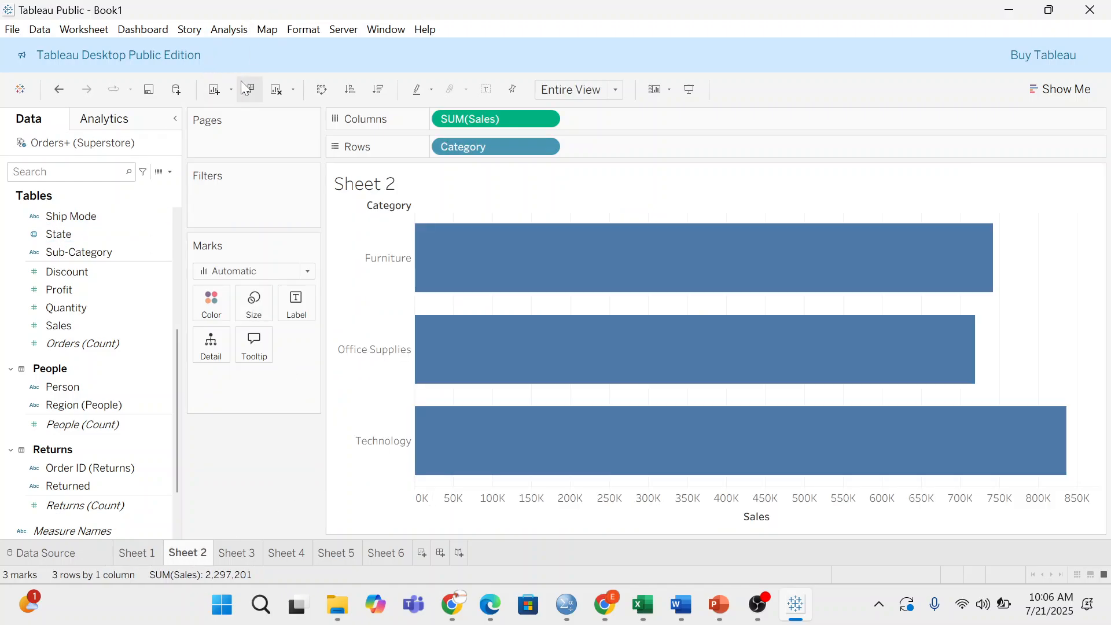
pyautogui.moveTo(476, 354)
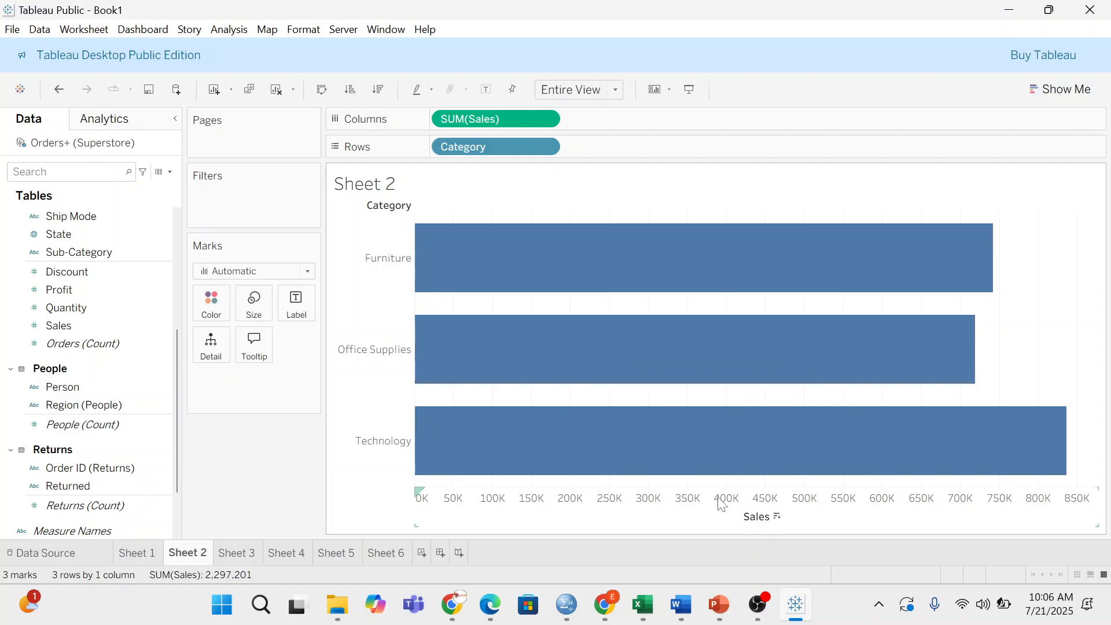
# - Sort Sheet 2's bars descending by sales so Technology (836,154) comes first
pyautogui.click(778, 520)
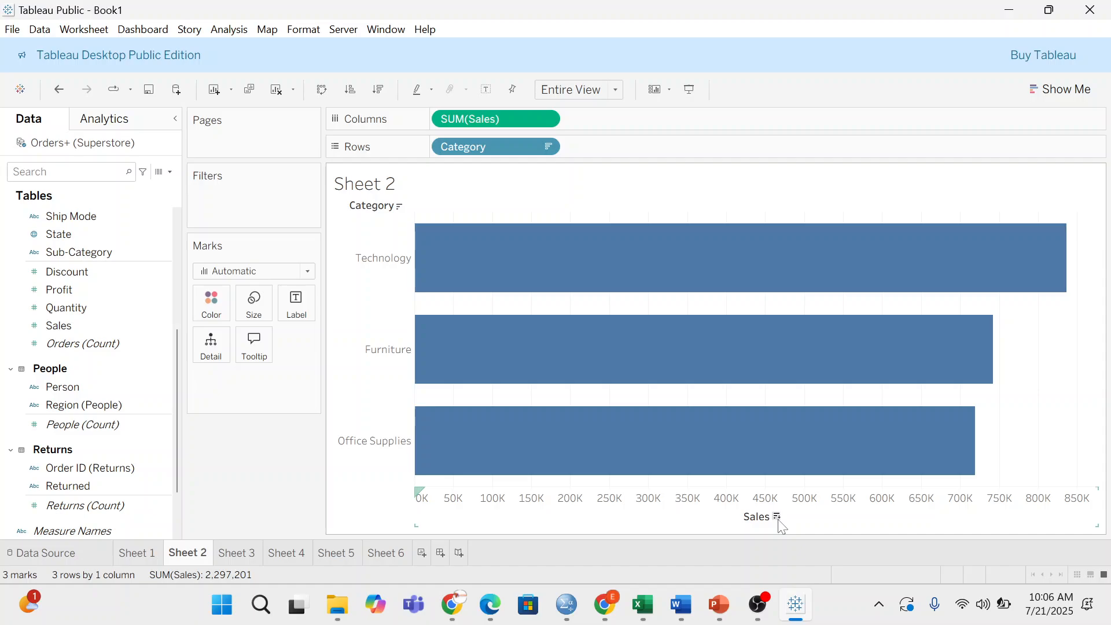
pyautogui.click(779, 518)
pyautogui.click(779, 519)
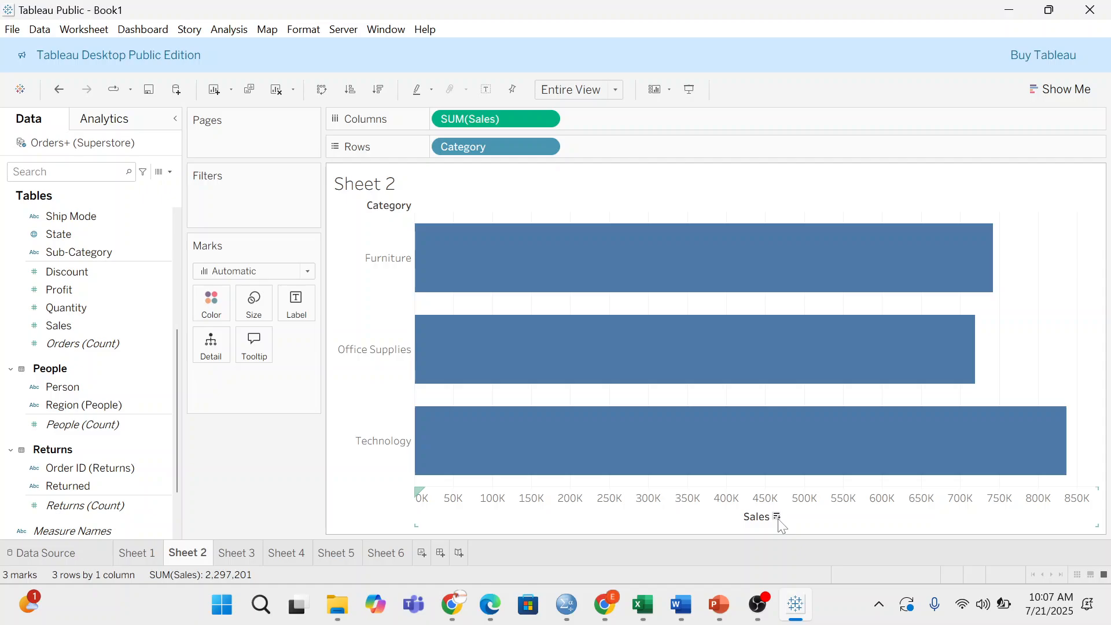
pyautogui.click(779, 518)
pyautogui.moveTo(652, 380)
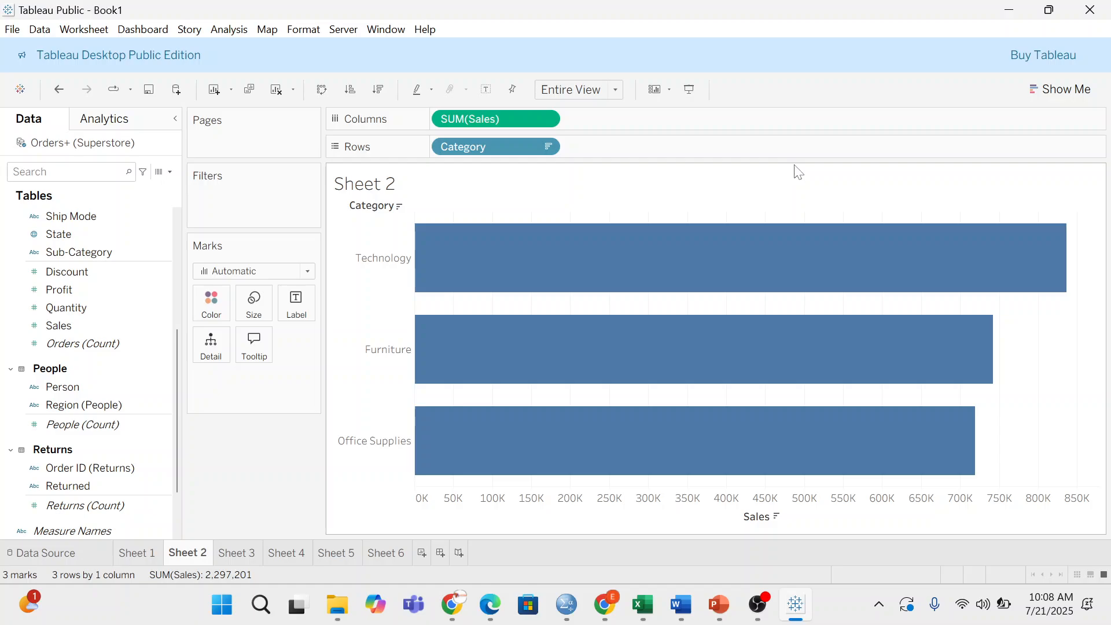
# - Post the message 'kaggle.com' in the Google Meet in-call chat
pyautogui.moveTo(605, 604)
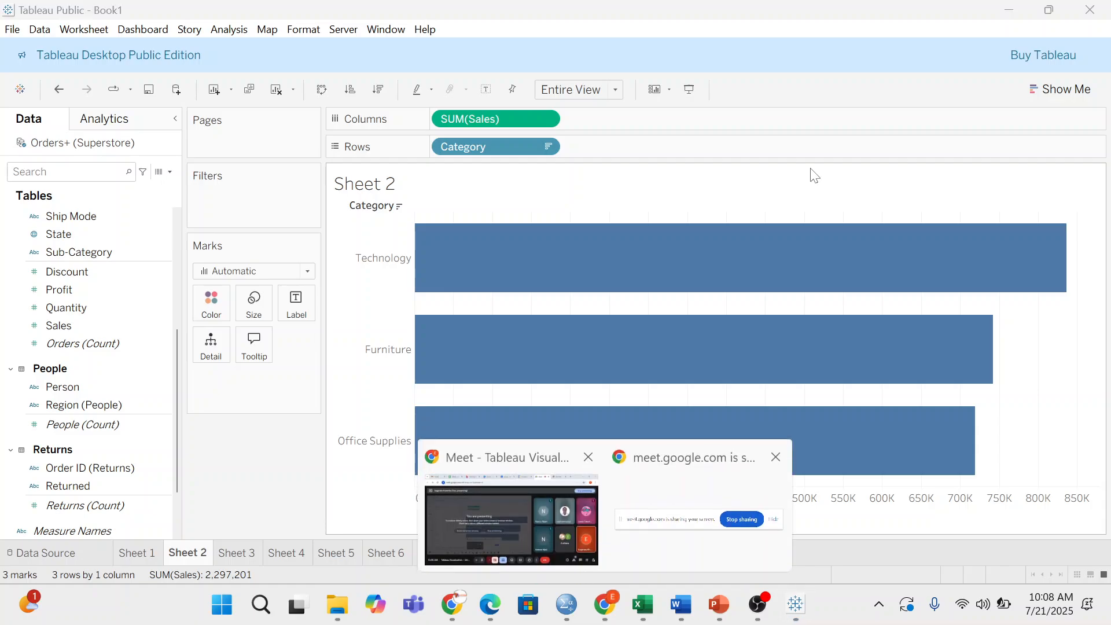
pyautogui.click(508, 503)
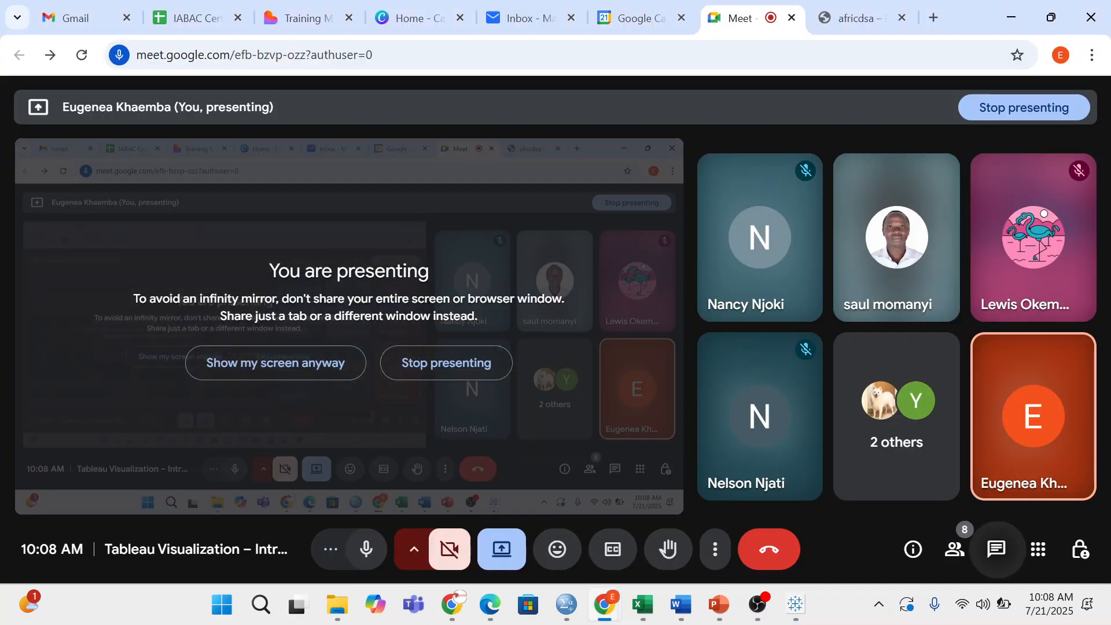
pyautogui.click(995, 548)
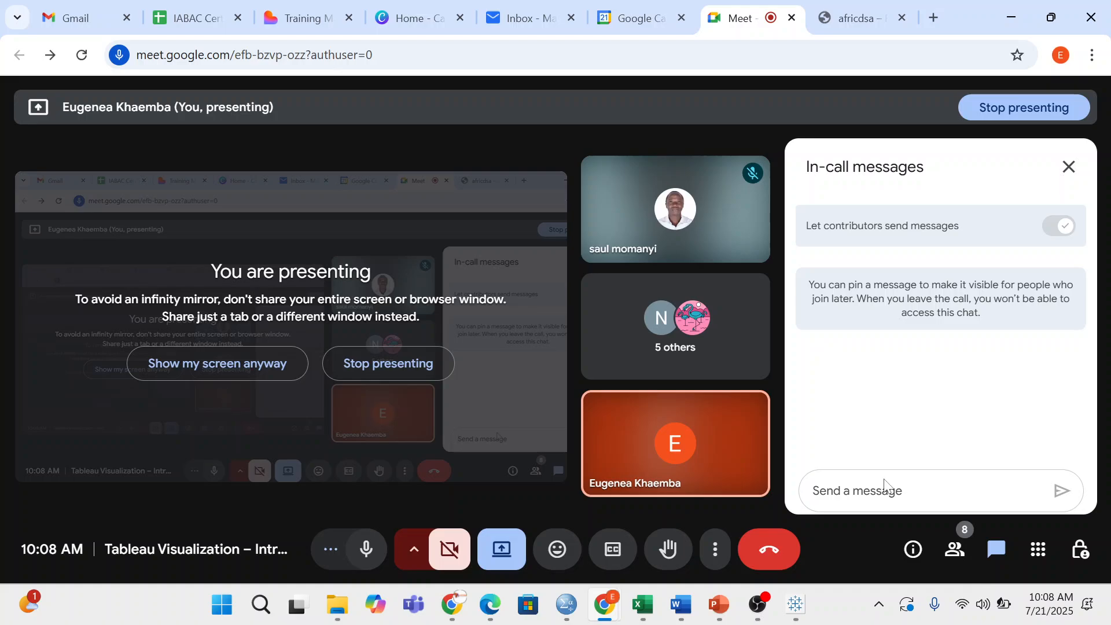
pyautogui.write('2')
pyautogui.press('BackSpace')
pyautogui.write('kaggle.com')
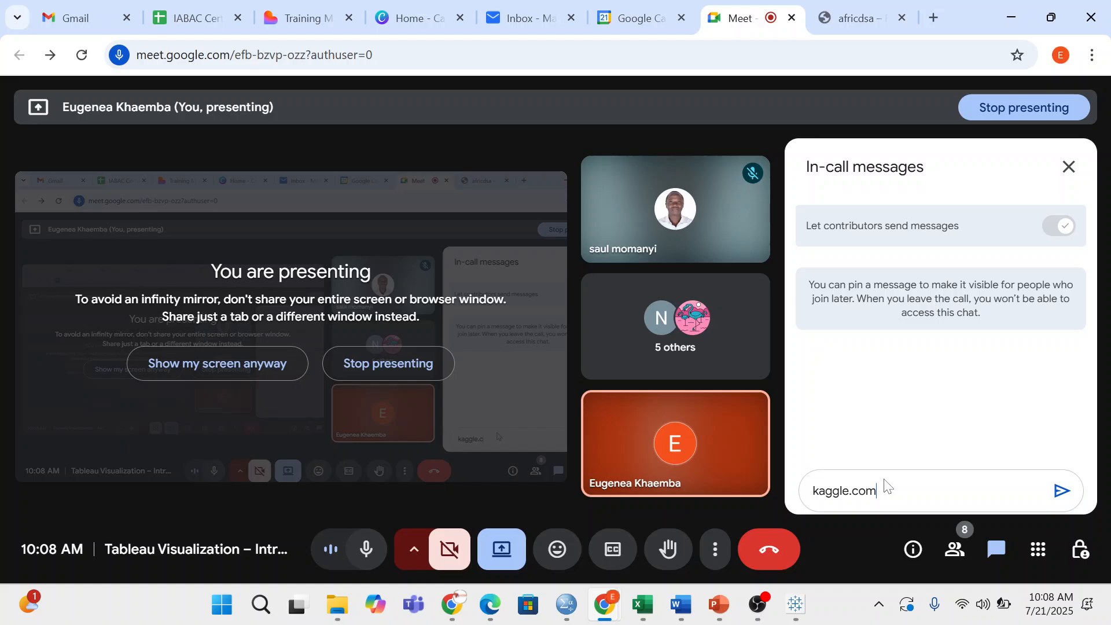
pyautogui.press('Return')
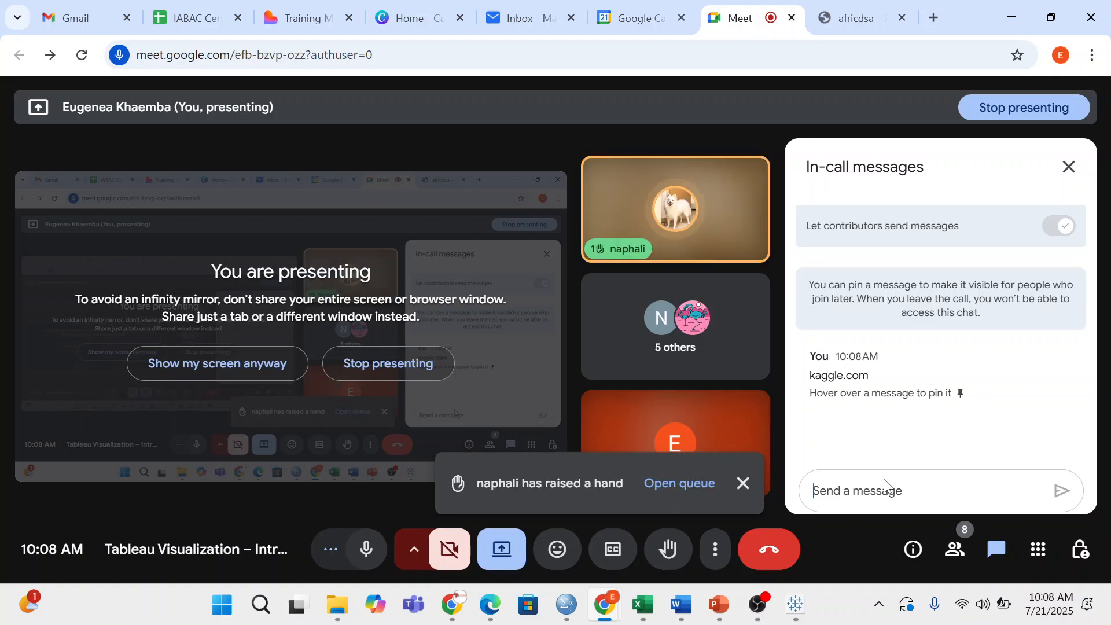
# - Draft the chat message 'US' in the Meet message box without sending it
pyautogui.write('U')
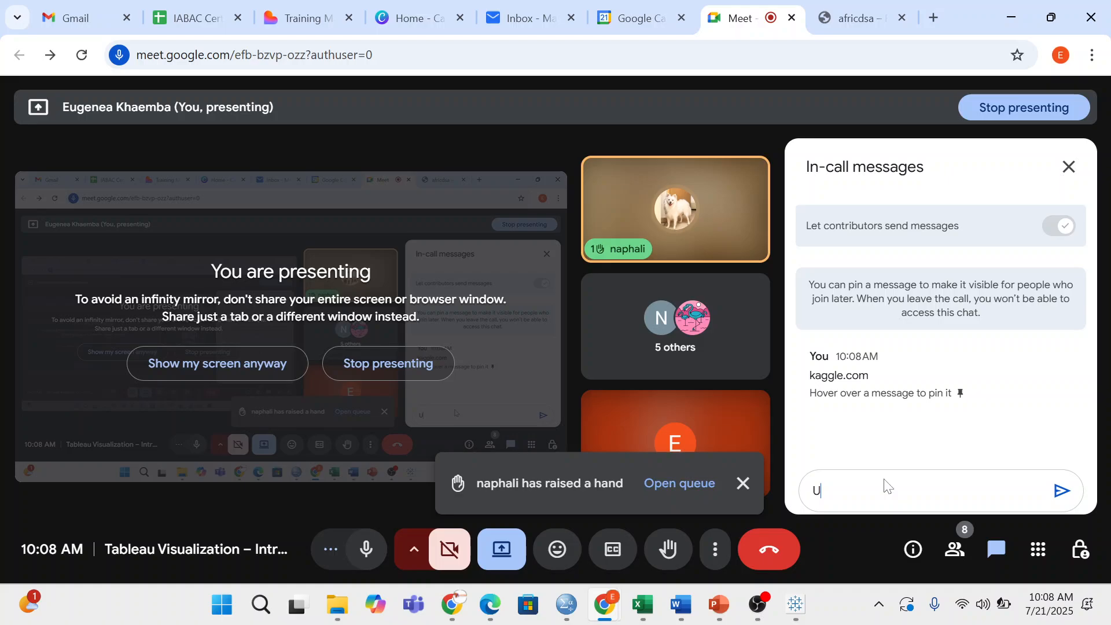
pyautogui.write('S')
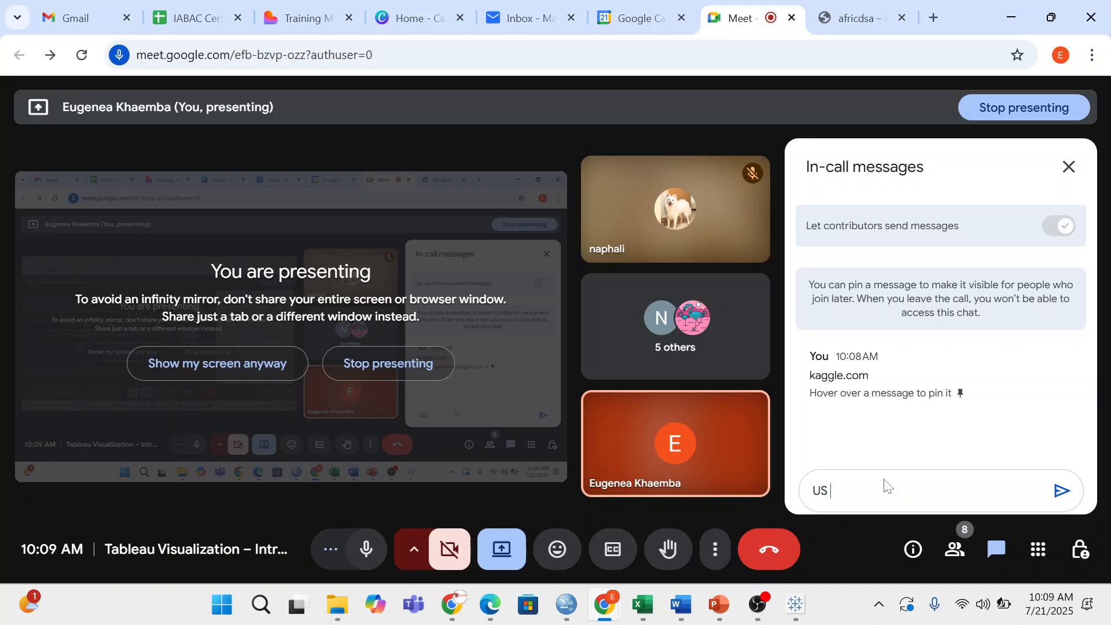
# - In a new tab, load Kaggle datasets and rerun the 'us crime dataset' search
pyautogui.hotkey('ctrl', 't')
pyautogui.write('kaggle.')
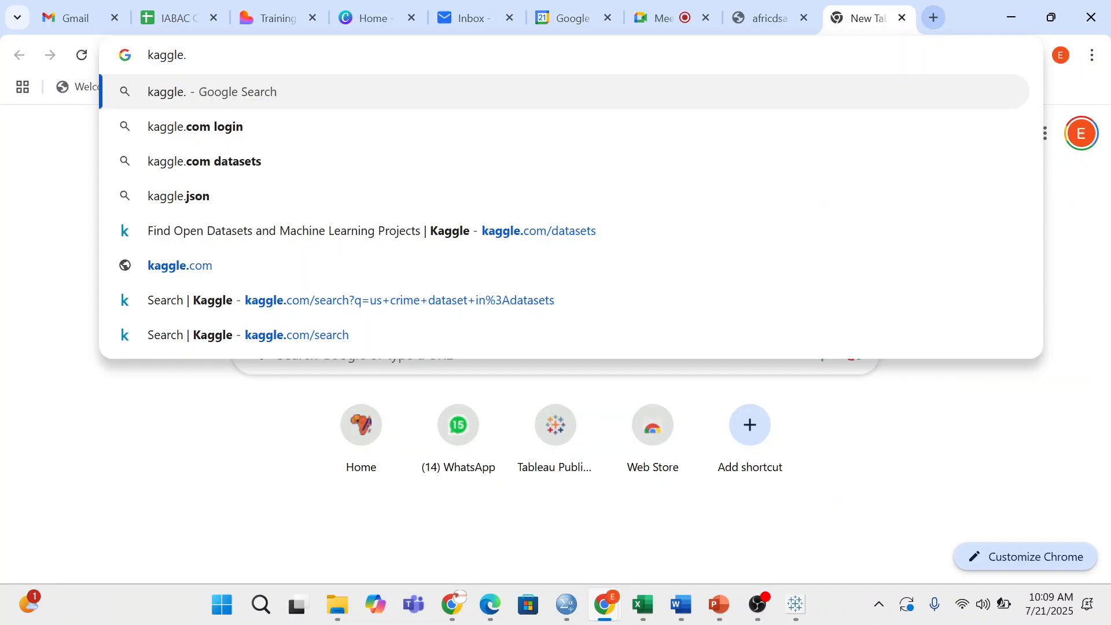
pyautogui.press('Down')
pyautogui.press('Down')
pyautogui.press('Down')
pyautogui.press('Down')
pyautogui.press('Return')
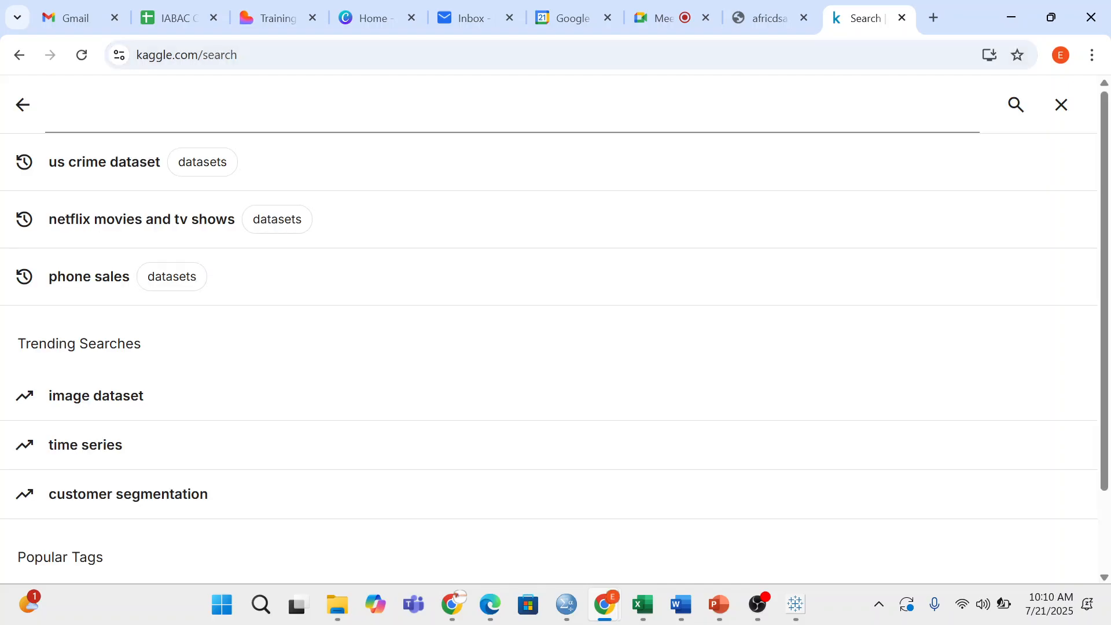
pyautogui.click(119, 167)
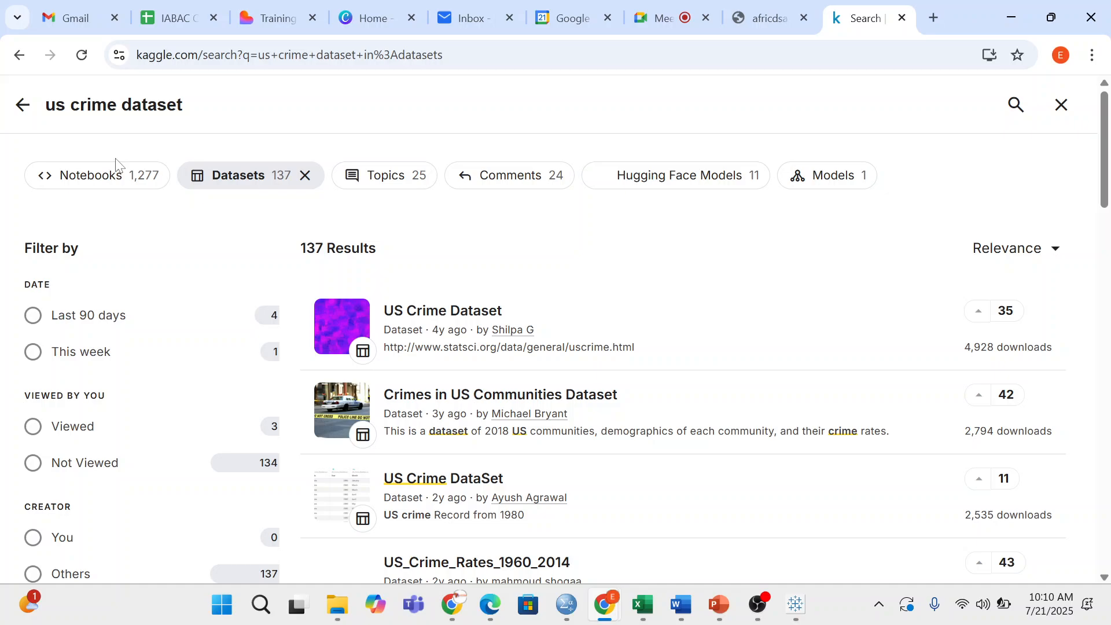
pyautogui.hotkey('alt', 'Left')
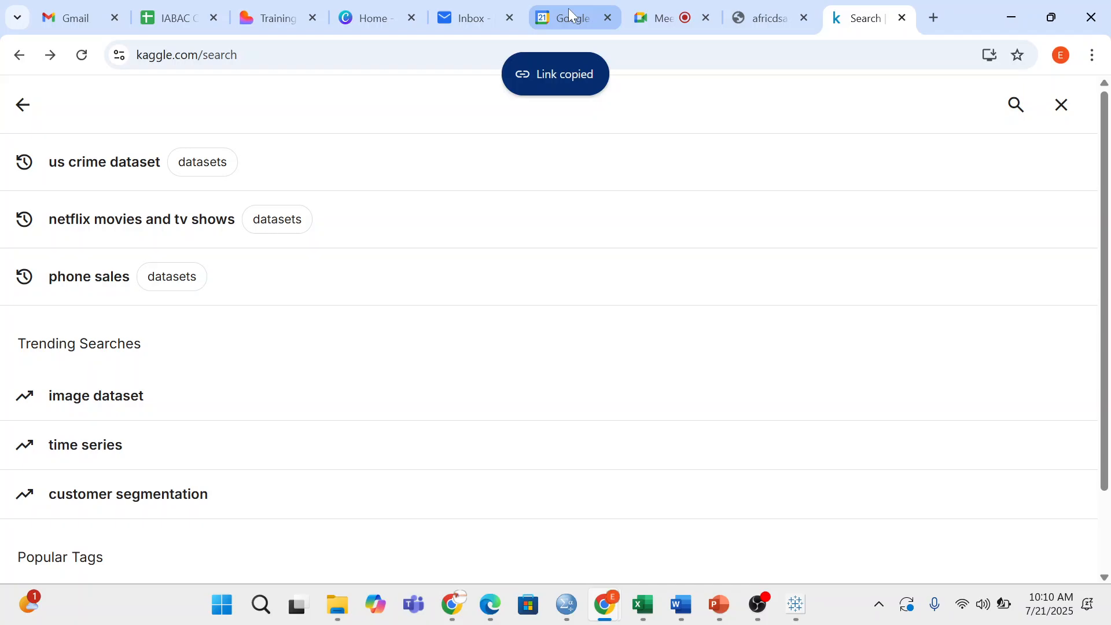
# - Paste and send the Kaggle US crime dataset link in the Meet chat, then return to Kaggle
pyautogui.click(671, 26)
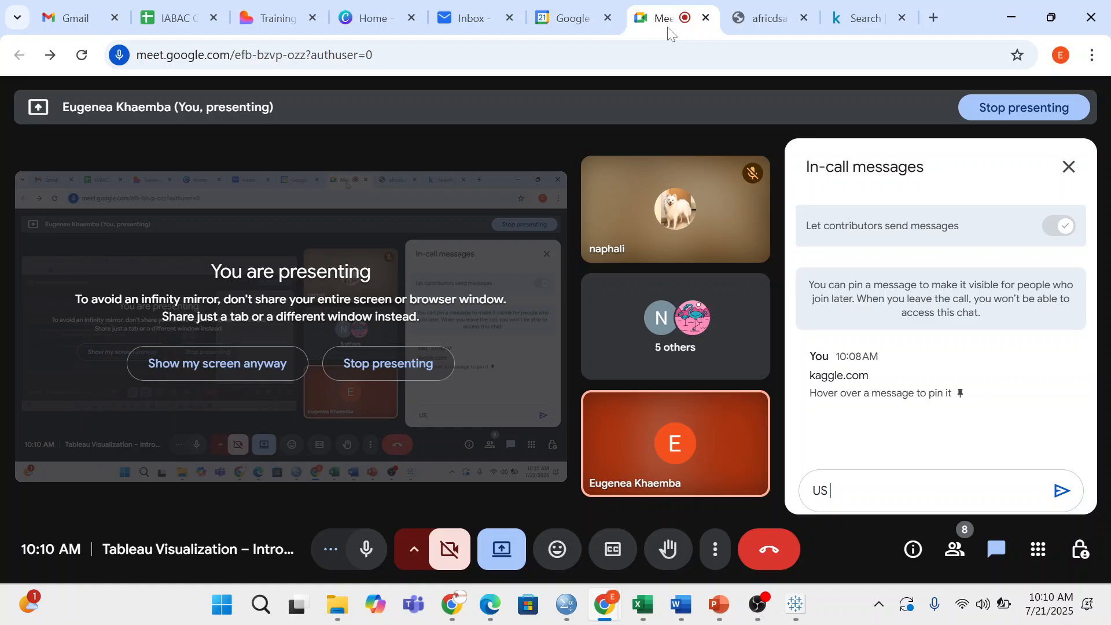
pyautogui.hotkey('ctrl', 'a')
pyautogui.hotkey('ctrl', 'v')
pyautogui.press('Return')
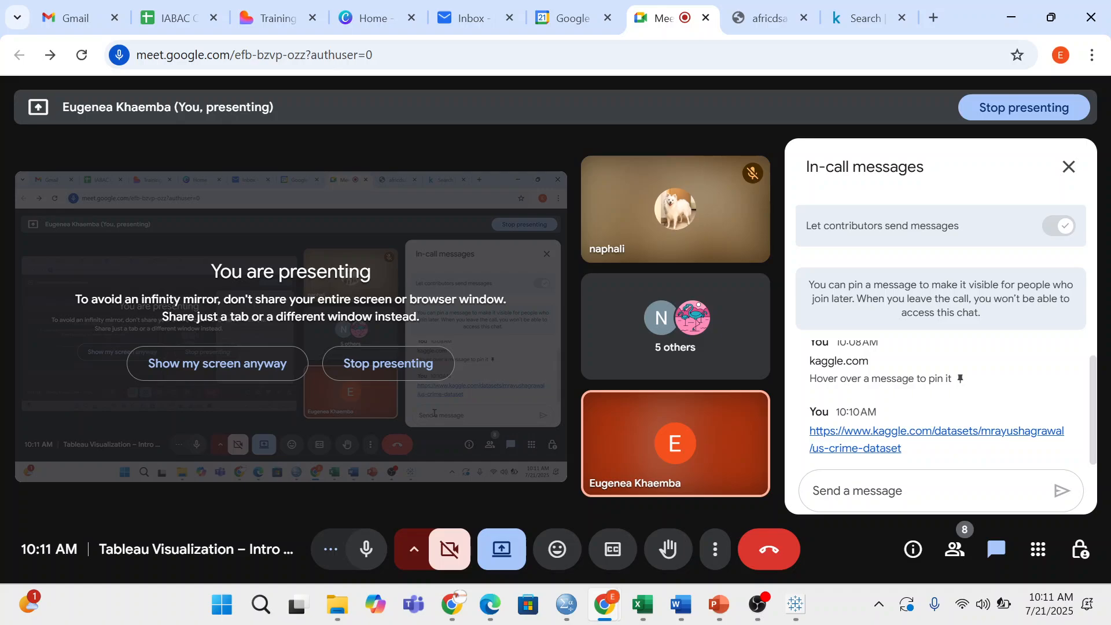
pyautogui.click(865, 18)
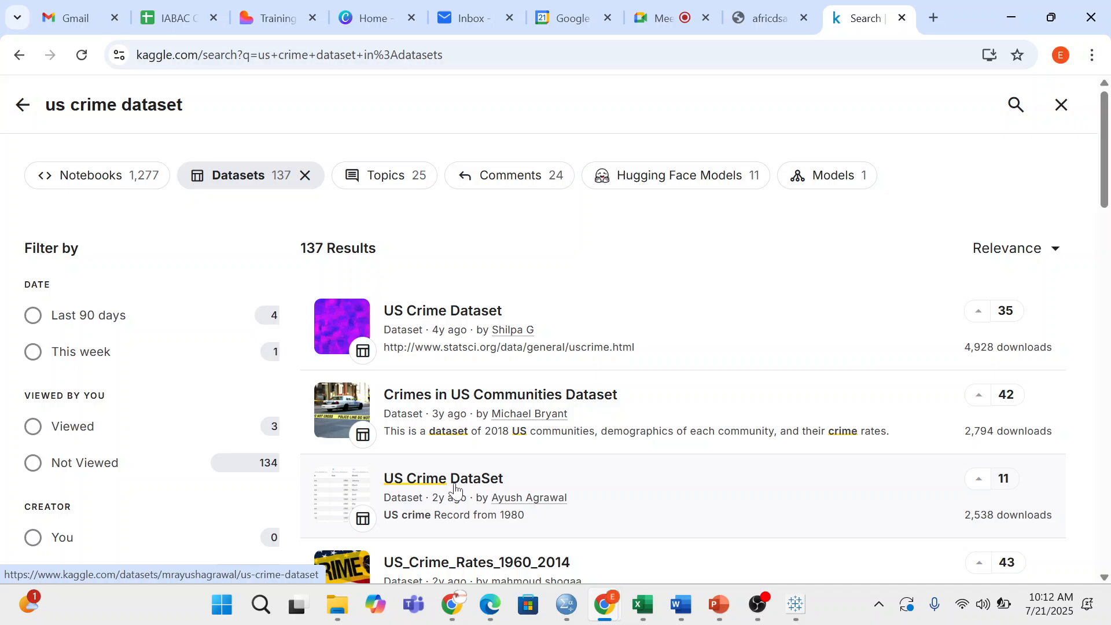
# - Browse the US Crime DataSet page's Data Card and CSV preview, then switch to Google Calendar
pyautogui.click(455, 479)
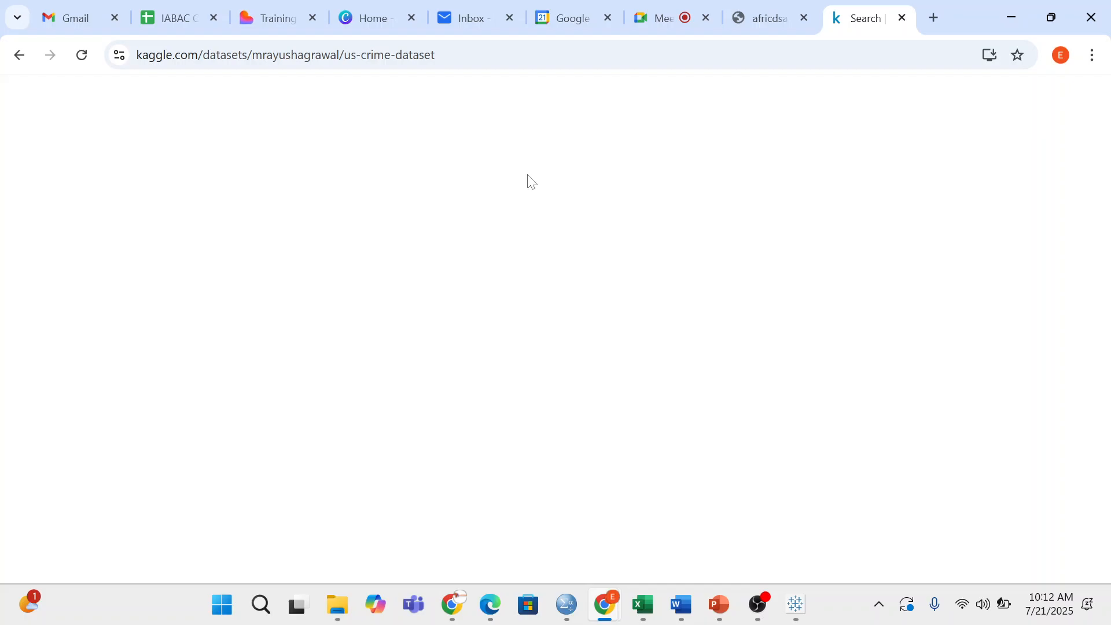
pyautogui.hotkey('alt', 'Left')
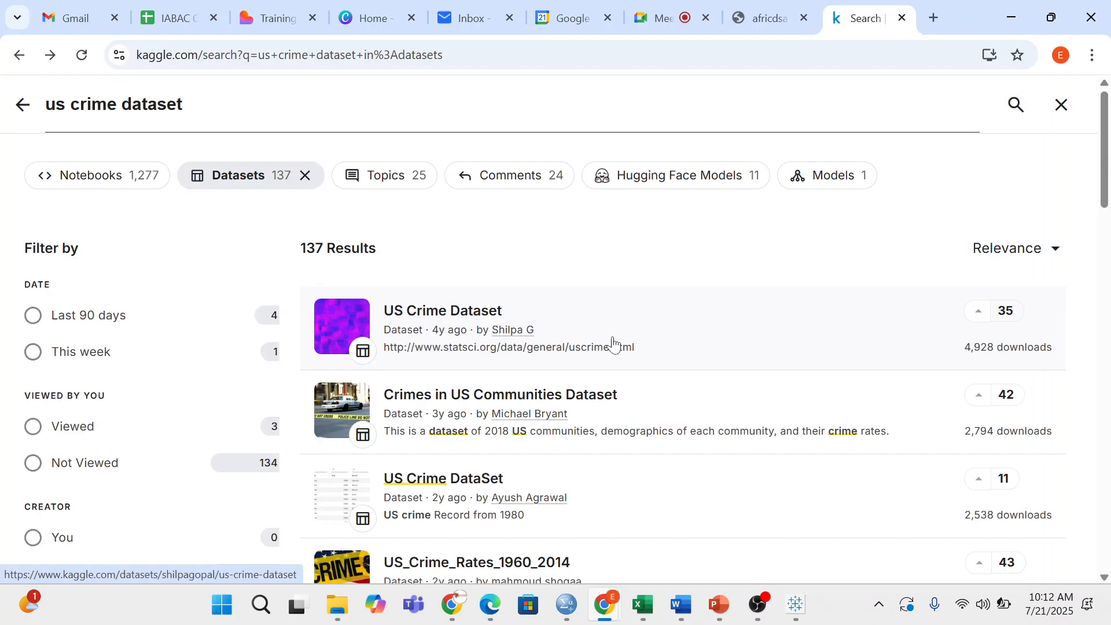
pyautogui.click(469, 479)
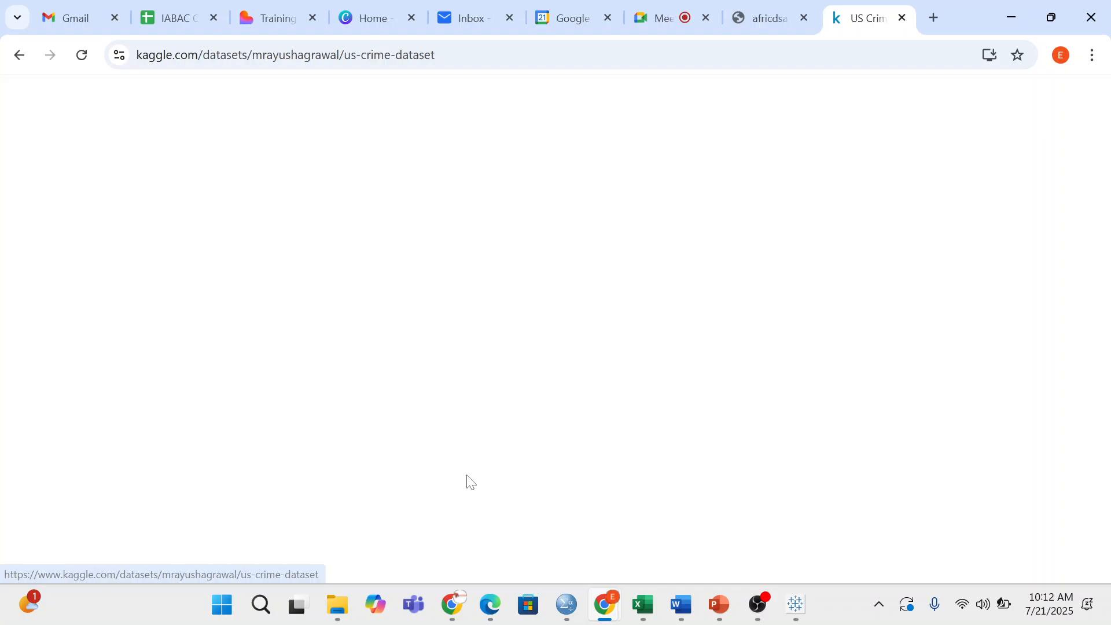
pyautogui.scroll(-5, 366, 408)
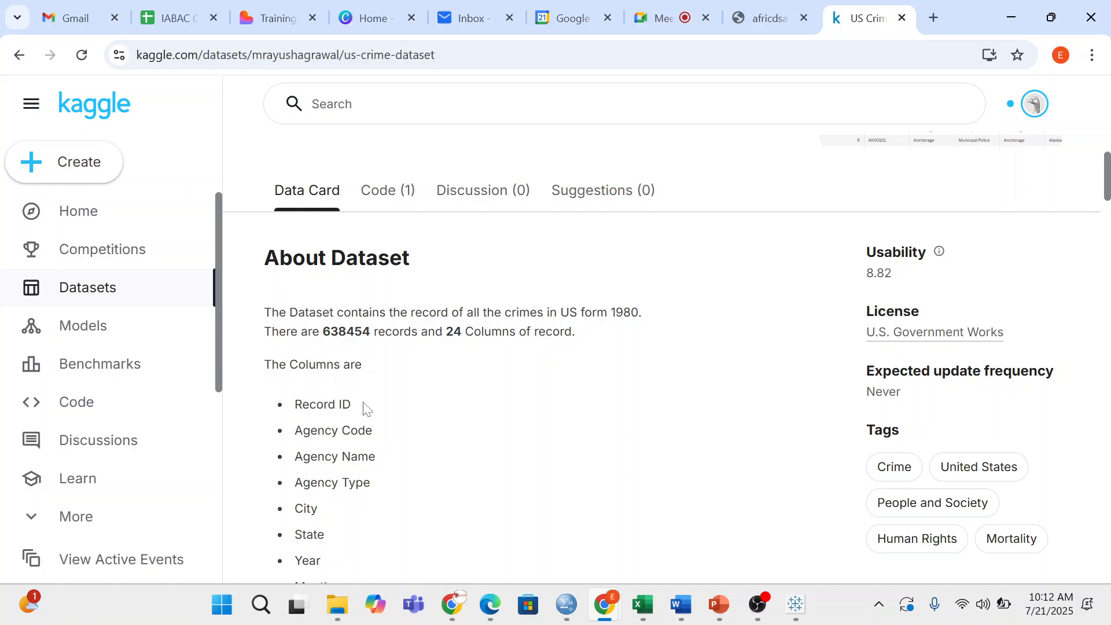
pyautogui.scroll(-2, 366, 408)
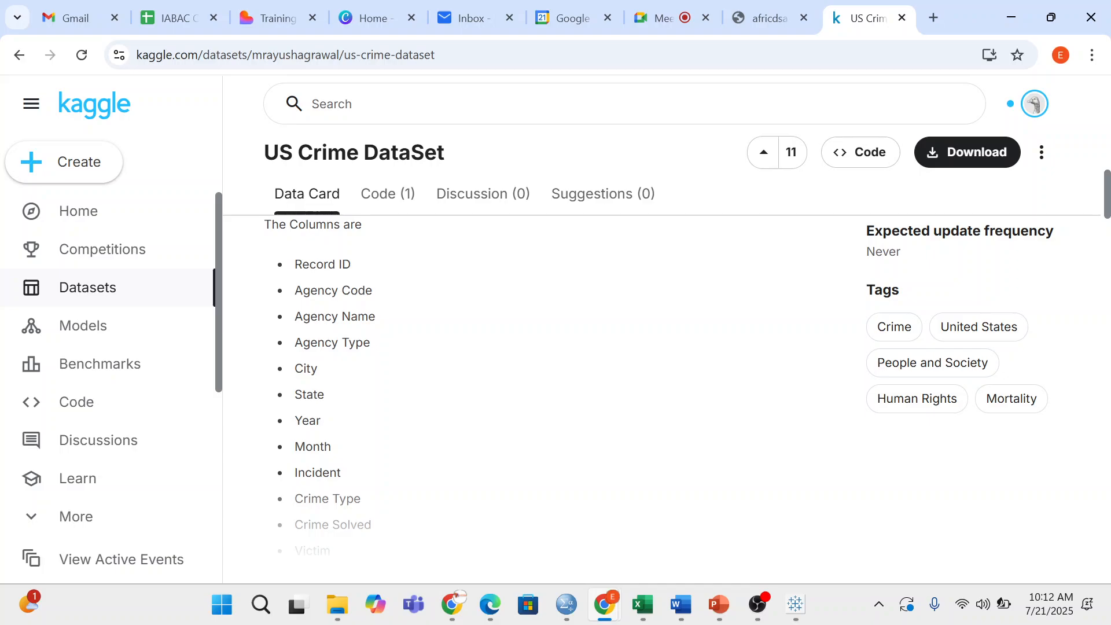
pyautogui.scroll(-15, 532, 399)
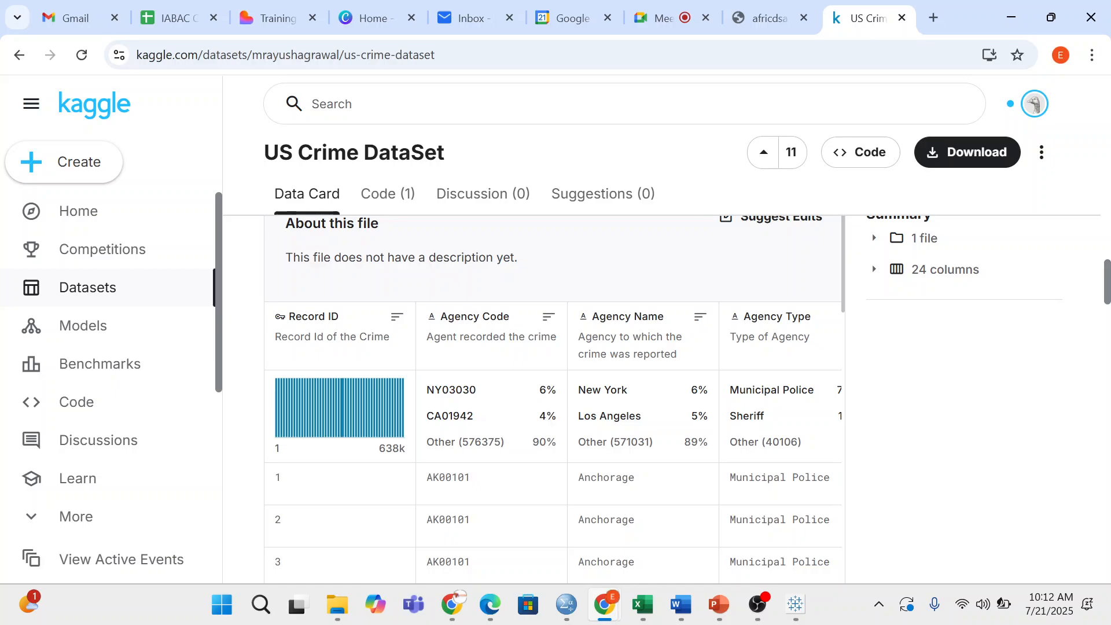
pyautogui.scroll(4, 554, 399)
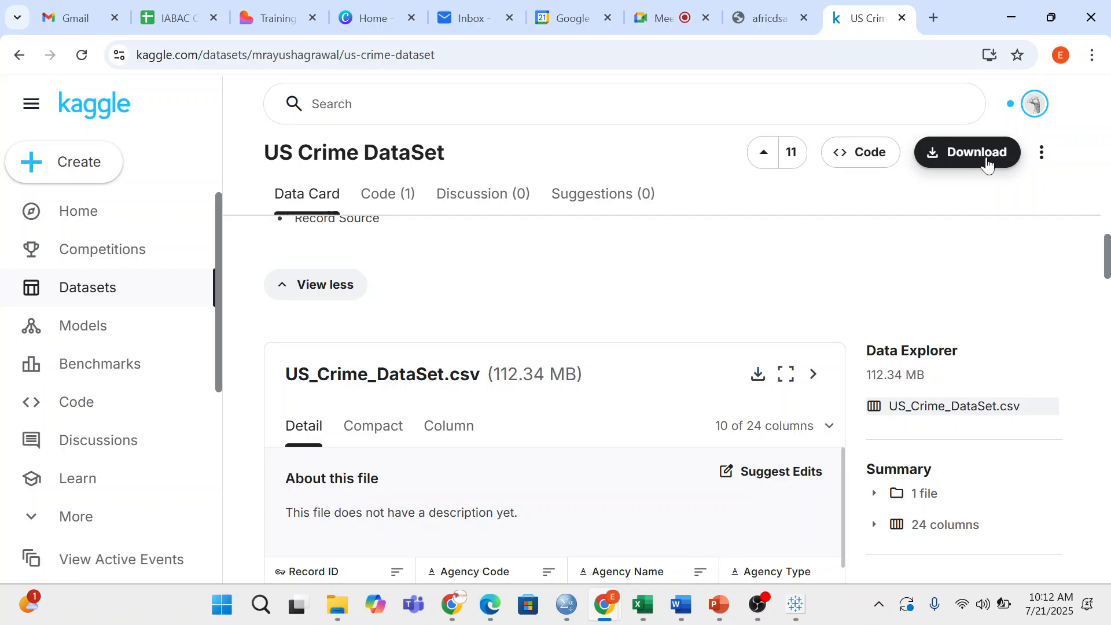
pyautogui.scroll(-10, 788, 337)
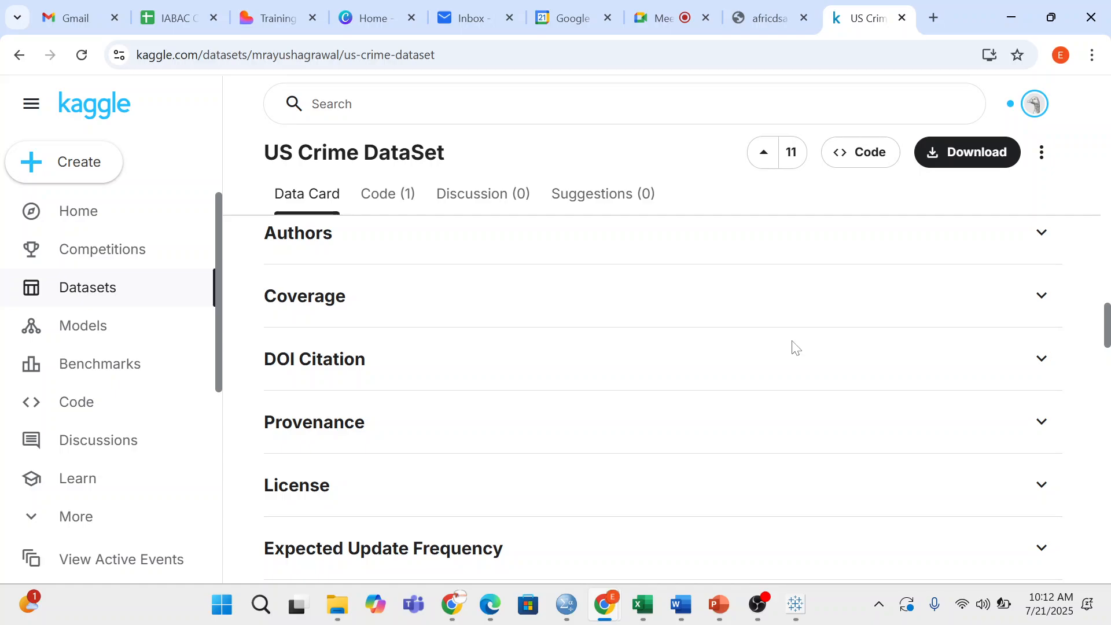
pyautogui.scroll(-3, 798, 344)
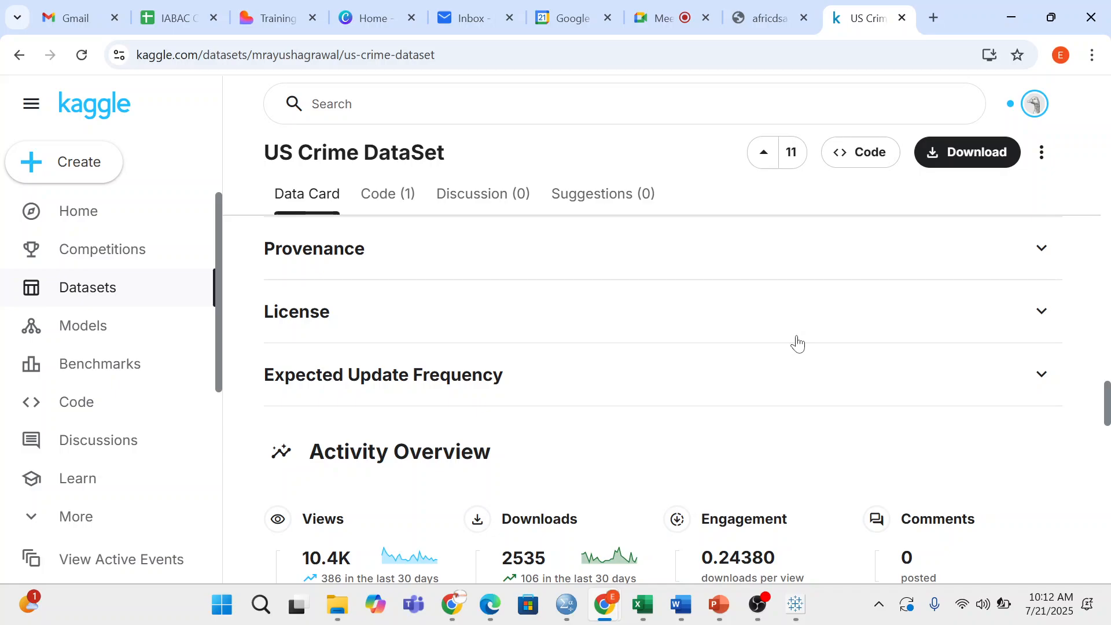
pyautogui.hotkey('ctrl', '6')
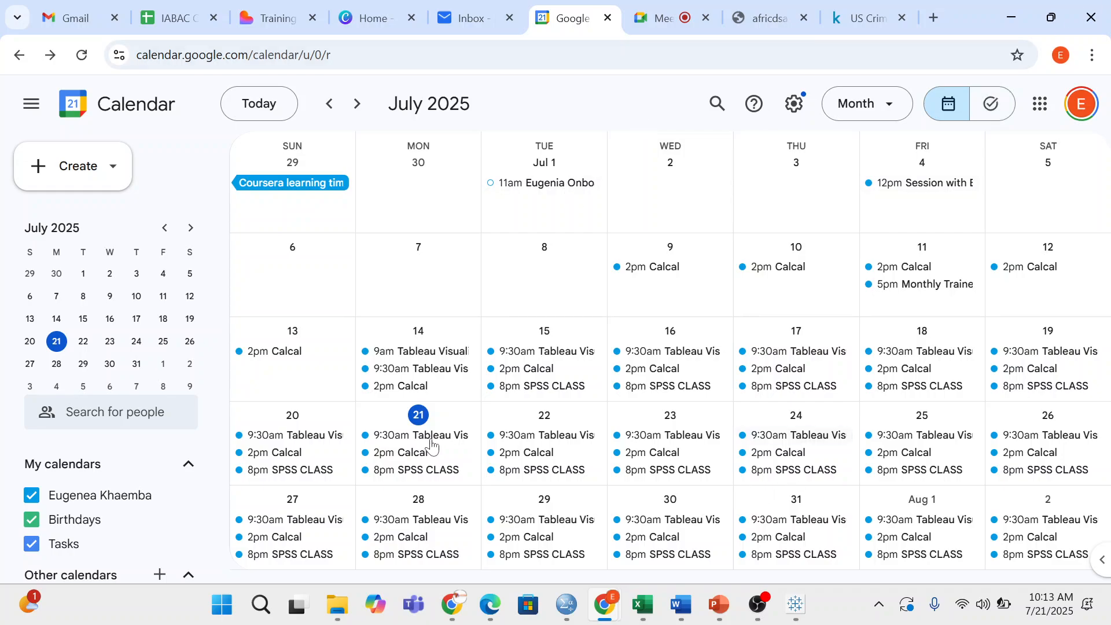
# - Paste the Kaggle dataset link into the Jul 21 Tableau class event's description
pyautogui.click(440, 437)
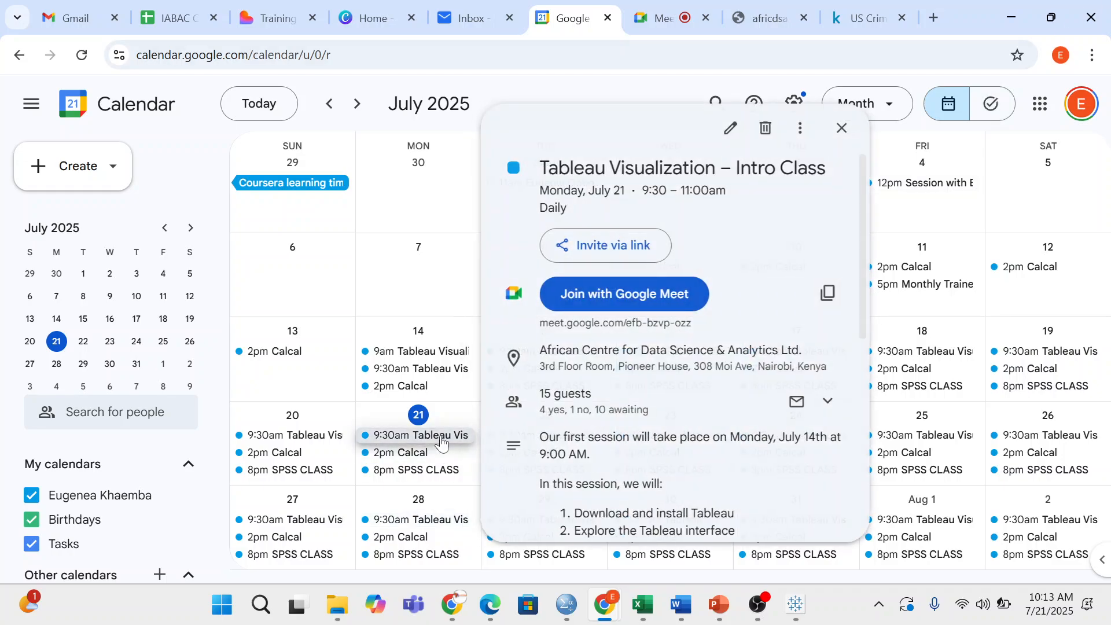
pyautogui.scroll(-5, 732, 129)
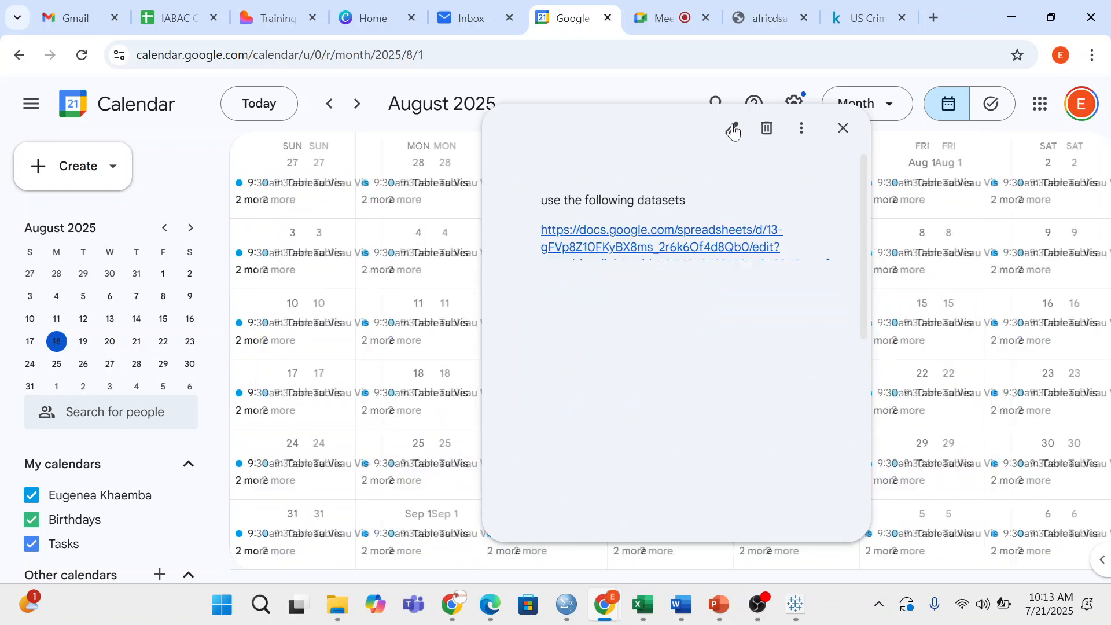
pyautogui.click(733, 128)
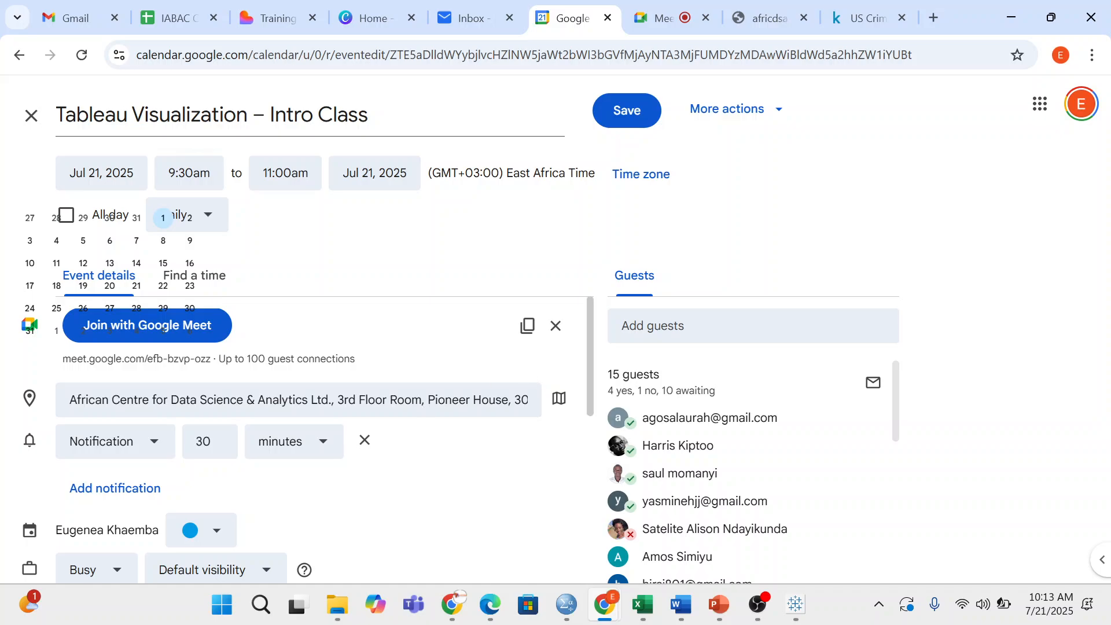
pyautogui.scroll(-5, 414, 415)
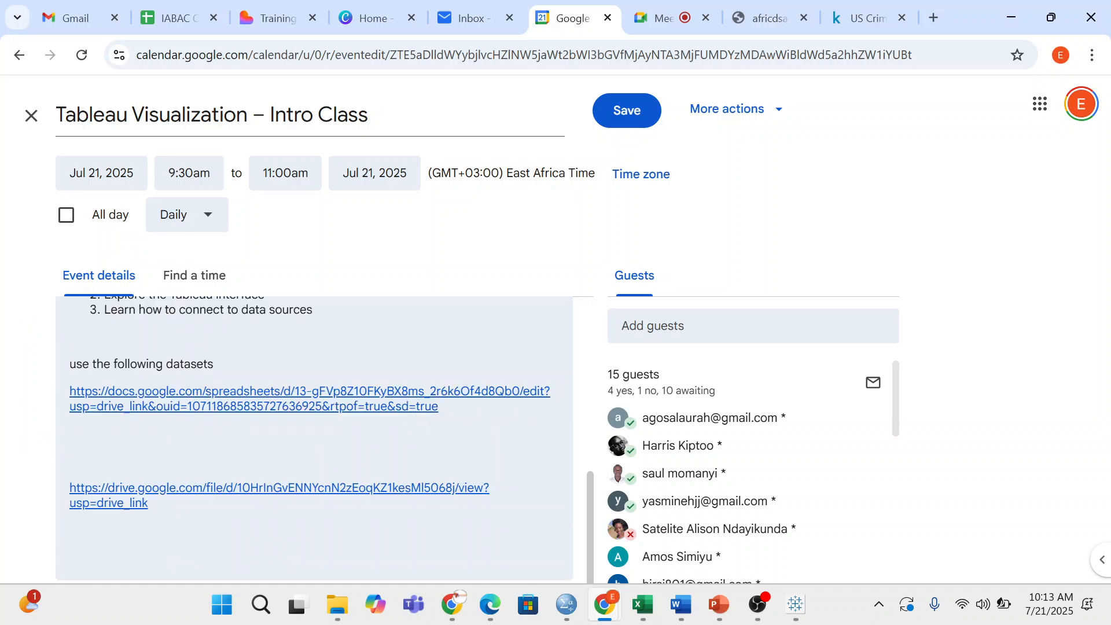
pyautogui.hotkey('ctrl', 'v')
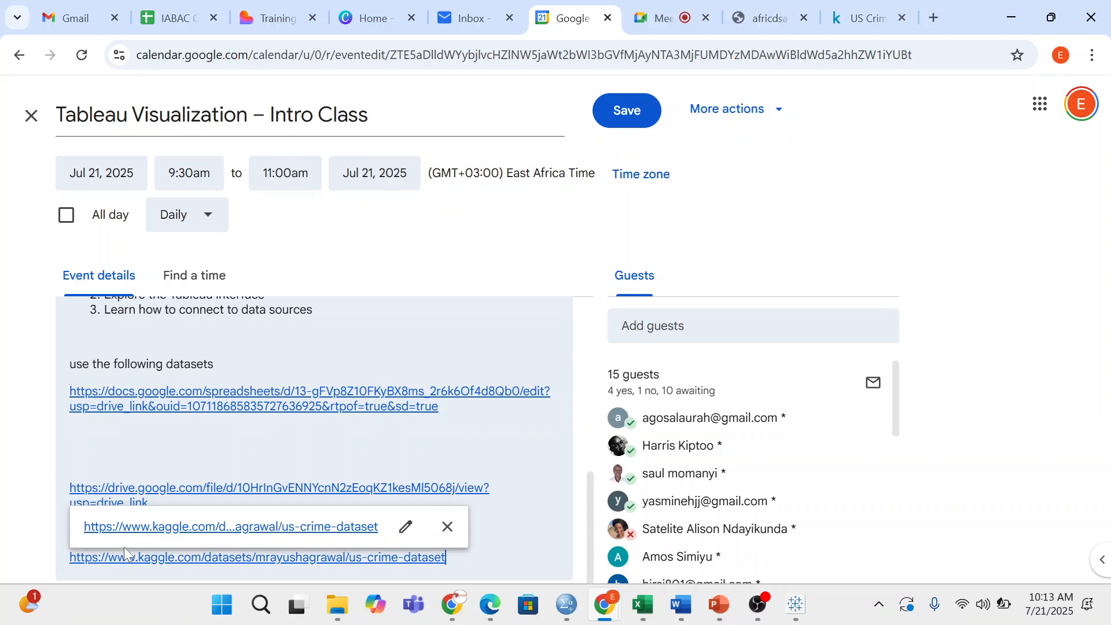
# - Save the change for this event only, without emailing the guests
pyautogui.click(633, 109)
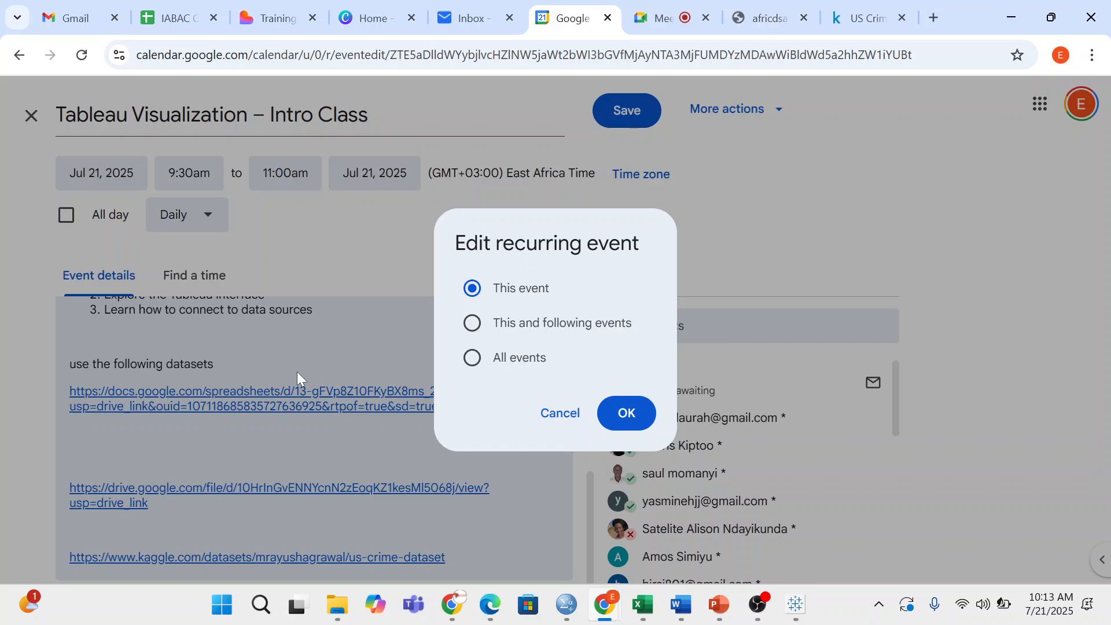
pyautogui.click(629, 412)
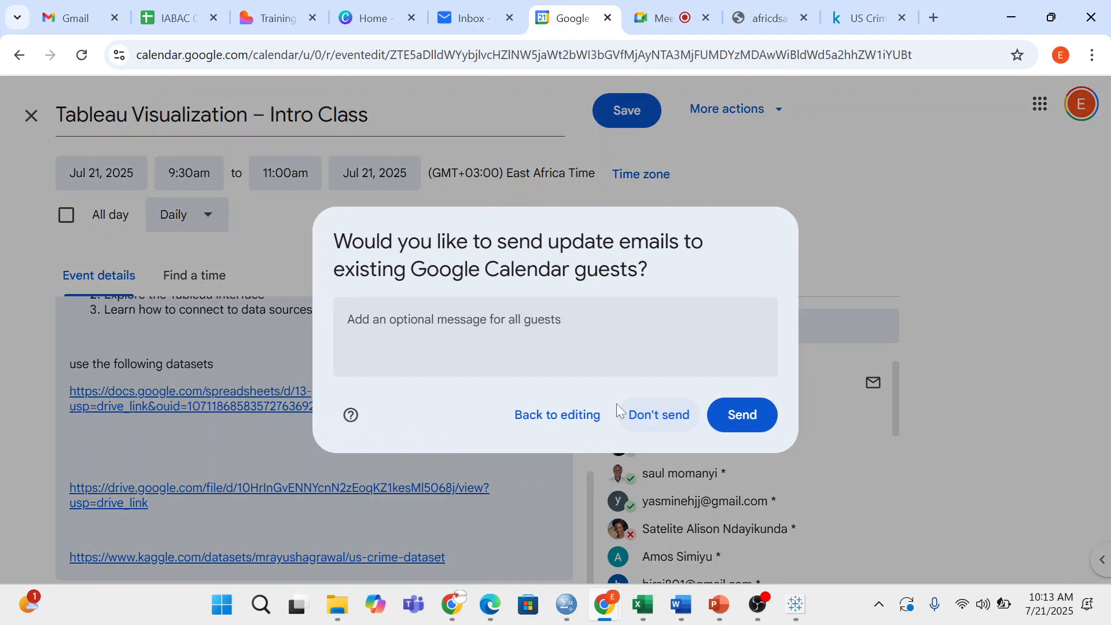
pyautogui.click(660, 415)
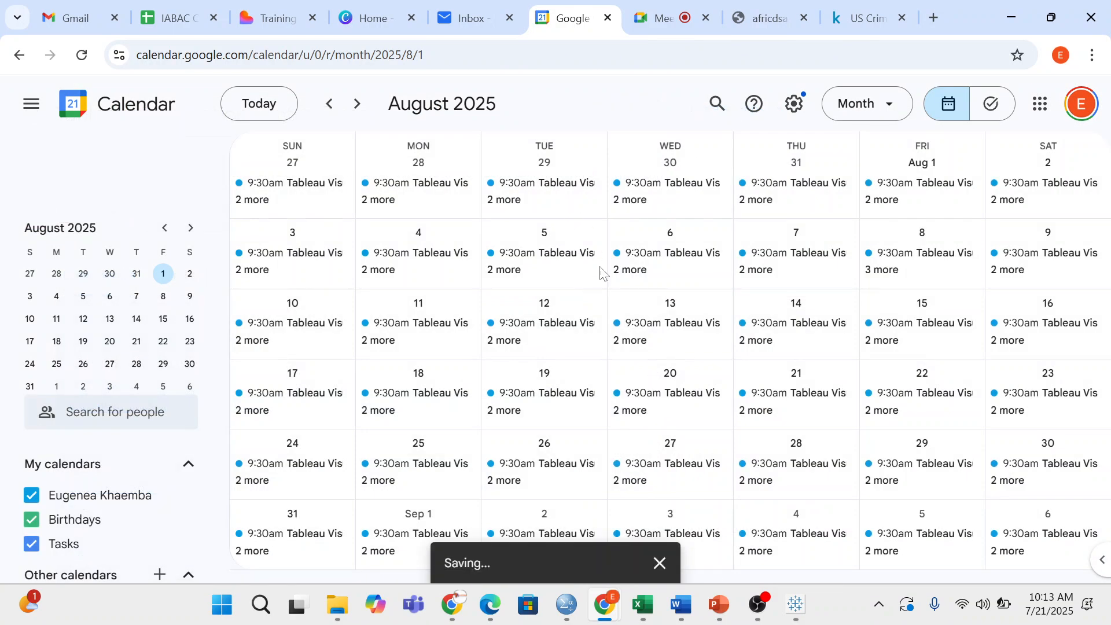
# - Check the Meet in-call chat holding the dataset link, then return to the Kaggle US Crime DataSet page
pyautogui.click(673, 17)
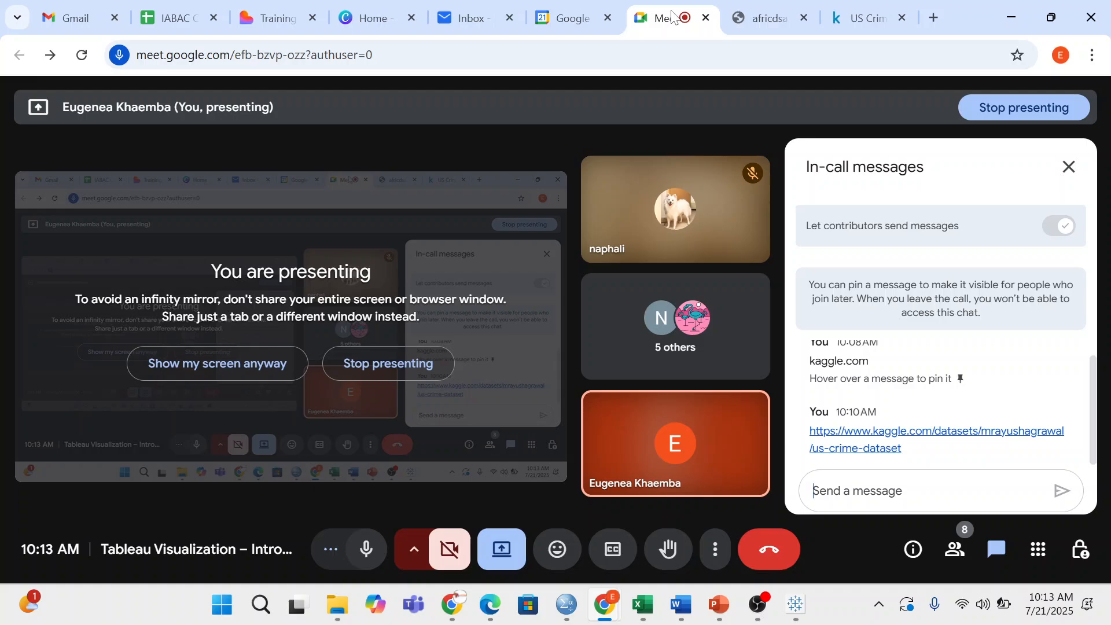
pyautogui.click(869, 1)
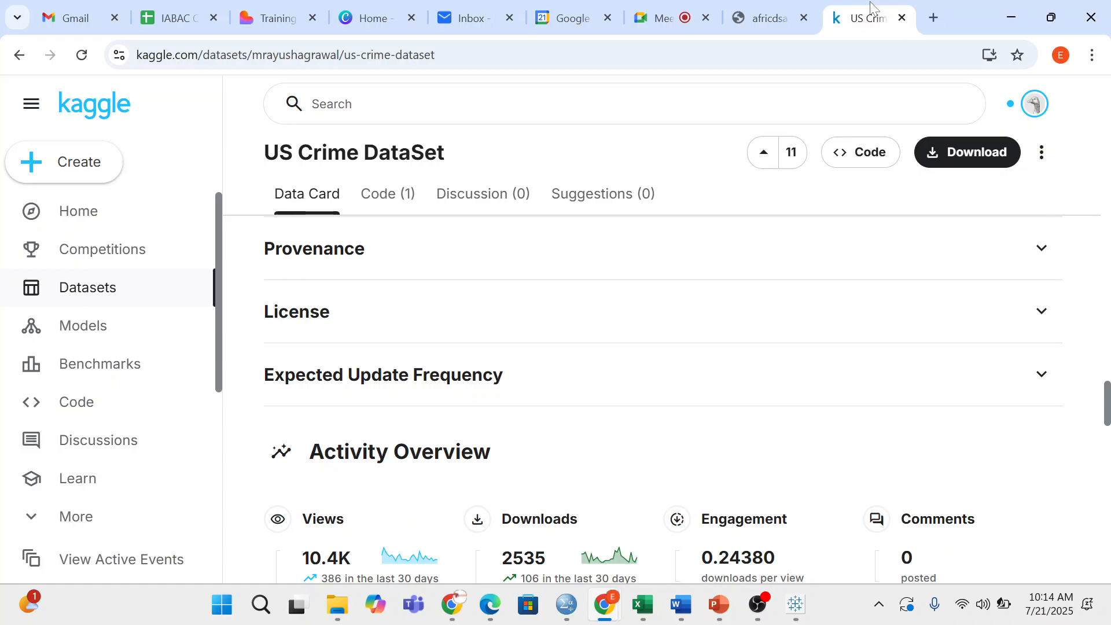
# - Scroll the US Crime DataSet page down to Similar Datasets and back up, then return to Meet
pyautogui.scroll(-7, 525, 387)
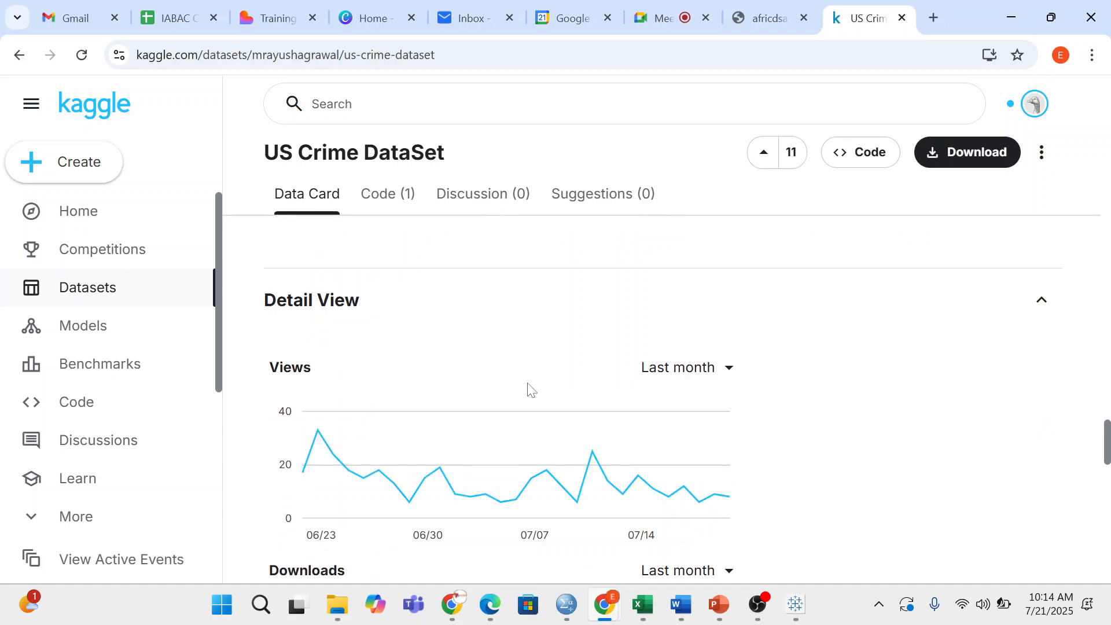
pyautogui.scroll(-15, 527, 388)
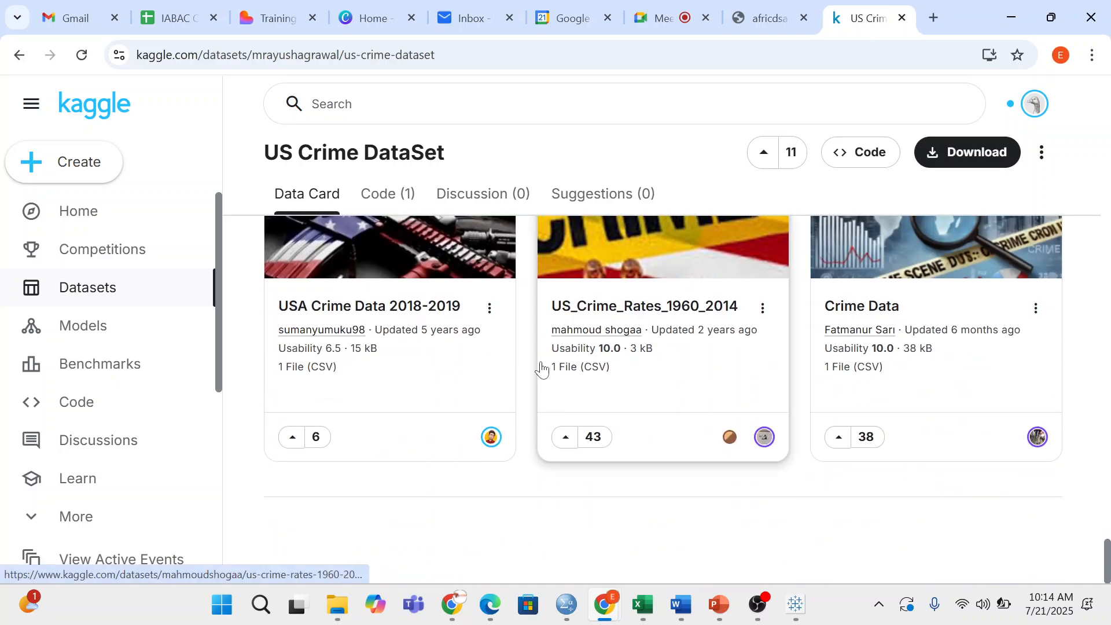
pyautogui.scroll(20, 541, 368)
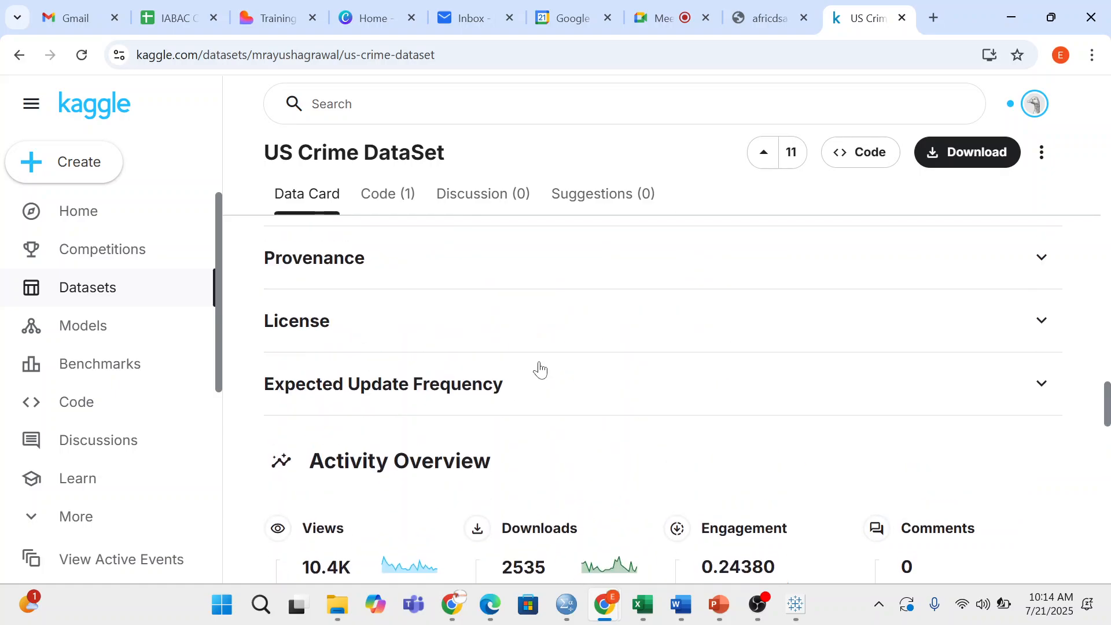
pyautogui.scroll(20, 540, 369)
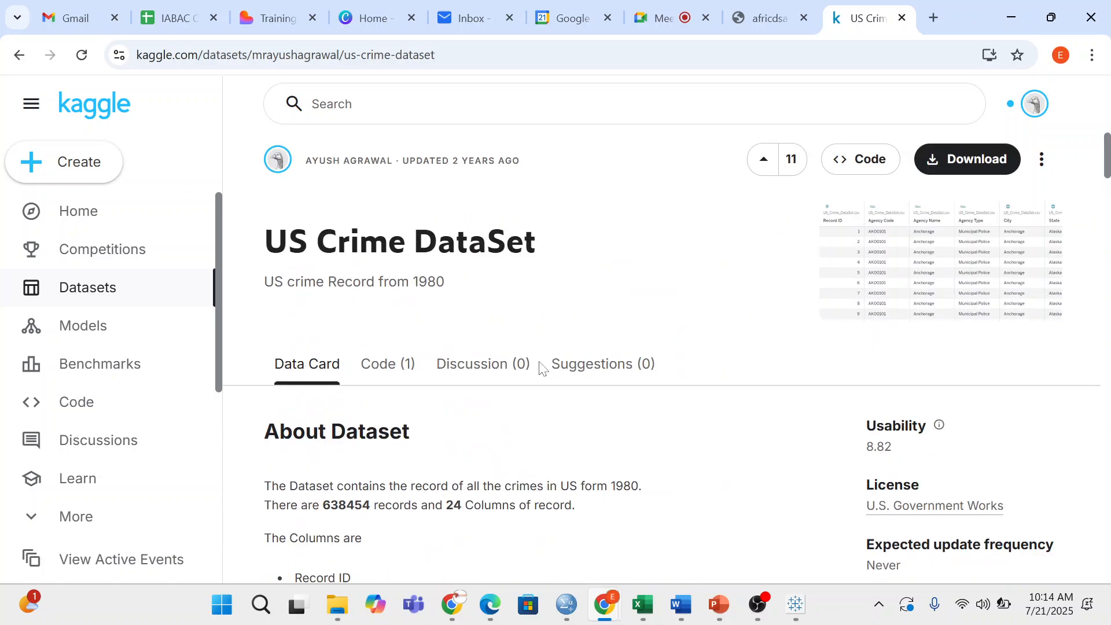
pyautogui.scroll(1, 542, 368)
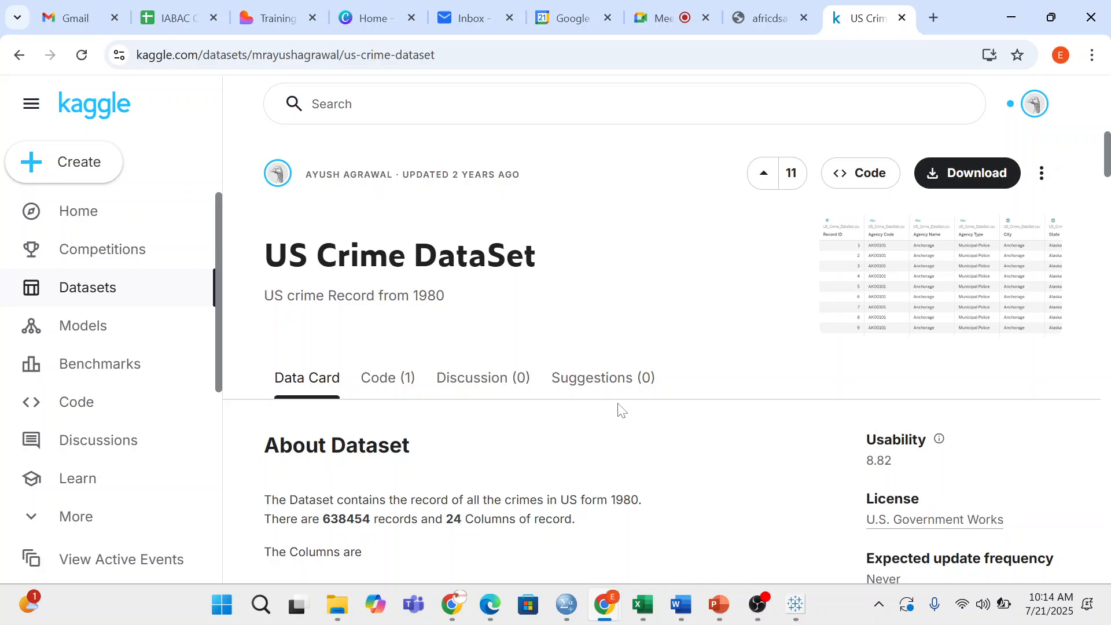
pyautogui.click(652, 10)
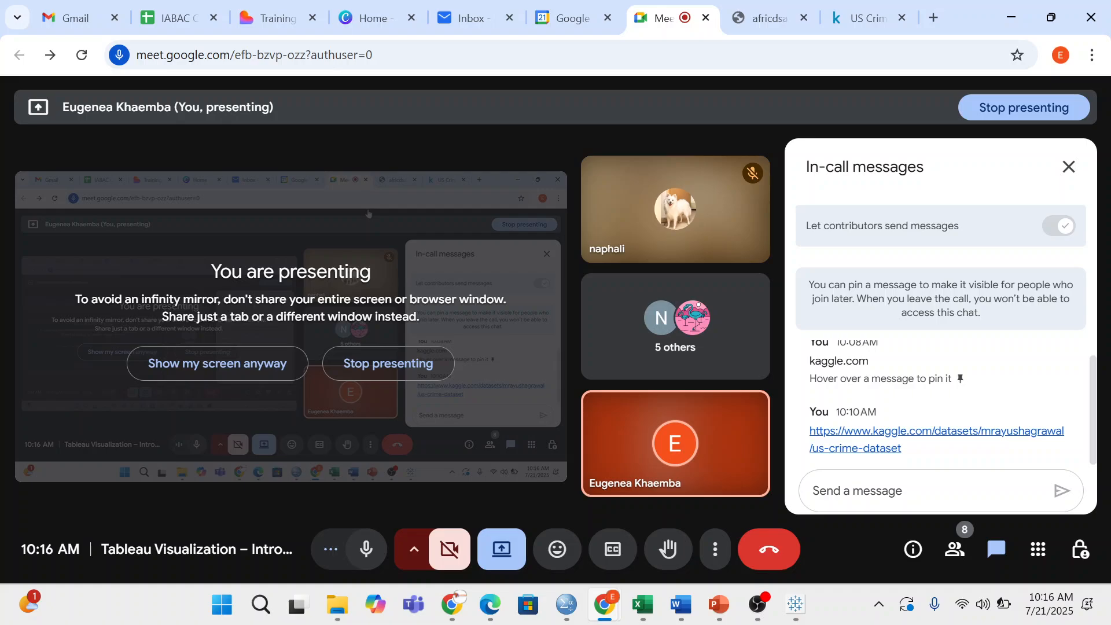
# - Write 'winrar download' in the Google Meet in-call chat message box
pyautogui.click(865, 490)
pyautogui.write('winrar')
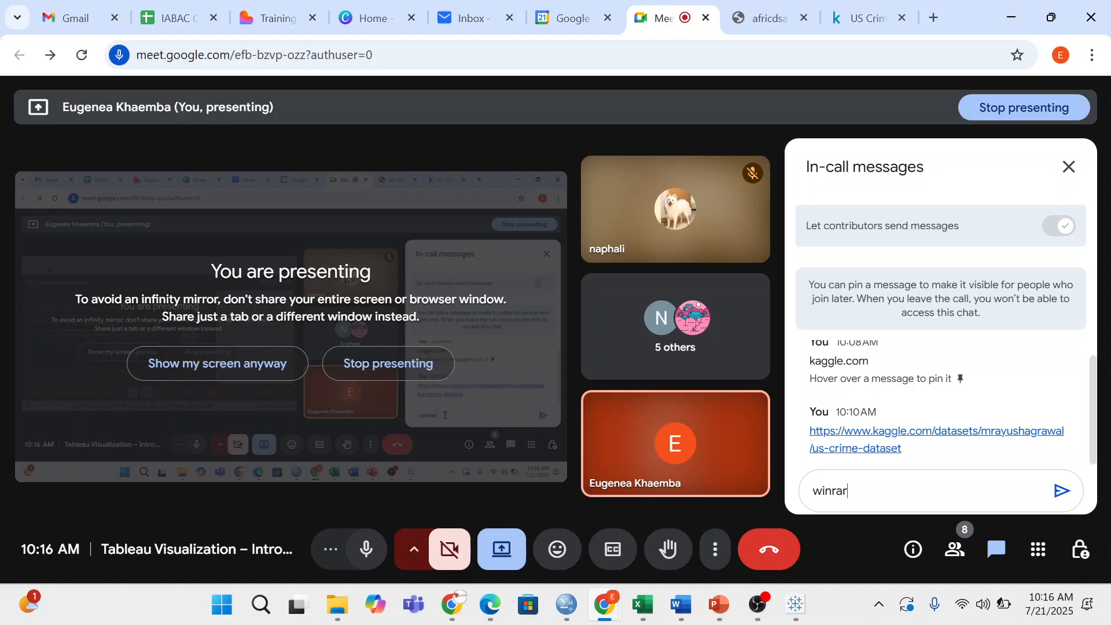
pyautogui.write('downl')
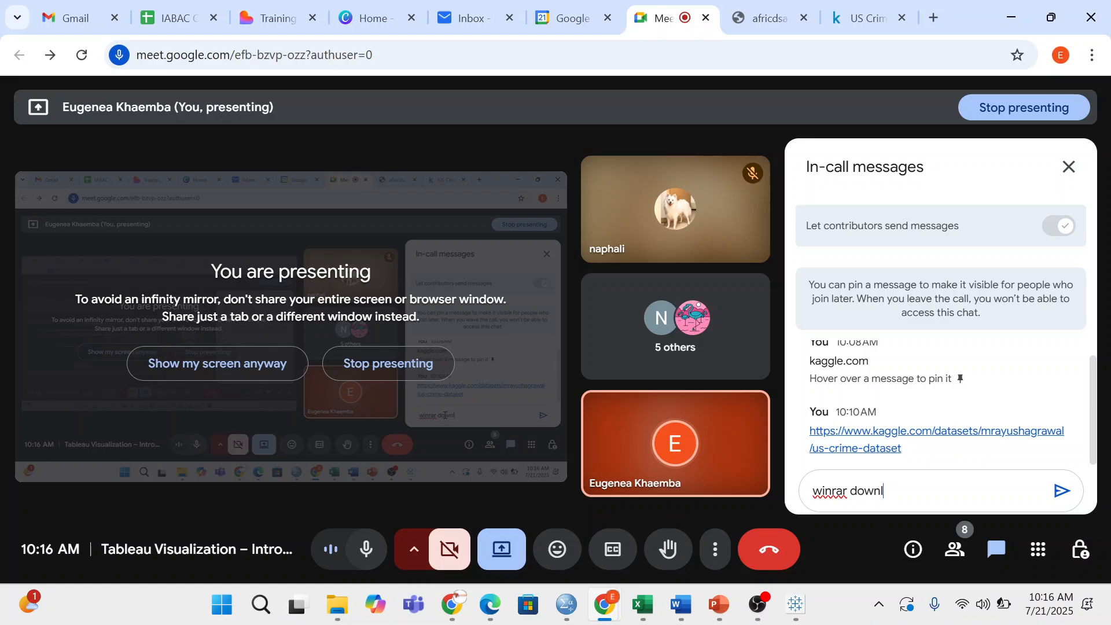
pyautogui.write('oad')
pyautogui.click(715, 549)
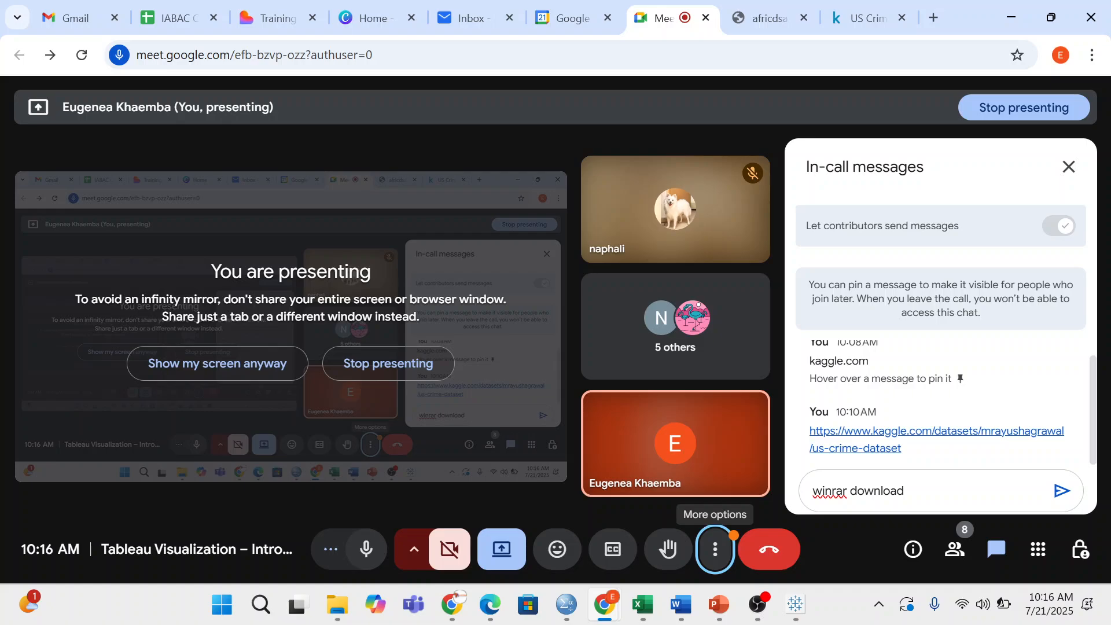
pyautogui.press('Return')
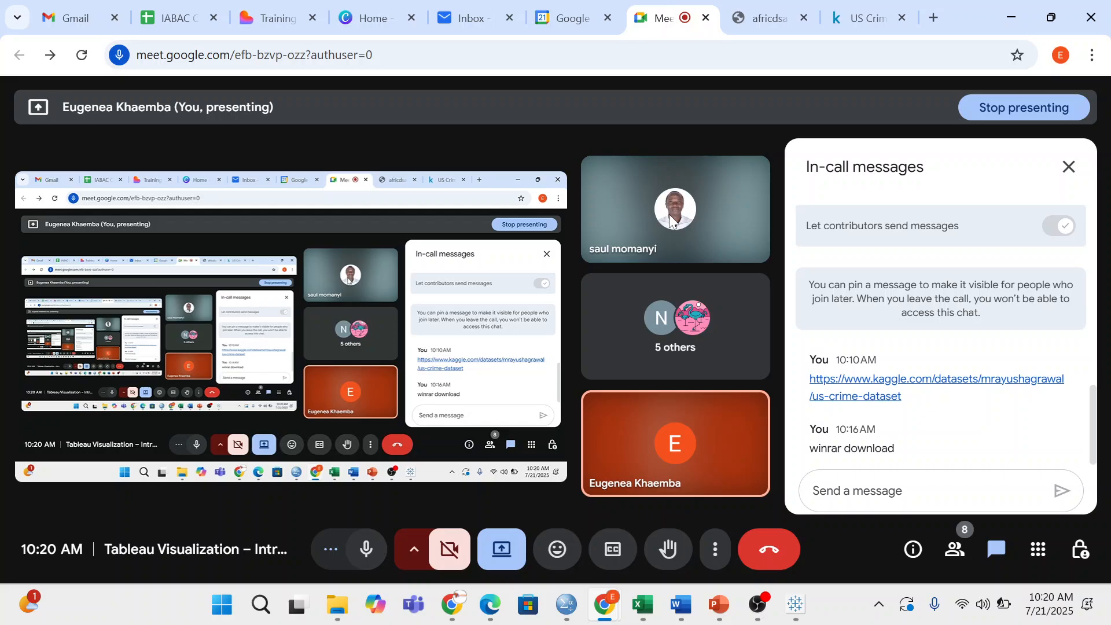
pyautogui.moveTo(670, 220)
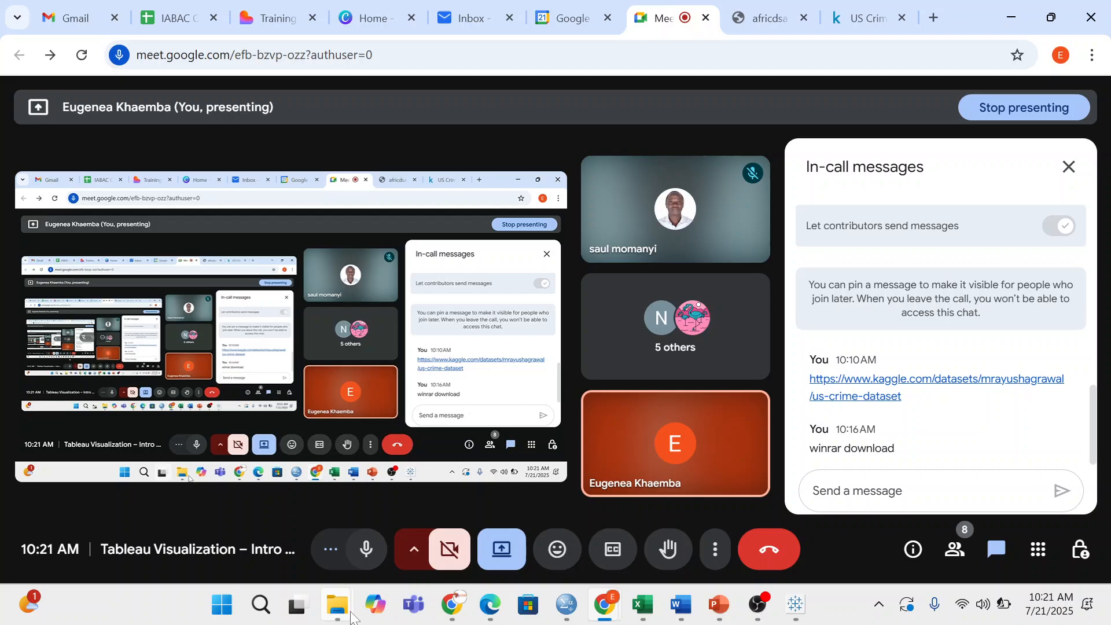
# - Go to Downloads in File Explorer and select the zipped US_Crime_DataSet.csv file
pyautogui.click(350, 615)
pyautogui.click(82, 273)
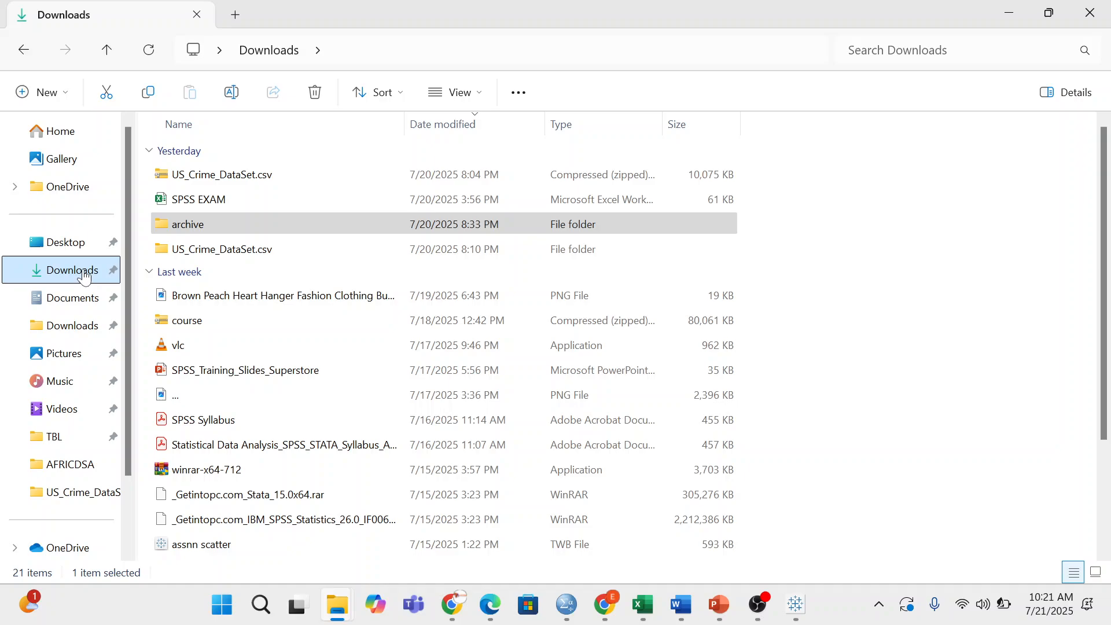
pyautogui.click(237, 184)
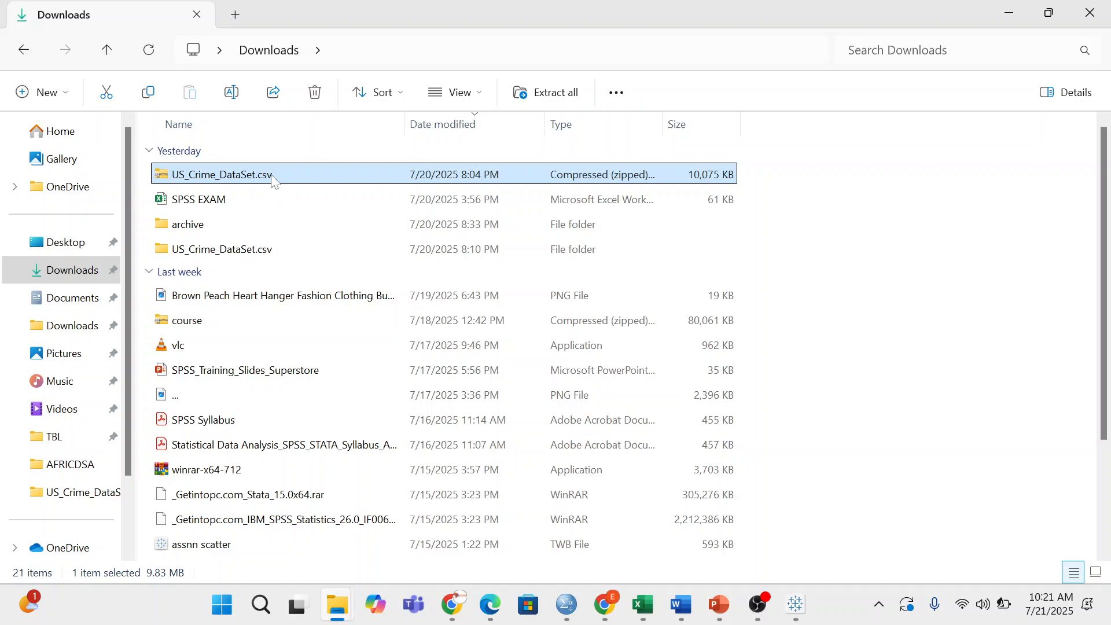
# - Show the WinRAR Extract submenu for the zipped US_Crime_DataSet.csv, then dismiss the menu
pyautogui.rightClick(274, 180)
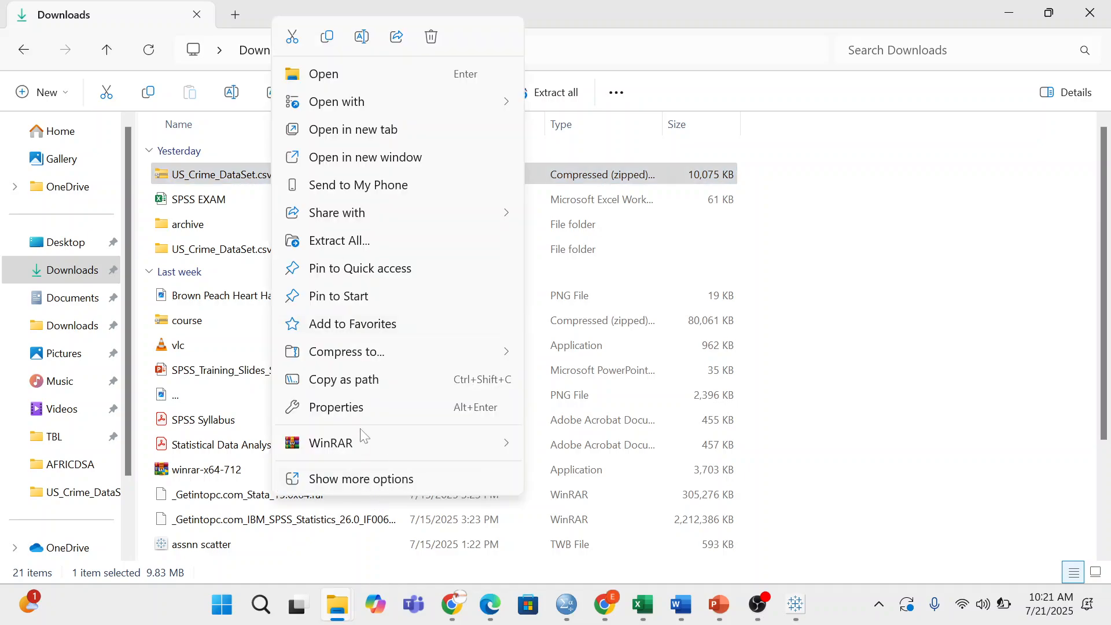
pyautogui.moveTo(367, 439)
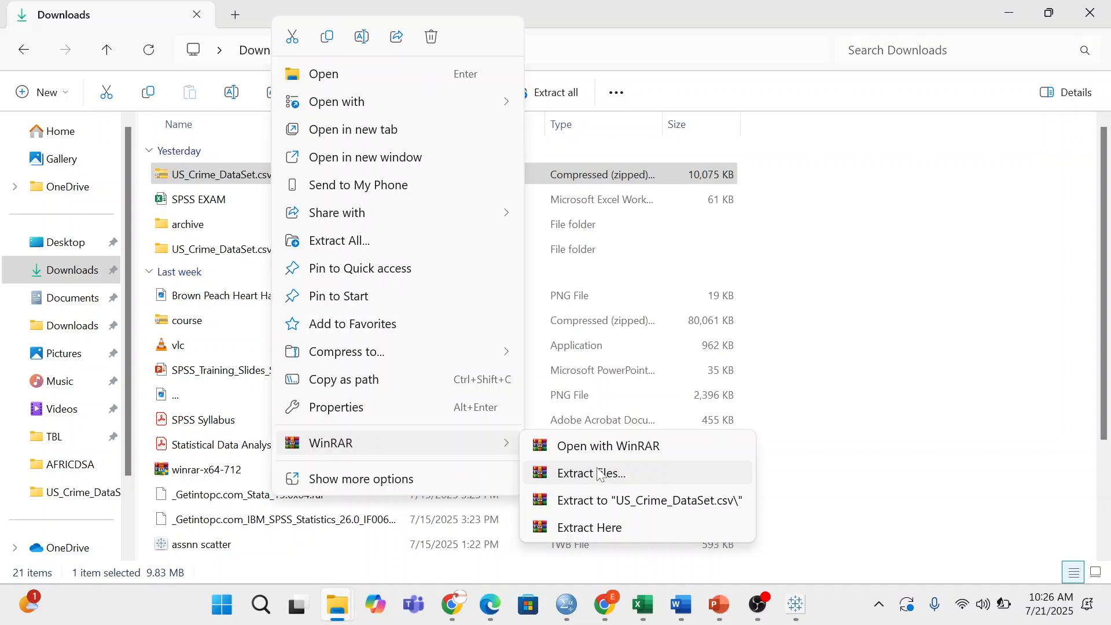
pyautogui.click(599, 473)
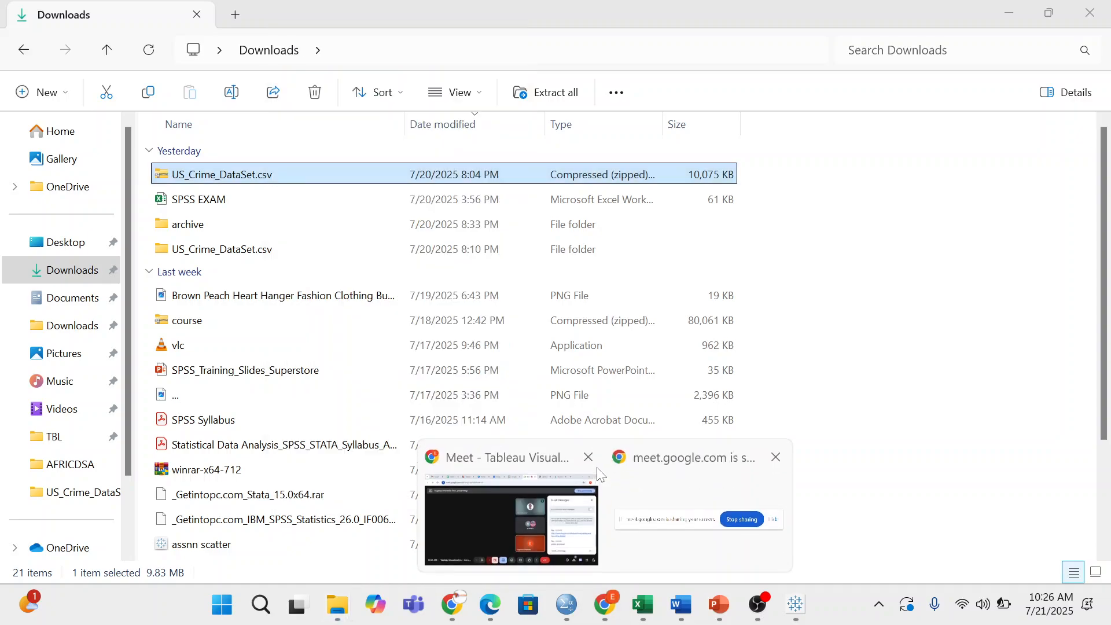
# - Leave File Explorer and return to Tableau Public's Sheet 2 sales-by-category chart
pyautogui.click(599, 473)
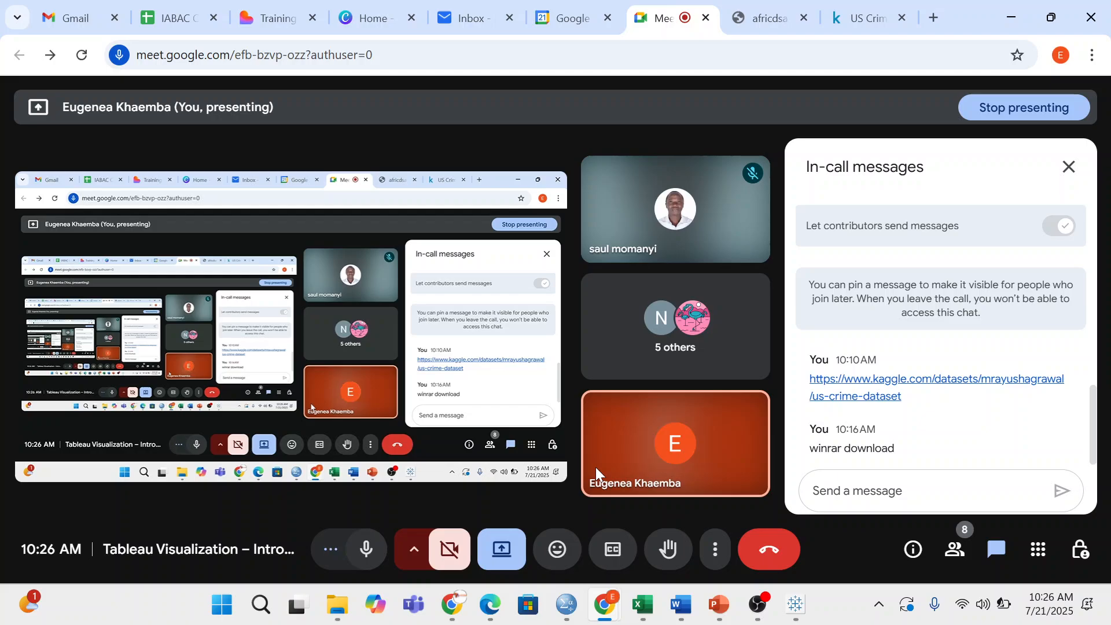
pyautogui.hotkey('alt', 'Tab')
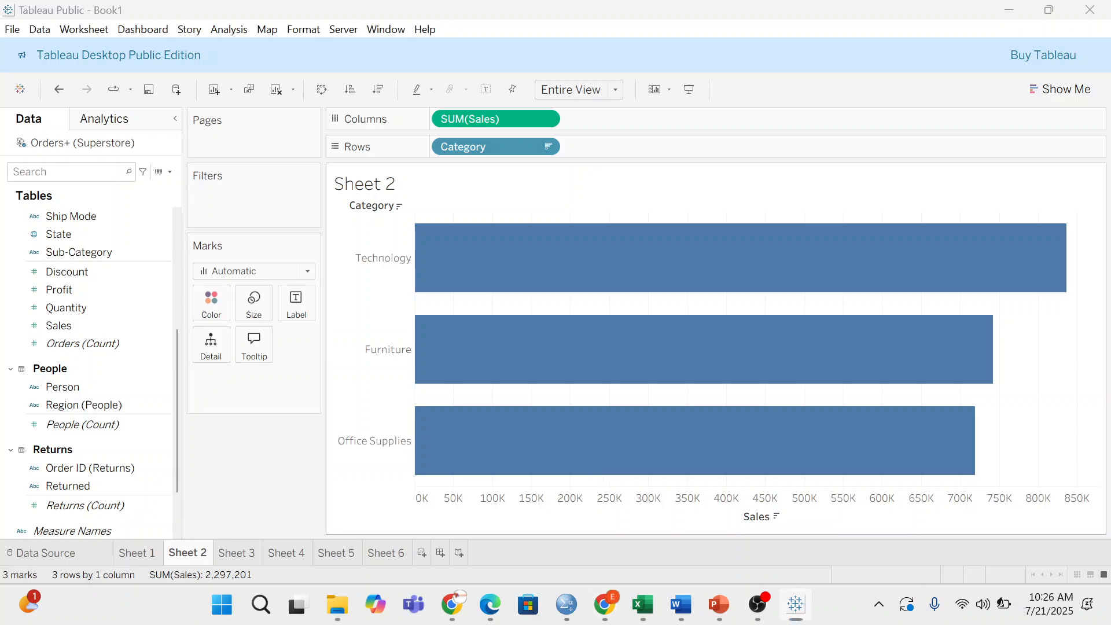
pyautogui.moveTo(604, 604)
pyautogui.click(509, 509)
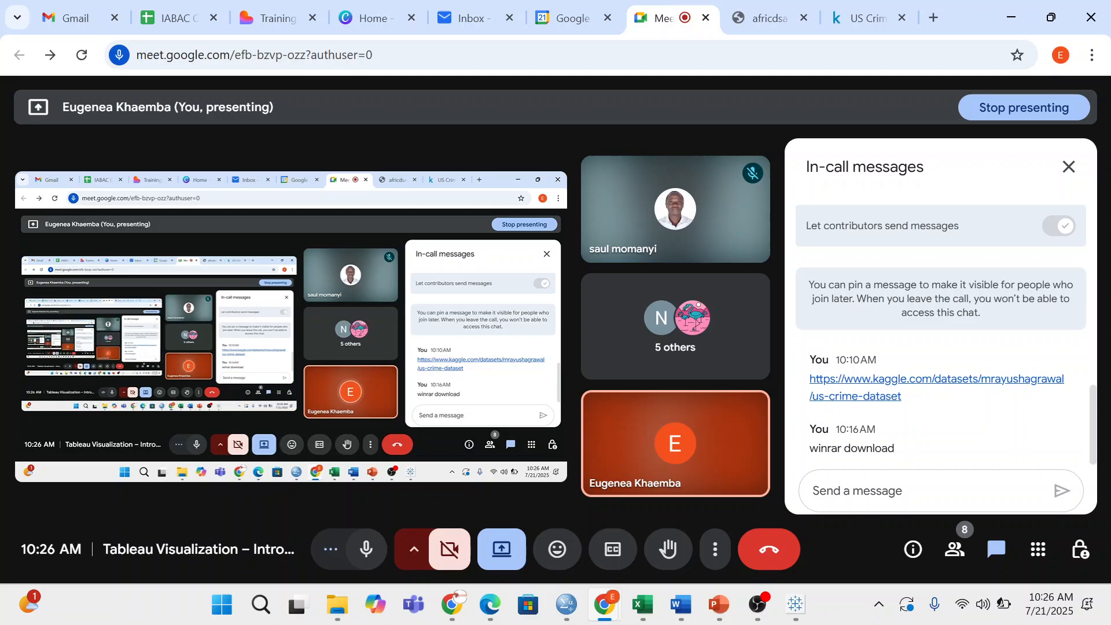
pyautogui.click(795, 604)
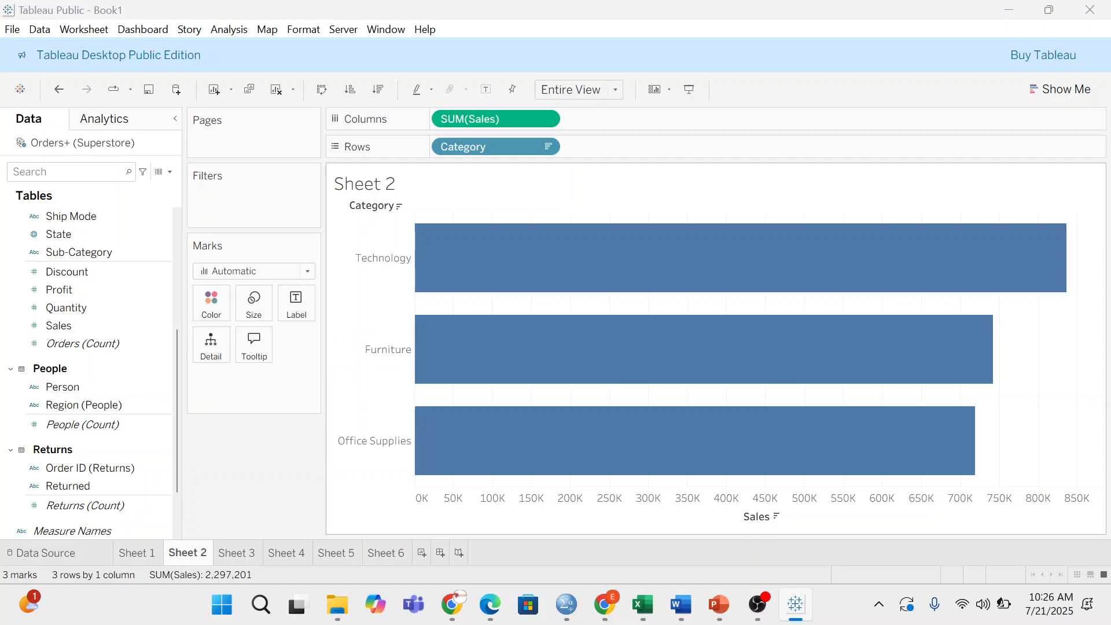
pyautogui.moveTo(604, 604)
pyautogui.click(509, 509)
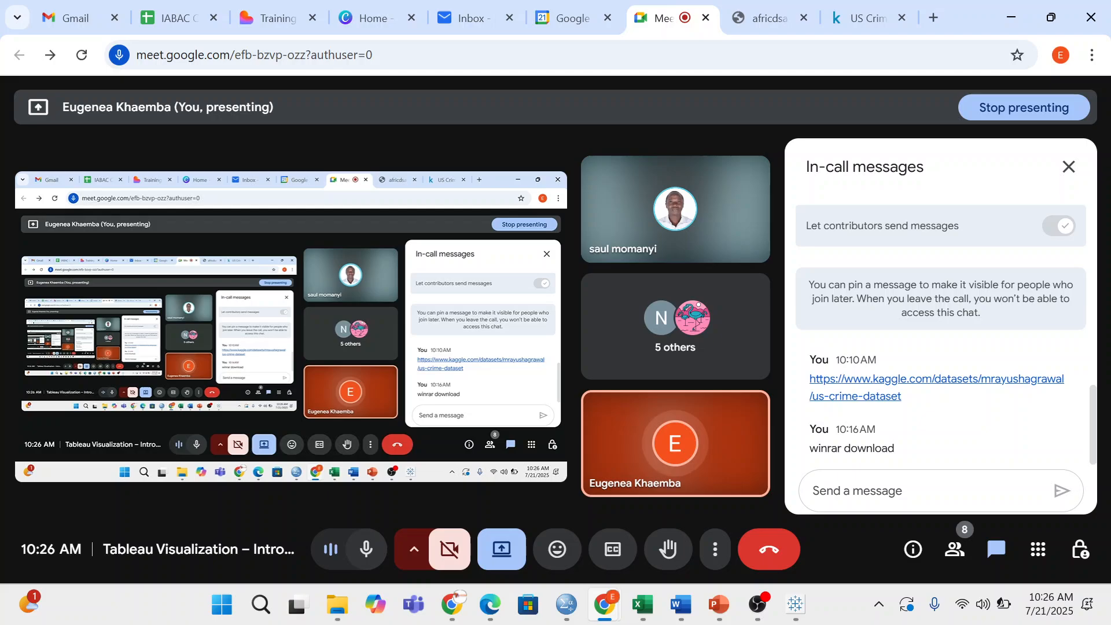
pyautogui.hotkey('alt', 'Tab')
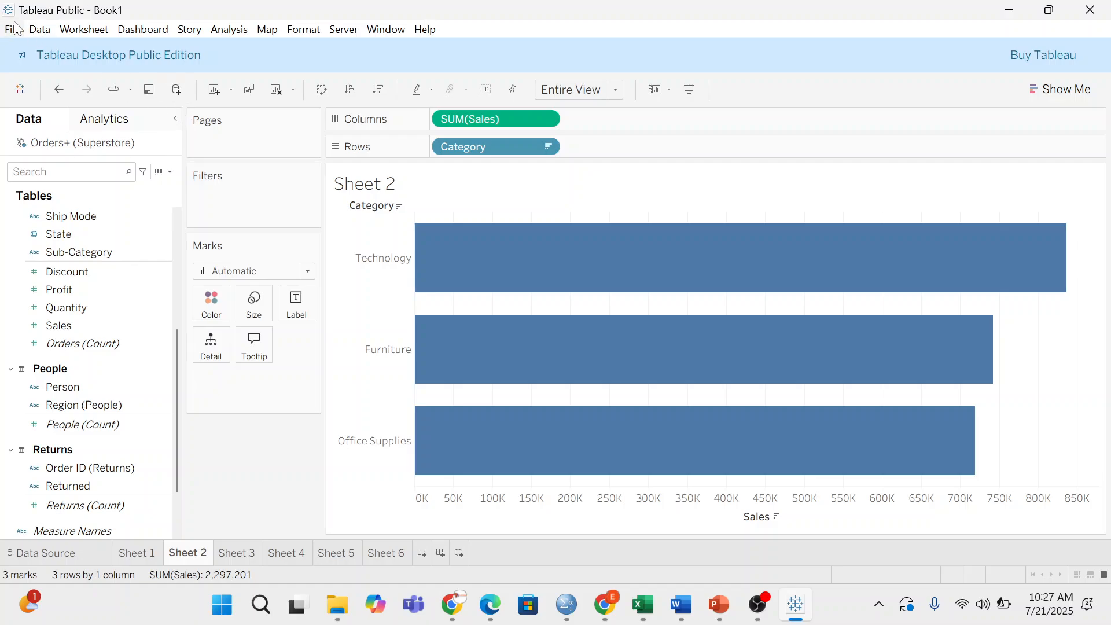
# - Look through the Data and Dashboard menus, then open the Connect pane with New Data Source
pyautogui.click(40, 29)
pyautogui.click(15, 37)
pyautogui.click(40, 29)
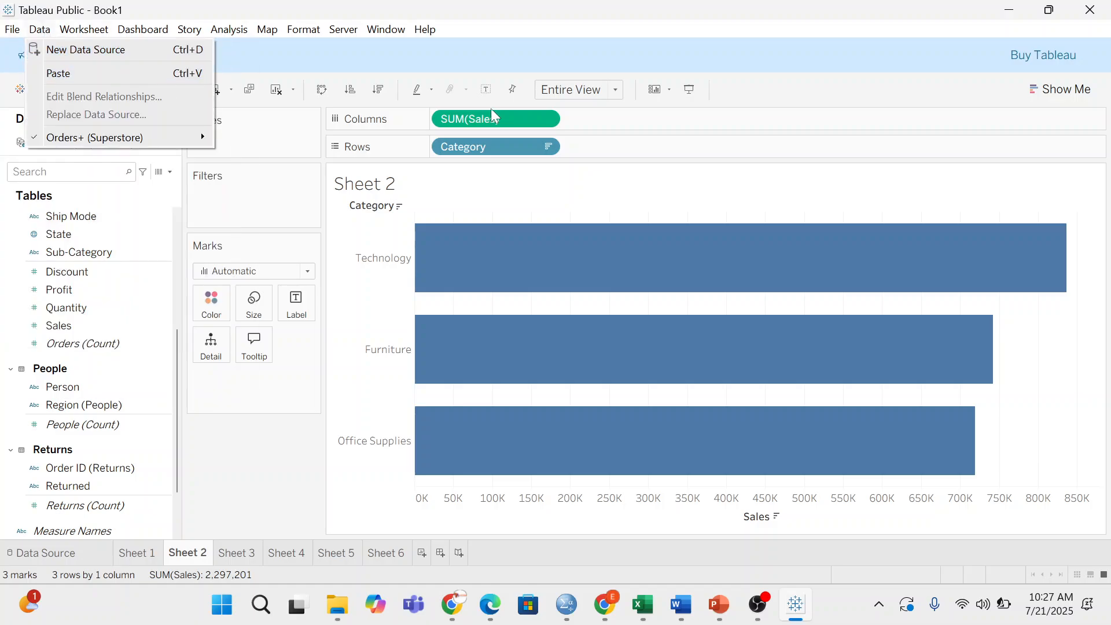
pyautogui.click(143, 29)
pyautogui.click(449, 64)
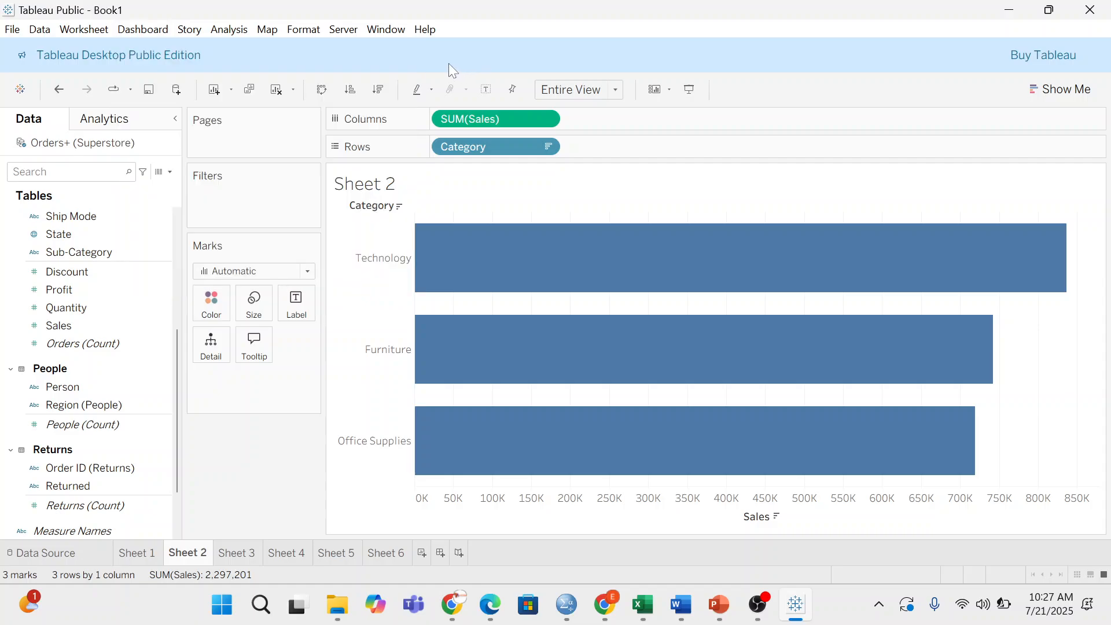
pyautogui.click(40, 29)
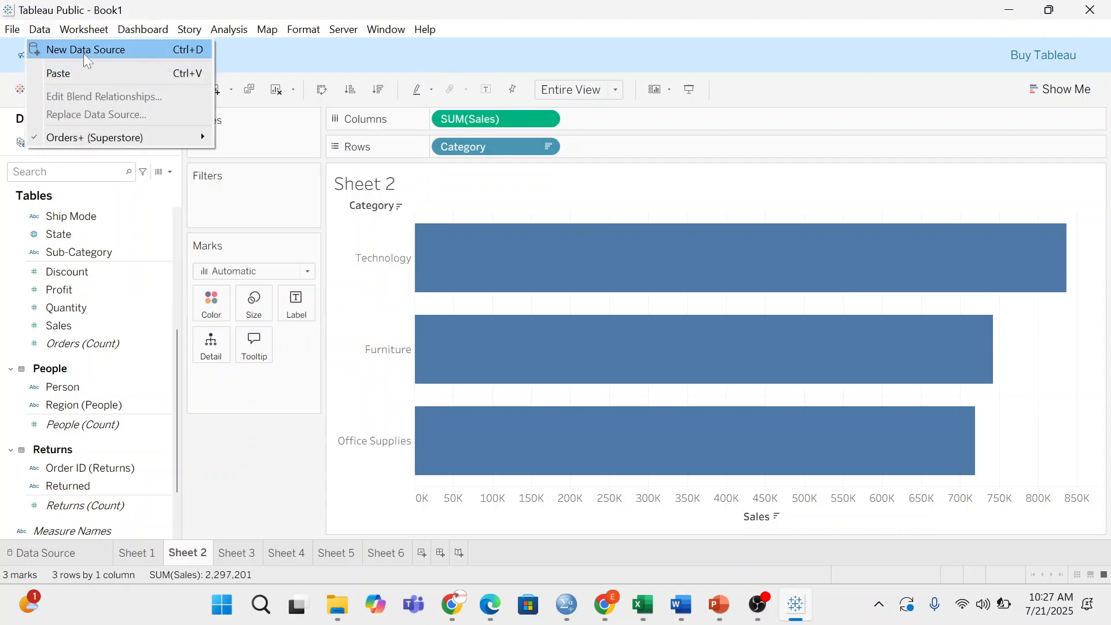
pyautogui.click(322, 44)
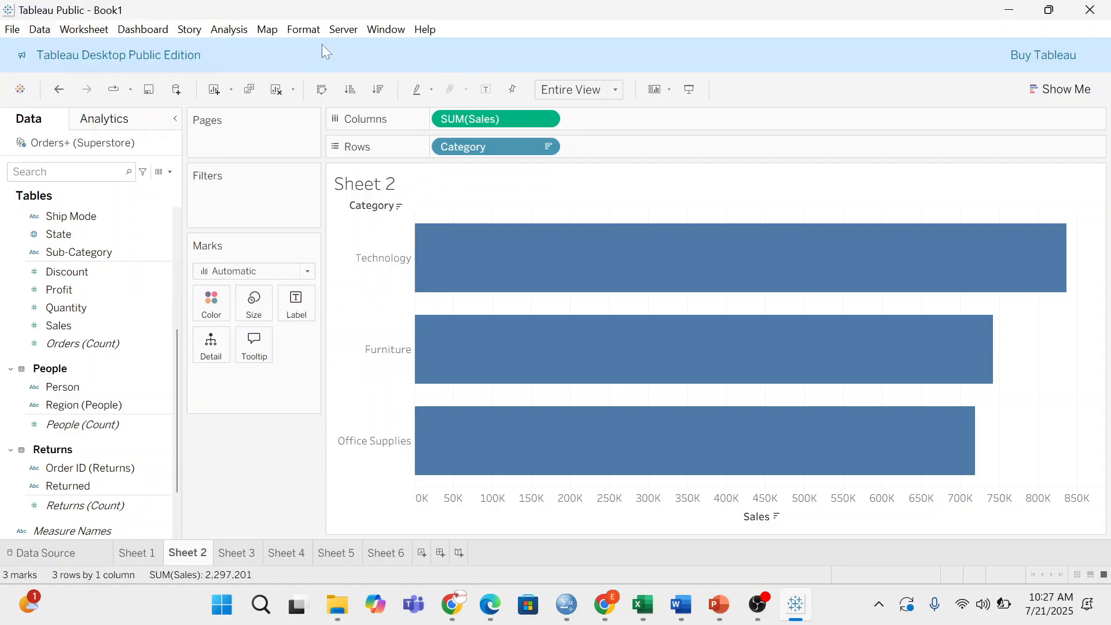
pyautogui.click(176, 91)
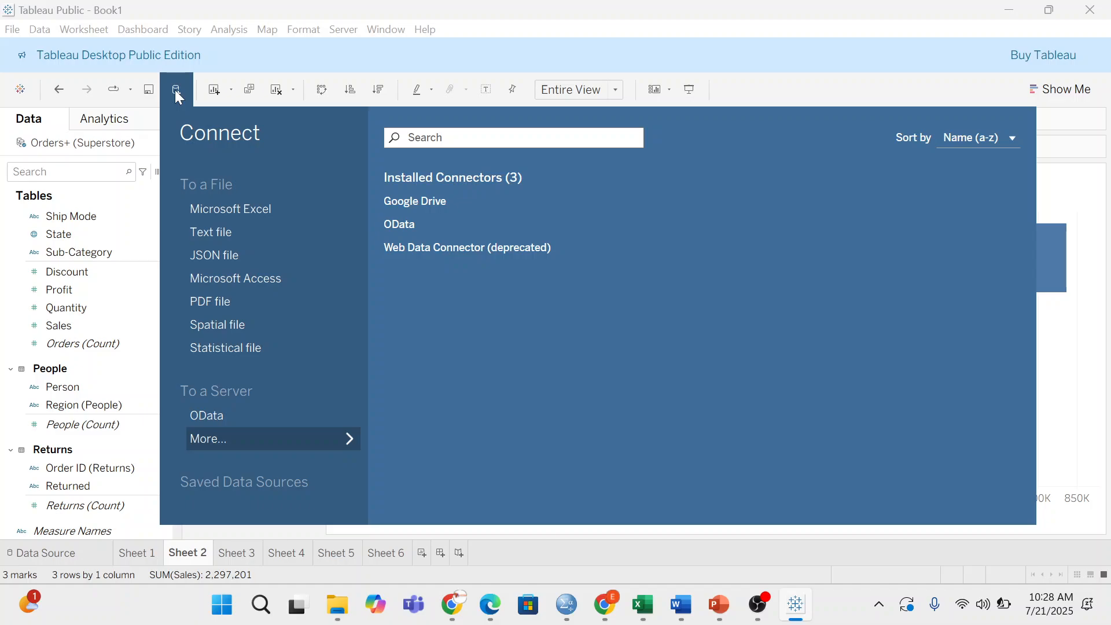
# - Connect a Text file source: Downloads > US_Crime_DataSet.csv folder > US_Crime_DataSet
pyautogui.click(249, 234)
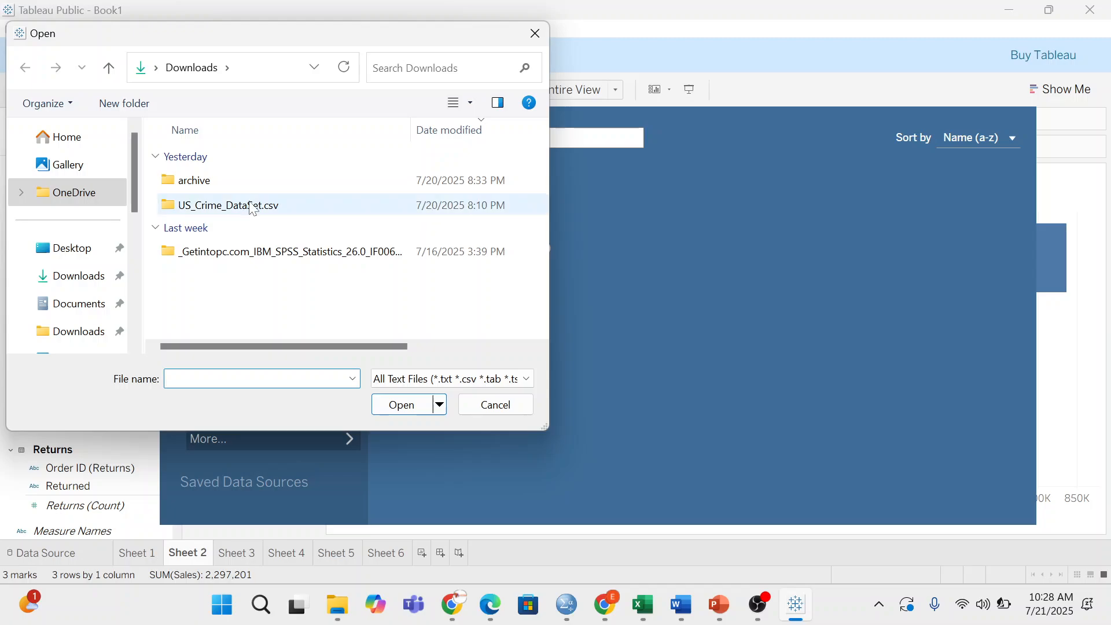
pyautogui.click(248, 190)
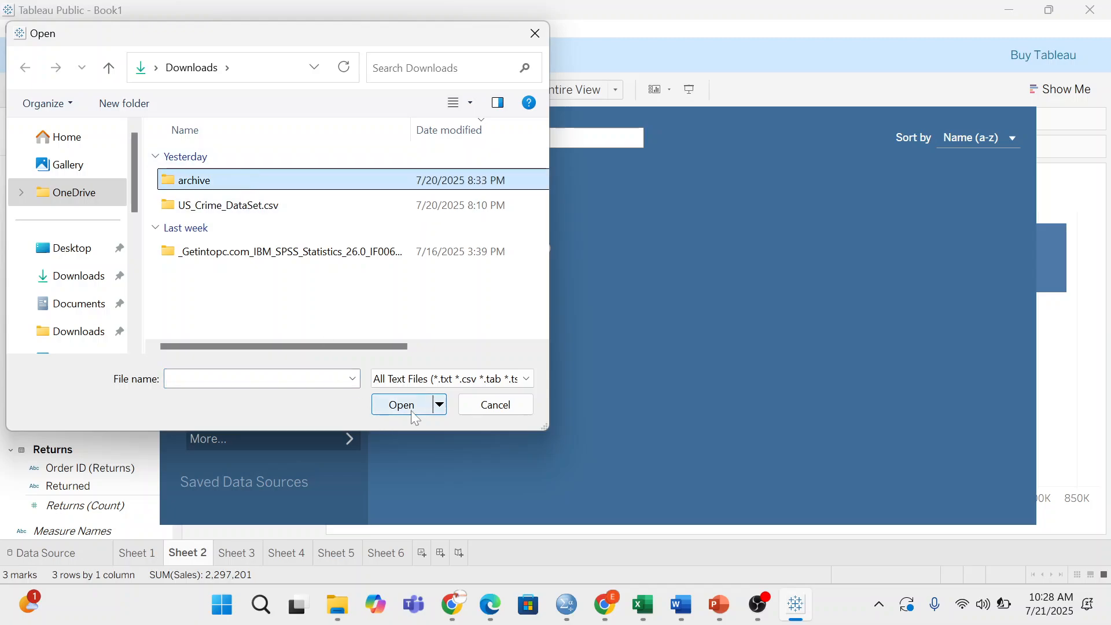
pyautogui.click(258, 218)
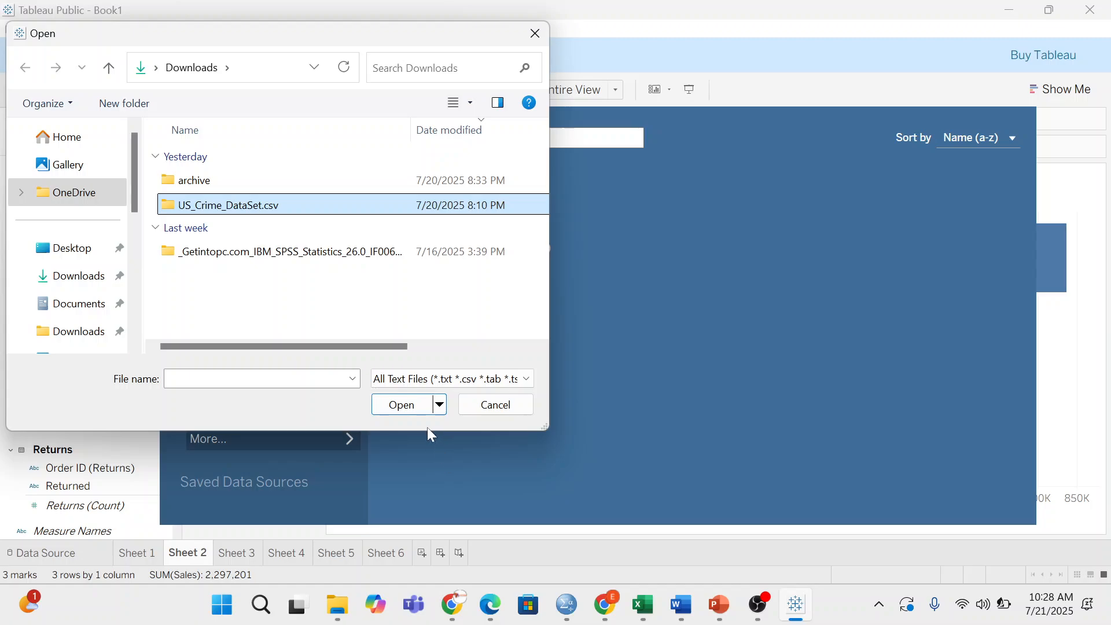
pyautogui.click(398, 405)
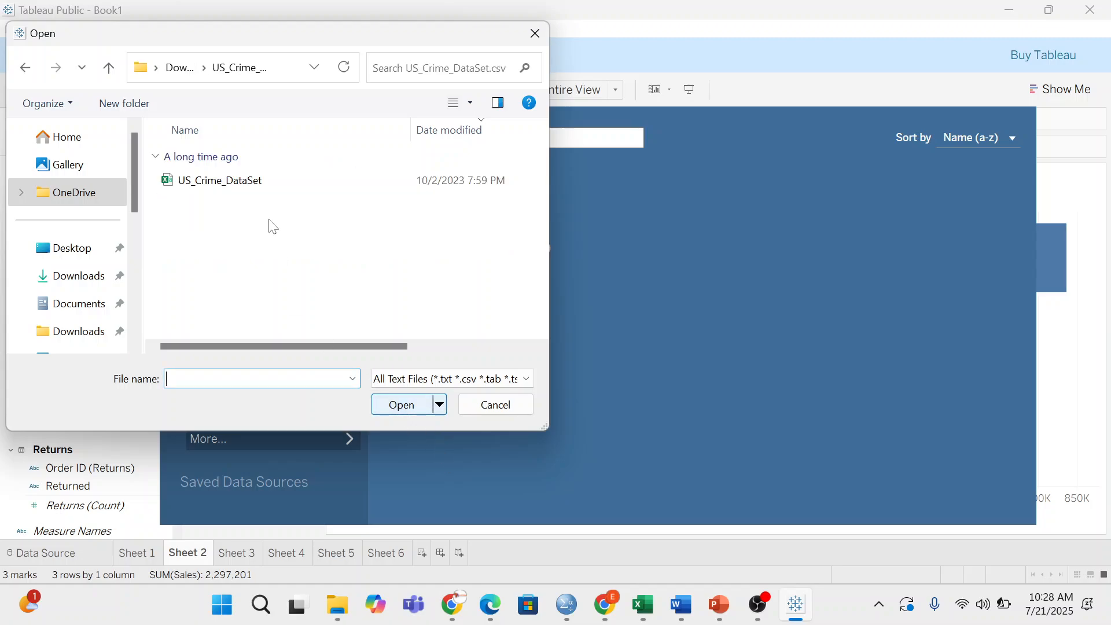
pyautogui.click(282, 183)
pyautogui.click(399, 405)
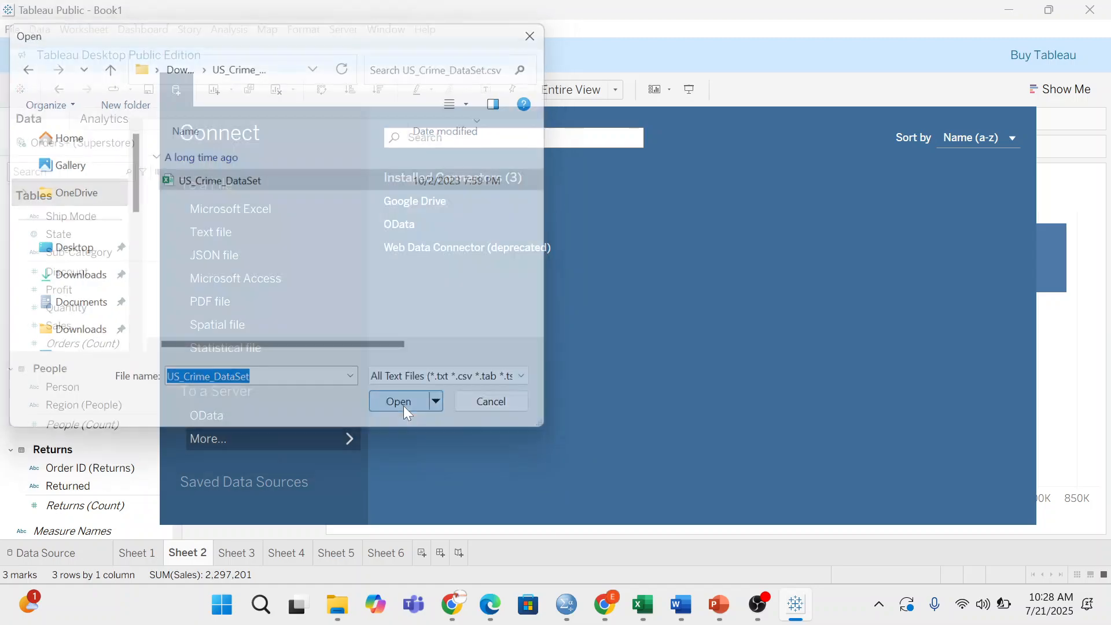
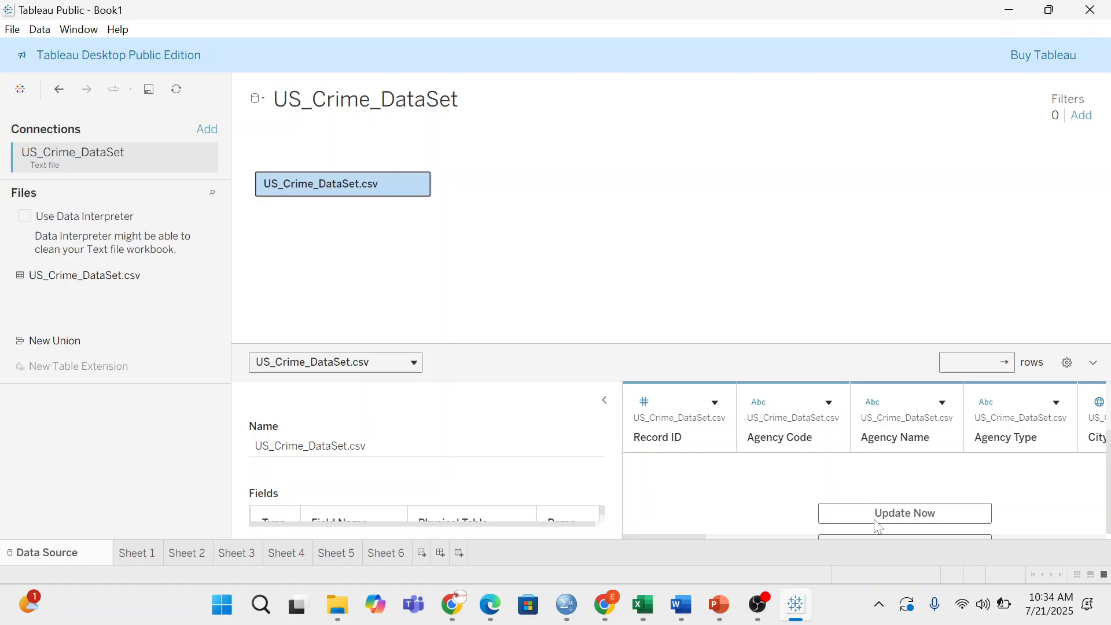
# - Load the US_Crime_DataSet.csv preview grid showing 24 fields and 638454 rows
pyautogui.click(928, 506)
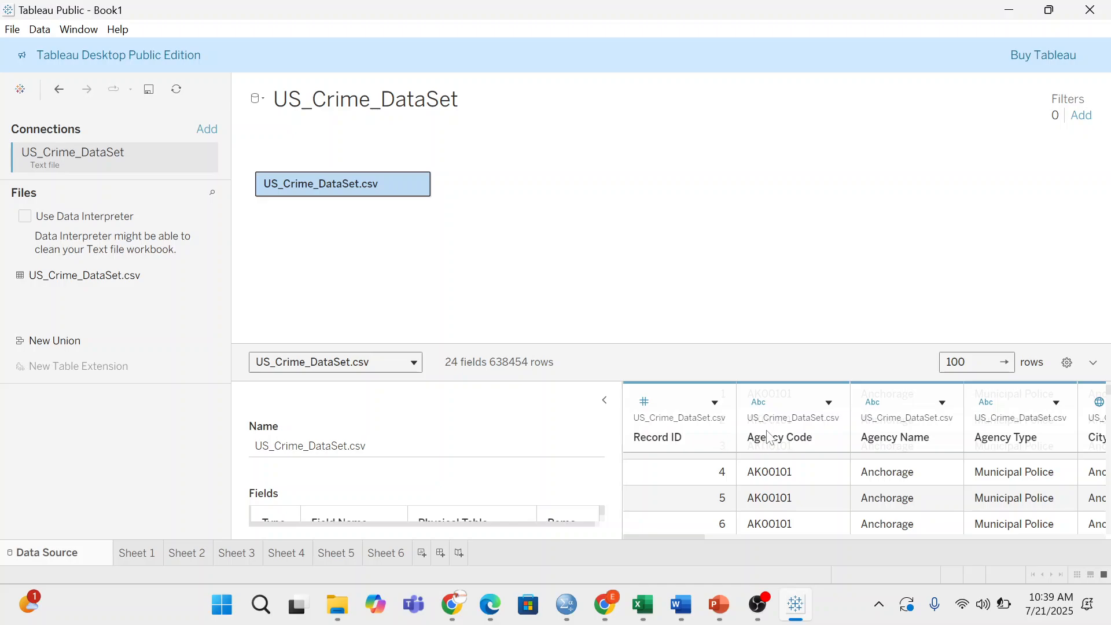
pyautogui.scroll(-3, 908, 489)
pyautogui.scroll(-2, 983, 394)
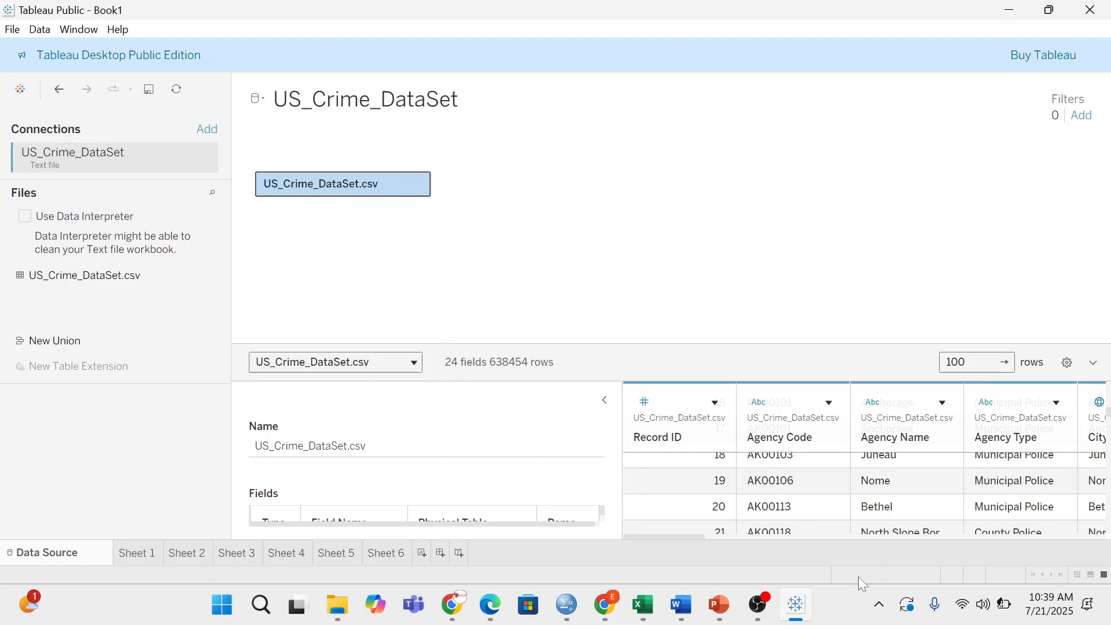
pyautogui.scroll(-3, 809, 497)
pyautogui.scroll(-4, 806, 489)
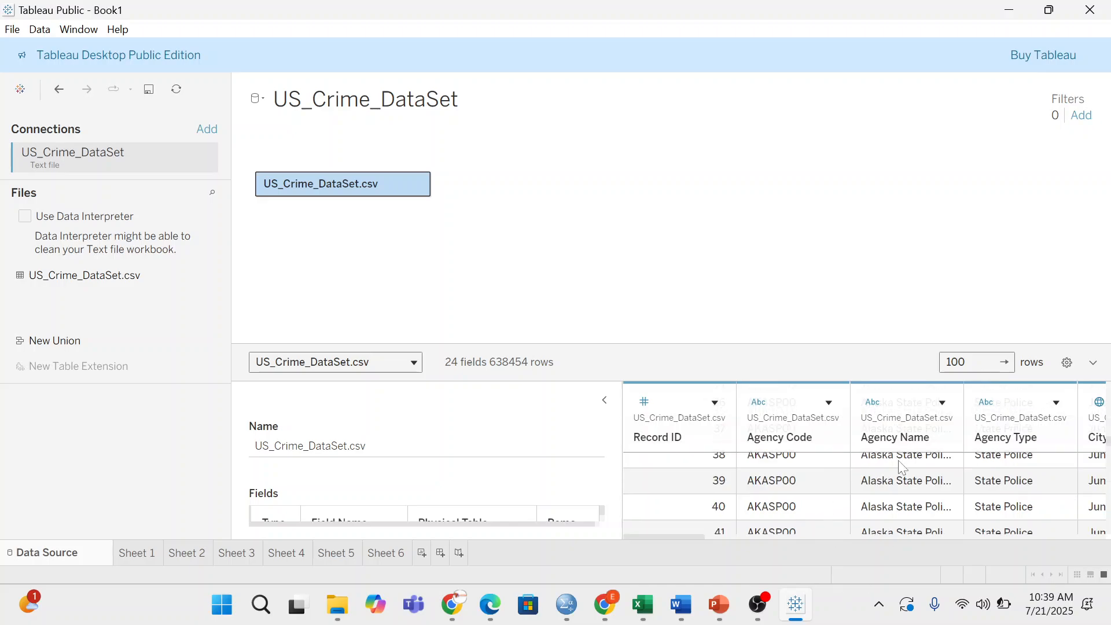
pyautogui.scroll(-20, 856, 517)
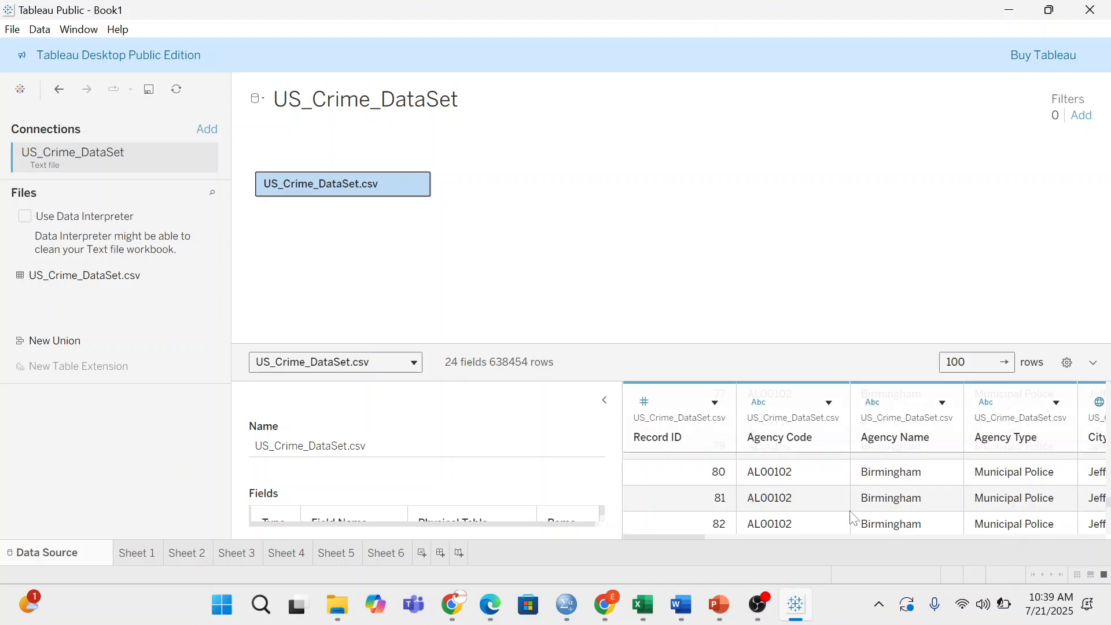
pyautogui.scroll(4, 876, 487)
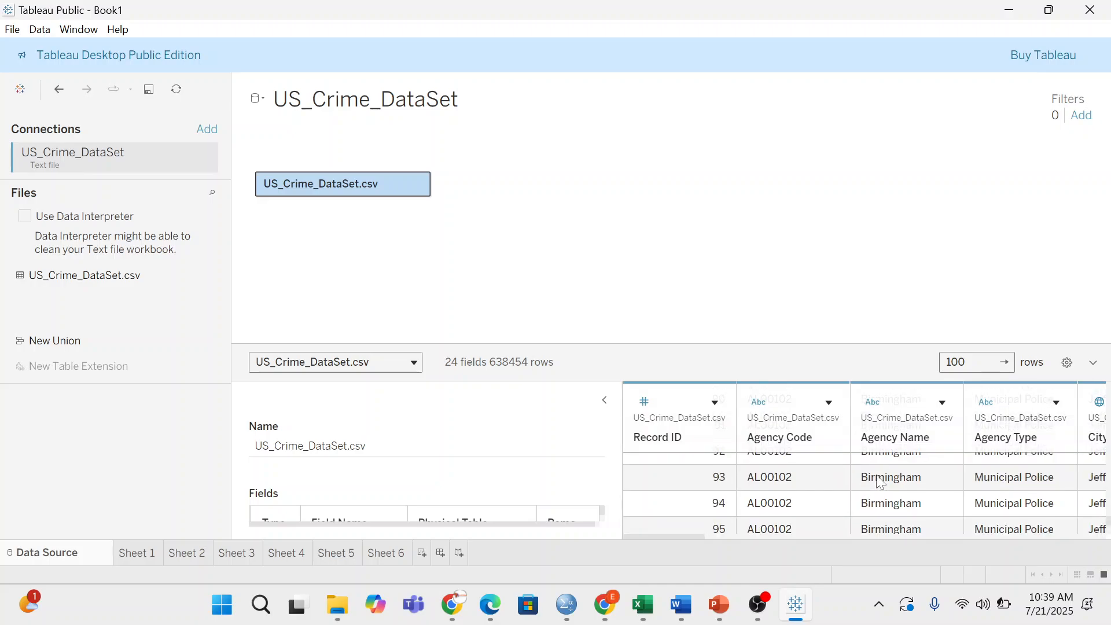
pyautogui.scroll(11, 876, 487)
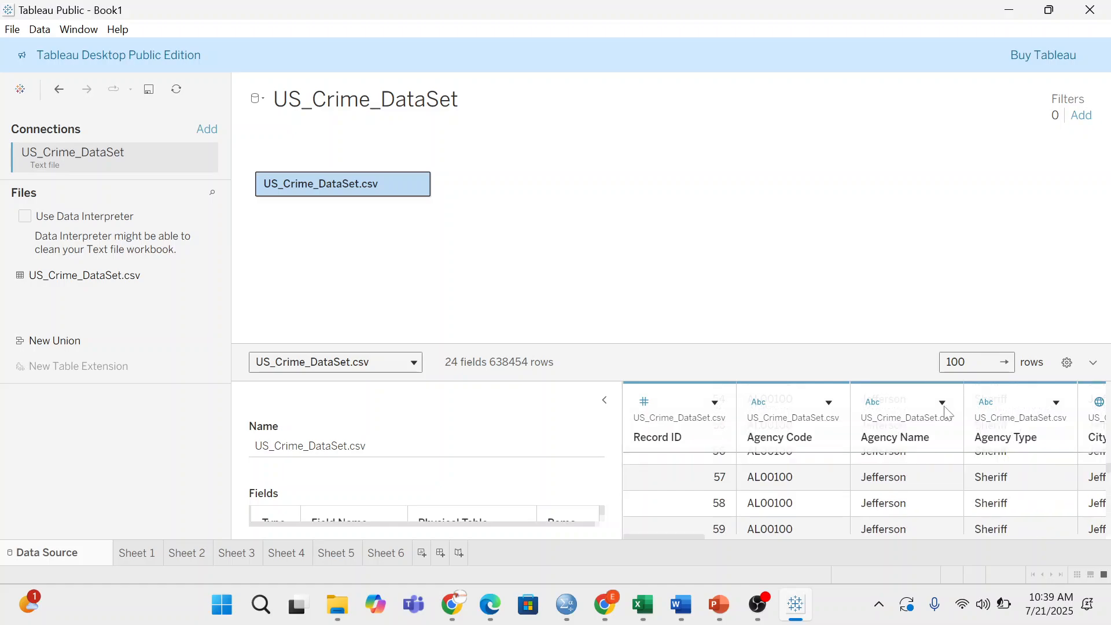
pyautogui.scroll(4, 1004, 359)
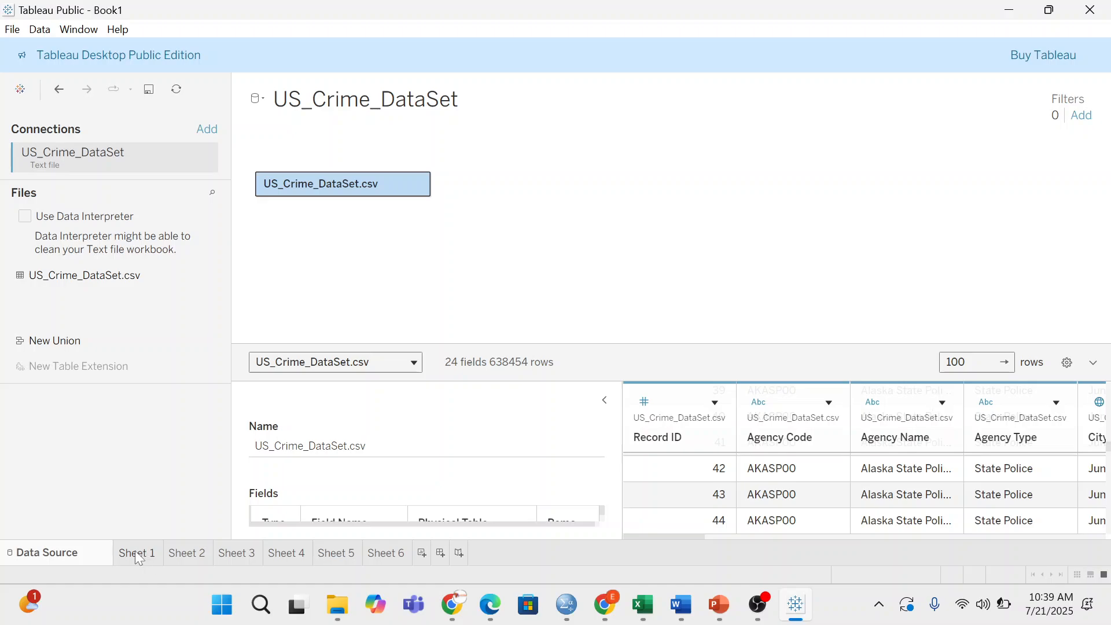
# - Go to Sheet 1 and let Tableau prepare the US_Crime_DataSet data
pyautogui.moveTo(136, 554)
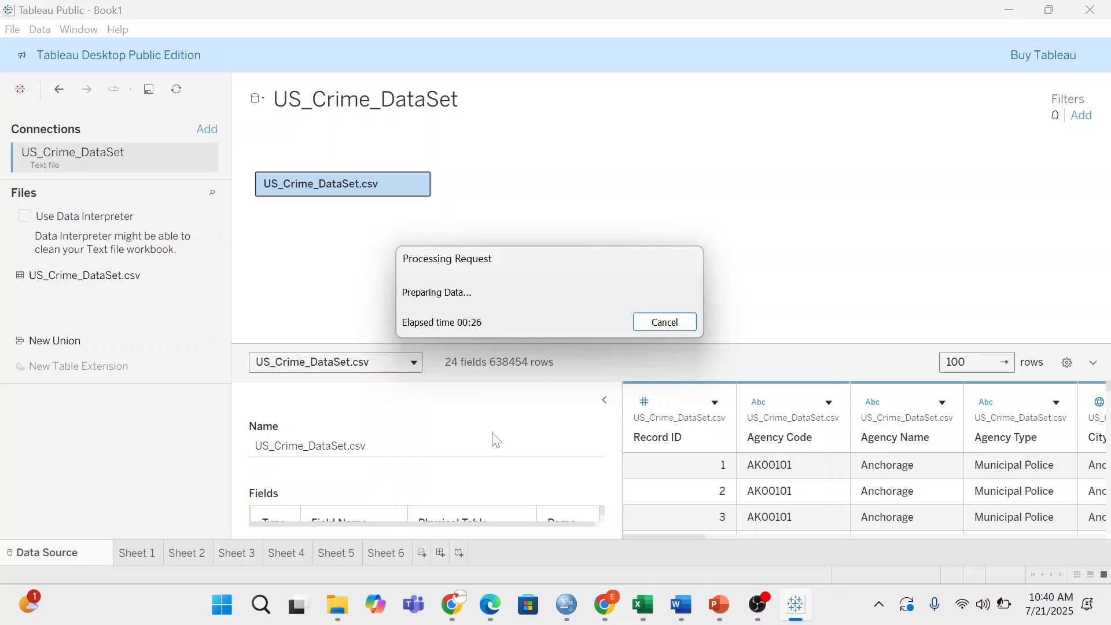
# - Glance at Windows Quick Settings, then dismiss it and return to Tableau's Sheet 1
pyautogui.press('super+a')
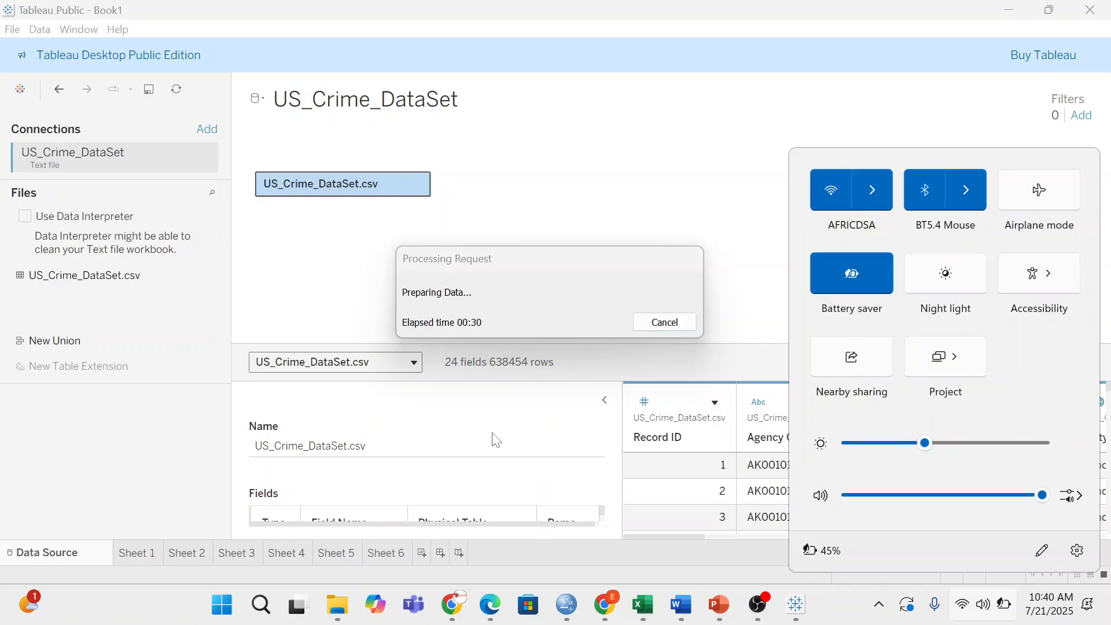
pyautogui.click(496, 440)
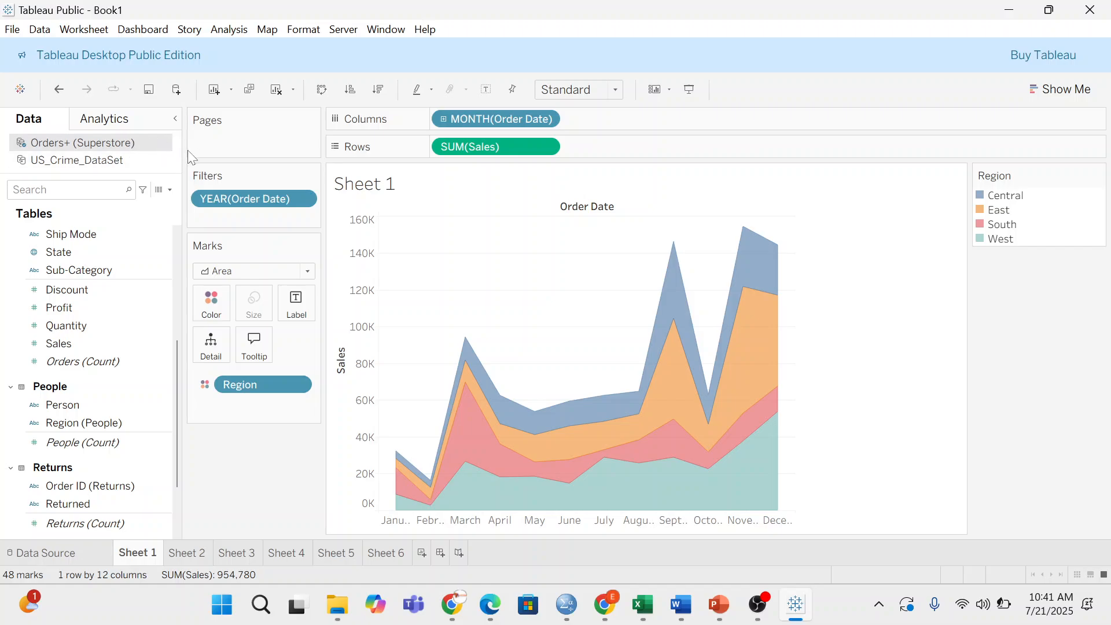
# - Make US_Crime_DataSet the active data source so its crime fields are listed
pyautogui.click(109, 164)
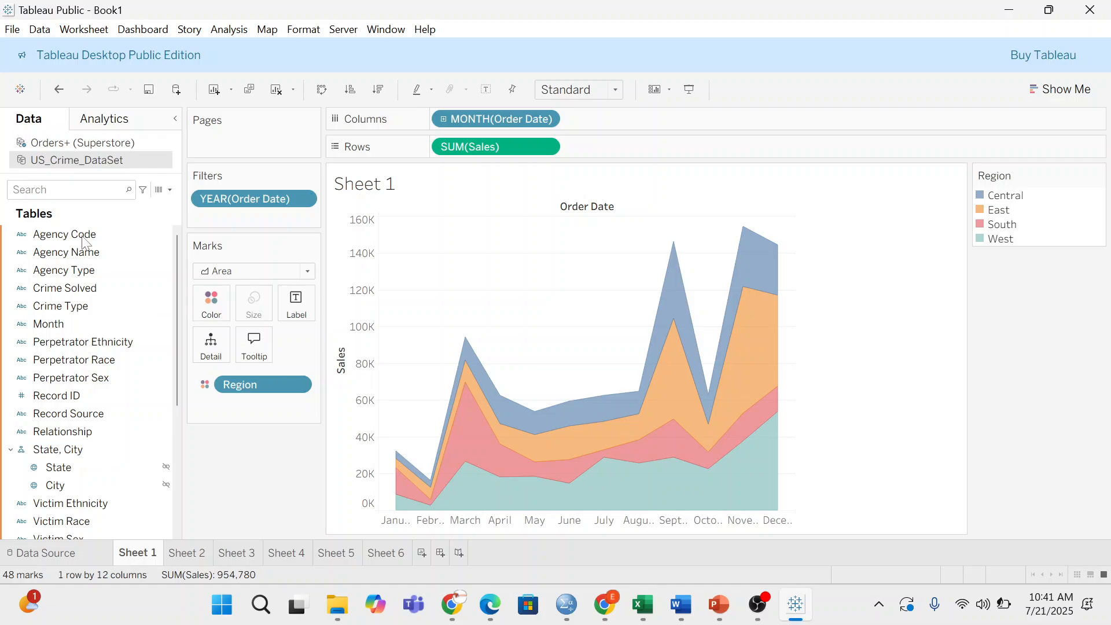
pyautogui.click(61, 234)
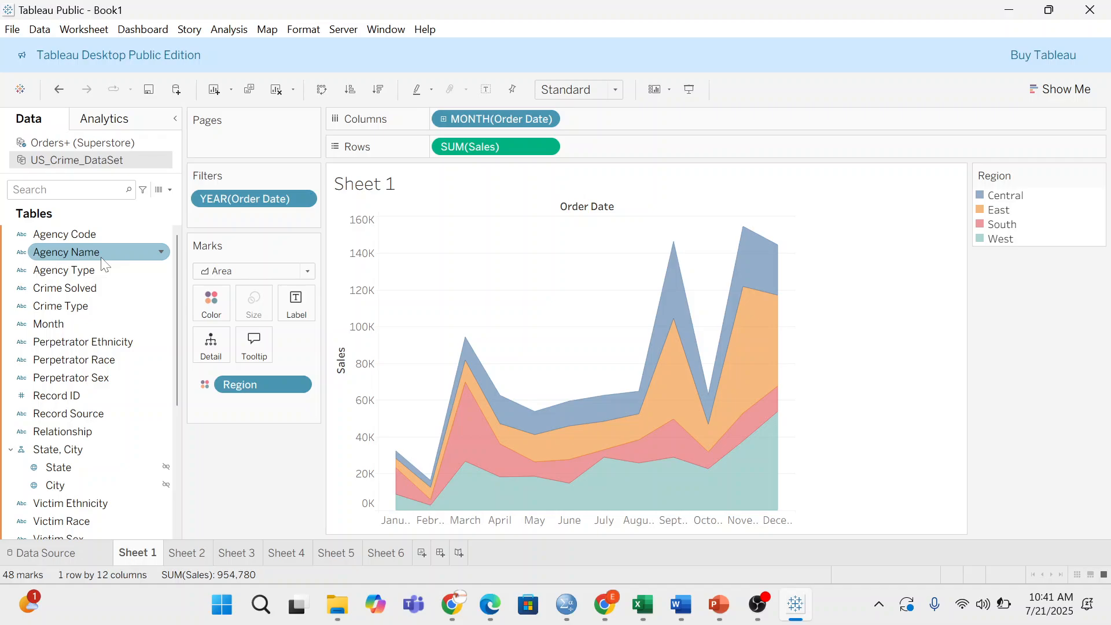
pyautogui.scroll(-4, 94, 323)
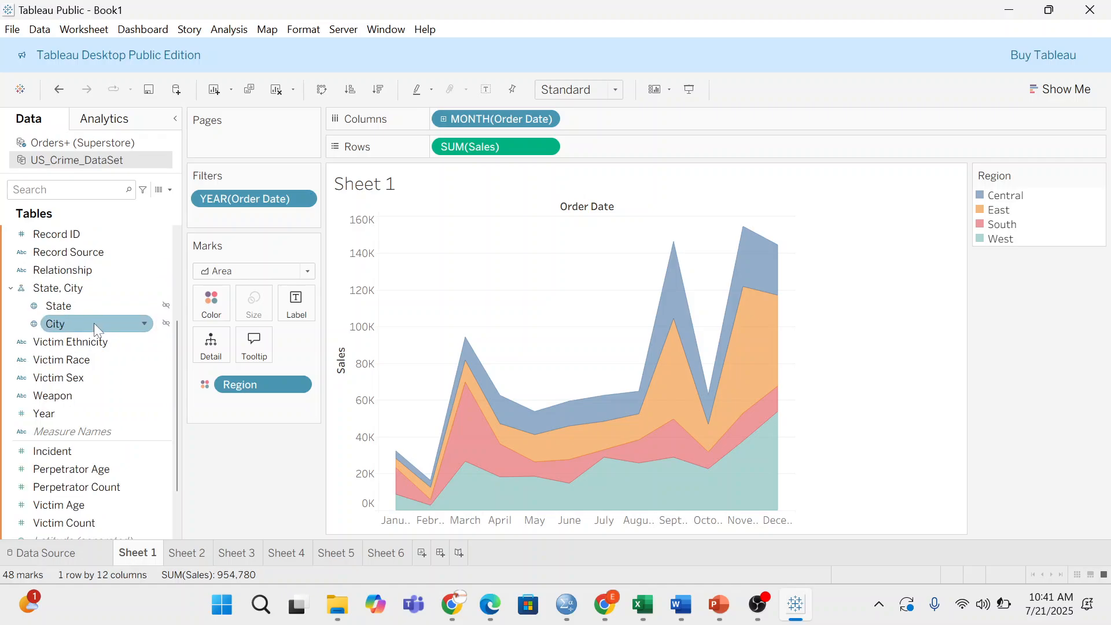
pyautogui.scroll(4, 129, 363)
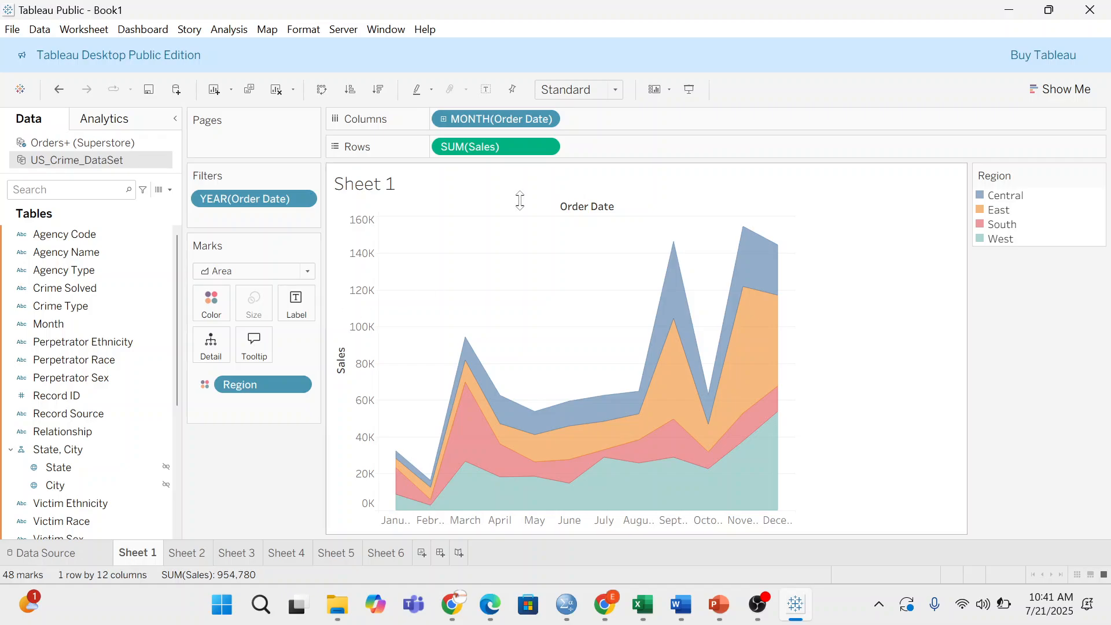
pyautogui.moveTo(674, 240)
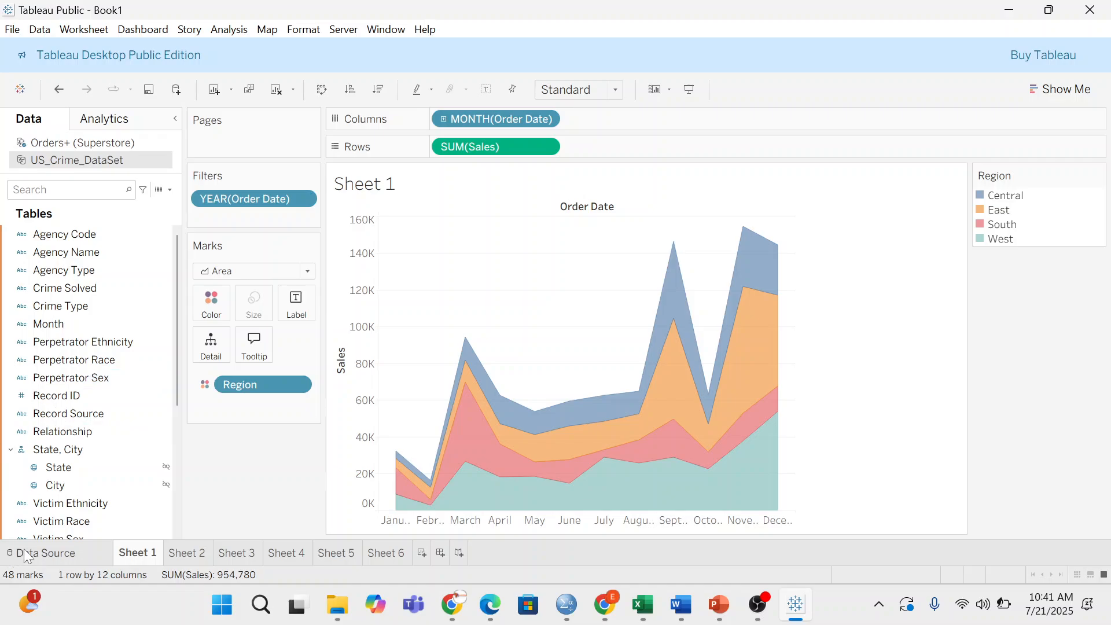
# - On the Data Source page, open Edit Data Source Filters for US_Crime_DataSet
pyautogui.click(49, 553)
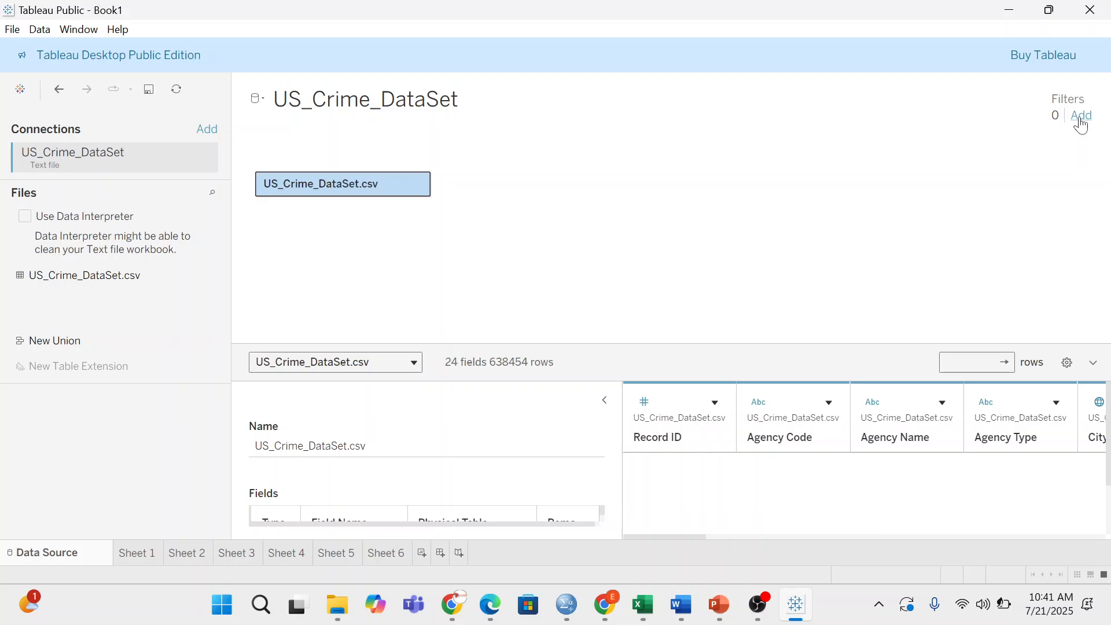
pyautogui.click(1081, 121)
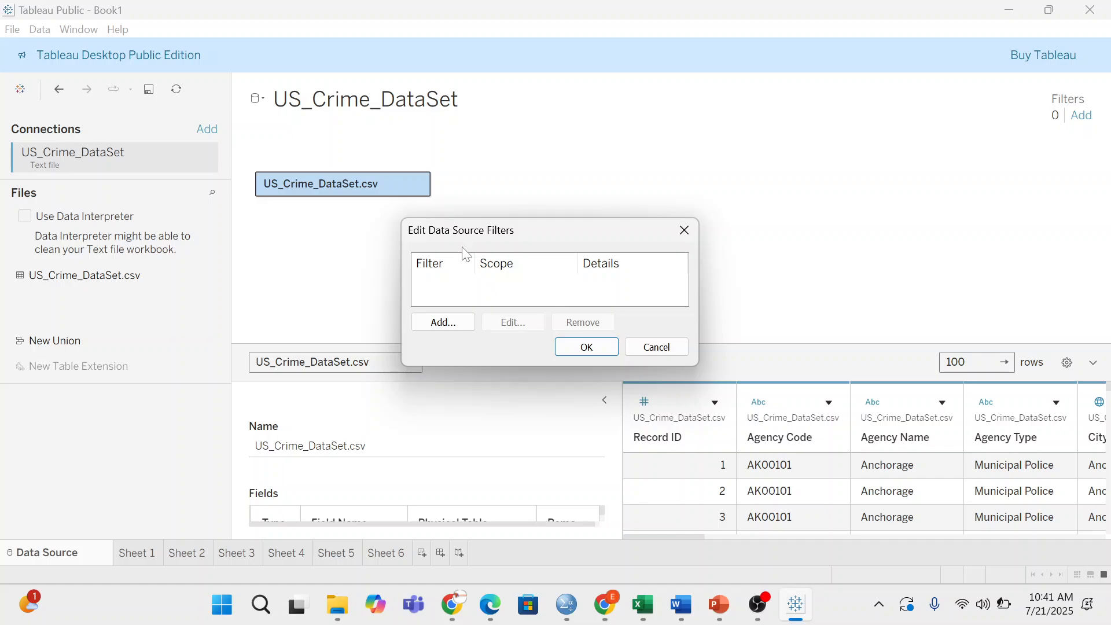
# - Add a new data source filter on the Record ID field
pyautogui.click(444, 324)
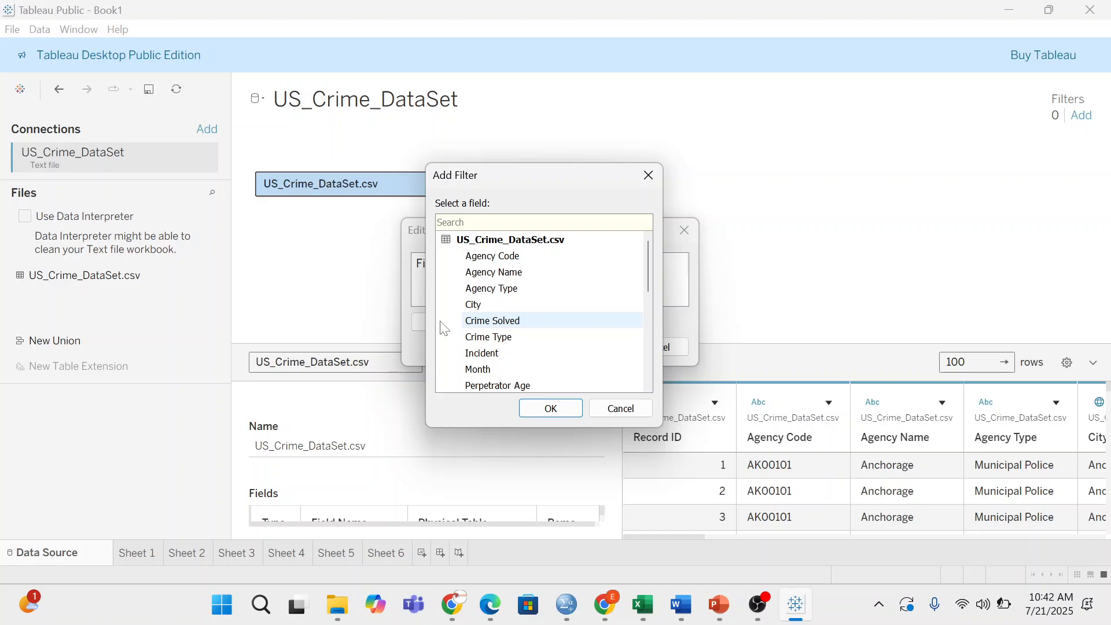
pyautogui.scroll(-3, 502, 331)
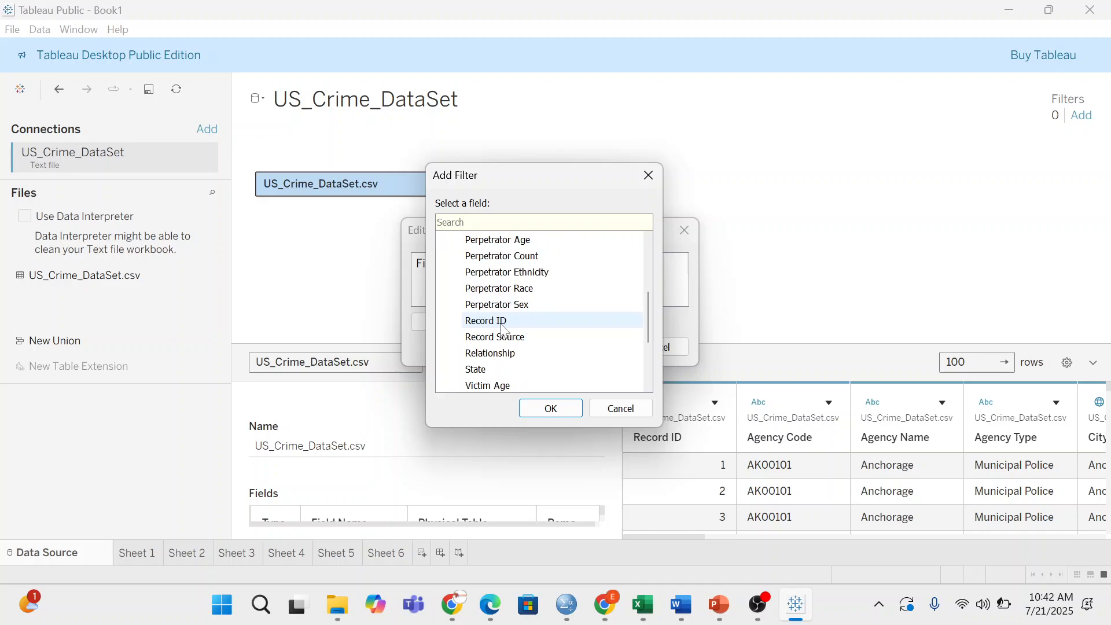
pyautogui.doubleClick(502, 321)
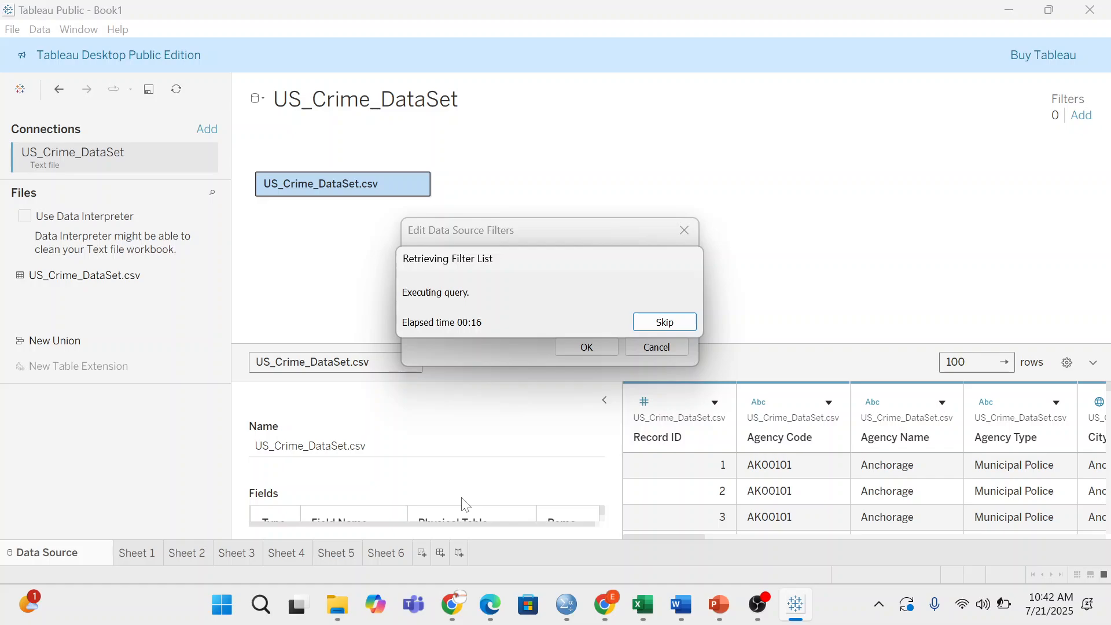
# - Skip the value list and give the Record ID filter a custom value list of 100
pyautogui.click(665, 324)
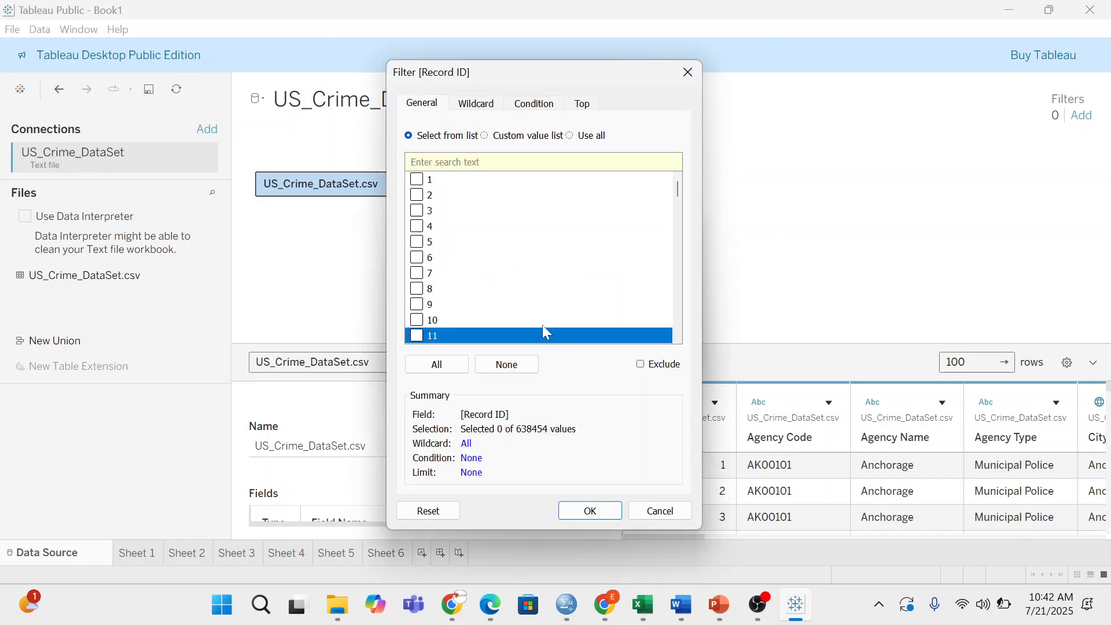
pyautogui.scroll(-2, 433, 321)
pyautogui.scroll(-1, 472, 198)
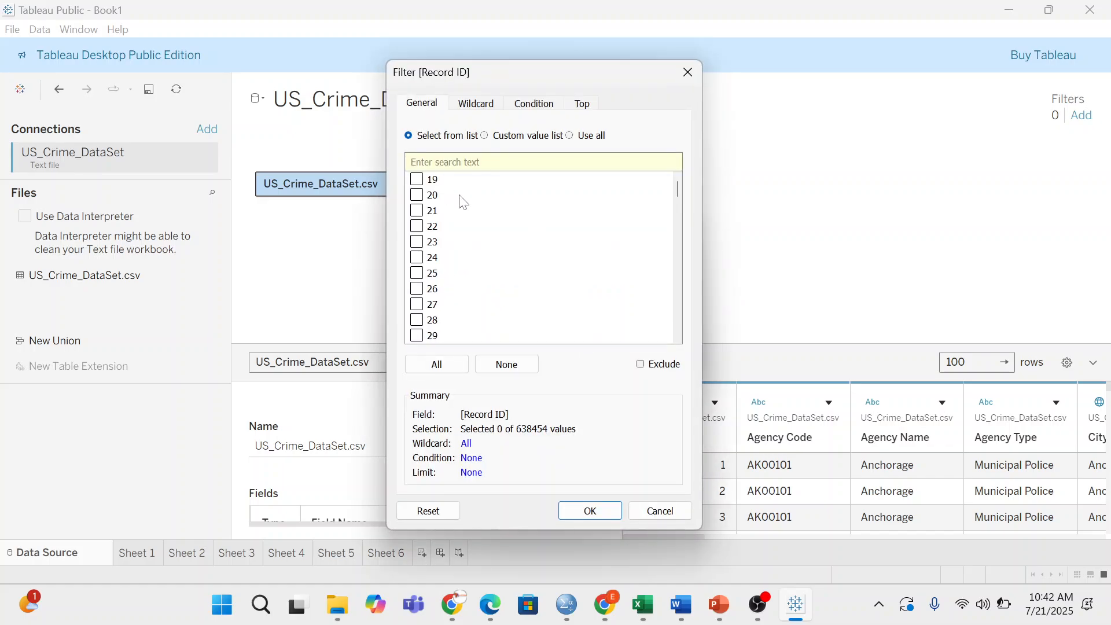
pyautogui.scroll(3, 474, 189)
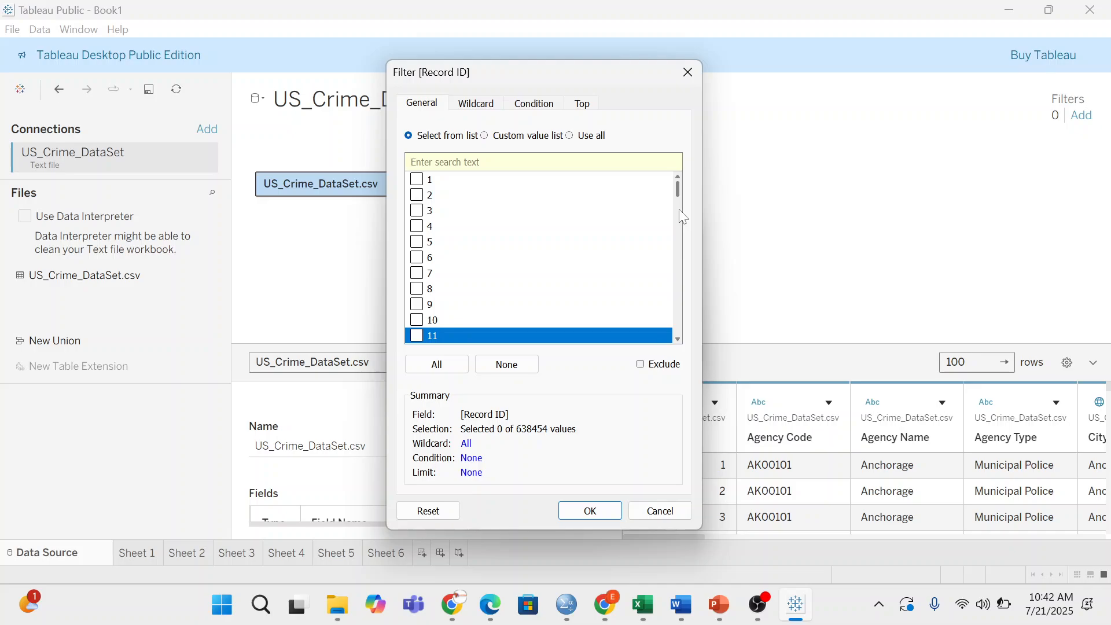
pyautogui.moveTo(678, 186); pyautogui.dragTo(682, 349)
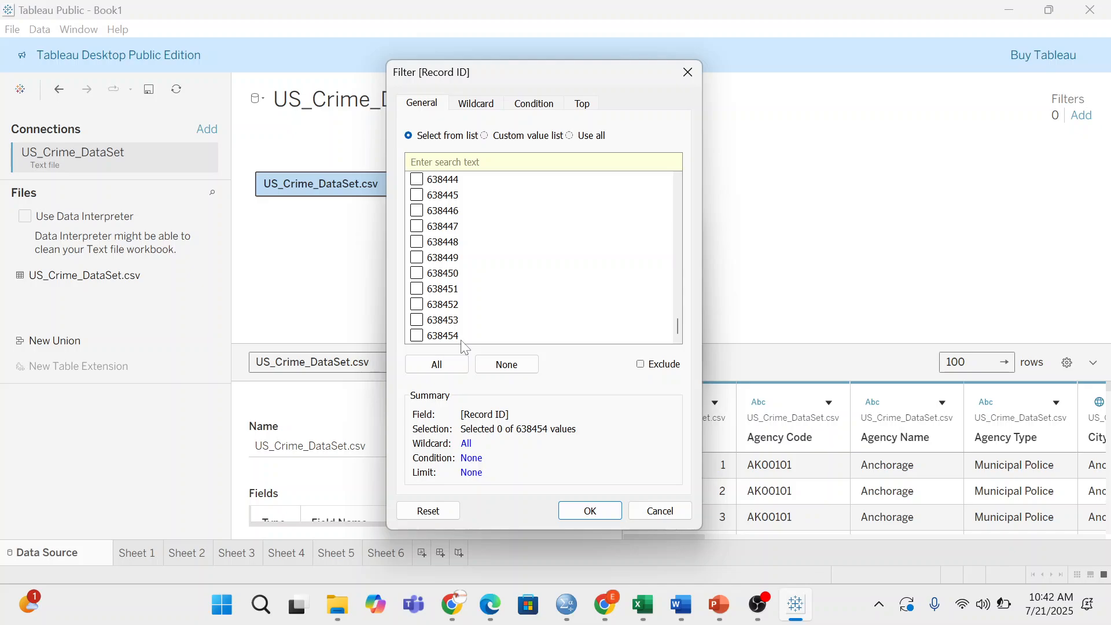
pyautogui.scroll(10, 533, 202)
pyautogui.scroll(10, 524, 194)
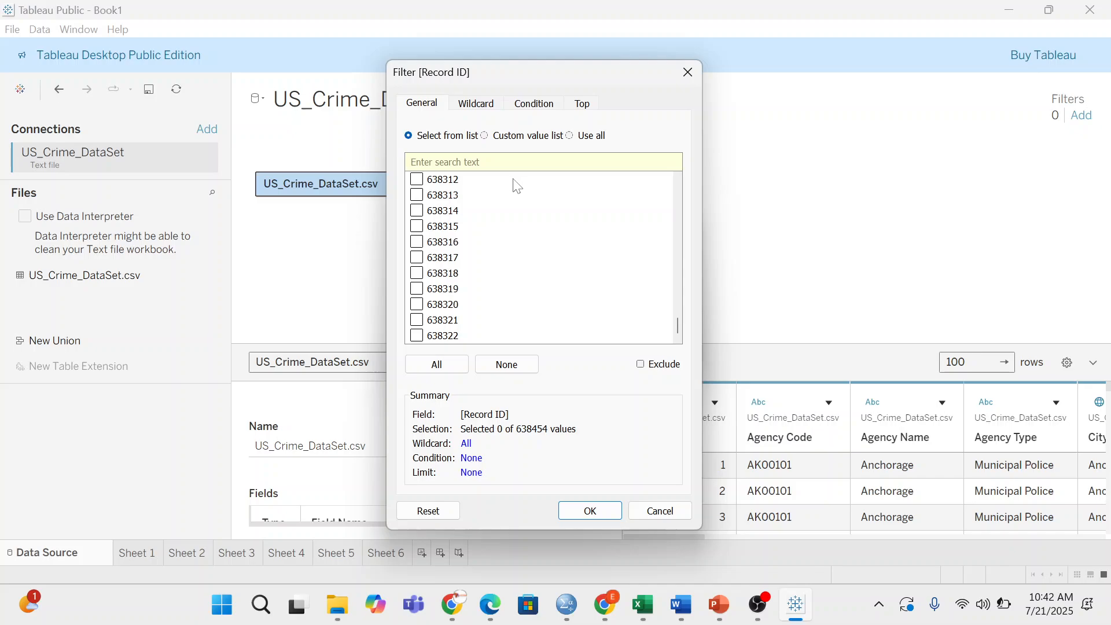
pyautogui.click(485, 137)
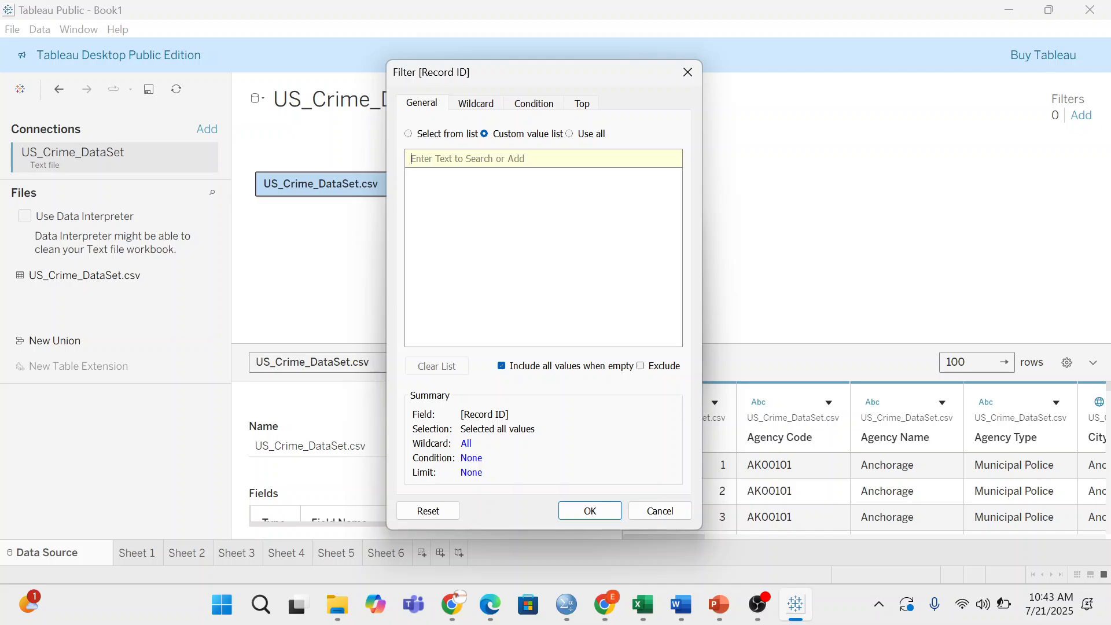
pyautogui.write('100')
pyautogui.click(595, 509)
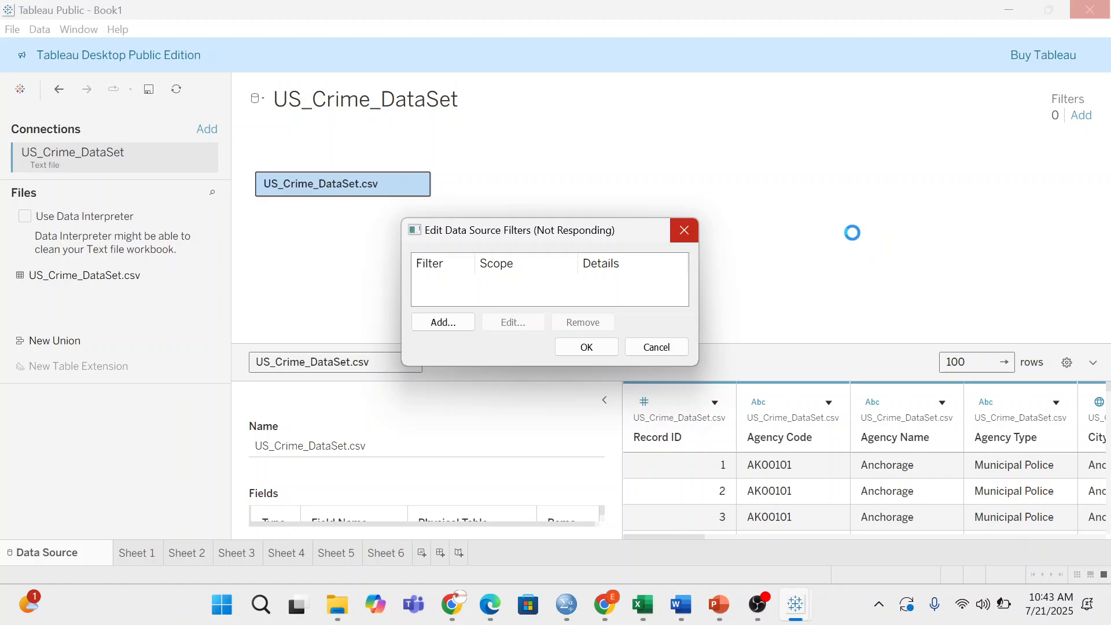
# - Accept the Record ID filter so US_Crime_DataSet shows 1 data source filter
pyautogui.press('Return')
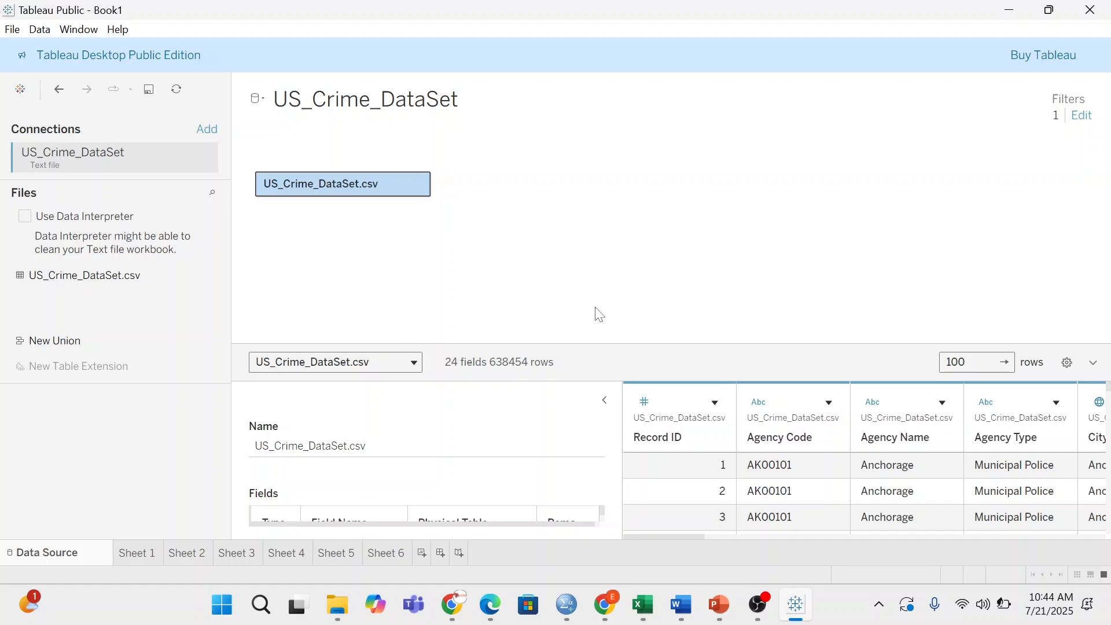
# - Add a new worksheet, cancelling the Processing Request data preparation
pyautogui.click(423, 555)
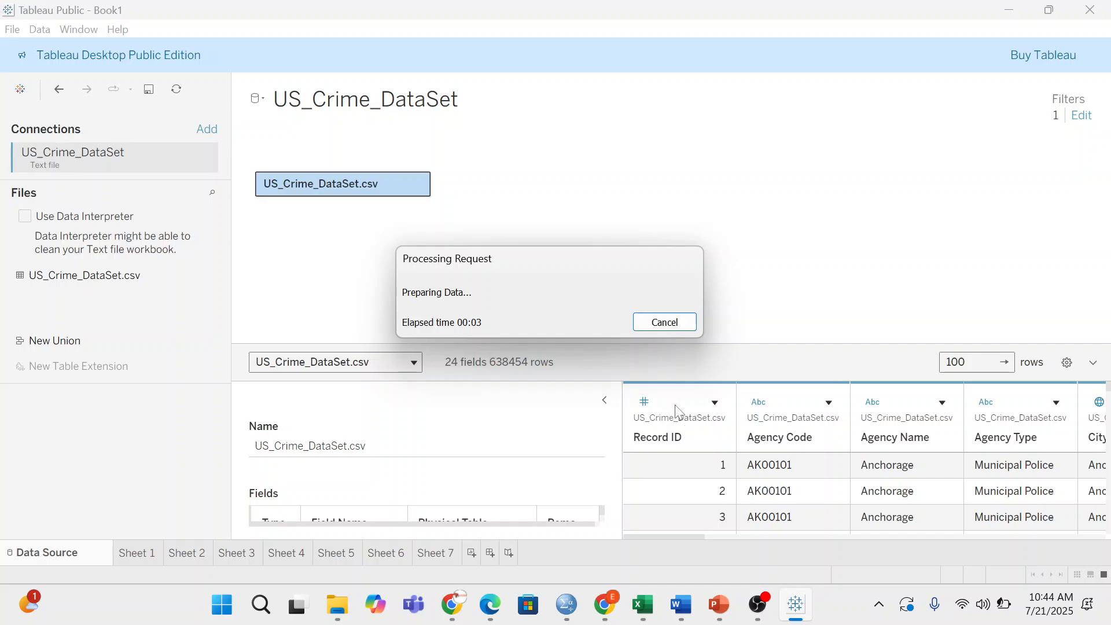
pyautogui.click(667, 321)
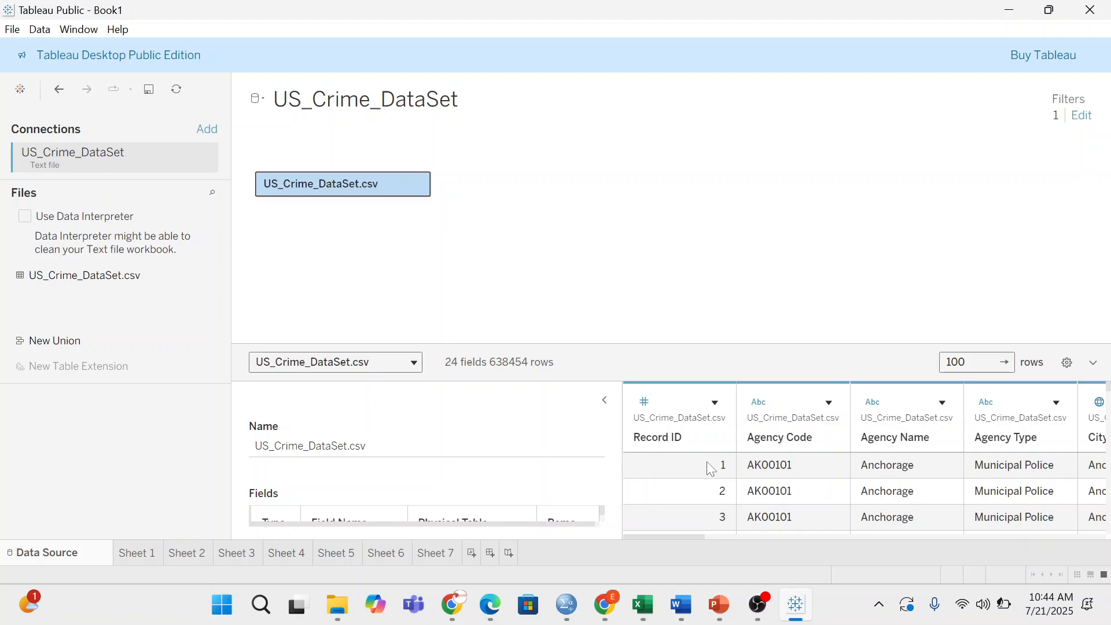
pyautogui.click(641, 409)
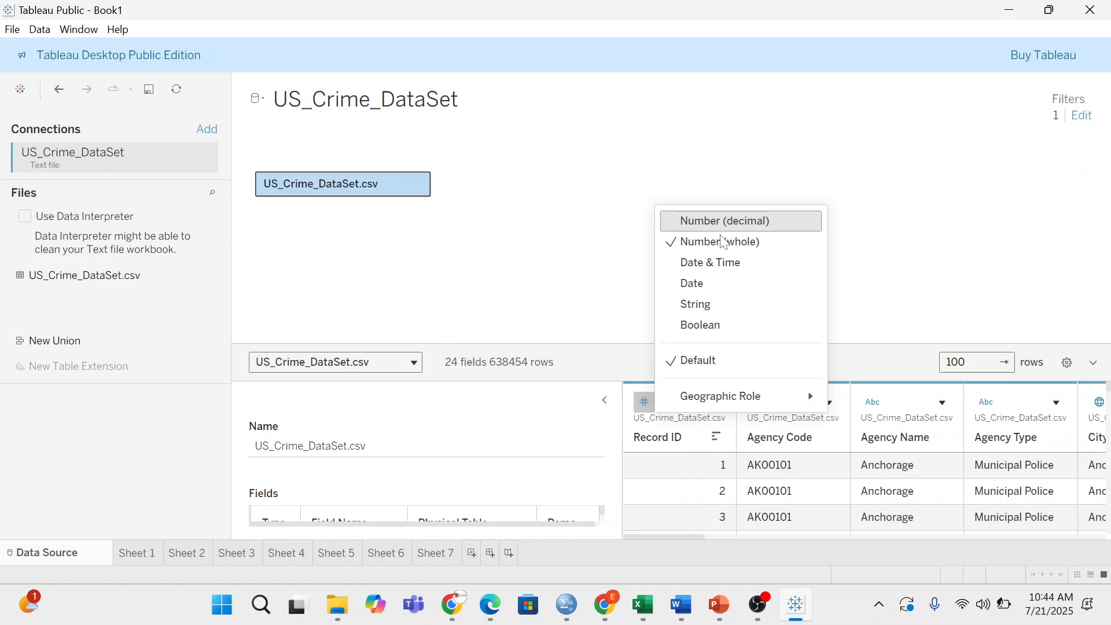
pyautogui.click(846, 340)
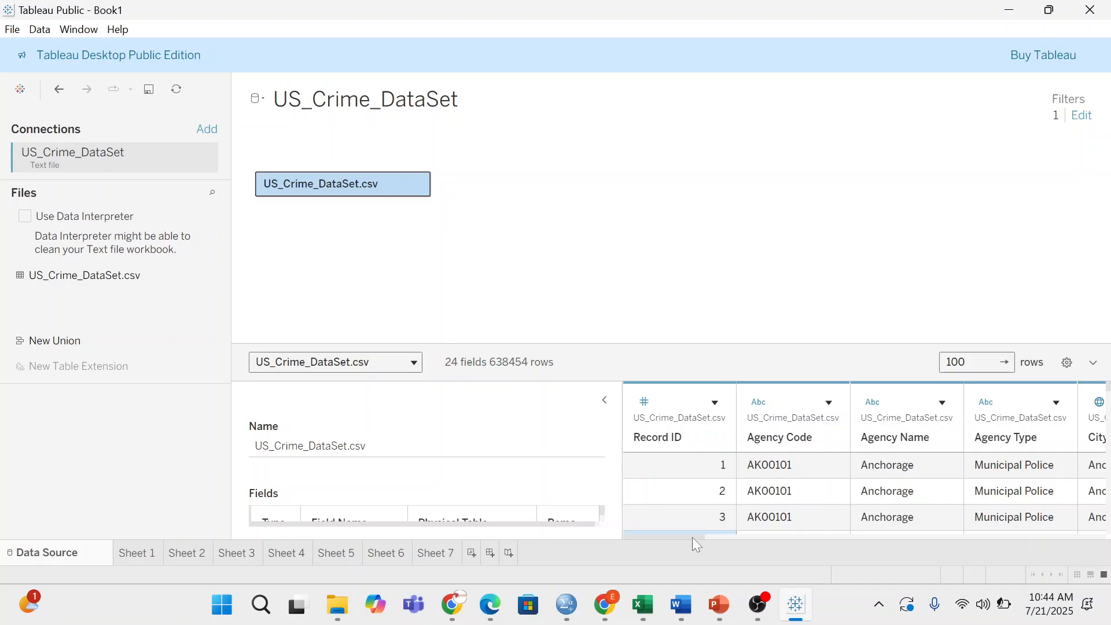
pyautogui.moveTo(686, 537); pyautogui.dragTo(710, 534)
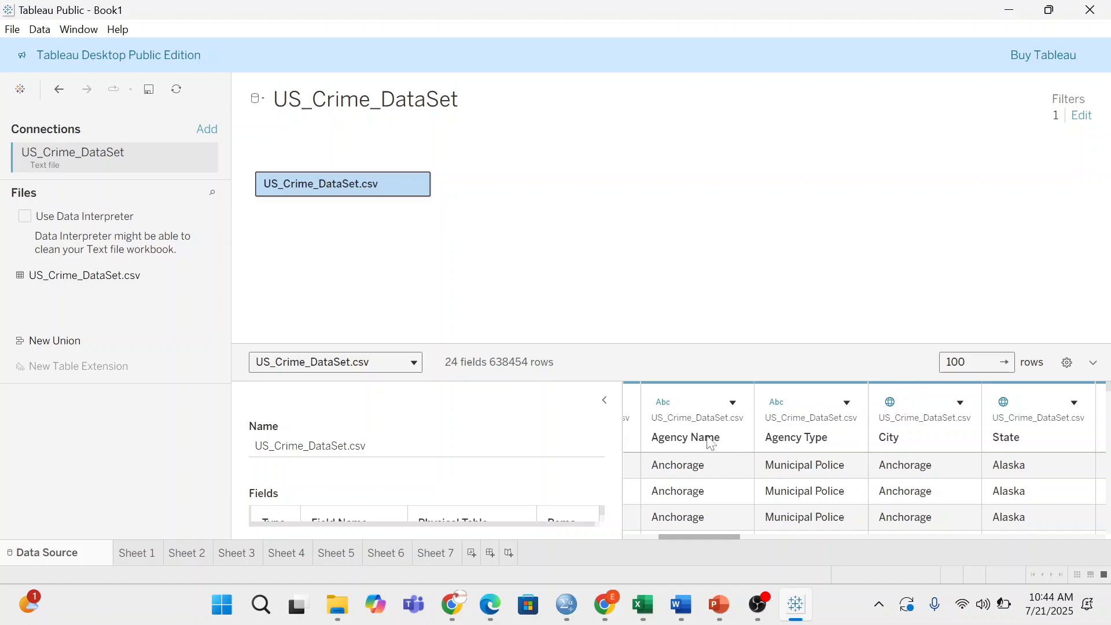
pyautogui.hscroll(3, 915, 445)
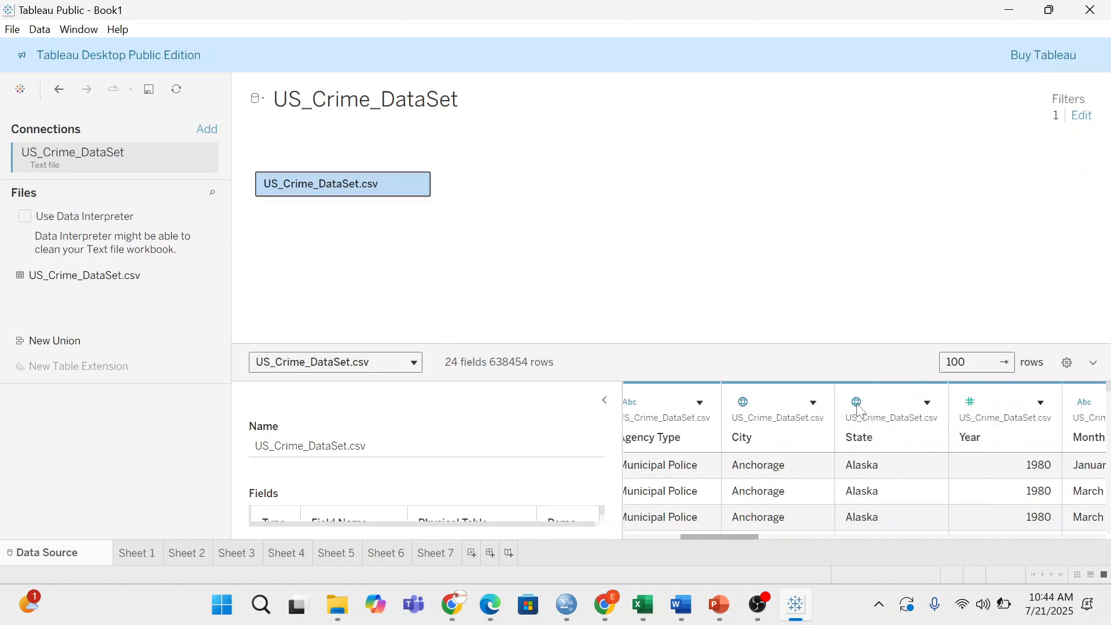
pyautogui.hscroll(1, 859, 414)
pyautogui.hscroll(20, 802, 410)
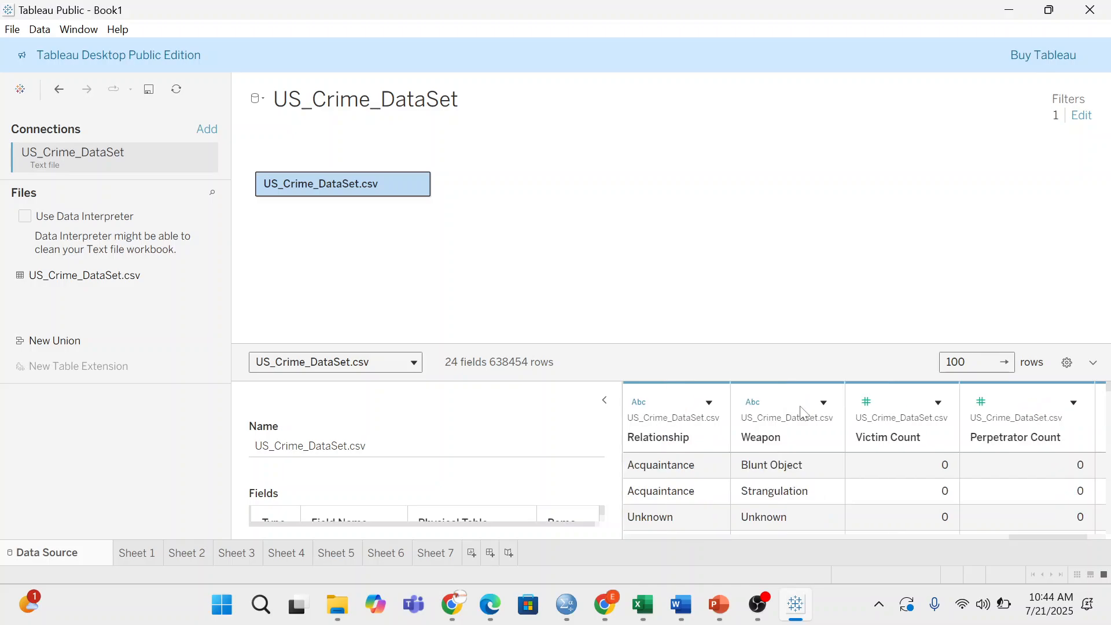
pyautogui.click(799, 405)
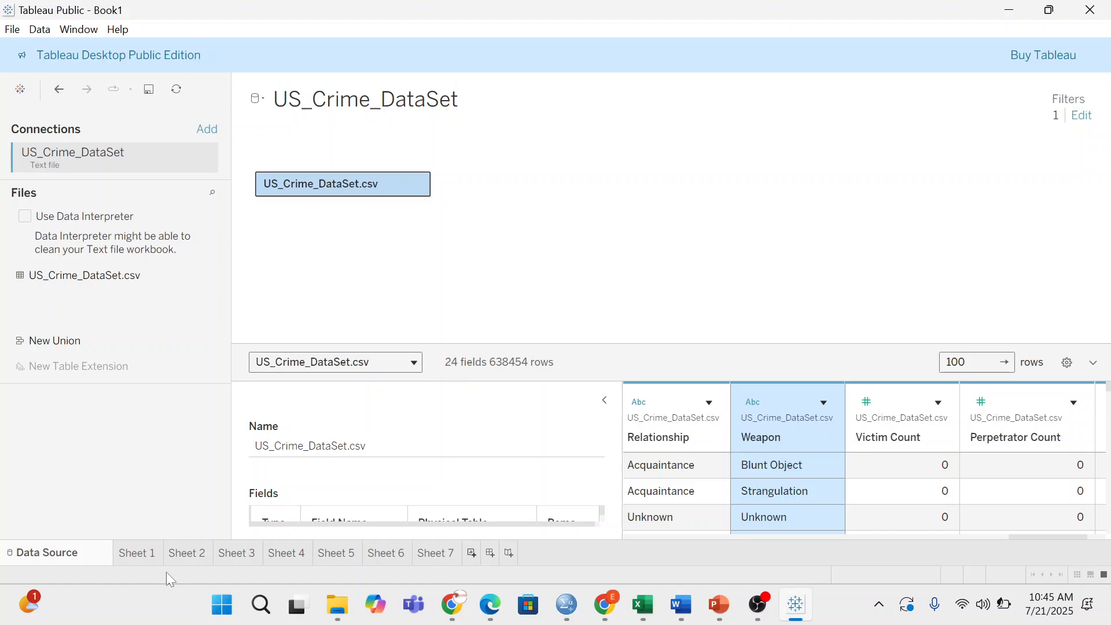
# - Add a new blank Sheet 8 worksheet listing the US_Crime_DataSet fields
pyautogui.click(472, 552)
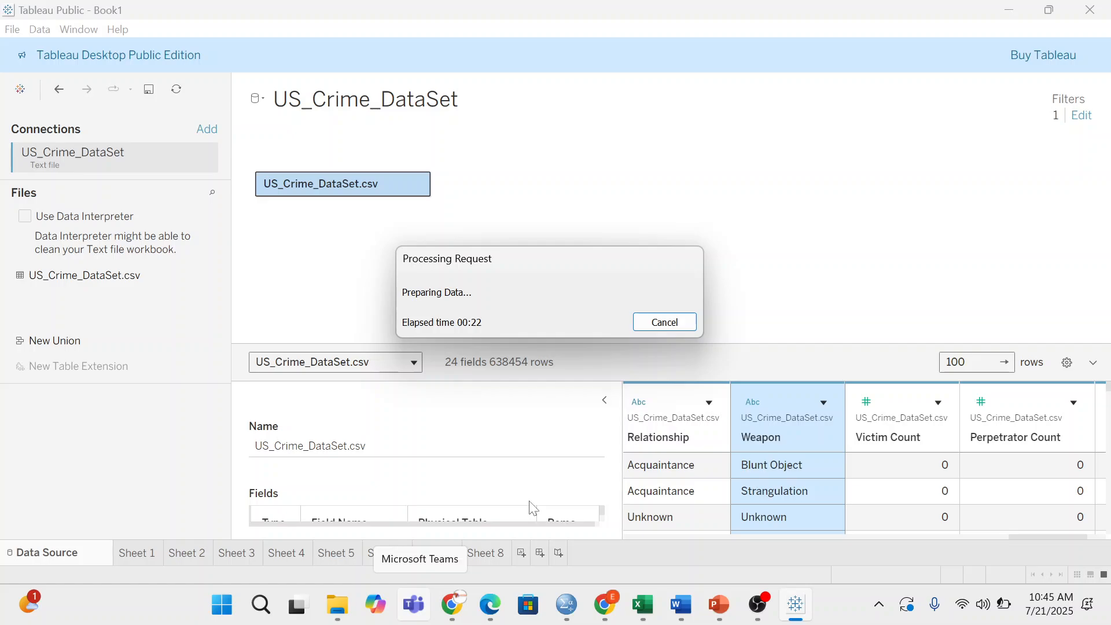
pyautogui.press('super')
pyautogui.click(928, 196)
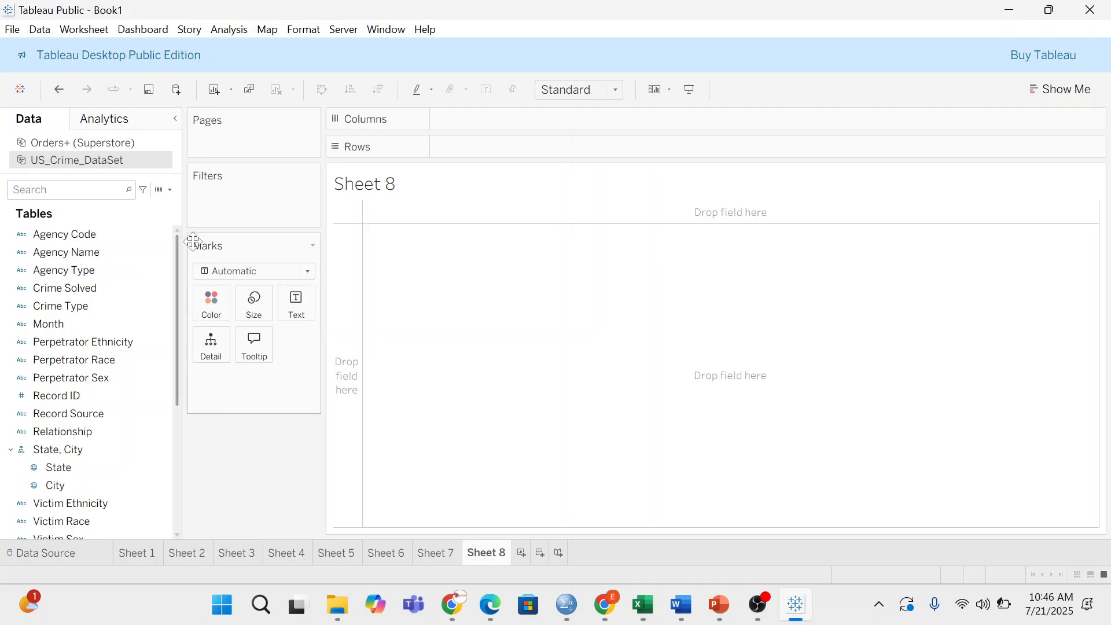
pyautogui.moveTo(176, 251); pyautogui.dragTo(171, 279)
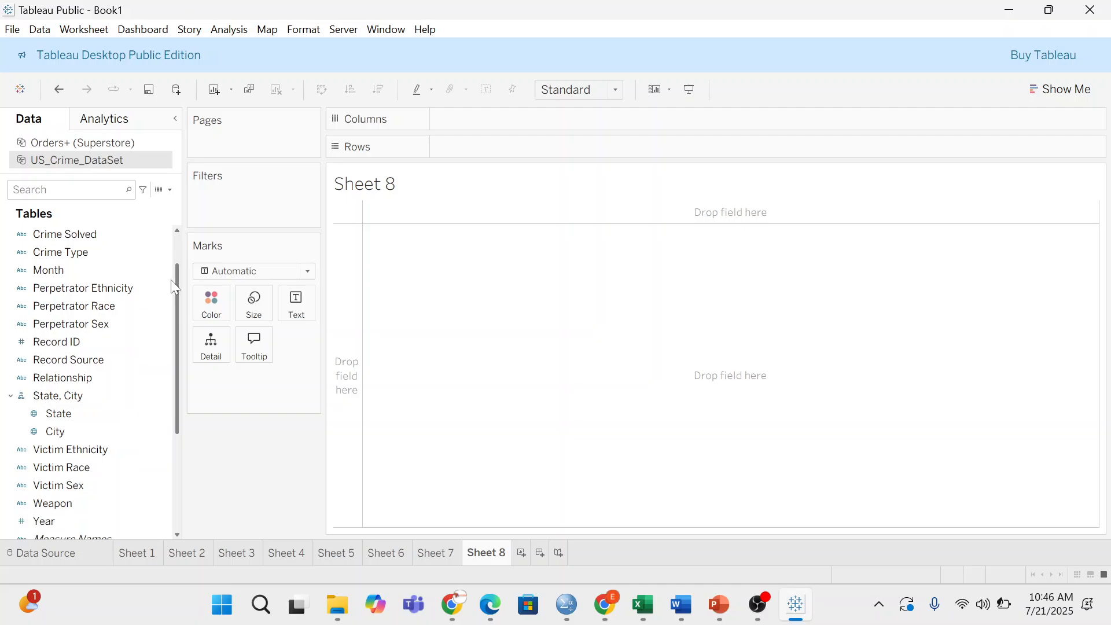
pyautogui.scroll(-5, 170, 290)
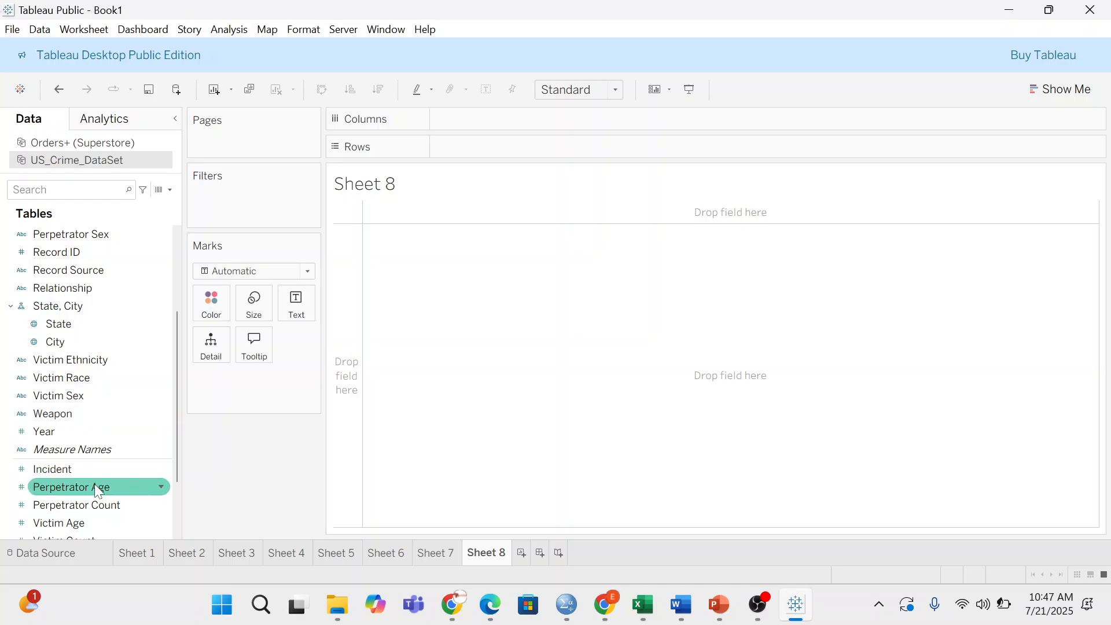
pyautogui.scroll(-3, 96, 490)
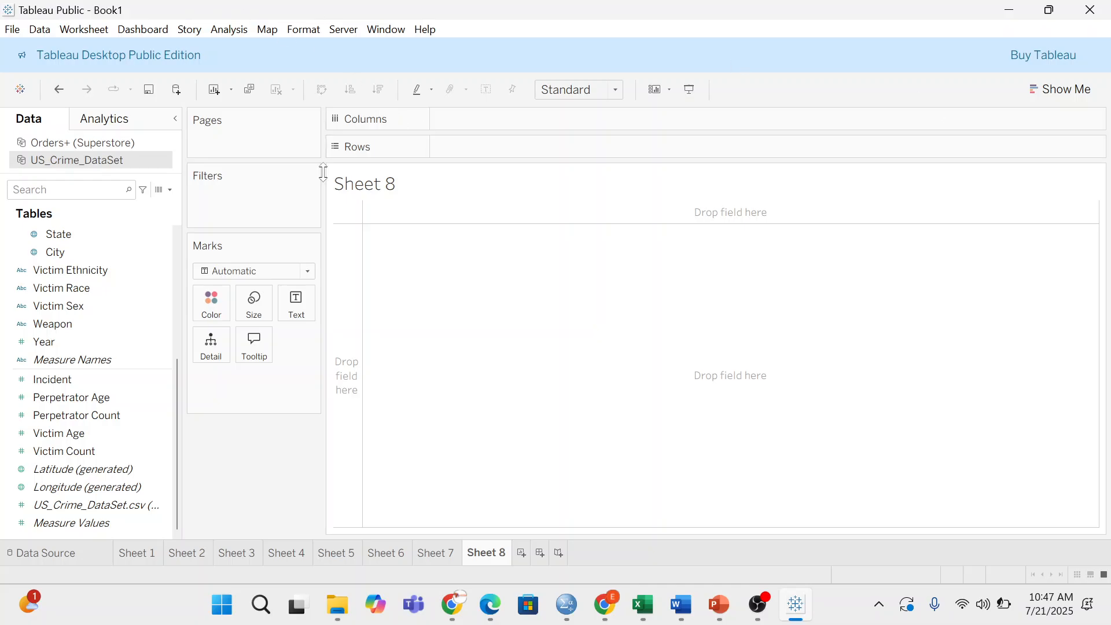
pyautogui.scroll(5, 105, 307)
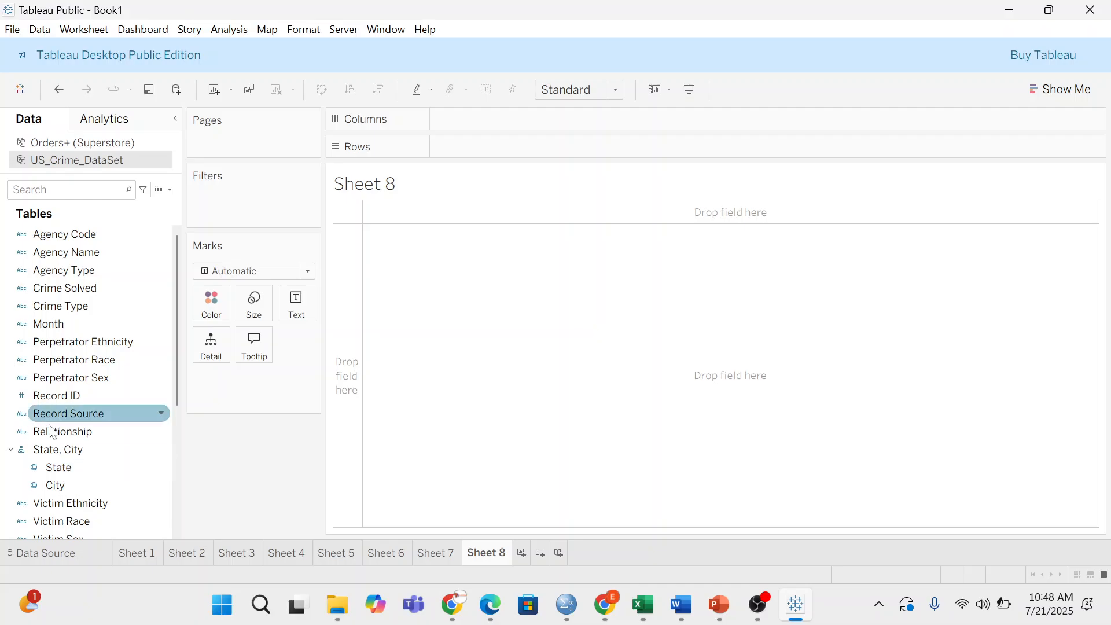
pyautogui.moveTo(72, 465); pyautogui.dragTo(241, 185)
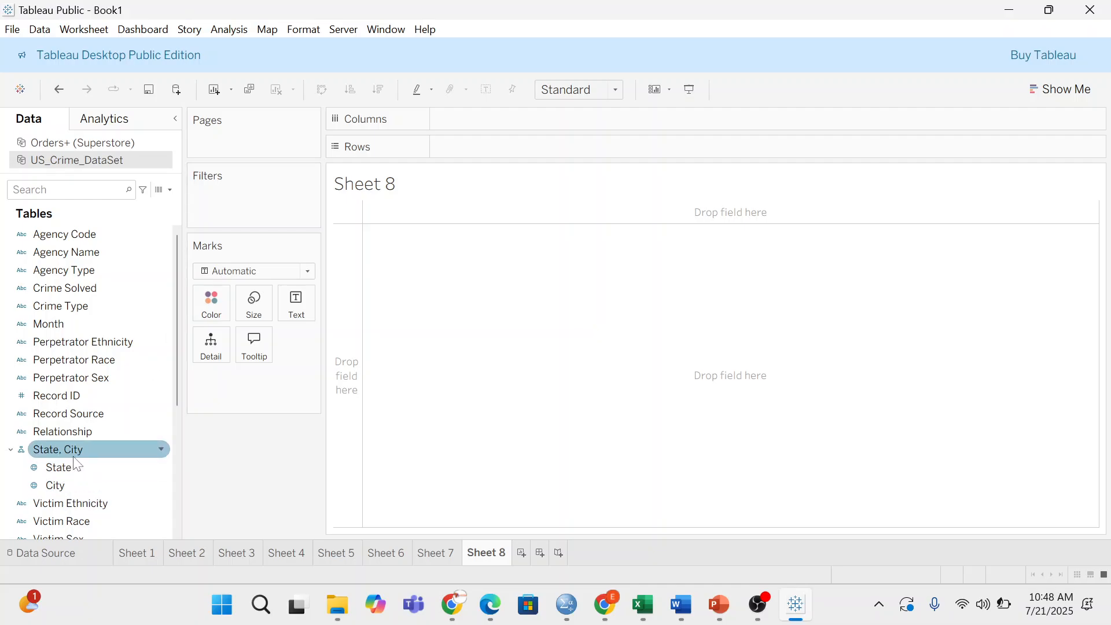
# - Add a State filter to Sheet 8 keeping Alaska, Florida, Minnesota, Missouri and one other state
pyautogui.moveTo(63, 469)
pyautogui.mouseDown()
pyautogui.moveTo(159, 354)
pyautogui.moveTo(203, 169)
pyautogui.moveTo(220, 200)
pyautogui.mouseUp()
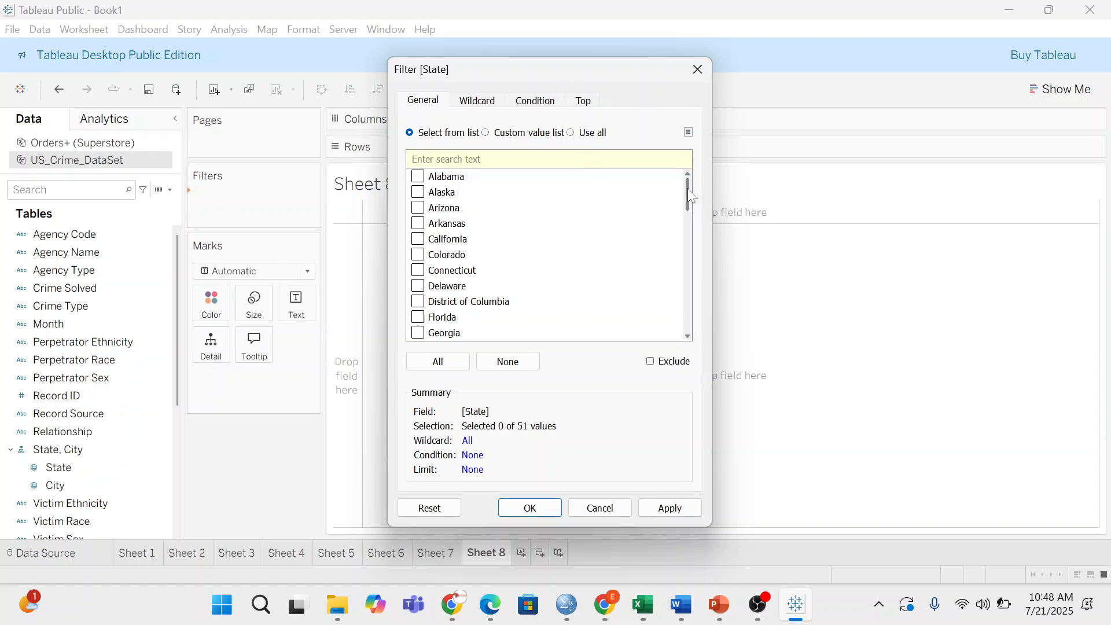
pyautogui.moveTo(689, 189)
pyautogui.mouseDown()
pyautogui.moveTo(690, 353)
pyautogui.moveTo(691, 174)
pyautogui.mouseUp()
pyautogui.click(417, 193)
pyautogui.click(418, 318)
pyautogui.click(419, 332)
pyautogui.scroll(-3, 422, 324)
pyautogui.click(418, 301)
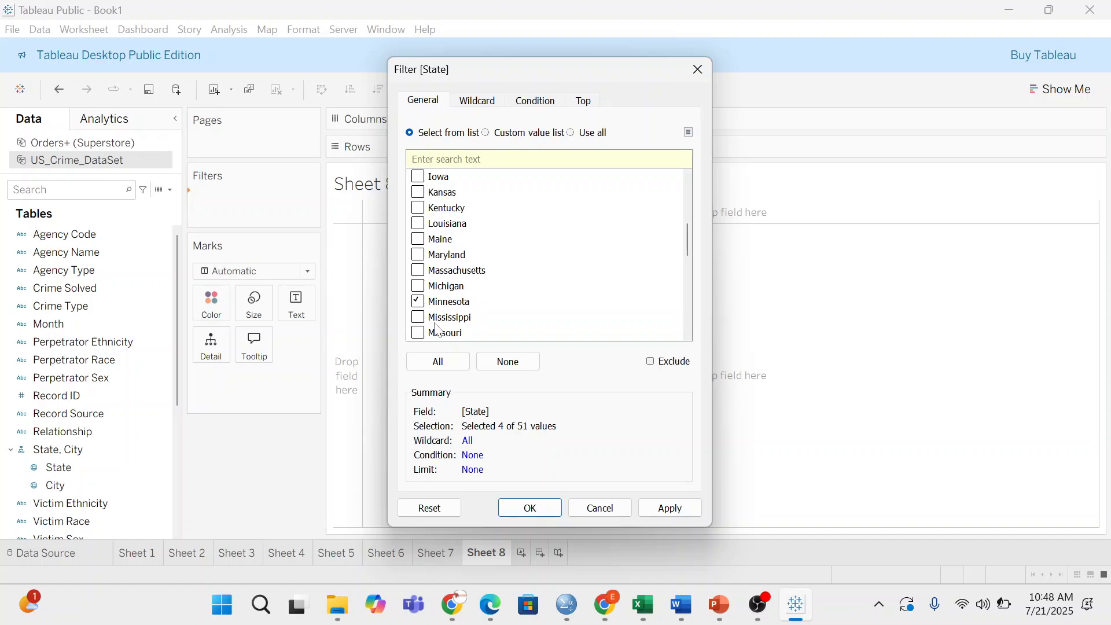
pyautogui.click(420, 335)
pyautogui.click(531, 508)
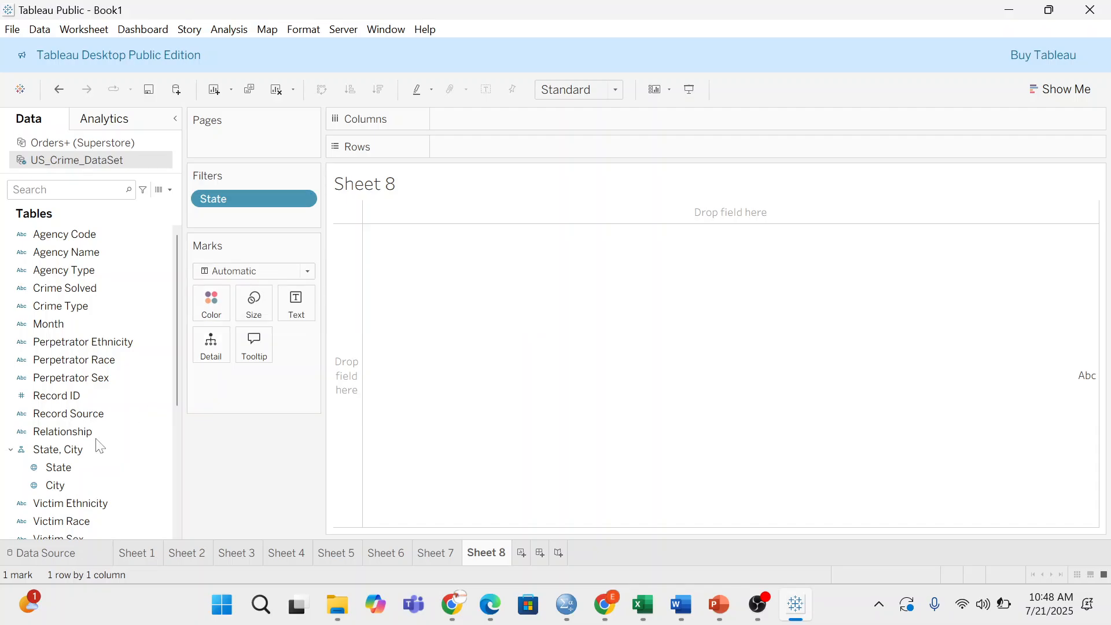
pyautogui.click(91, 340)
# - Chart Victim Count on Rows by State on Columns for the filtered states, then add Sheet 9
pyautogui.click(104, 468)
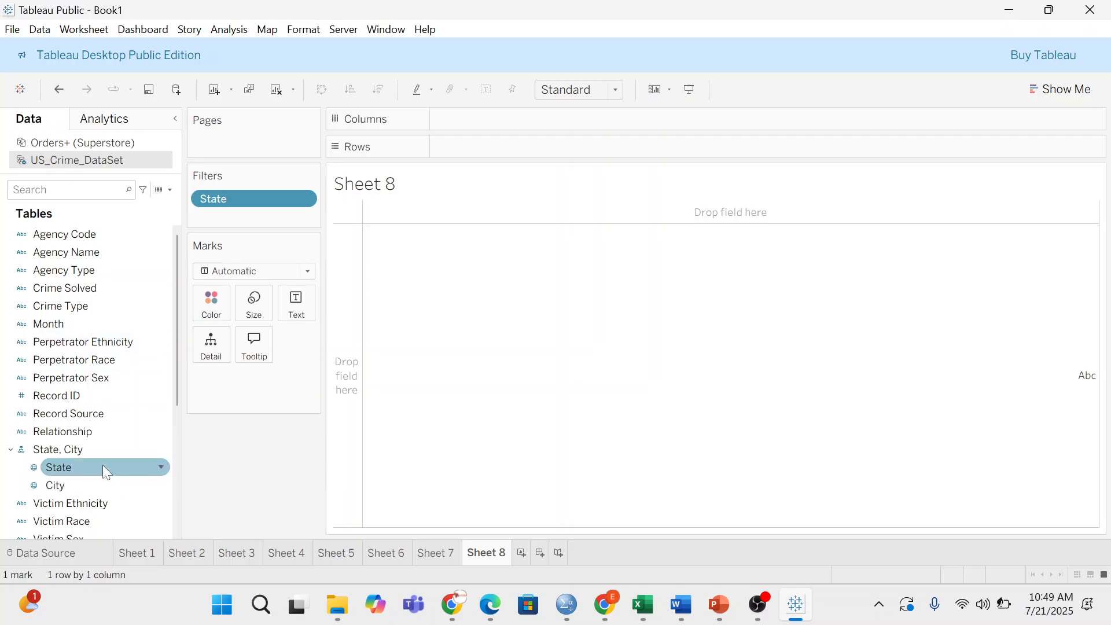
pyautogui.scroll(-4, 102, 469)
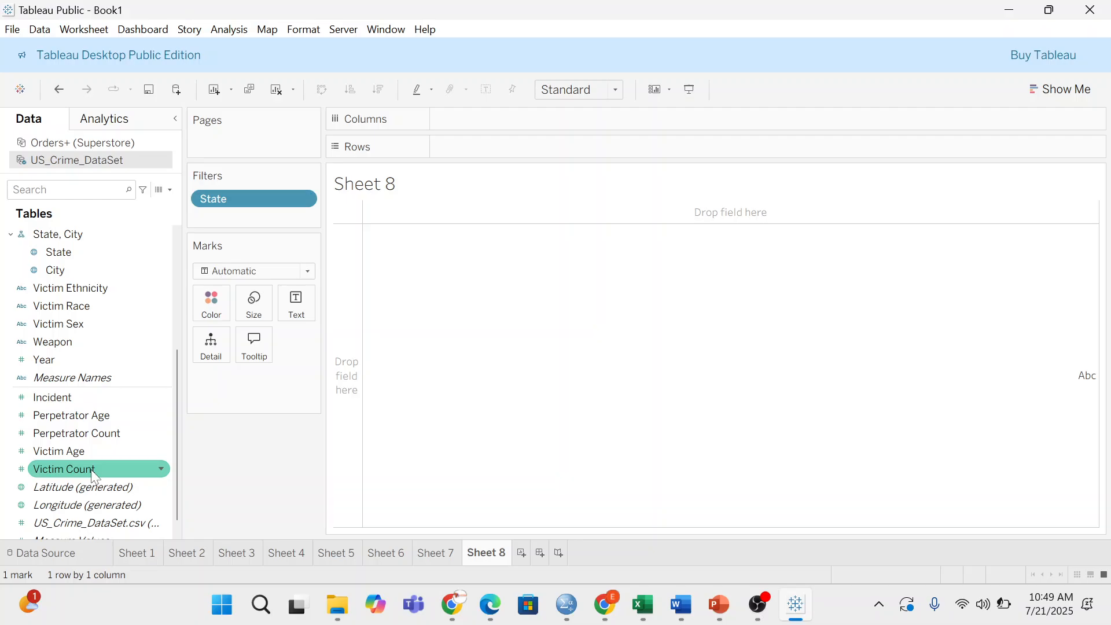
pyautogui.moveTo(91, 470)
pyautogui.mouseDown()
pyautogui.moveTo(546, 122)
pyautogui.moveTo(539, 156)
pyautogui.mouseUp()
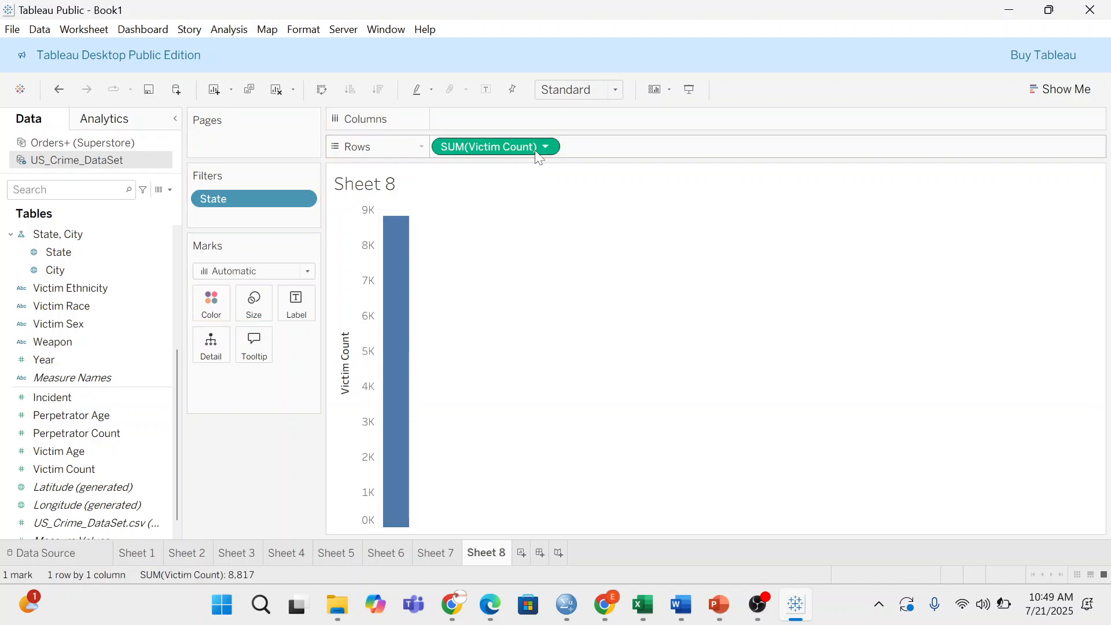
pyautogui.scroll(1, 64, 358)
pyautogui.scroll(3, 63, 356)
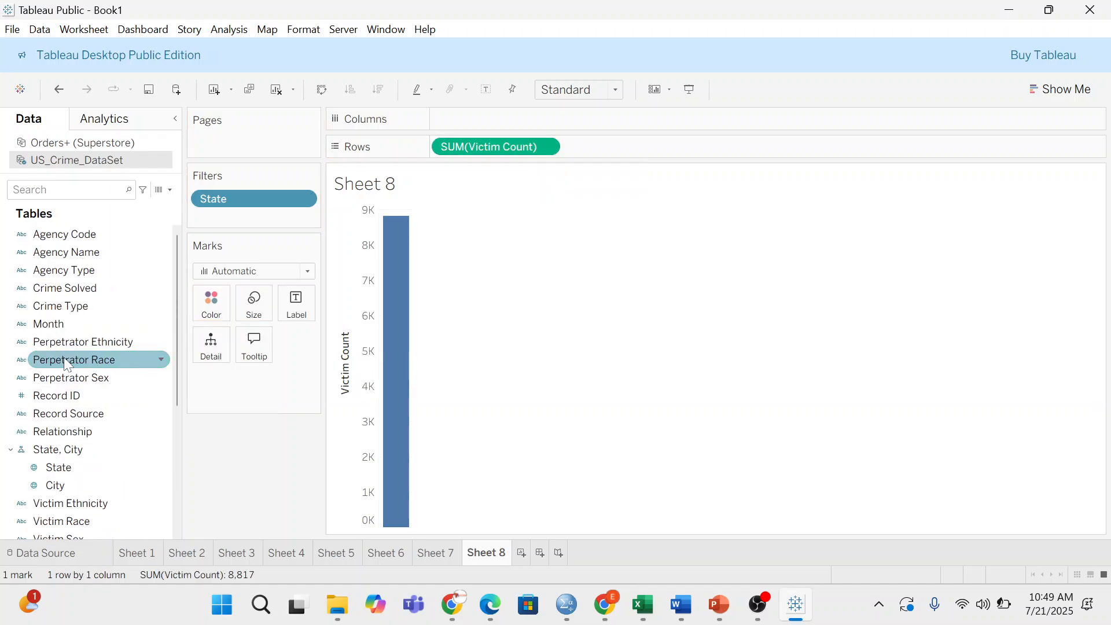
pyautogui.moveTo(63, 460)
pyautogui.mouseDown()
pyautogui.moveTo(294, 375)
pyautogui.moveTo(511, 80)
pyautogui.moveTo(480, 123)
pyautogui.mouseUp()
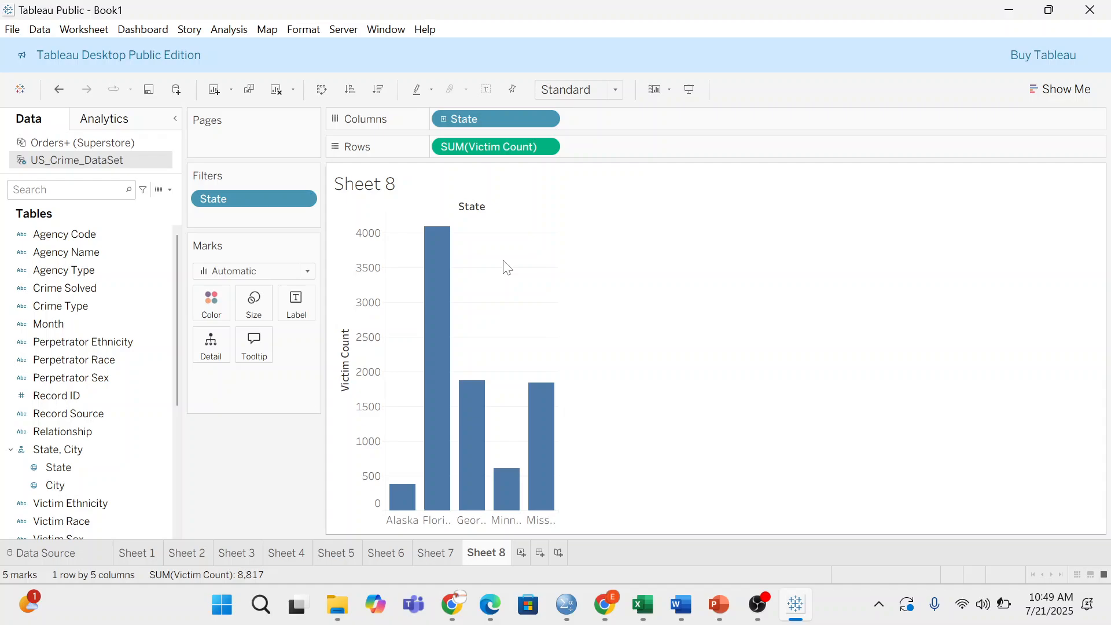
pyautogui.click(525, 553)
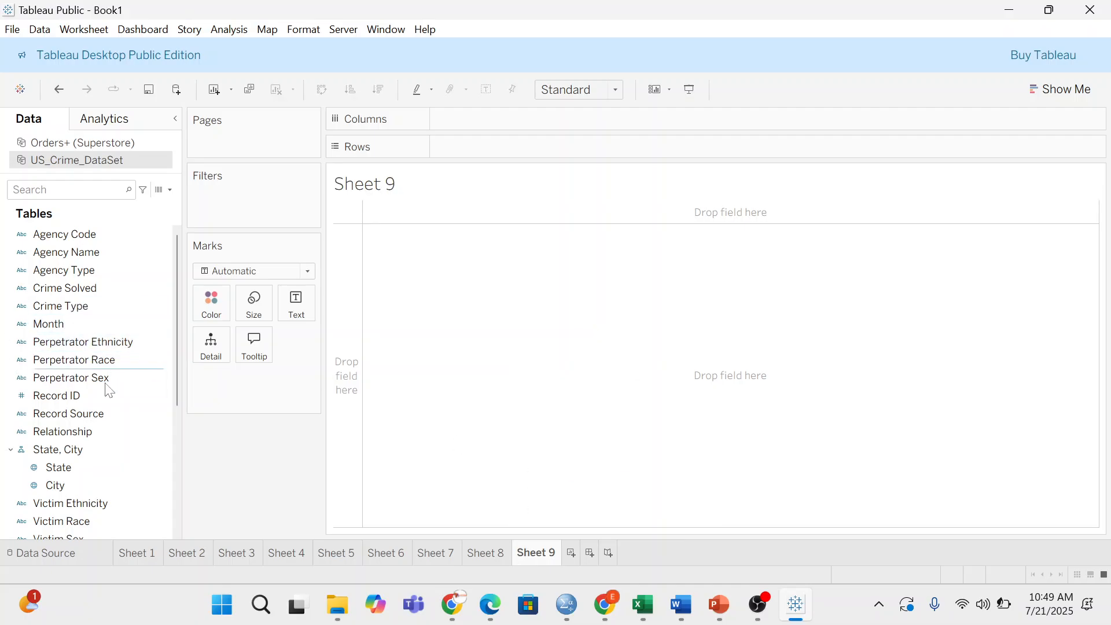
# - Put State on Columns and Victim Count on Rows to chart all 51 states
pyautogui.moveTo(89, 479); pyautogui.dragTo(489, 134)
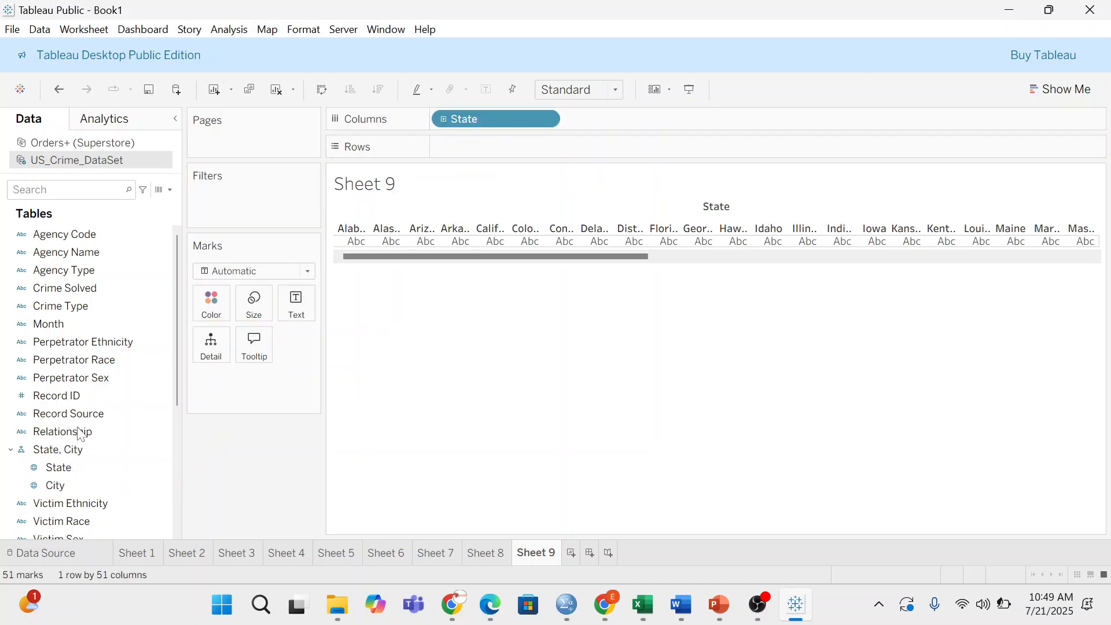
pyautogui.scroll(-3, 72, 475)
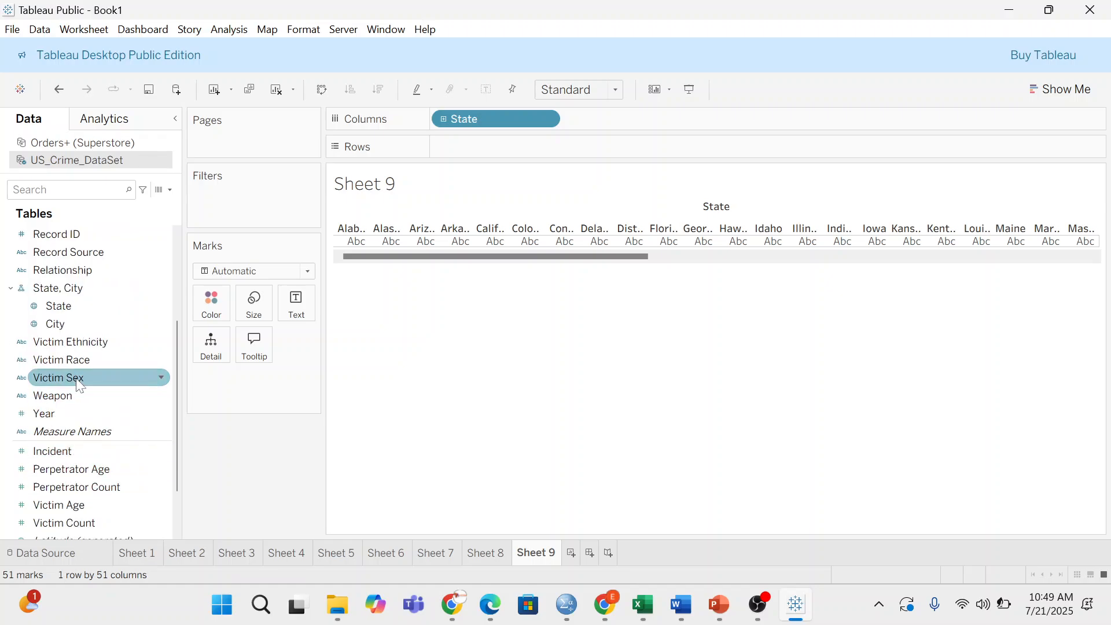
pyautogui.scroll(-2, 92, 451)
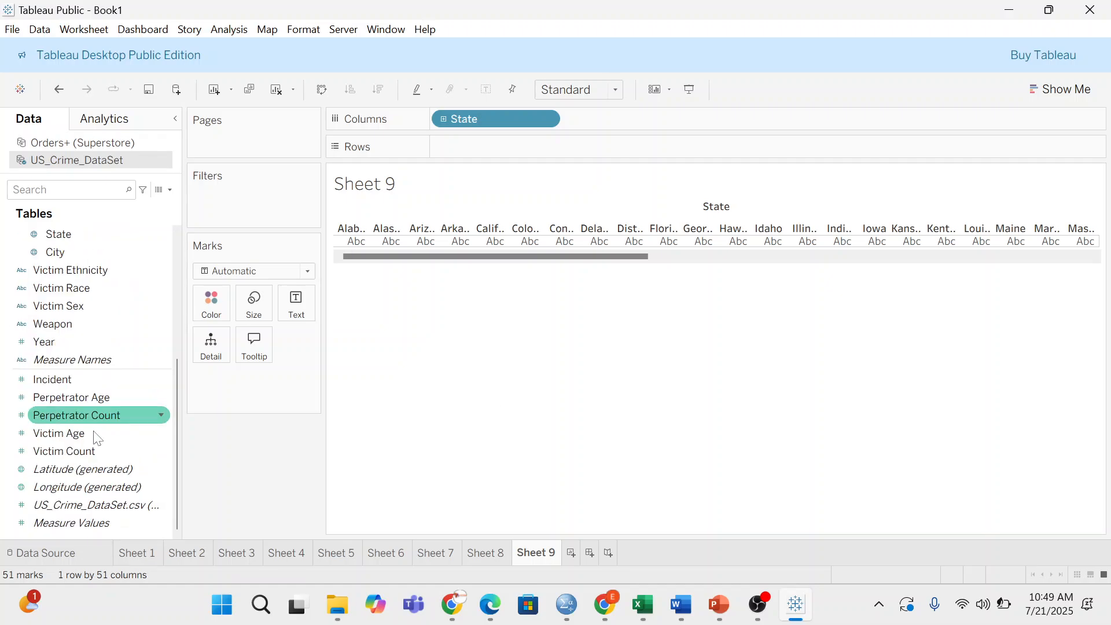
pyautogui.moveTo(79, 446); pyautogui.dragTo(484, 147)
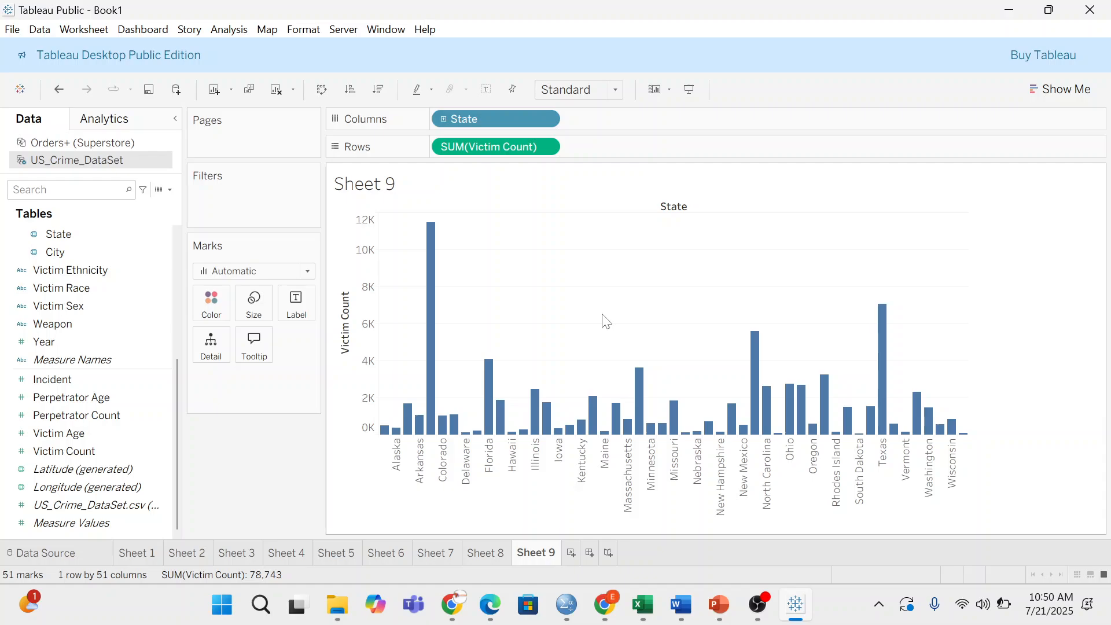
pyautogui.click(567, 604)
pyautogui.click(849, 318)
# - Scroll through the Word assignment questions down to the Histogram and Line Chart items
pyautogui.hotkey('alt', 'Tab')
pyautogui.scroll(-1, 548, 373)
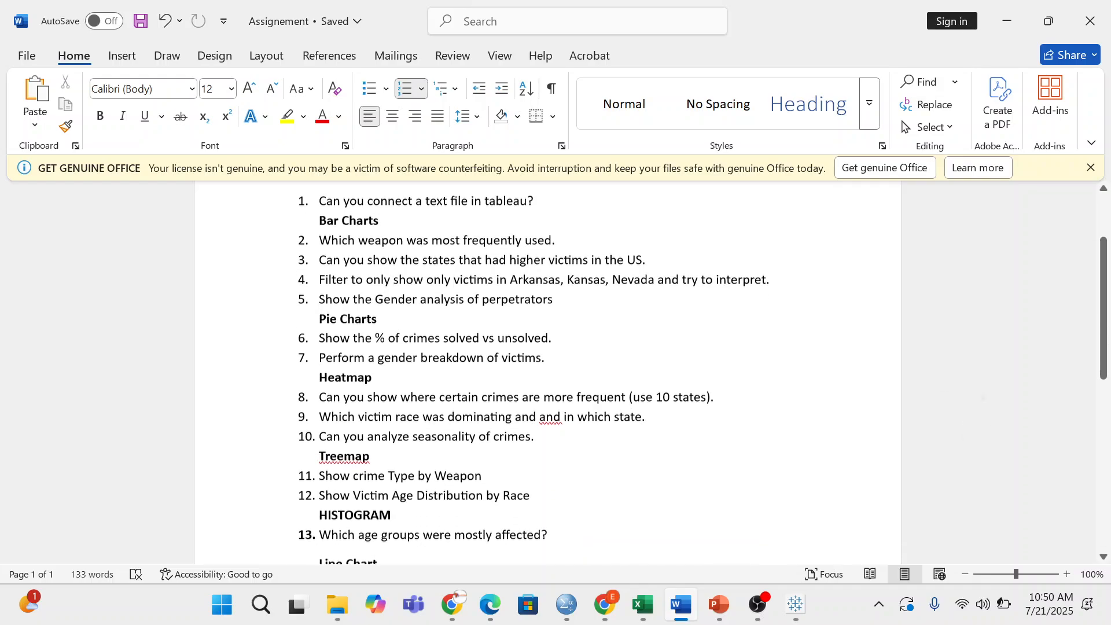
pyautogui.scroll(1, 547, 372)
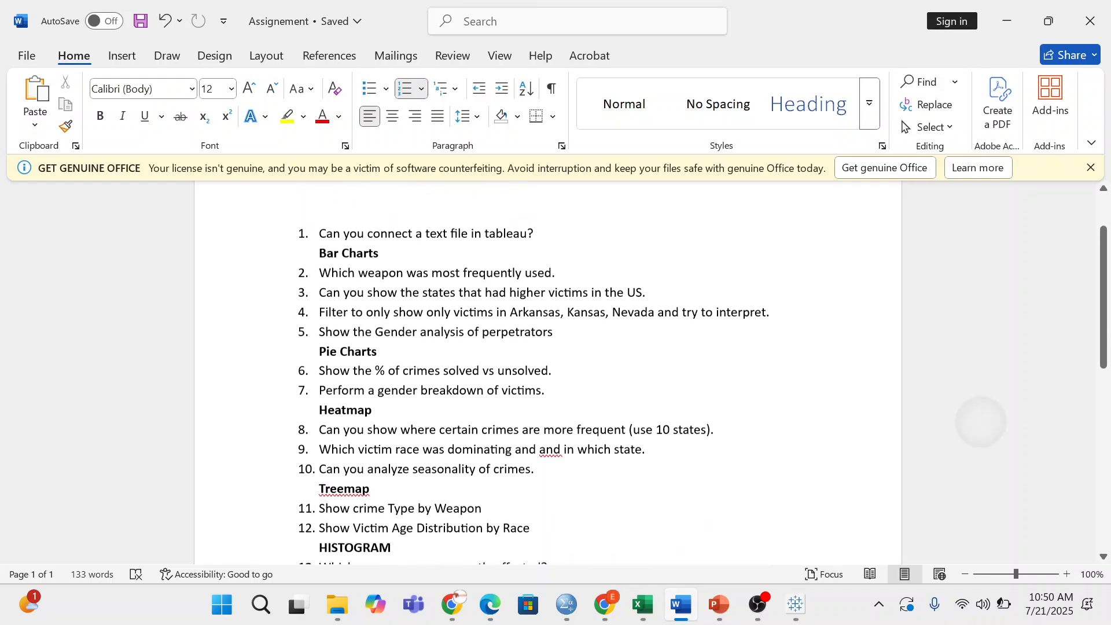
pyautogui.scroll(-1, 547, 373)
pyautogui.scroll(1, 547, 373)
pyautogui.scroll(-2, 530, 479)
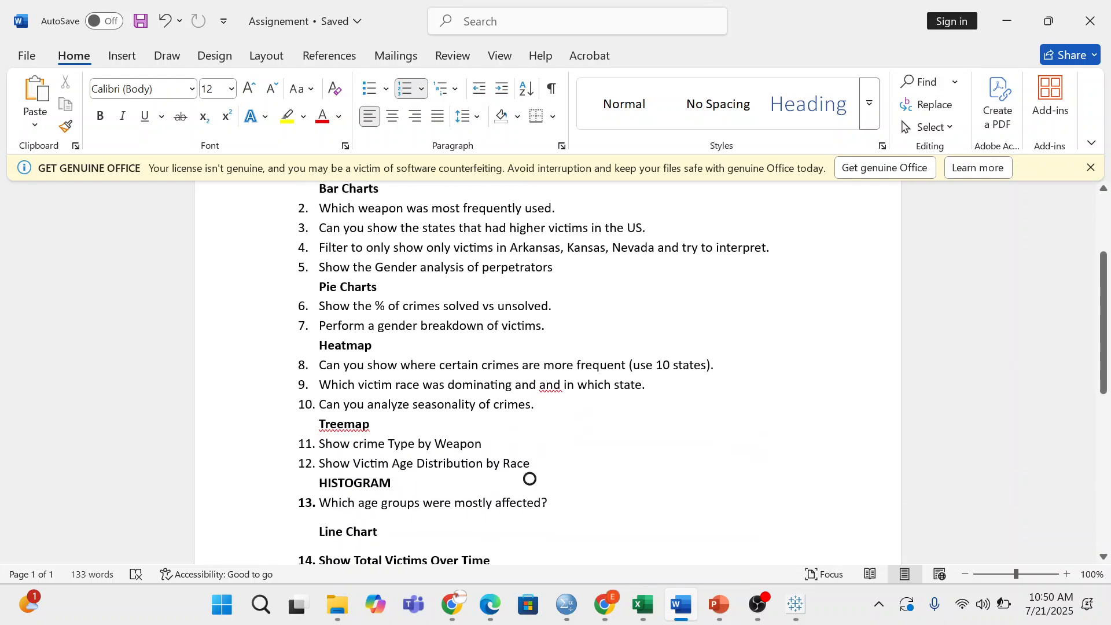
pyautogui.scroll(-1, 529, 479)
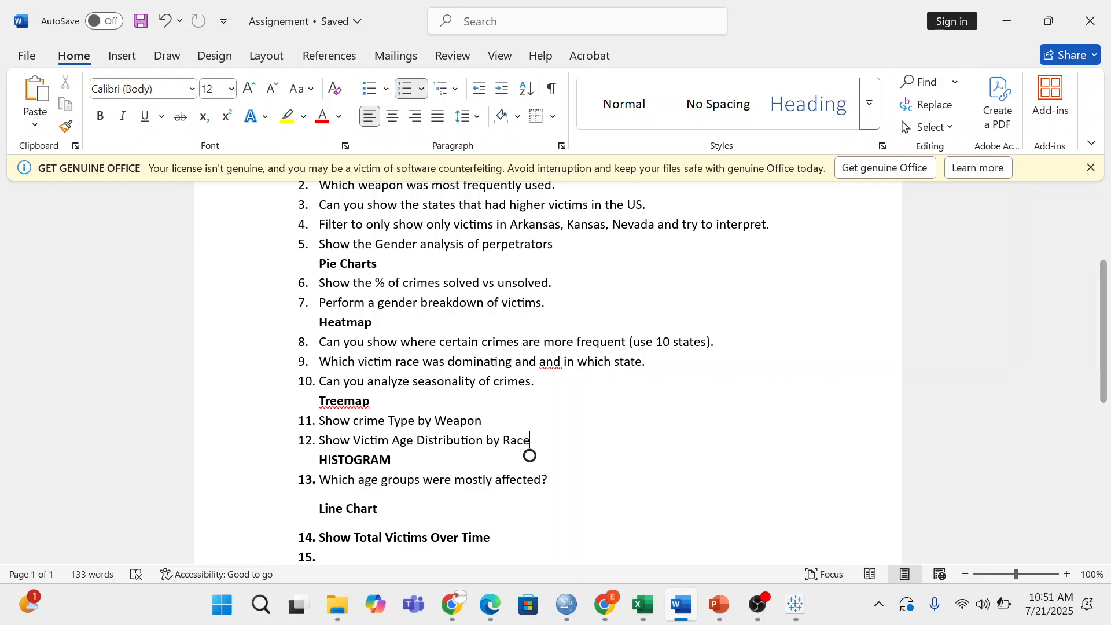
pyautogui.click(552, 282)
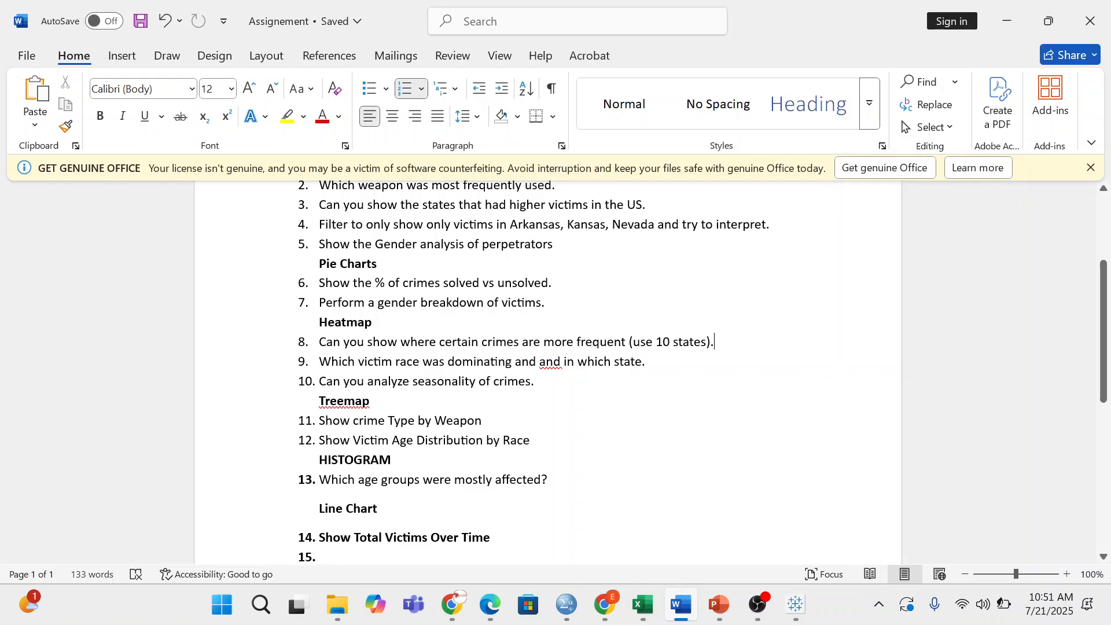
# - Open the context menu on list item 8 and dismiss it without changes
pyautogui.rightClick(812, 341)
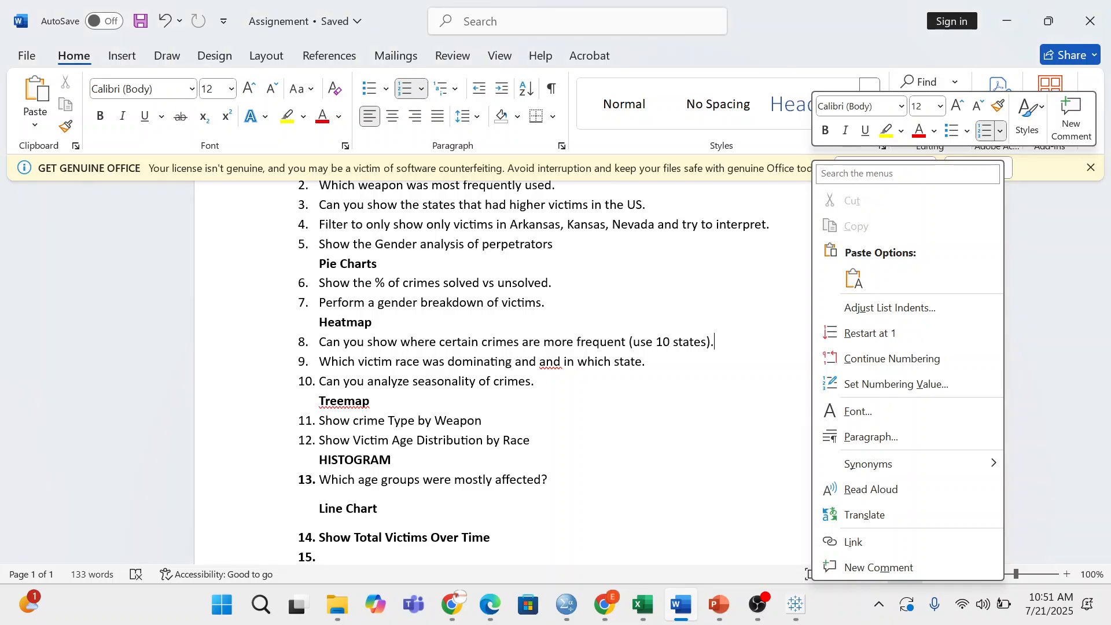
pyautogui.click(812, 341)
pyautogui.rightClick(814, 346)
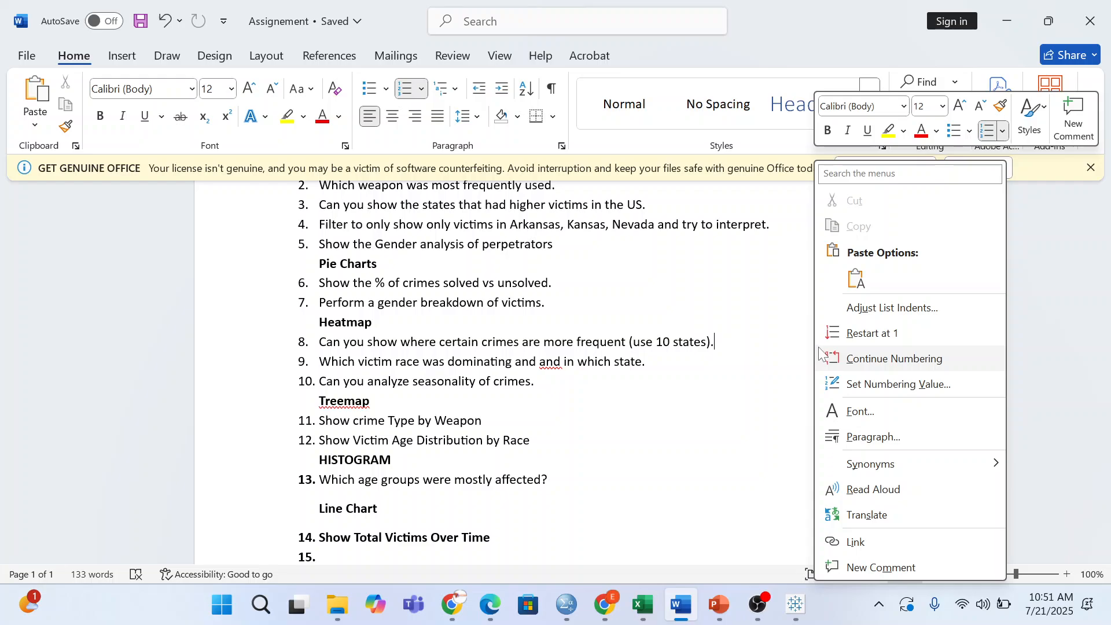
pyautogui.press('Escape')
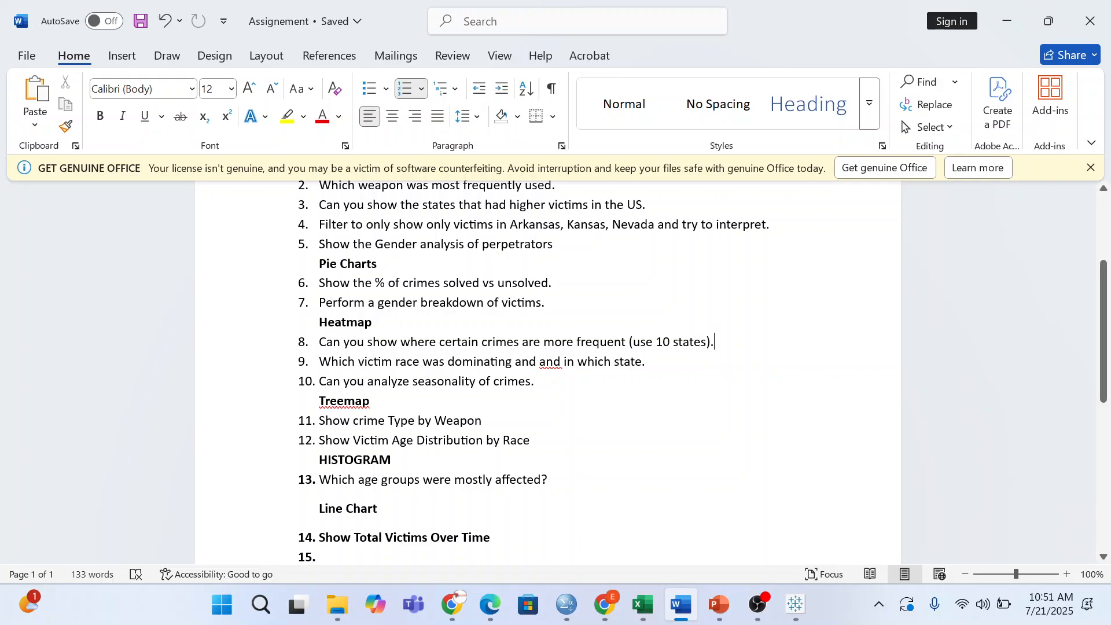
# - Scroll through the remaining questions and return to Tableau's Sheet 9 chart
pyautogui.scroll(-3, 555, 370)
pyautogui.scroll(2, 555, 371)
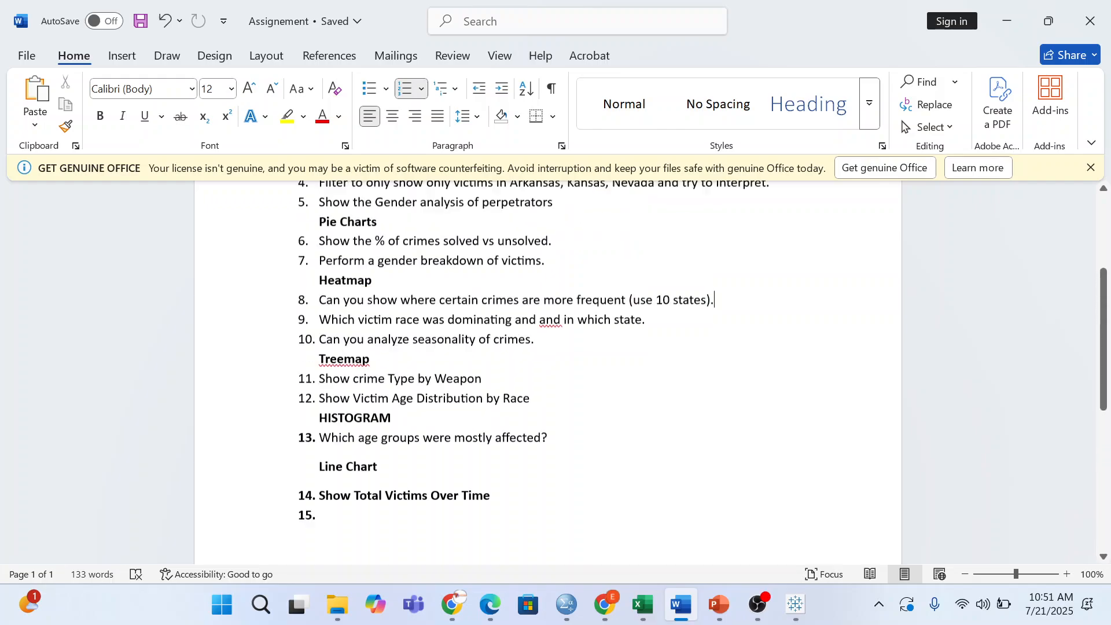
pyautogui.scroll(4, 555, 371)
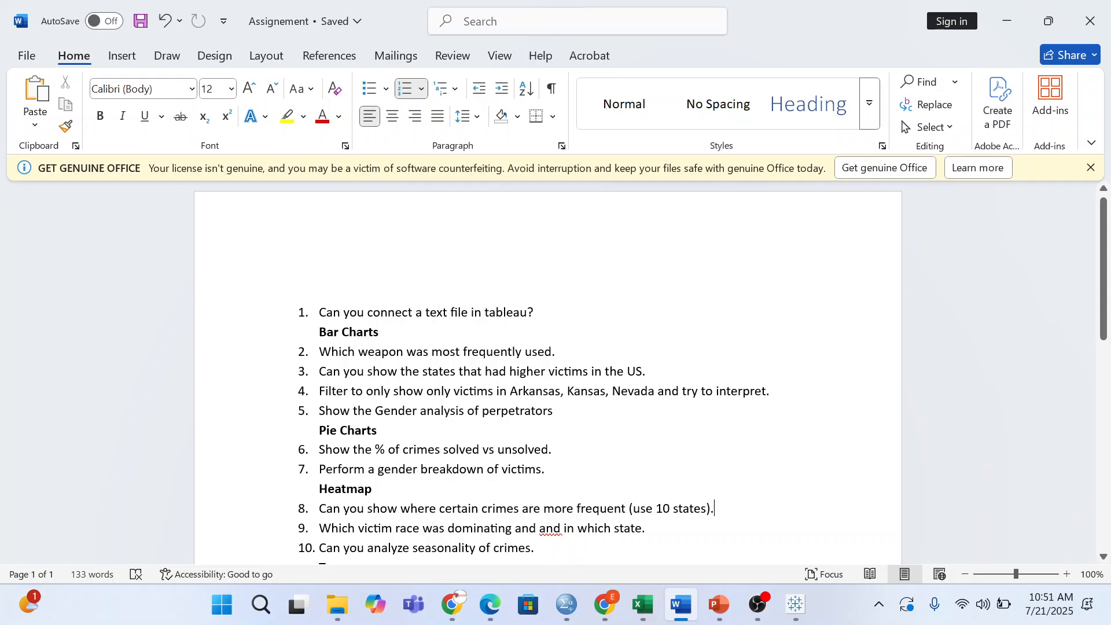
pyautogui.scroll(-3, 555, 370)
pyautogui.scroll(2, 555, 370)
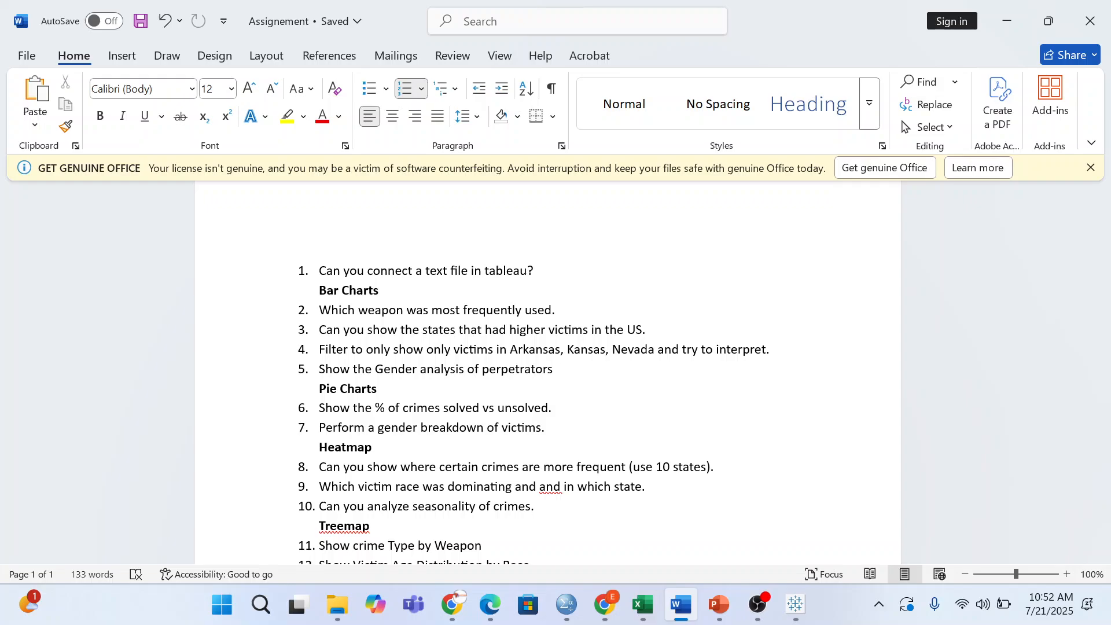
pyautogui.hotkey('alt', 'Tab')
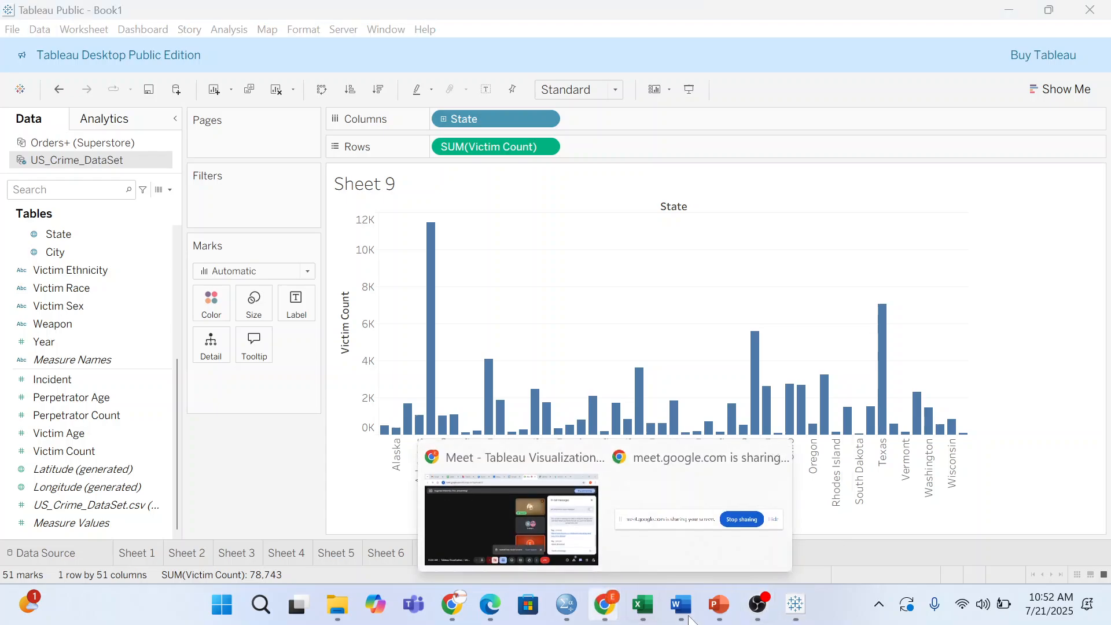
# - Check the Google Meet call, then bring the Word assignment back to the front
pyautogui.click(523, 512)
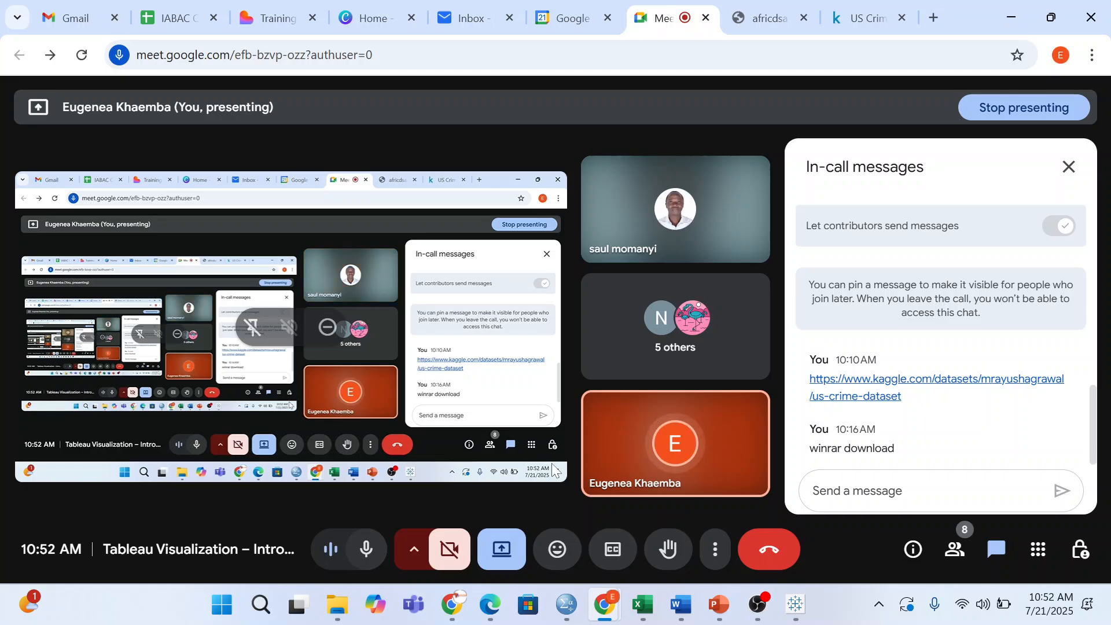
pyautogui.hotkey('alt', 'Tab')
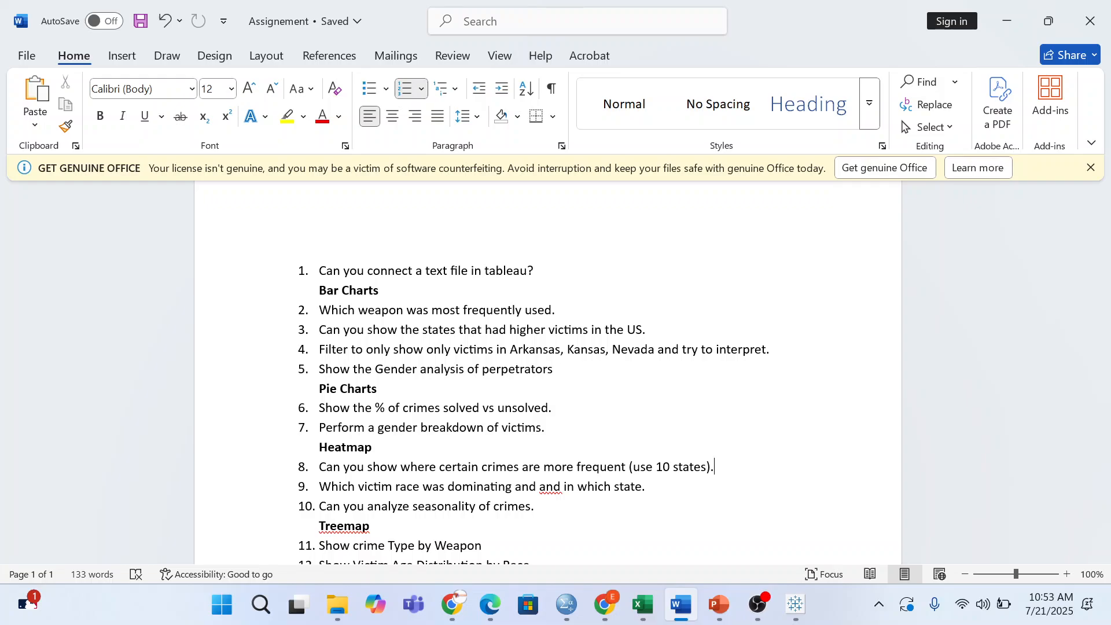
# - Bring the Meet call forward, mute the microphone with Ctrl+D, then switch to OBS Studio
pyautogui.click(605, 605)
pyautogui.click(509, 463)
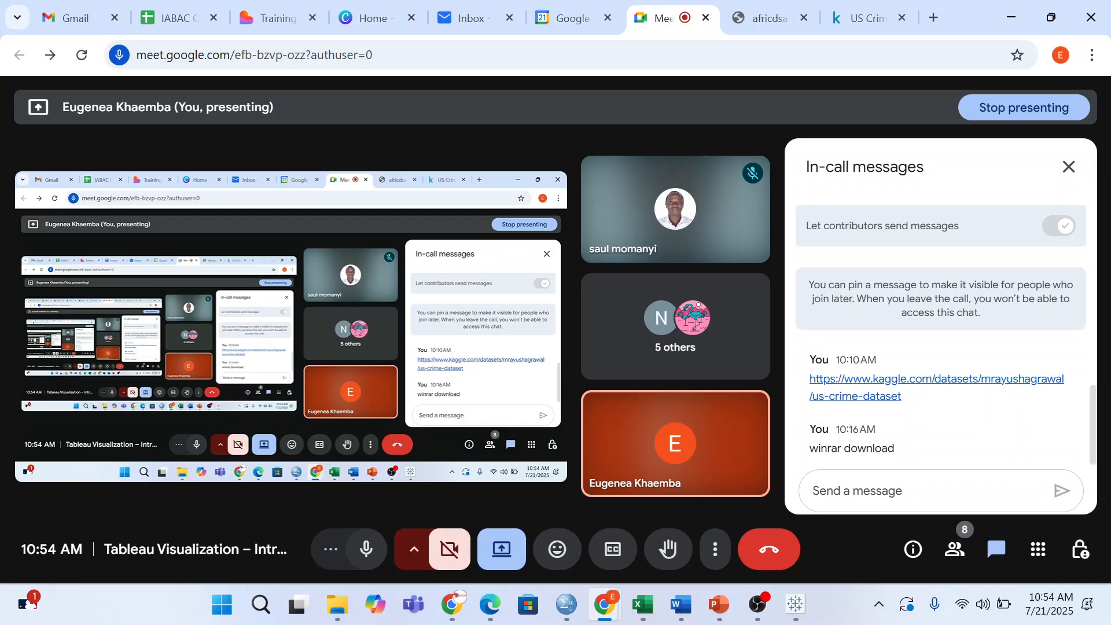
pyautogui.hotkey('ctrl', 'd')
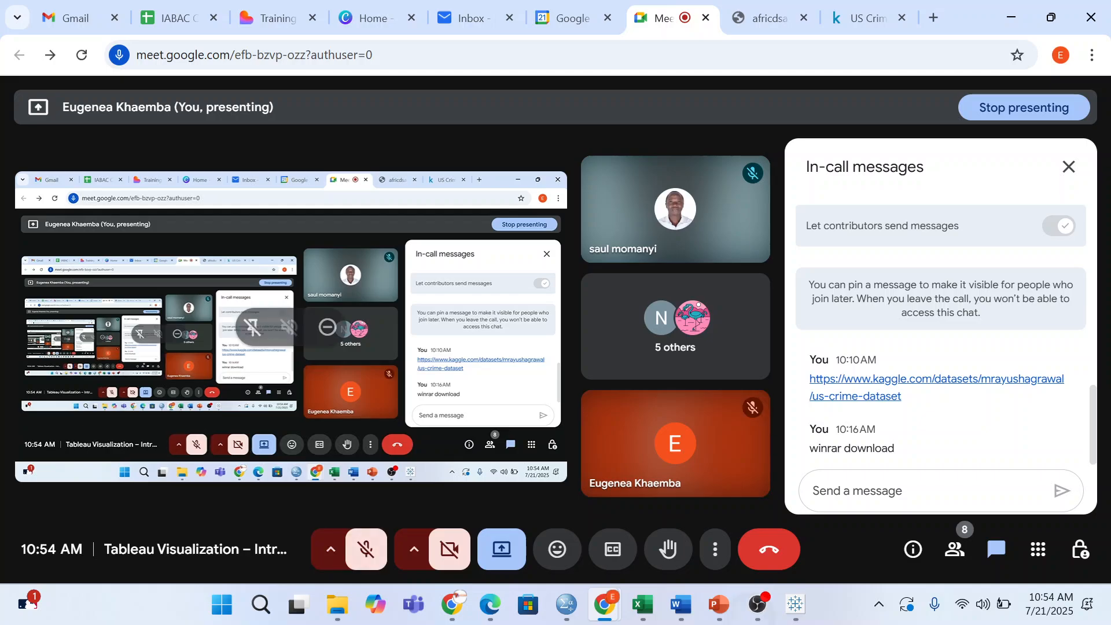
pyautogui.click(757, 603)
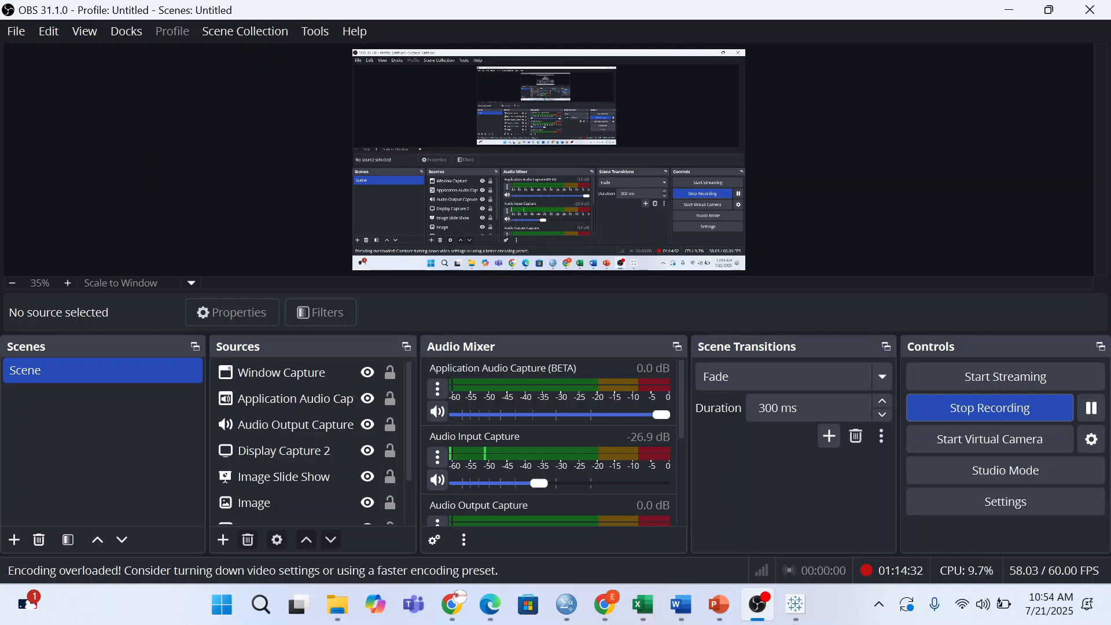
# - Pause and resume the OBS recording, then return to the Meet call
pyautogui.click(1091, 408)
pyautogui.click(1091, 408)
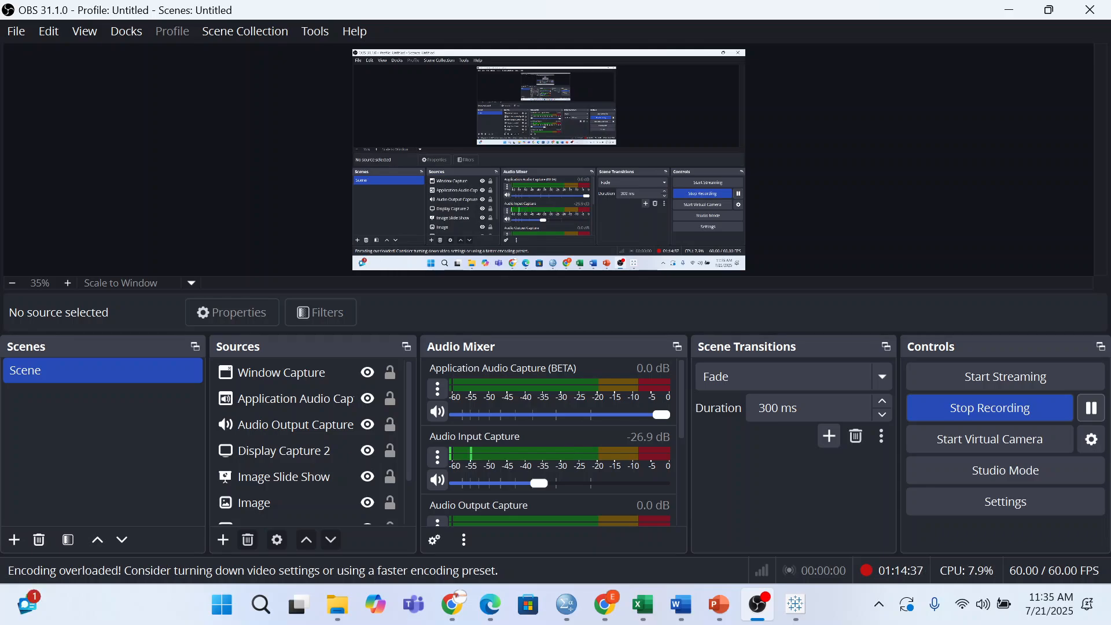
pyautogui.moveTo(605, 604)
pyautogui.click(509, 509)
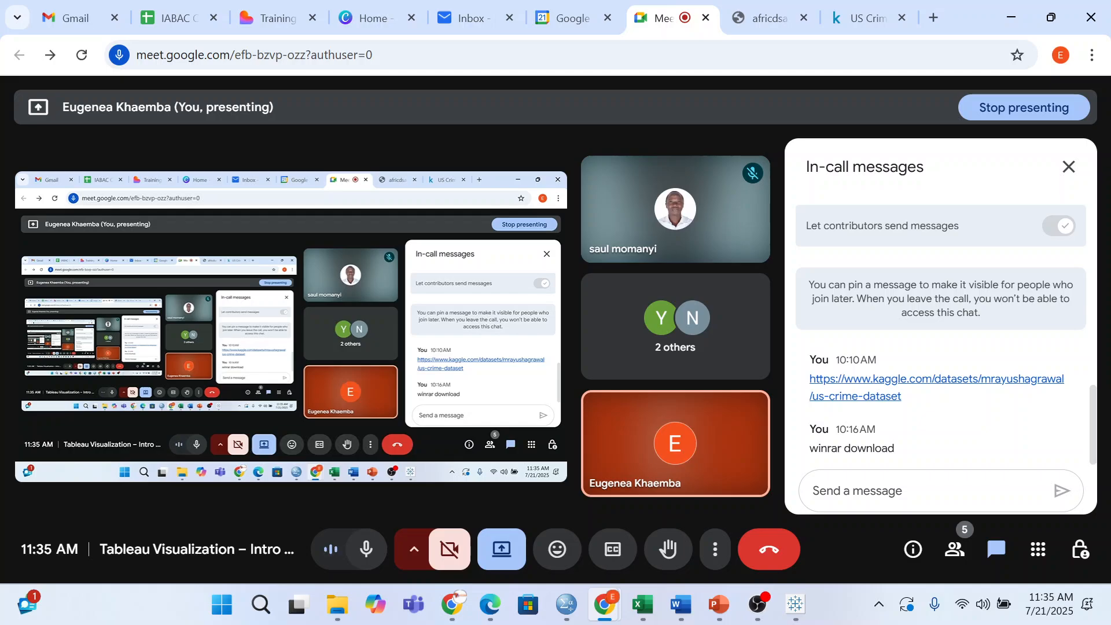
# - Close the in-call chat, admit the waiting participant, and switch to Tableau
pyautogui.click(1068, 166)
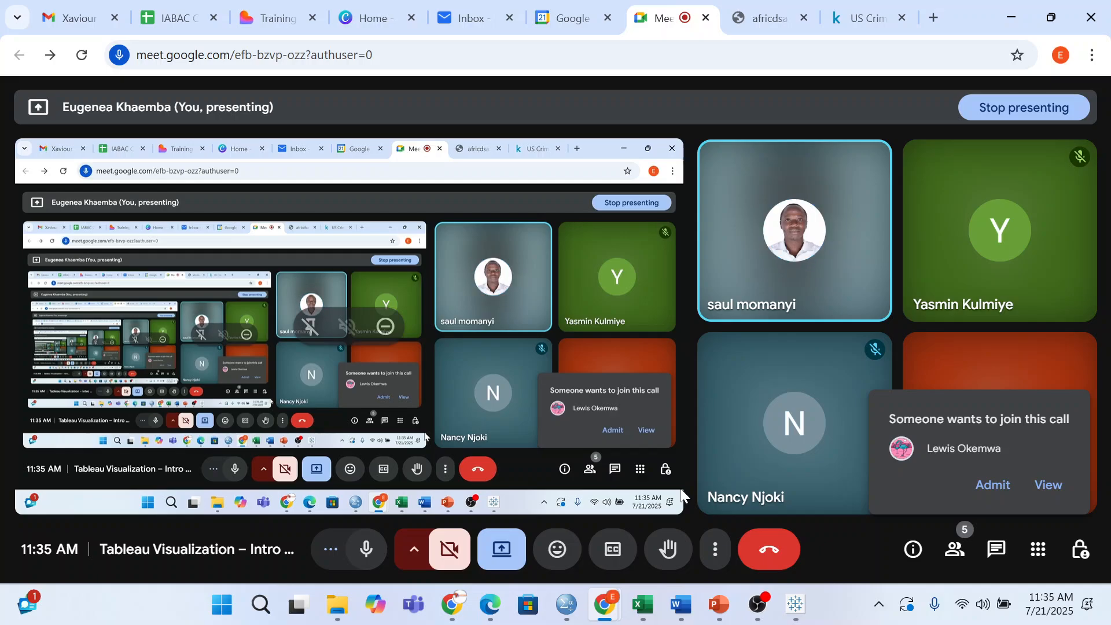
pyautogui.click(993, 484)
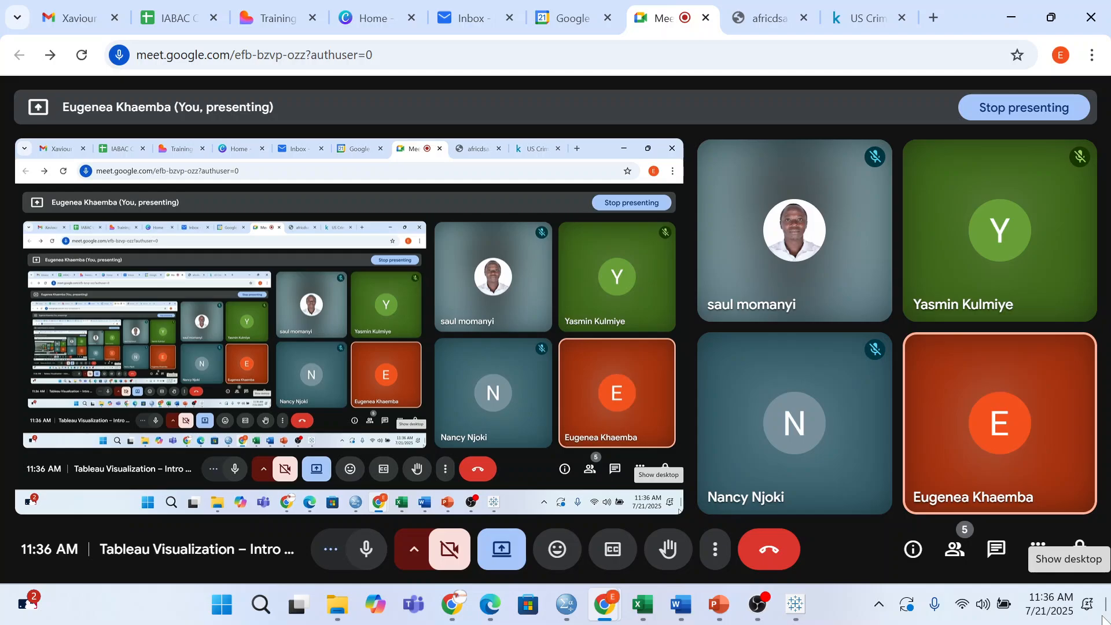
pyautogui.hotkey('alt', 'Tab')
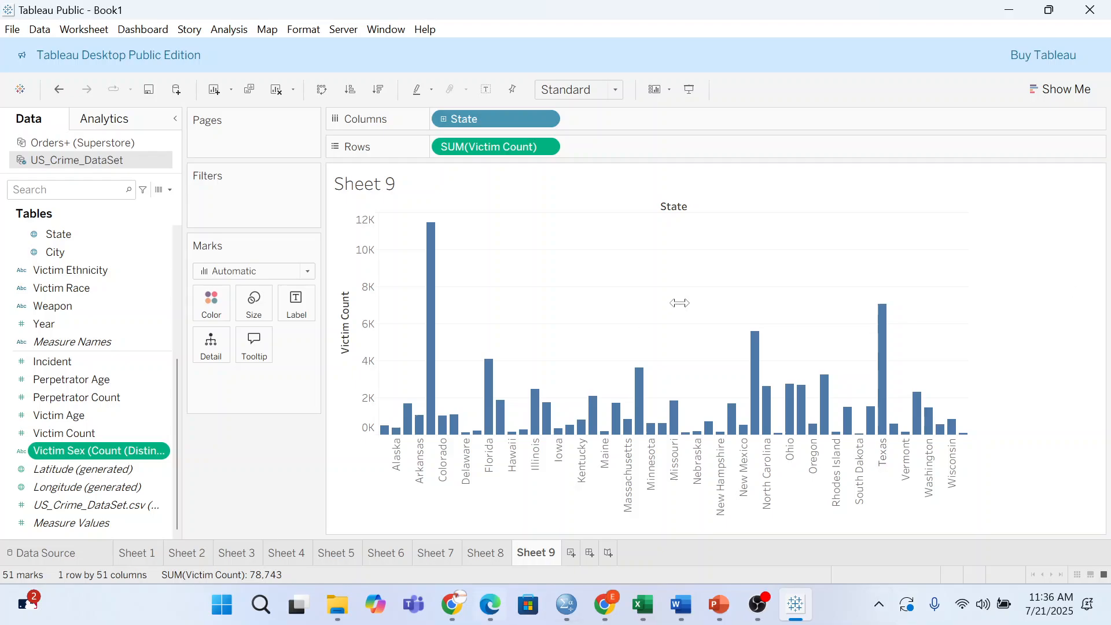
# - Create a new worksheet, Sheet 10
pyautogui.click(803, 612)
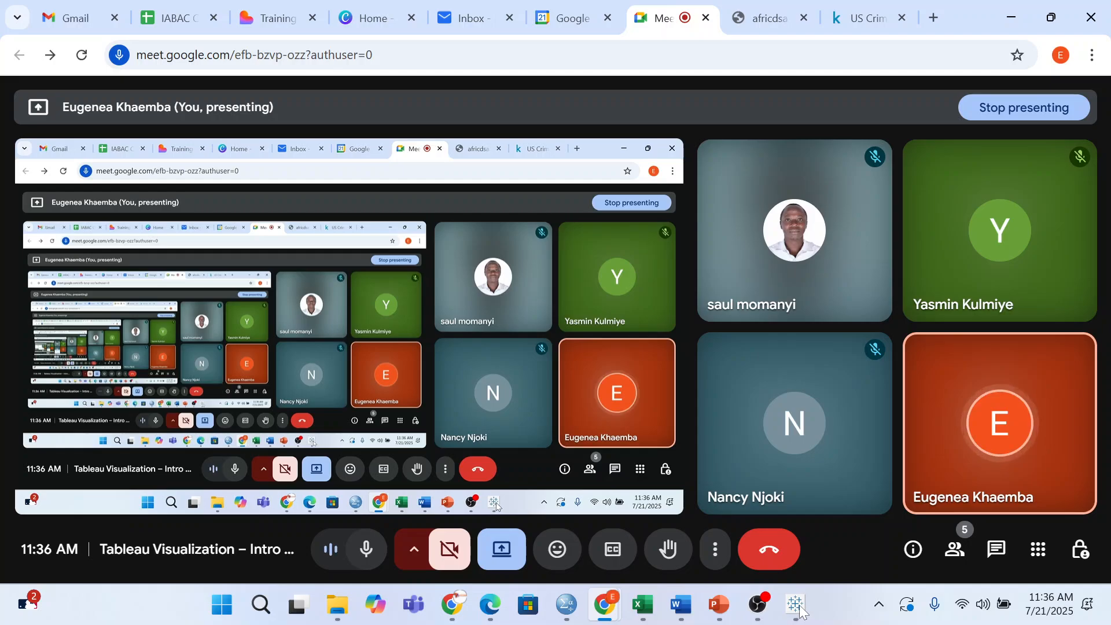
pyautogui.click(802, 612)
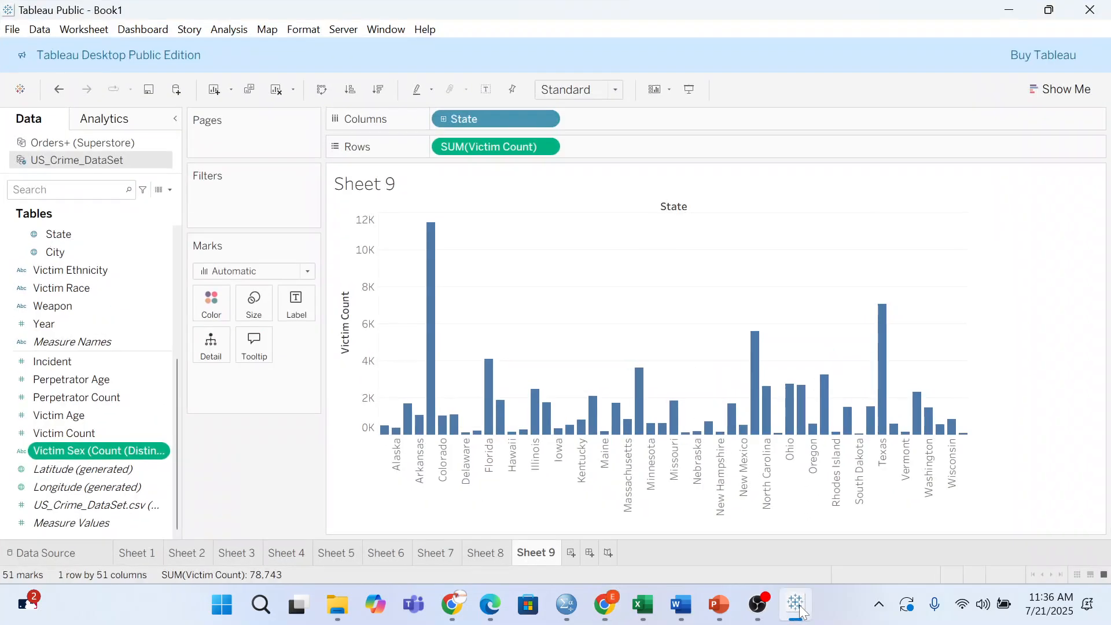
pyautogui.click(571, 553)
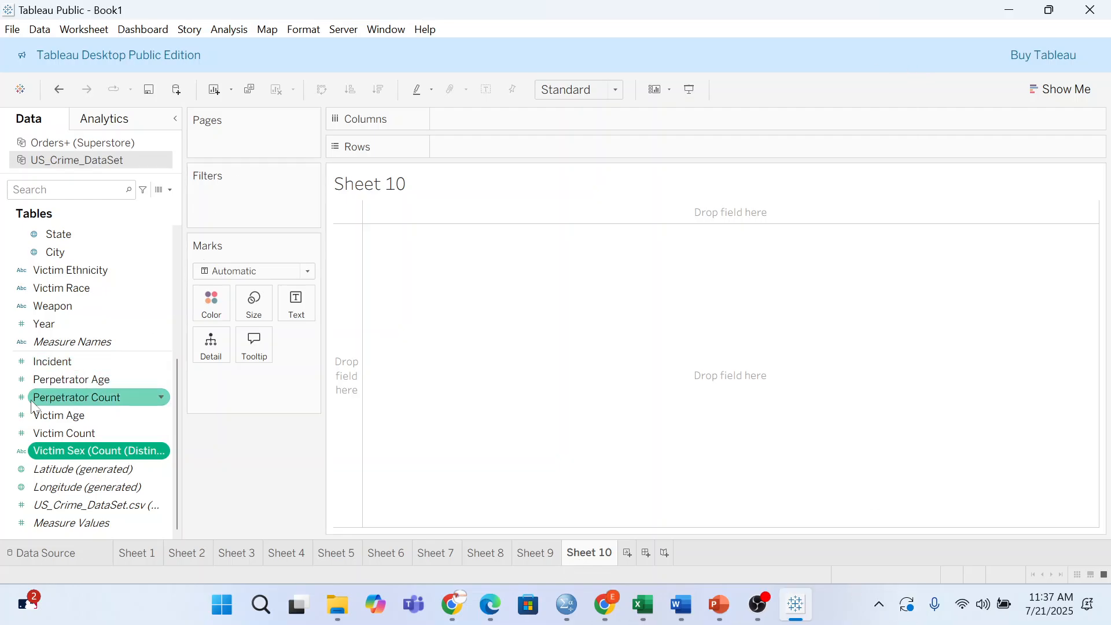
# - Plot SUM of Incident by Weapon, with Weapon on Columns and Incident on Rows
pyautogui.scroll(5, 58, 381)
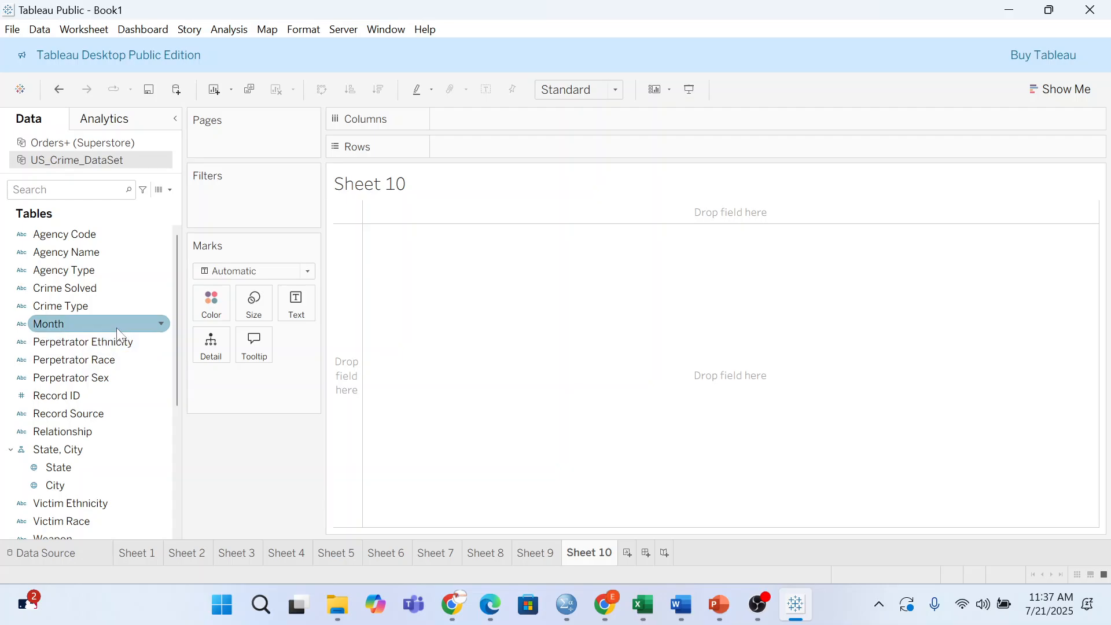
pyautogui.scroll(-4, 100, 259)
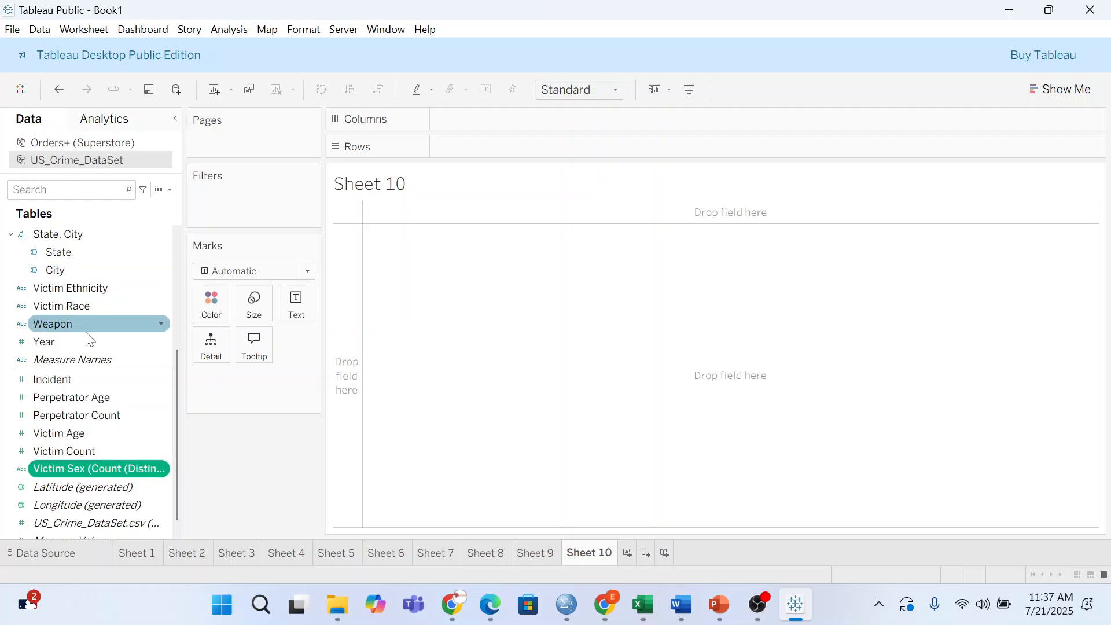
pyautogui.moveTo(82, 324); pyautogui.dragTo(531, 137)
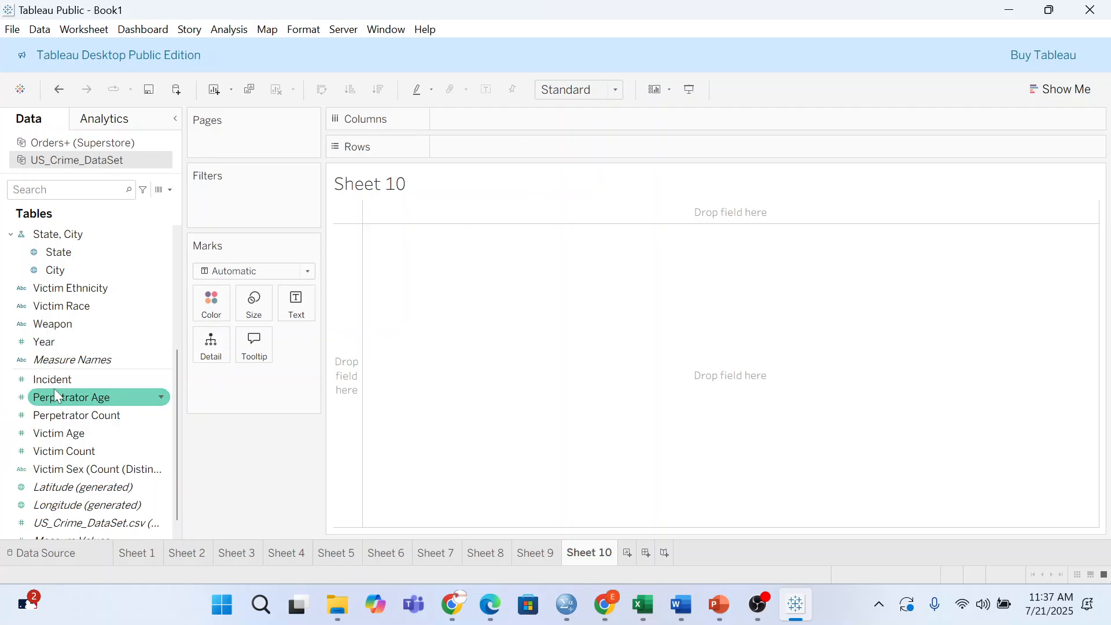
pyautogui.moveTo(75, 330); pyautogui.dragTo(598, 119)
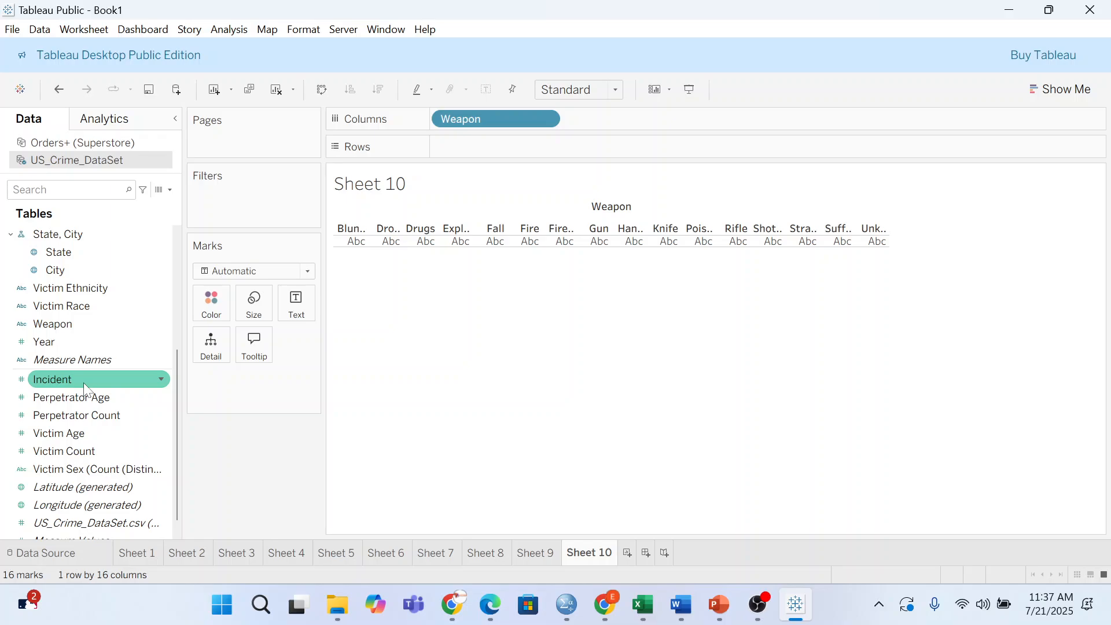
pyautogui.moveTo(82, 378); pyautogui.dragTo(505, 151)
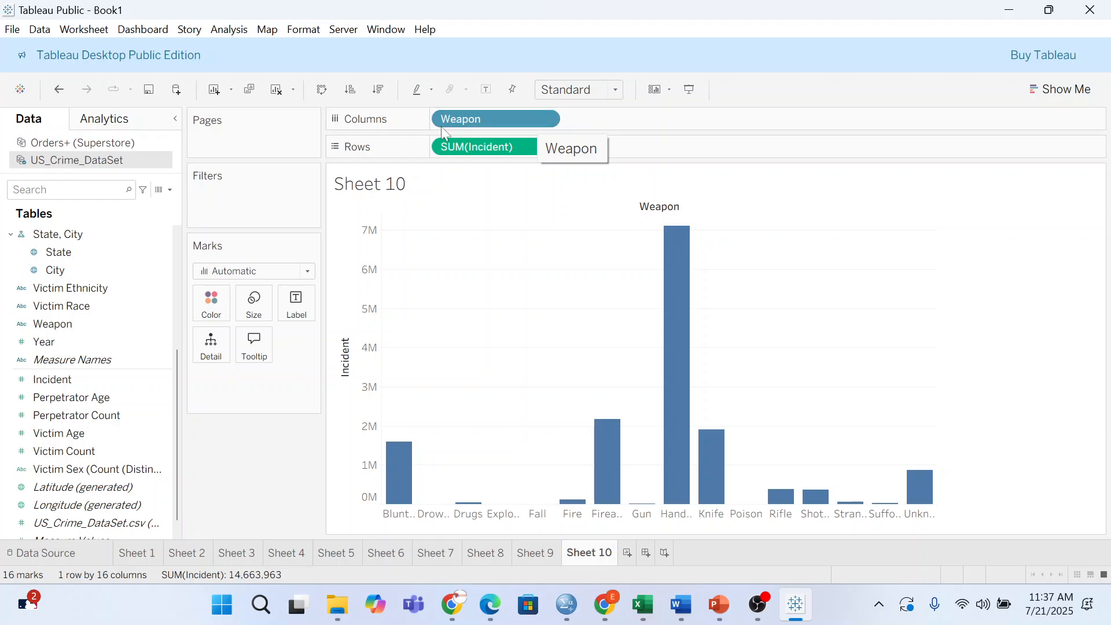
pyautogui.click(322, 92)
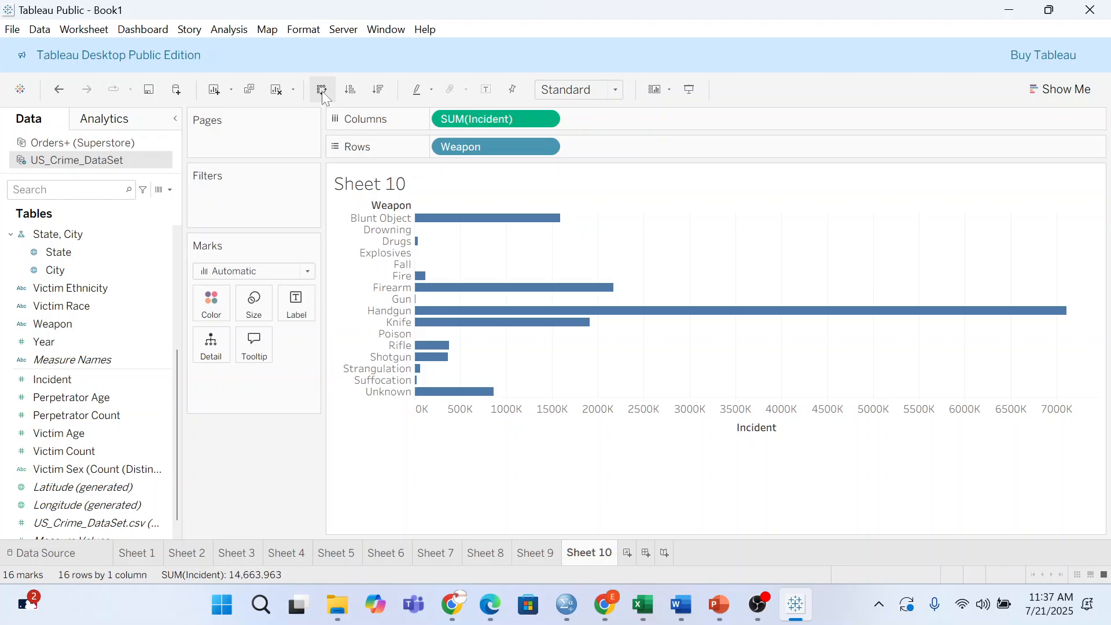
pyautogui.click(321, 92)
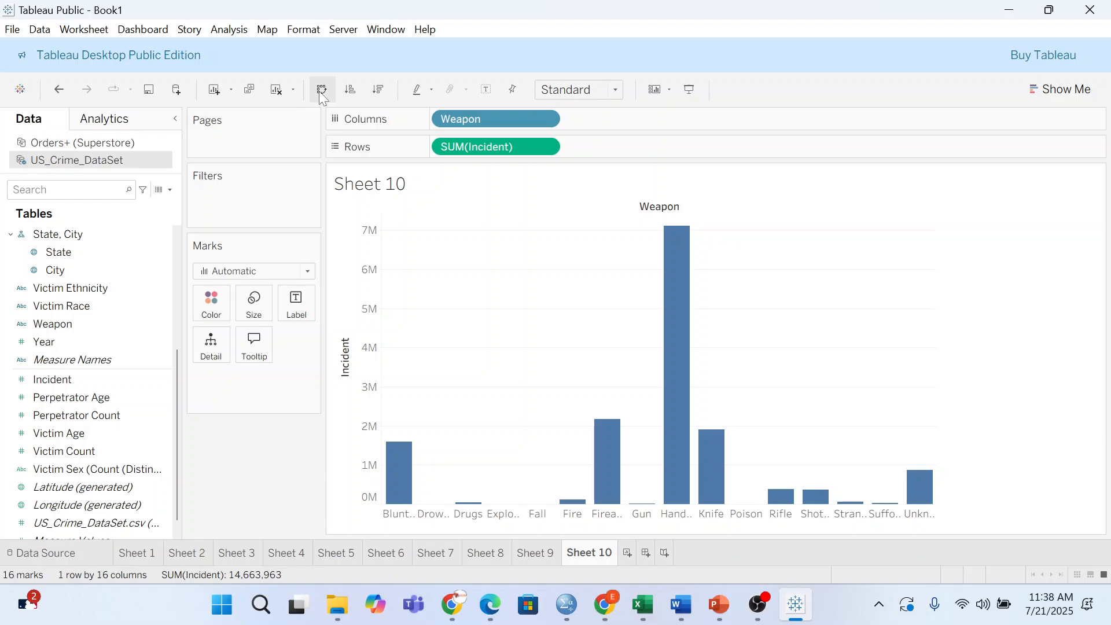
pyautogui.click(629, 556)
# - On a new Sheet 11, put State on Columns and Victim Count on Rows, then switch to Google Meet
pyautogui.click(46, 283)
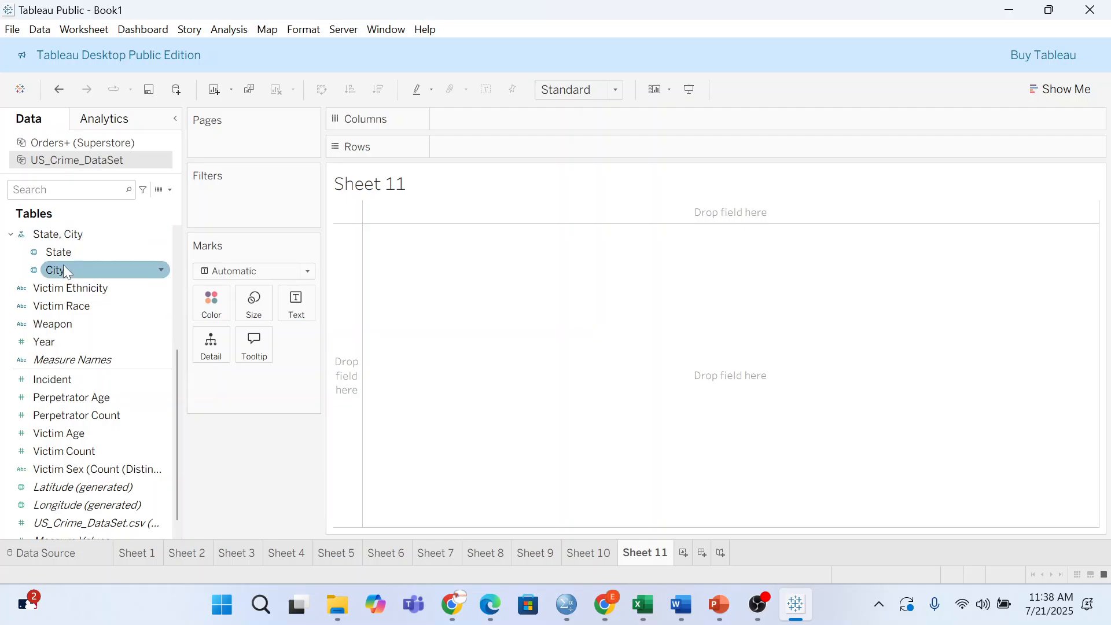
pyautogui.moveTo(130, 250)
pyautogui.mouseDown()
pyautogui.moveTo(532, 103)
pyautogui.moveTo(522, 121)
pyautogui.mouseUp()
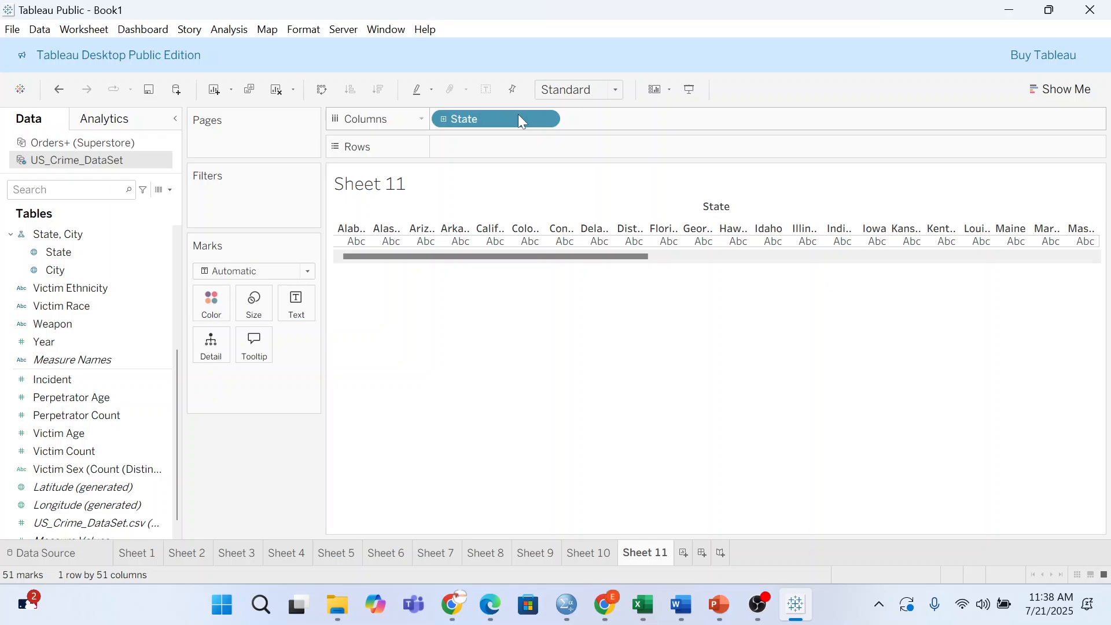
pyautogui.moveTo(519, 119); pyautogui.dragTo(488, 145)
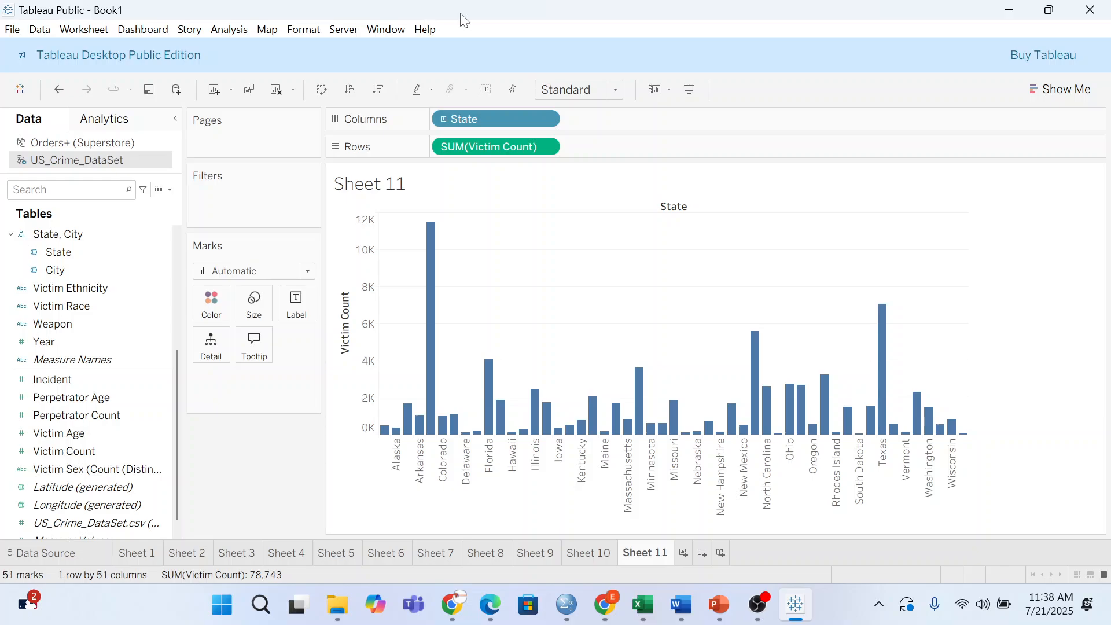
pyautogui.press('super+8')
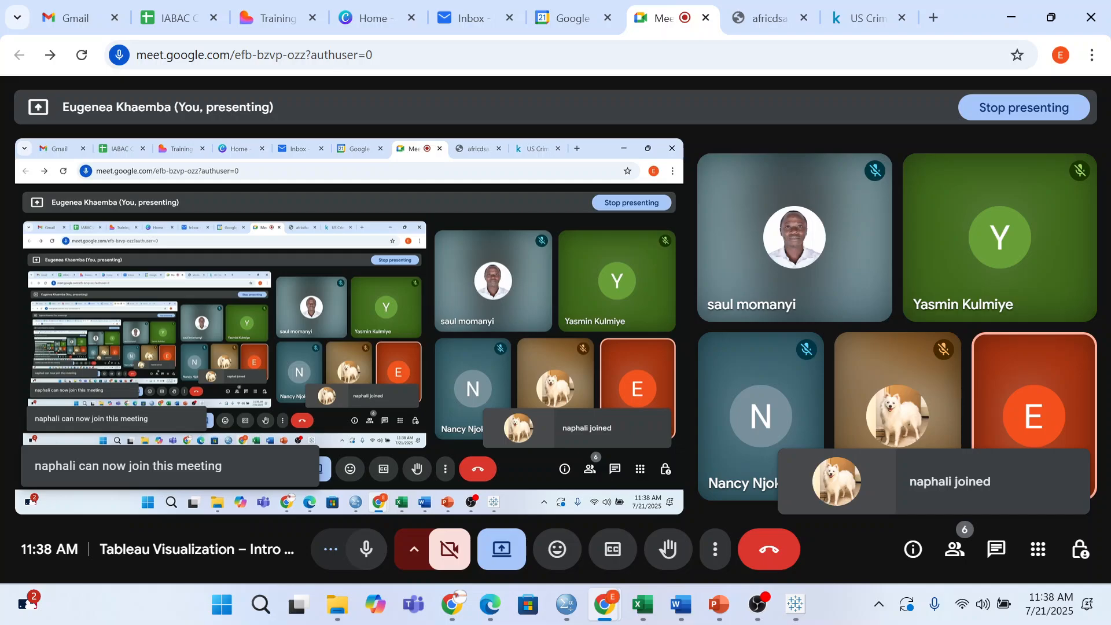
# - Switch from the Meet call back to Tableau's Victim Count by State chart on Sheet 11
pyautogui.hotkey('alt', 'Tab')
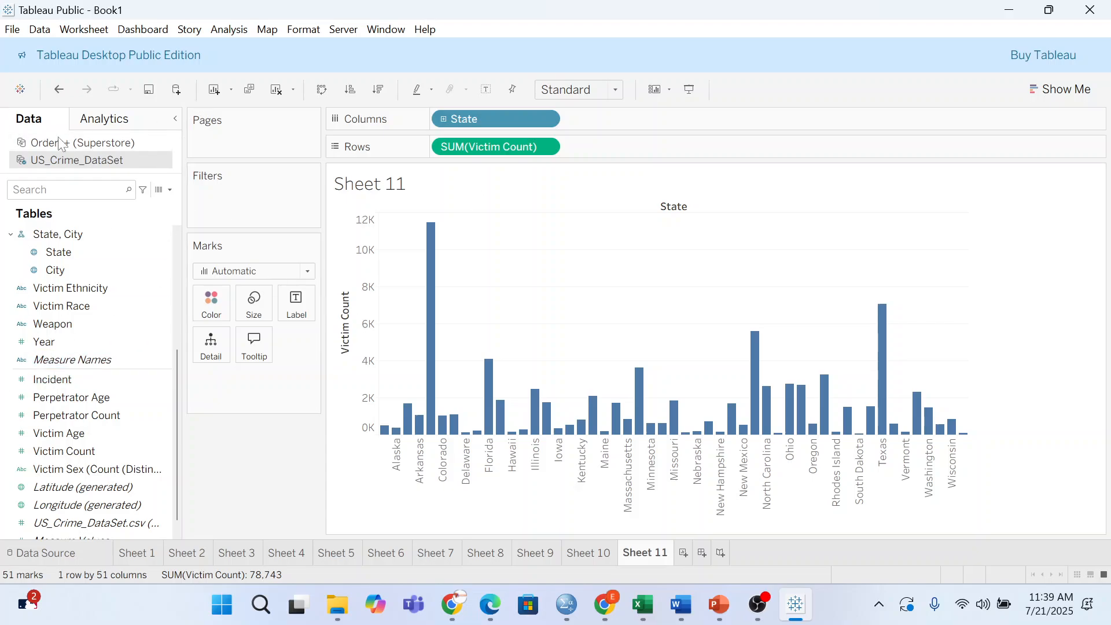
# - Colour Sheet 11's bars by State, then switch to the Word assignment questions
pyautogui.moveTo(71, 252); pyautogui.dragTo(211, 312)
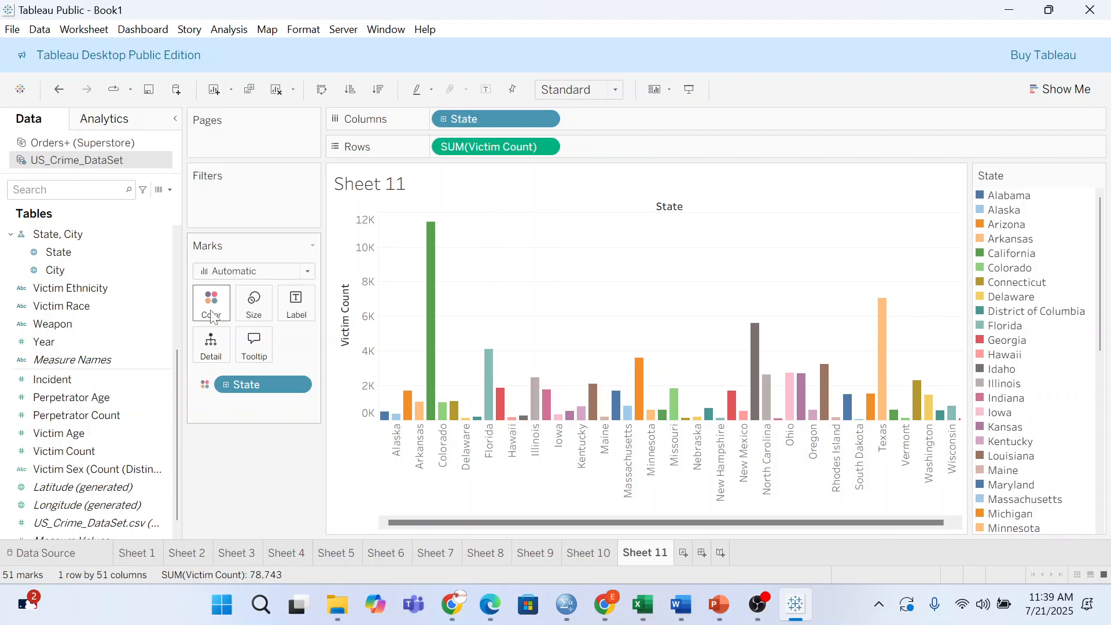
pyautogui.hotkey('alt', 'Tab')
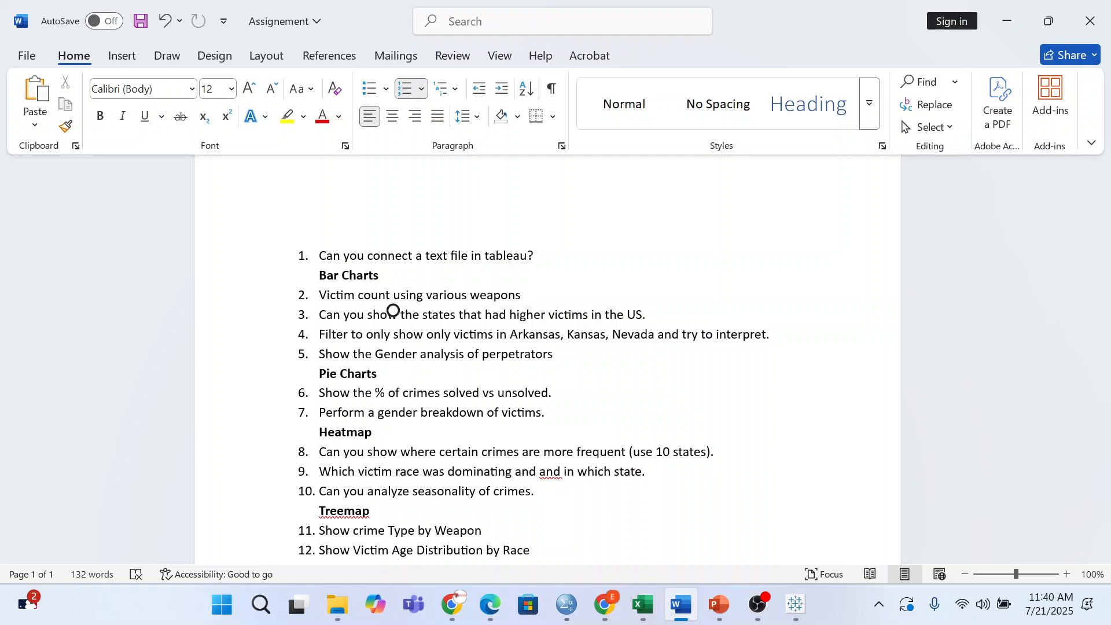
# - Show the Google Meet call, then return to Tableau's state-coloured Sheet 11 chart
pyautogui.moveTo(605, 604)
pyautogui.click(509, 521)
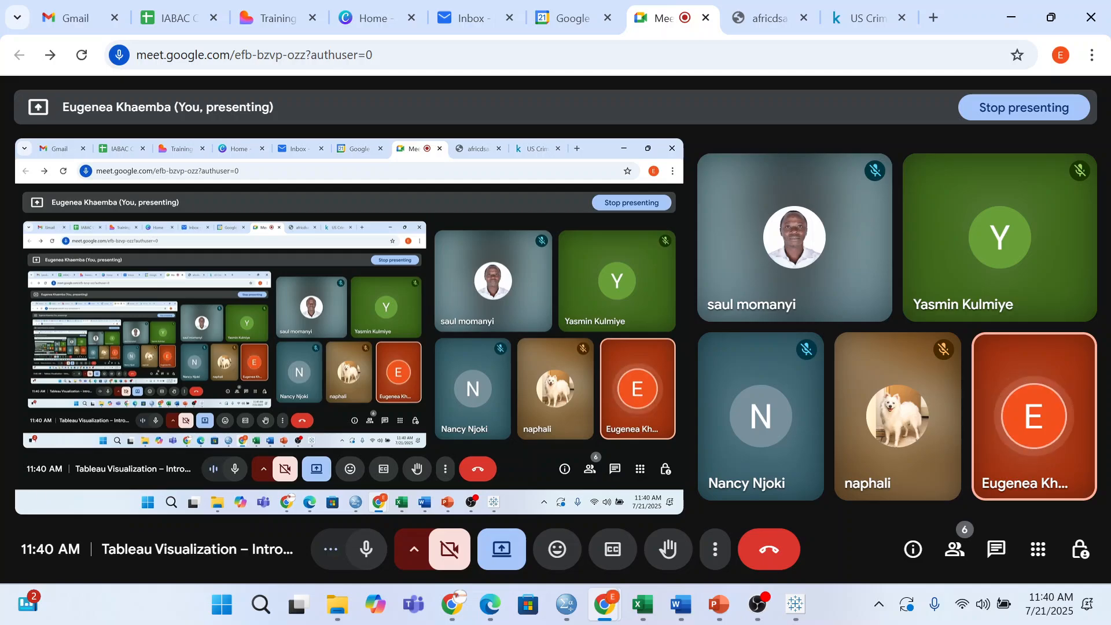
pyautogui.hotkey('alt', 'Tab')
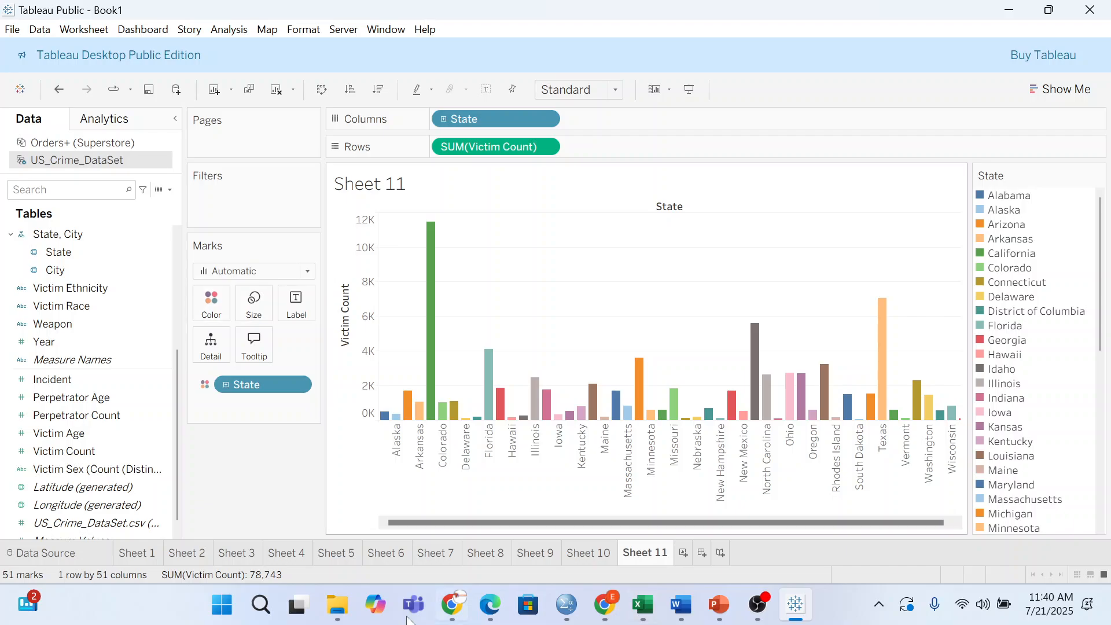
# - Start a new Sheet 12 and set its mark type to Pie
pyautogui.click(684, 552)
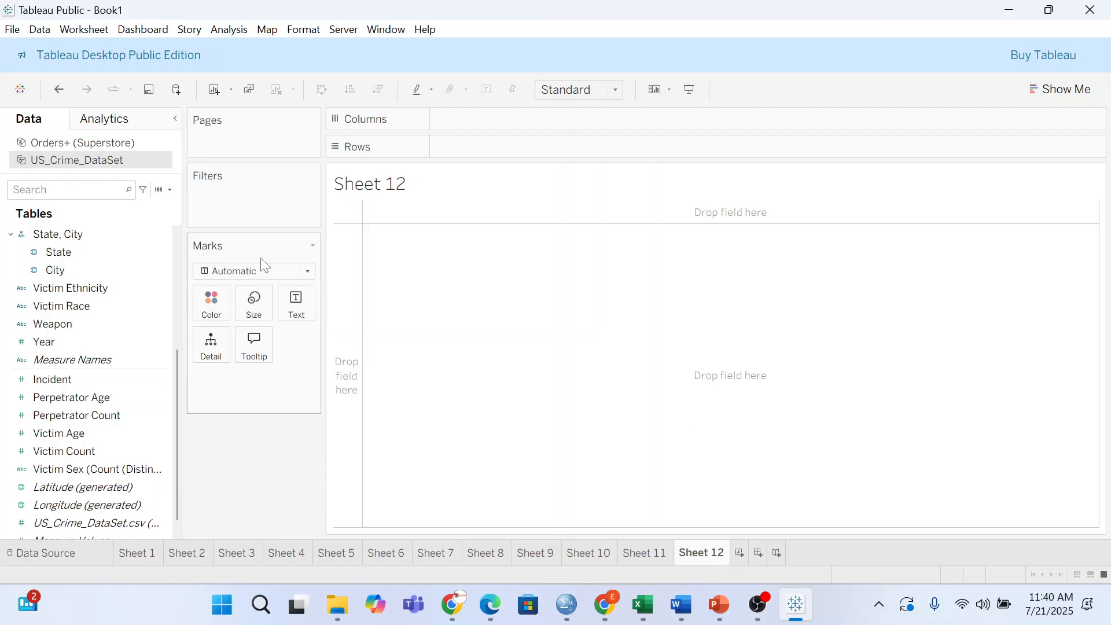
pyautogui.click(269, 270)
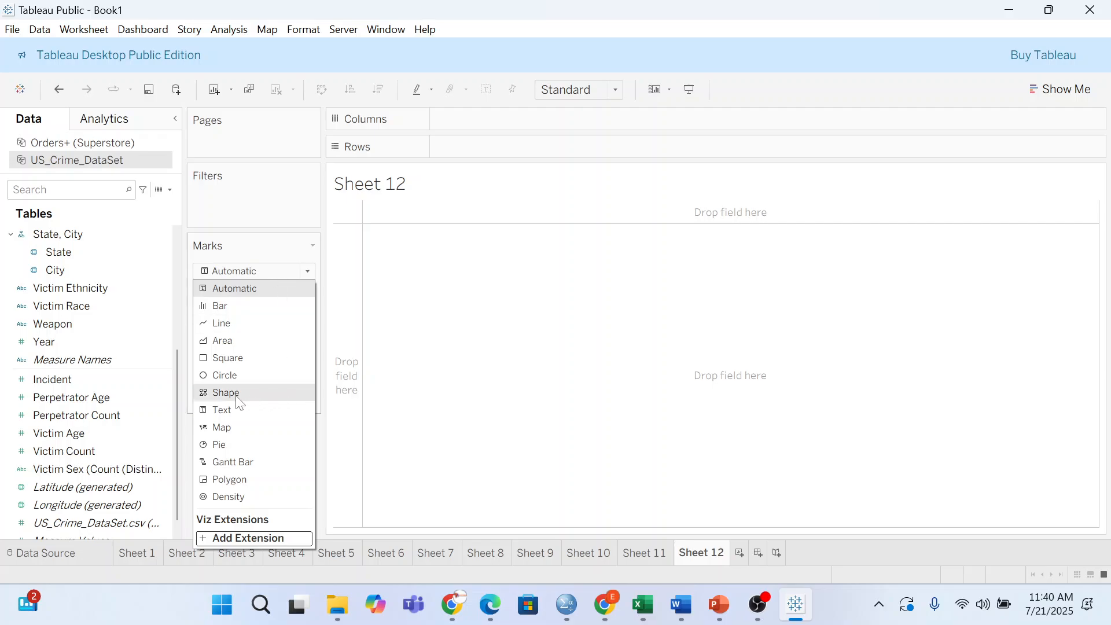
pyautogui.click(229, 444)
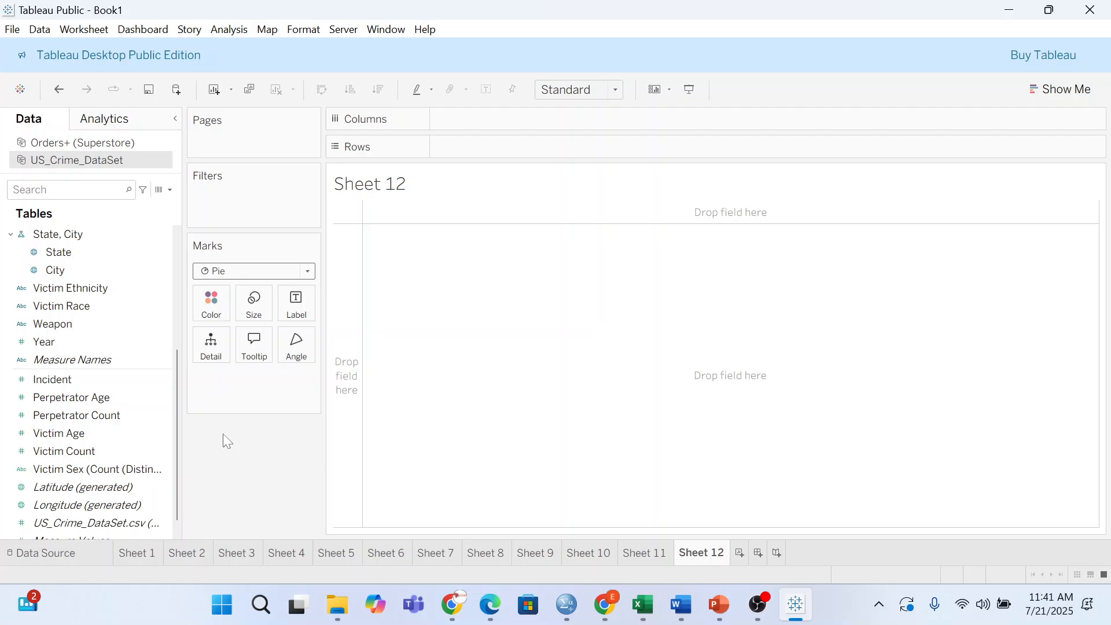
# - Try Crime Solved on the pie marks, then place it on Rows for separate No and Yes pies
pyautogui.scroll(3, 106, 262)
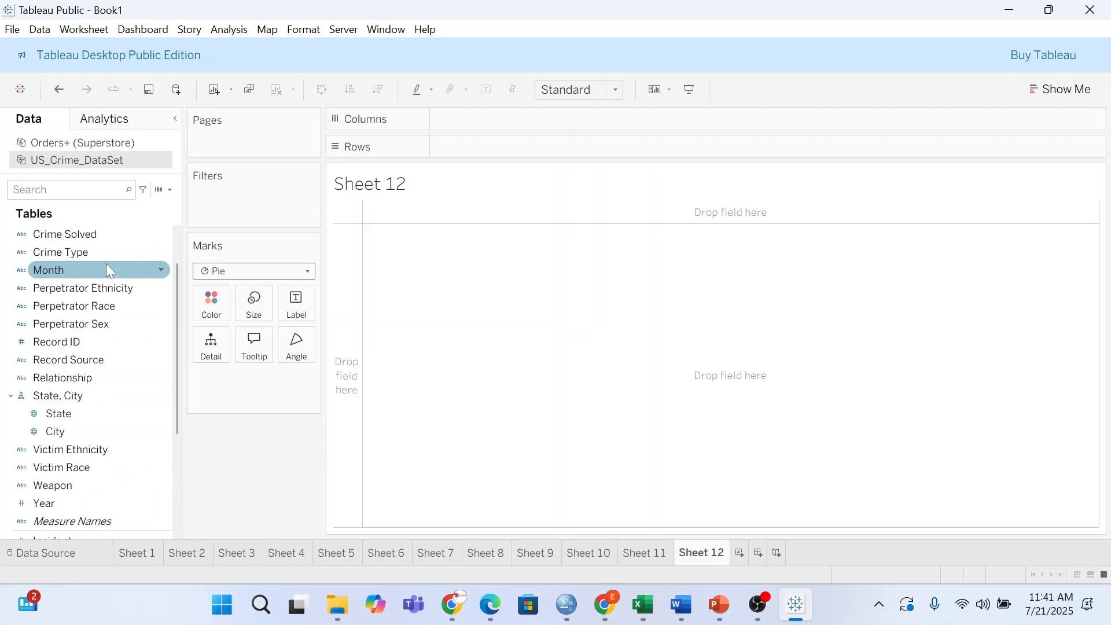
pyautogui.moveTo(105, 233); pyautogui.dragTo(246, 485)
pyautogui.click(86, 238)
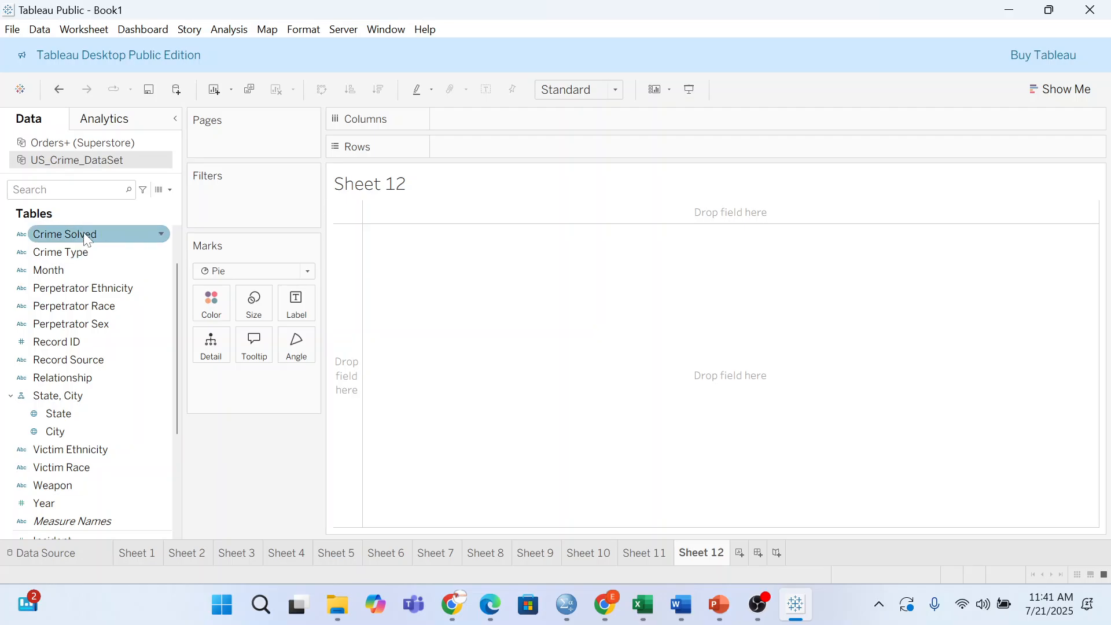
pyautogui.moveTo(85, 237); pyautogui.dragTo(252, 311)
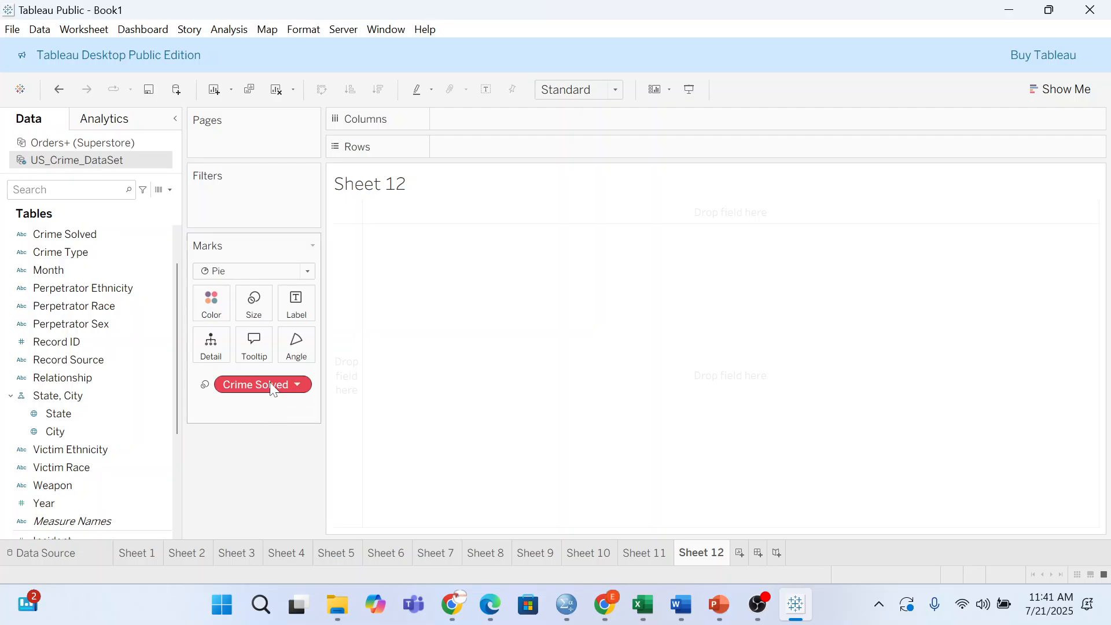
pyautogui.moveTo(277, 384); pyautogui.dragTo(7, 202)
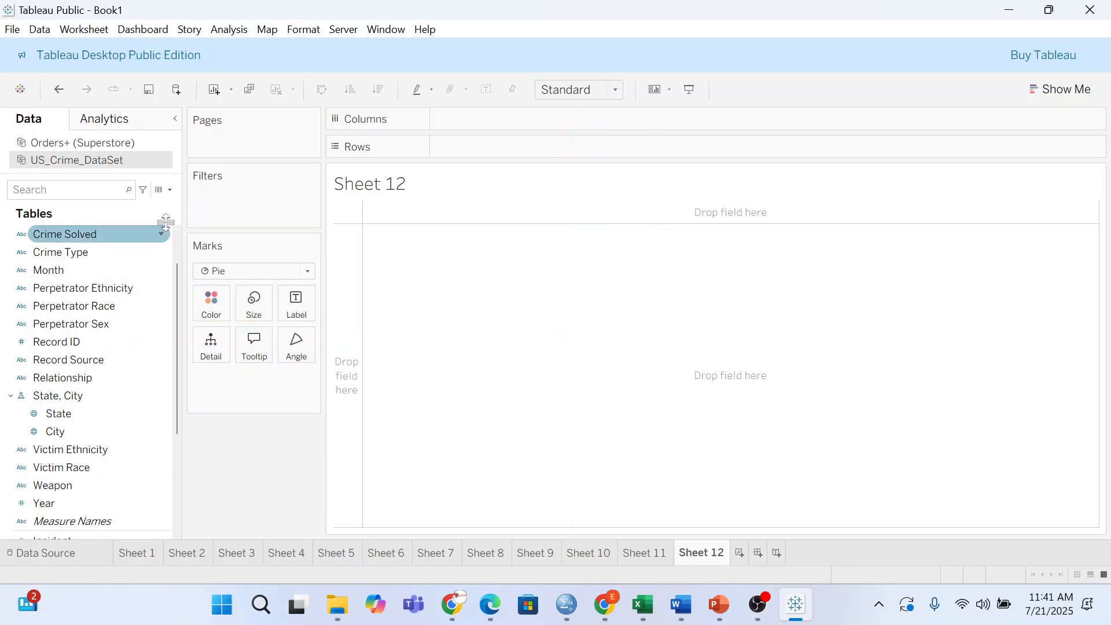
pyautogui.moveTo(95, 232); pyautogui.dragTo(534, 277)
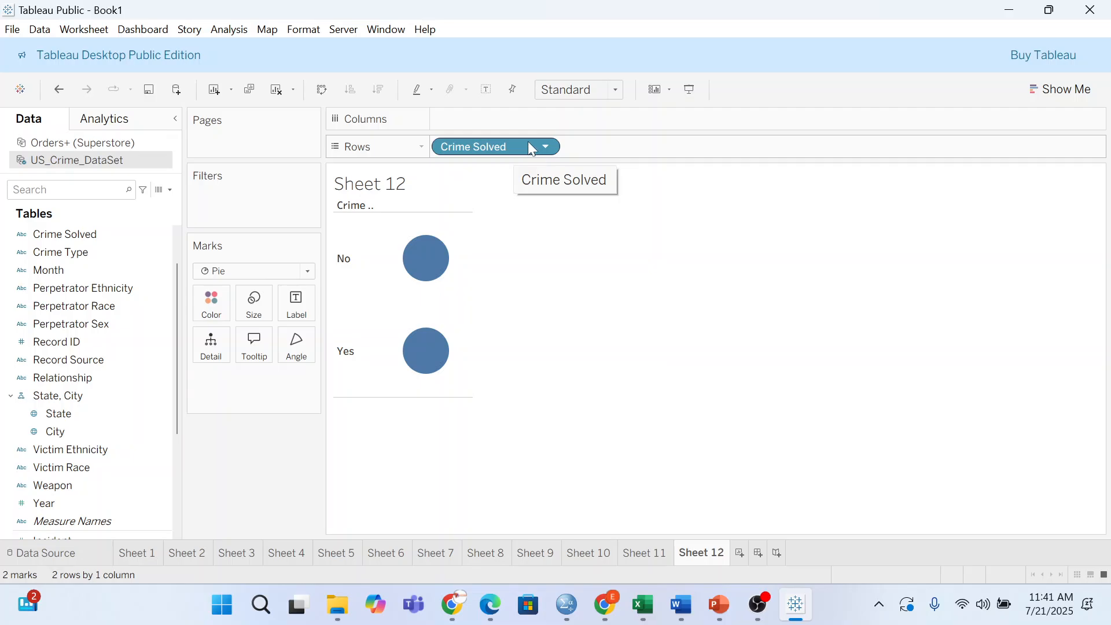
# - Move Crime Solved from Rows to Columns and open the Show Me chart suggestions
pyautogui.moveTo(528, 141); pyautogui.dragTo(537, 119)
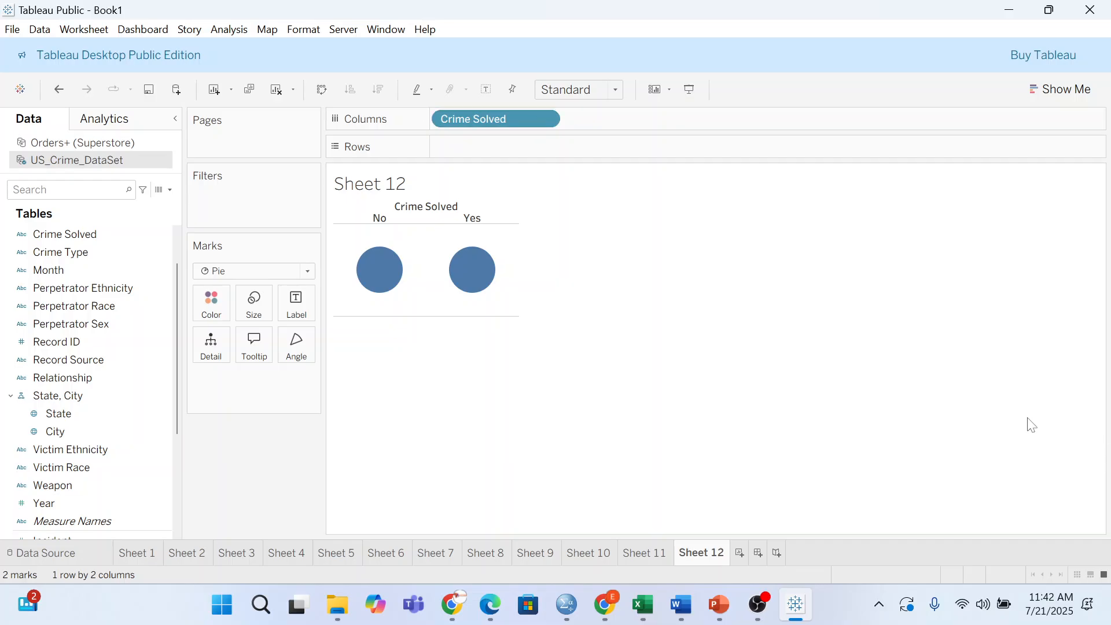
pyautogui.click(1062, 89)
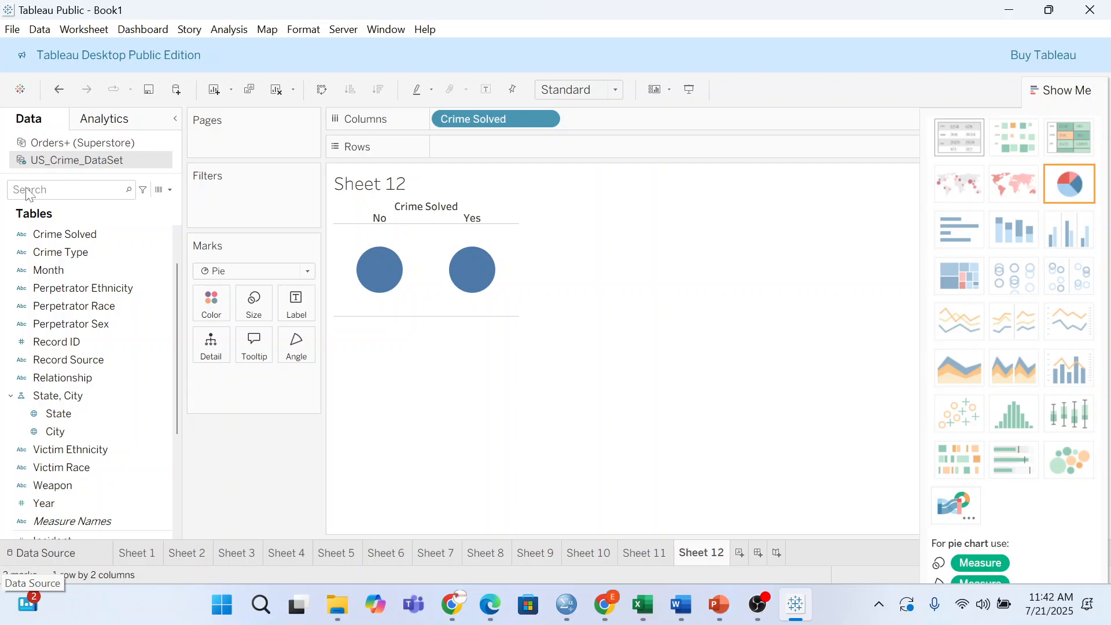
# - Try Perpetrator Sex on the pie angle, undo it, and remove Crime Solved from Columns
pyautogui.scroll(-2, 39, 359)
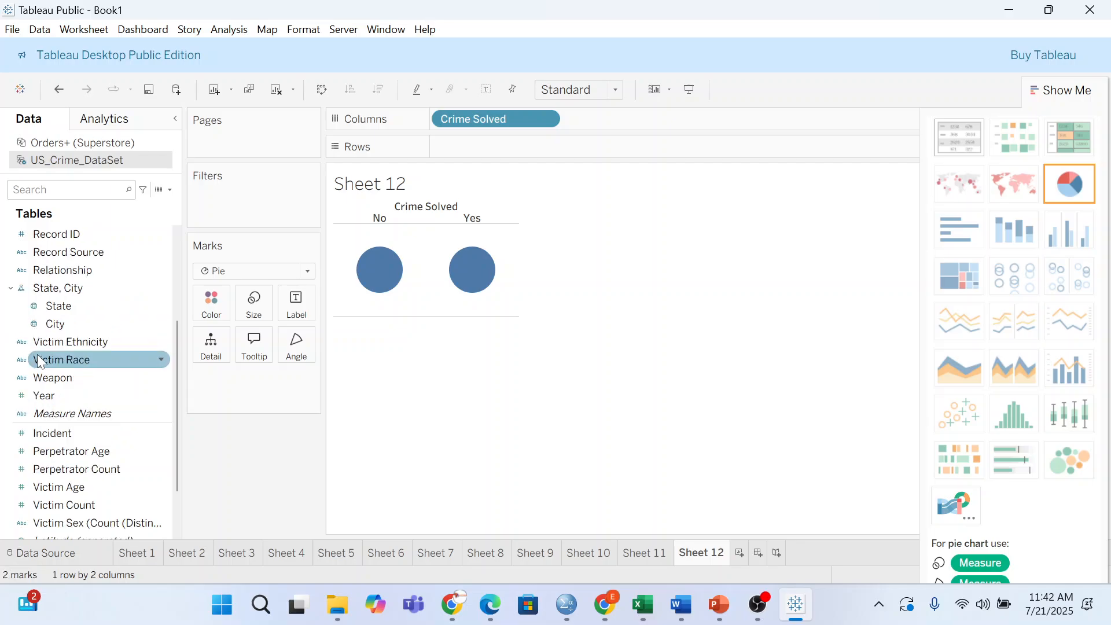
pyautogui.scroll(-2, 40, 335)
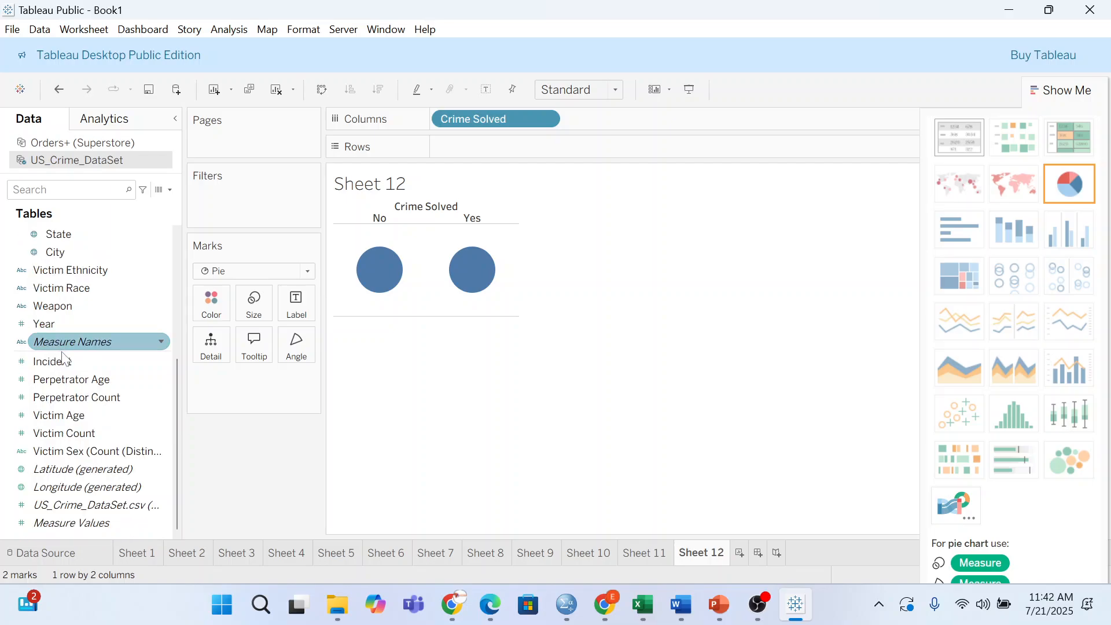
pyautogui.scroll(3, 91, 380)
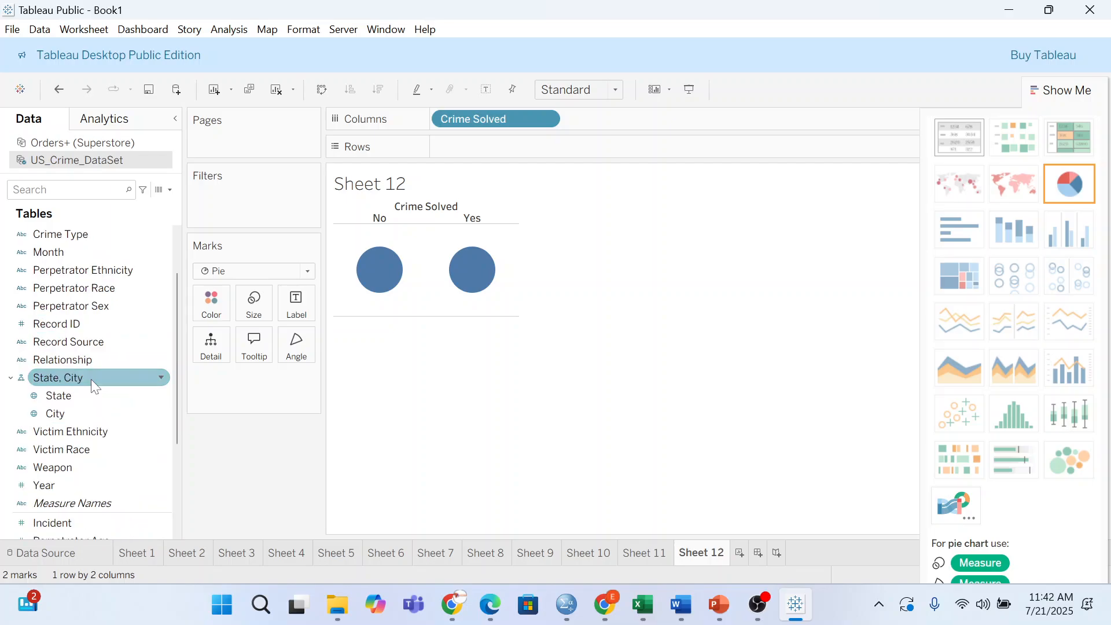
pyautogui.moveTo(89, 305); pyautogui.dragTo(298, 343)
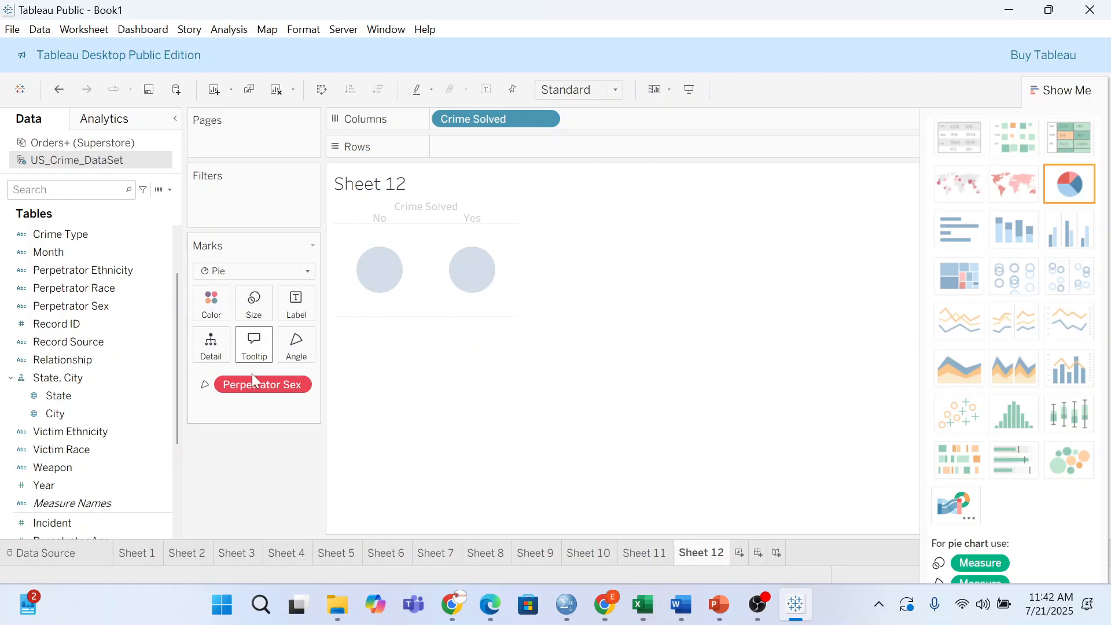
pyautogui.click(56, 92)
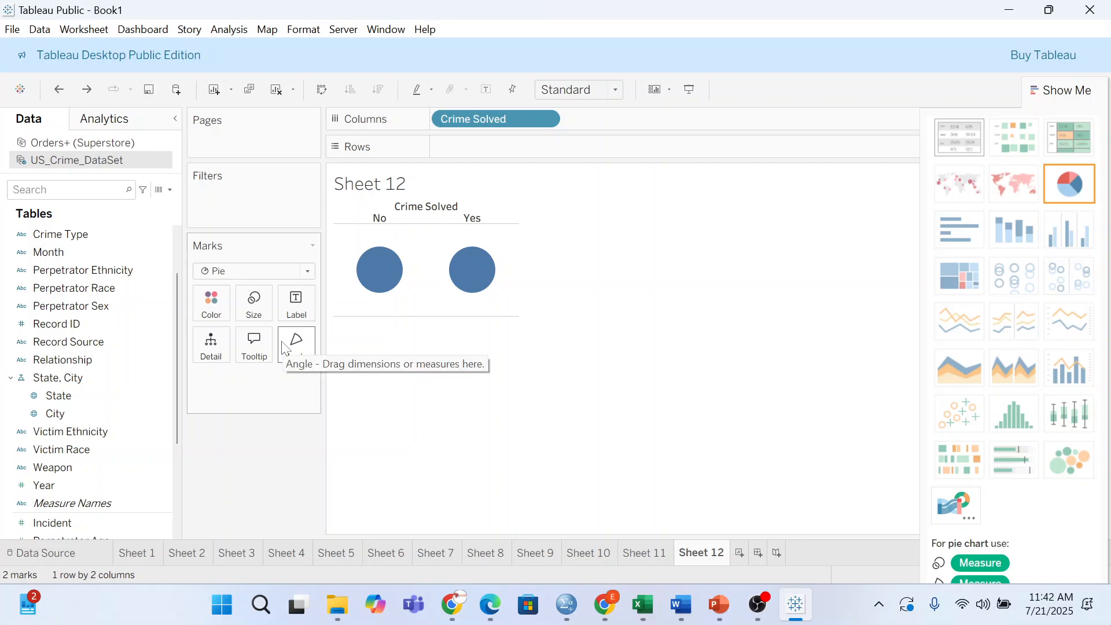
pyautogui.moveTo(469, 120); pyautogui.dragTo(259, 479)
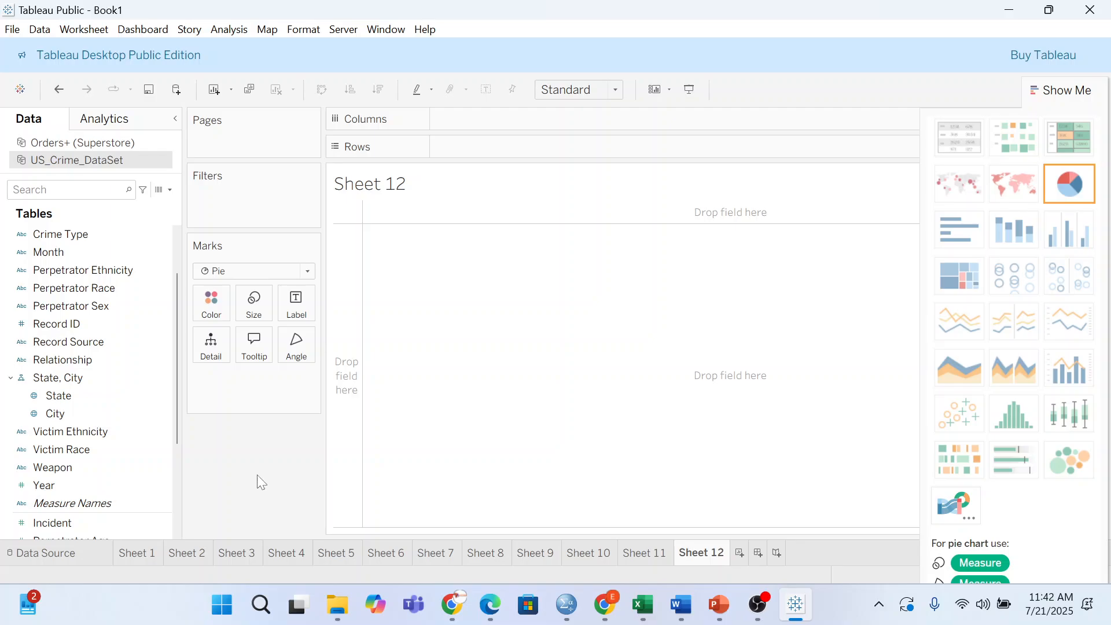
# - Switch Sheet 12's marks to Square, label them by Crime Type and colour them by Weapon
pyautogui.click(289, 276)
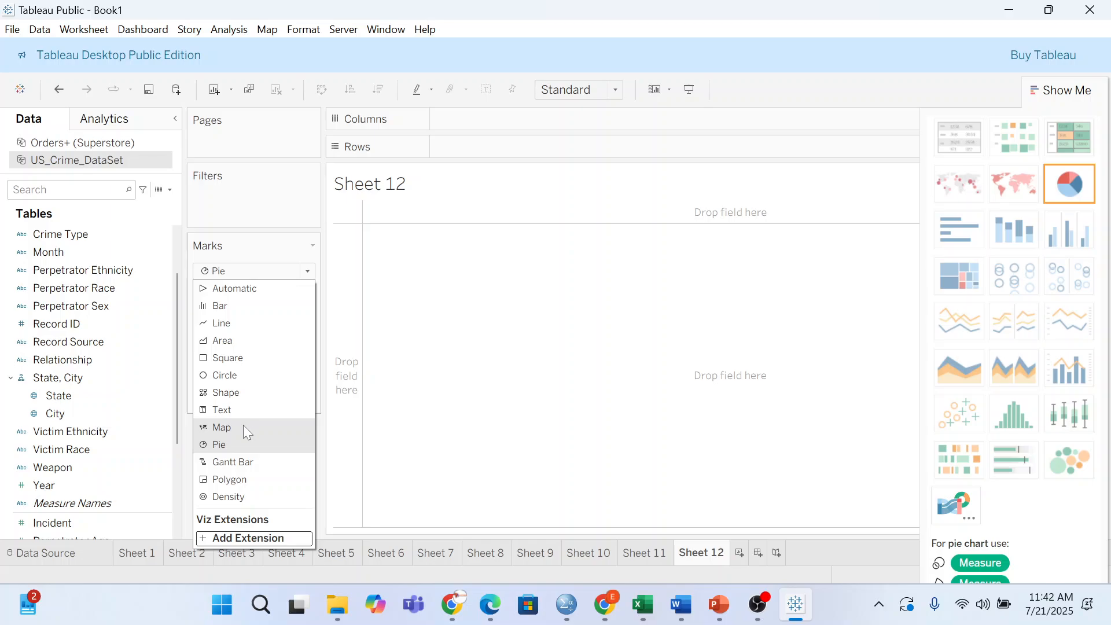
pyautogui.click(234, 359)
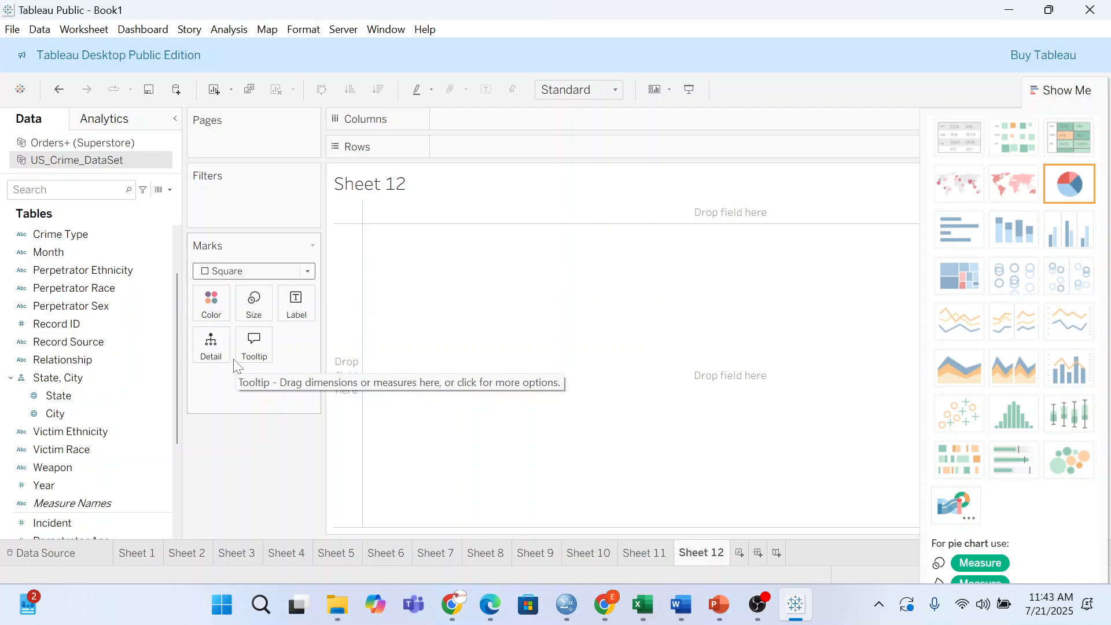
pyautogui.moveTo(82, 222); pyautogui.dragTo(297, 299)
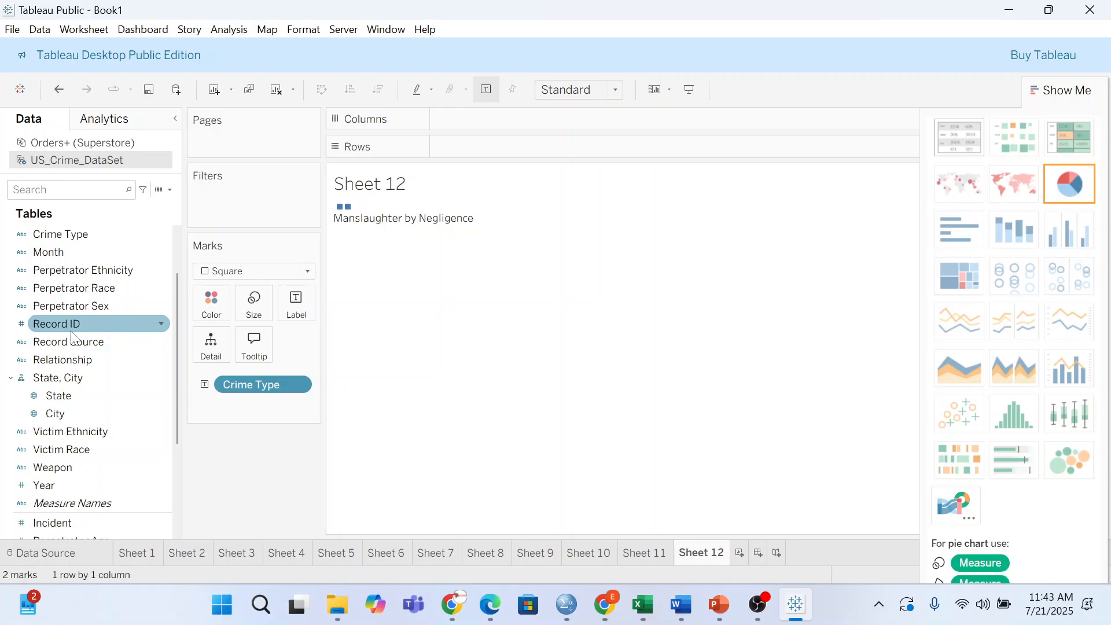
pyautogui.scroll(-3, 70, 336)
pyautogui.moveTo(65, 322); pyautogui.dragTo(222, 294)
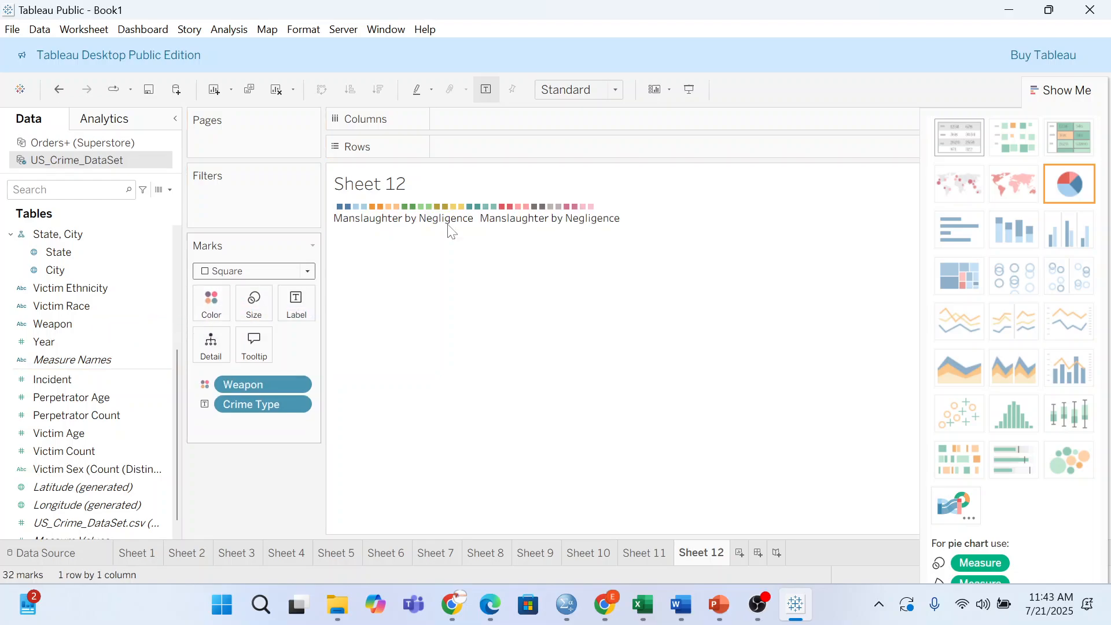
# - Fit Sheet 12 to Entire View and remove the Crime Type label and Weapon colour pills
pyautogui.click(615, 89)
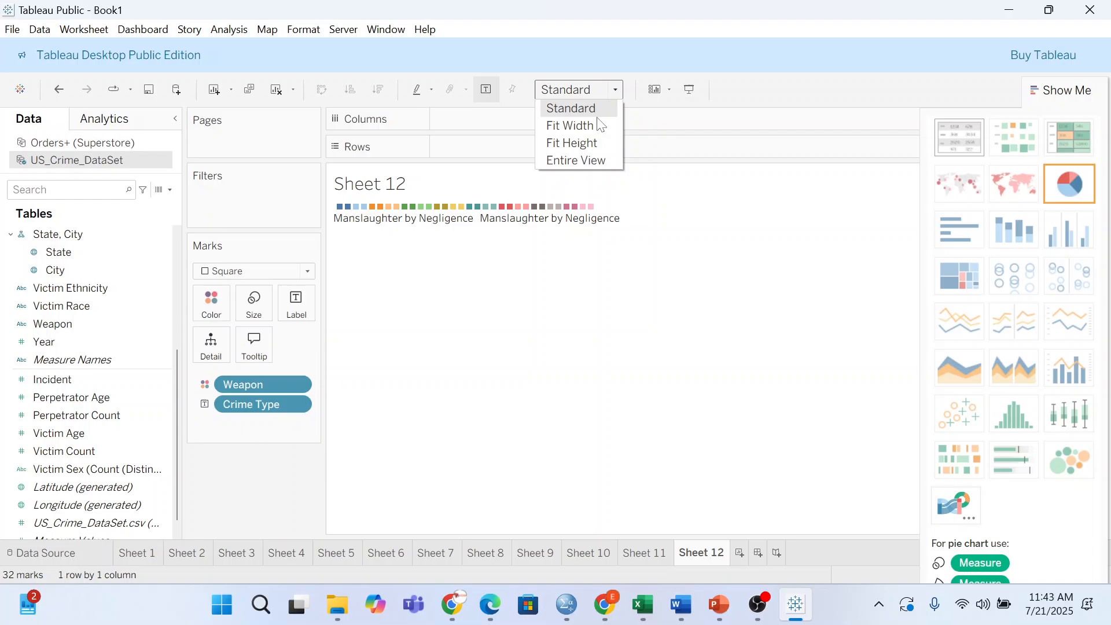
pyautogui.click(583, 162)
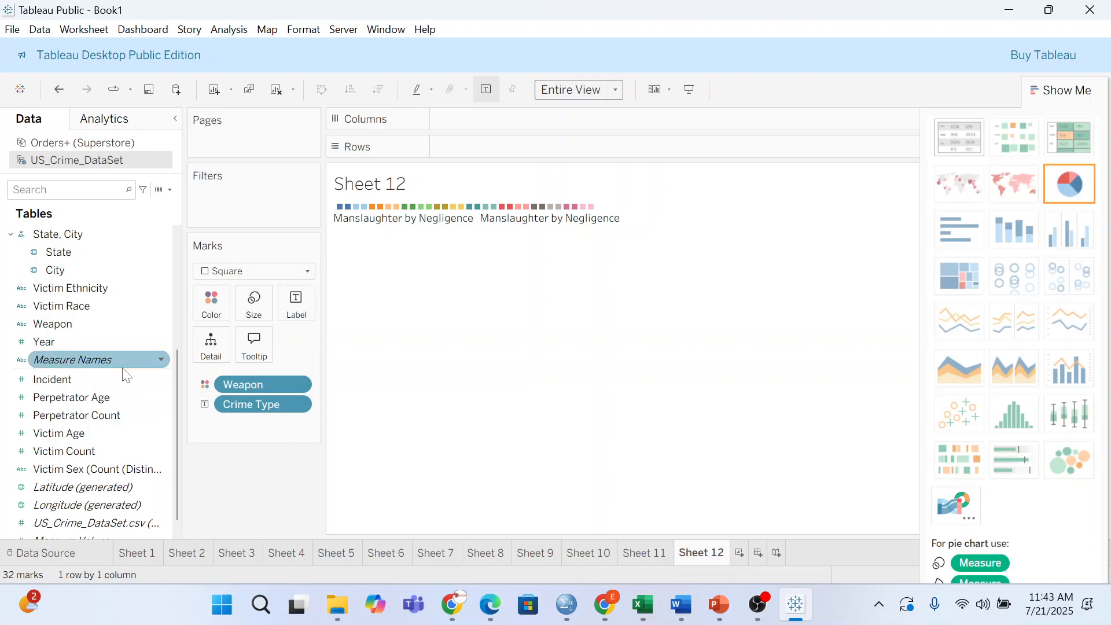
pyautogui.scroll(-1, 120, 373)
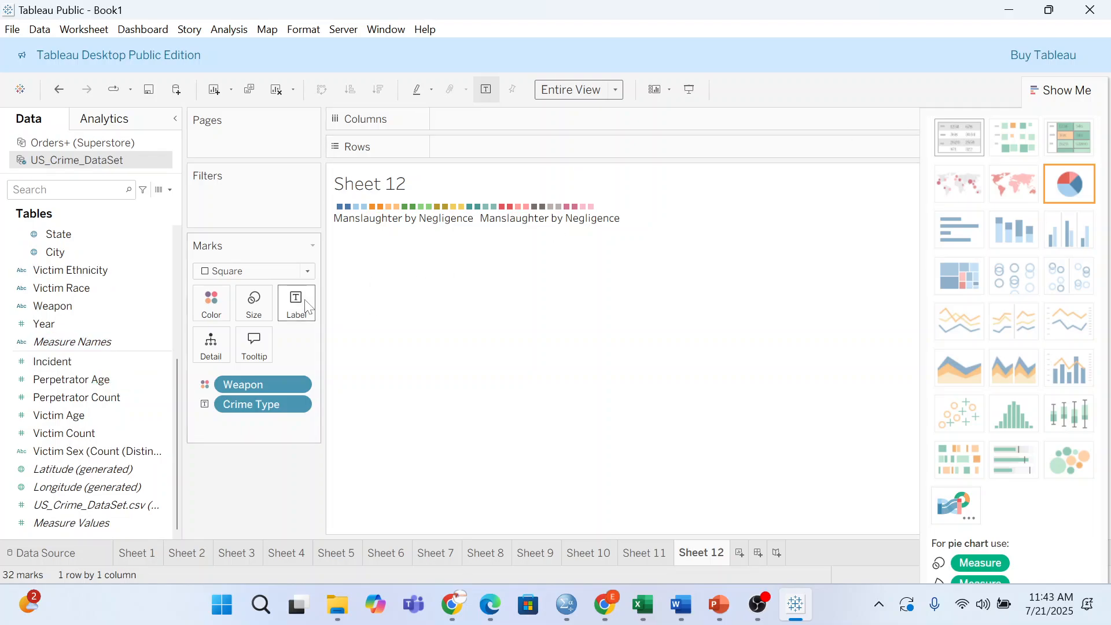
pyautogui.moveTo(251, 404); pyautogui.dragTo(243, 460)
pyautogui.moveTo(247, 379); pyautogui.dragTo(249, 462)
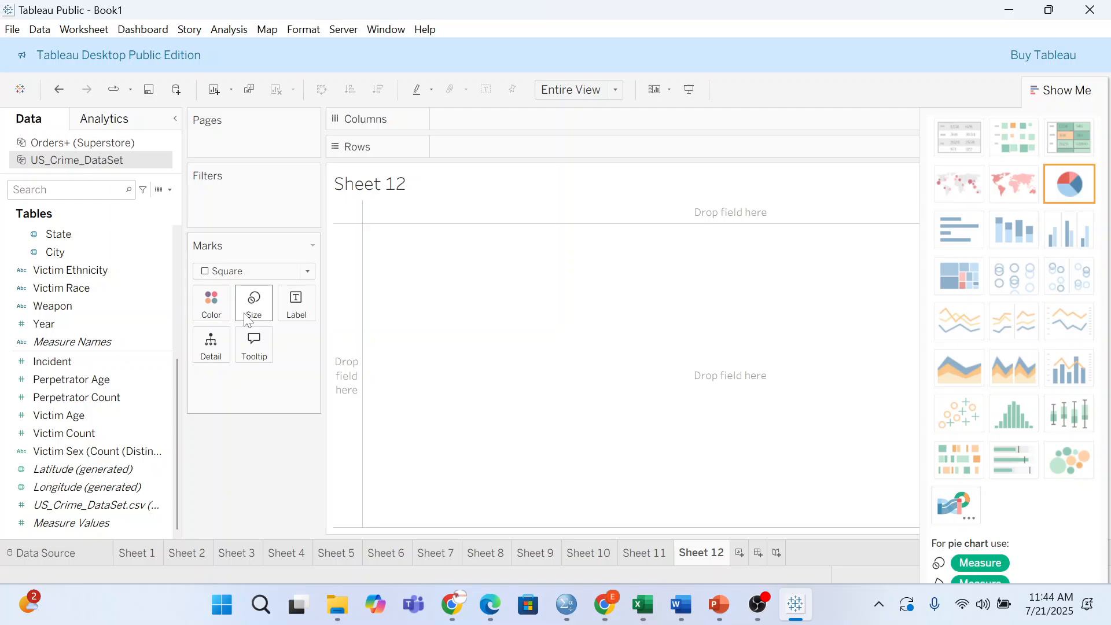
pyautogui.press('super+7')
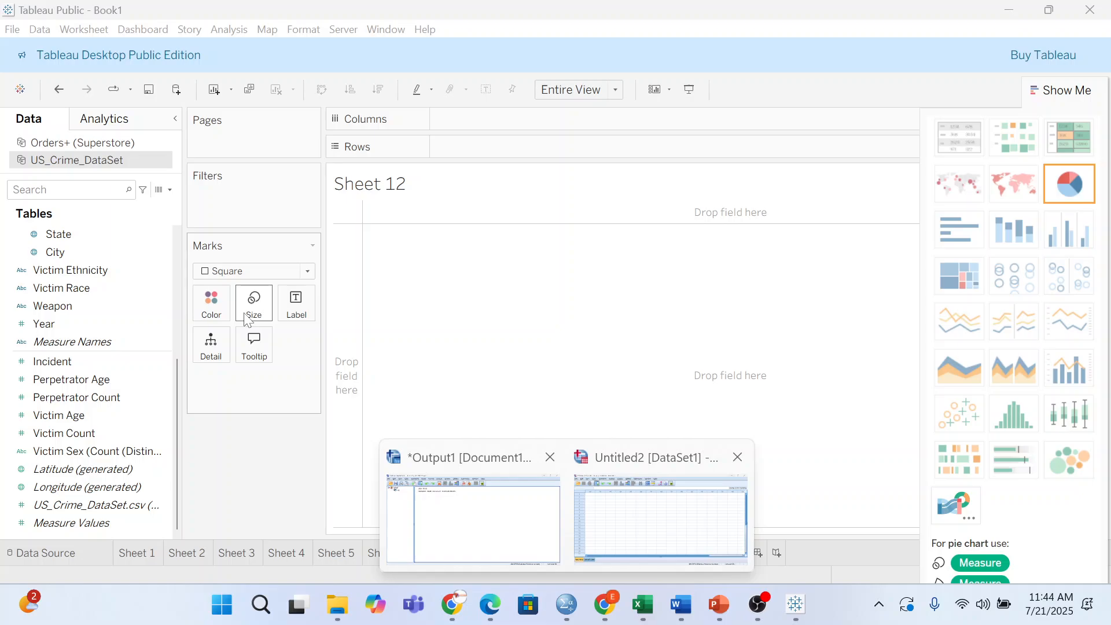
pyautogui.press('Escape')
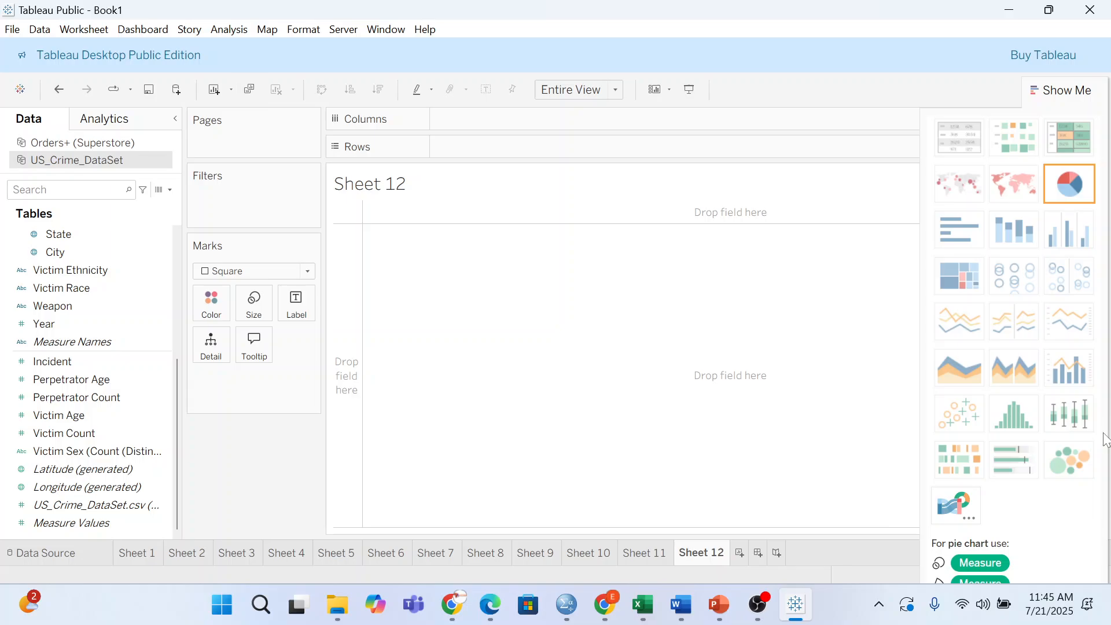
# - Create a calculated field named 'index' with the formula INDEX() in US_Crime_DataSet
pyautogui.click(59, 414)
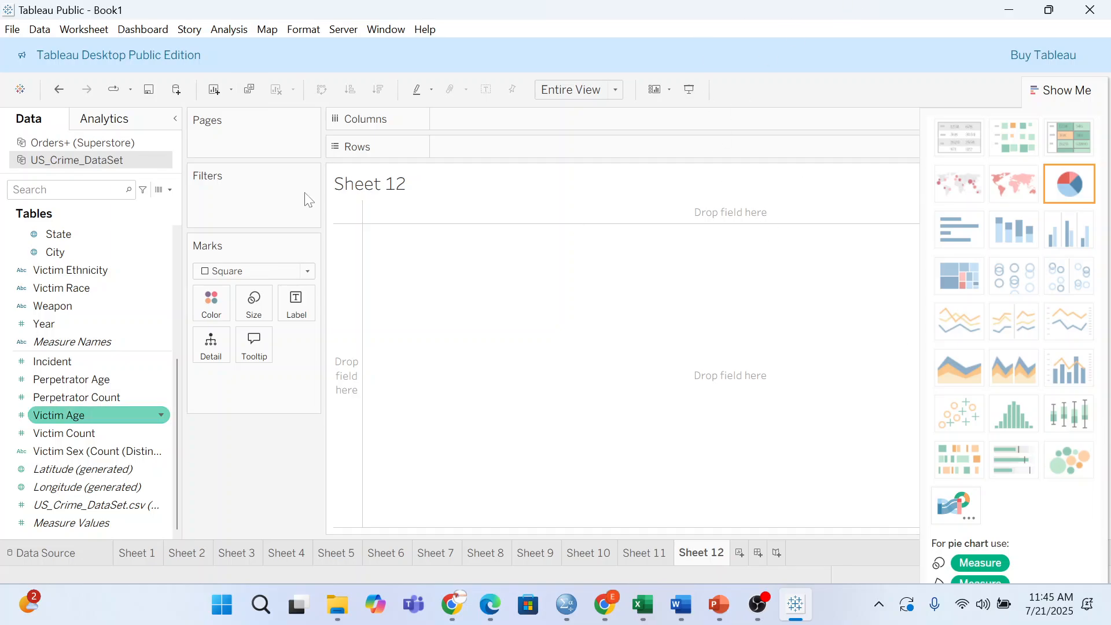
pyautogui.click(170, 189)
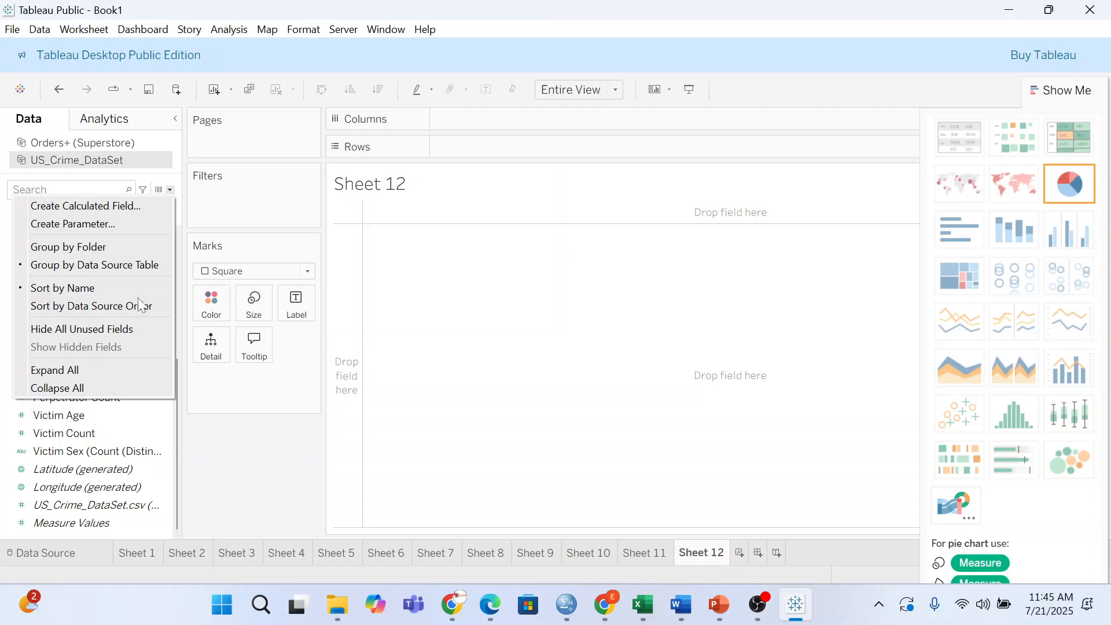
pyautogui.click(93, 203)
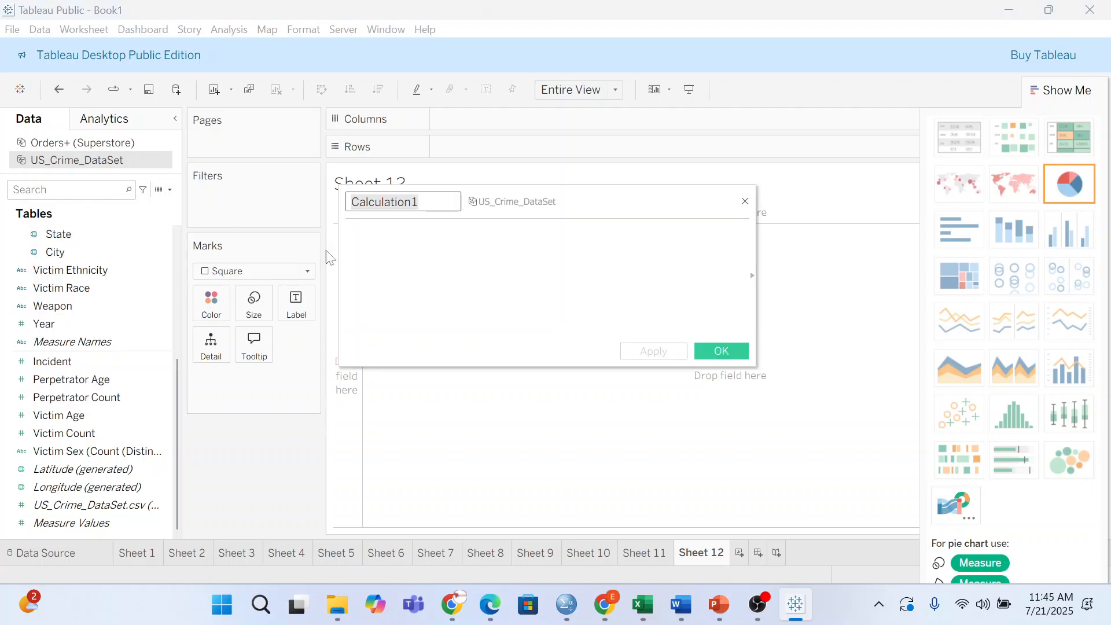
pyautogui.press('BackSpace')
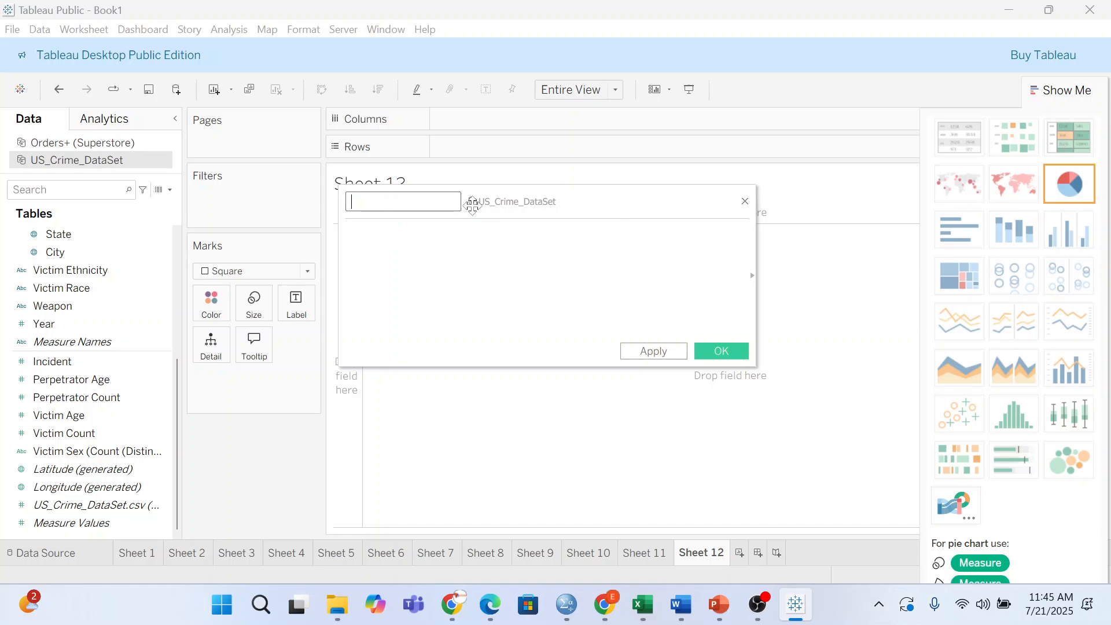
pyautogui.click(82, 143)
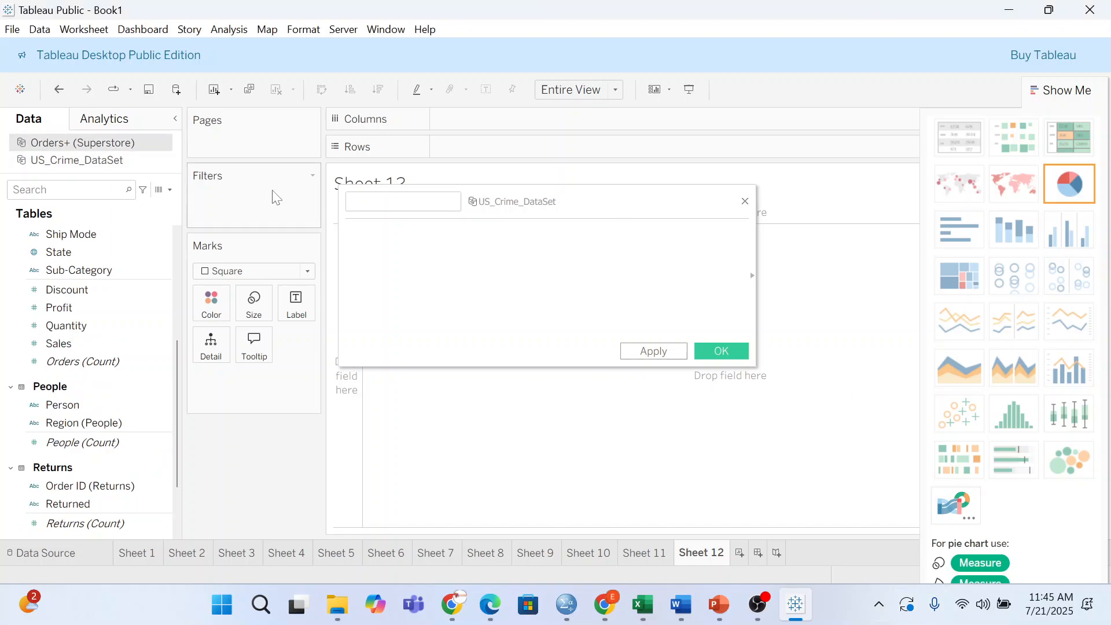
pyautogui.click(379, 203)
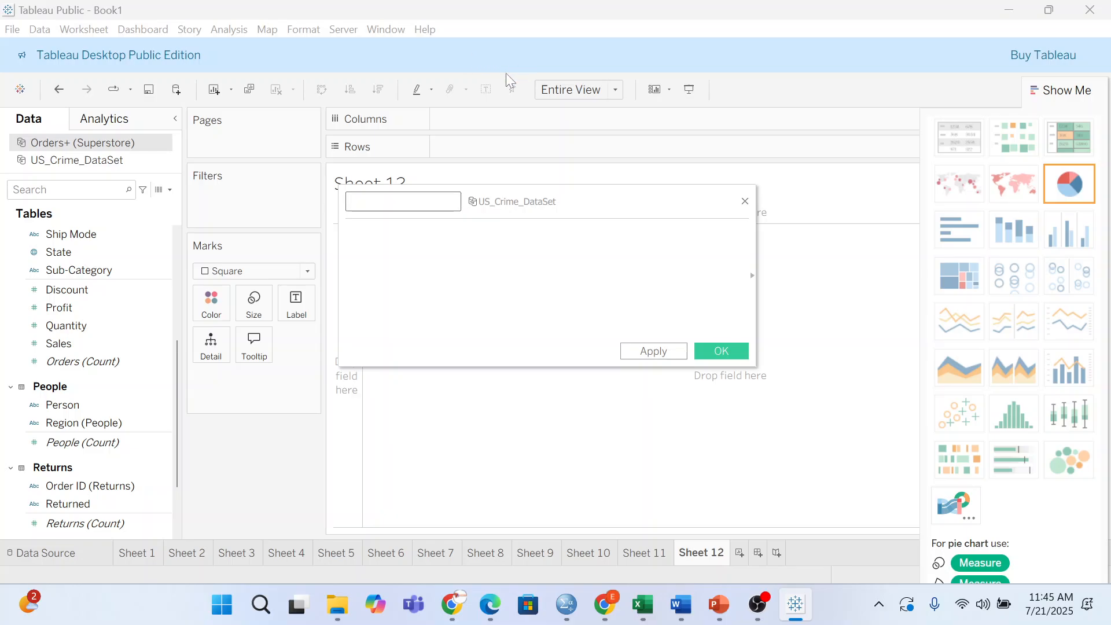
pyautogui.write('index')
pyautogui.click(347, 232)
pyautogui.write('IN')
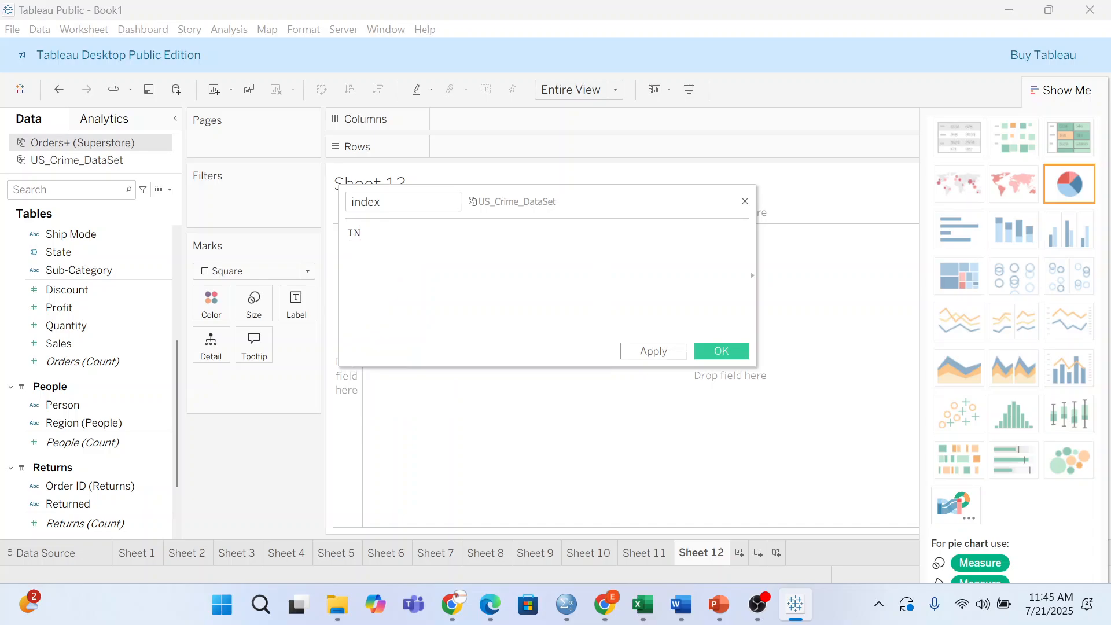
pyautogui.write('D')
pyautogui.press('Return')
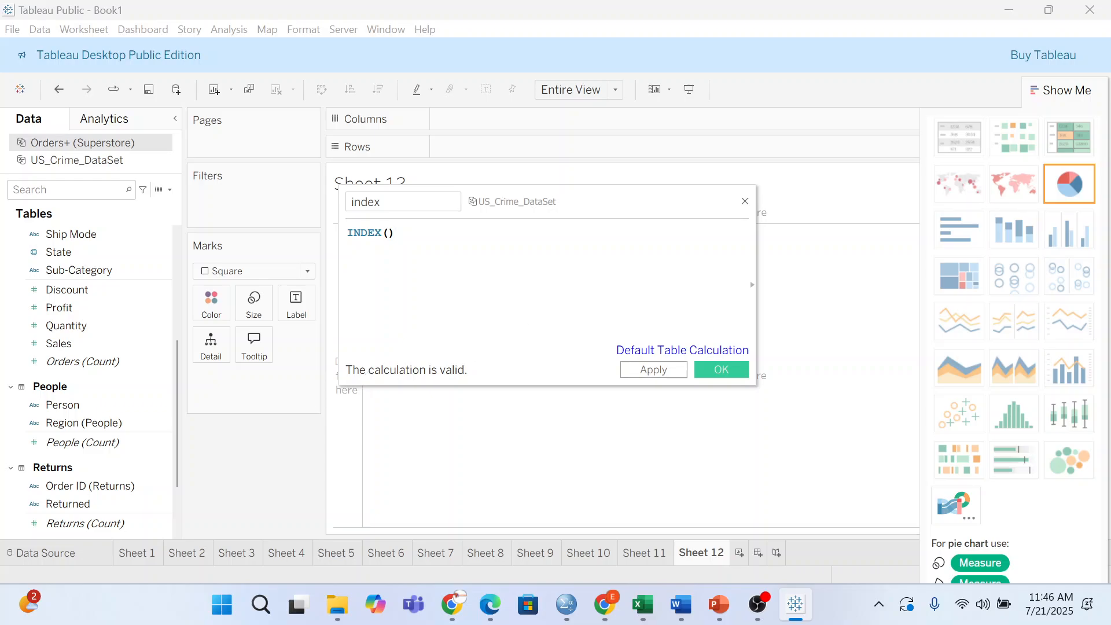
pyautogui.click(717, 370)
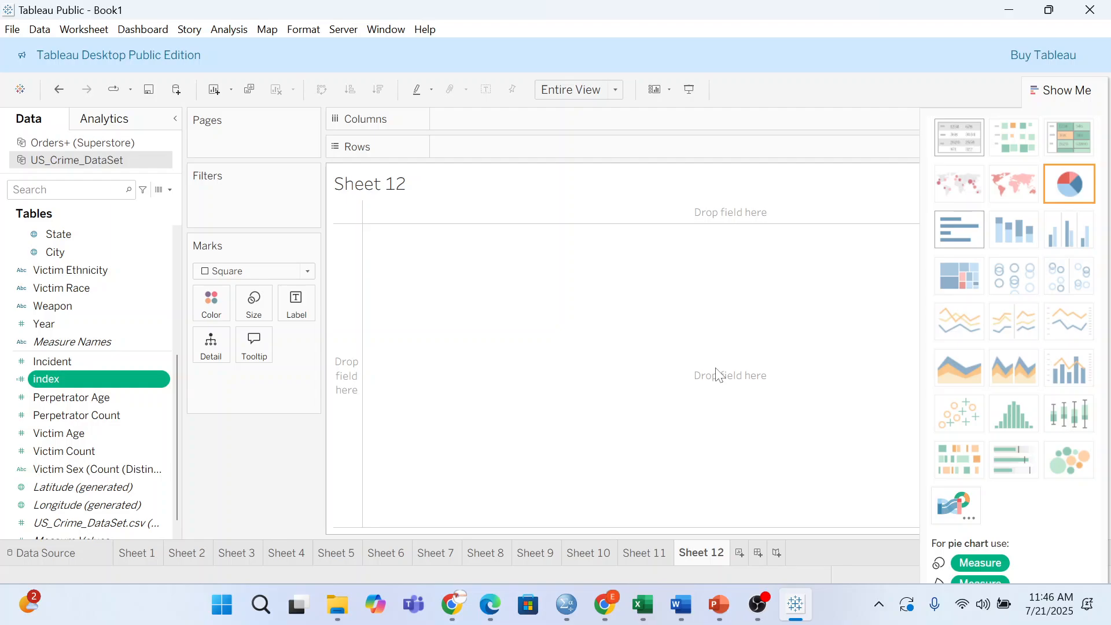
# - Put Superstore Category and Sub-Category on Rows with the Automatic mark type
pyautogui.scroll(5, 123, 362)
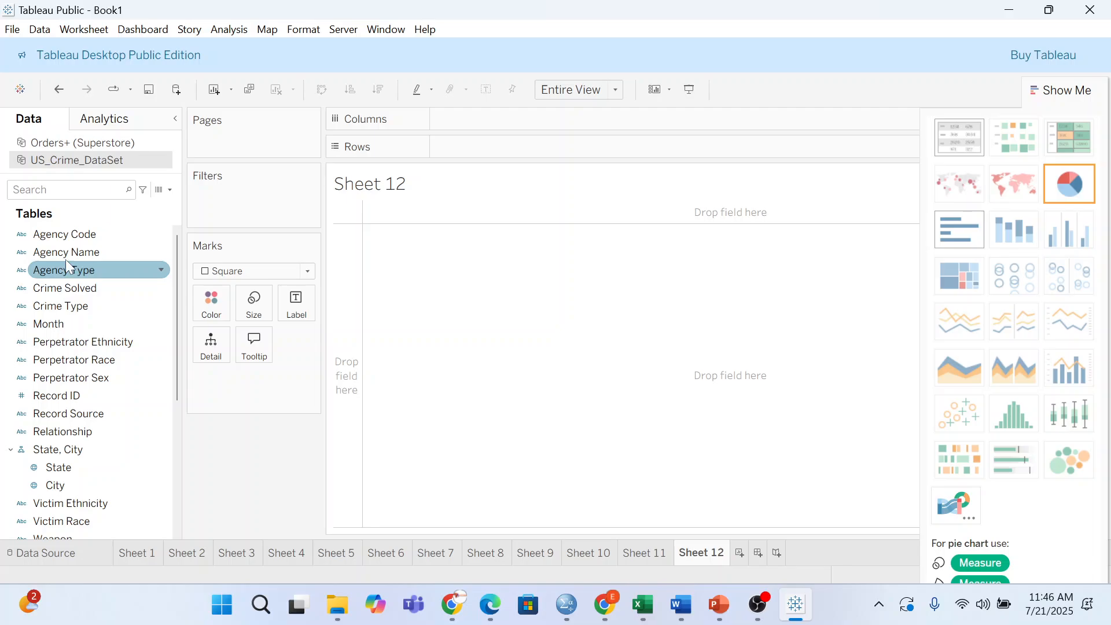
pyautogui.click(110, 144)
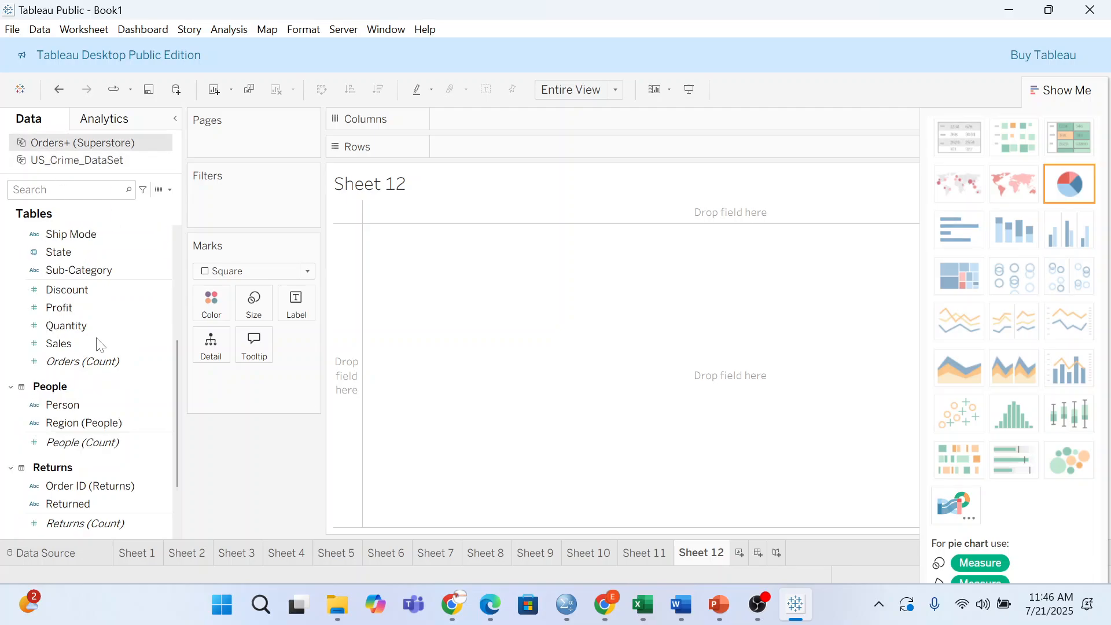
pyautogui.scroll(5, 106, 389)
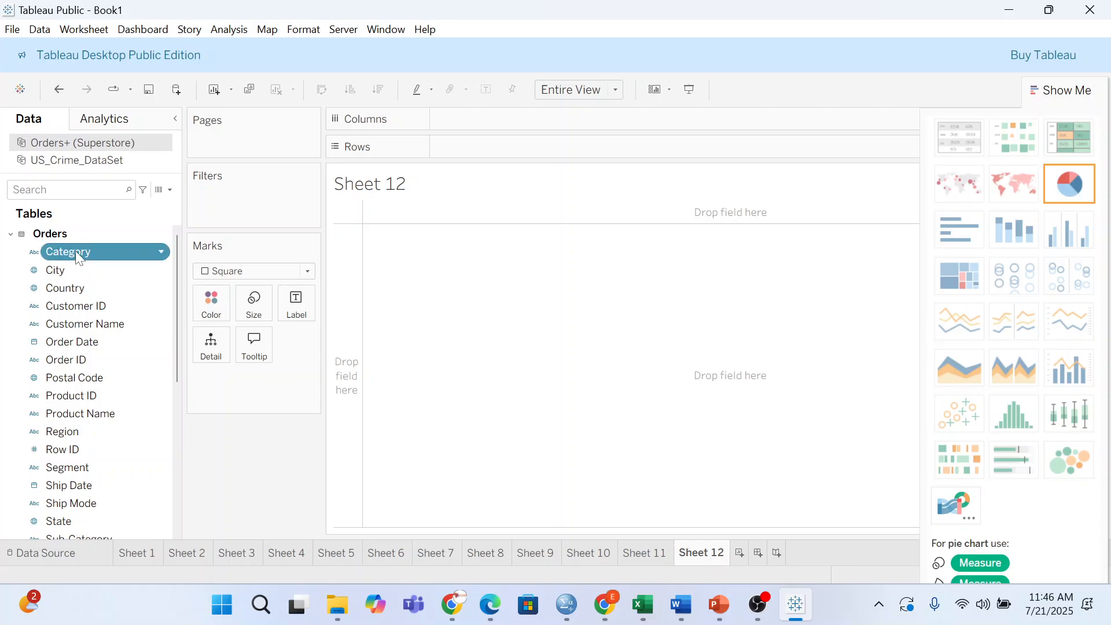
pyautogui.moveTo(75, 251); pyautogui.dragTo(513, 300)
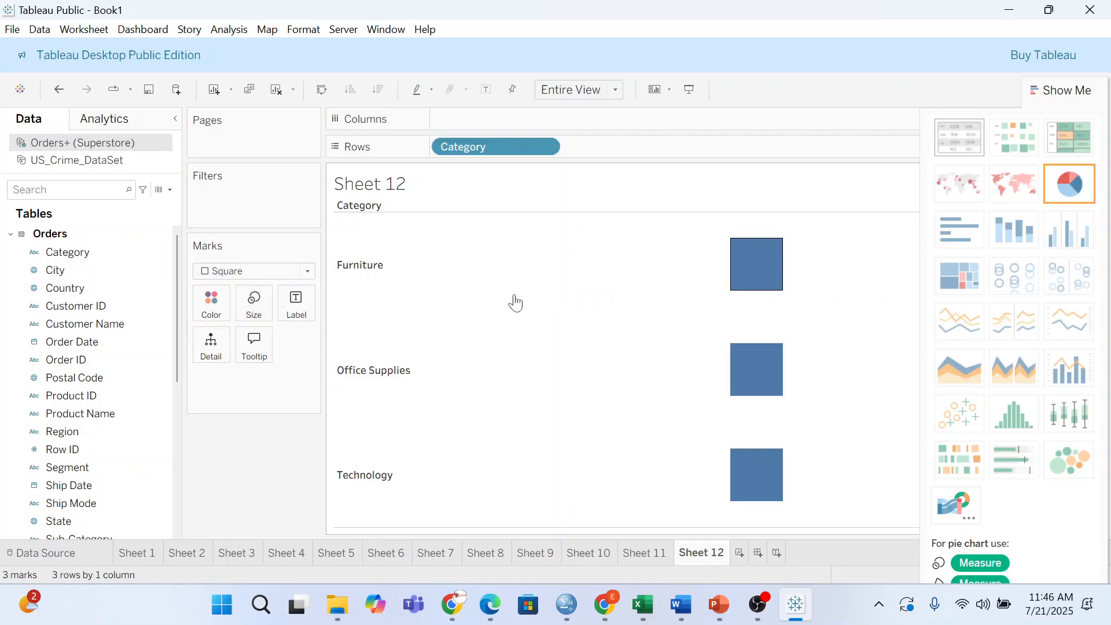
pyautogui.scroll(-1, 87, 428)
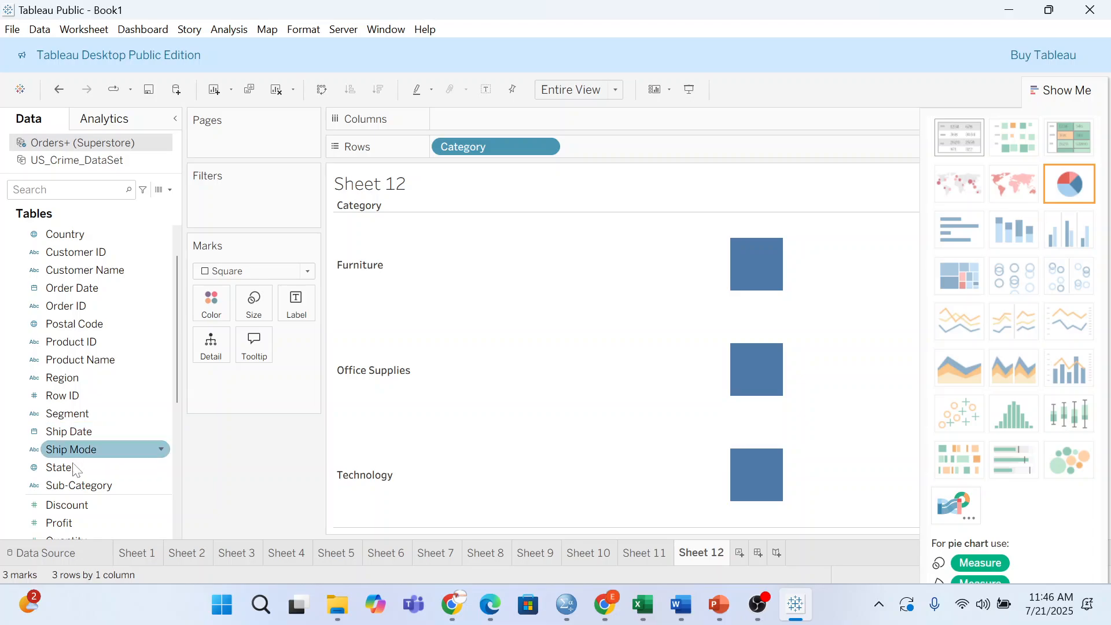
pyautogui.moveTo(74, 484); pyautogui.dragTo(573, 277)
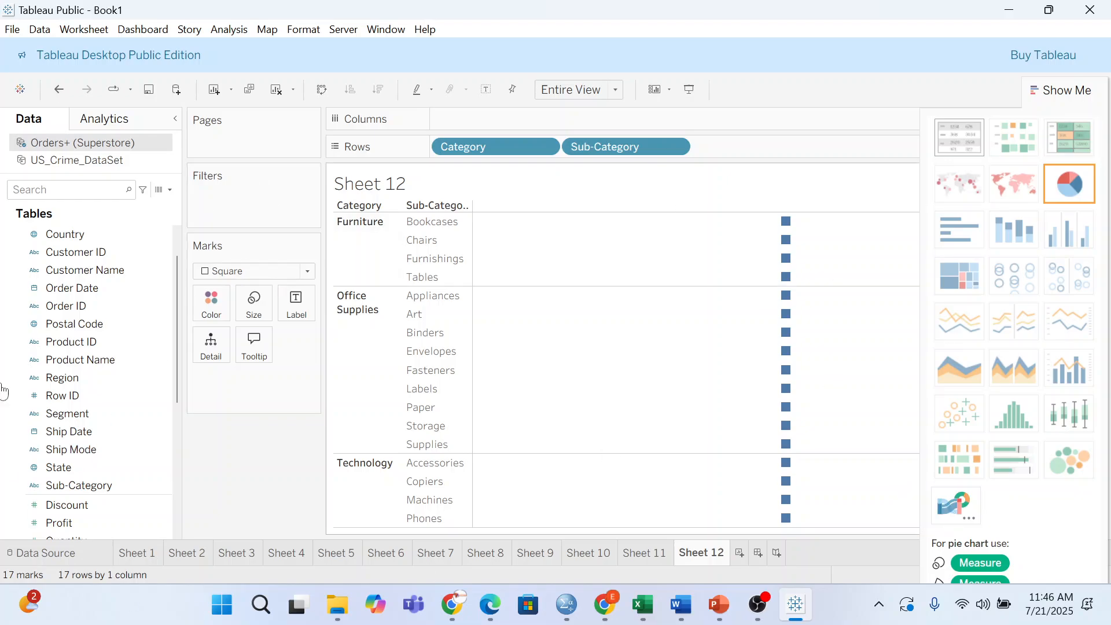
pyautogui.click(257, 271)
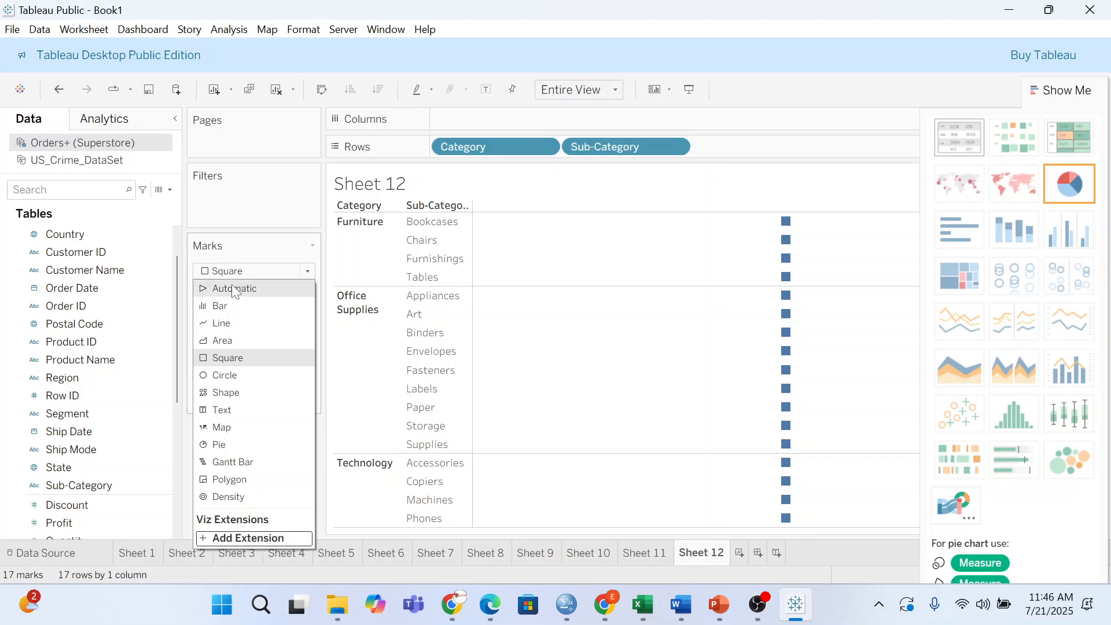
pyautogui.press('Escape')
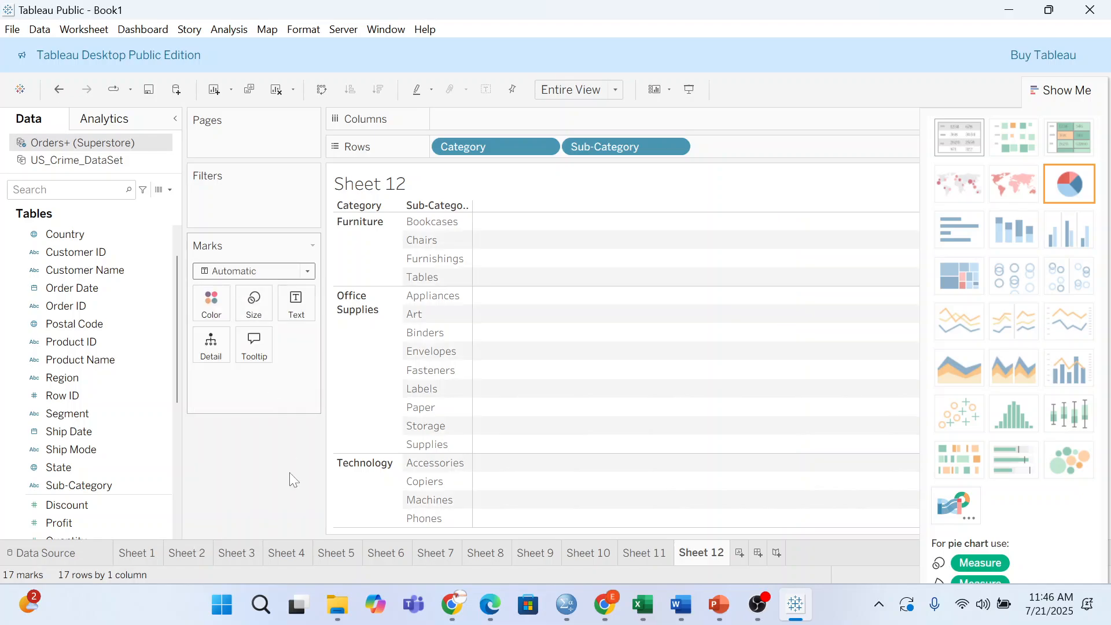
# - Add Sales to Columns so each sub-category shows a horizontal bar
pyautogui.scroll(-1, 106, 431)
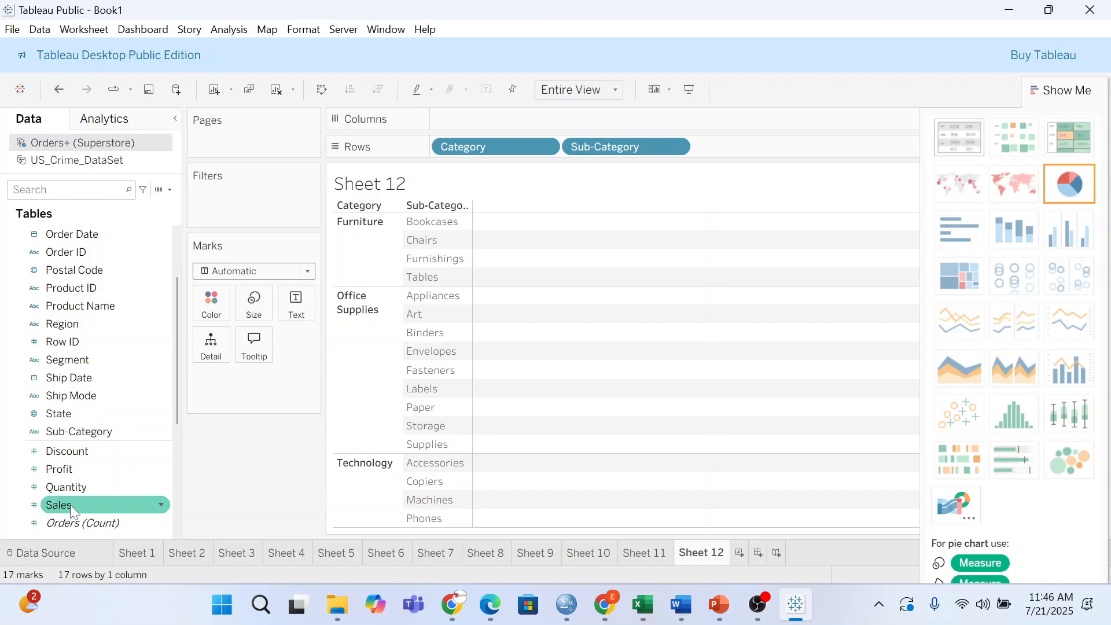
pyautogui.moveTo(72, 503); pyautogui.dragTo(435, 301)
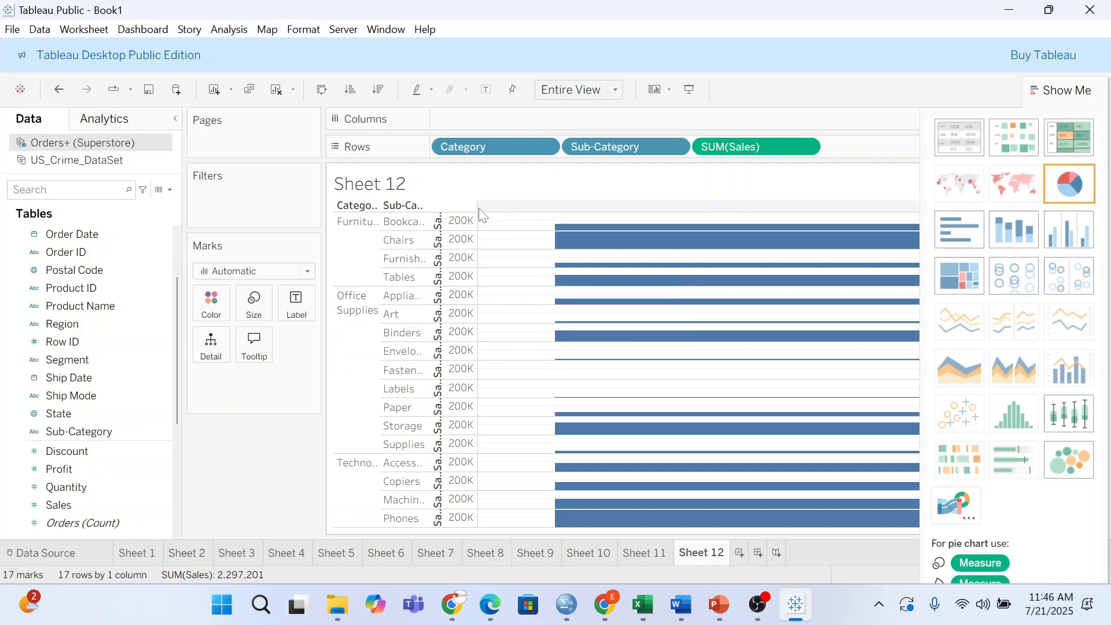
pyautogui.hotkey('ctrl', 'z')
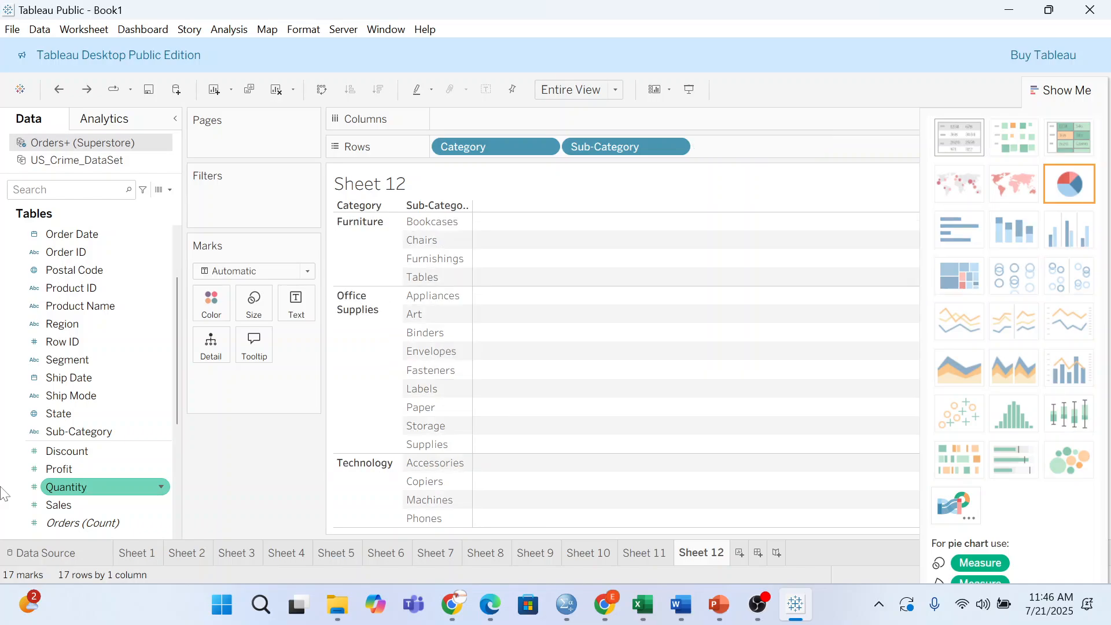
pyautogui.moveTo(57, 507); pyautogui.dragTo(461, 301)
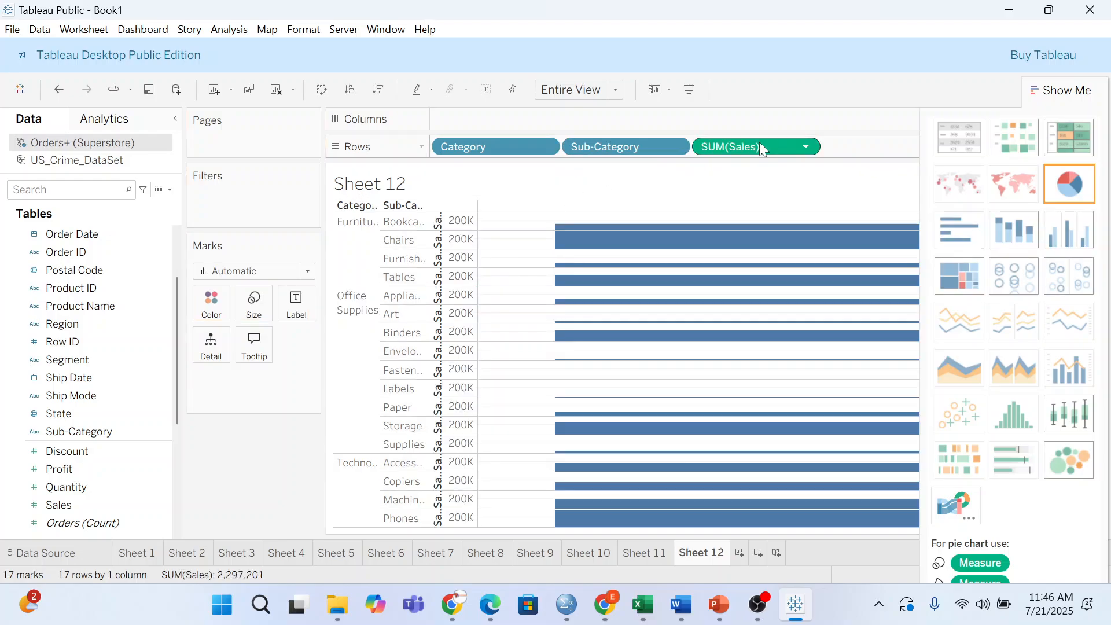
pyautogui.moveTo(759, 141); pyautogui.dragTo(726, 121)
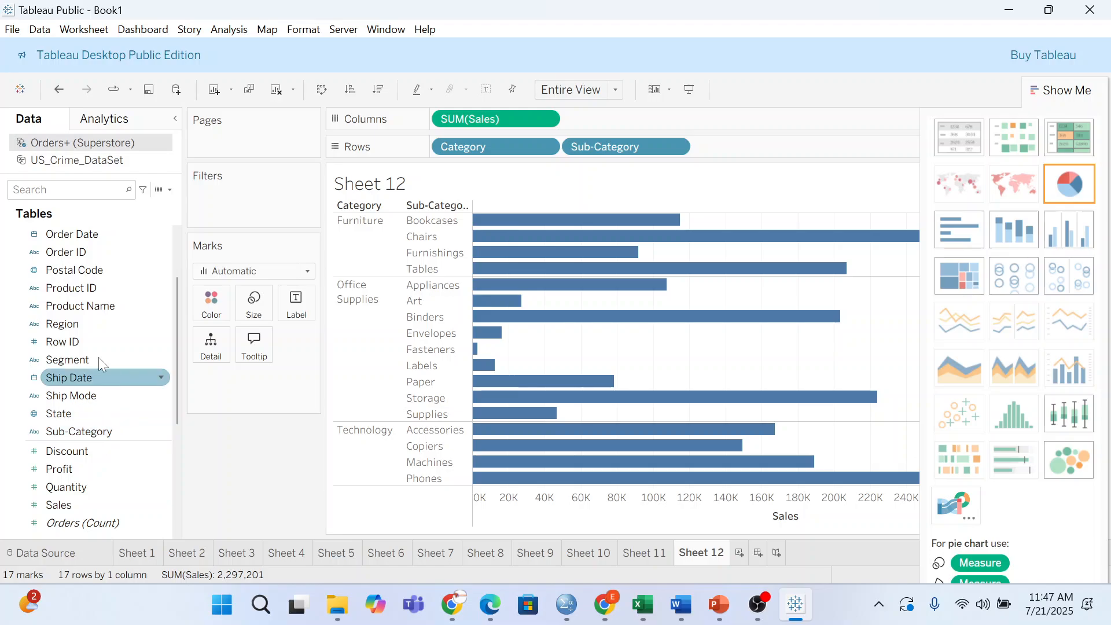
# - Create an 'Index' calculated field in Orders+ (Superstore) that references the crime data's index field
pyautogui.scroll(-5, 99, 480)
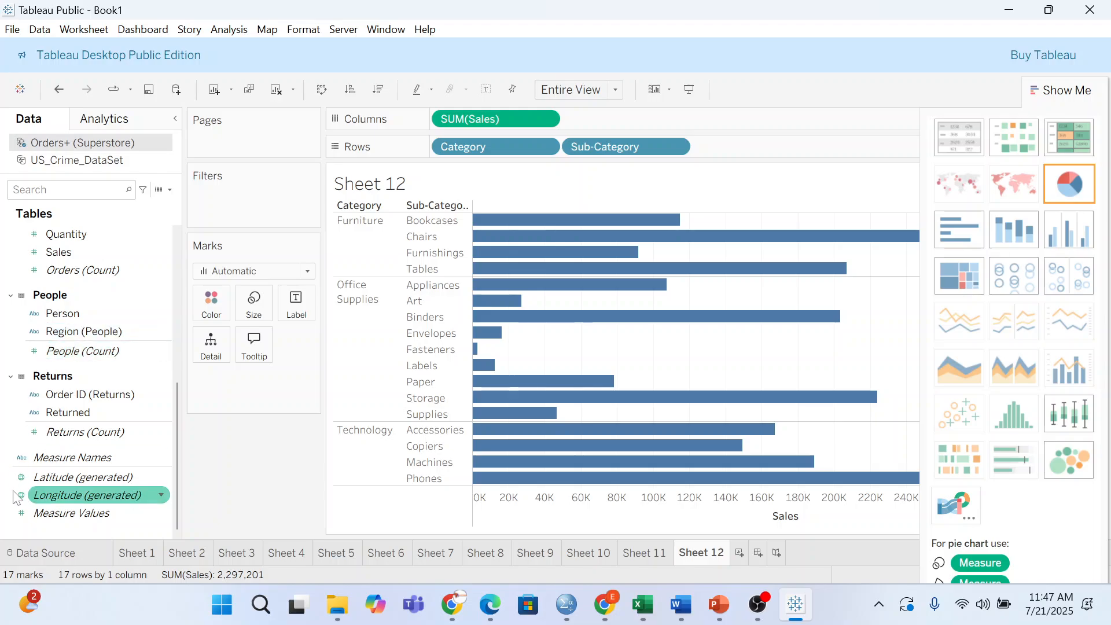
pyautogui.scroll(6, 18, 439)
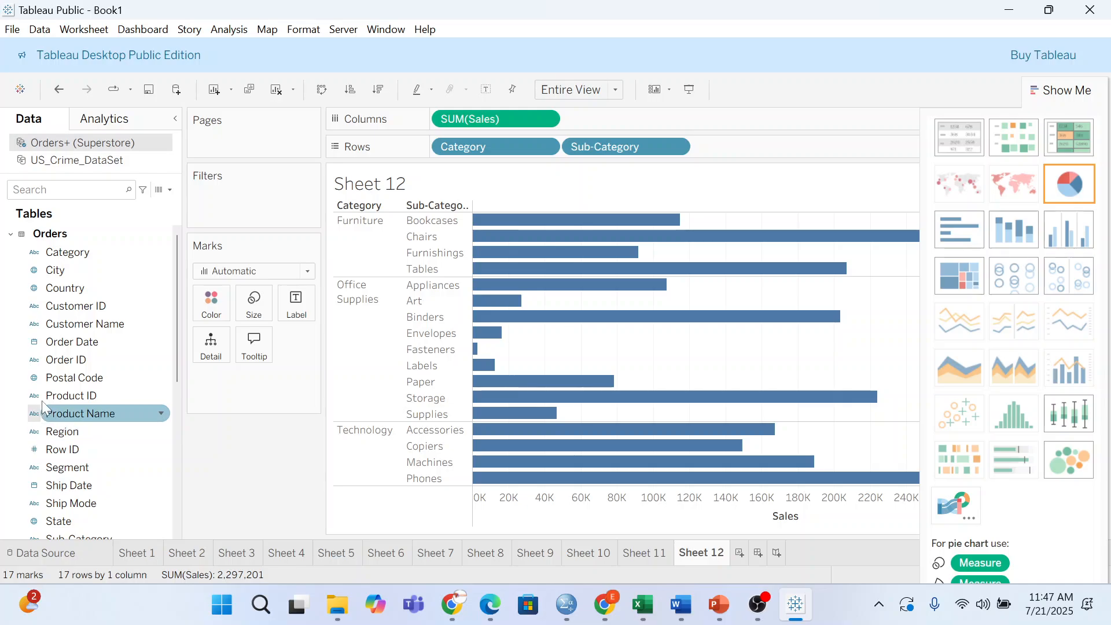
pyautogui.scroll(-3, 42, 405)
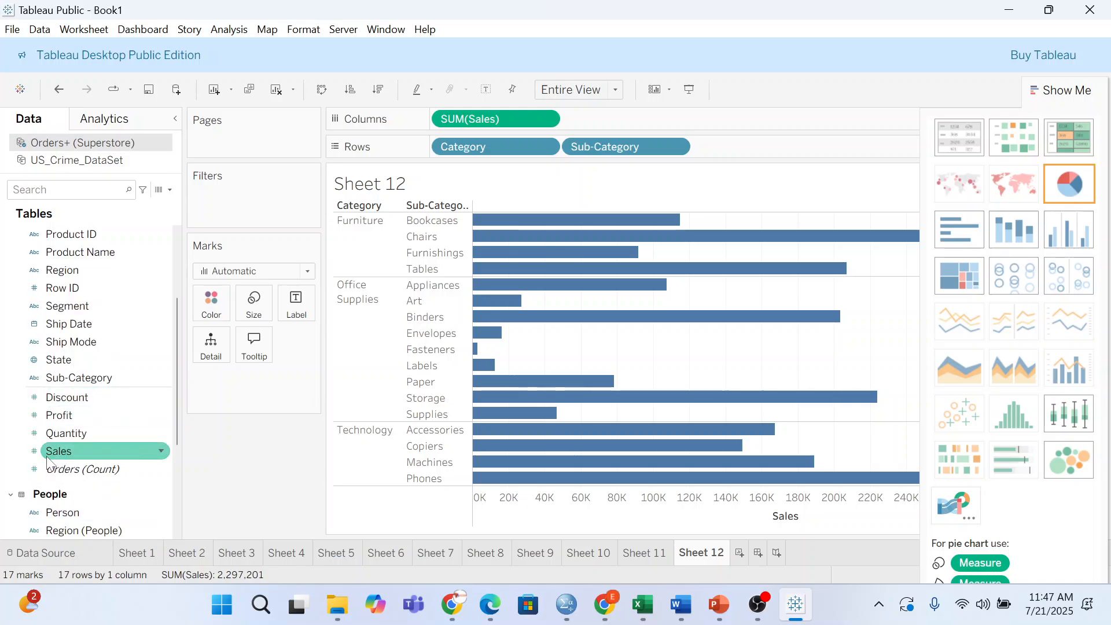
pyautogui.scroll(-2, 40, 469)
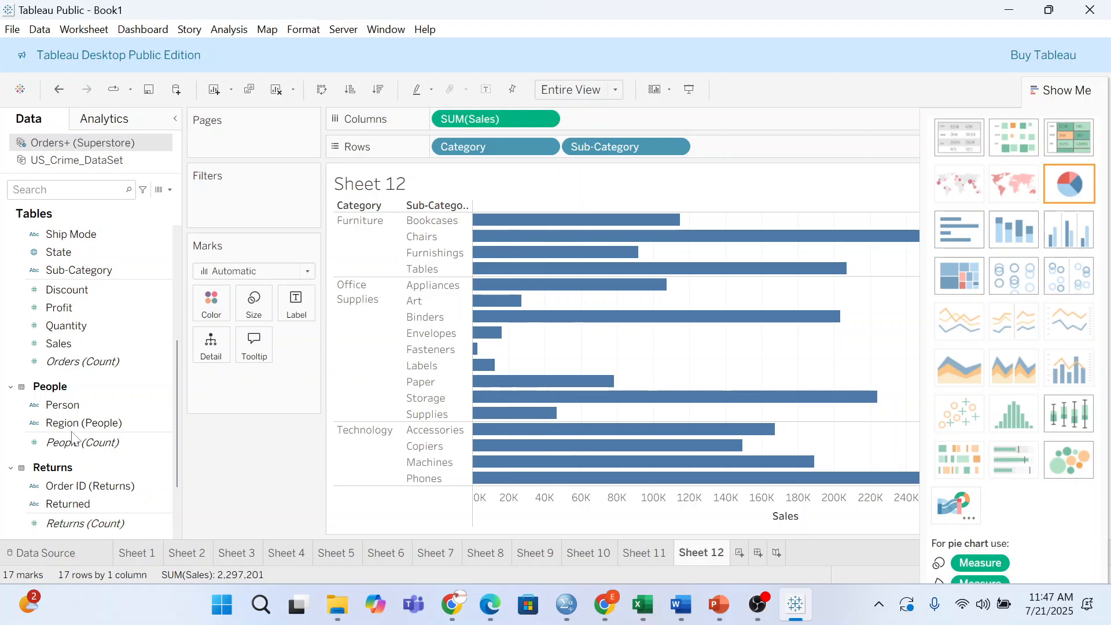
pyautogui.scroll(-2, 68, 430)
pyautogui.scroll(1, 67, 430)
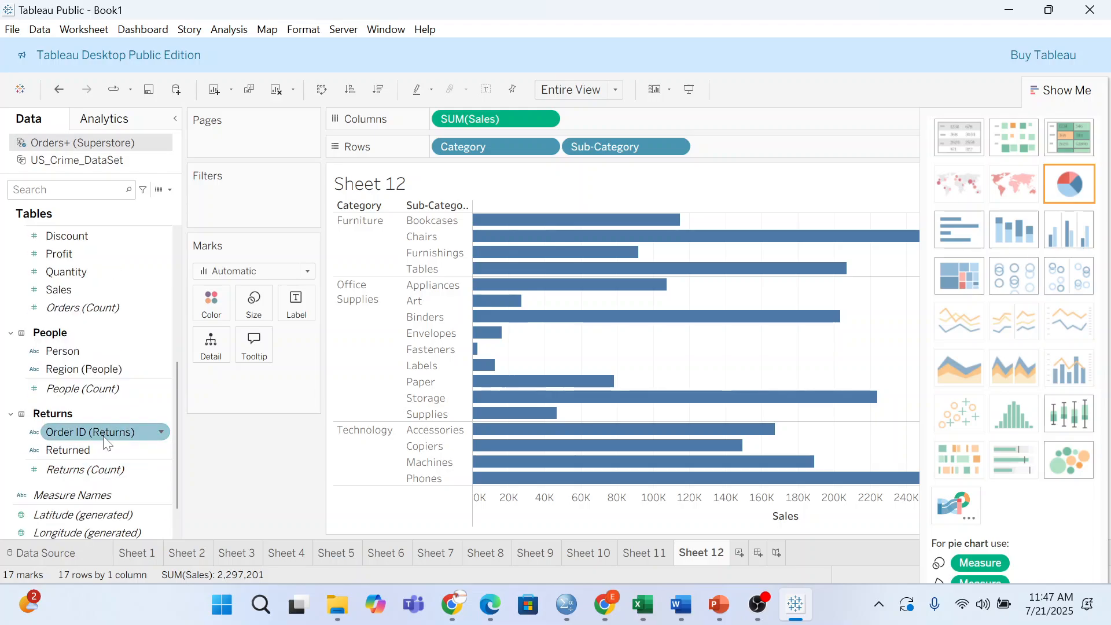
pyautogui.click(169, 189)
pyautogui.click(66, 207)
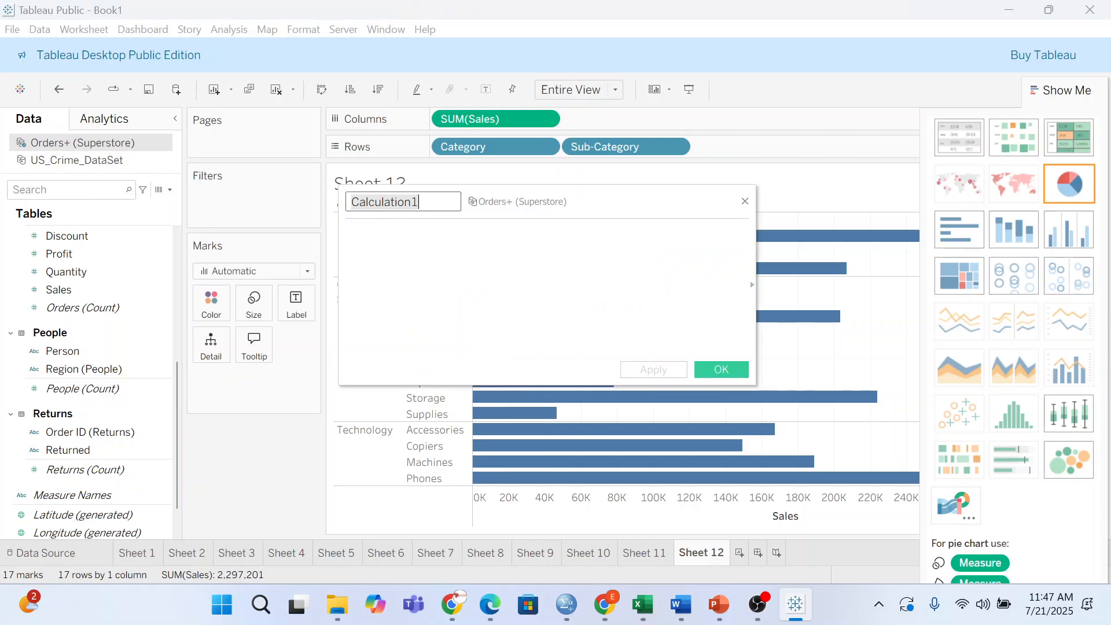
pyautogui.press('BackSpace')
pyautogui.write('I')
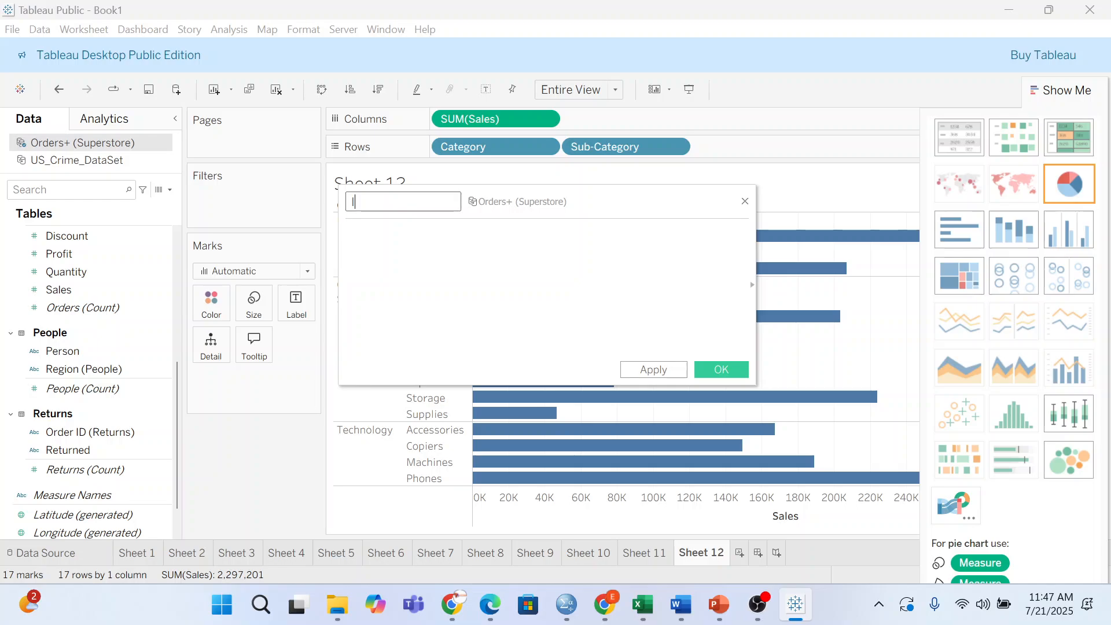
pyautogui.write('ndex')
pyautogui.click(347, 232)
pyautogui.write('INDEX')
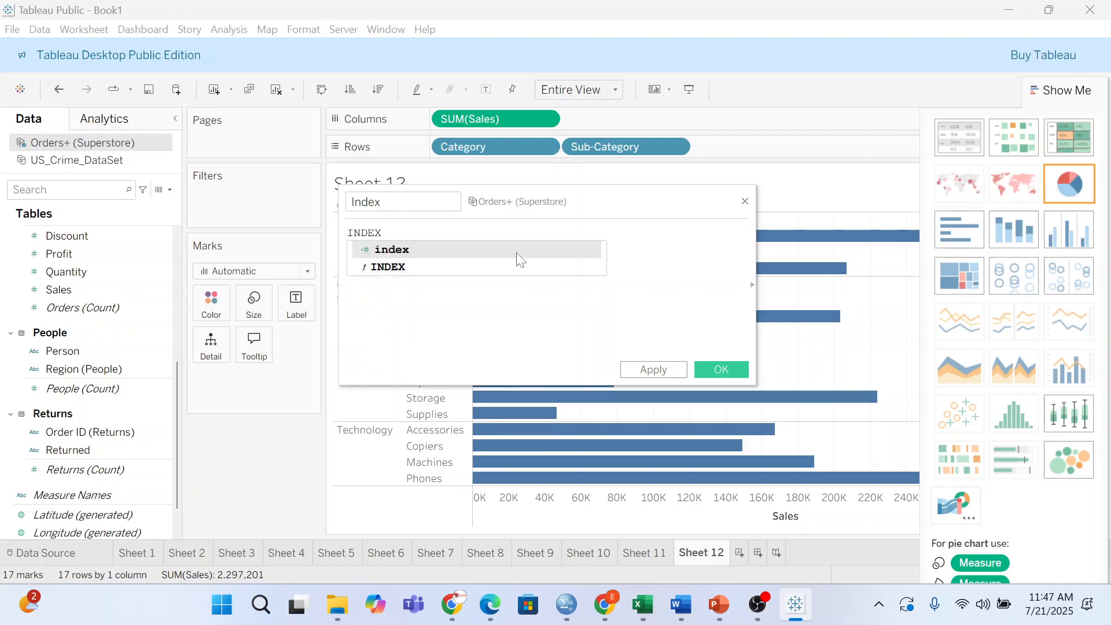
pyautogui.press('Return')
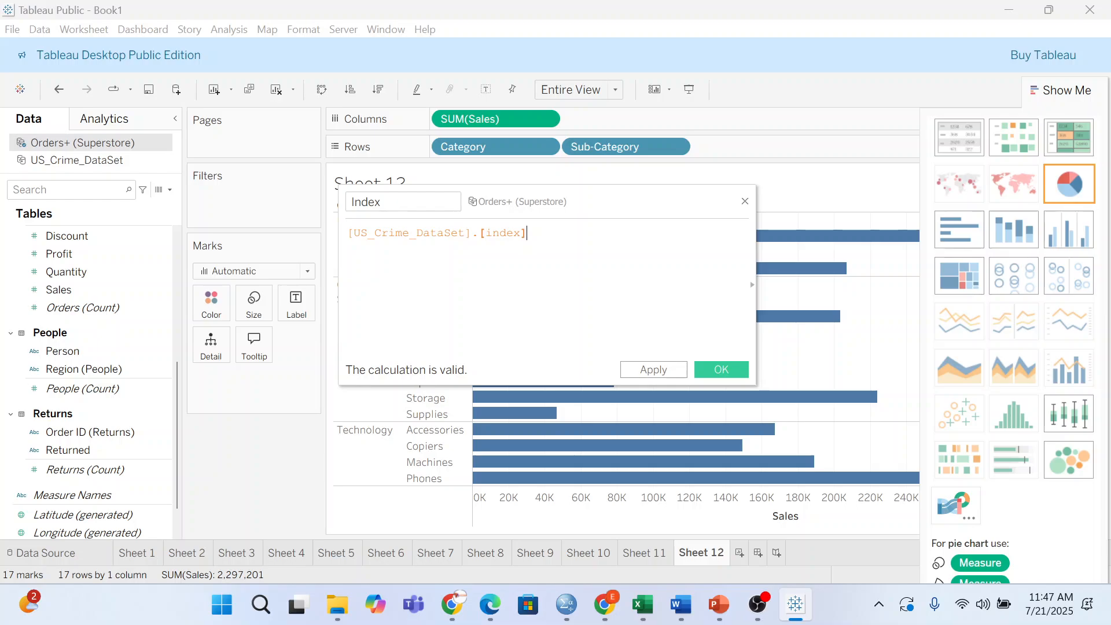
pyautogui.press('Return')
pyautogui.click(722, 371)
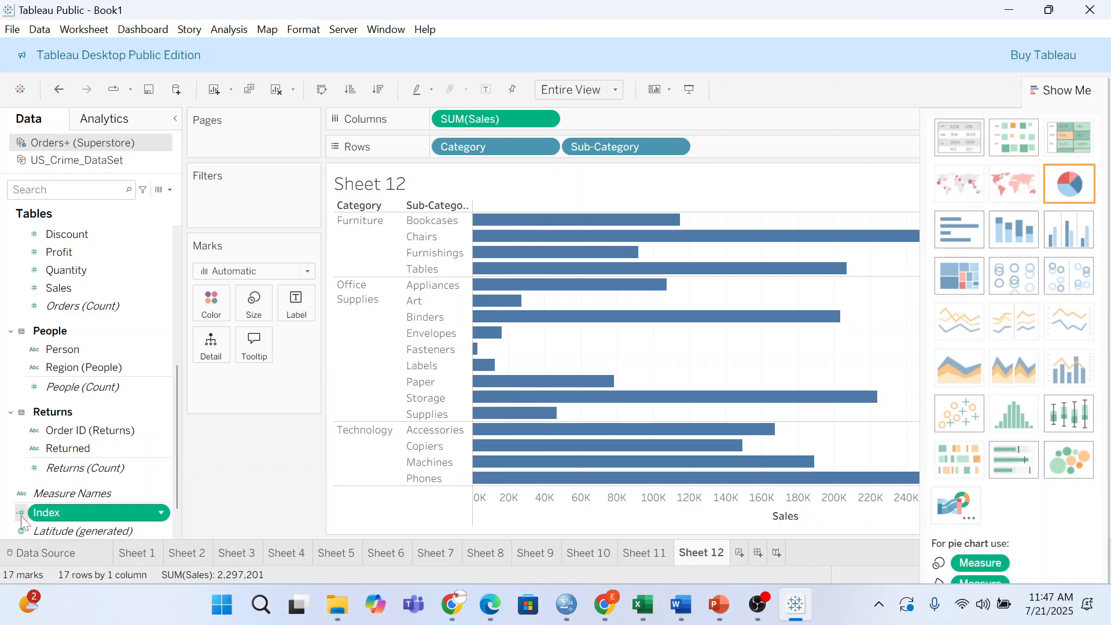
# - Colour Sheet 12's bars by Index and sort them by Sales, highest first
pyautogui.moveTo(21, 515); pyautogui.dragTo(529, 307)
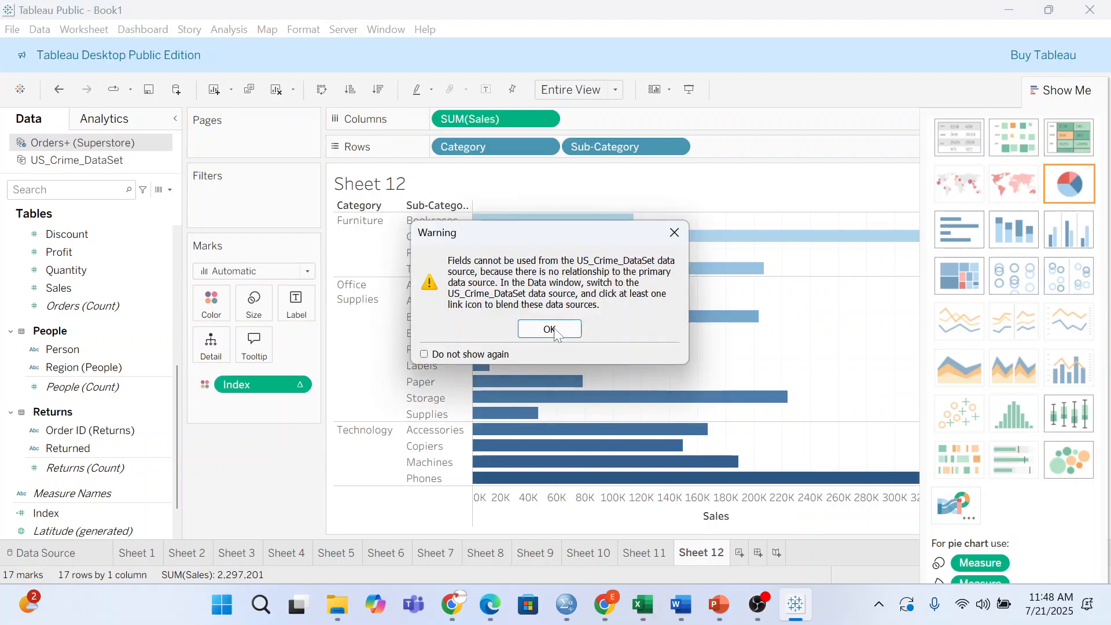
pyautogui.click(546, 328)
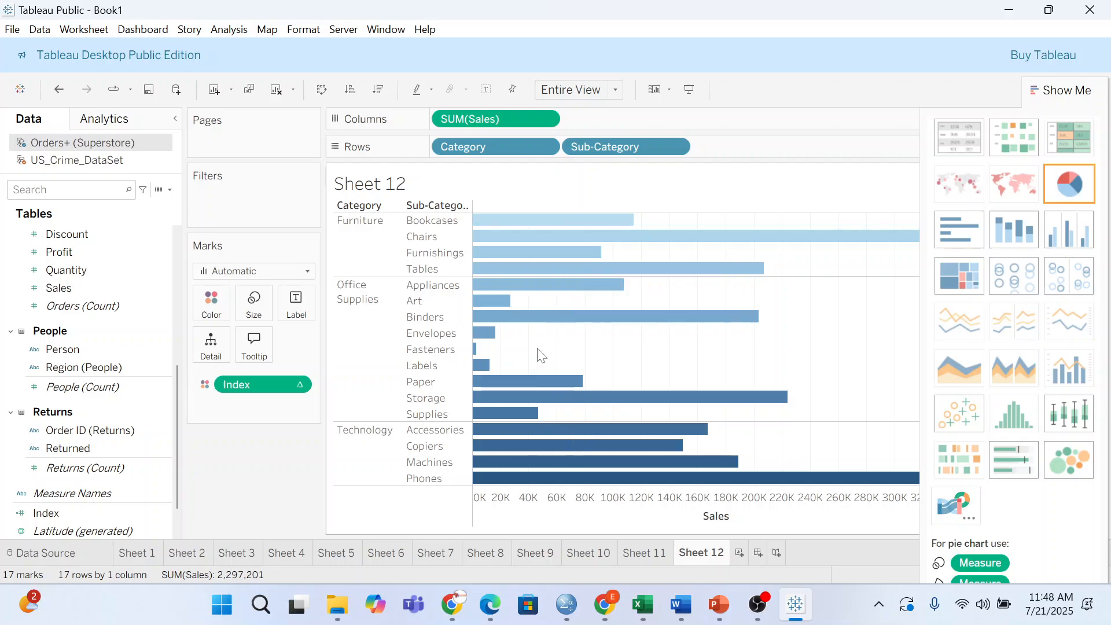
pyautogui.click(1058, 91)
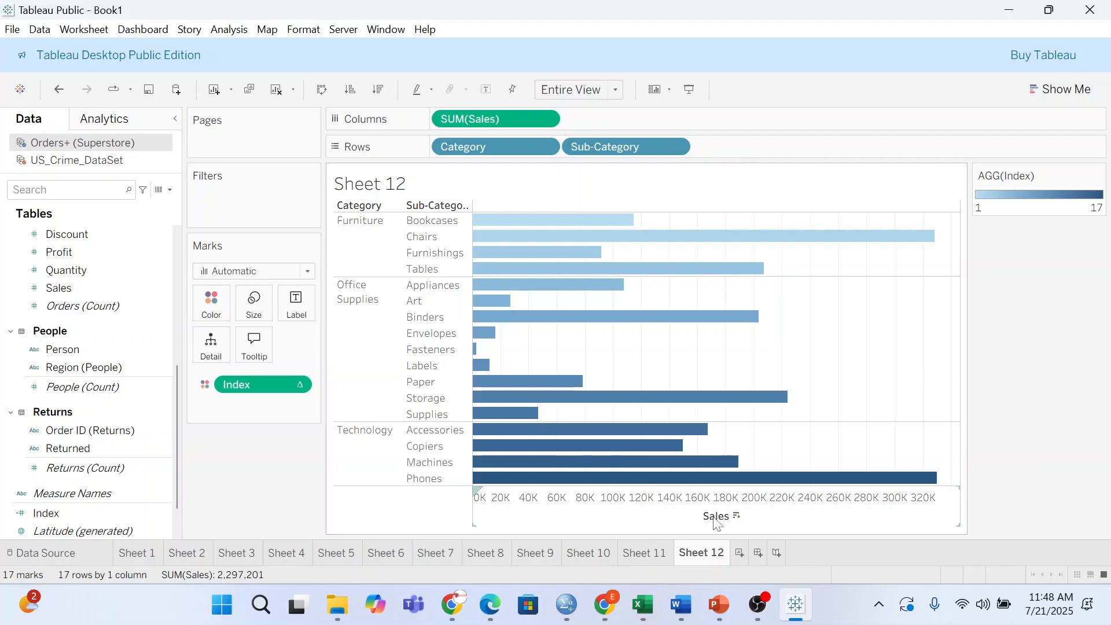
pyautogui.click(736, 516)
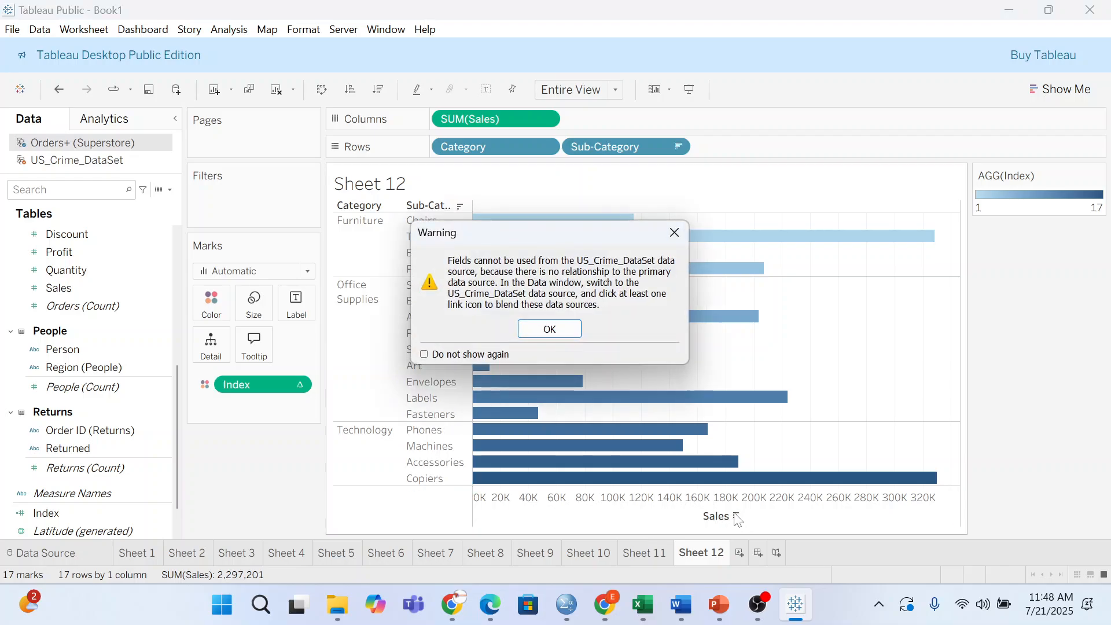
pyautogui.click(554, 335)
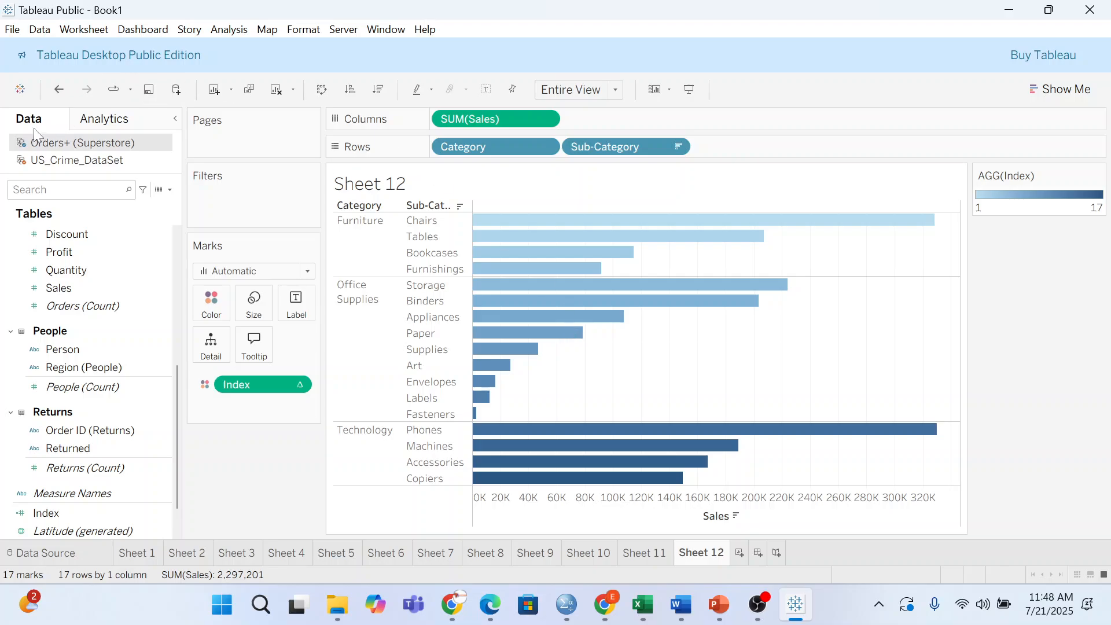
# - Close the US_Crime_DataSet data source and add a new worksheet, Sheet 13
pyautogui.click(103, 164)
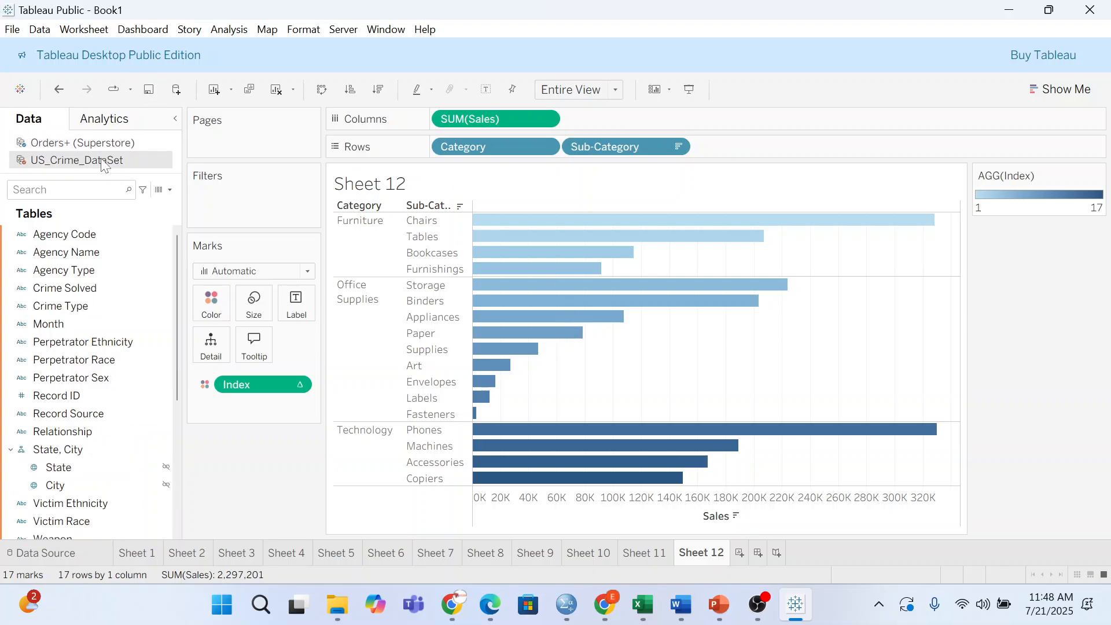
pyautogui.rightClick(125, 159)
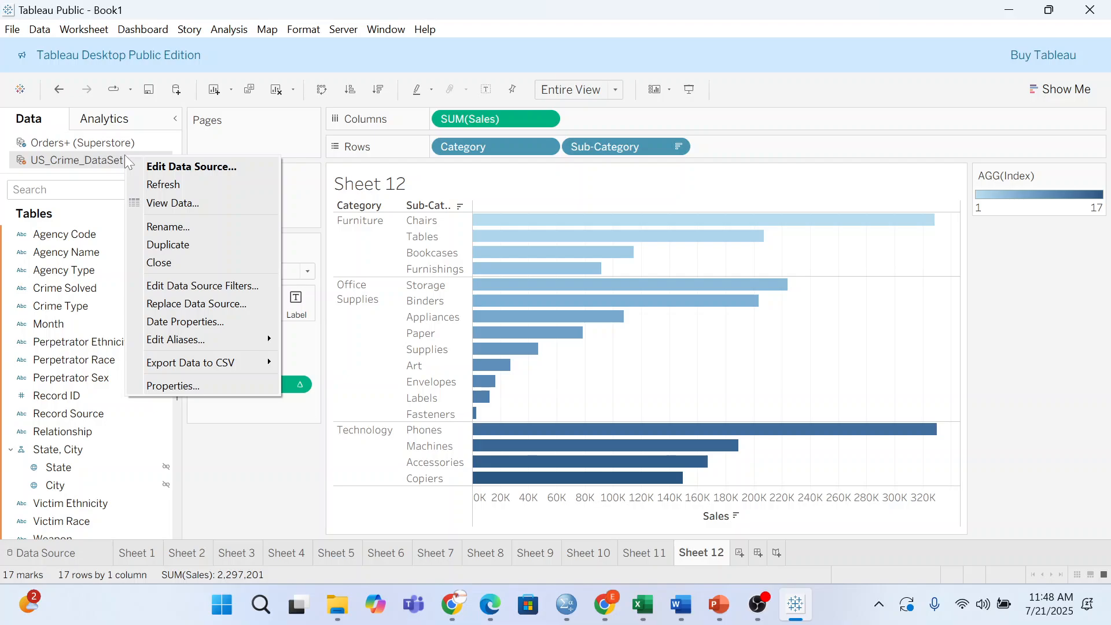
pyautogui.click(161, 262)
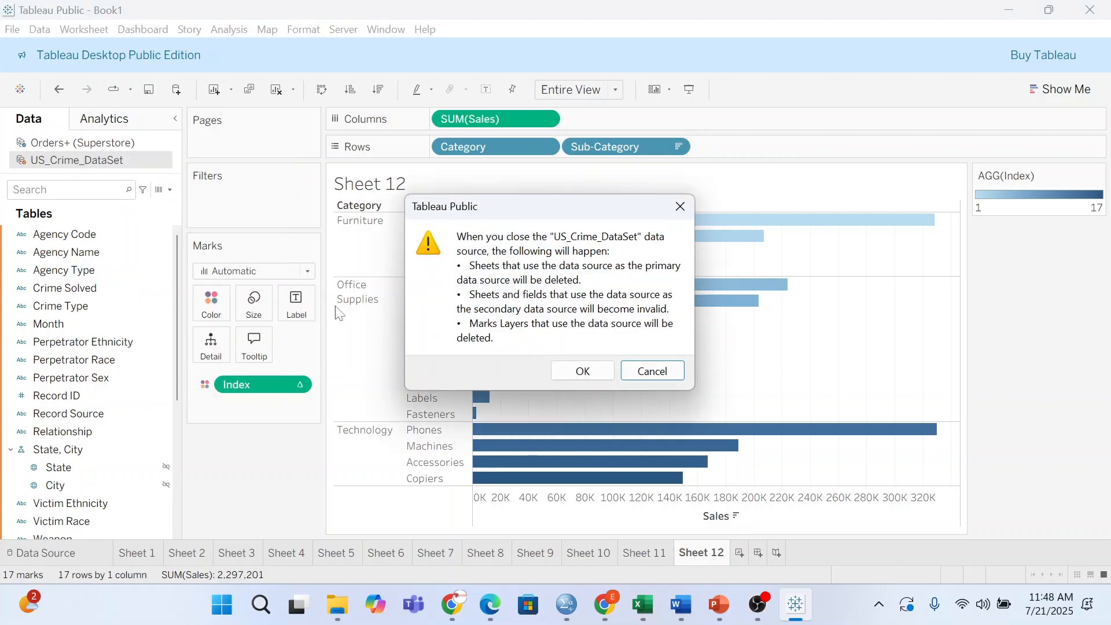
pyautogui.click(582, 371)
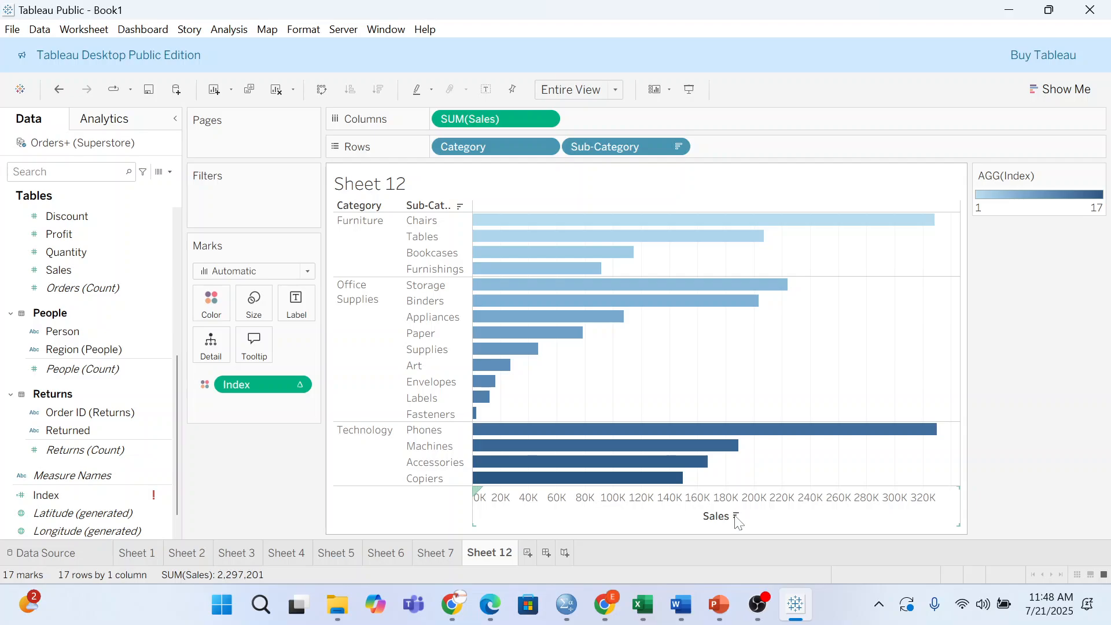
pyautogui.click(737, 517)
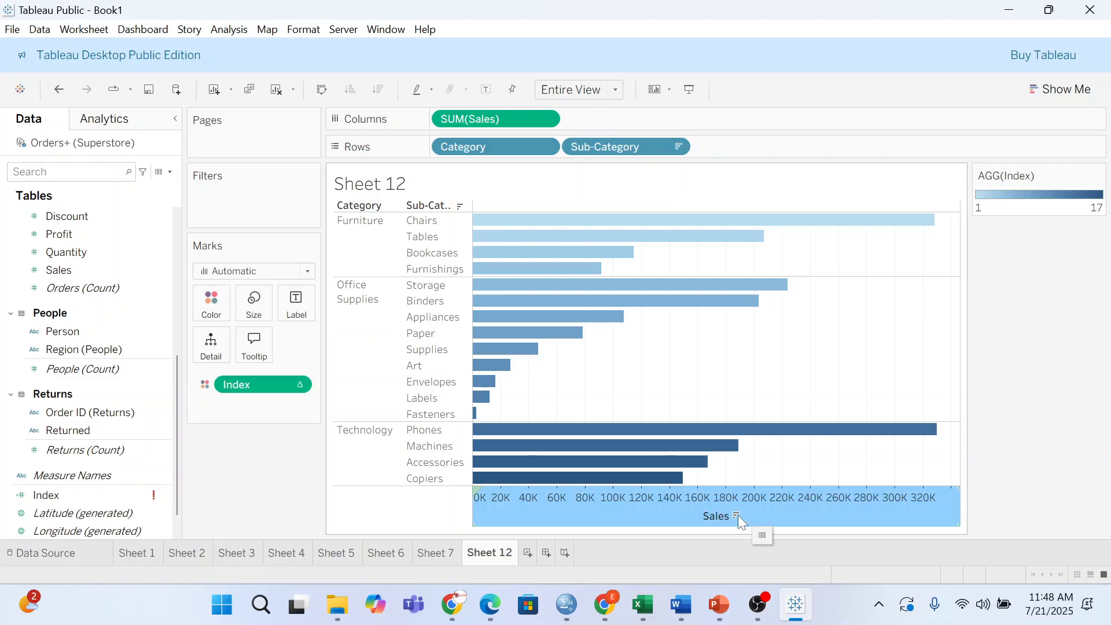
pyautogui.click(735, 515)
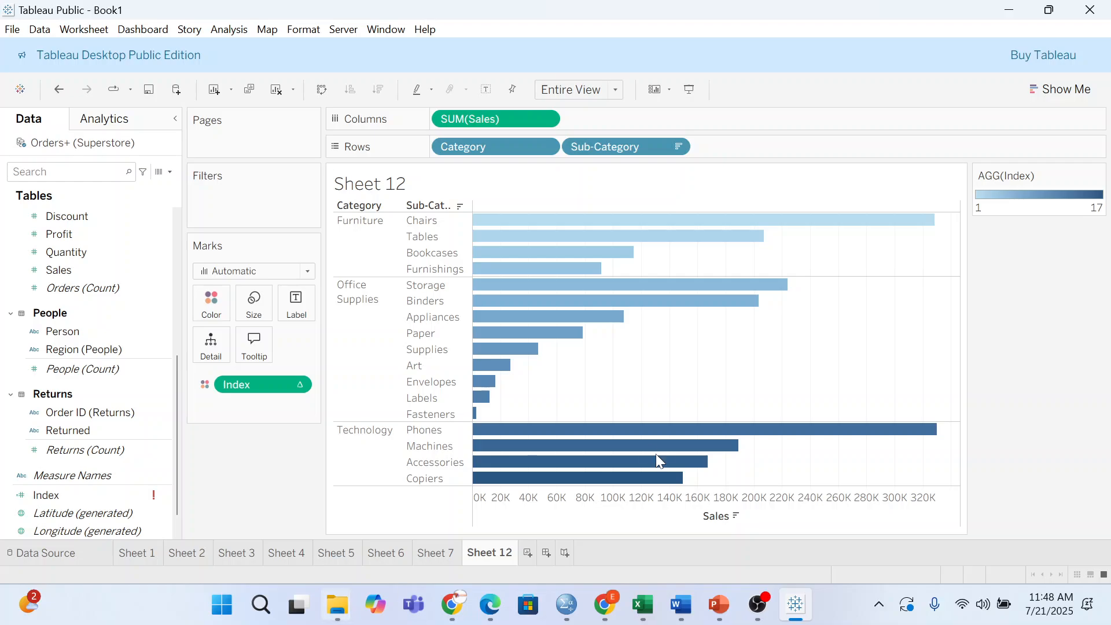
pyautogui.click(527, 553)
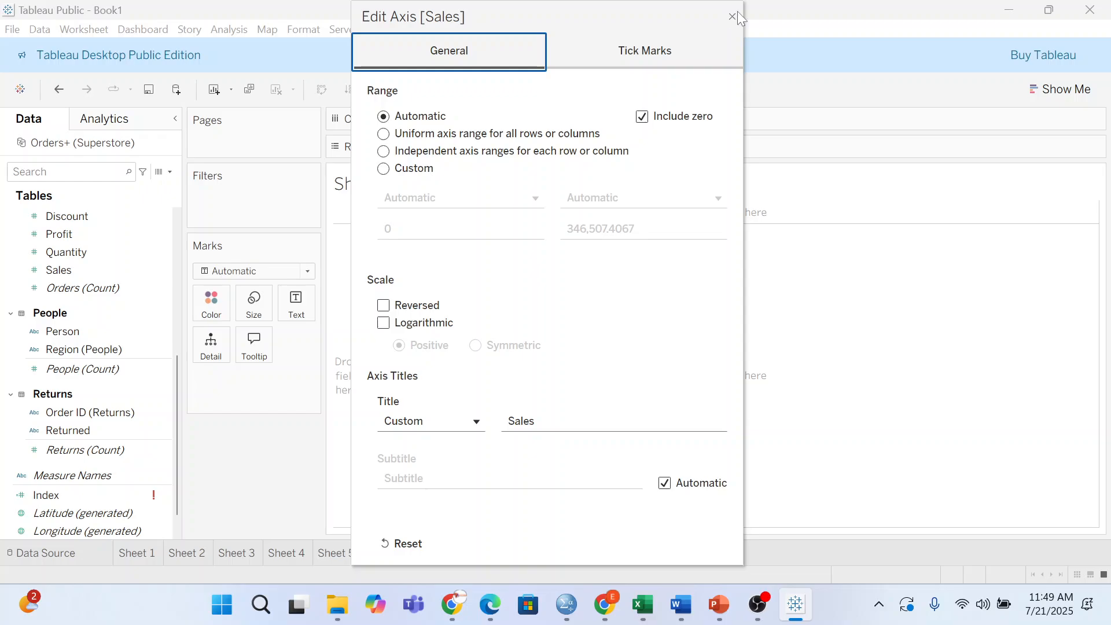
# - Reset the Sales axis and close the Edit Axis dialog, leaving the empty Sheet 13
pyautogui.click(405, 533)
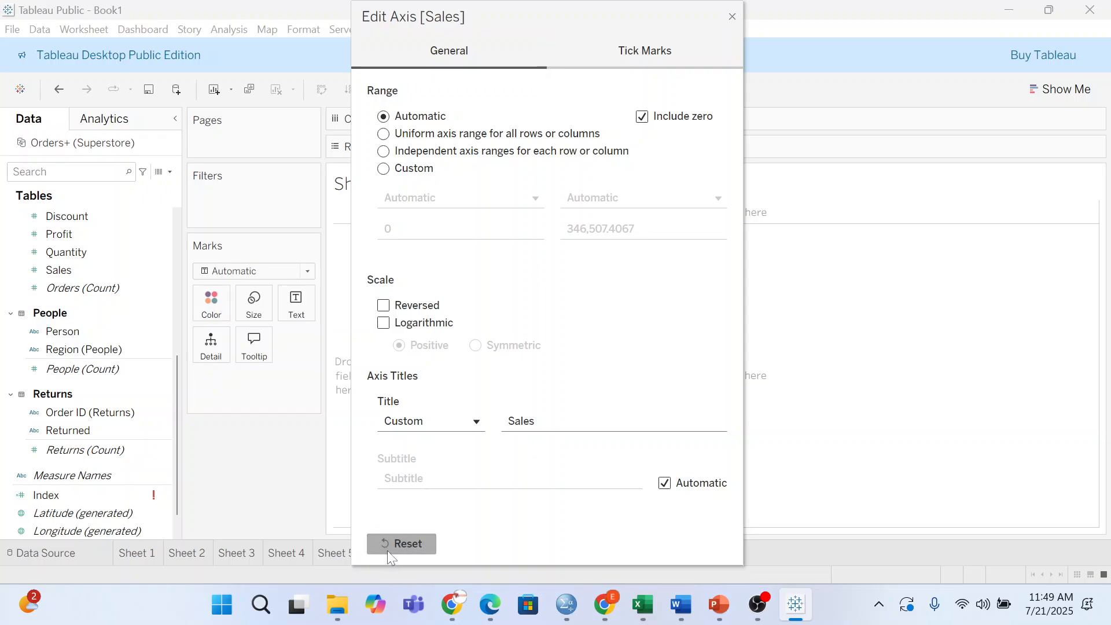
pyautogui.click(911, 325)
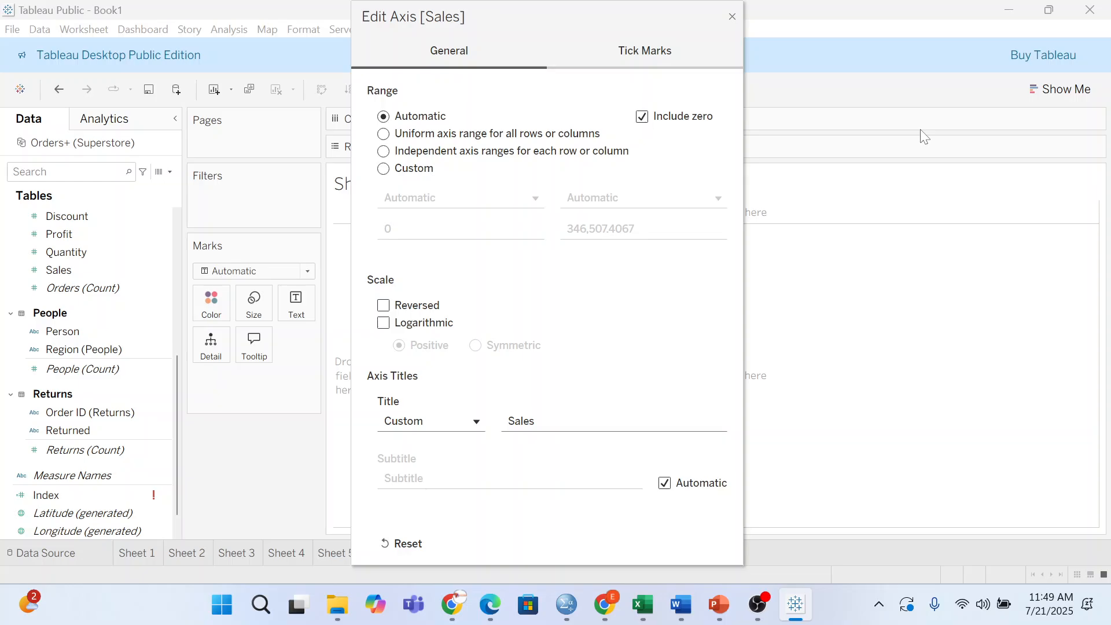
pyautogui.click(732, 17)
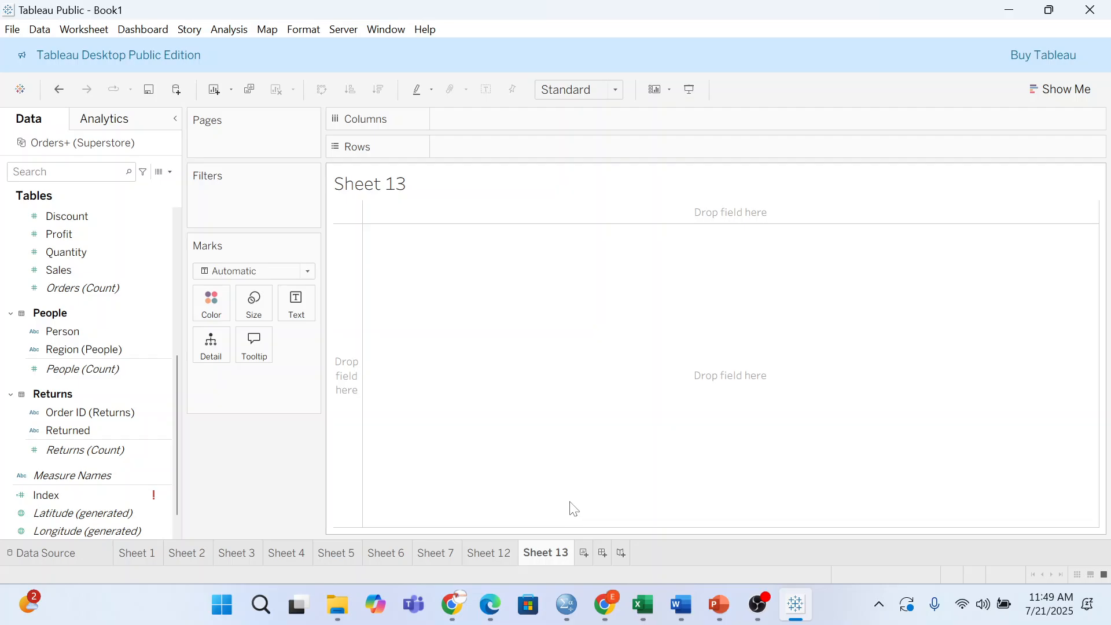
# - Create a calculated field named 'Date function' whose formula starts with DATEADD()
pyautogui.click(169, 172)
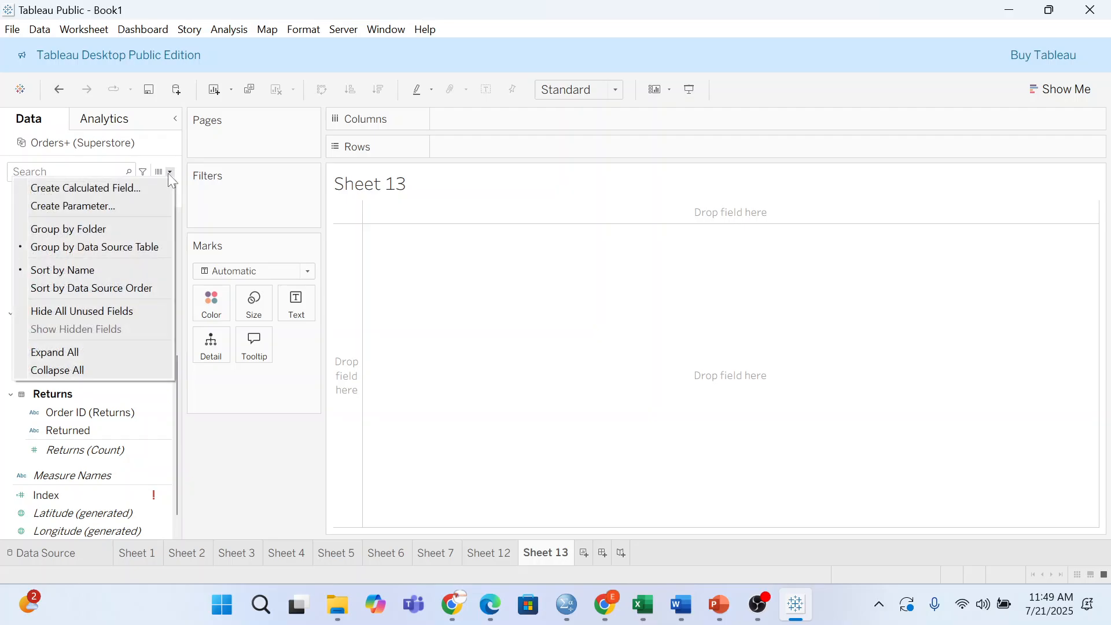
pyautogui.click(86, 186)
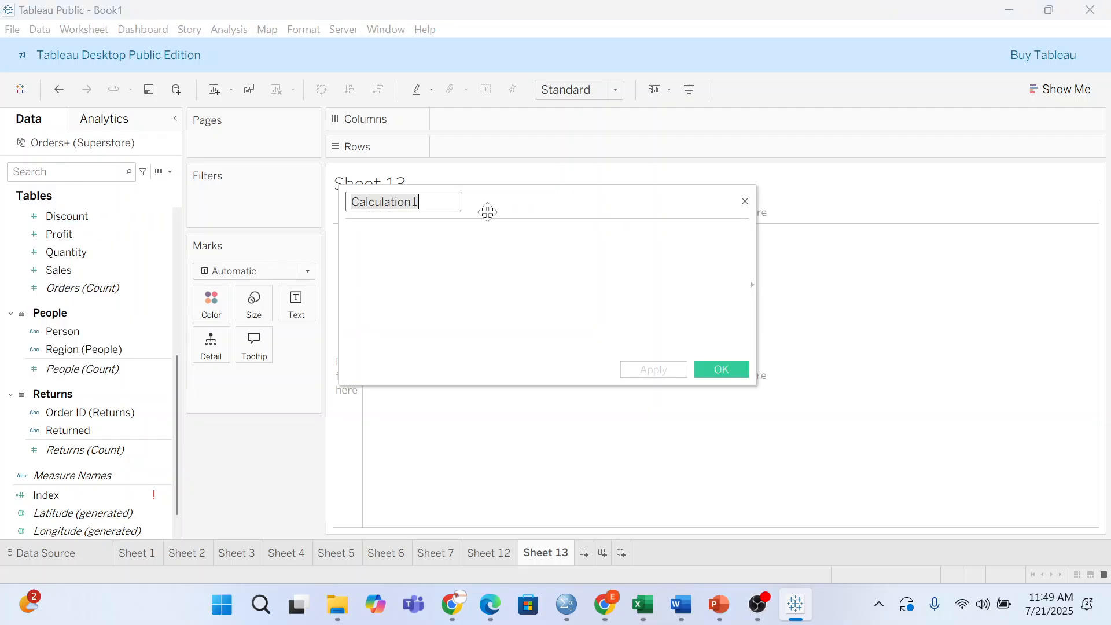
pyautogui.press('BackSpace')
pyautogui.write('Da')
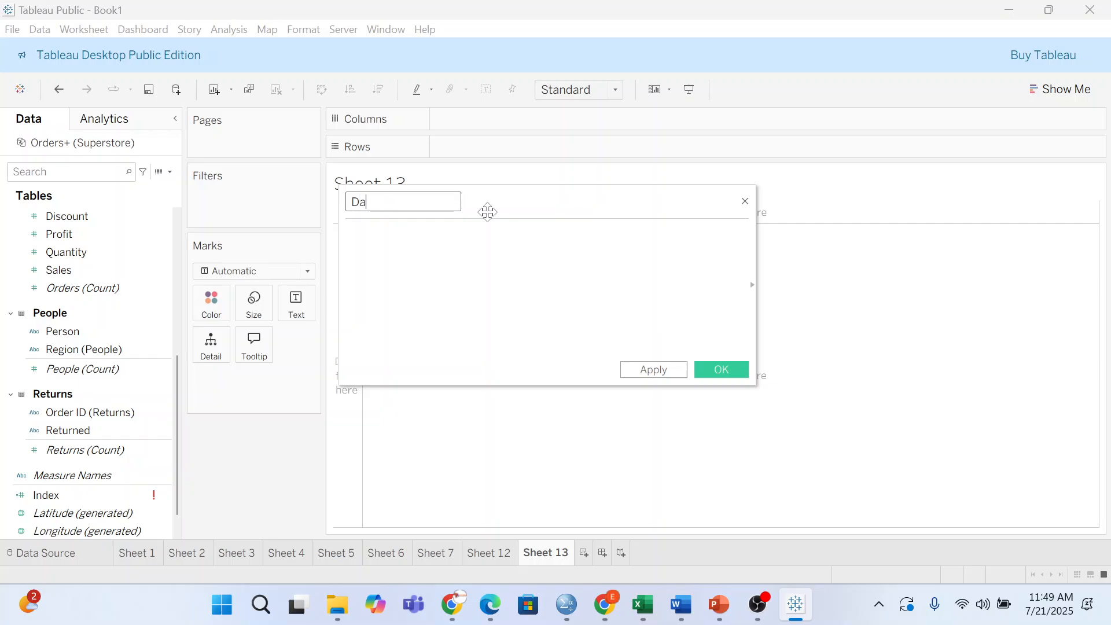
pyautogui.write('te function')
pyautogui.press('Tab')
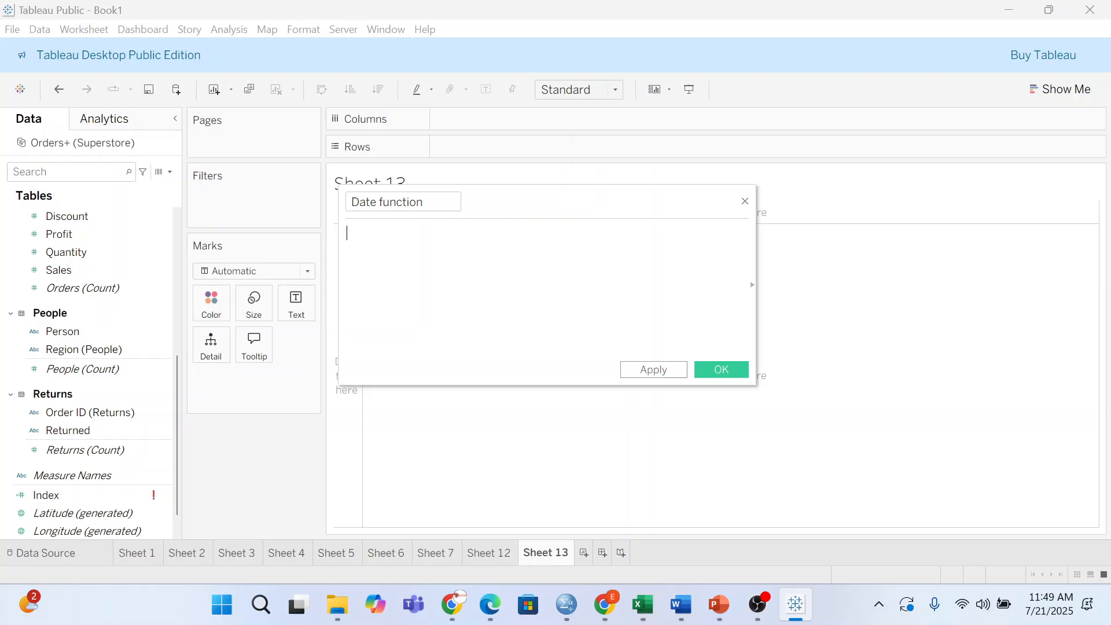
pyautogui.write('DATE')
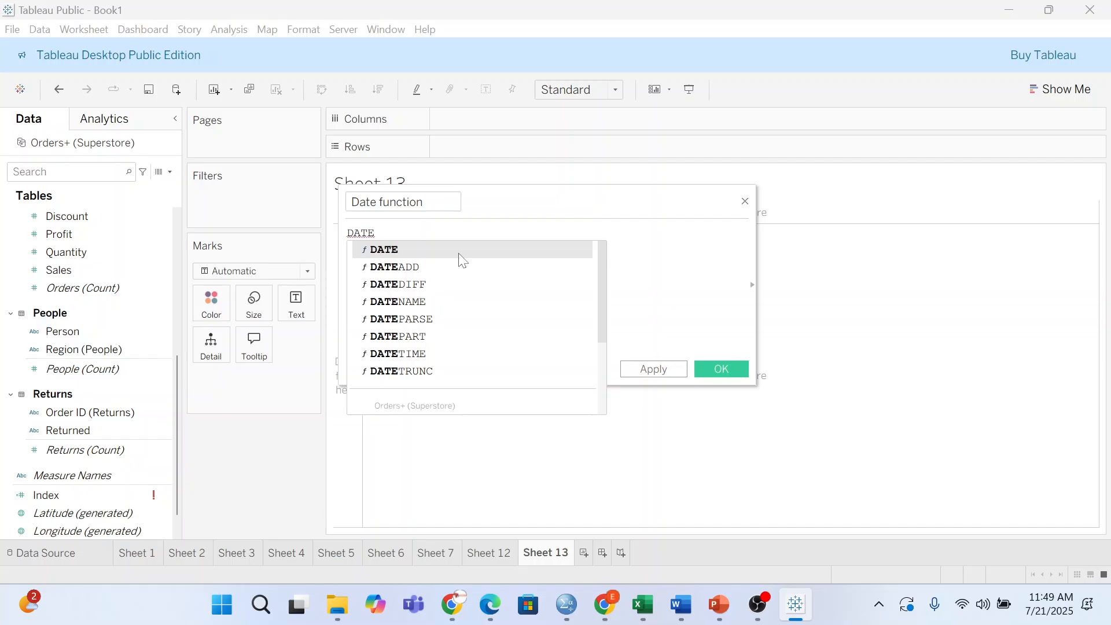
pyautogui.click(412, 268)
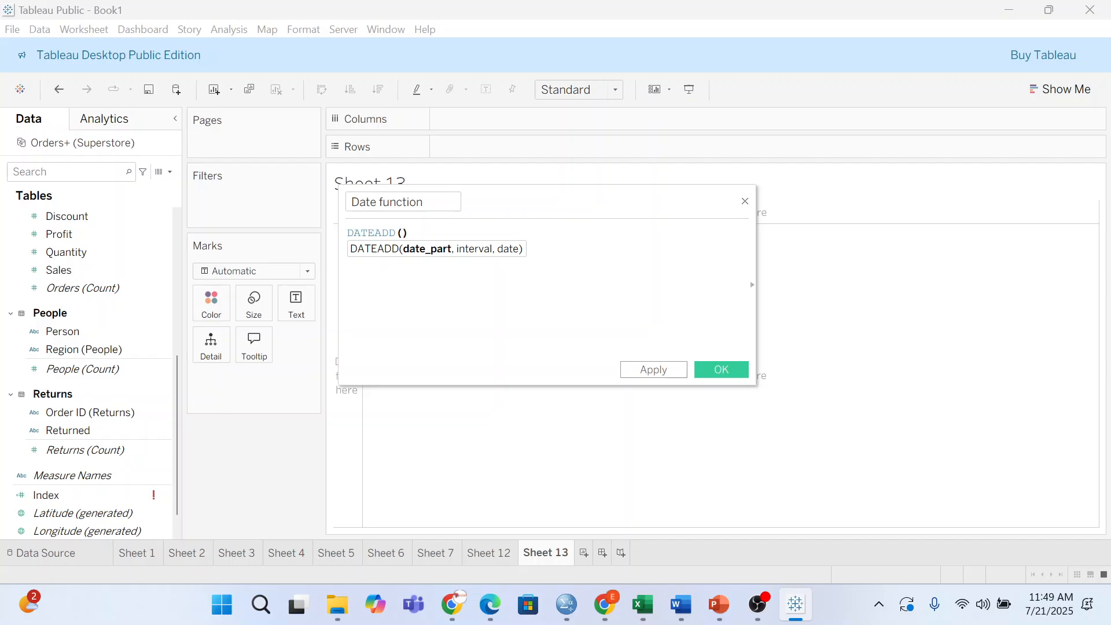
pyautogui.click(409, 233)
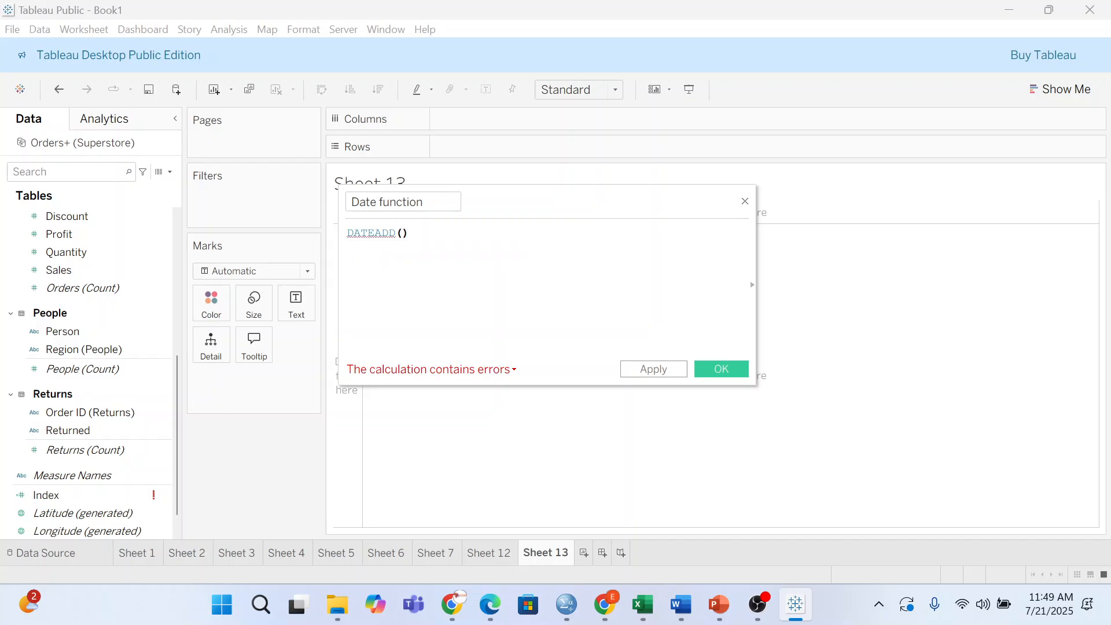
pyautogui.press('Return')
pyautogui.write('D')
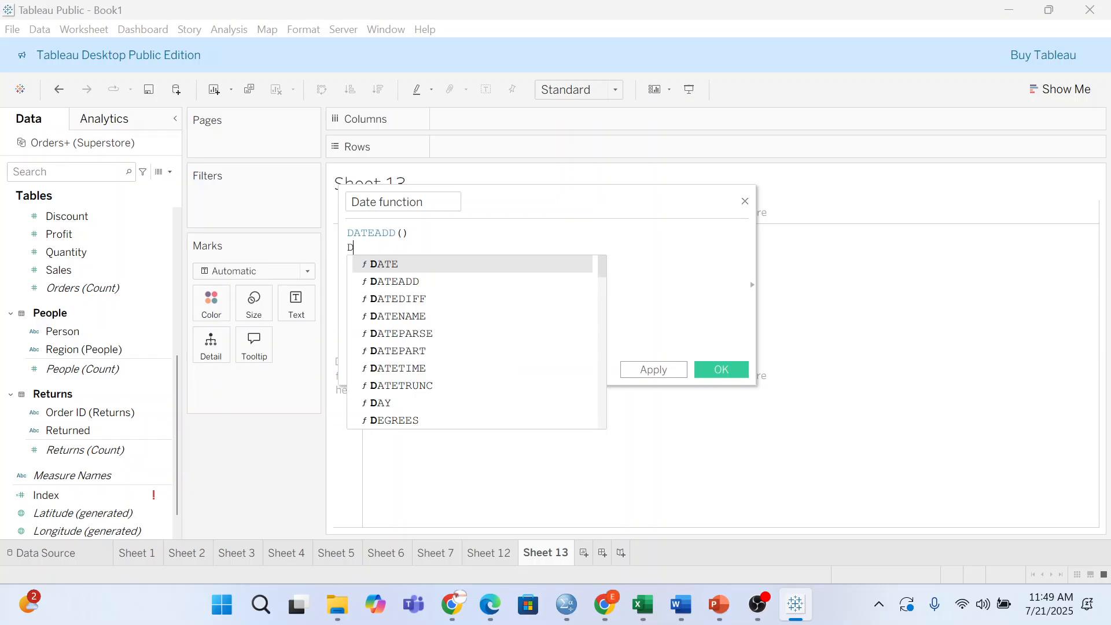
pyautogui.write('ARTEDIFF')
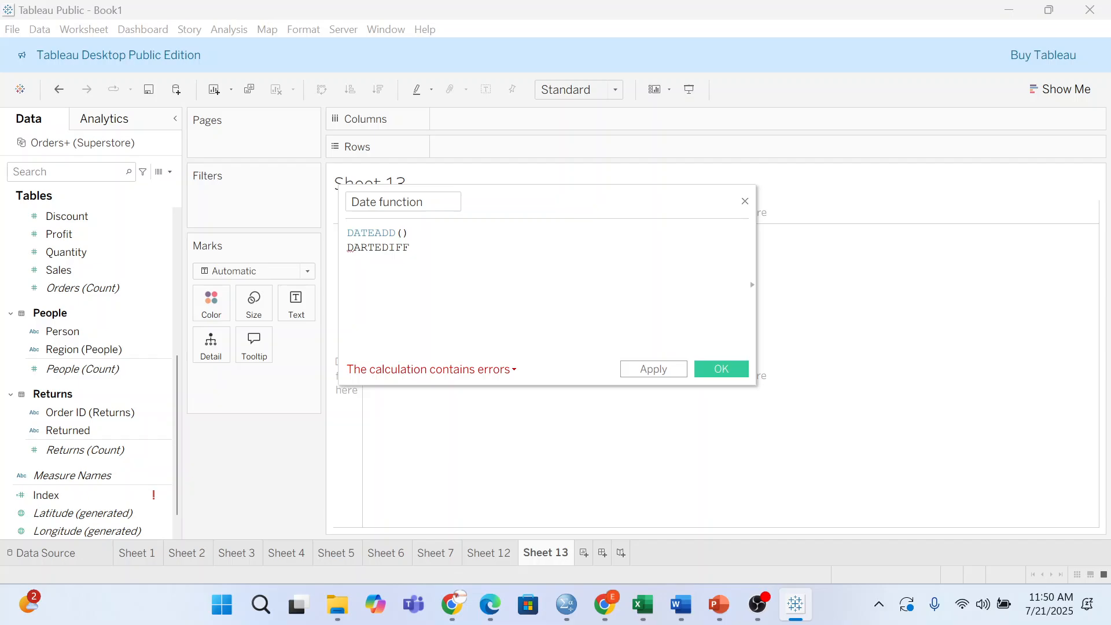
pyautogui.hotkey('shift', 'Home')
pyautogui.press('BackSpace')
pyautogui.press('BackSpace')
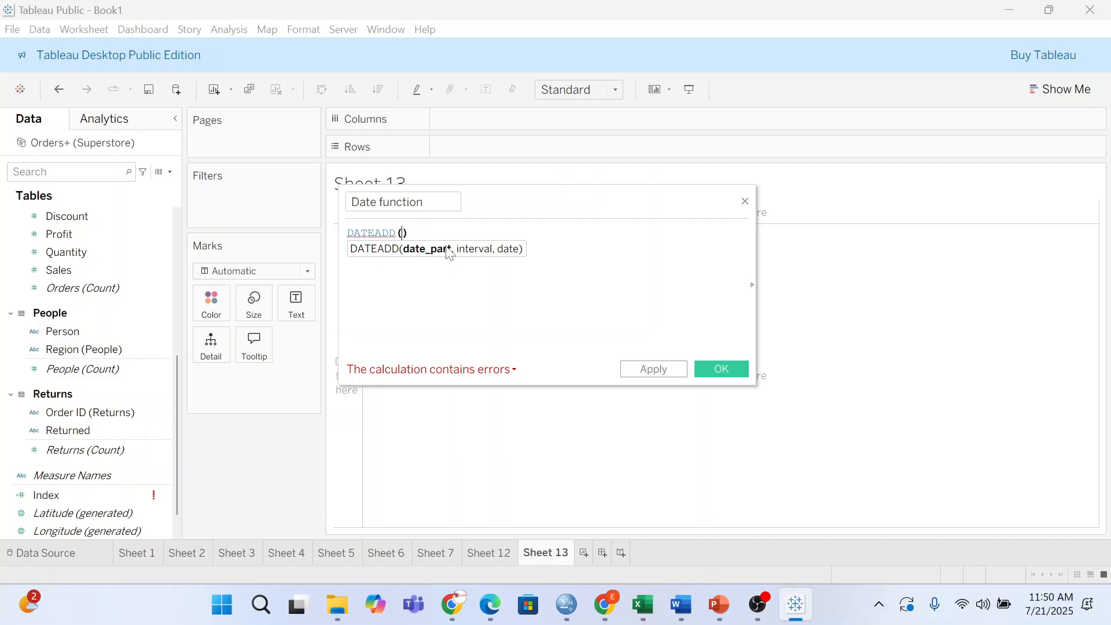
pyautogui.press('End')
pyautogui.press('Return')
pyautogui.press('BackSpace')
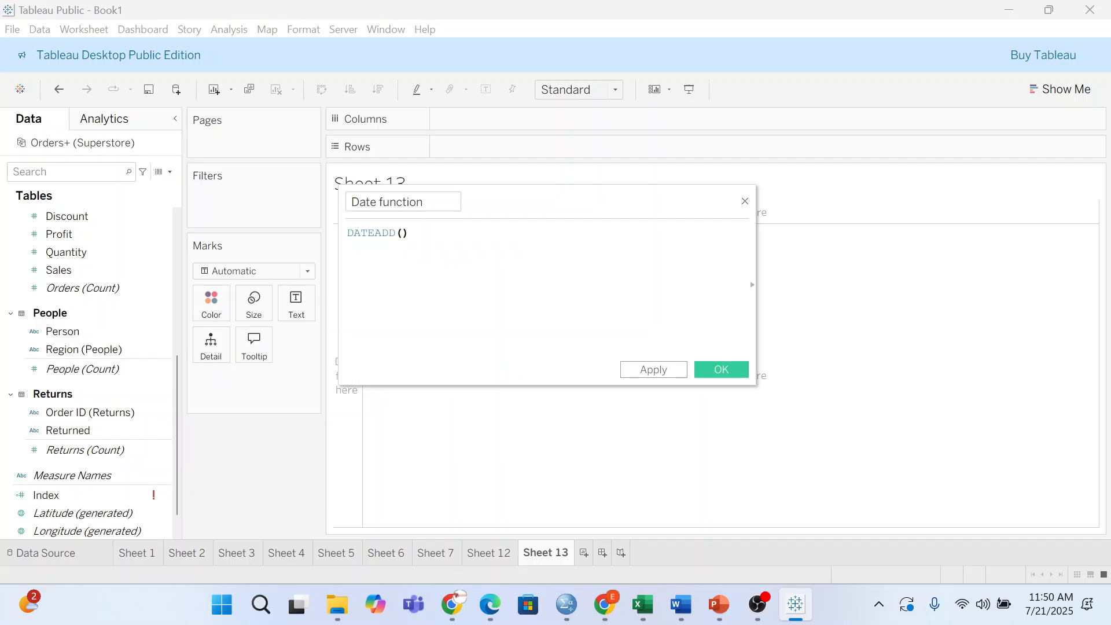
pyautogui.press('Left')
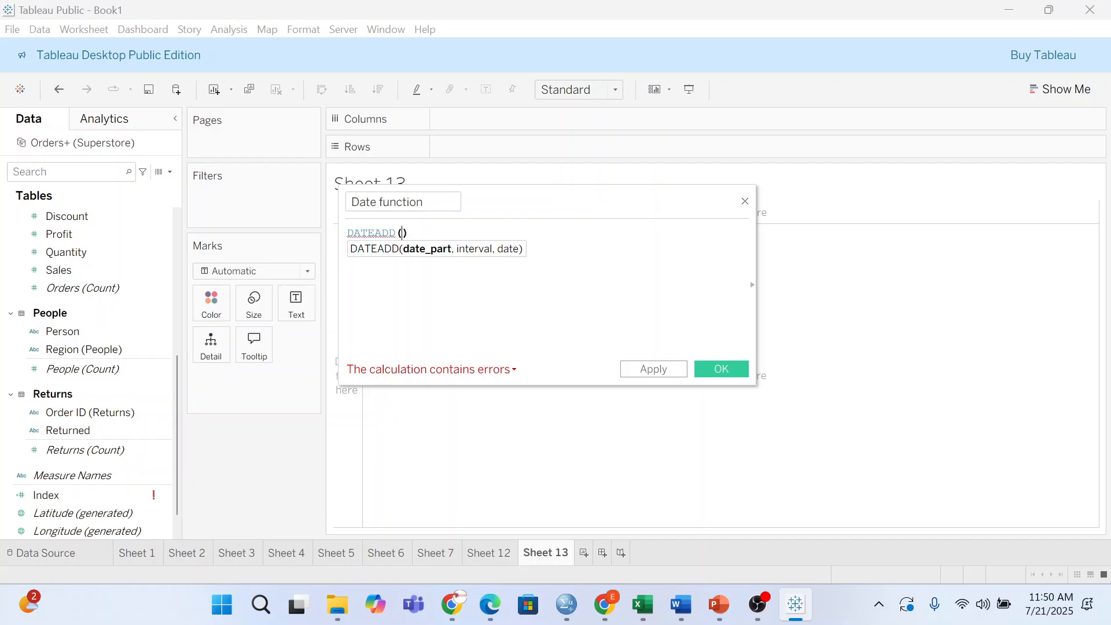
# - Enter "Year" and 3 as DATEADD's date part and interval arguments
pyautogui.press('Tab')
pyautogui.write('"')
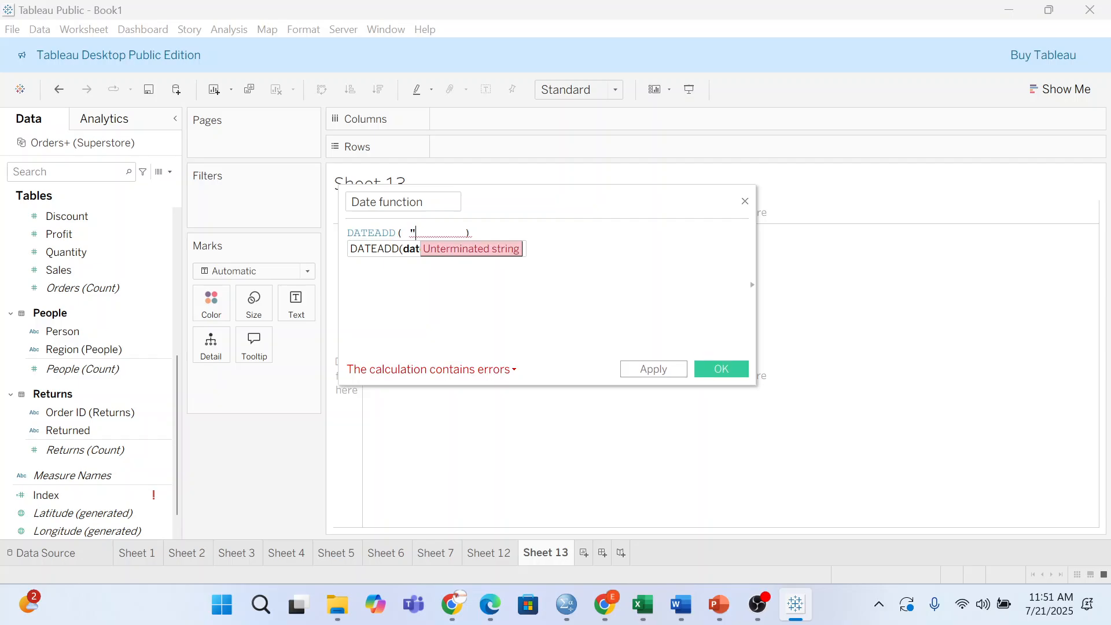
pyautogui.write('Year')
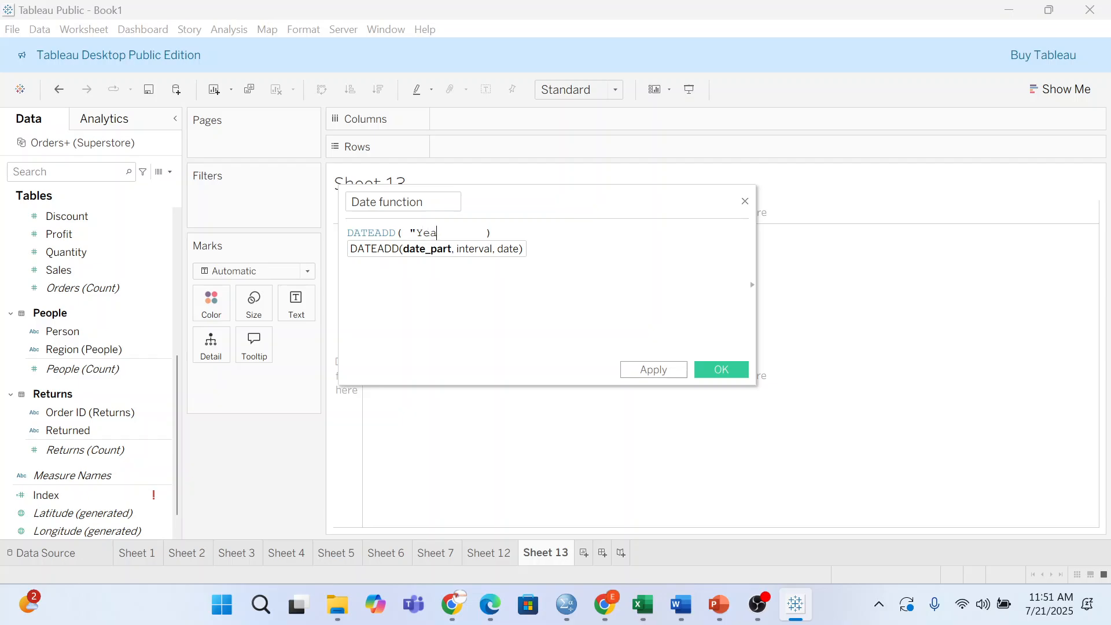
pyautogui.write('",')
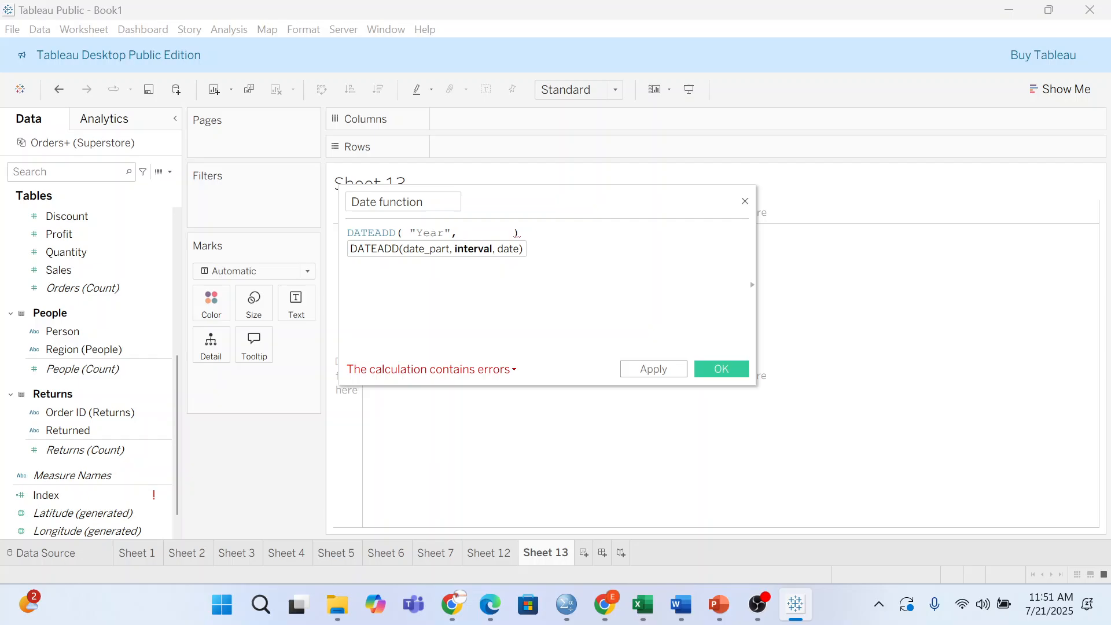
pyautogui.write('3')
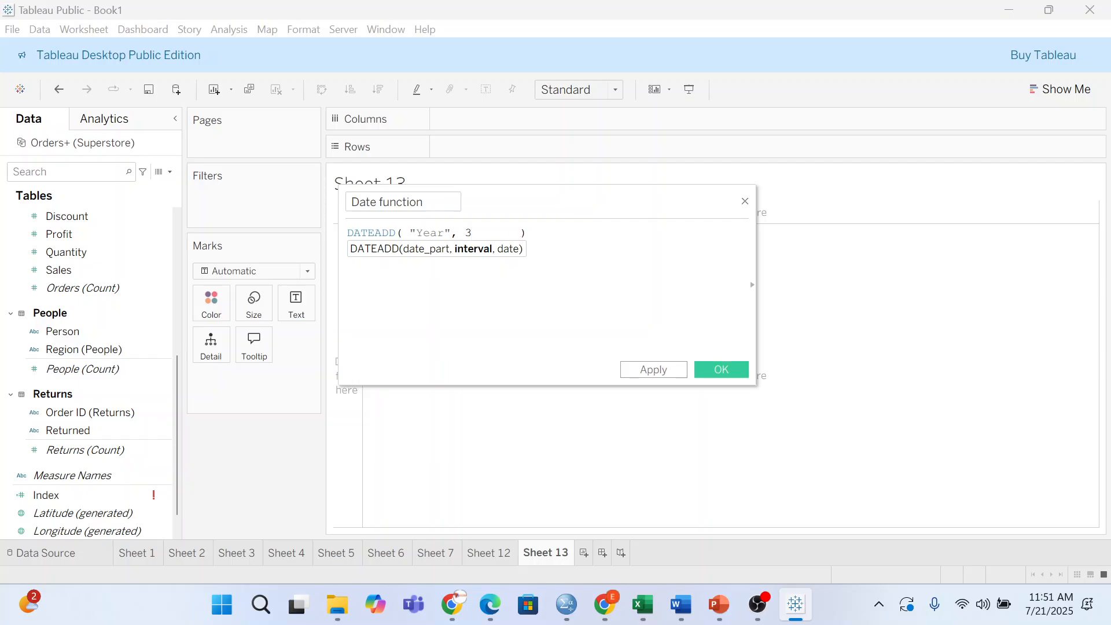
pyautogui.write(',')
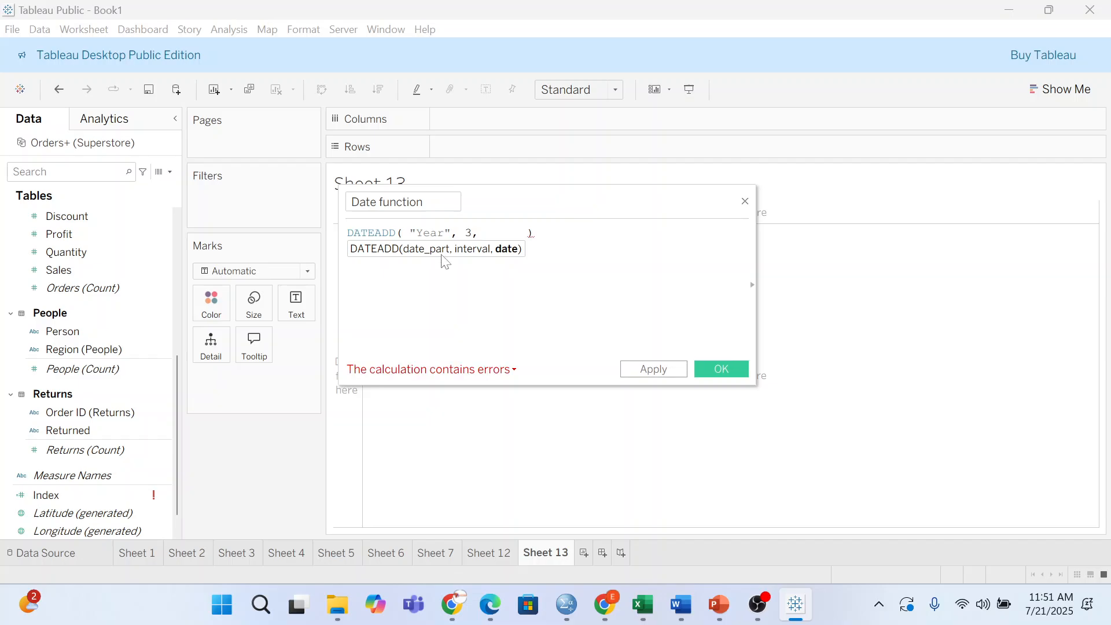
# - Insert [Order Date] as DATEADD's date argument and delete the extra spaces before it
pyautogui.scroll(6, 92, 388)
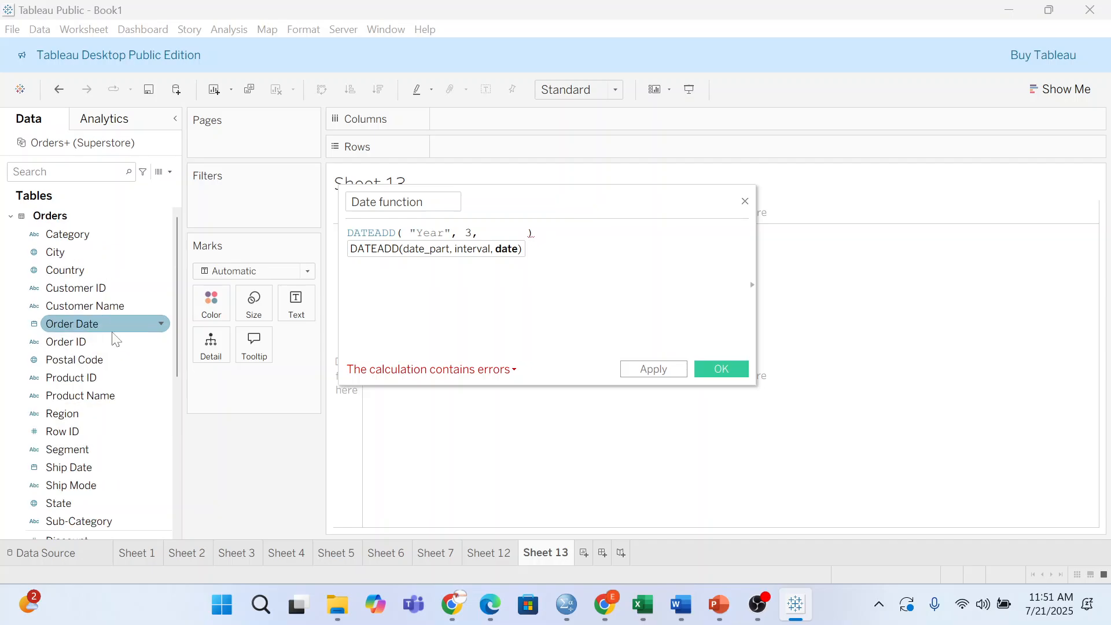
pyautogui.scroll(-3, 113, 339)
pyautogui.scroll(3, 112, 339)
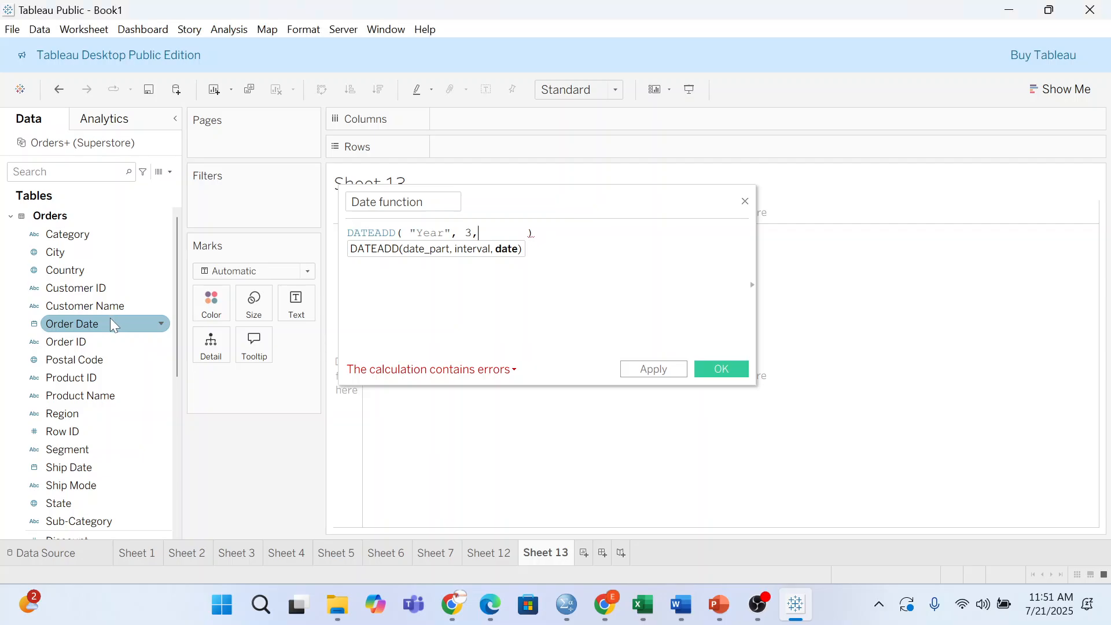
pyautogui.click(111, 318)
pyautogui.moveTo(113, 319)
pyautogui.mouseDown()
pyautogui.moveTo(480, 152)
pyautogui.moveTo(558, 249)
pyautogui.moveTo(509, 220)
pyautogui.moveTo(515, 232)
pyautogui.mouseUp()
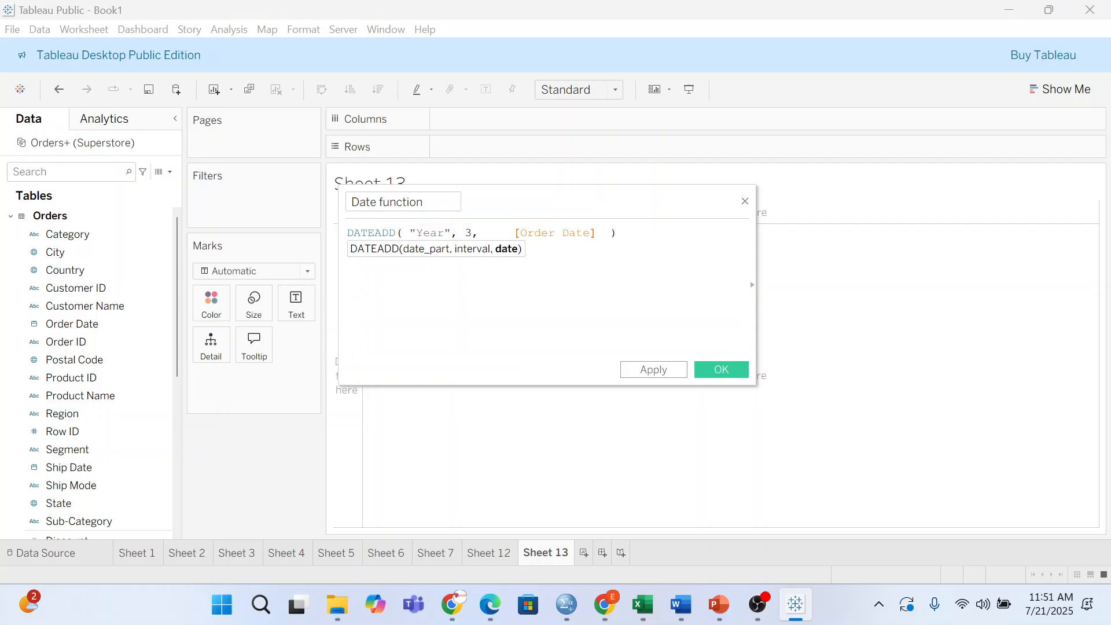
pyautogui.click(513, 233)
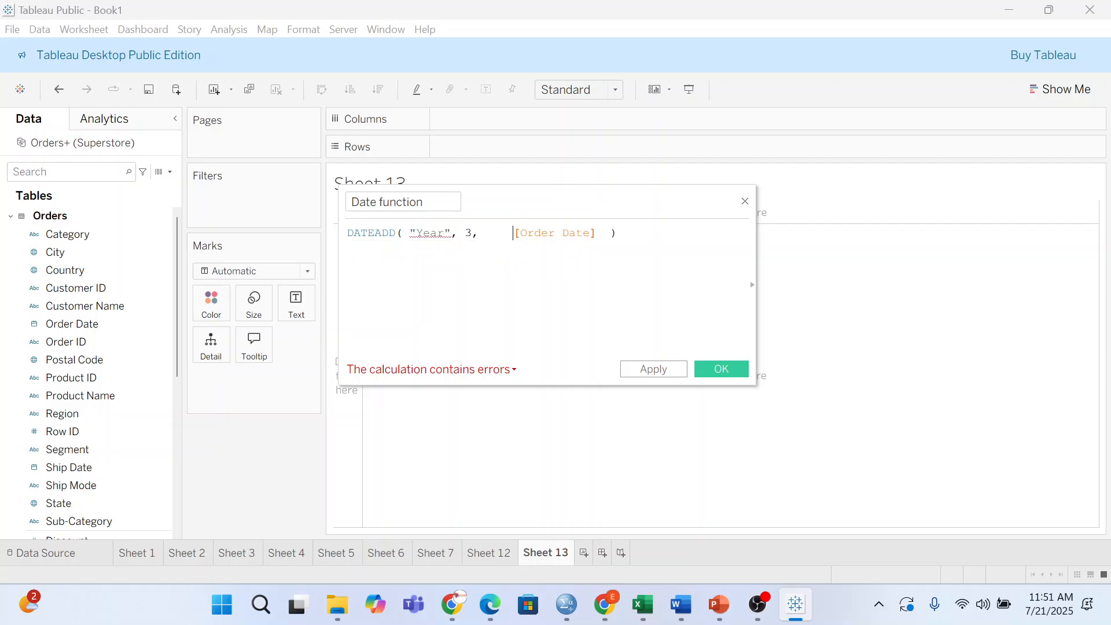
pyautogui.press('BackSpace')
pyautogui.press('BackSpace')
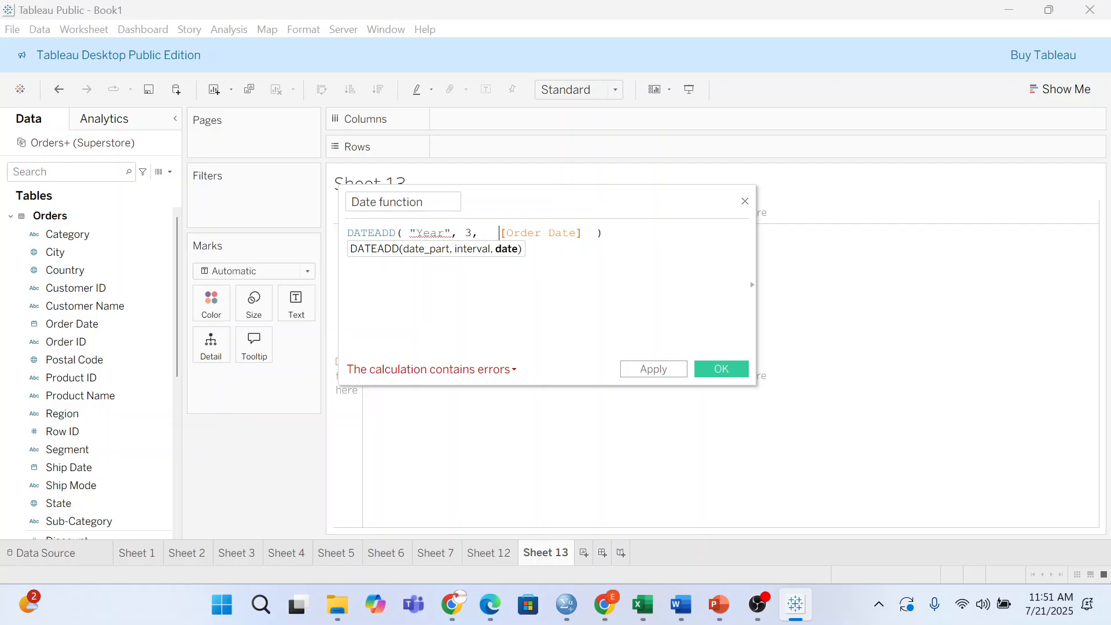
pyautogui.press('BackSpace')
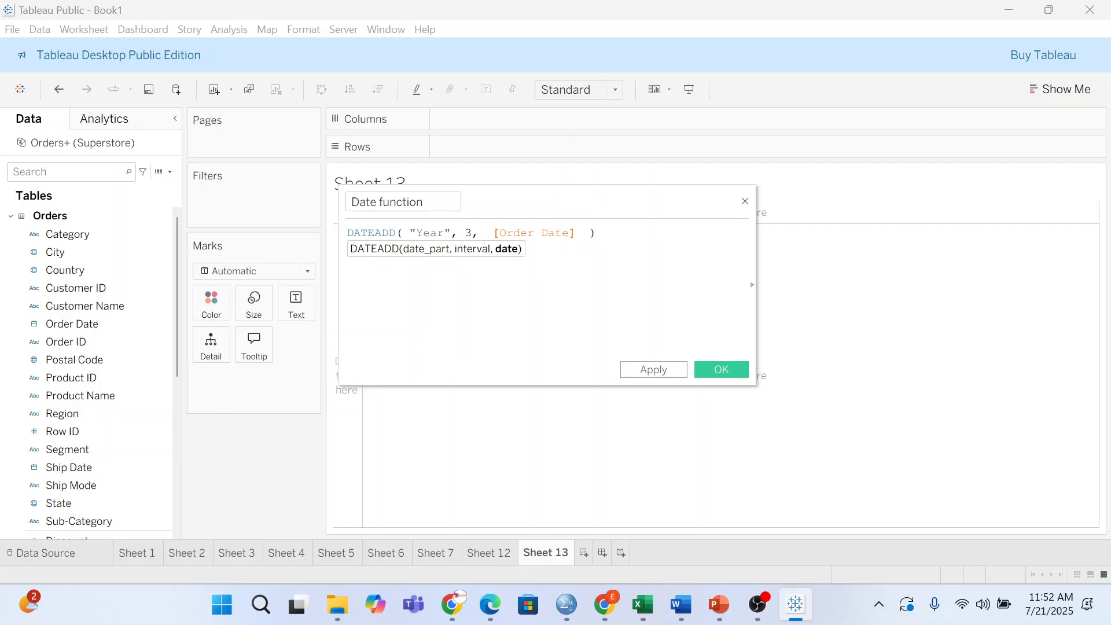
pyautogui.press('BackSpace')
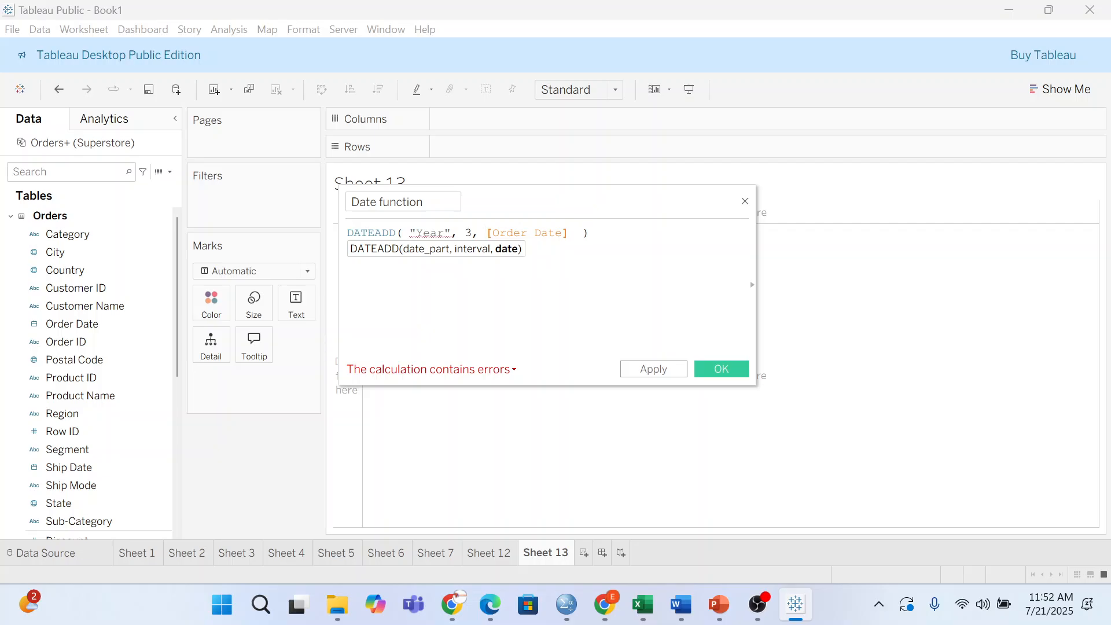
pyautogui.press('BackSpace')
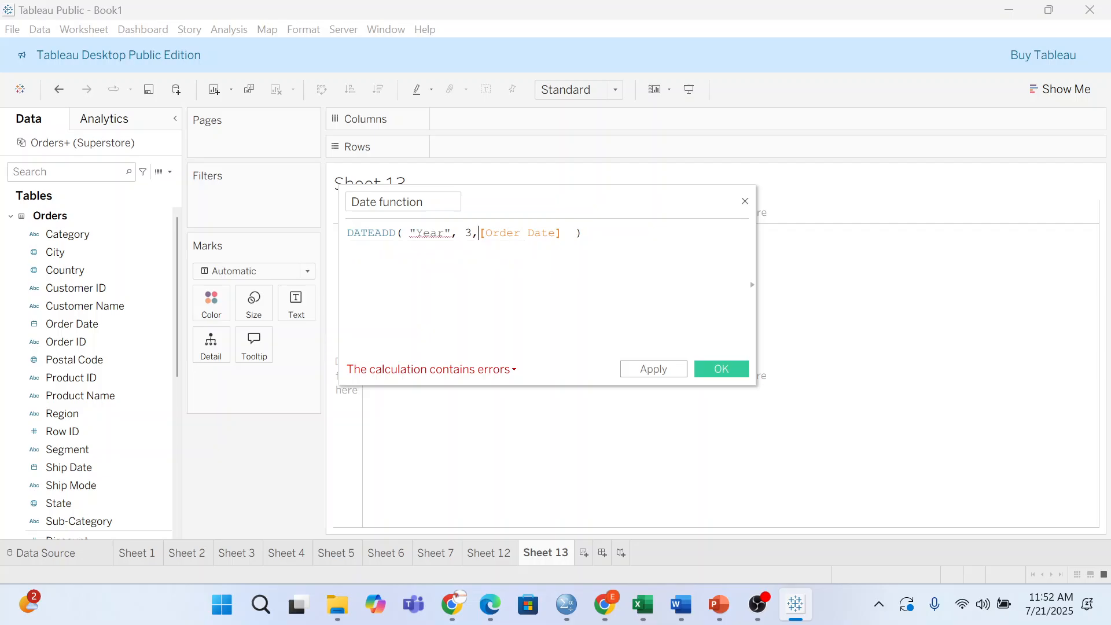
# - Wrap [Order Date] in # marks, trim the trailing spaces, and save the Date function calculation
pyautogui.write('#')
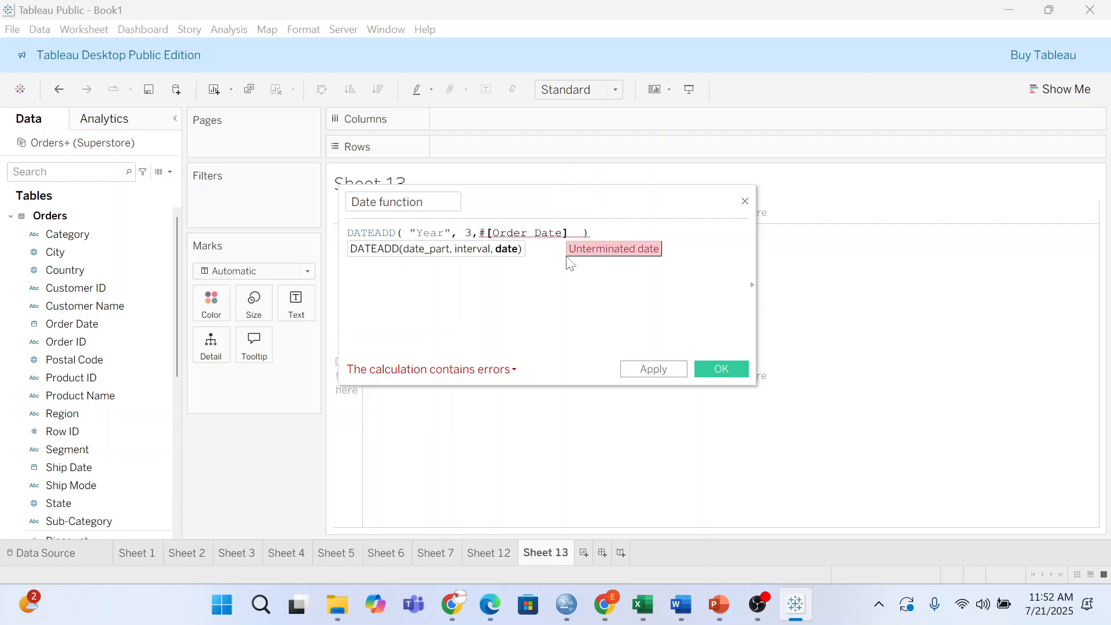
pyautogui.write('#')
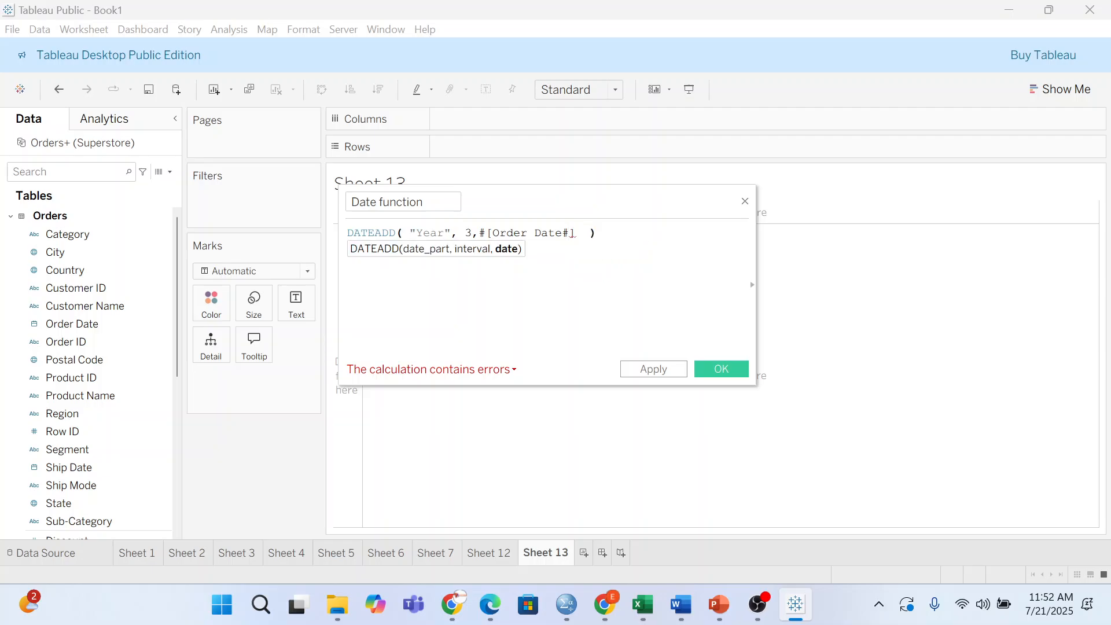
pyautogui.press('Delete')
pyautogui.press('Delete')
pyautogui.hotkey('ctrl', 'a')
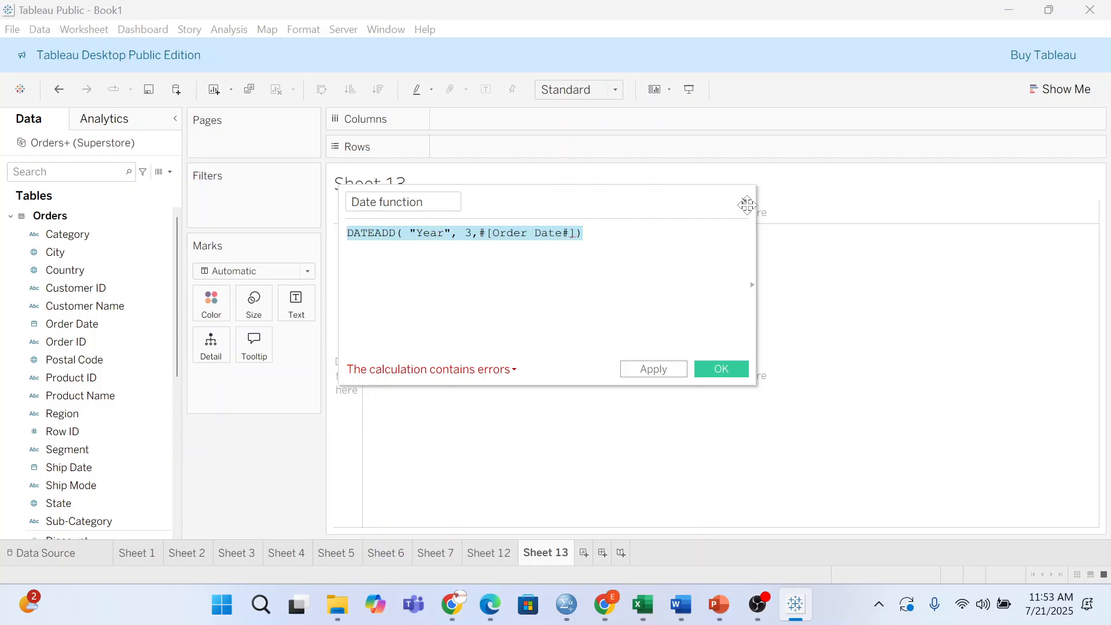
pyautogui.click(730, 368)
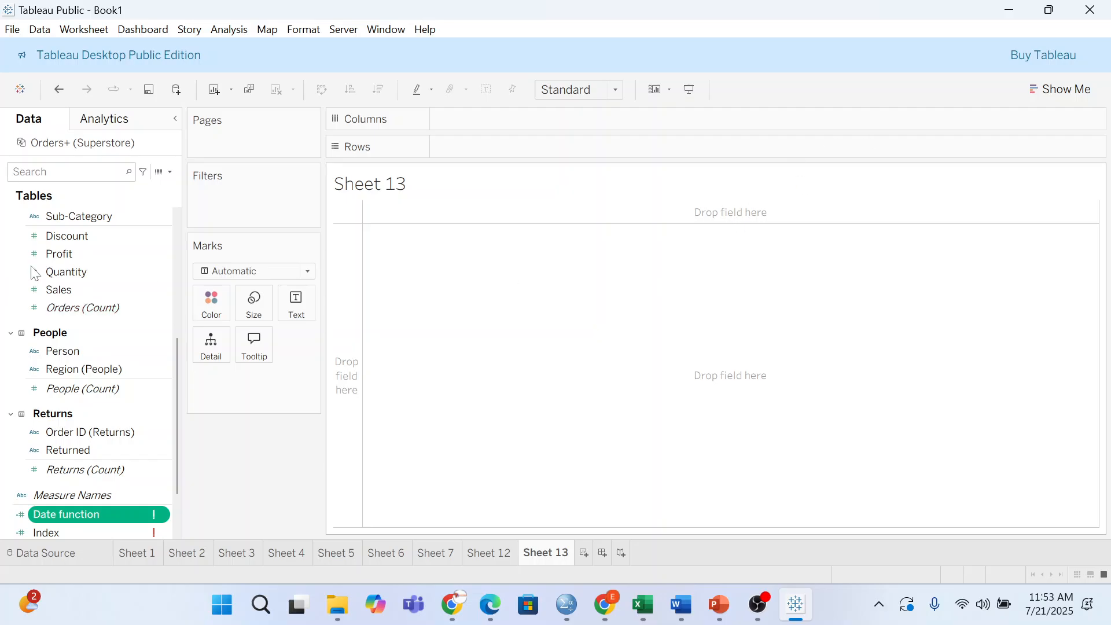
# - Put YEAR(Order Date) on Rows to list 2014 through 2017, then drag in Ship Date
pyautogui.scroll(5, 79, 298)
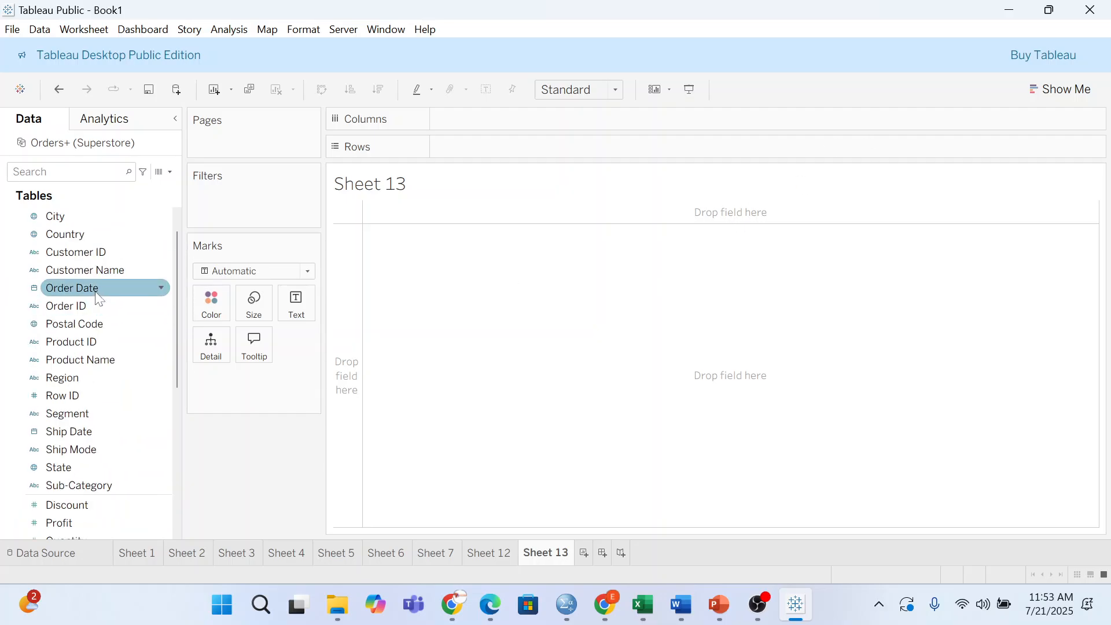
pyautogui.moveTo(97, 287); pyautogui.dragTo(544, 265)
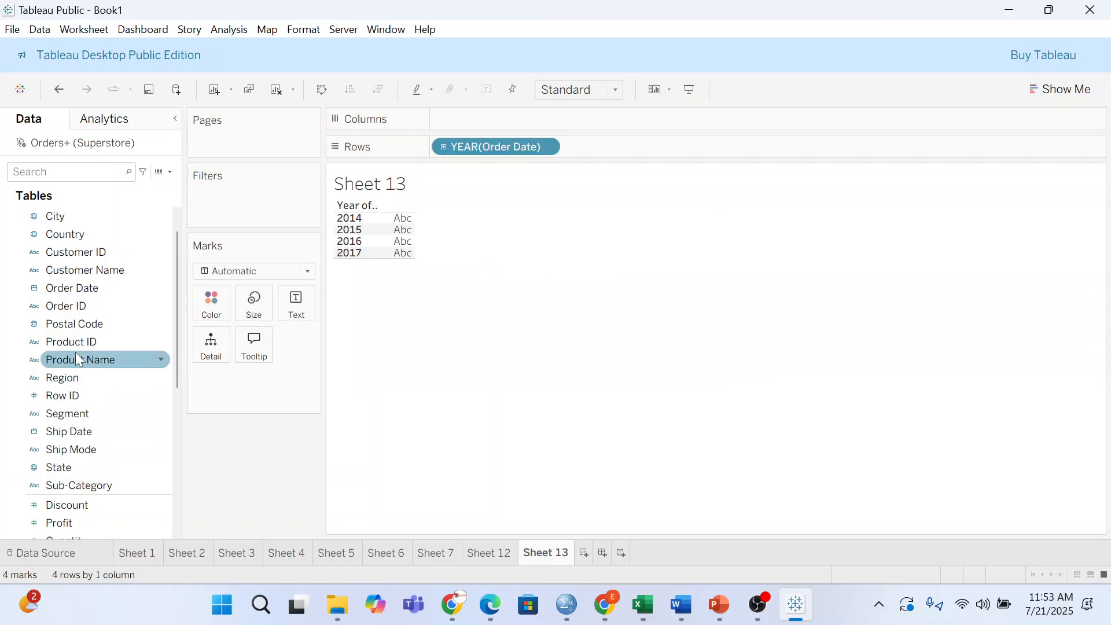
pyautogui.scroll(1, 75, 352)
pyautogui.scroll(-3, 69, 338)
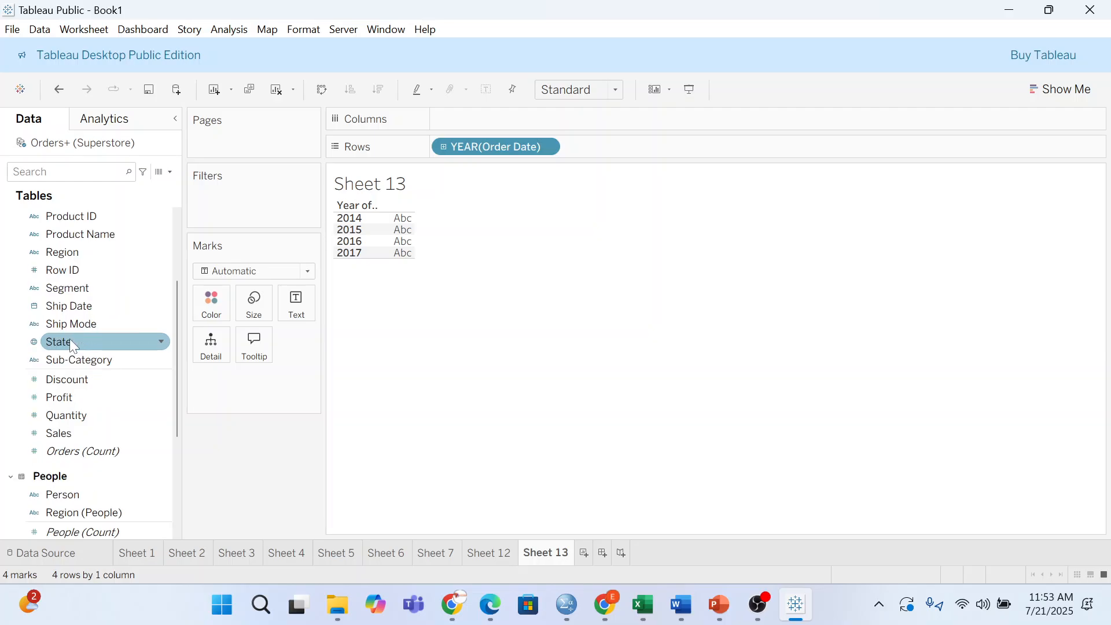
pyautogui.scroll(3, 72, 355)
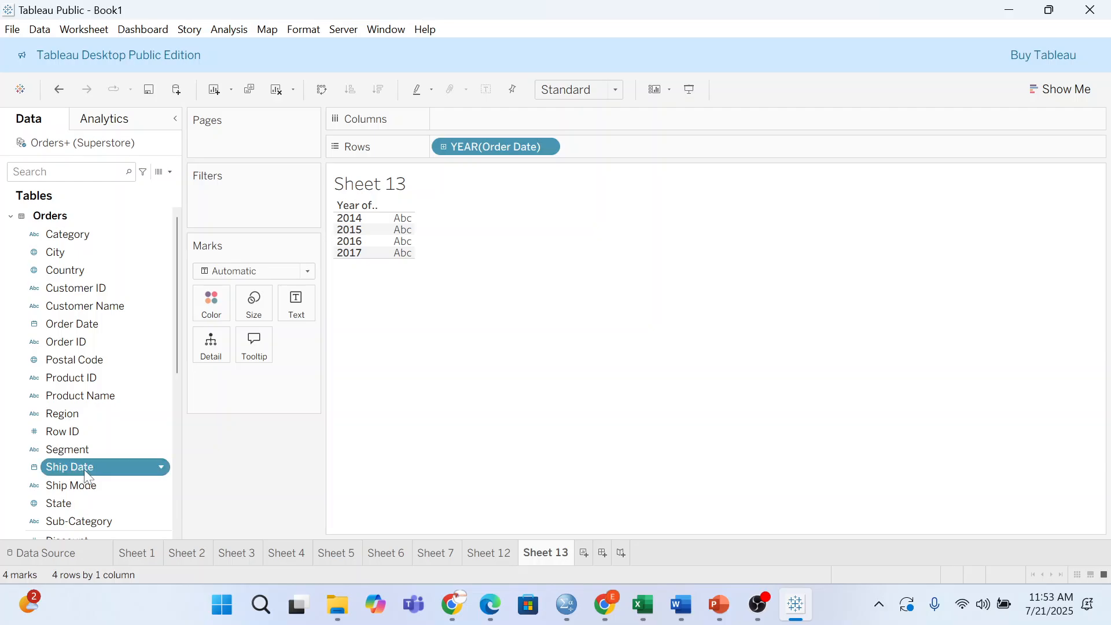
pyautogui.moveTo(84, 470); pyautogui.dragTo(479, 232)
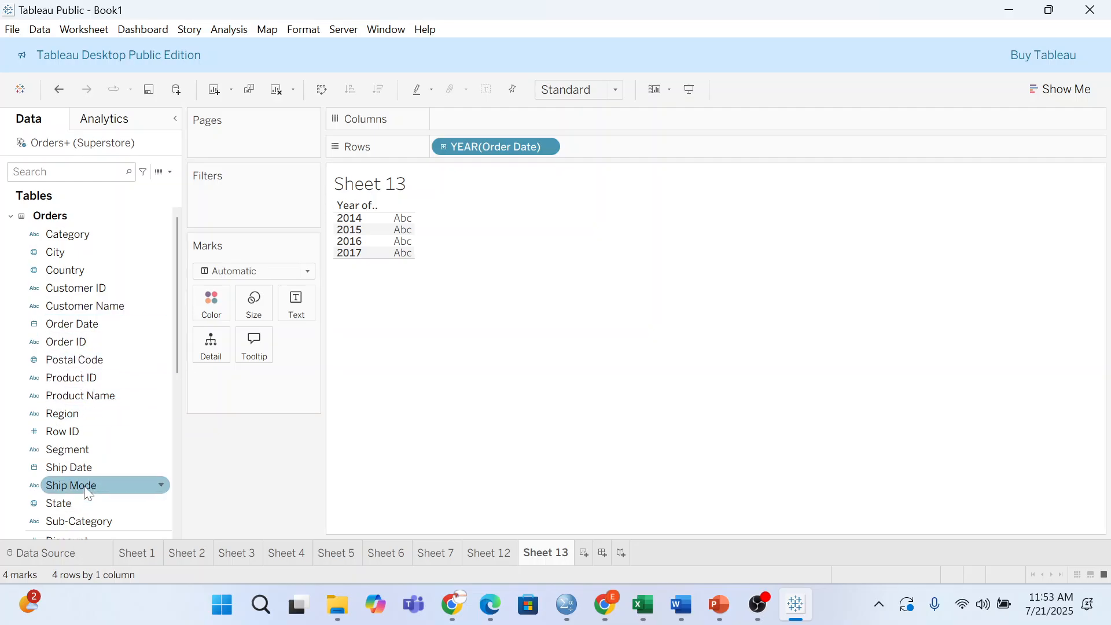
# - Create the 'Customer ID, Ship Mode' hierarchy, after discarding a mistaken Order Date, Row ID hierarchy
pyautogui.moveTo(89, 474); pyautogui.dragTo(430, 233)
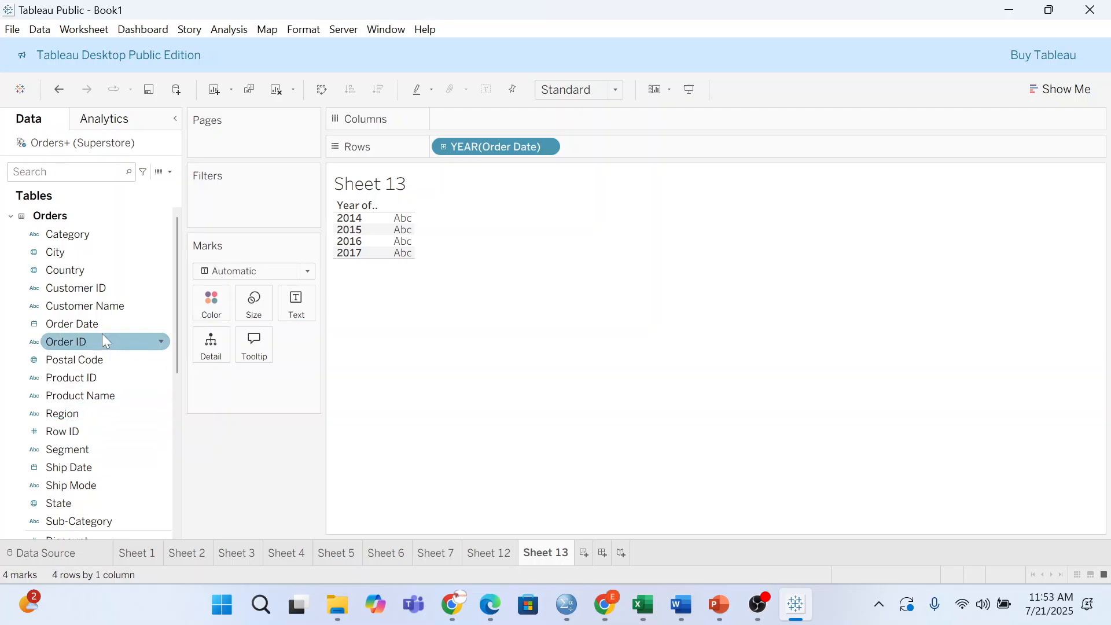
pyautogui.moveTo(102, 341); pyautogui.dragTo(71, 324)
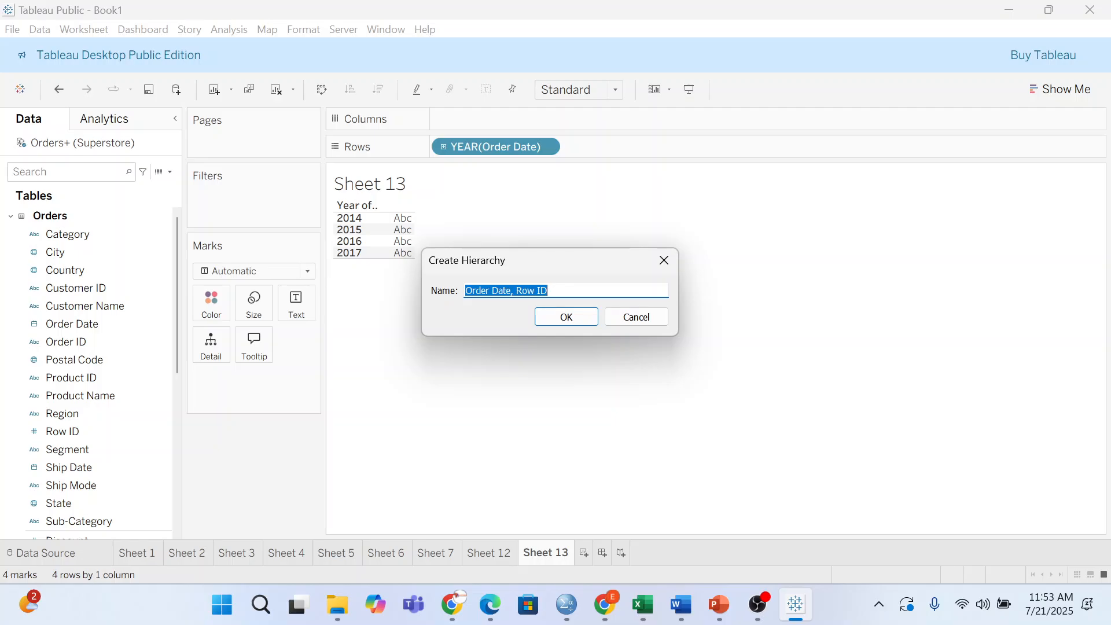
pyautogui.click(635, 316)
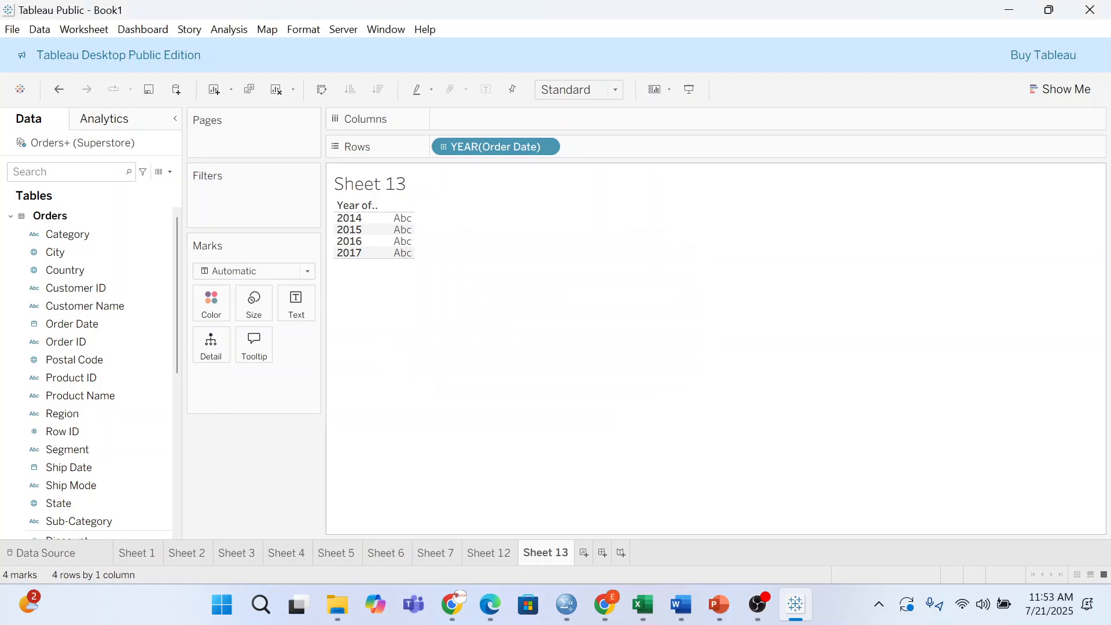
pyautogui.moveTo(70, 485); pyautogui.dragTo(74, 287)
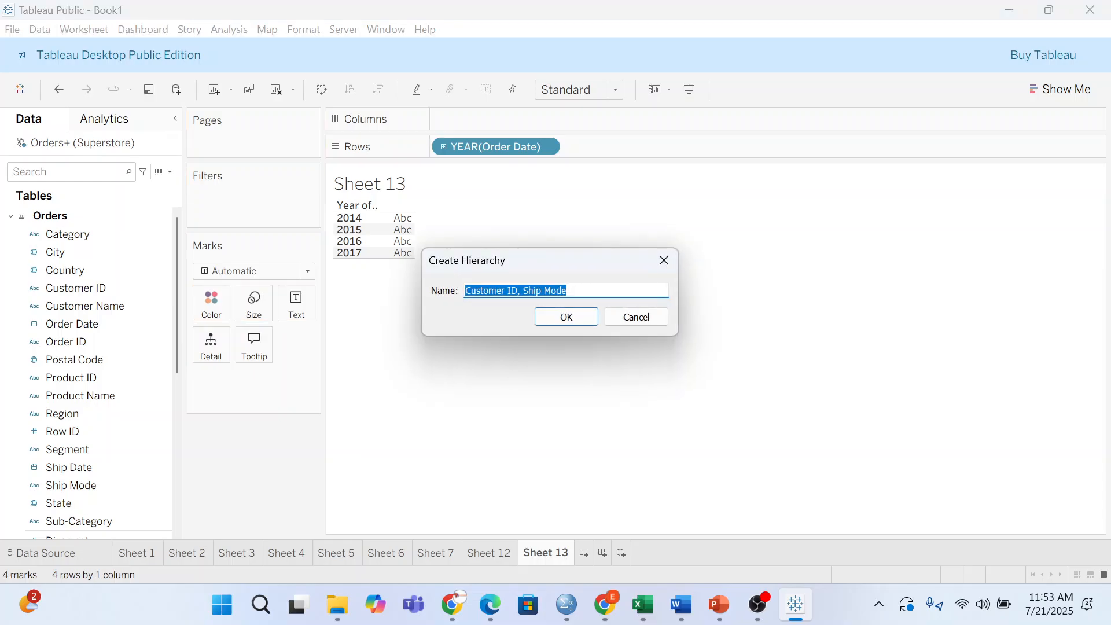
pyautogui.click(567, 290)
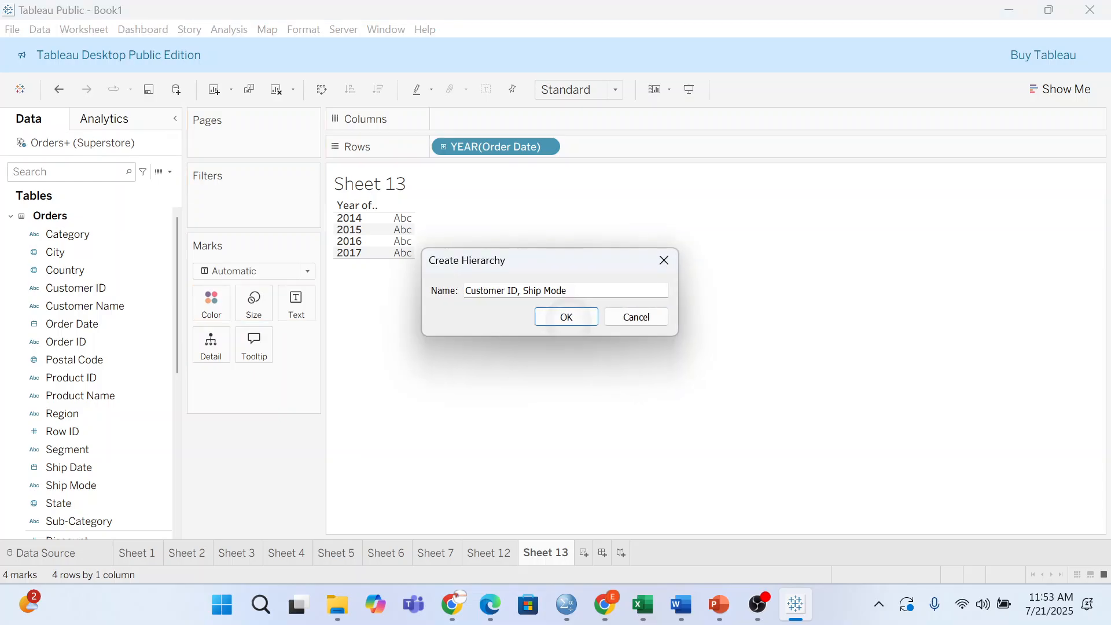
pyautogui.press('Return')
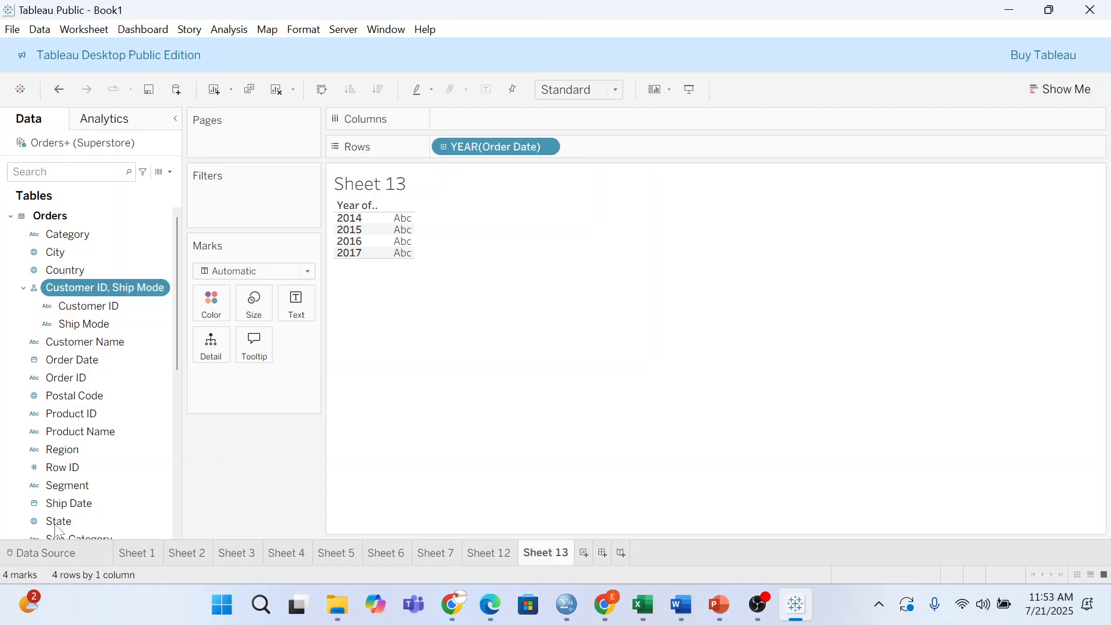
# - Open the Date function calculated field in the calculation editor
pyautogui.scroll(-4, 87, 370)
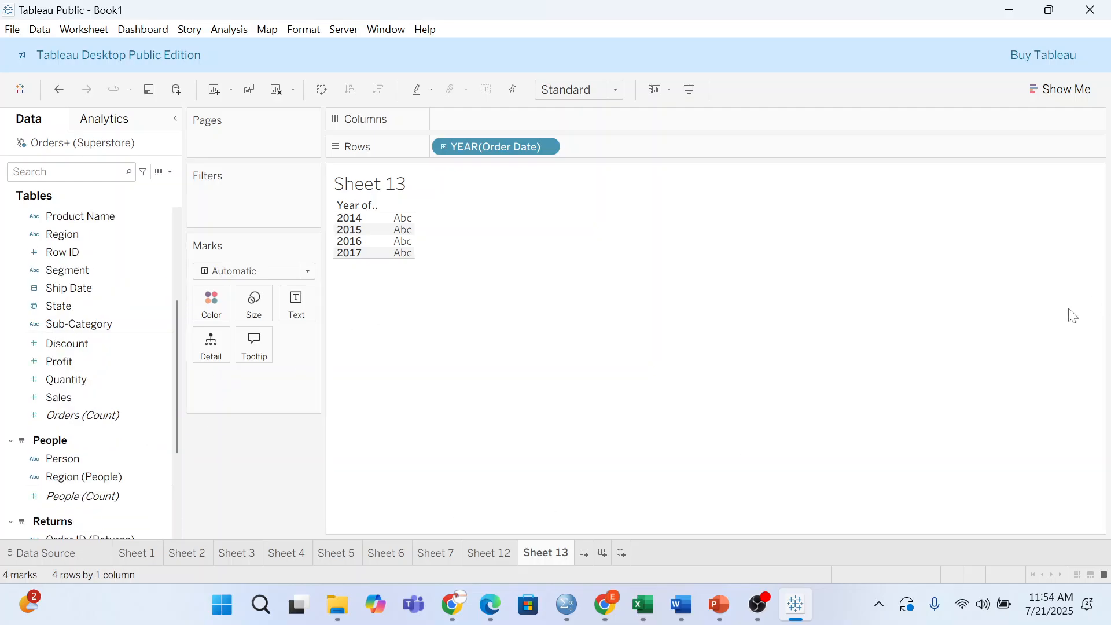
pyautogui.scroll(-4, 148, 366)
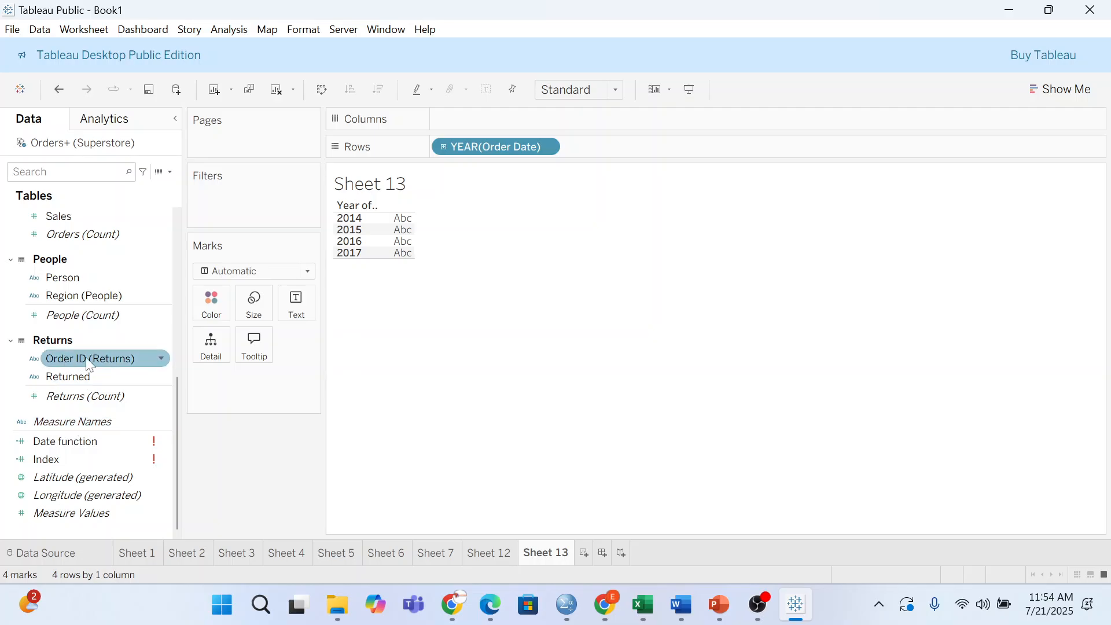
pyautogui.click(162, 443)
pyautogui.click(162, 443)
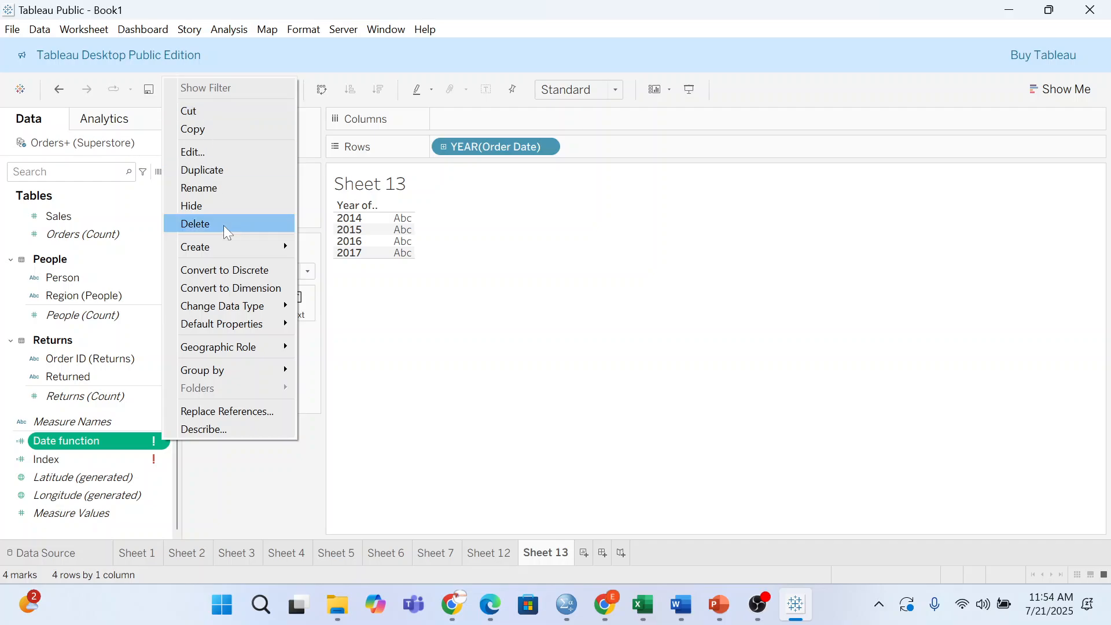
pyautogui.click(206, 152)
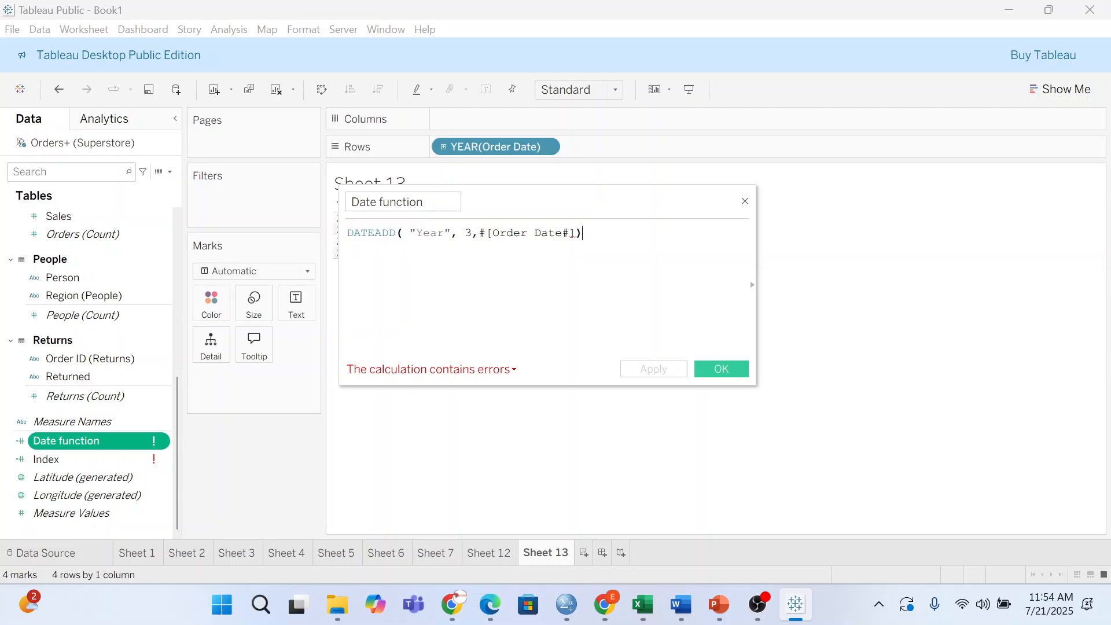
# - Remove the stray space before the 3 and fix the misplaced closing bracket
pyautogui.click(465, 233)
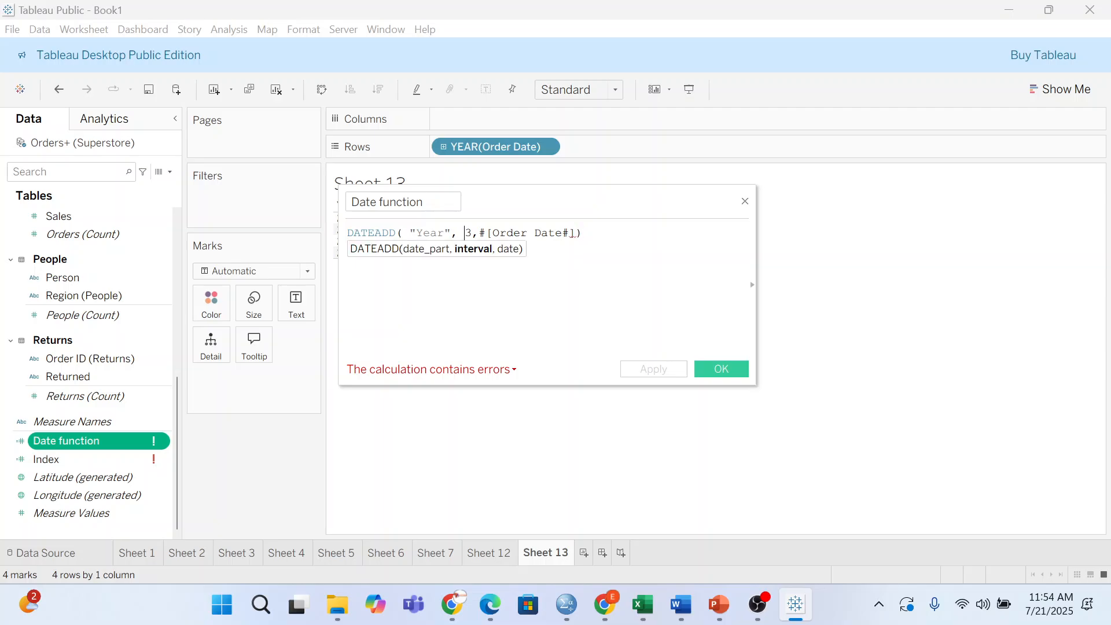
pyautogui.press('BackSpace')
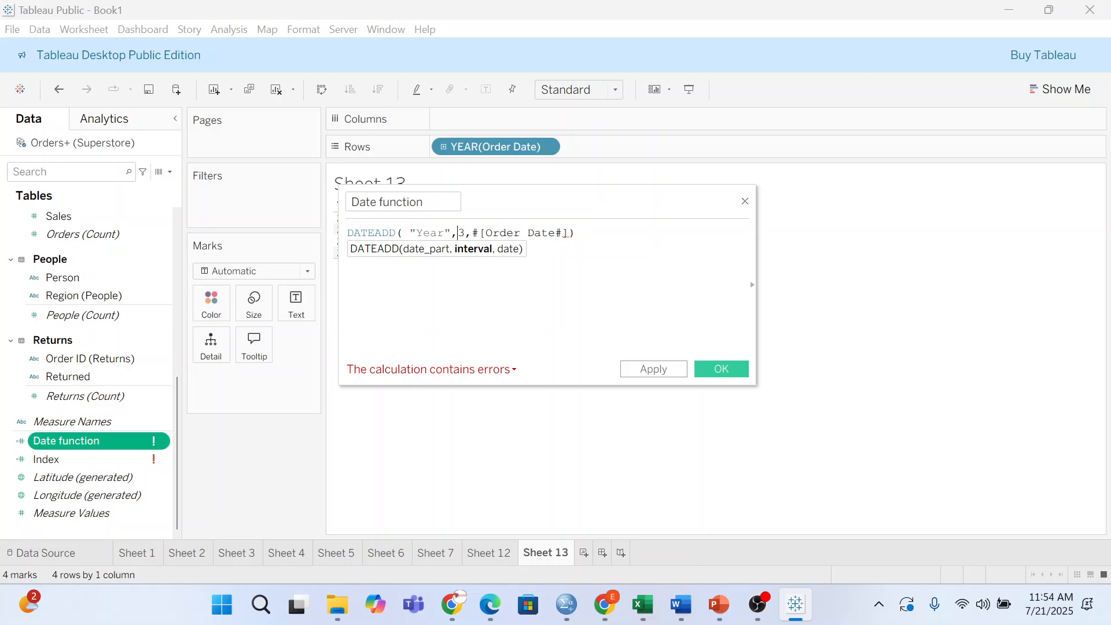
pyautogui.press('Right')
pyautogui.press('Right')
pyautogui.click(576, 232)
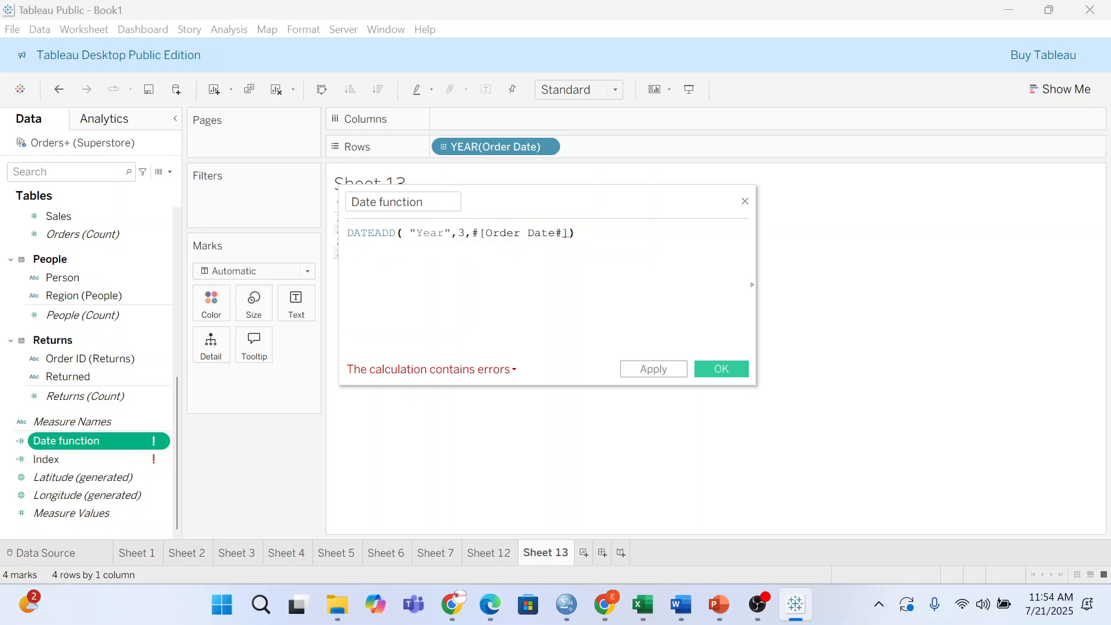
pyautogui.click(567, 233)
pyautogui.press('BackSpace')
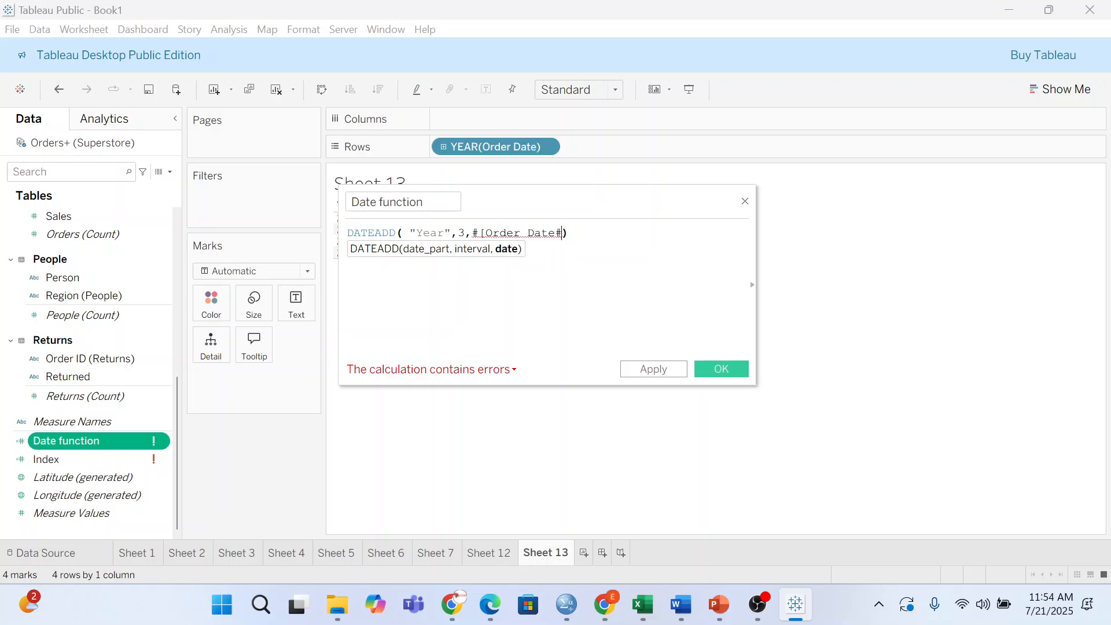
pyautogui.write(']')
# - Delete the stray # characters so the formula reads DATEADD("Year",3,[Order Date])
pyautogui.click(471, 232)
pyautogui.click(564, 233)
pyautogui.press('BackSpace')
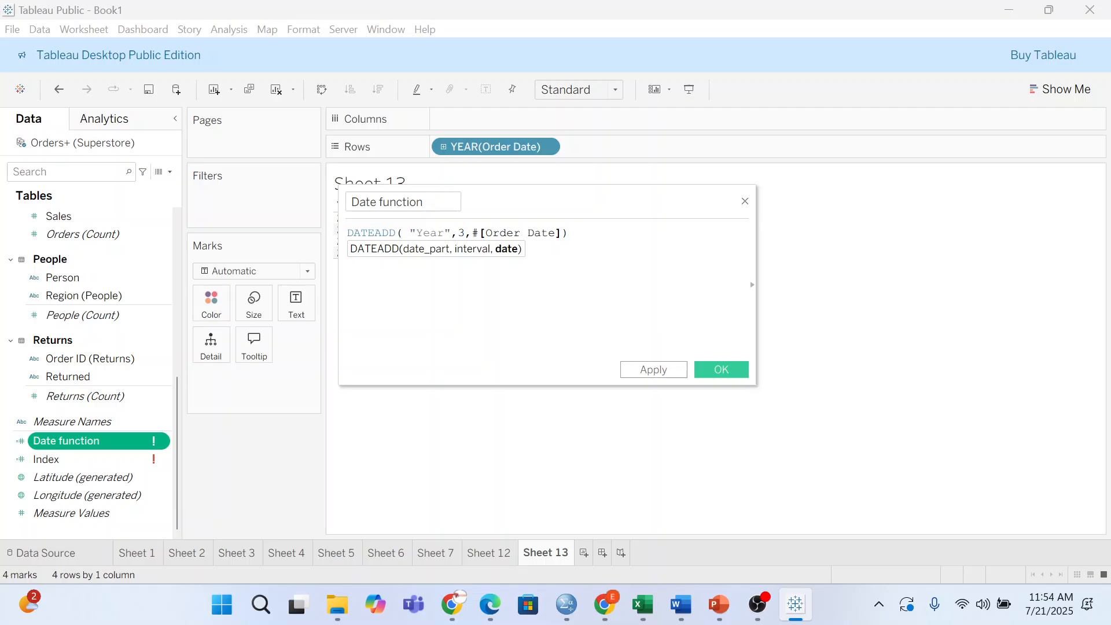
pyautogui.click(479, 232)
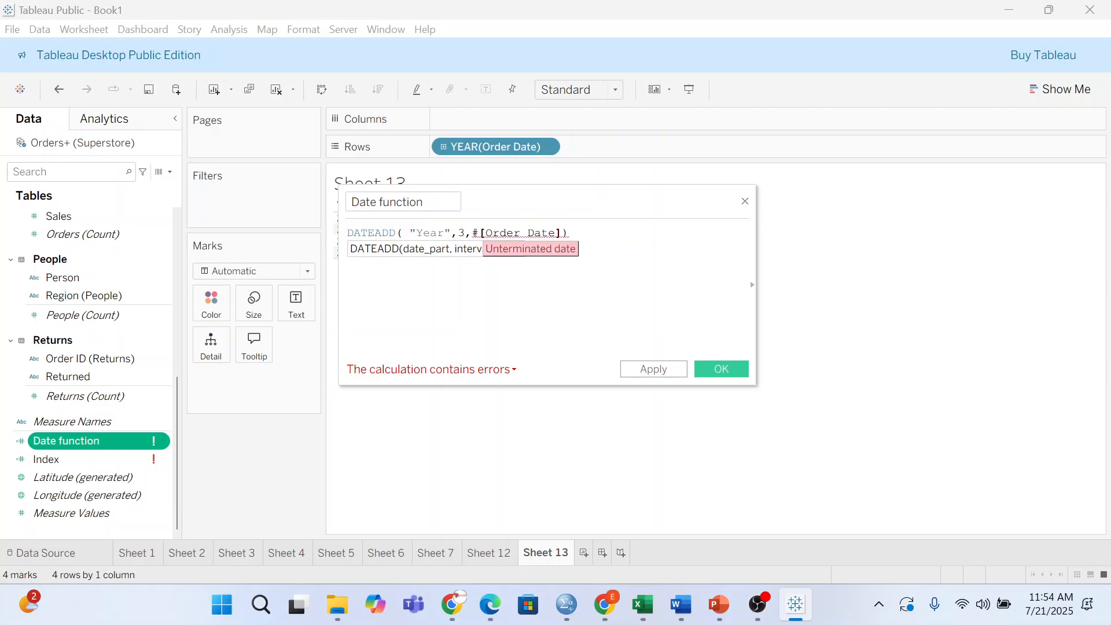
pyautogui.press('BackSpace')
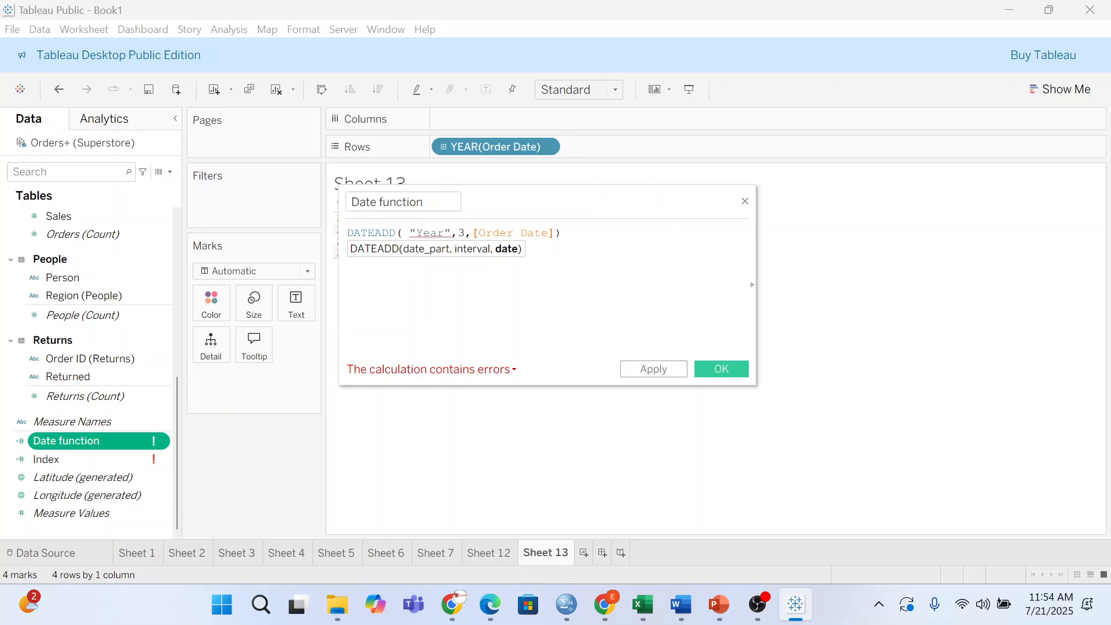
pyautogui.click(607, 232)
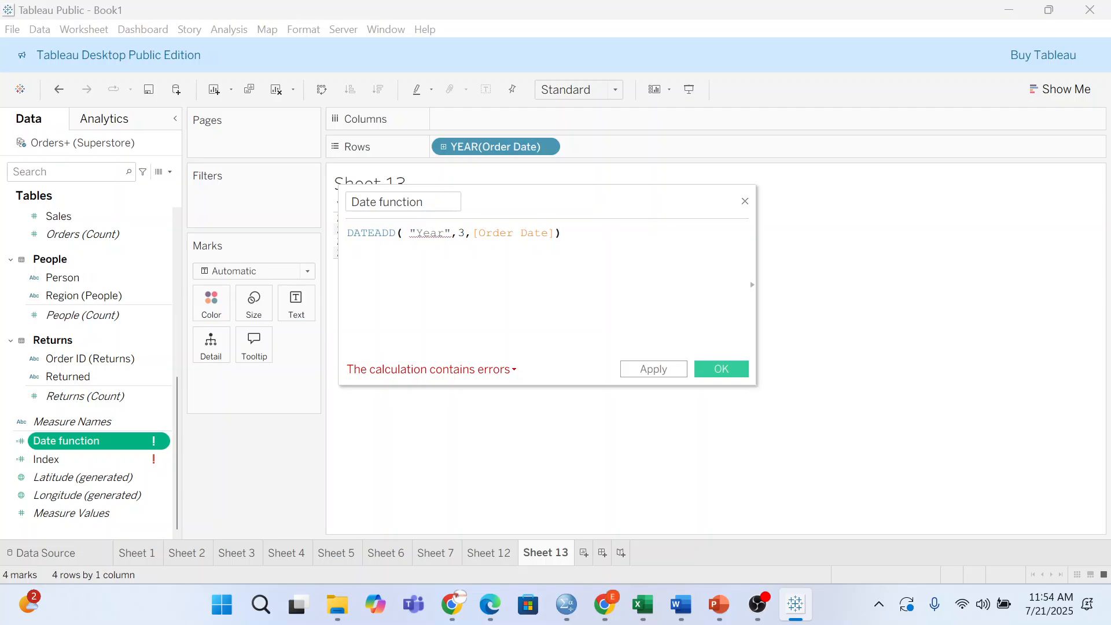
pyautogui.press('Return')
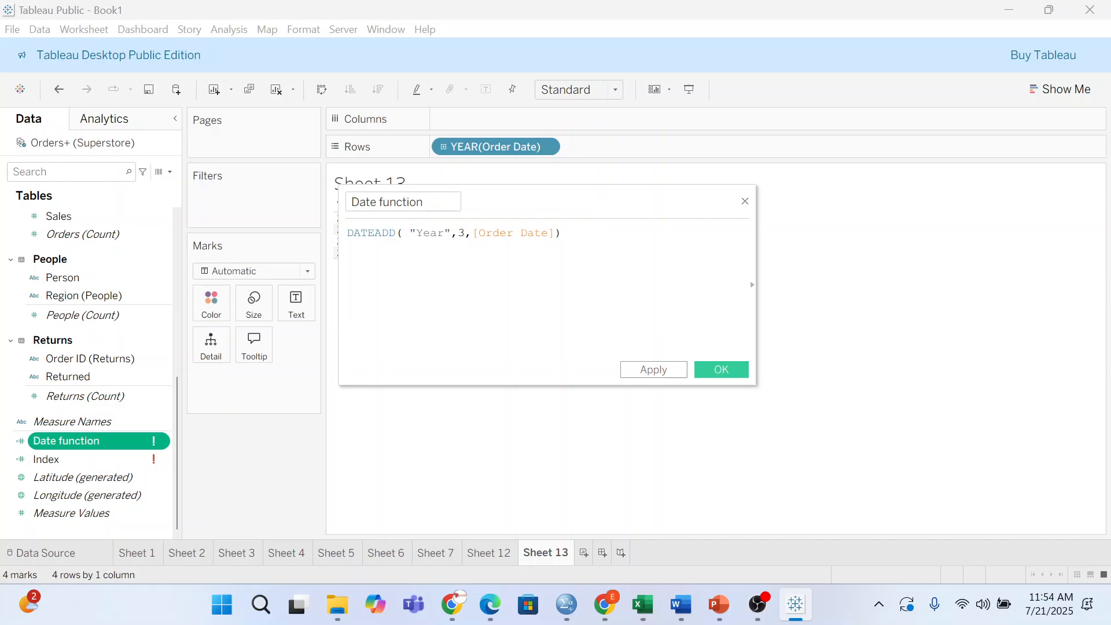
# - Change "Year" to "year" and start a DATEDIFF("year", -3, [ line beneath it
pyautogui.write('d')
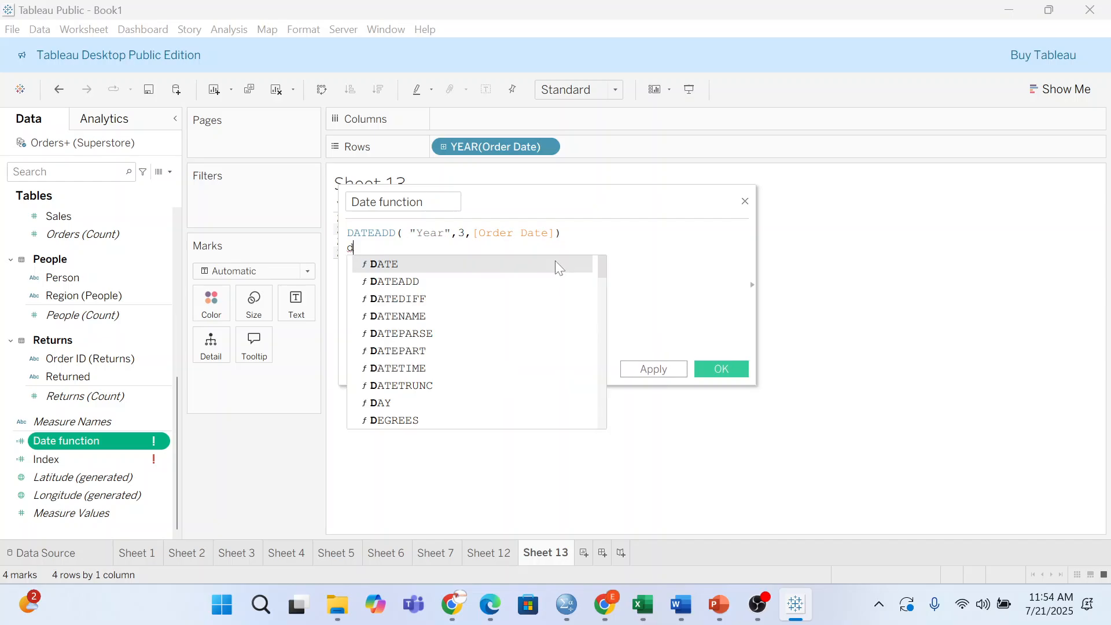
pyautogui.click(456, 299)
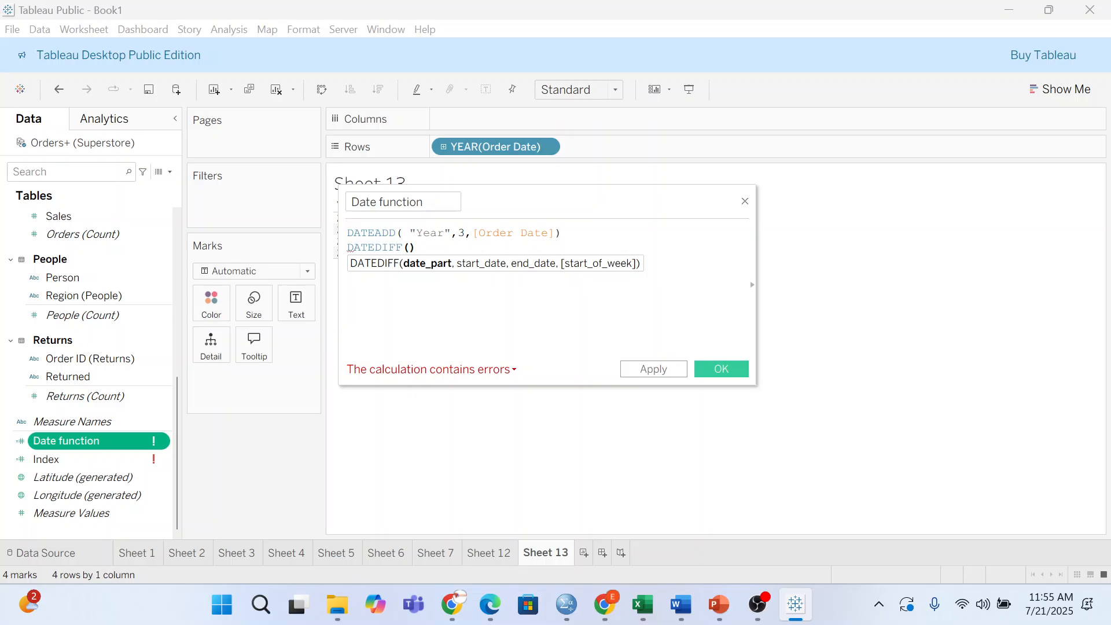
pyautogui.hotkey('ctrl', 'z')
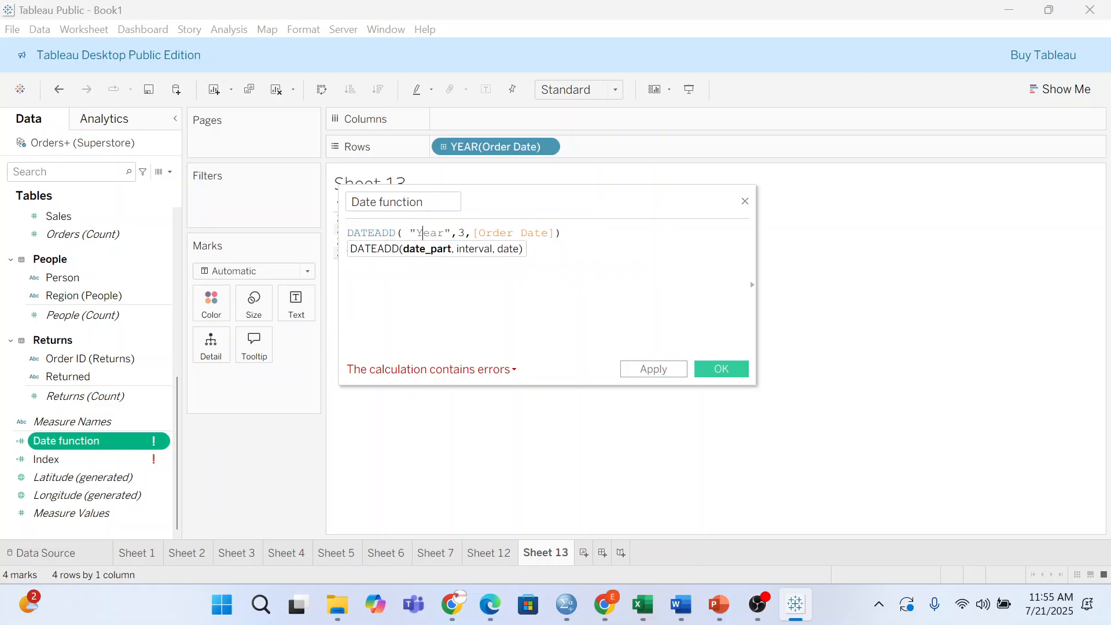
pyautogui.write('\\y')
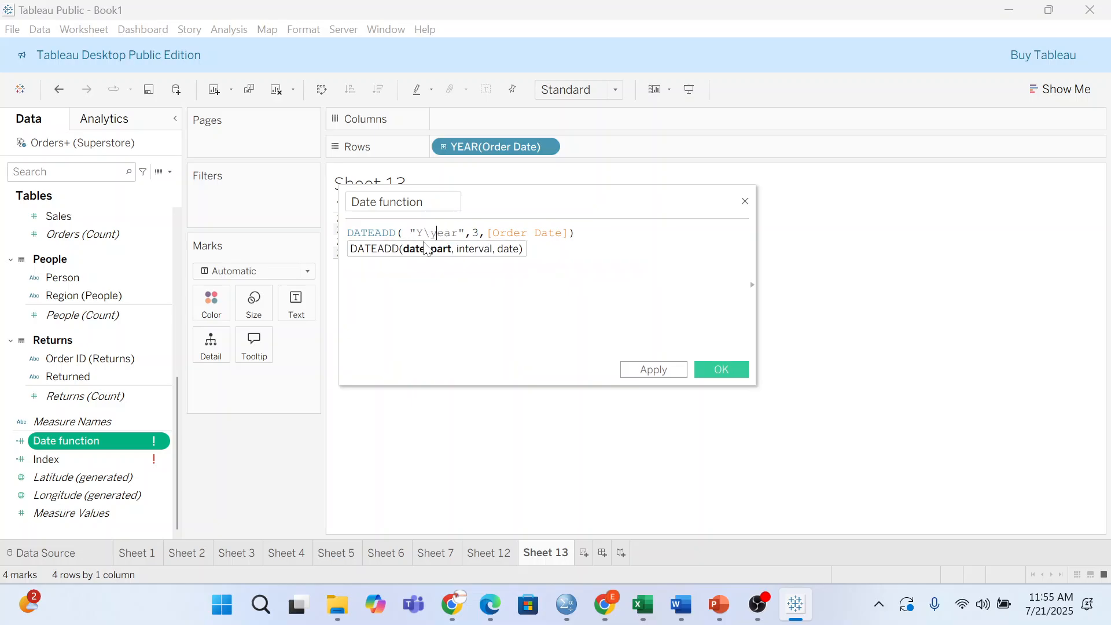
pyautogui.press('BackSpace')
pyautogui.press('BackSpace')
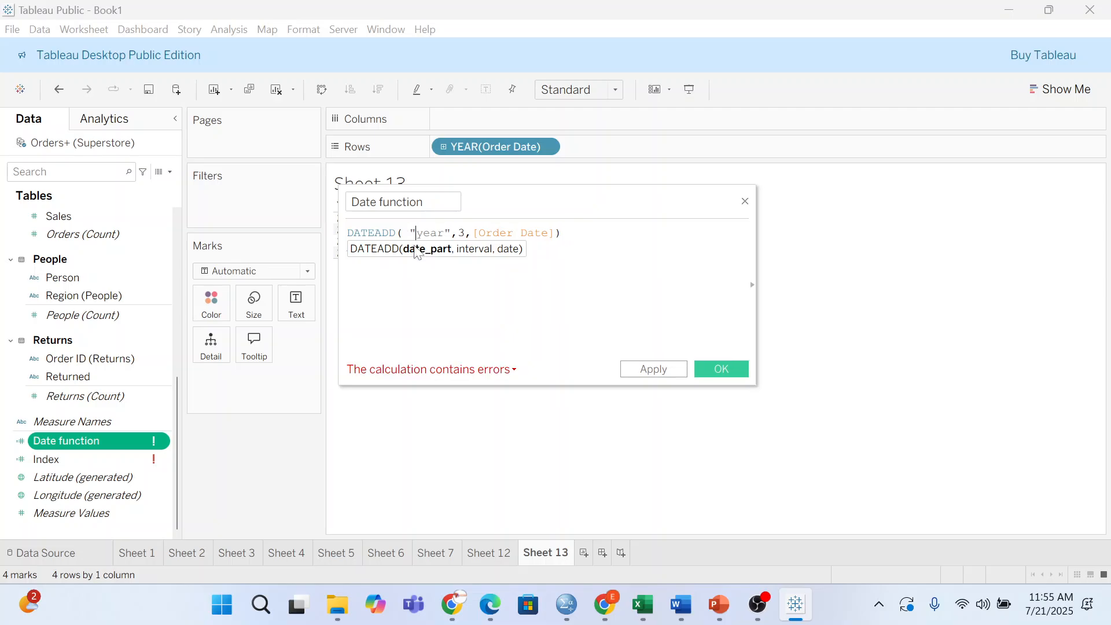
pyautogui.click(427, 248)
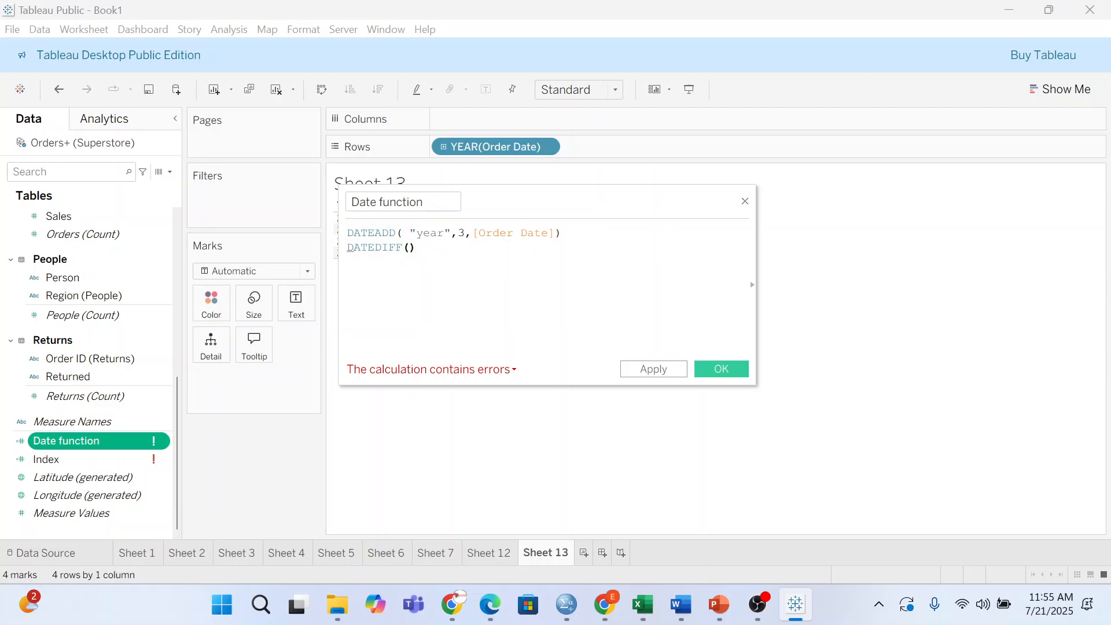
pyautogui.press('Left')
pyautogui.write('"')
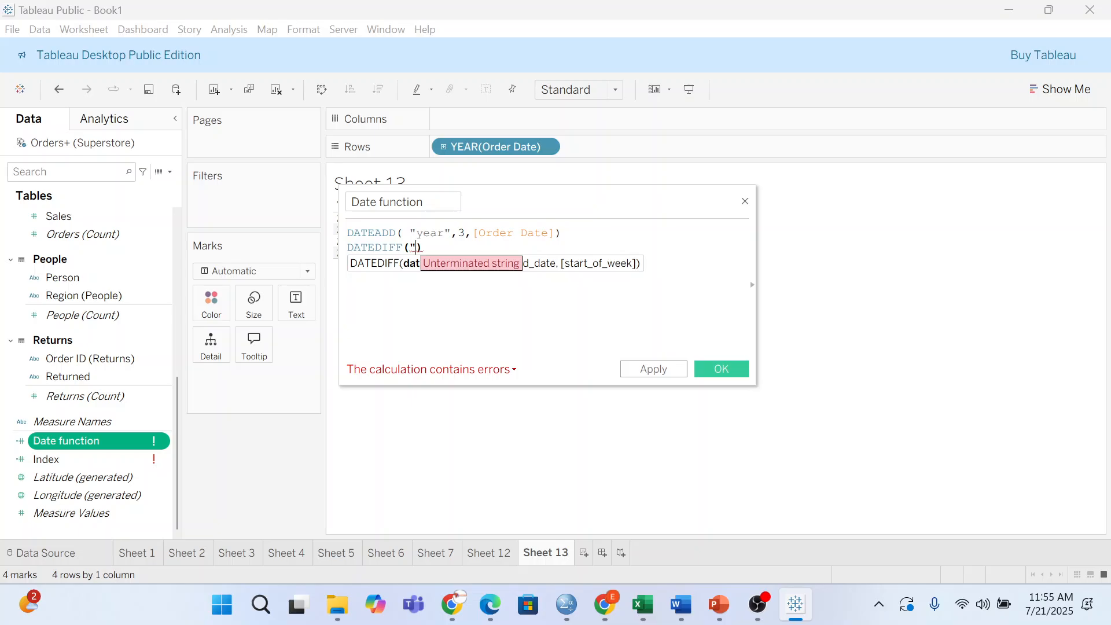
pyautogui.write('year')
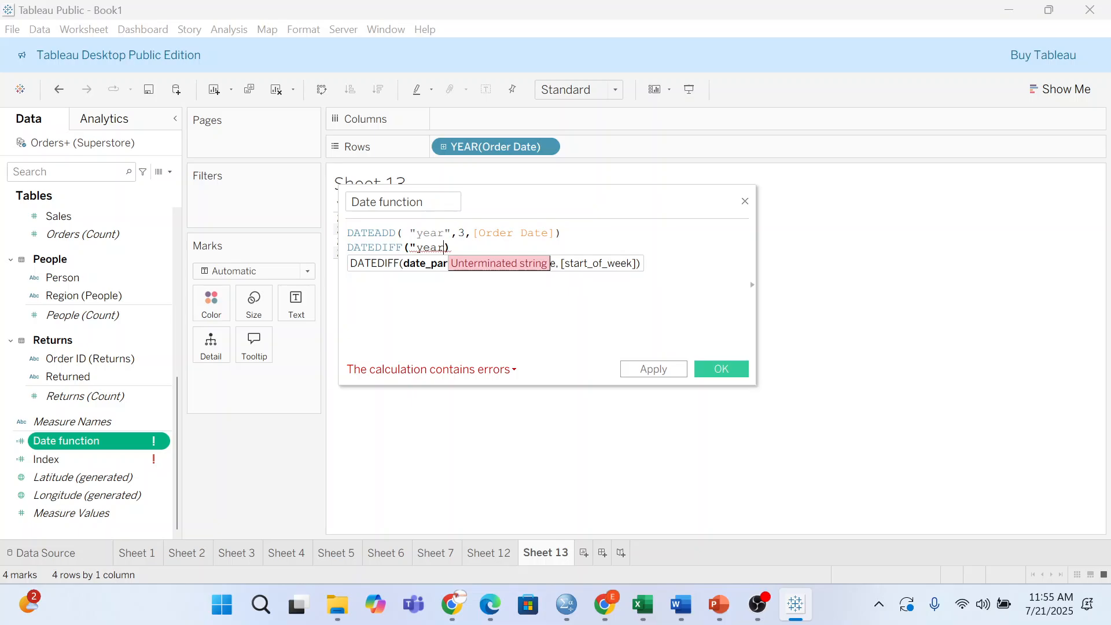
pyautogui.write('"')
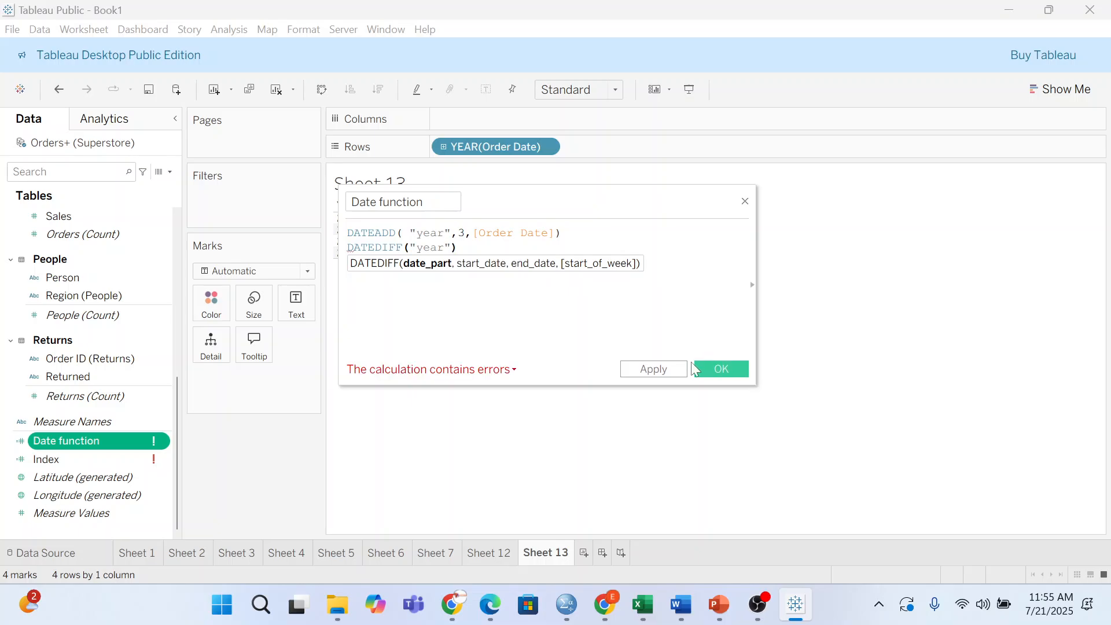
pyautogui.write(', -')
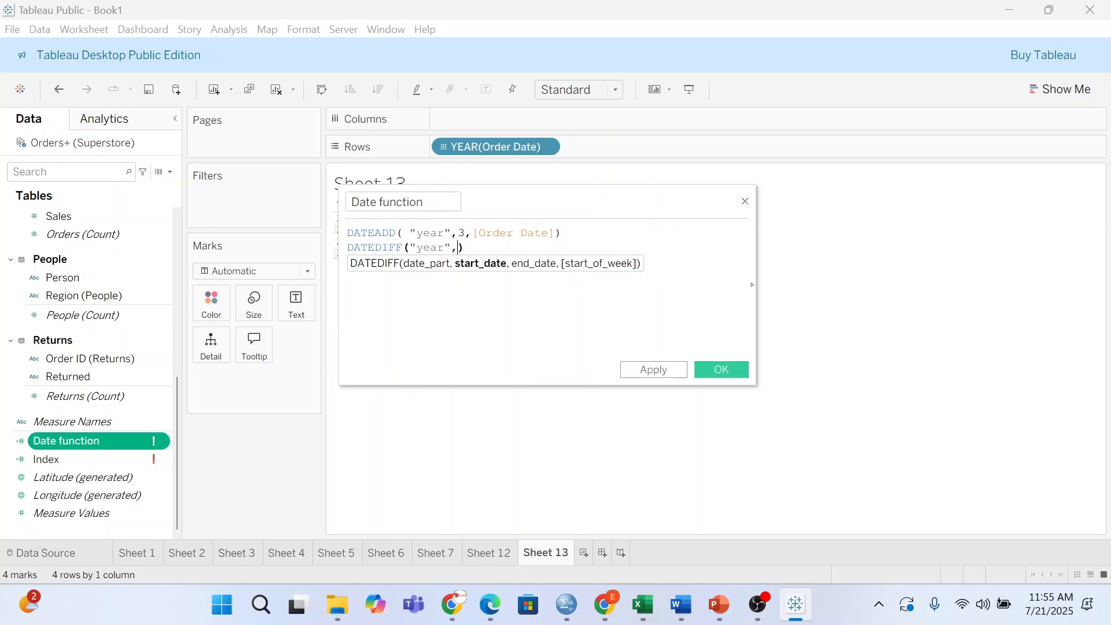
pyautogui.write('3,')
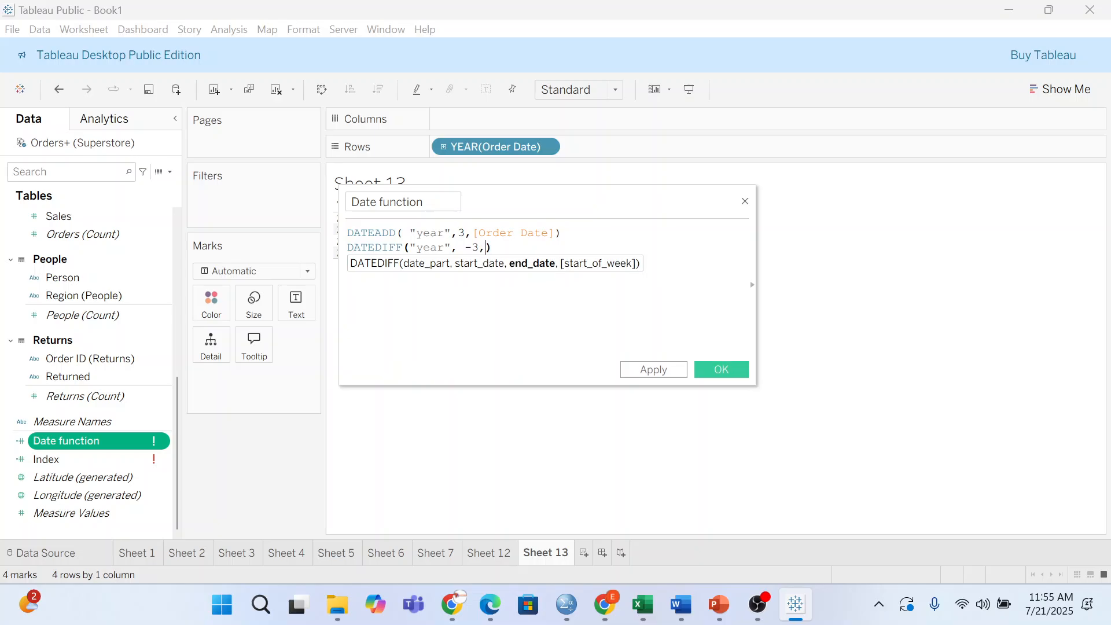
pyautogui.write(' [')
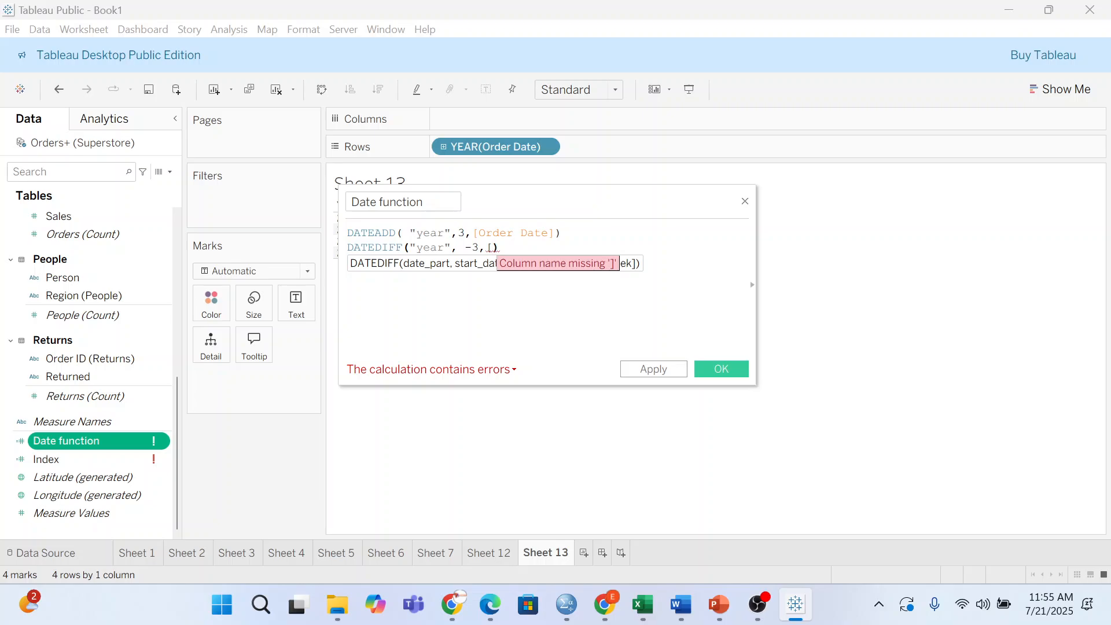
# - Replace [Order Date] with 2025-08-20 and add a DATEDIFF("year", -3, [2025-08-20]) line
pyautogui.click(555, 234)
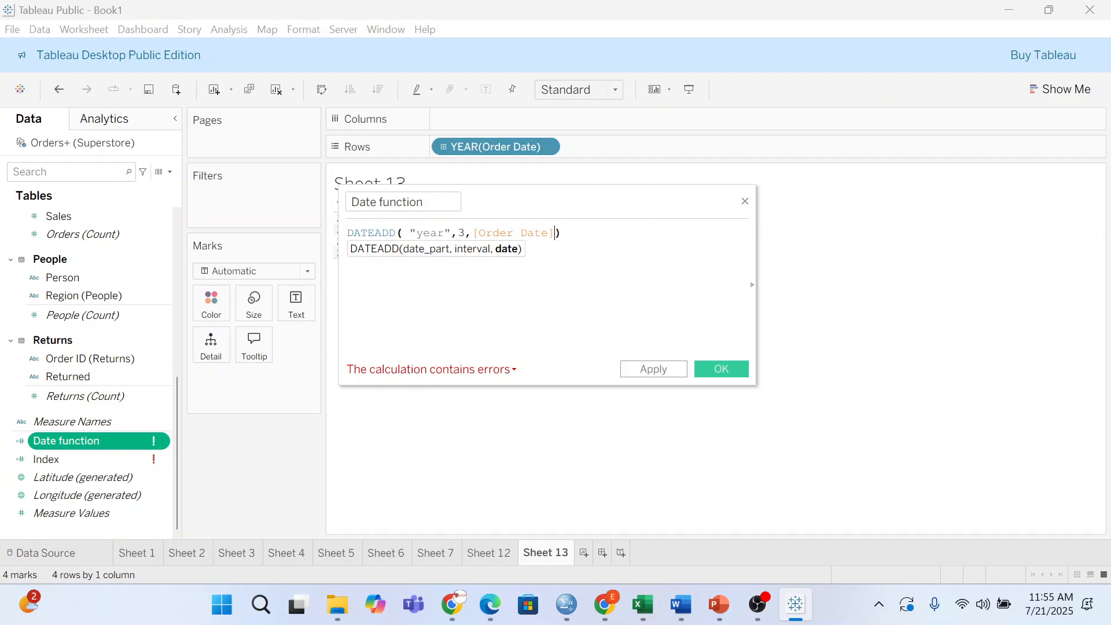
pyautogui.press('BackSpace')
pyautogui.press('BackSpace')
pyautogui.press('BackSpace')
pyautogui.press('BackSpace')
pyautogui.press('BackSpace')
pyautogui.press('BackSpace')
pyautogui.press('BackSpace')
pyautogui.press('BackSpace')
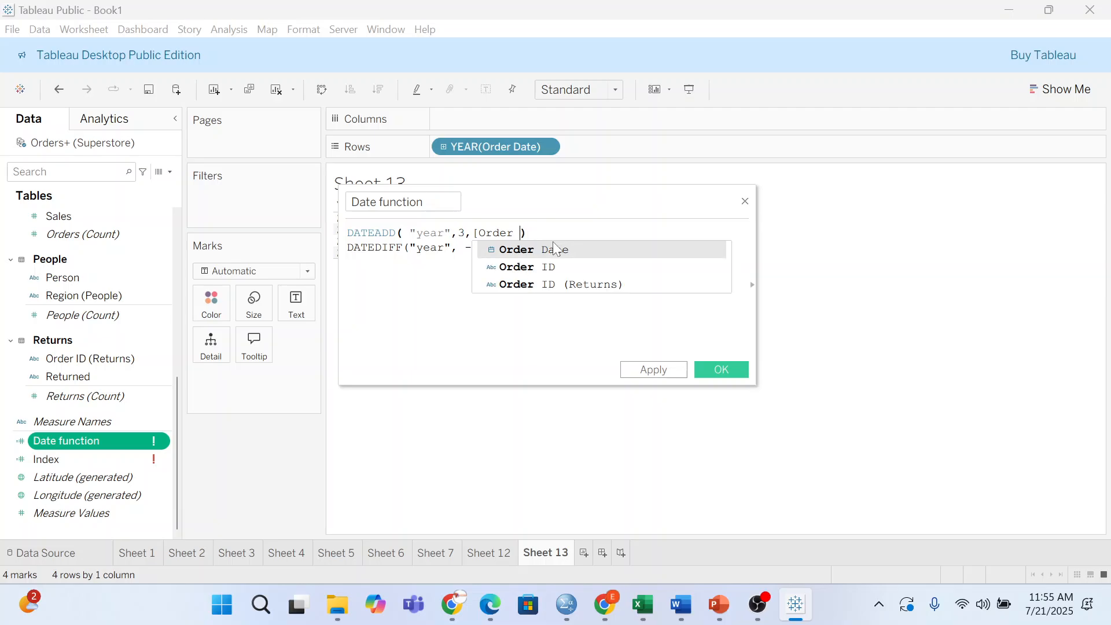
pyautogui.press('BackSpace')
pyautogui.press('BackSpace')
pyautogui.press('BackSpace')
pyautogui.press('BackSpace')
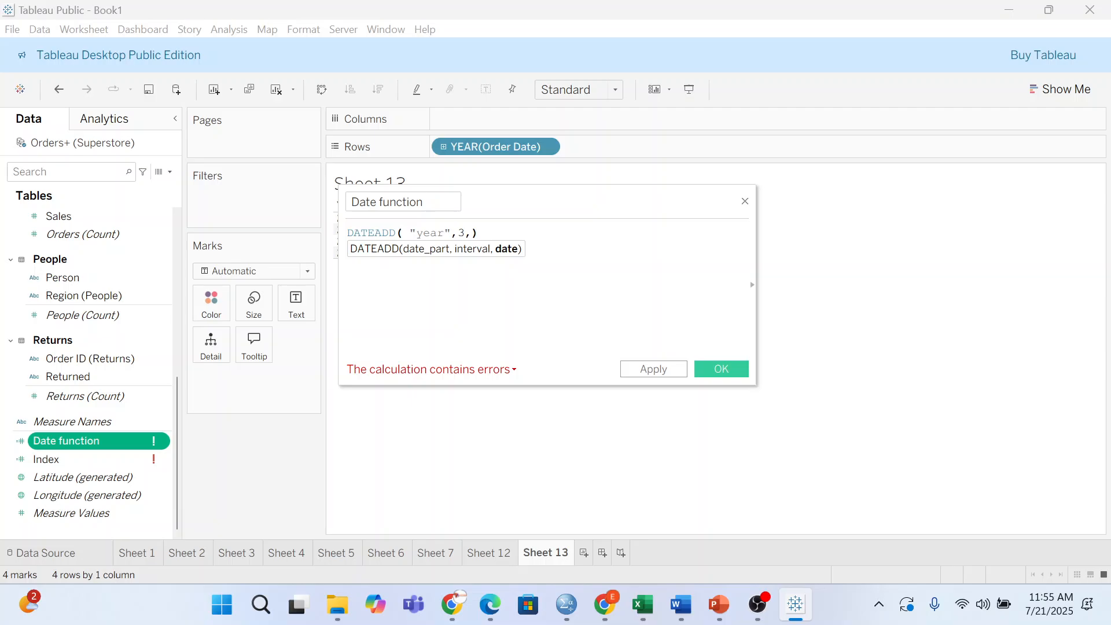
pyautogui.write('20')
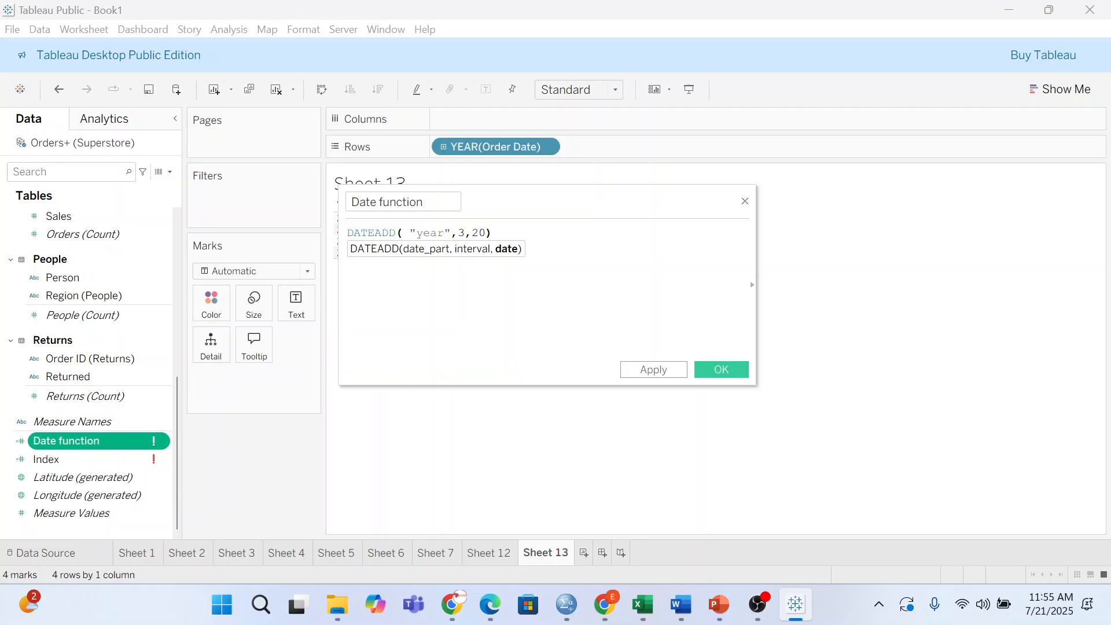
pyautogui.write('25-')
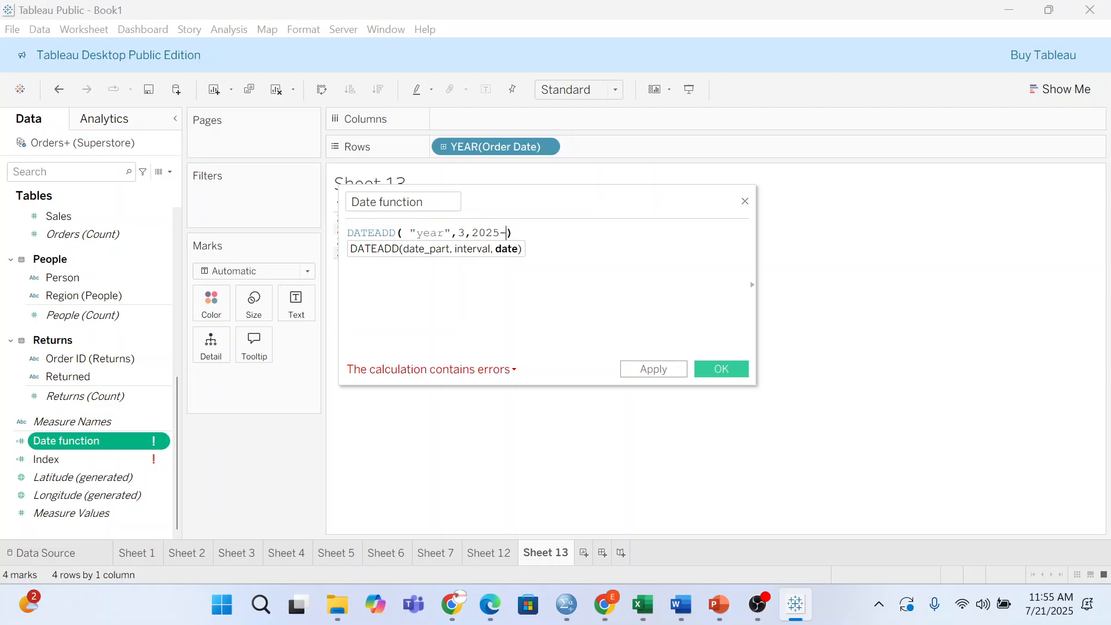
pyautogui.write('08-20')
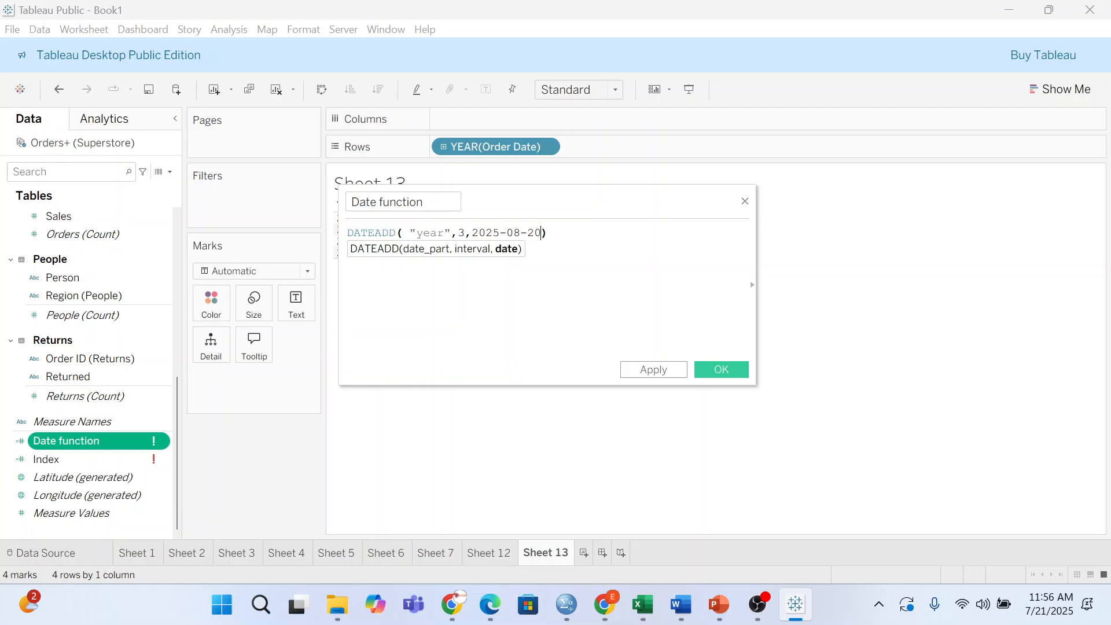
pyautogui.press('Return')
pyautogui.write('DATEDIFF("year", -3, [')
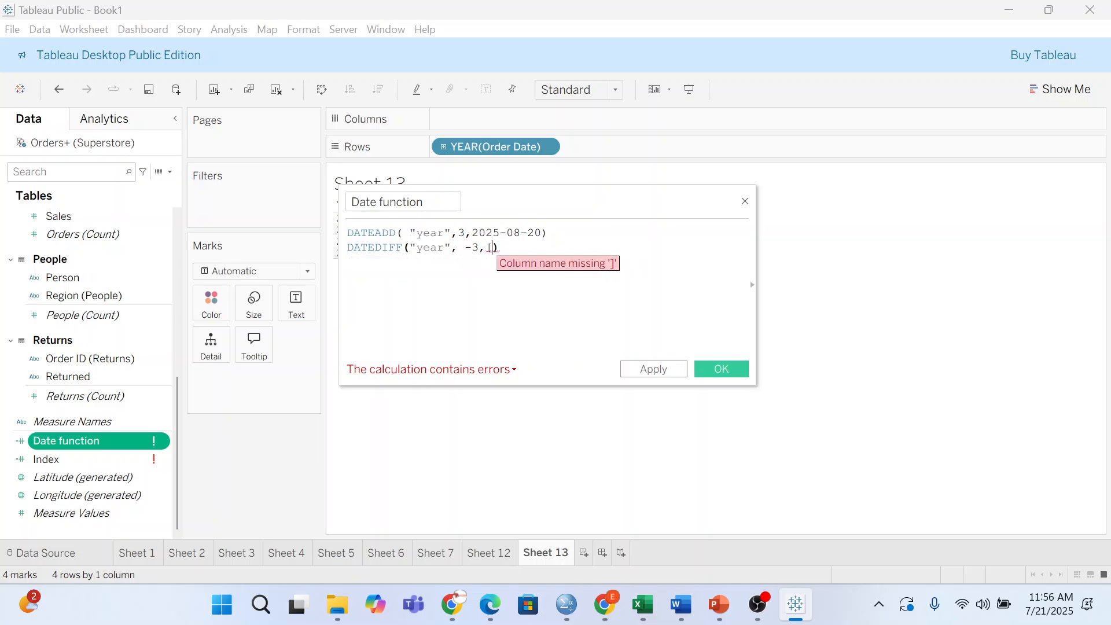
pyautogui.write('2025')
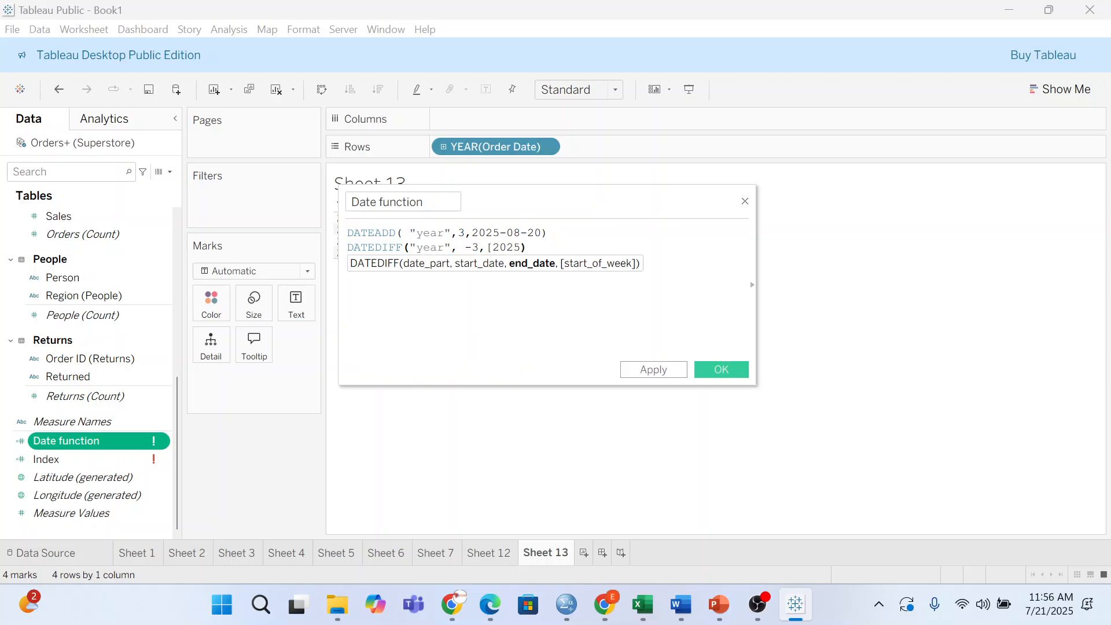
pyautogui.write('-08-20')
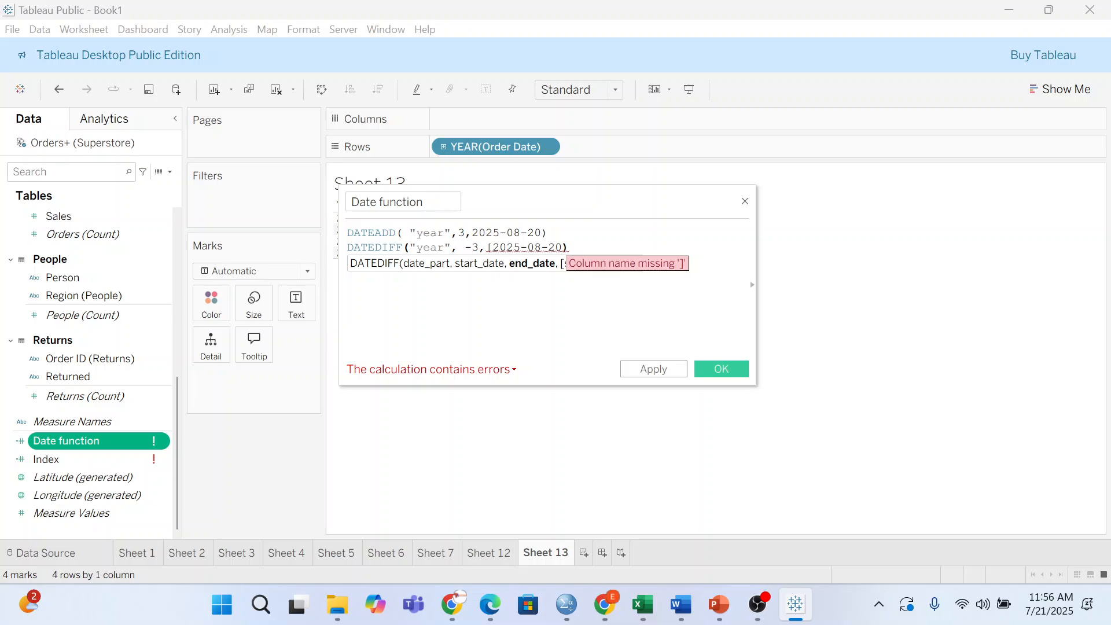
pyautogui.write(']')
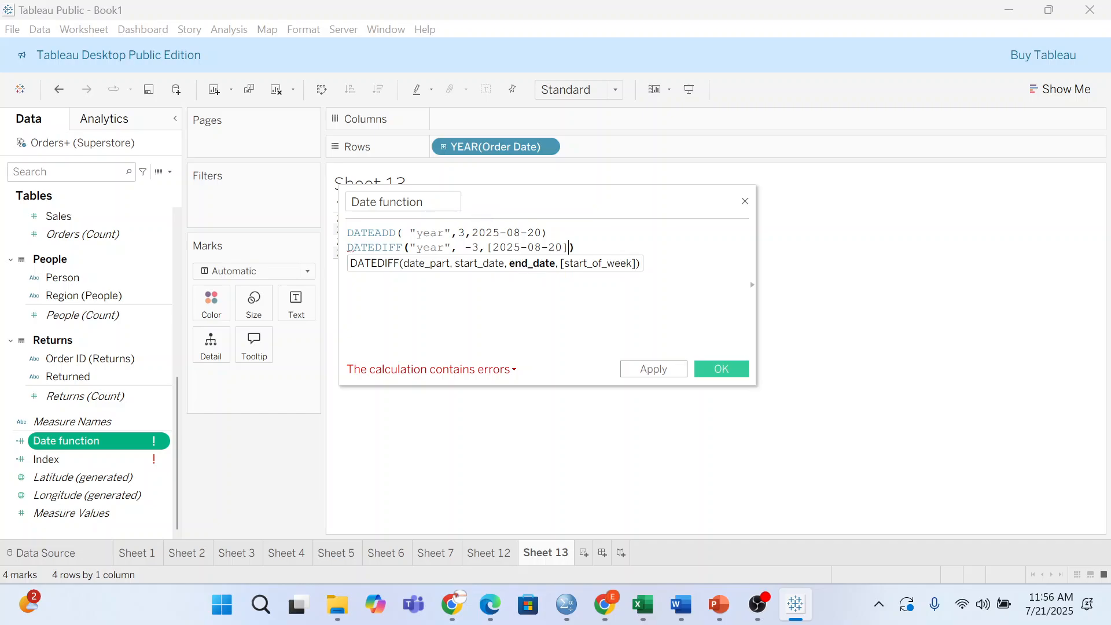
# - Wrap the DATEADD line's date in square brackets as [2025-08-20] and select the DATEDIFF line
pyautogui.click(477, 233)
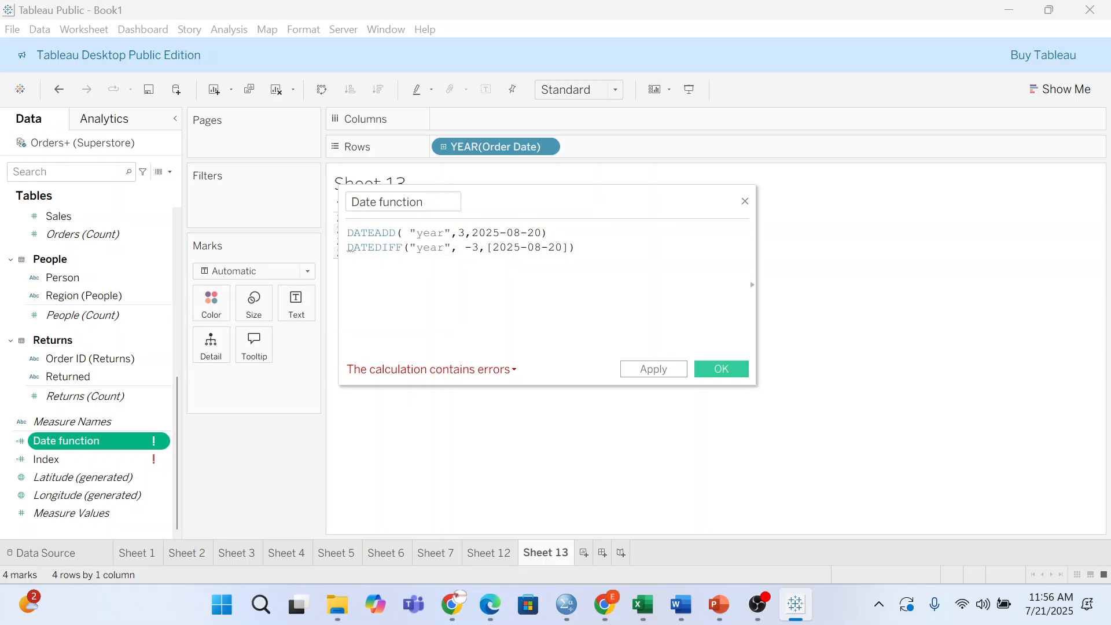
pyautogui.press('Left')
pyautogui.write('[')
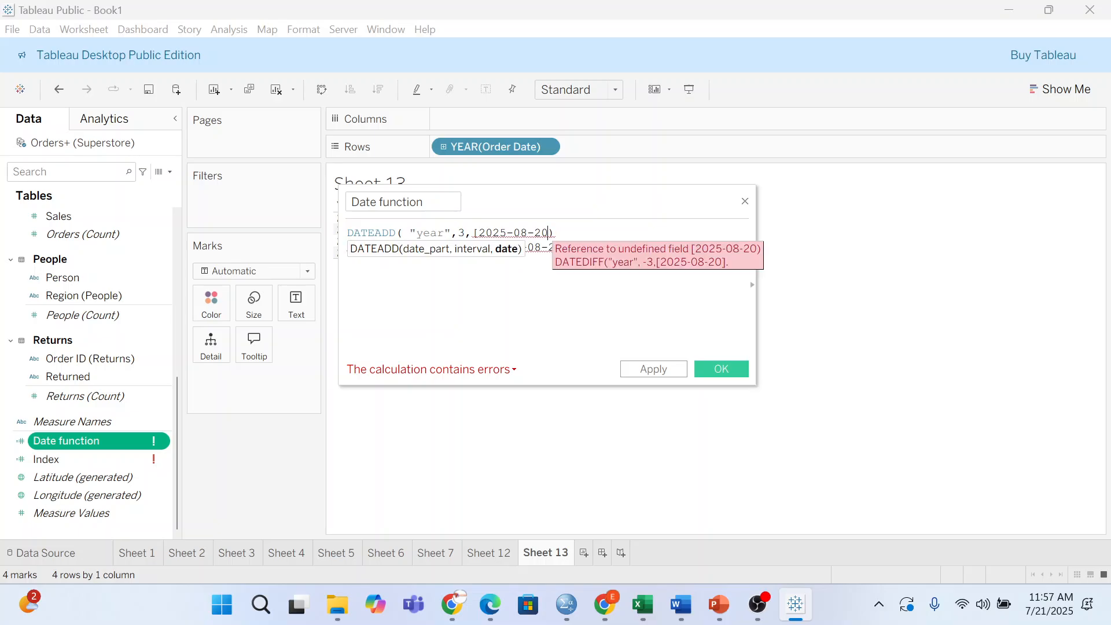
pyautogui.write(']')
pyautogui.click(576, 248)
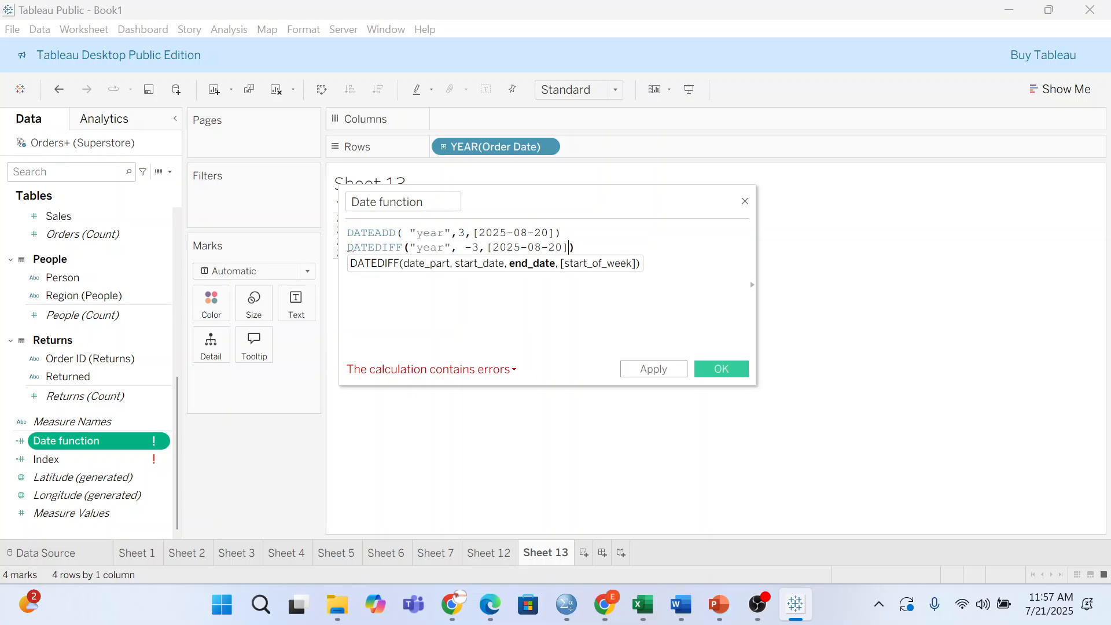
pyautogui.keyDown('shift'); pyautogui.click(349, 250); pyautogui.keyUp('shift')
pyautogui.hotkey('ctrl', 'c')
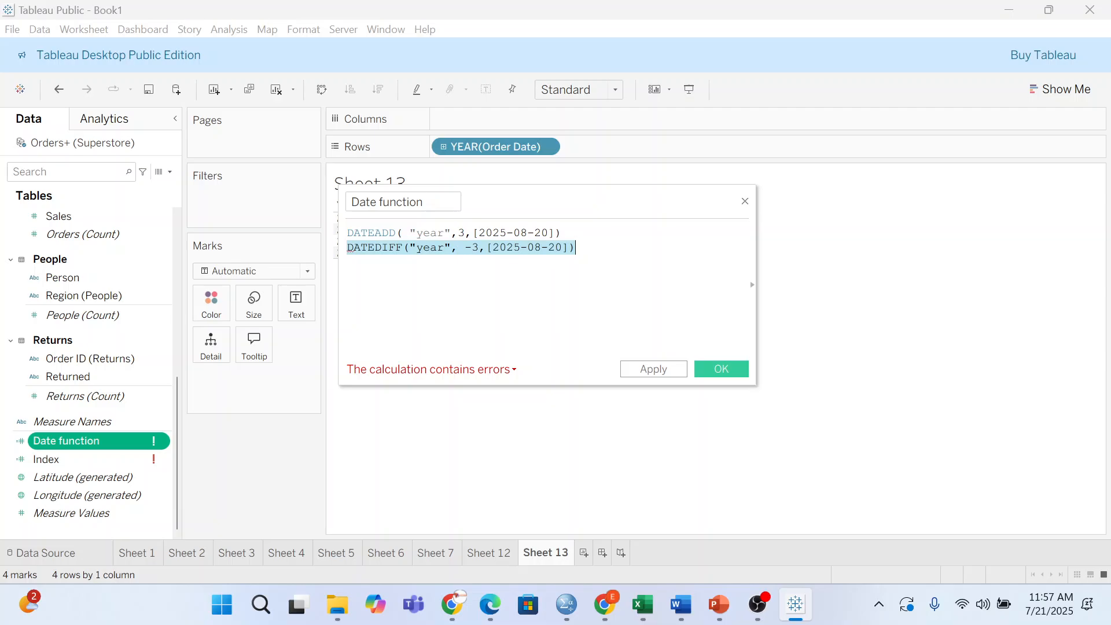
pyautogui.click(509, 269)
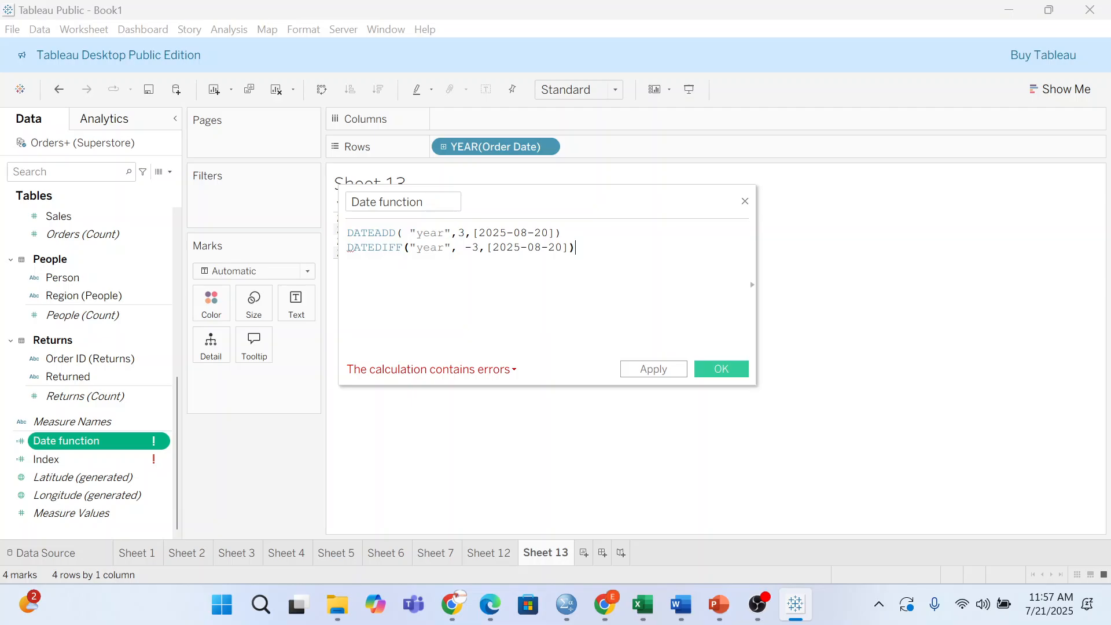
pyautogui.press('Return')
# - Paste two copies of the DATEDIFF line, changing their date parts to "month" and "day"
pyautogui.hotkey('ctrl', 'v')
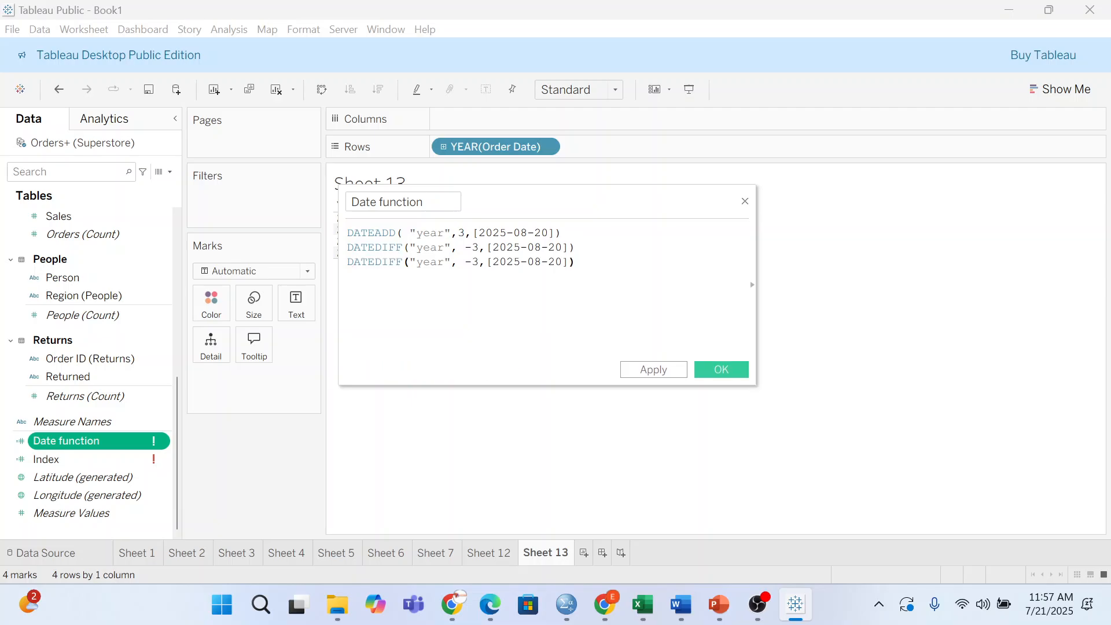
pyautogui.doubleClick(430, 261)
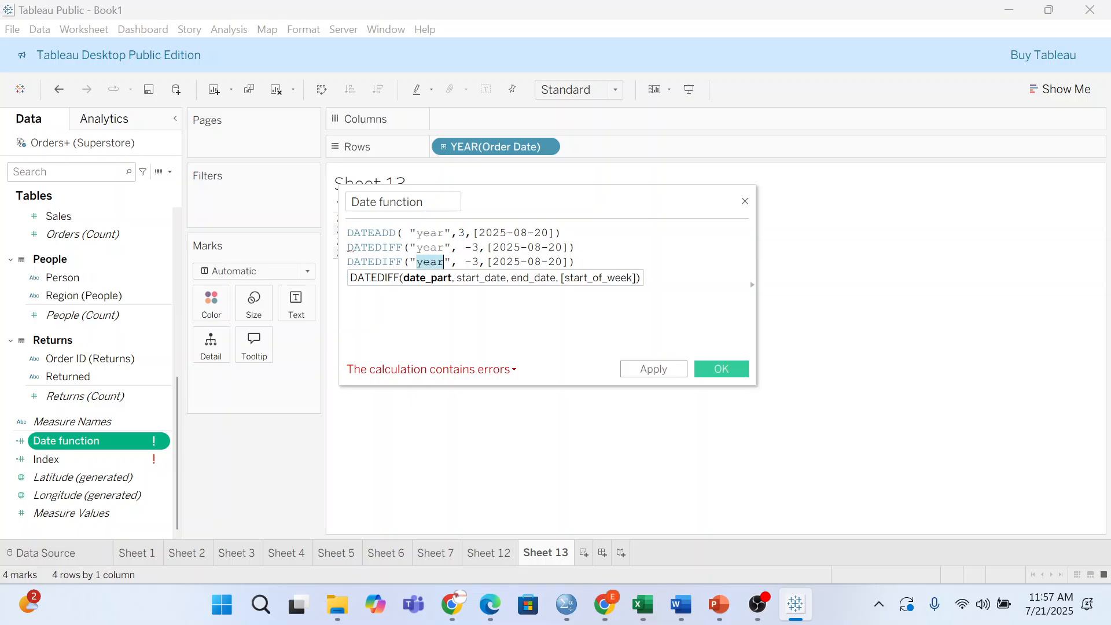
pyautogui.write('month')
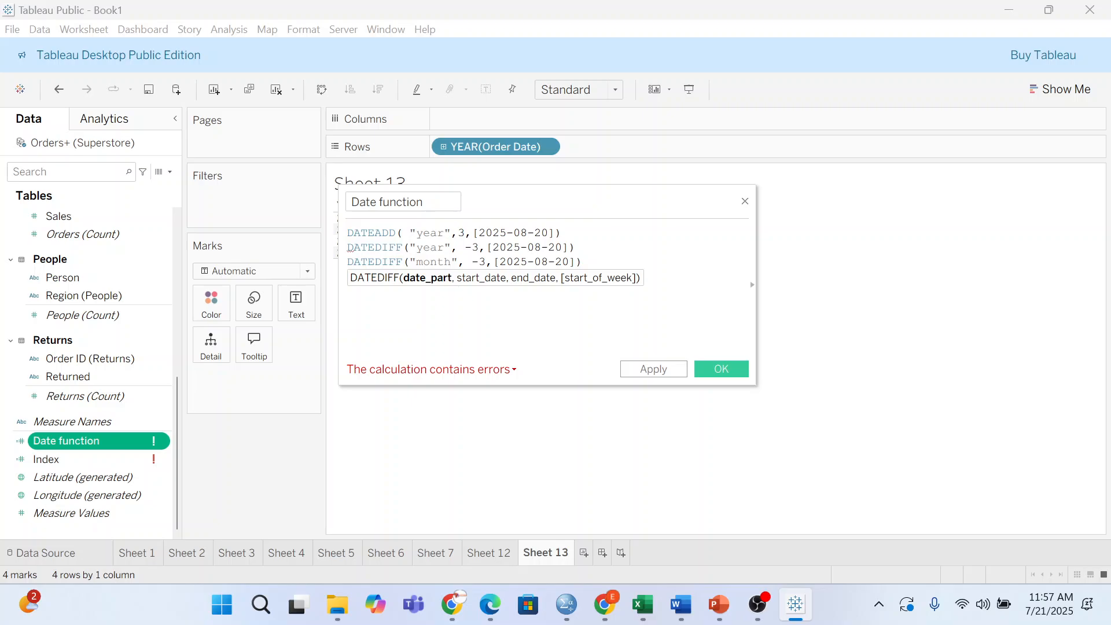
pyautogui.press('Return')
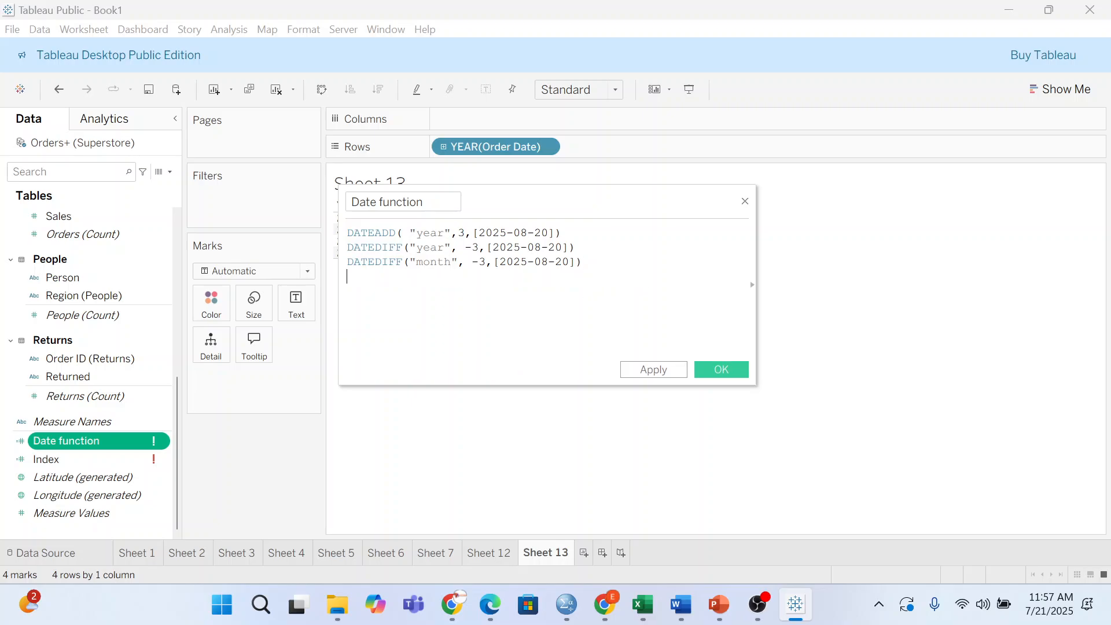
pyautogui.hotkey('ctrl', 'v')
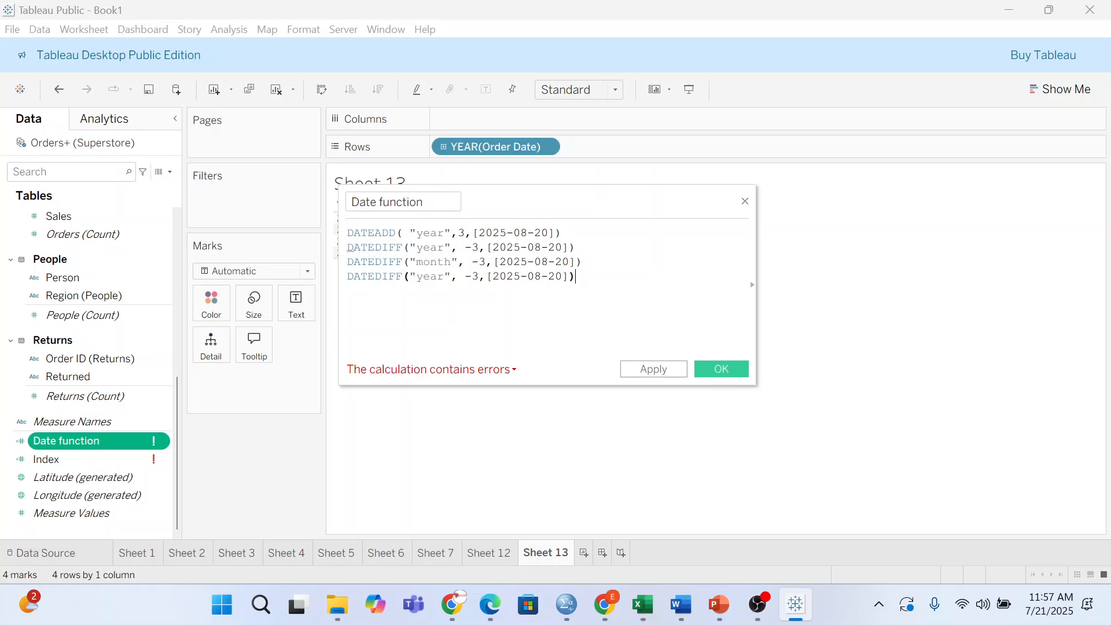
pyautogui.doubleClick(429, 276)
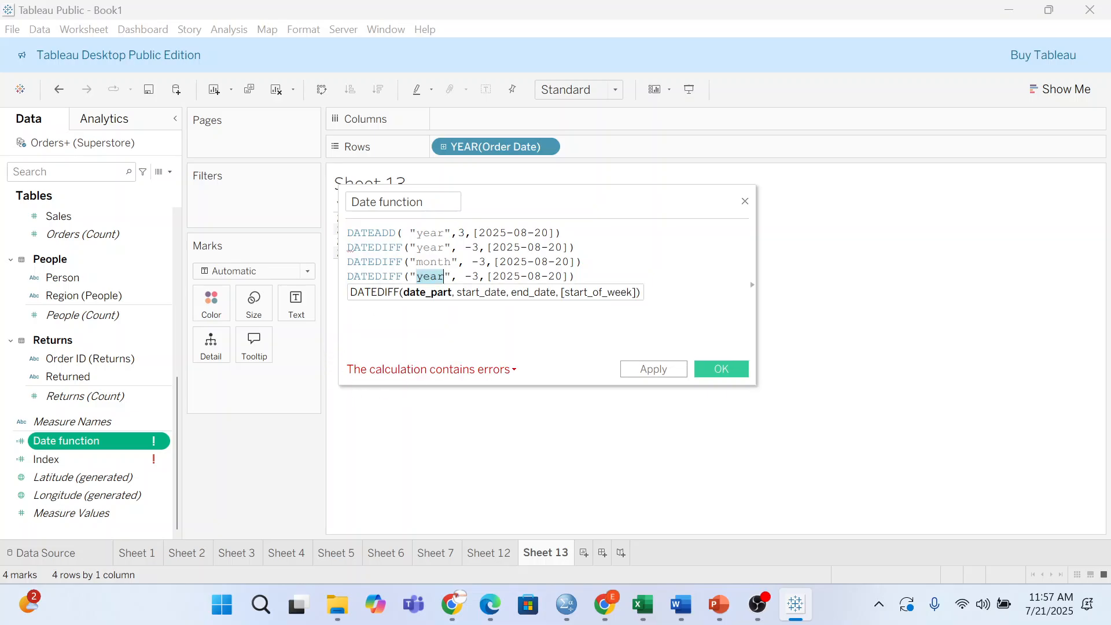
pyautogui.write('day')
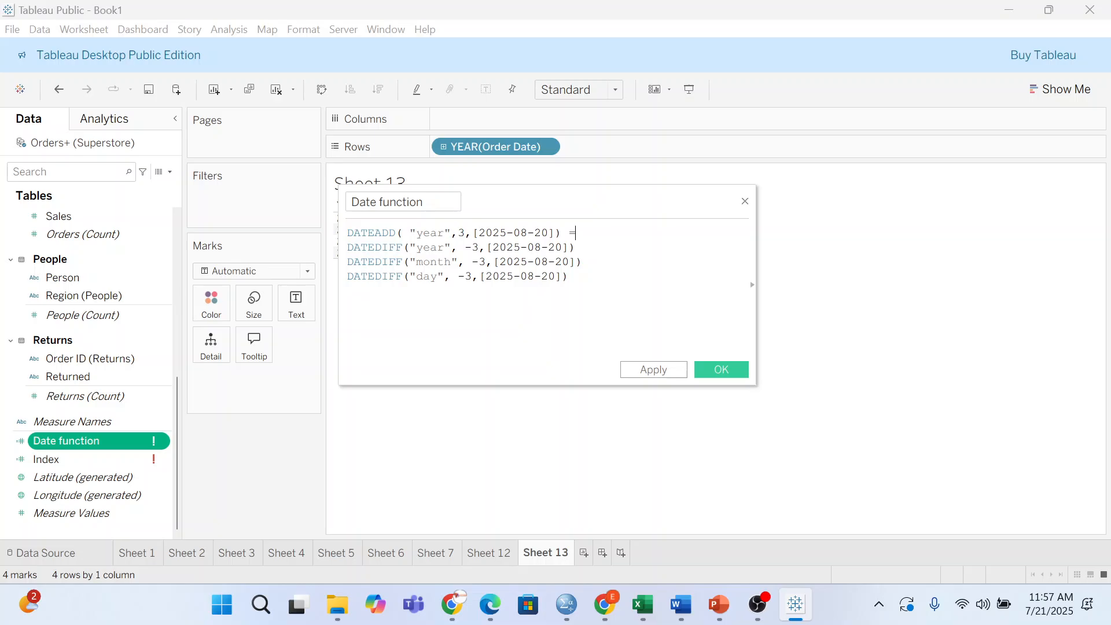
# - Annotate the lines with "add 3 years", "=minus 3 years", "=minus 3 months" and "= minus 3 days"
pyautogui.write('add 3 years')
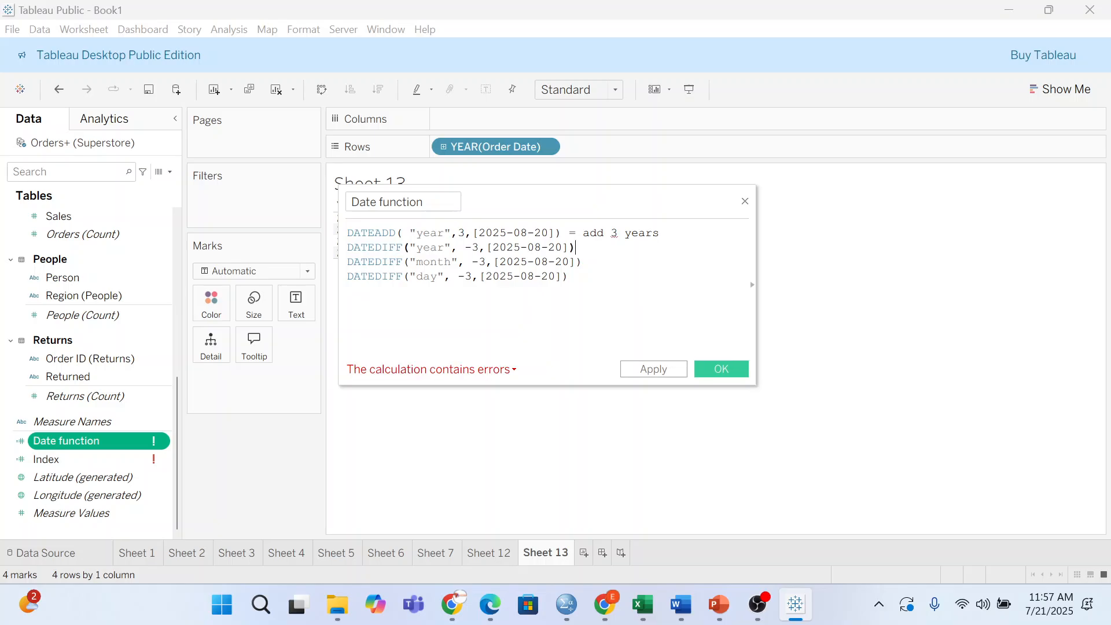
pyautogui.click(575, 247)
pyautogui.write('=')
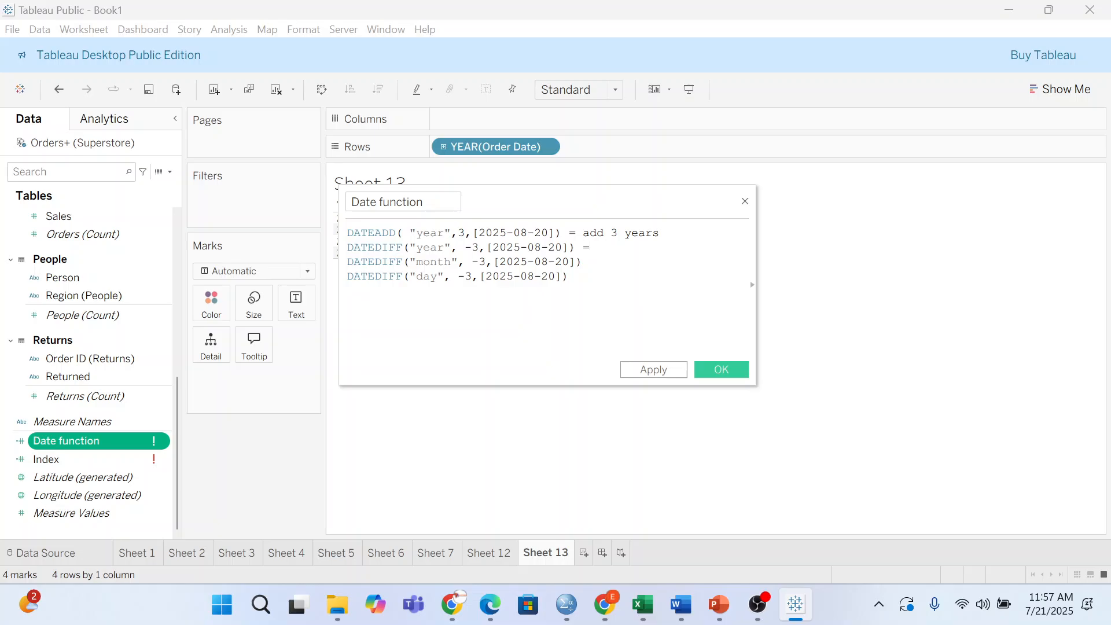
pyautogui.write('m')
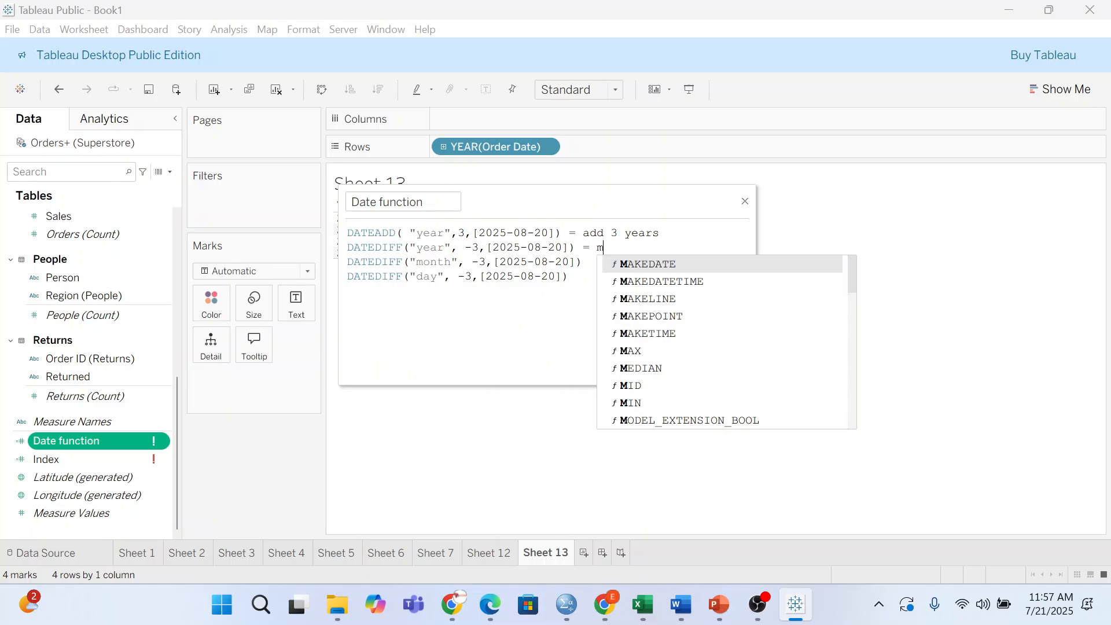
pyautogui.write('inu')
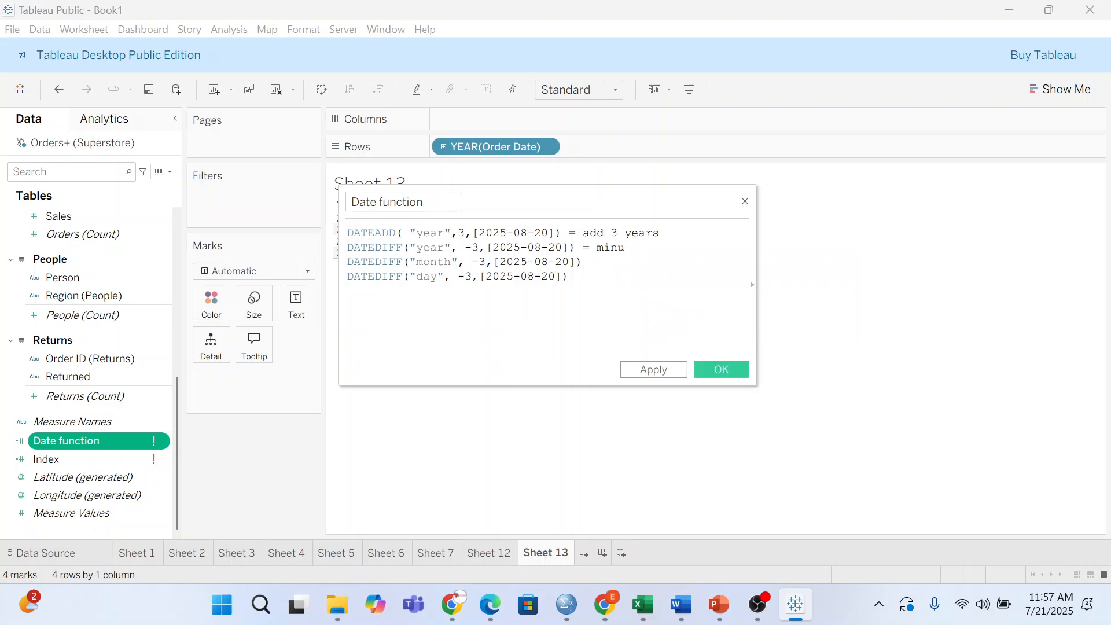
pyautogui.write('s 3 yea')
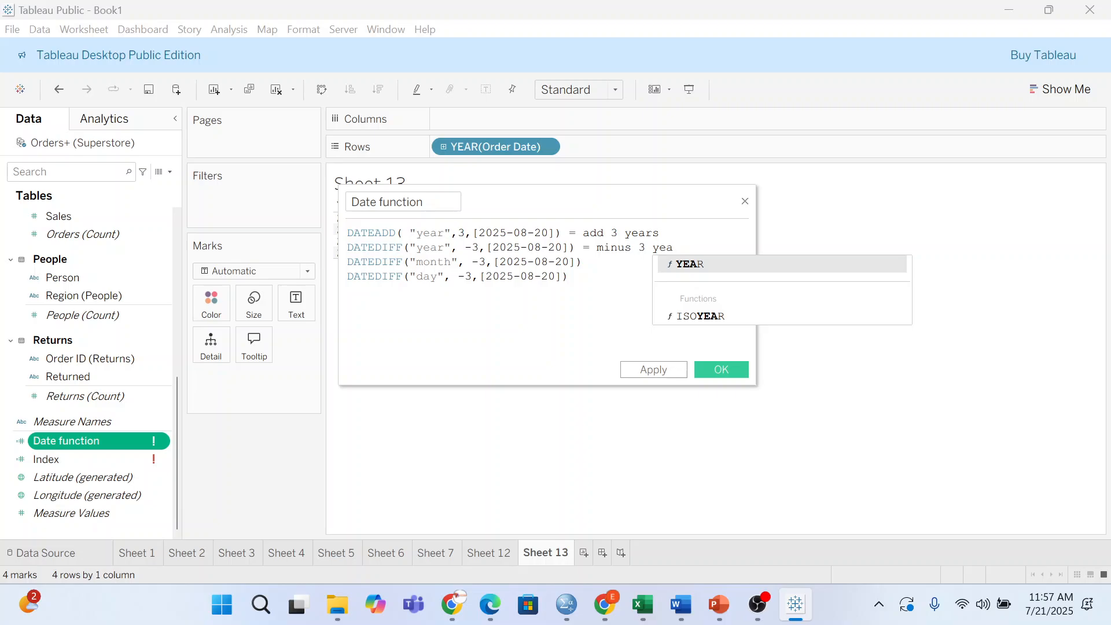
pyautogui.write('rs')
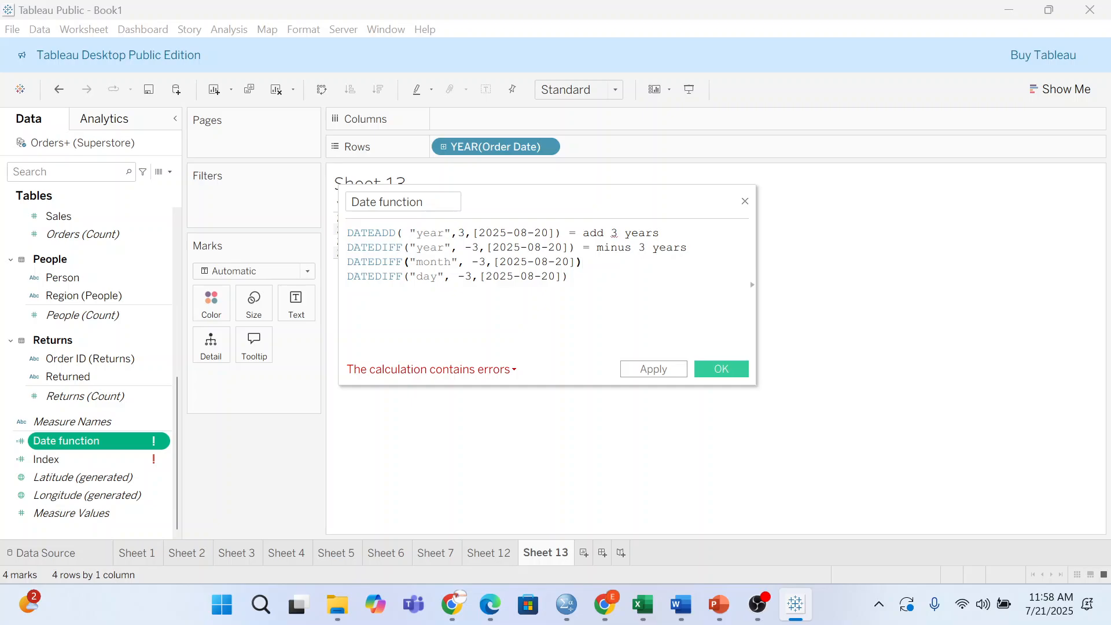
pyautogui.write(' =minus')
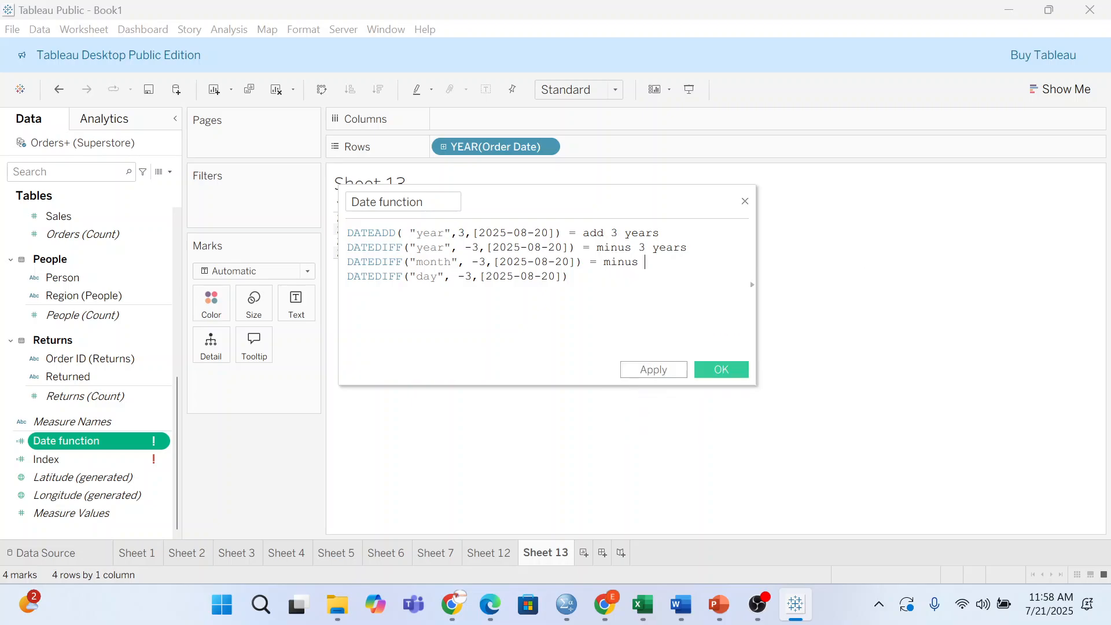
pyautogui.write(' 3 month')
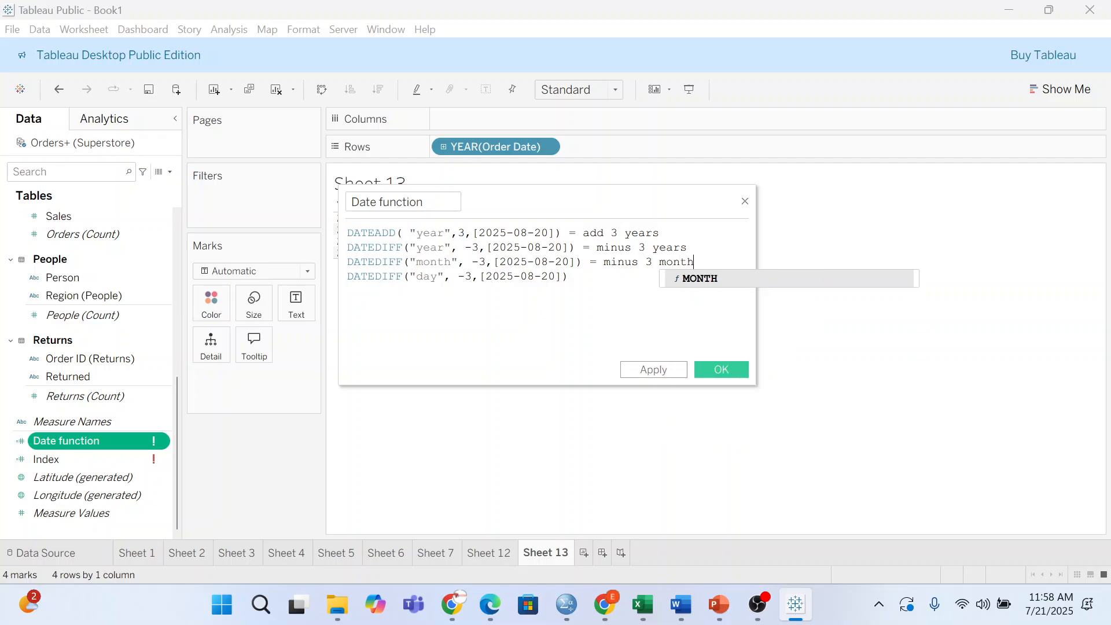
pyautogui.write('s')
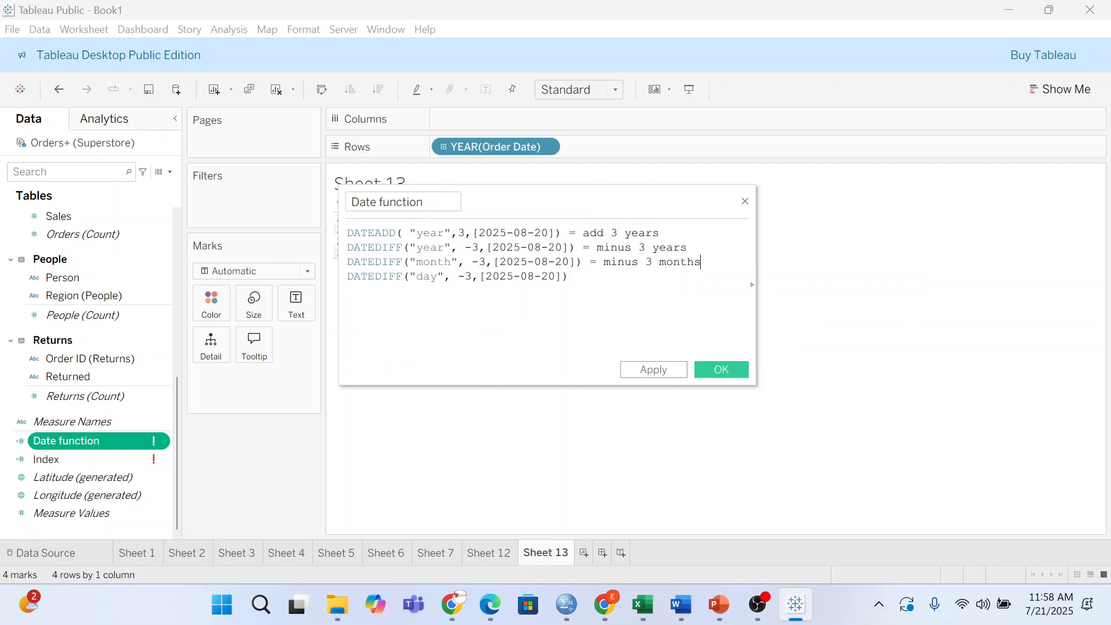
pyautogui.write(' = minus 3 days')
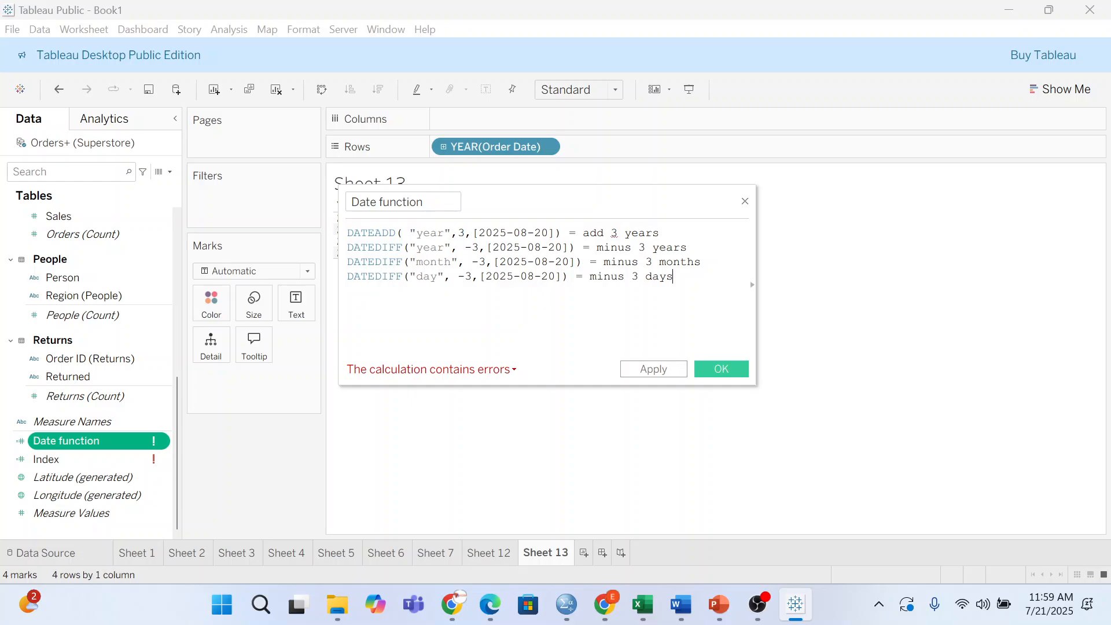
# - Close the Date function calculation editor and remove YEAR(Order Date) from Rows
pyautogui.moveTo(672, 277); pyautogui.dragTo(604, 278)
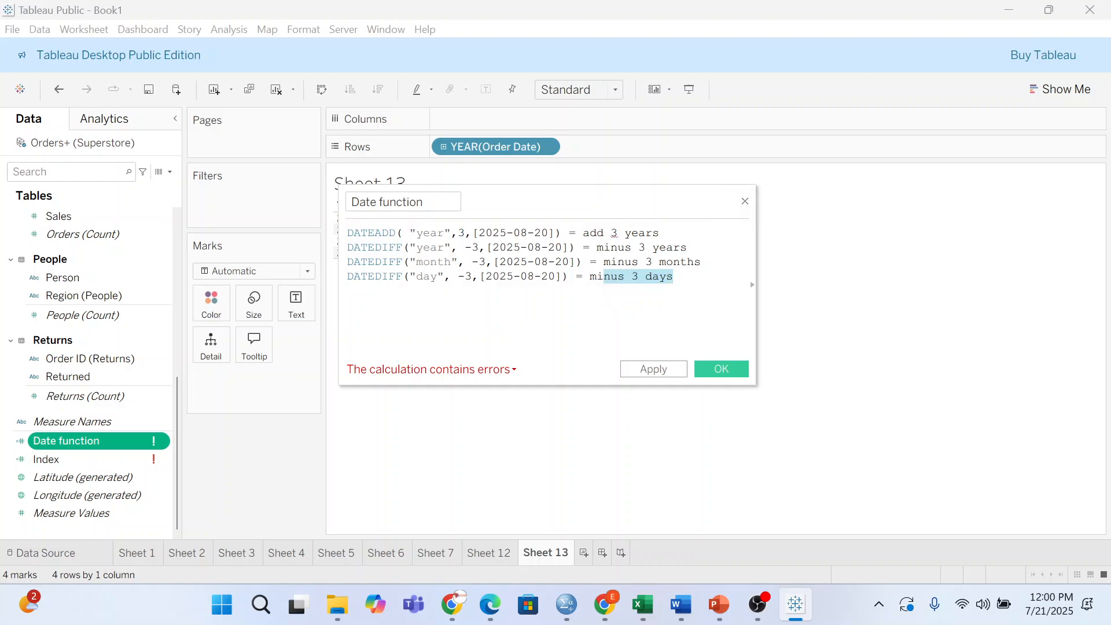
pyautogui.click(745, 201)
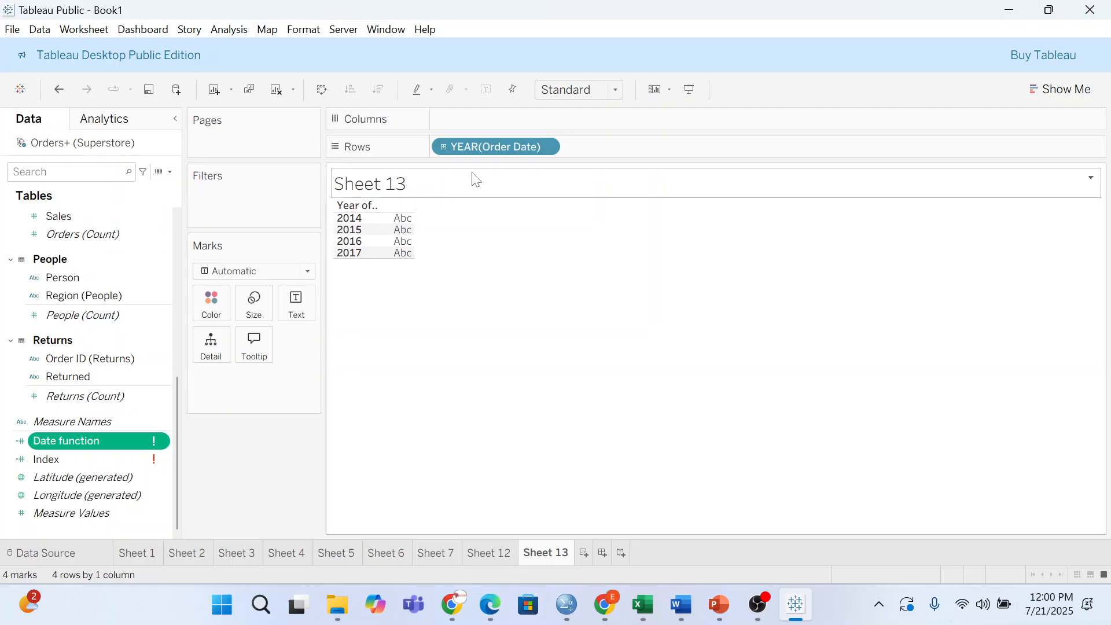
pyautogui.moveTo(478, 154); pyautogui.dragTo(259, 424)
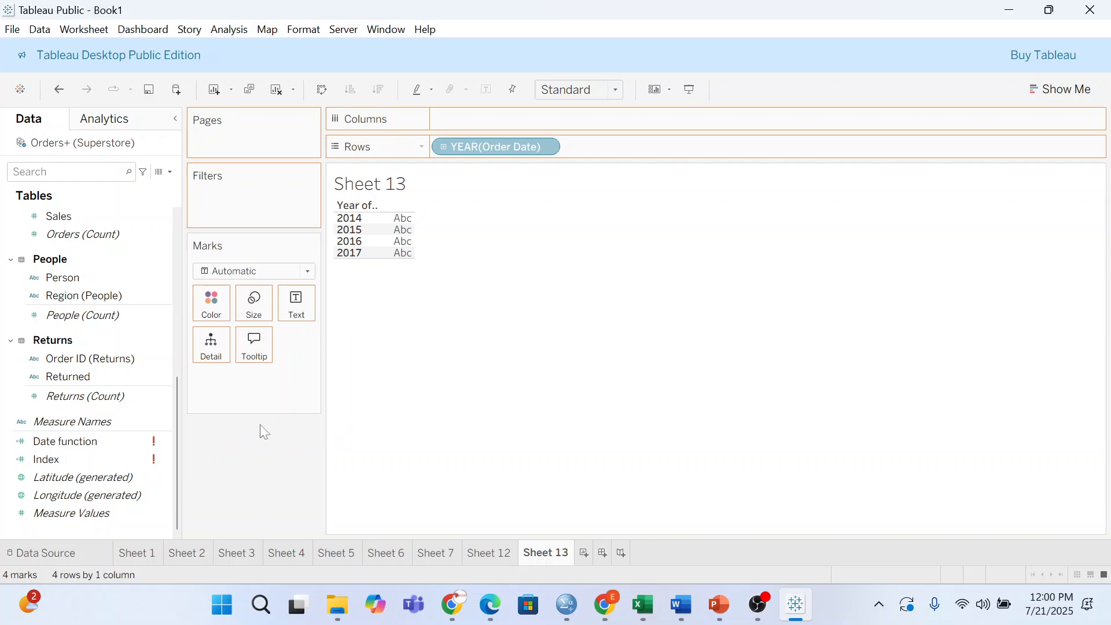
# - Delete the Date function and Index calculated fields from the Data pane
pyautogui.click(99, 441)
pyautogui.rightClick(99, 440)
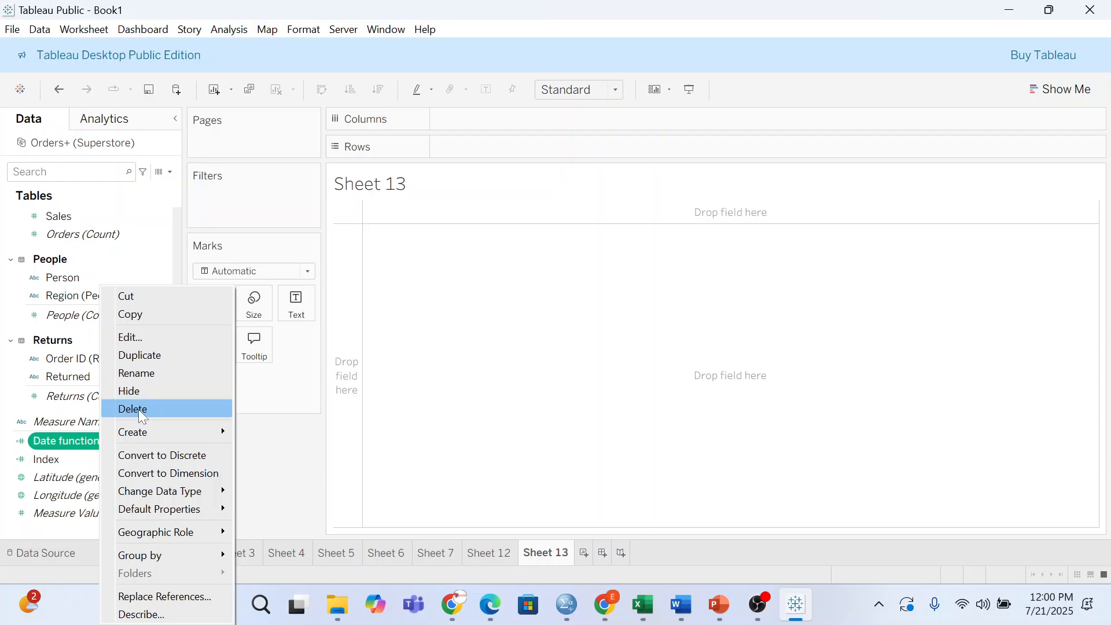
pyautogui.click(138, 409)
pyautogui.click(134, 454)
pyautogui.rightClick(143, 459)
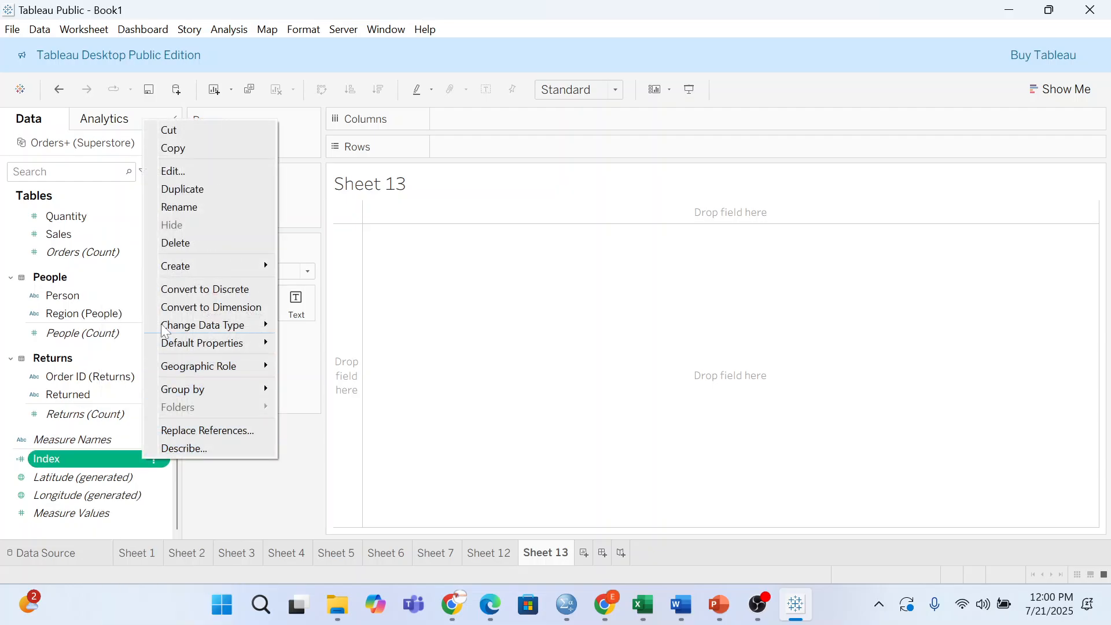
pyautogui.click(180, 245)
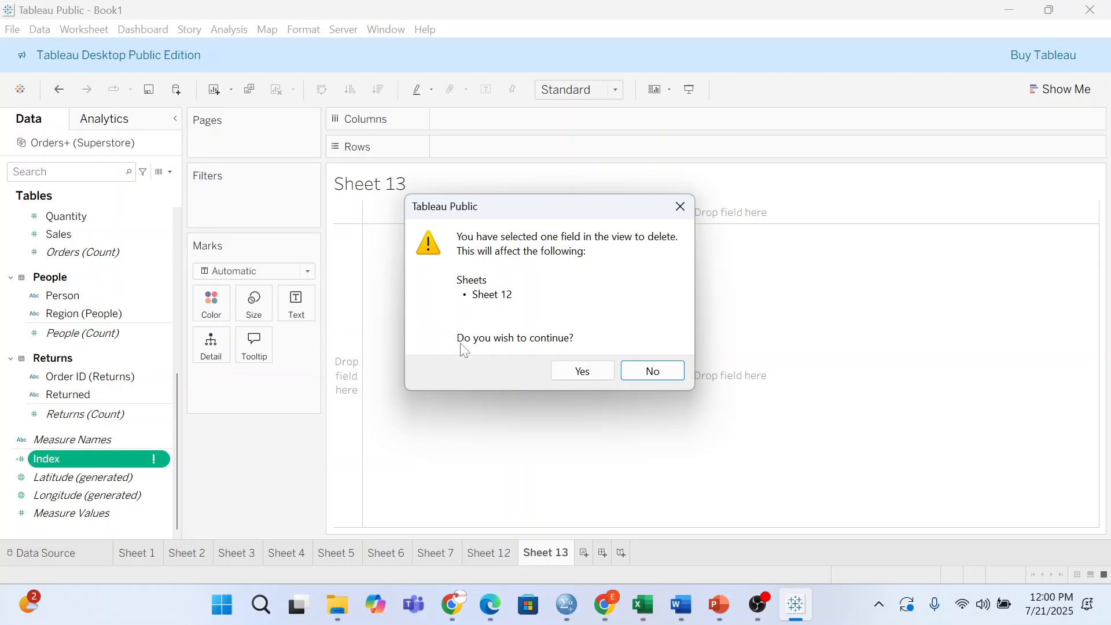
pyautogui.click(583, 380)
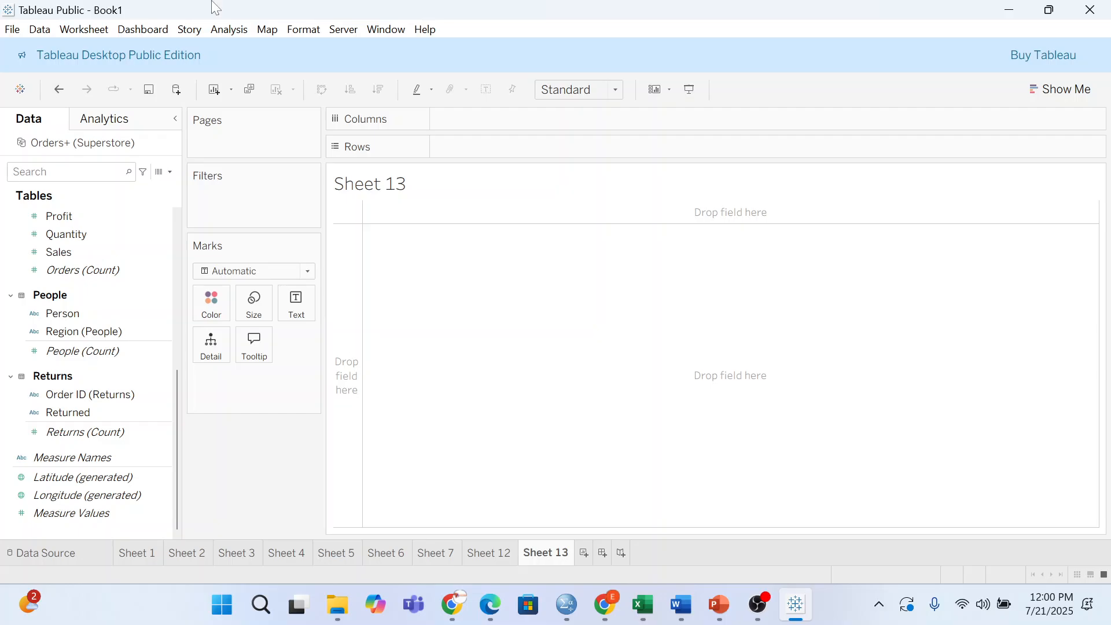
# - Put Sub-Category on Rows, SUM(Sales) as text, and Region on Columns
pyautogui.click(4, 413)
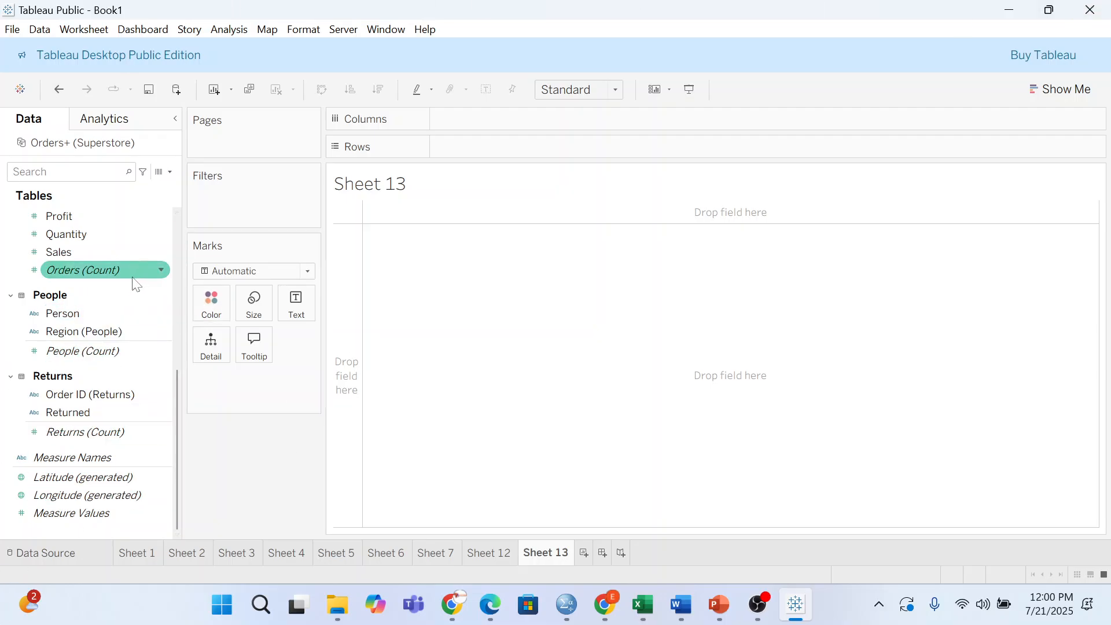
pyautogui.scroll(5, 132, 280)
pyautogui.click(67, 384)
pyautogui.moveTo(69, 386); pyautogui.dragTo(505, 159)
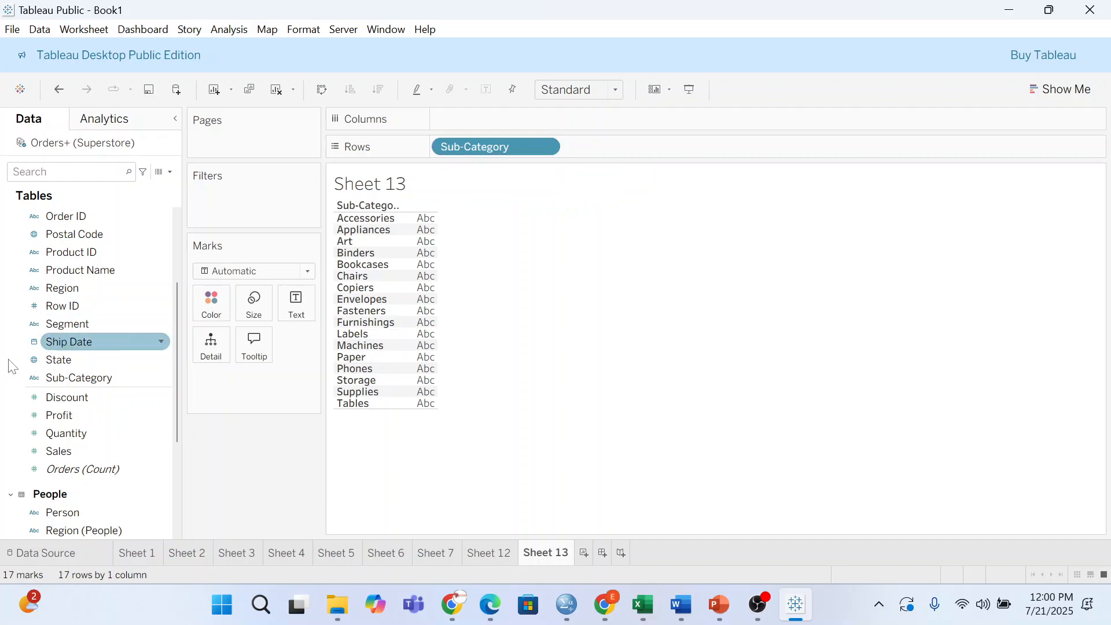
pyautogui.moveTo(67, 454); pyautogui.dragTo(405, 267)
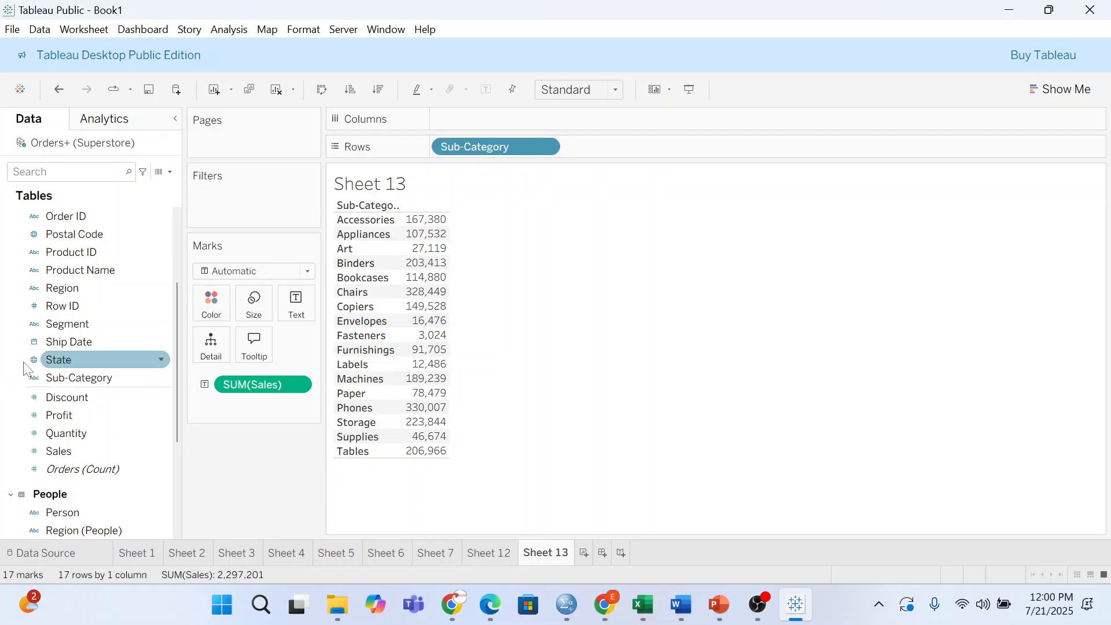
pyautogui.scroll(3, 81, 321)
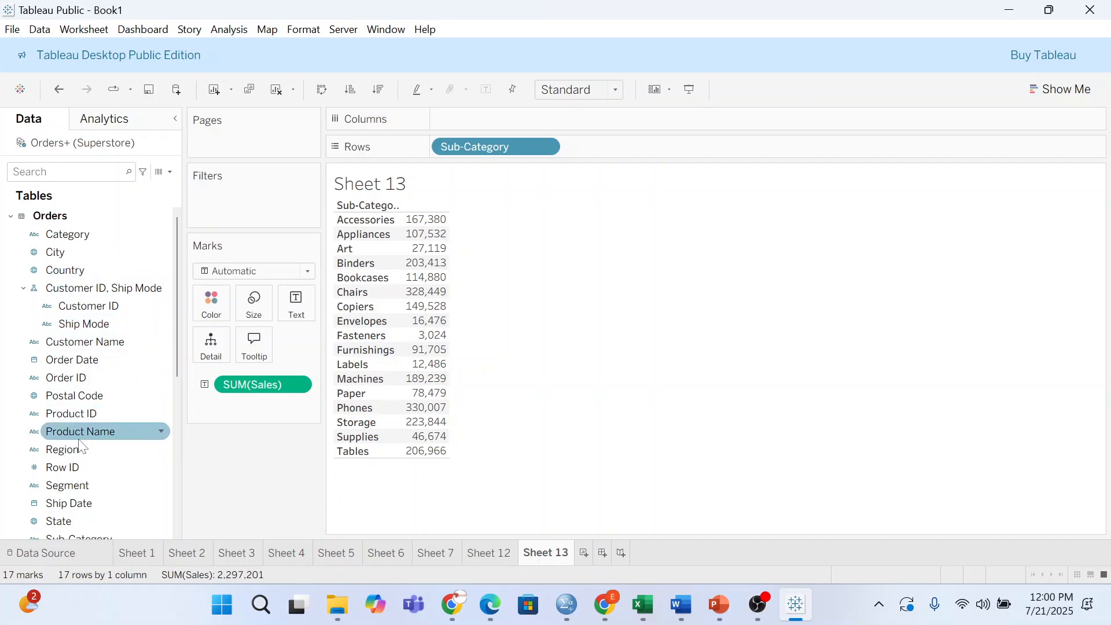
pyautogui.moveTo(91, 448); pyautogui.dragTo(488, 117)
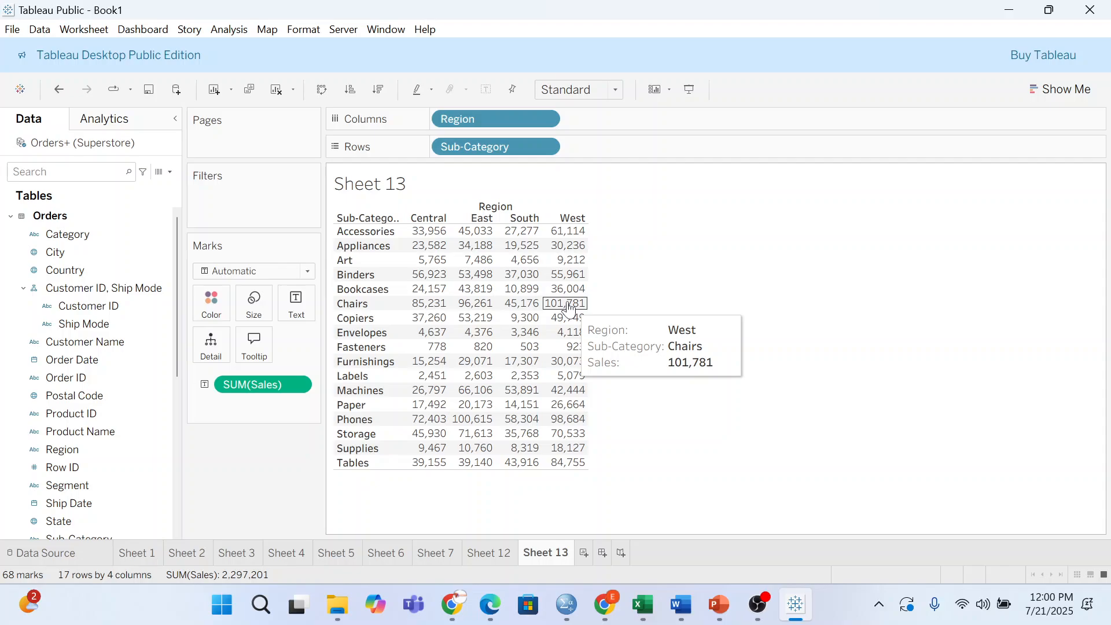
# - Create a new calculated field named "KPI colors"
pyautogui.click(169, 172)
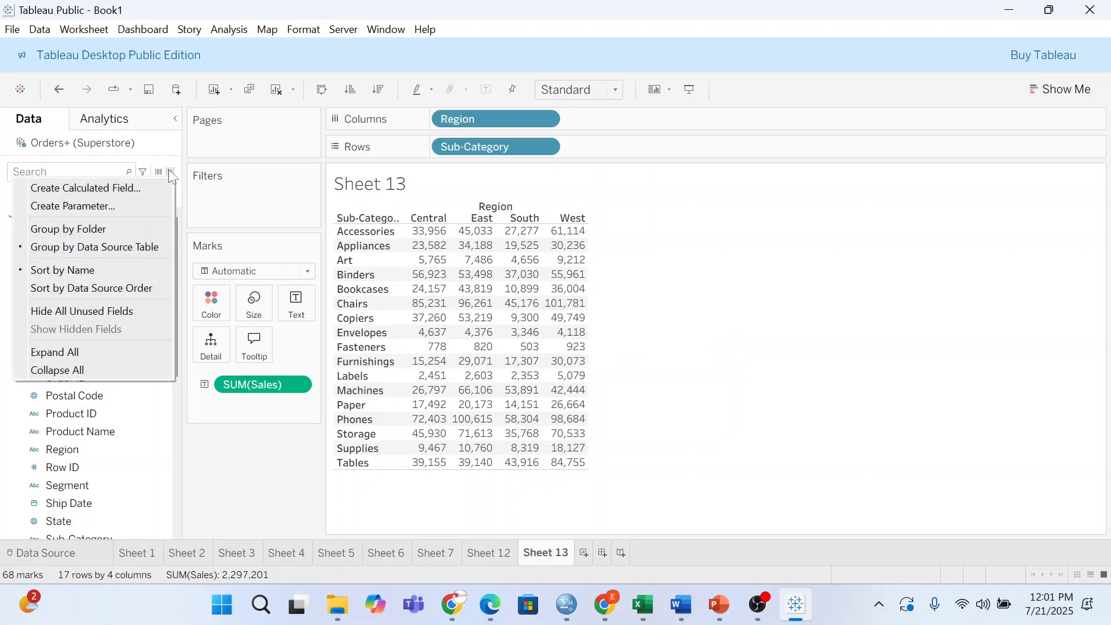
pyautogui.click(139, 189)
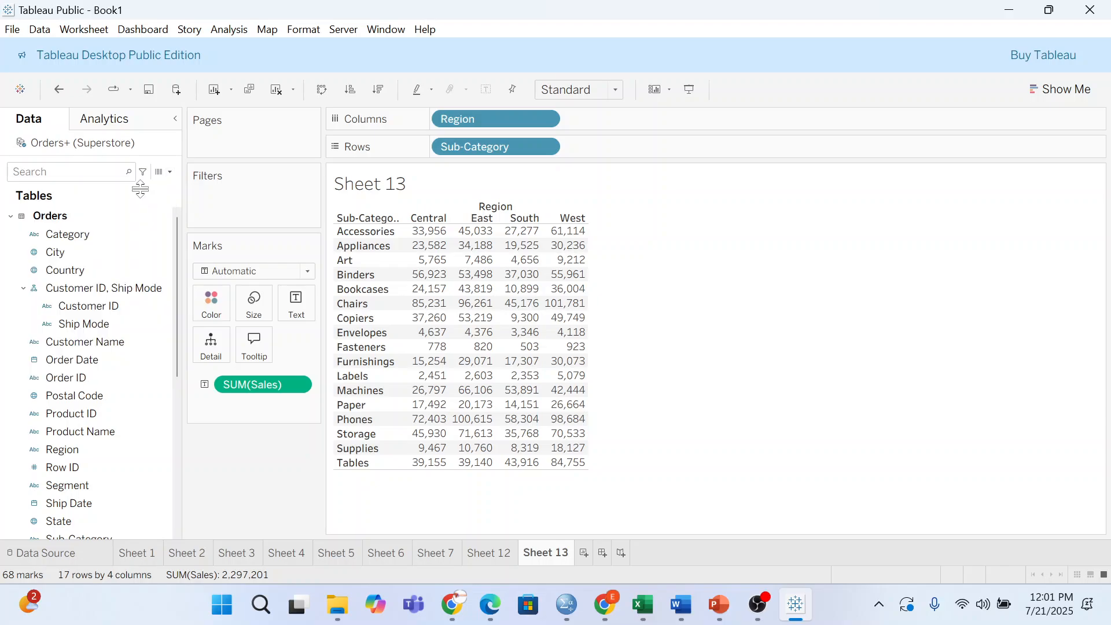
pyautogui.press('BackSpace')
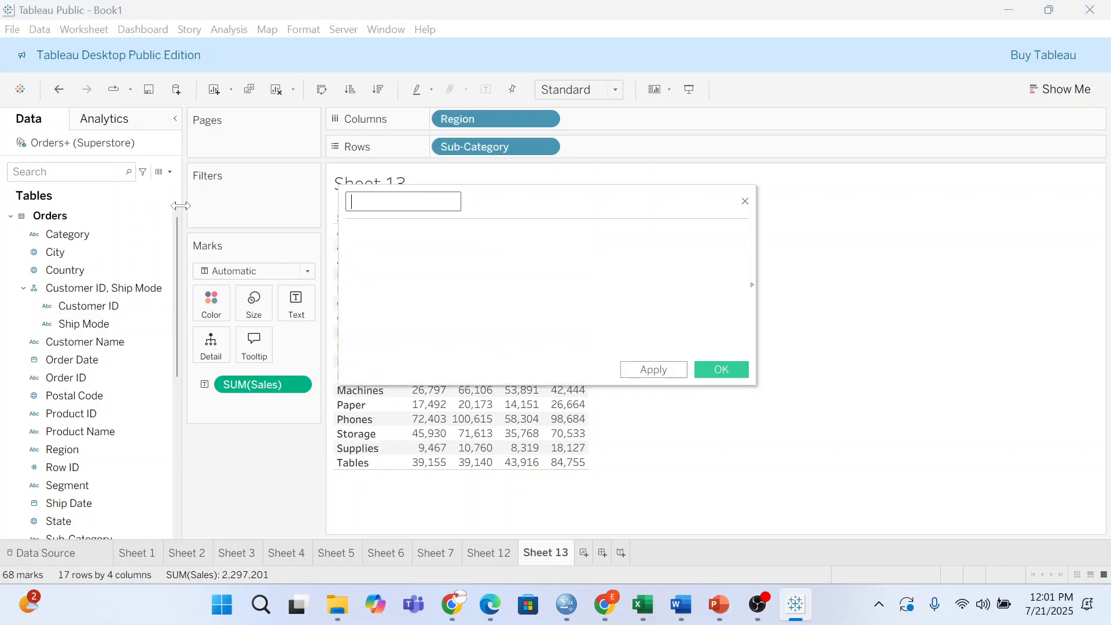
pyautogui.write('KPIS')
pyautogui.press('BackSpace')
pyautogui.write('colors')
pyautogui.press('Tab')
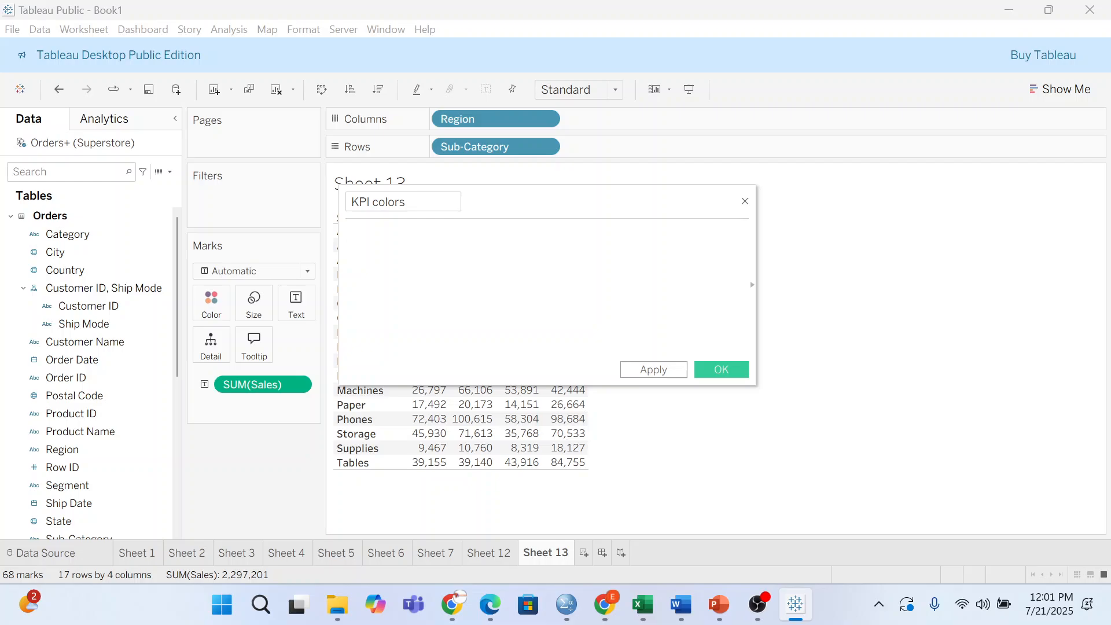
# - Enter IF SUM([Sales]) > 5000 THEN "Green" followed by ELSE on a new line
pyautogui.write('IF SUM')
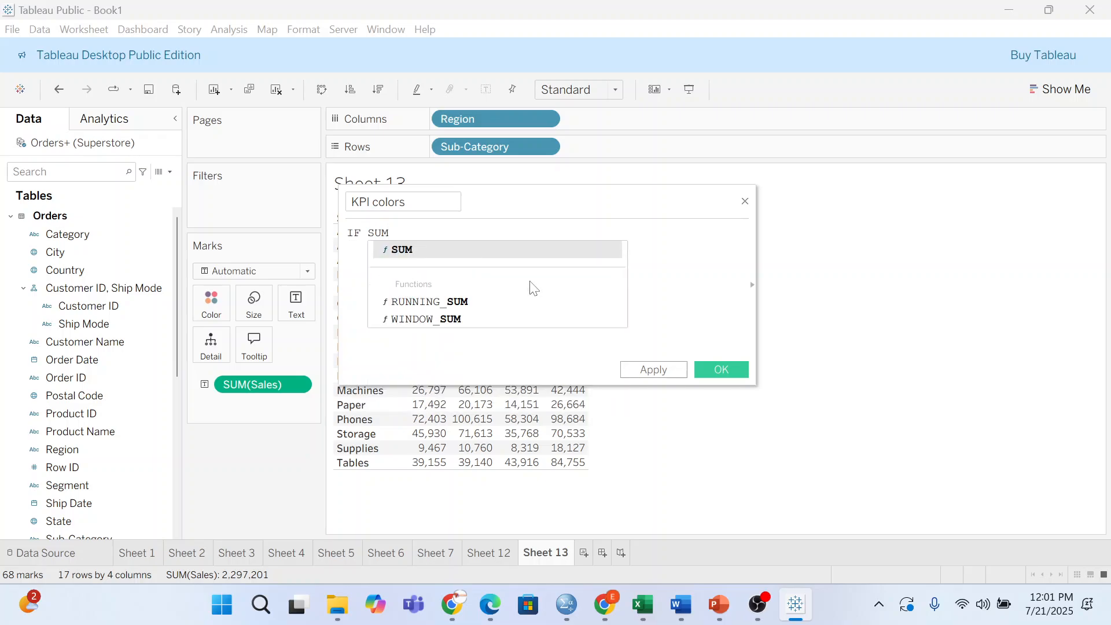
pyautogui.write(')')
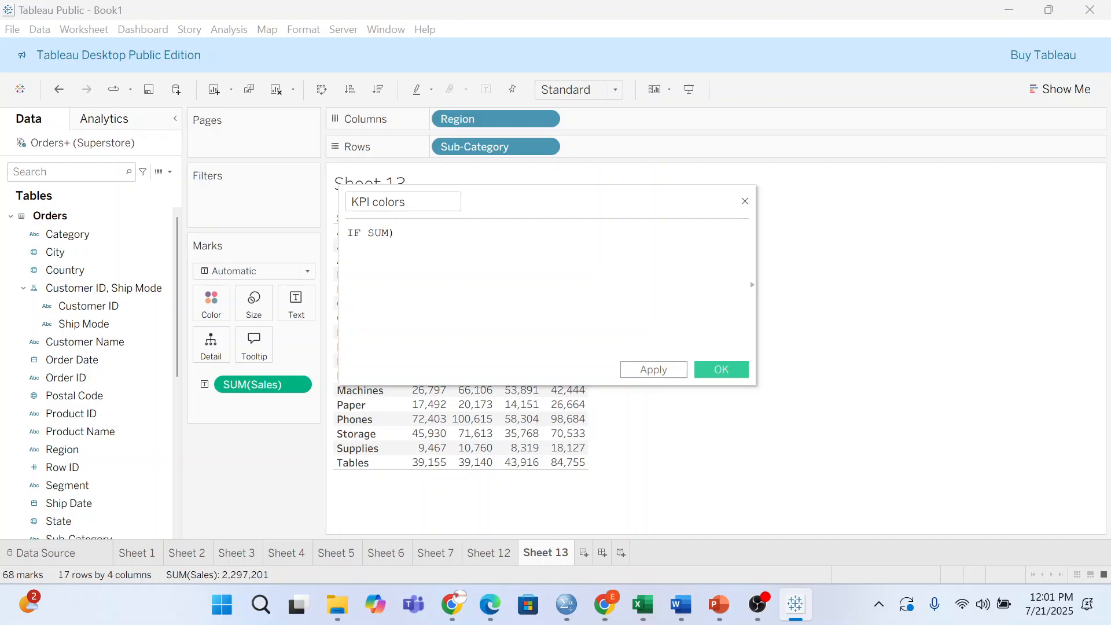
pyautogui.press('BackSpace')
pyautogui.write('(')
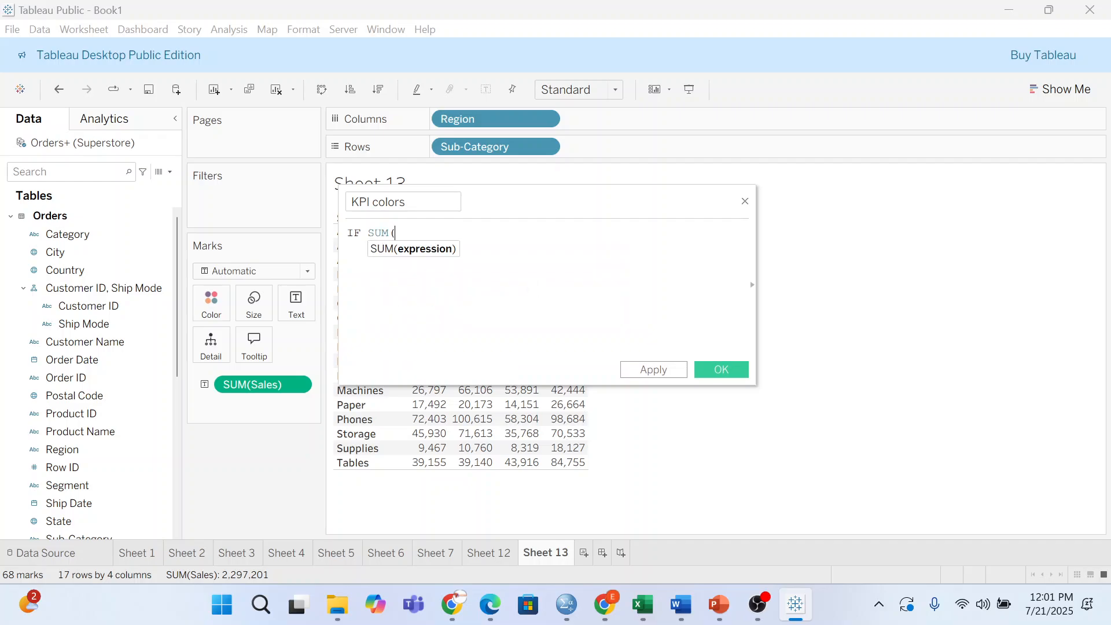
pyautogui.write('[Sa')
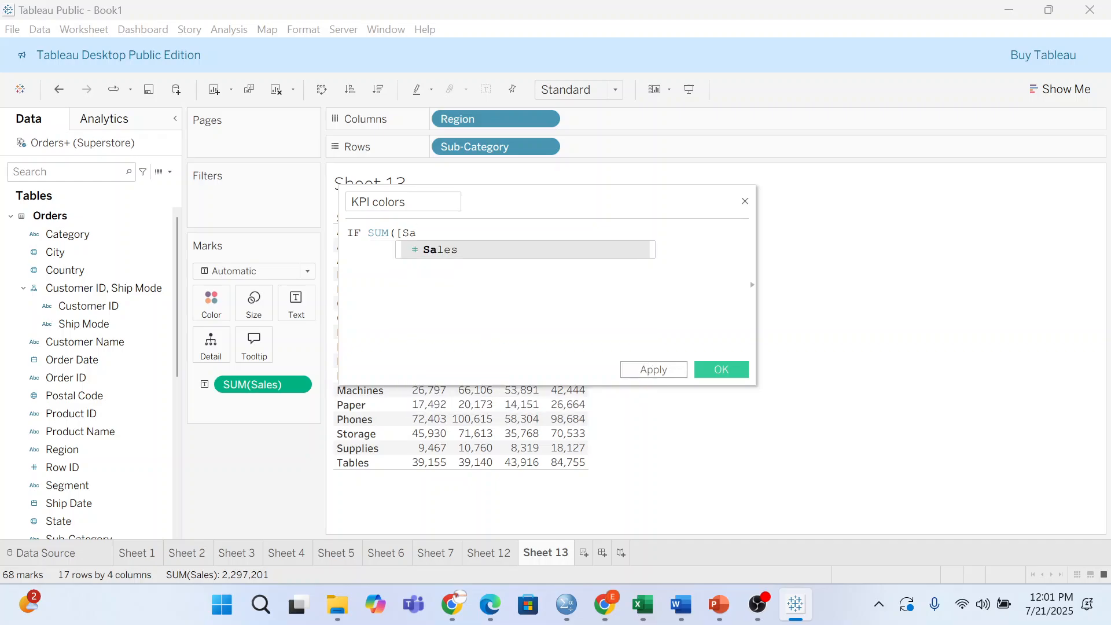
pyautogui.press('Return')
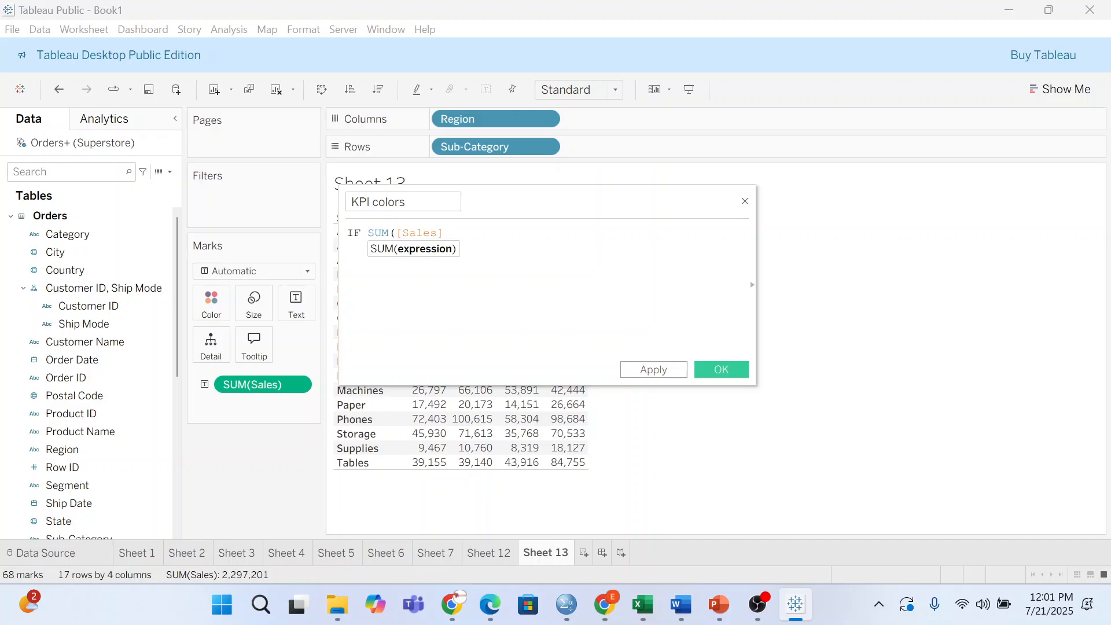
pyautogui.write('> 5000')
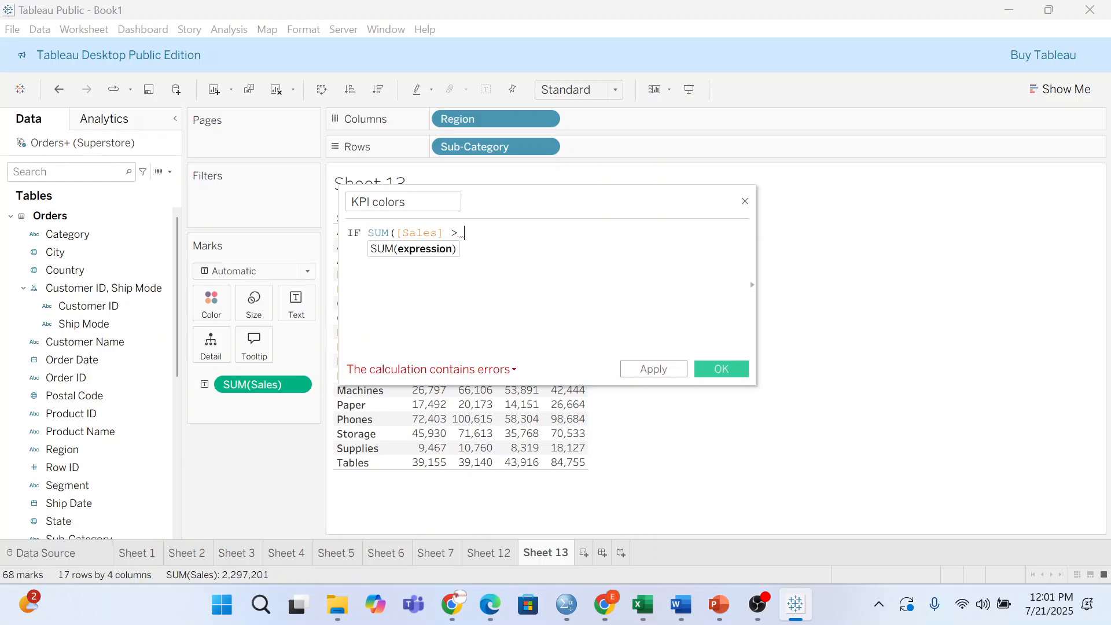
pyautogui.write(' The')
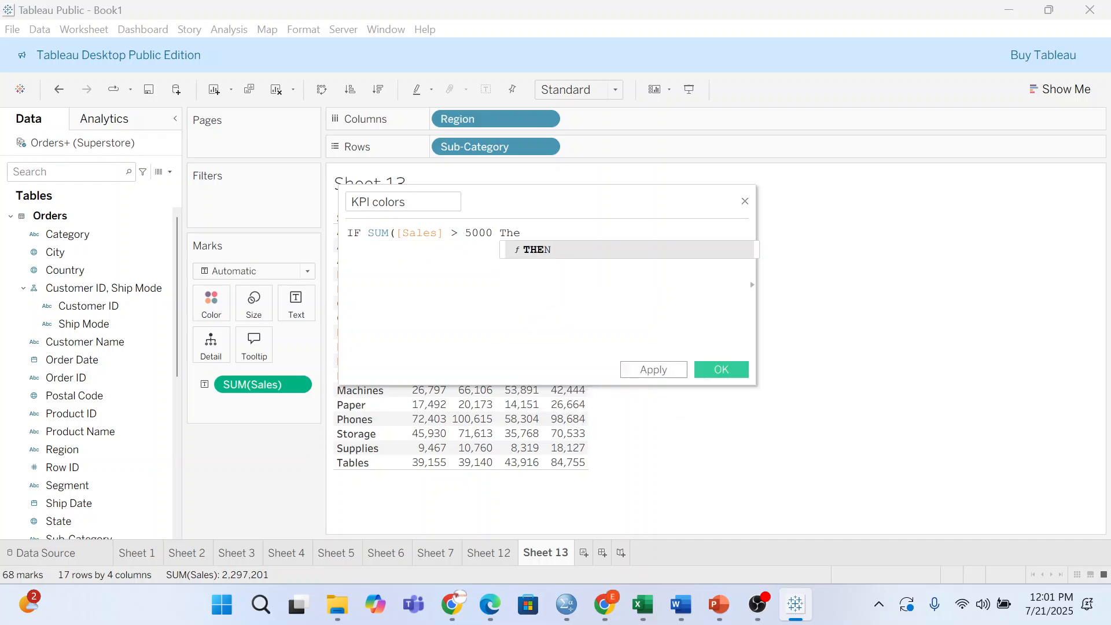
pyautogui.press('Return')
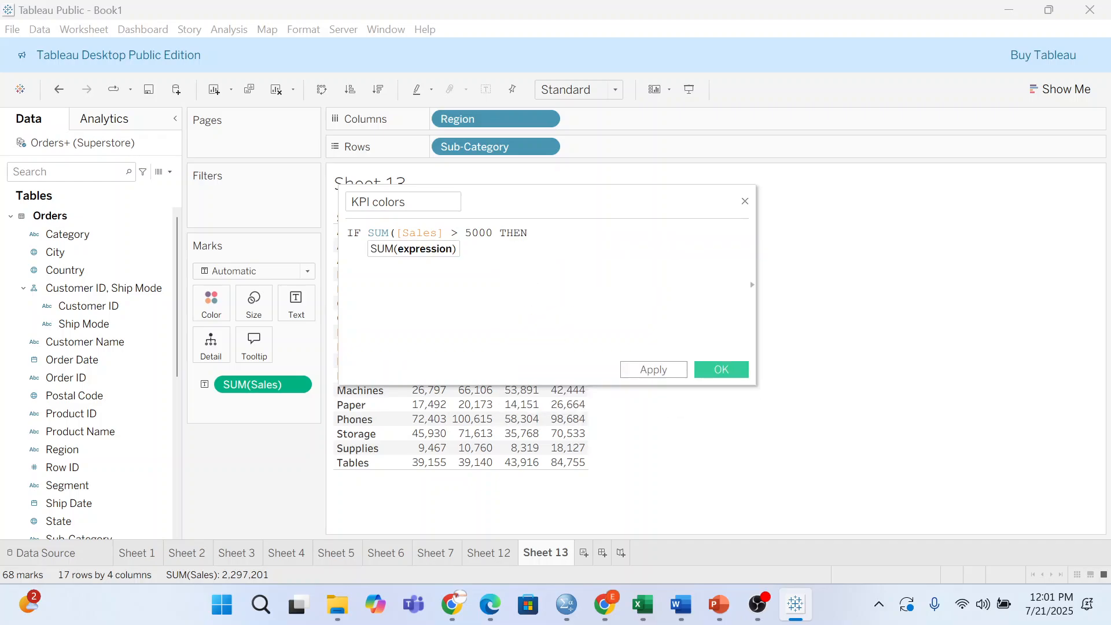
pyautogui.write('"Green"')
pyautogui.press('Return')
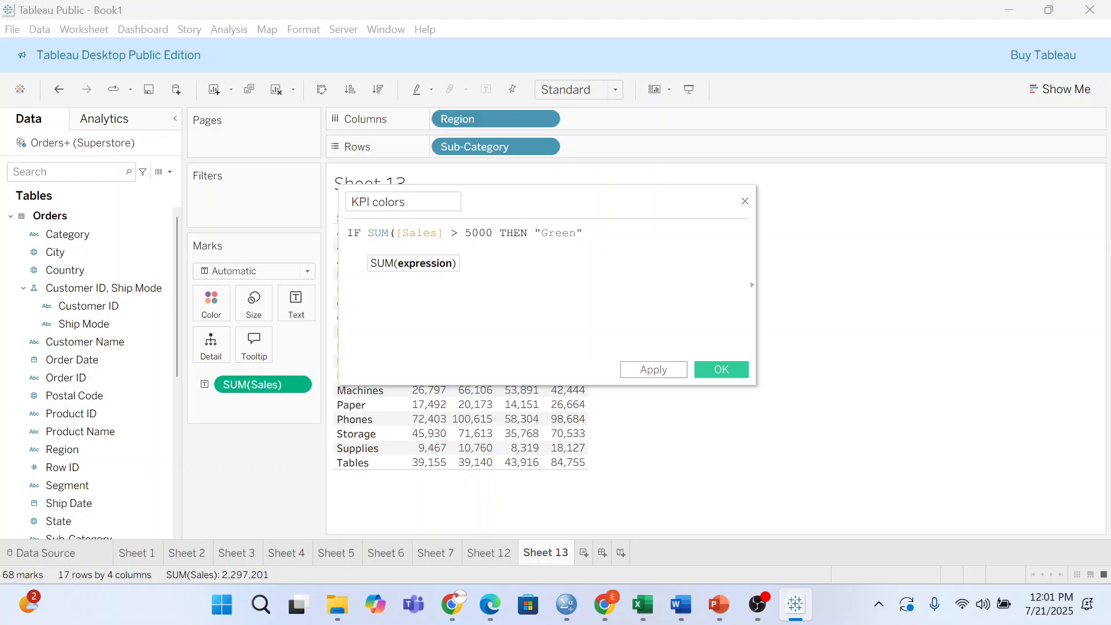
pyautogui.write('ELSE')
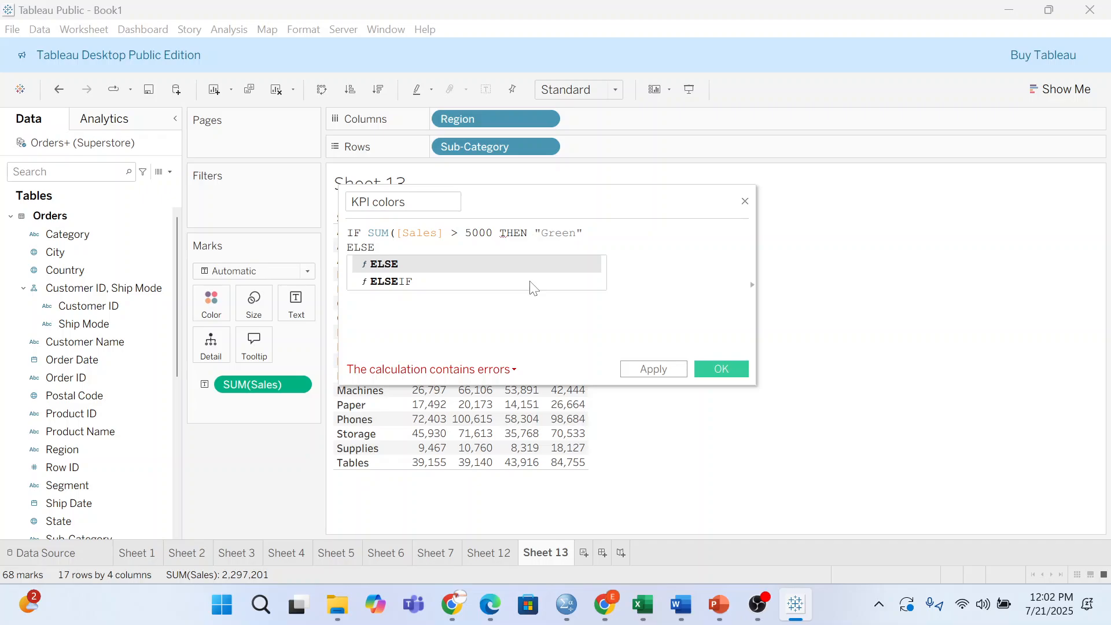
# - Add ELSEIF SUM([Sales]) < 5000 AND SUM([Sales]) > 10000 THEN "Orange" to the formula
pyautogui.write('IF')
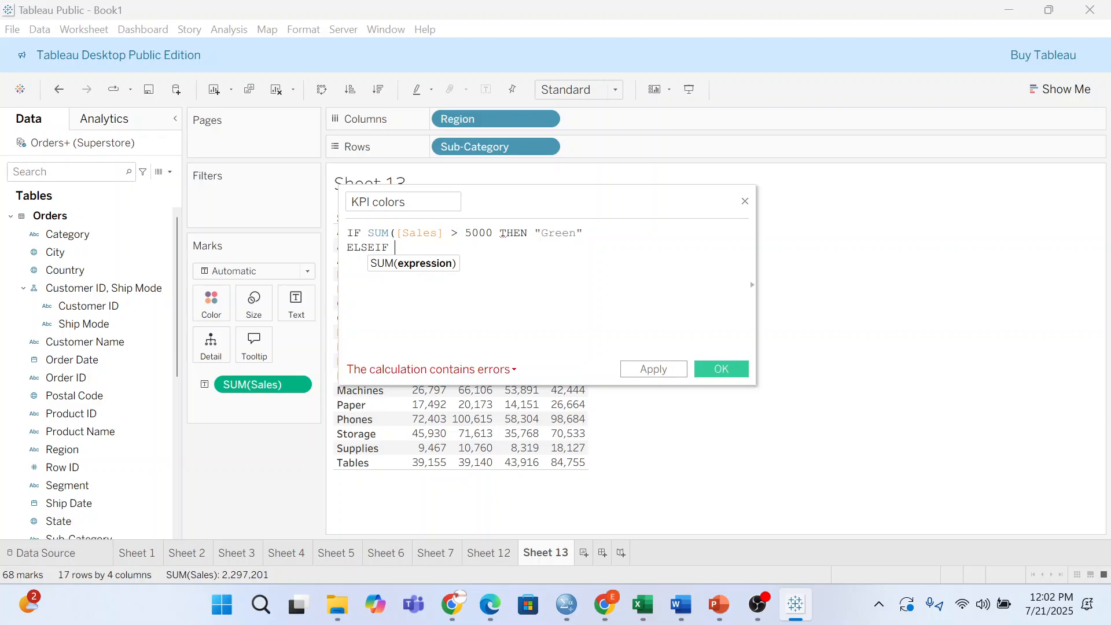
pyautogui.write(' (')
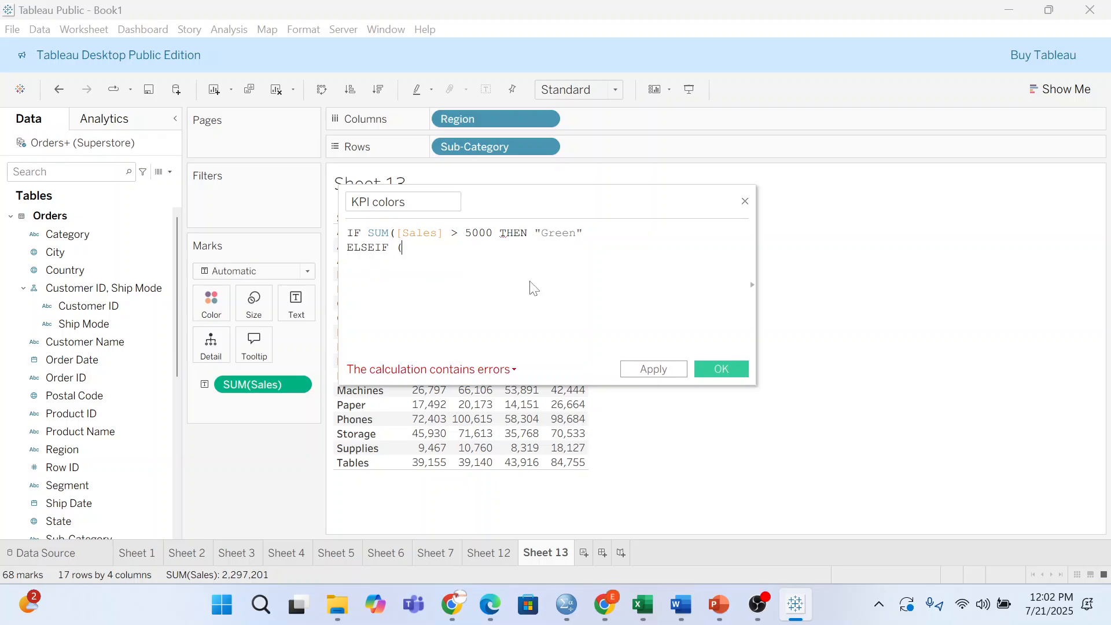
pyautogui.write('S')
pyautogui.press('BackSpace')
pyautogui.press('BackSpace')
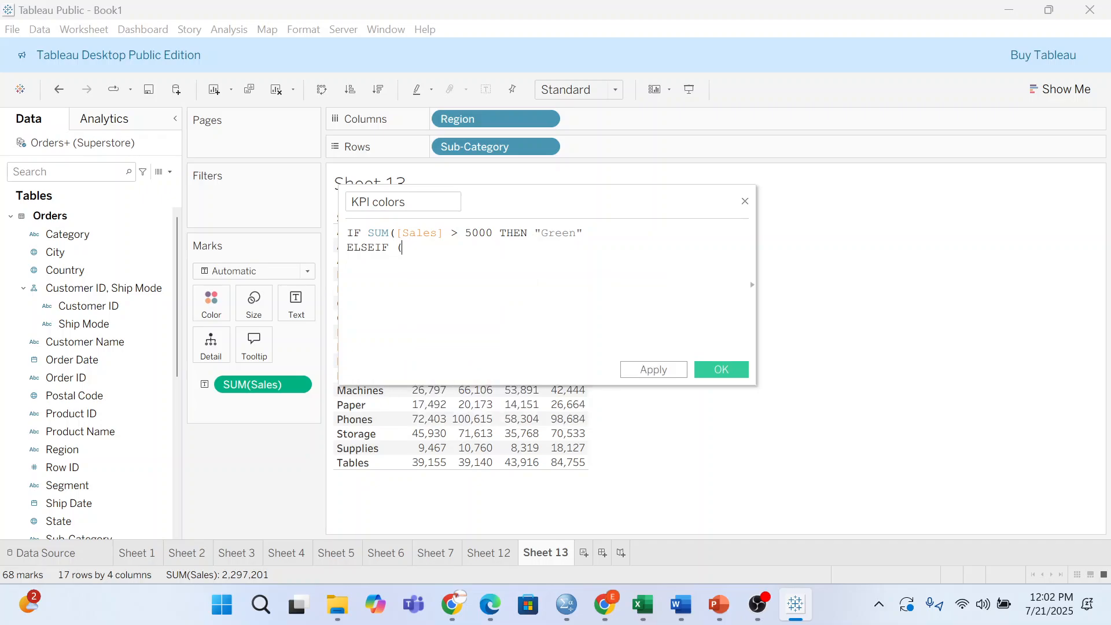
pyautogui.write('SUM')
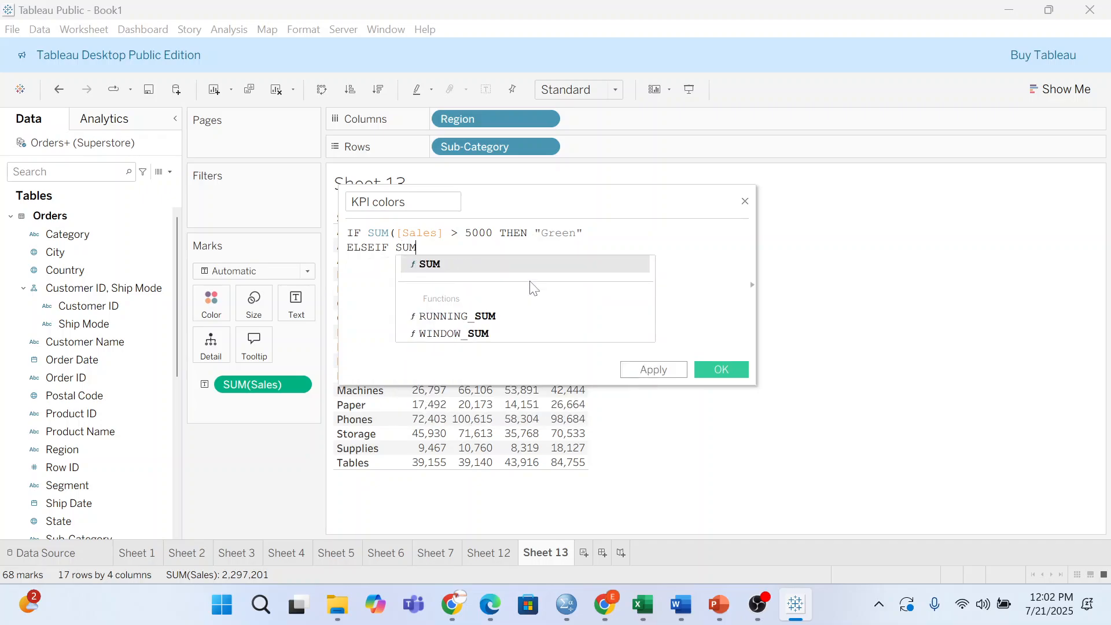
pyautogui.write('(')
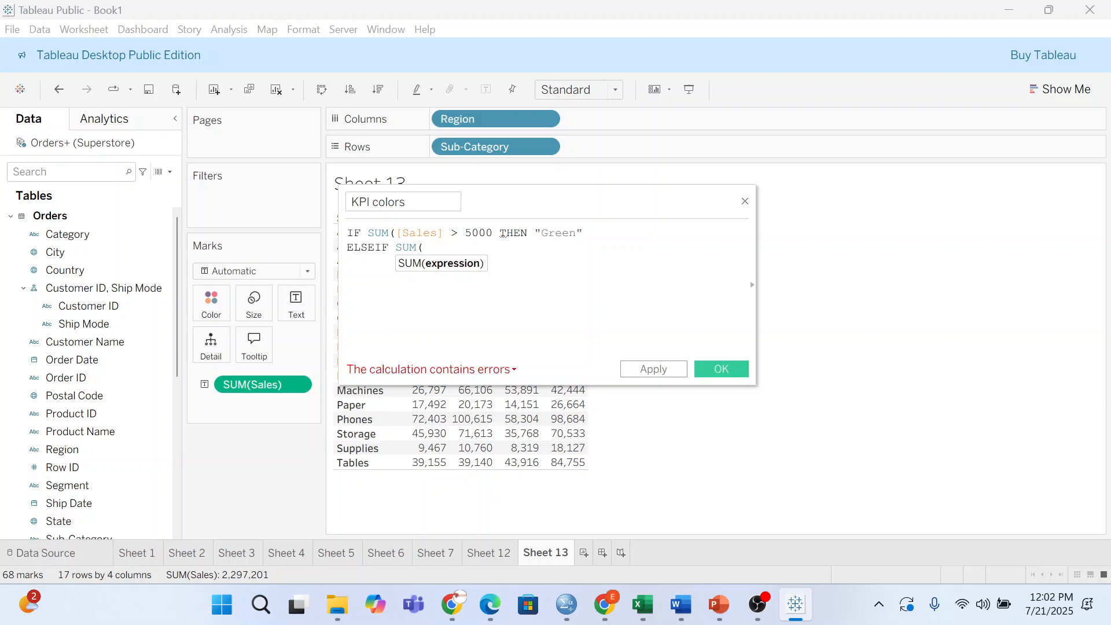
pyautogui.write('[')
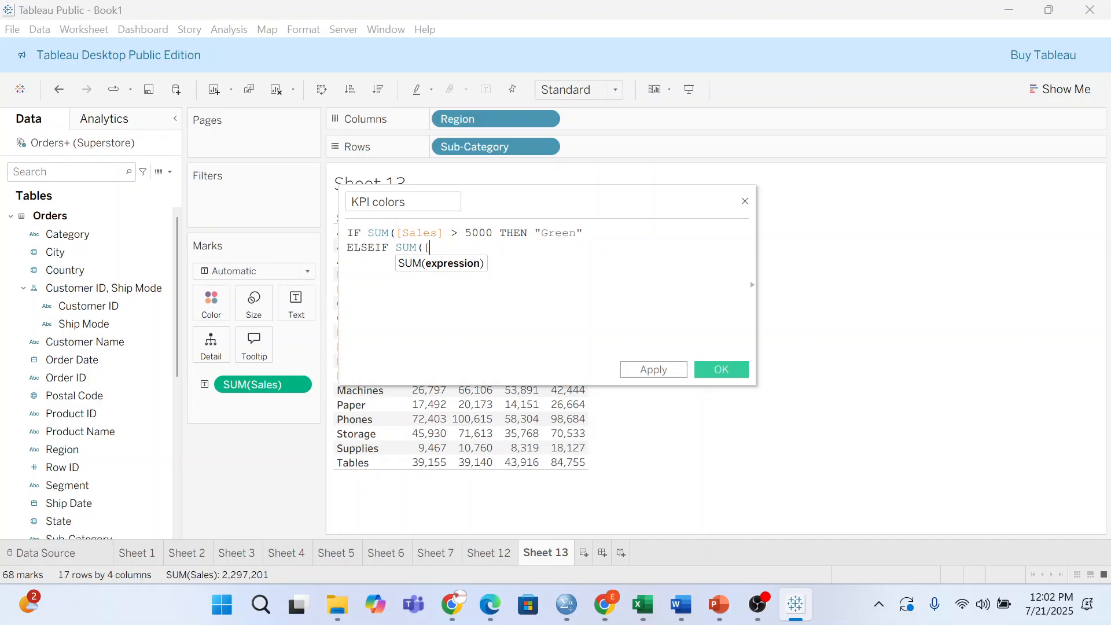
pyautogui.write('S')
pyautogui.press('Return')
pyautogui.write('))')
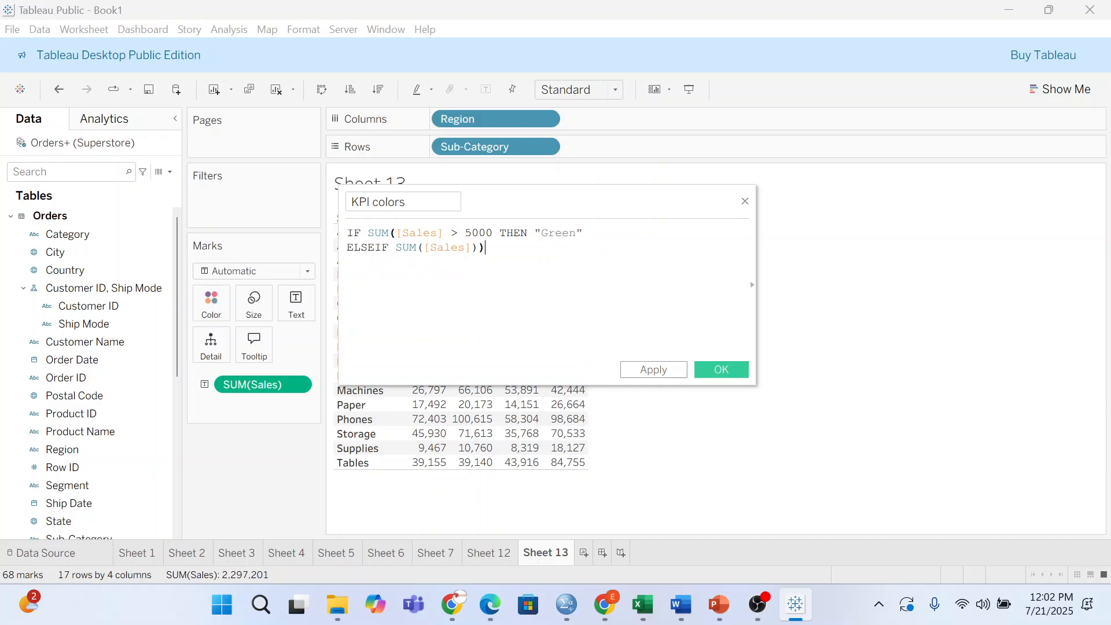
pyautogui.write(' < 5000 AND SUM')
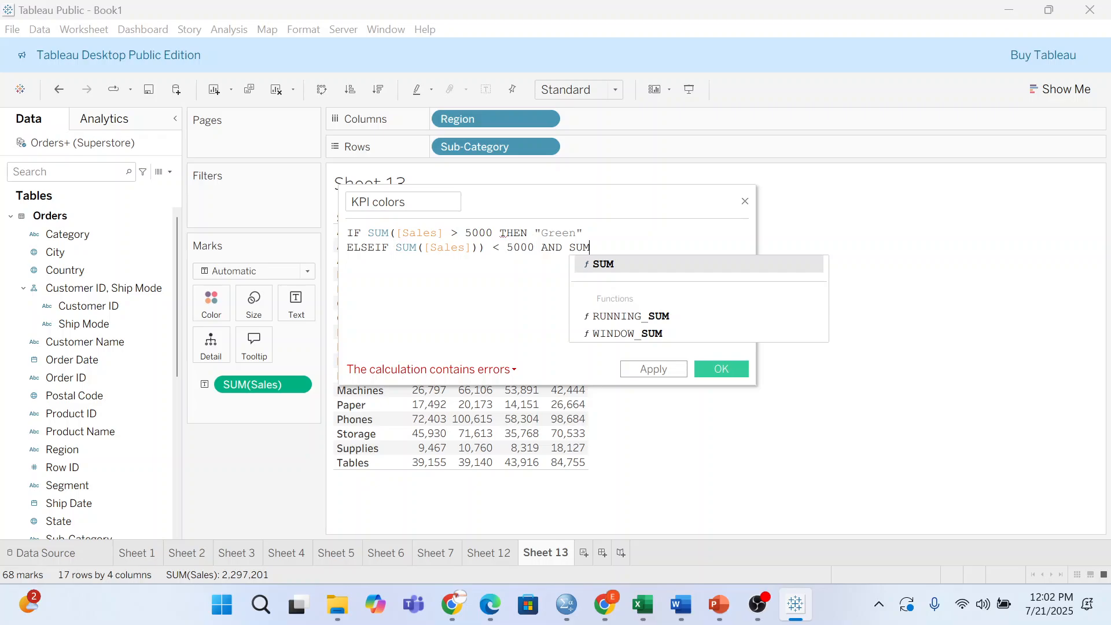
pyautogui.write('(')
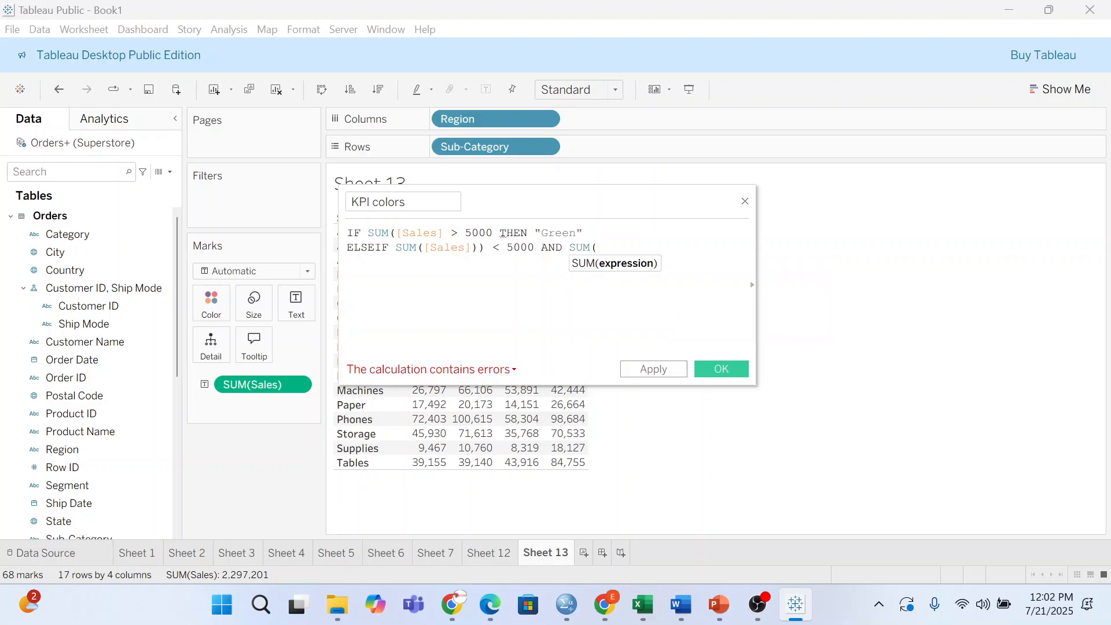
pyautogui.write('[Sa')
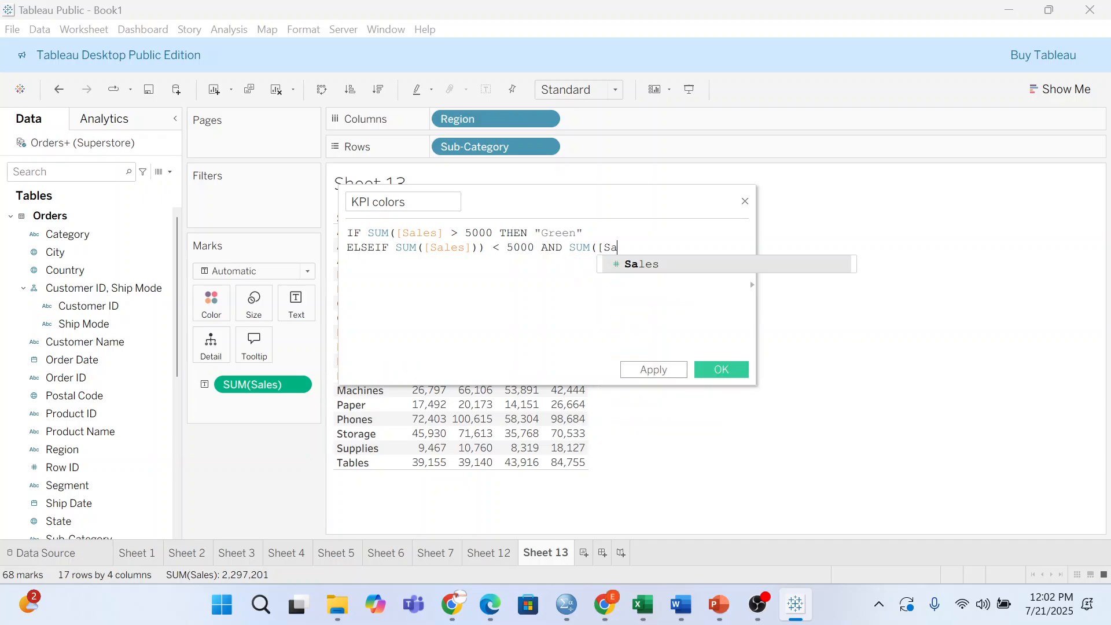
pyautogui.press('Return')
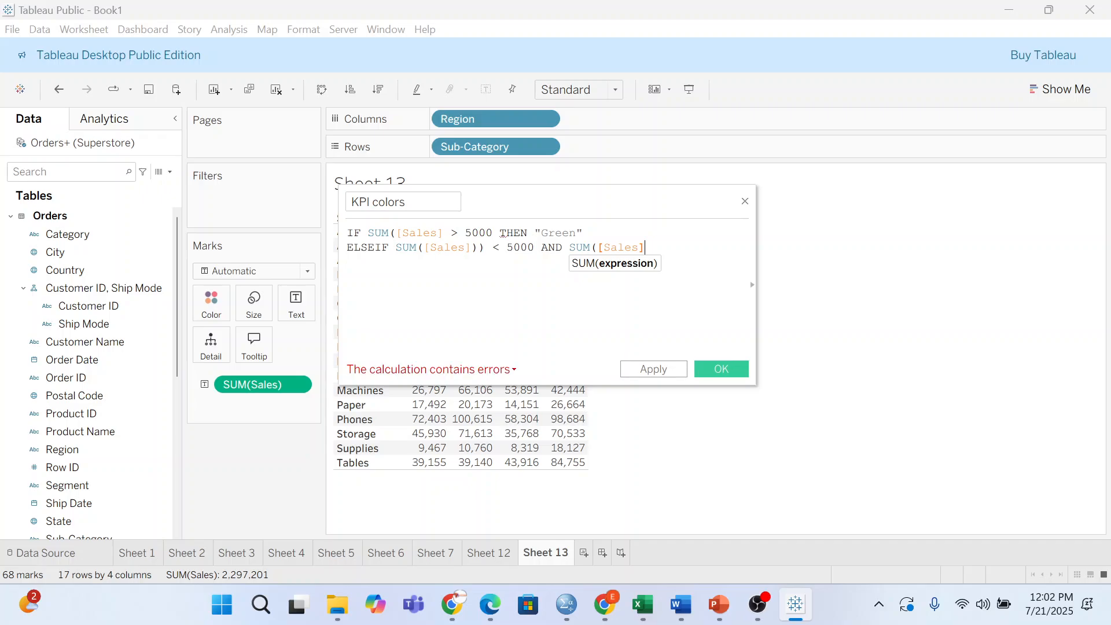
pyautogui.write(')')
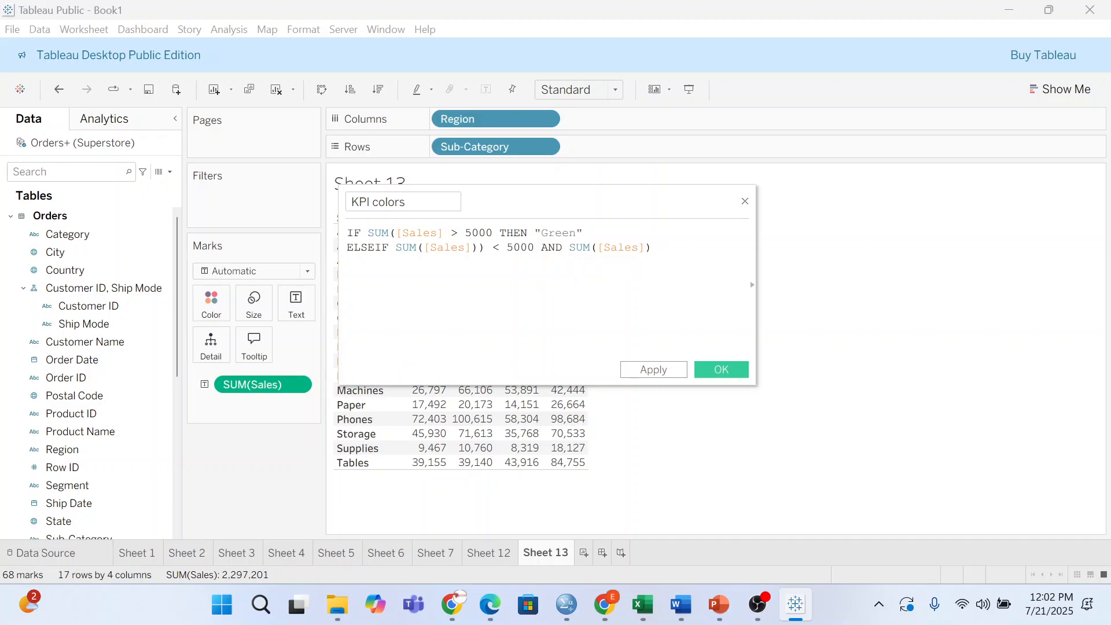
pyautogui.write(' > 10000 Th')
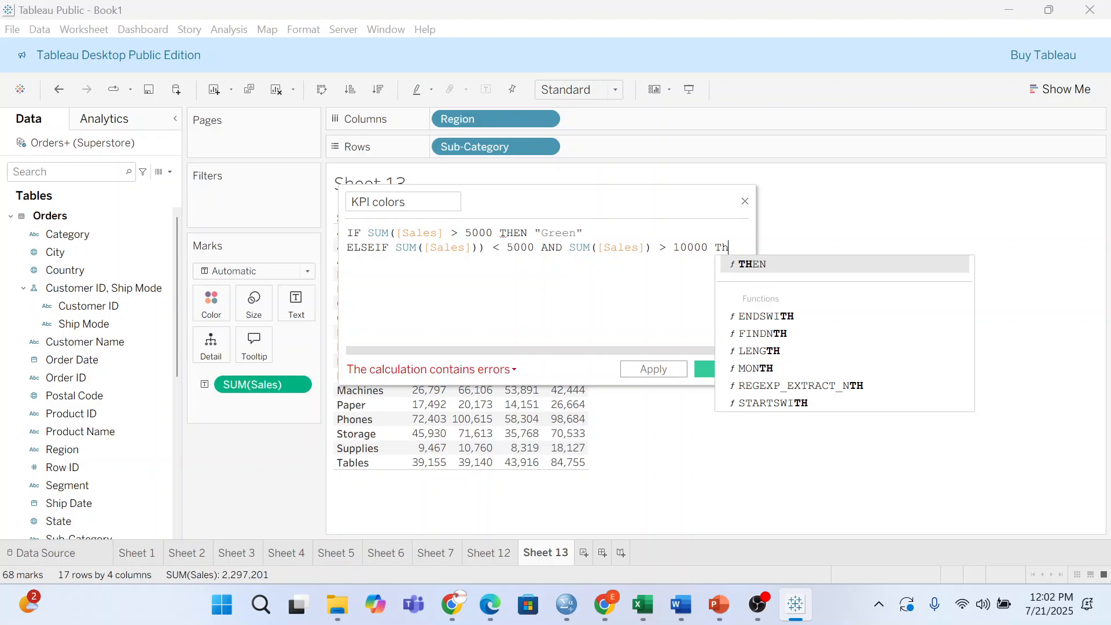
pyautogui.press('Return')
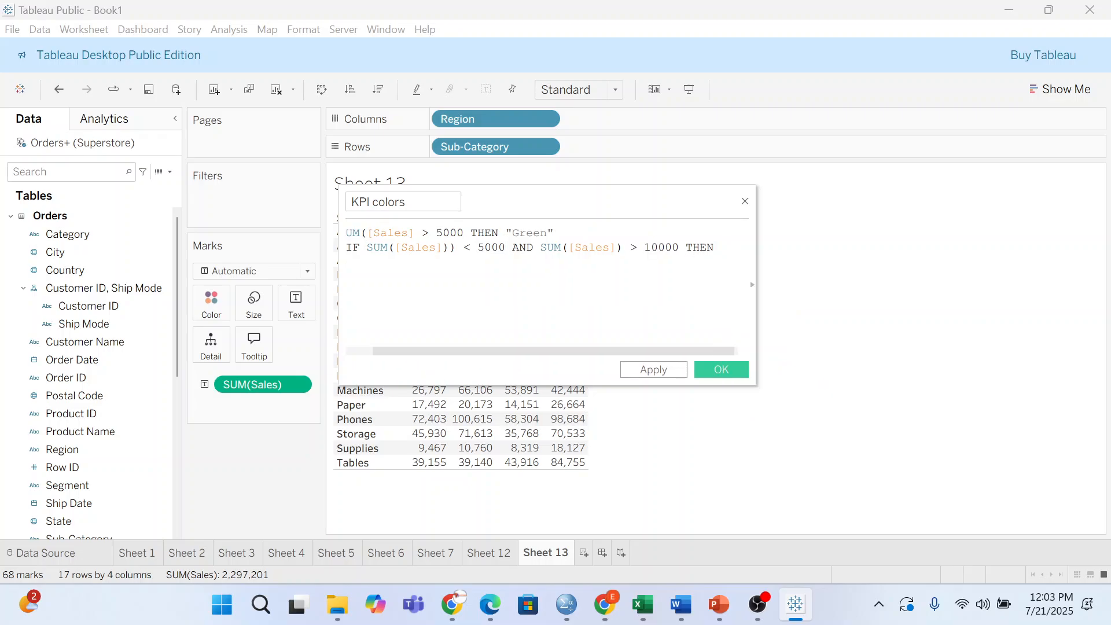
pyautogui.write('"')
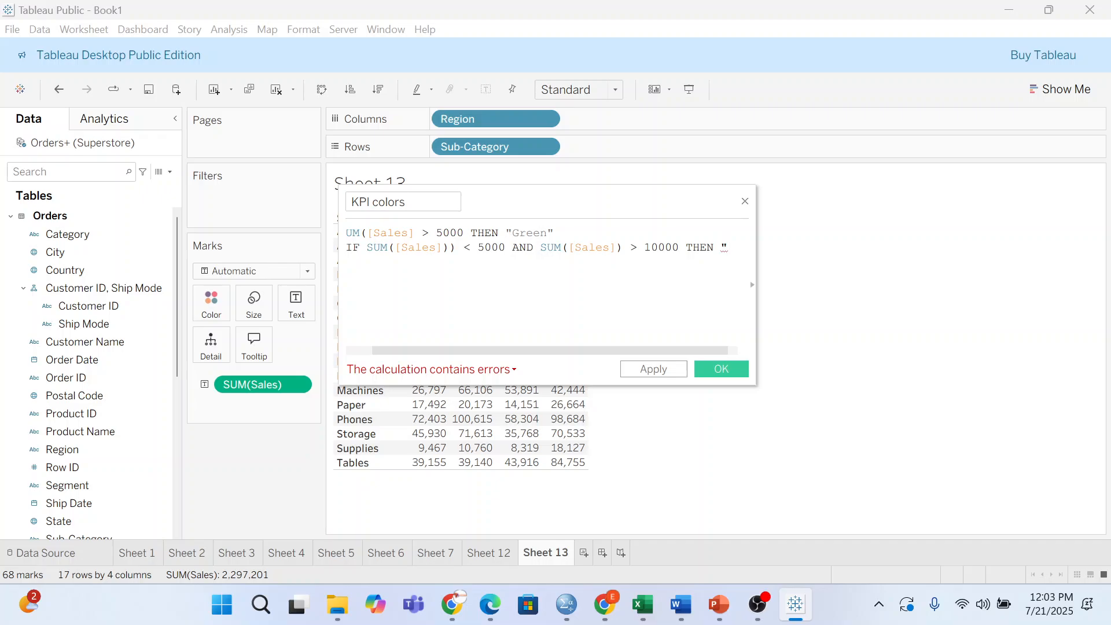
pyautogui.write('Orag')
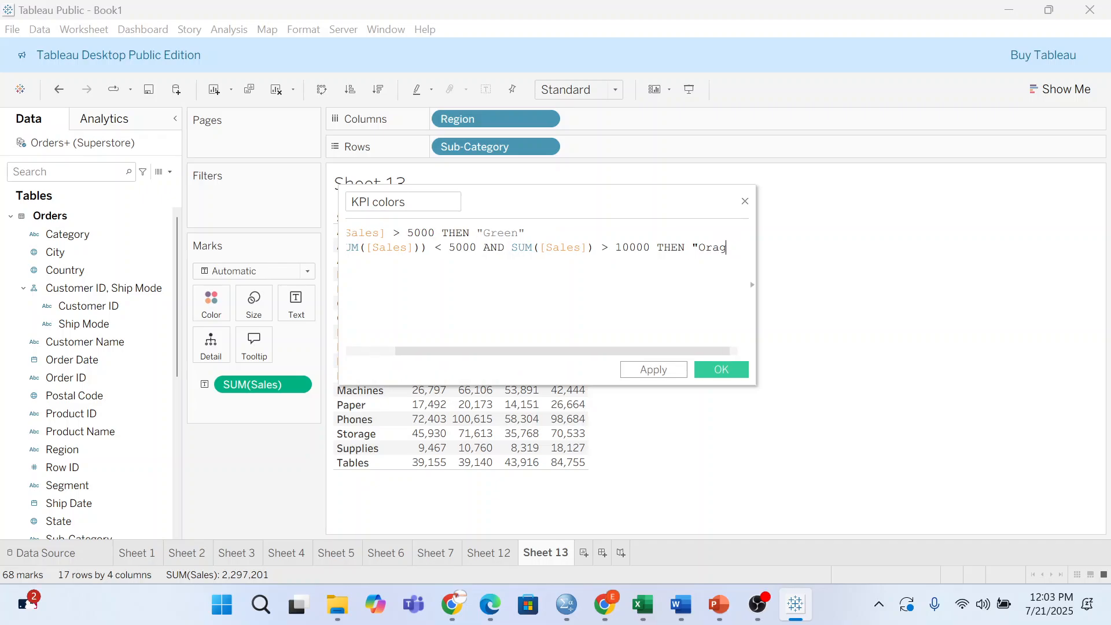
pyautogui.press('BackSpace')
pyautogui.write('nge"')
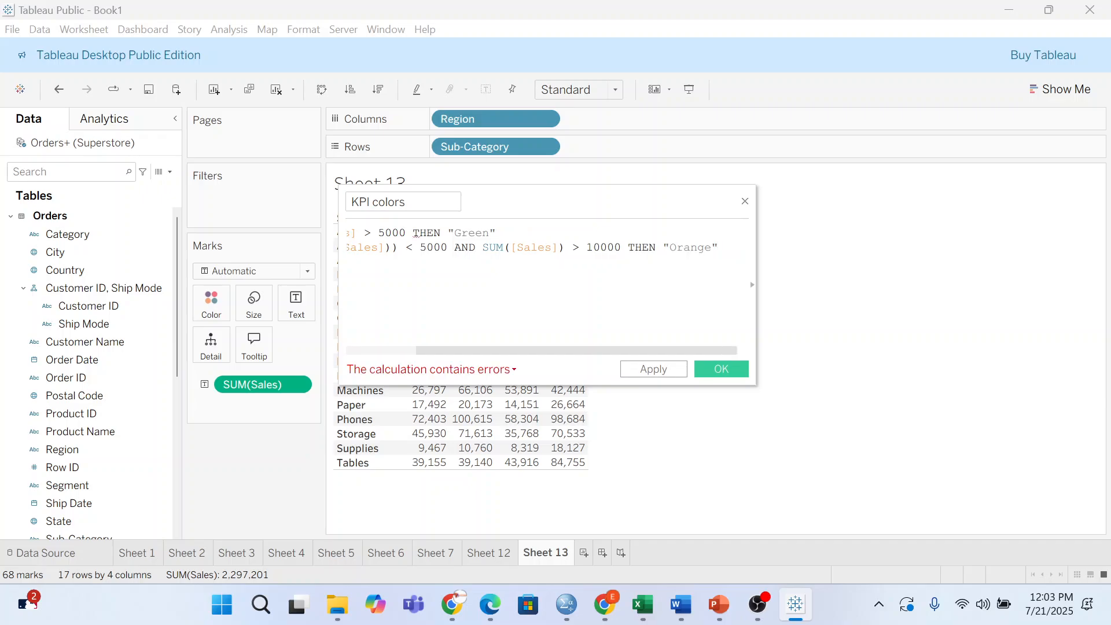
# - Fix the KPI colors formula parentheses: remove the extra ) on ELSEIF and close SUM([Sales]) on IF
pyautogui.moveTo(681, 351); pyautogui.dragTo(471, 352)
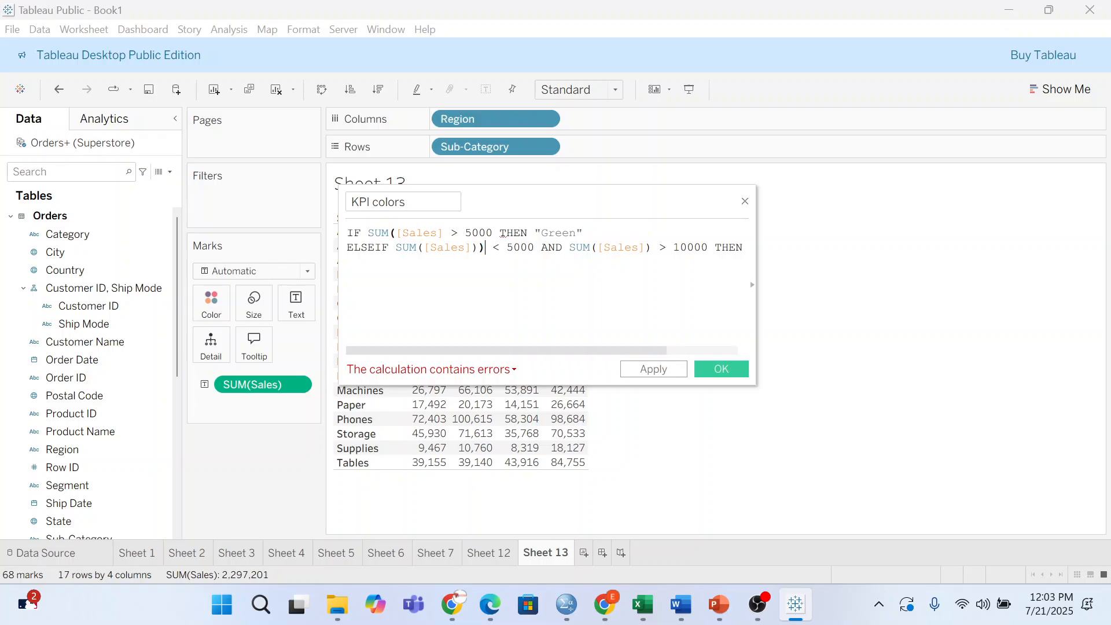
pyautogui.press('BackSpace')
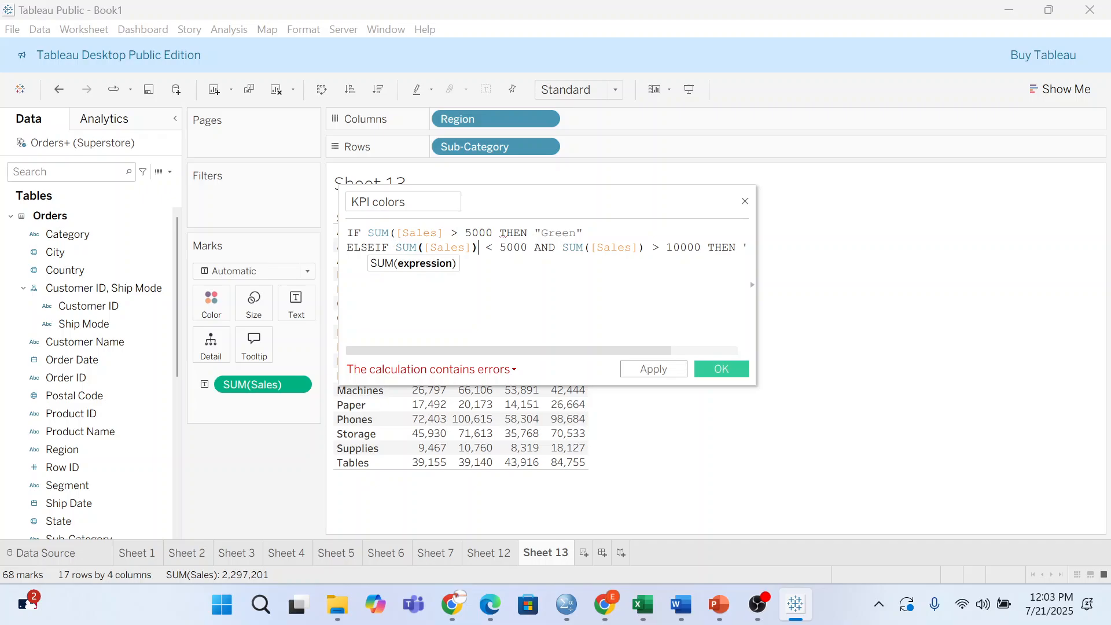
pyautogui.press('Up')
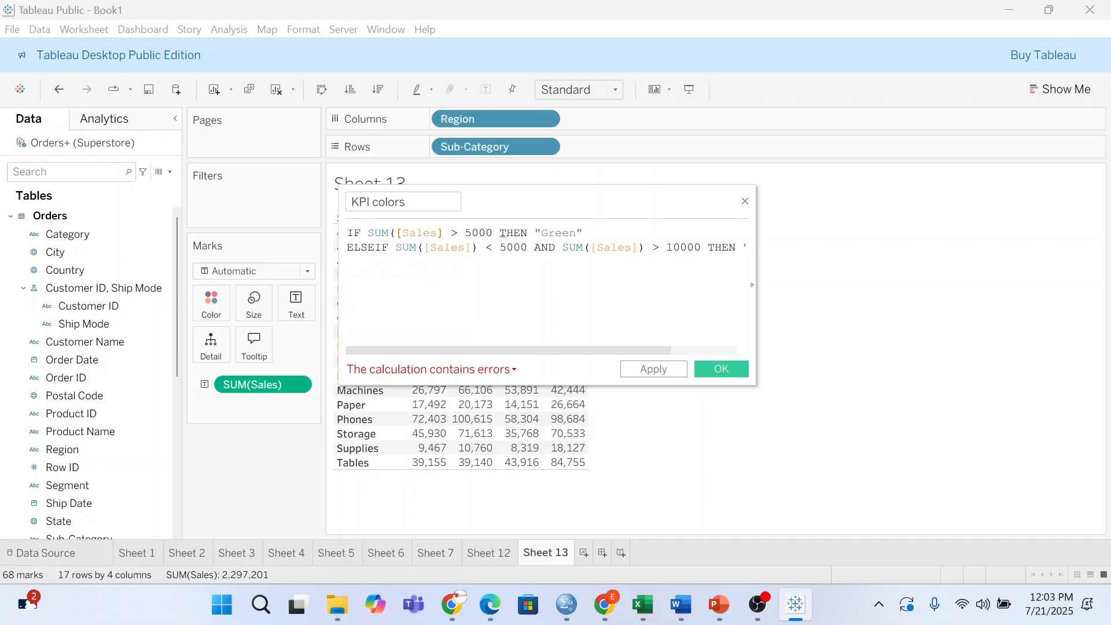
pyautogui.write(')')
pyautogui.moveTo(510, 355); pyautogui.dragTo(599, 334)
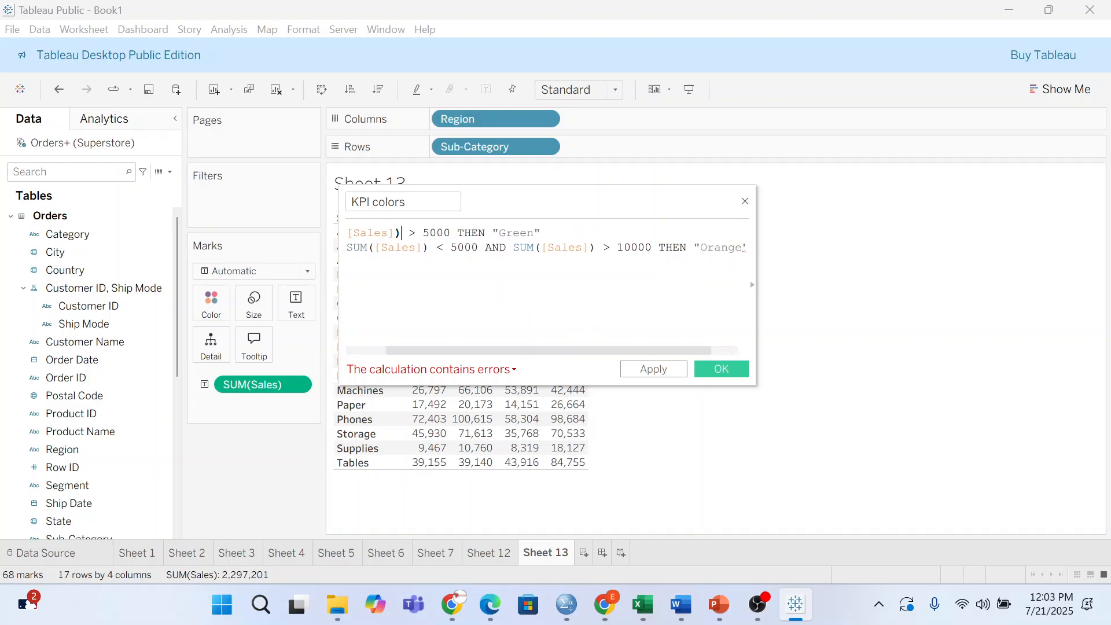
# - Start a new line after "Orange" and type ELSE
pyautogui.press('Left')
pyautogui.press('Left')
pyautogui.press('Left')
pyautogui.press('Left')
pyautogui.press('Left')
pyautogui.press('Left')
pyautogui.press('Left')
pyautogui.press('Left')
pyautogui.press('Left')
pyautogui.press('Left')
pyautogui.press('Left')
pyautogui.press('Left')
pyautogui.press('Left')
pyautogui.press('Left')
pyautogui.press('Left')
pyautogui.click(745, 247)
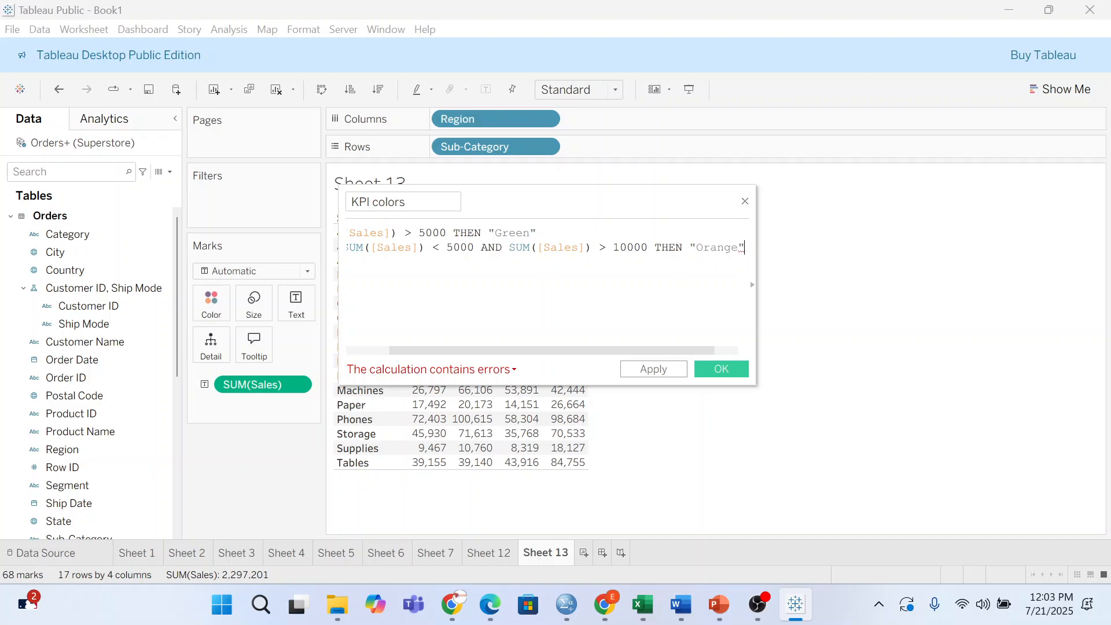
pyautogui.press('Return')
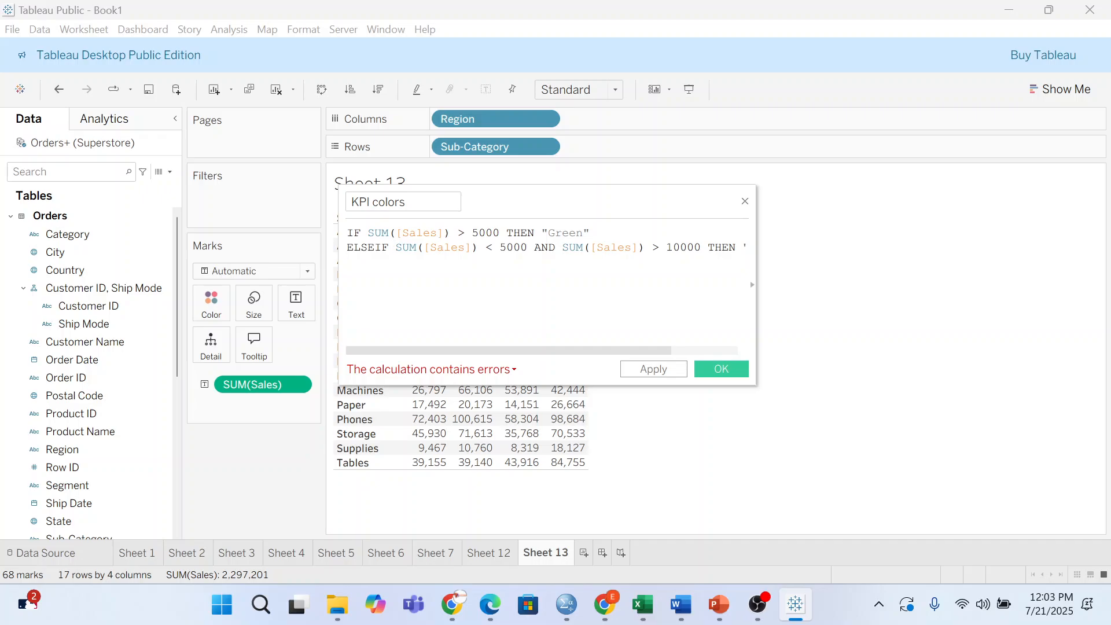
pyautogui.write('ELSE')
# - Complete the formula with ELSE "Red" and a closing END line, dismissing the autocomplete list
pyautogui.write('"Red')
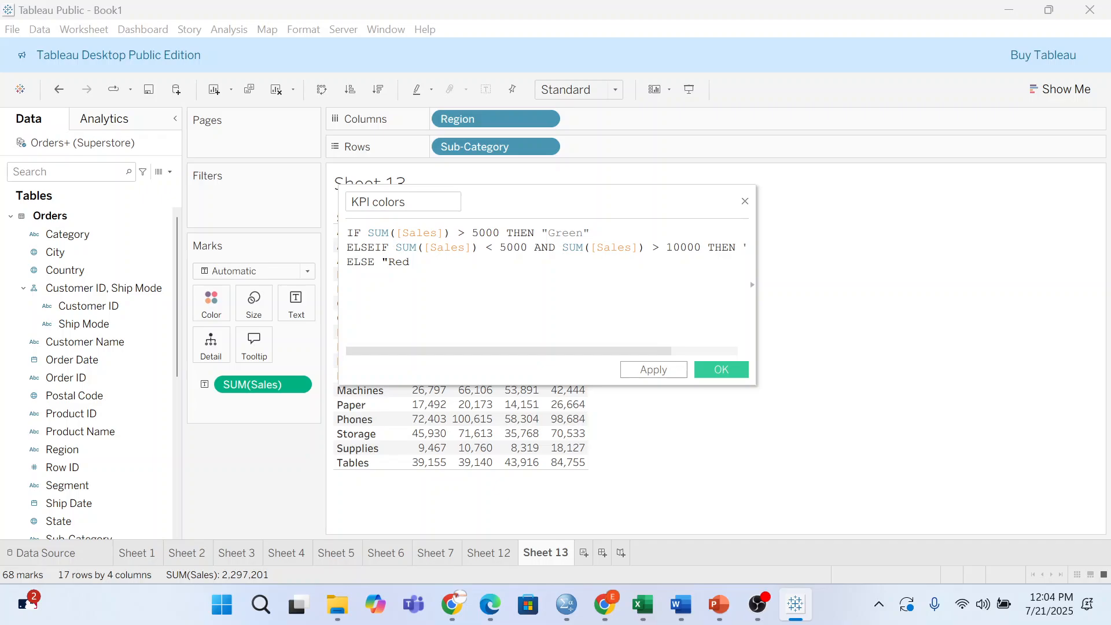
pyautogui.write('"')
pyautogui.press('Return')
pyautogui.write('E')
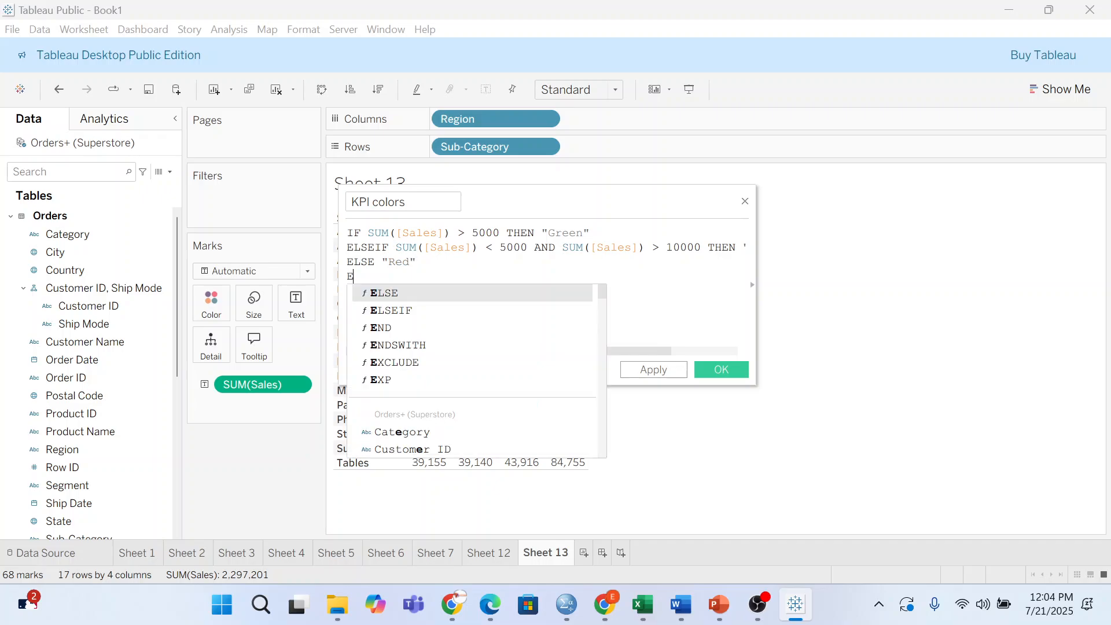
pyautogui.write('ND')
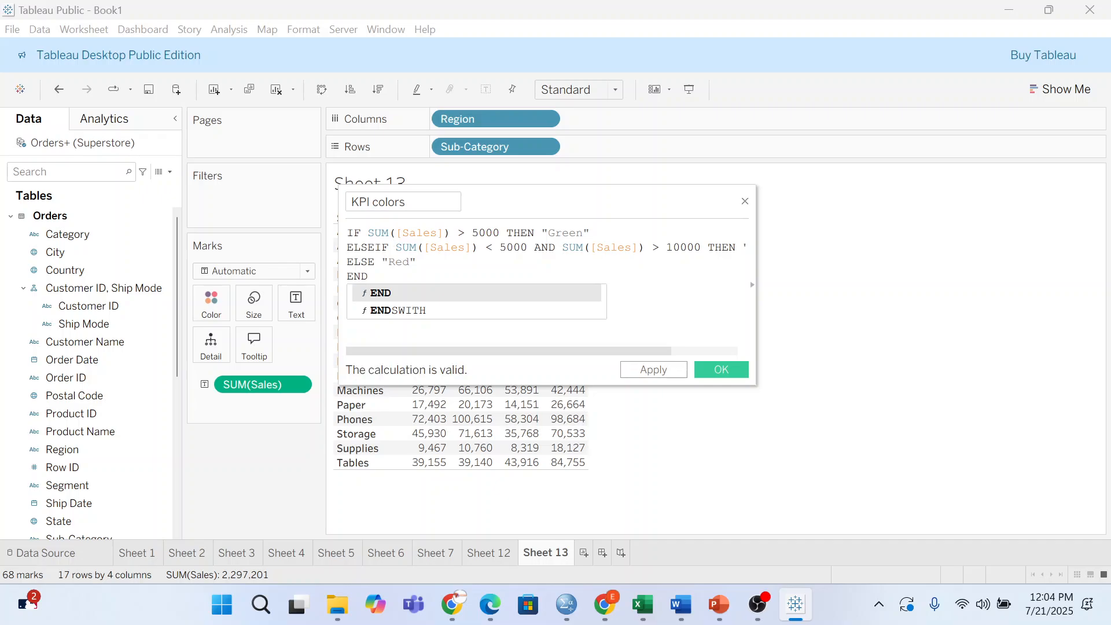
pyautogui.press('Escape')
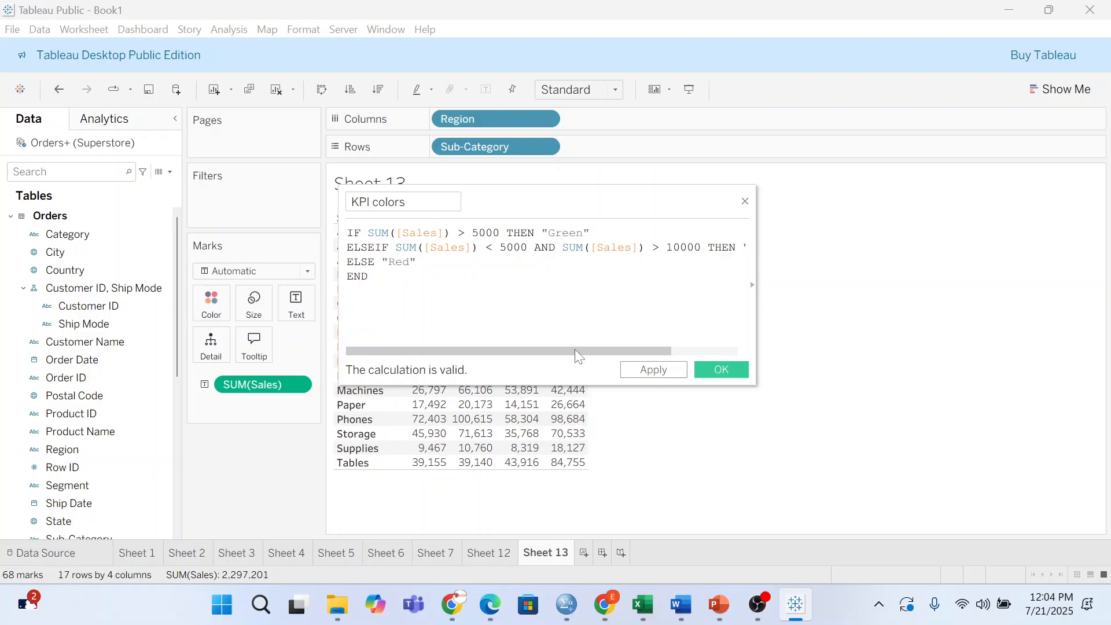
pyautogui.moveTo(574, 349); pyautogui.dragTo(637, 336)
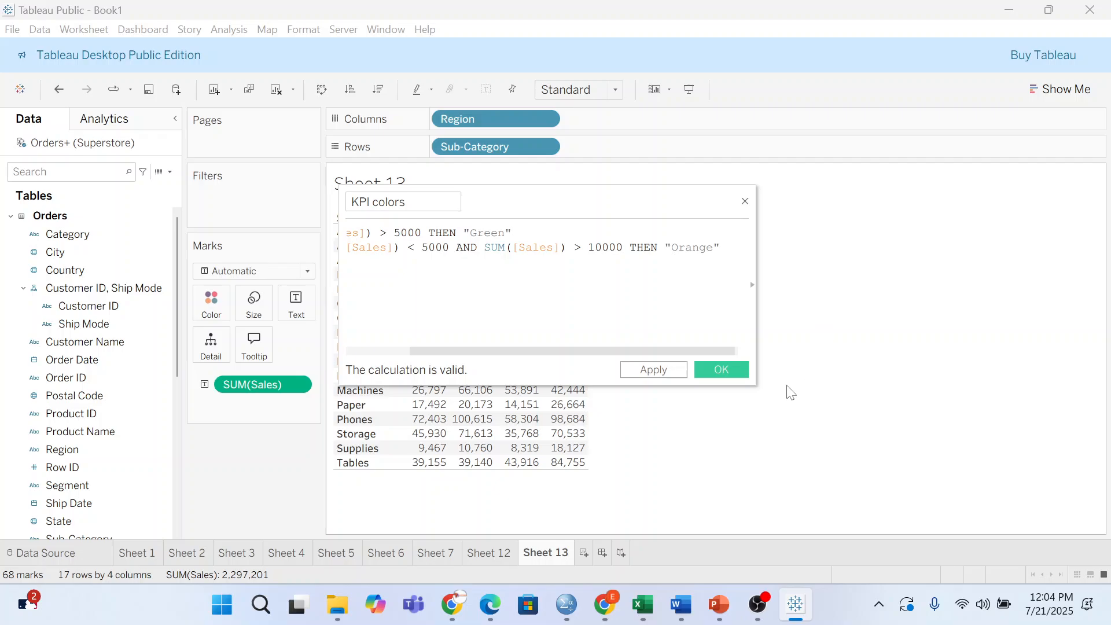
pyautogui.moveTo(561, 350); pyautogui.dragTo(498, 368)
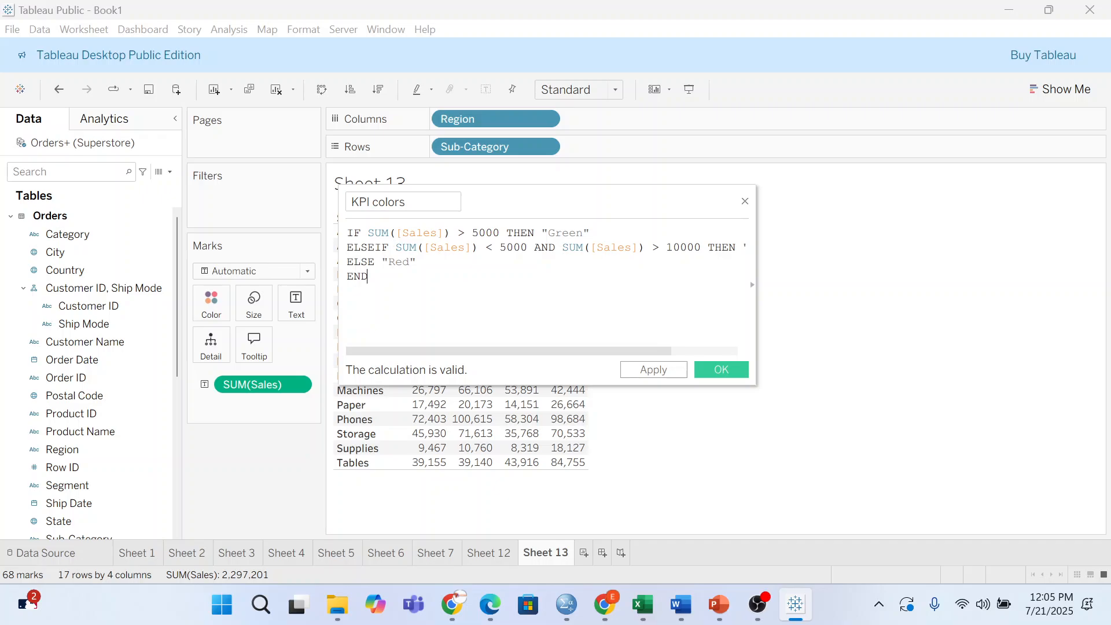
pyautogui.hotkey('shift', 'Home')
pyautogui.hotkey('ctrl', 'a')
pyautogui.press('Right')
pyautogui.hotkey('shift', 'Up')
pyautogui.hotkey('shift', 'Up')
pyautogui.hotkey('shift', 'Up')
pyautogui.hotkey('shift', 'Home')
pyautogui.press('Right')
# - Save the KPI colors calculation and put it on the Color card to colour the sales figures Green/Red
pyautogui.click(741, 373)
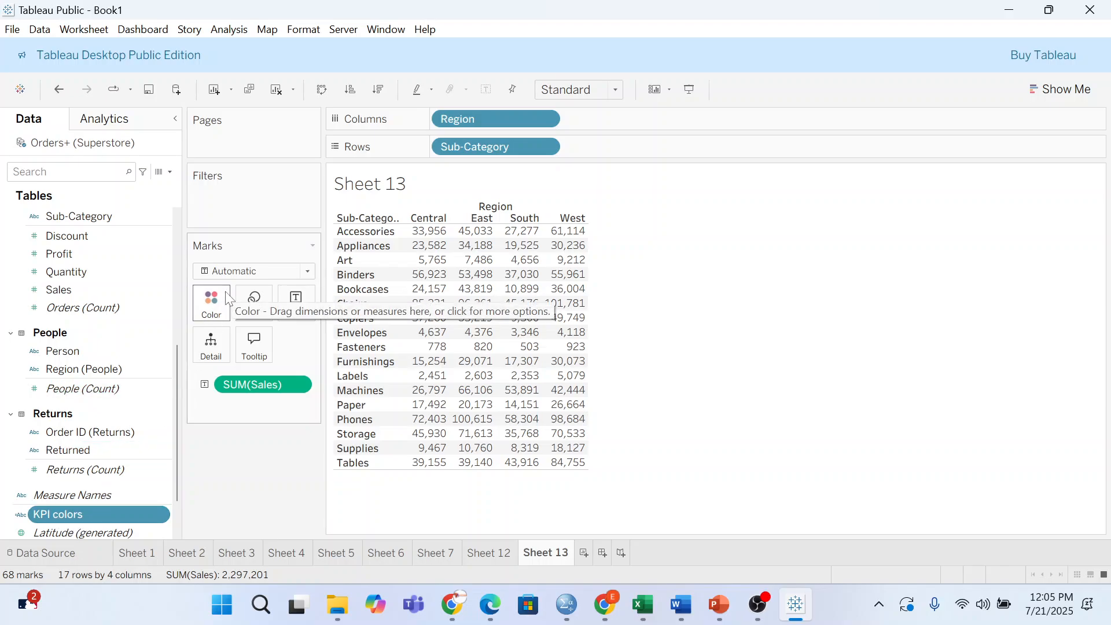
pyautogui.moveTo(113, 512); pyautogui.dragTo(214, 296)
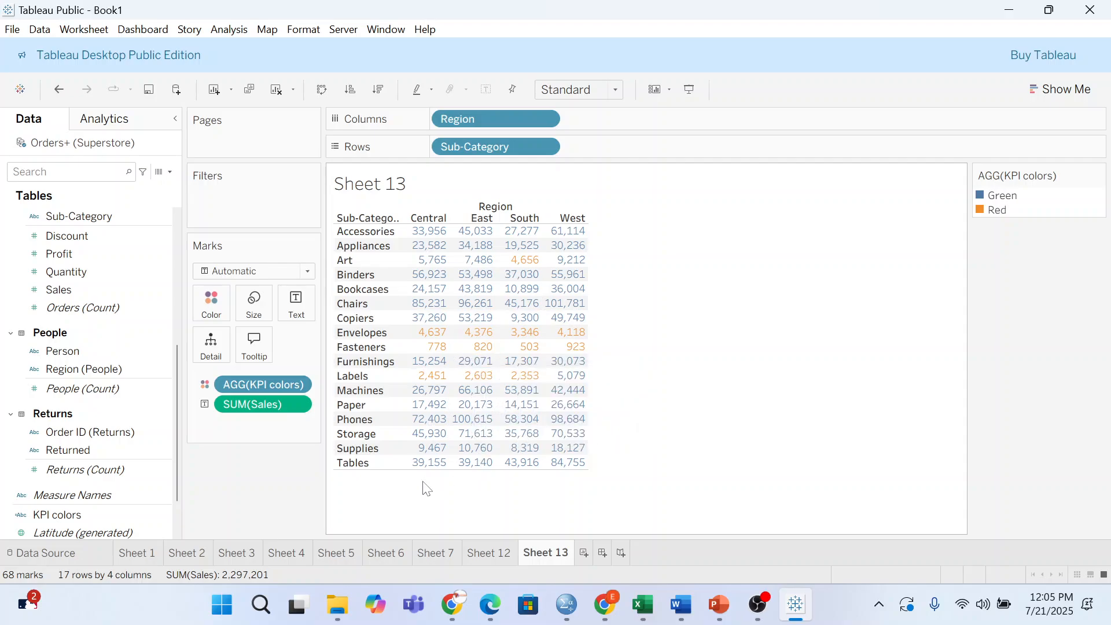
pyautogui.click(219, 303)
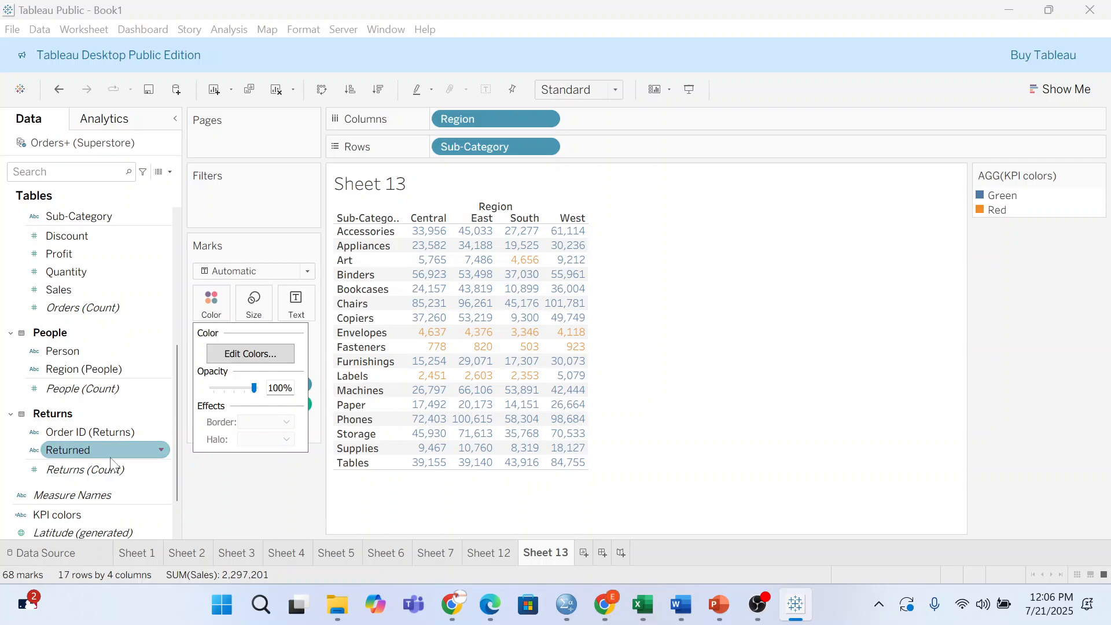
pyautogui.scroll(-2, 126, 457)
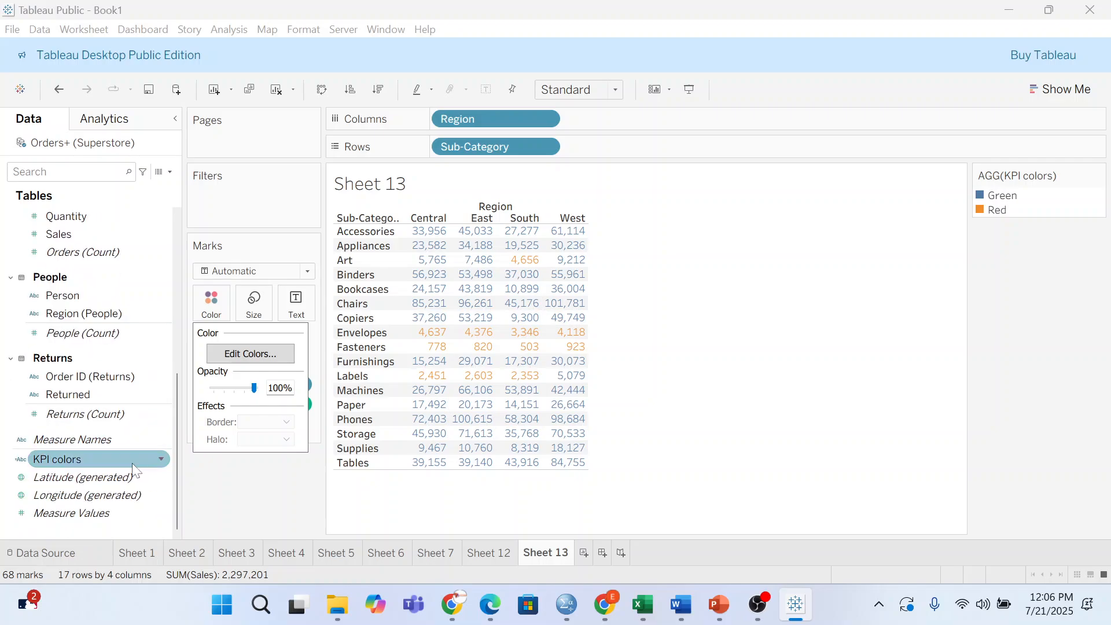
pyautogui.click(163, 460)
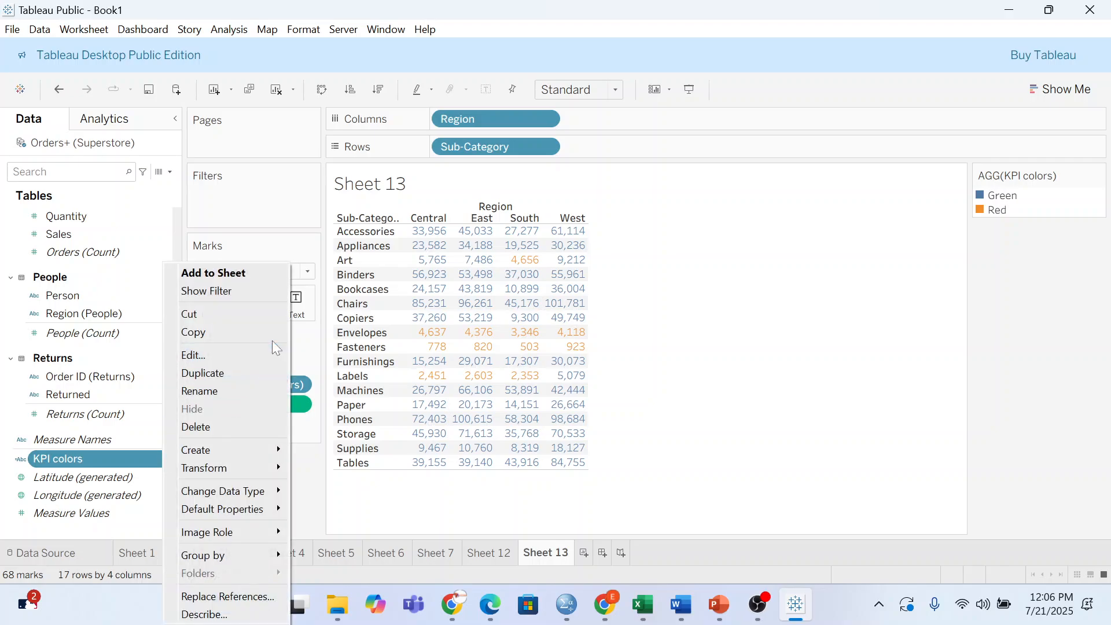
pyautogui.click(204, 361)
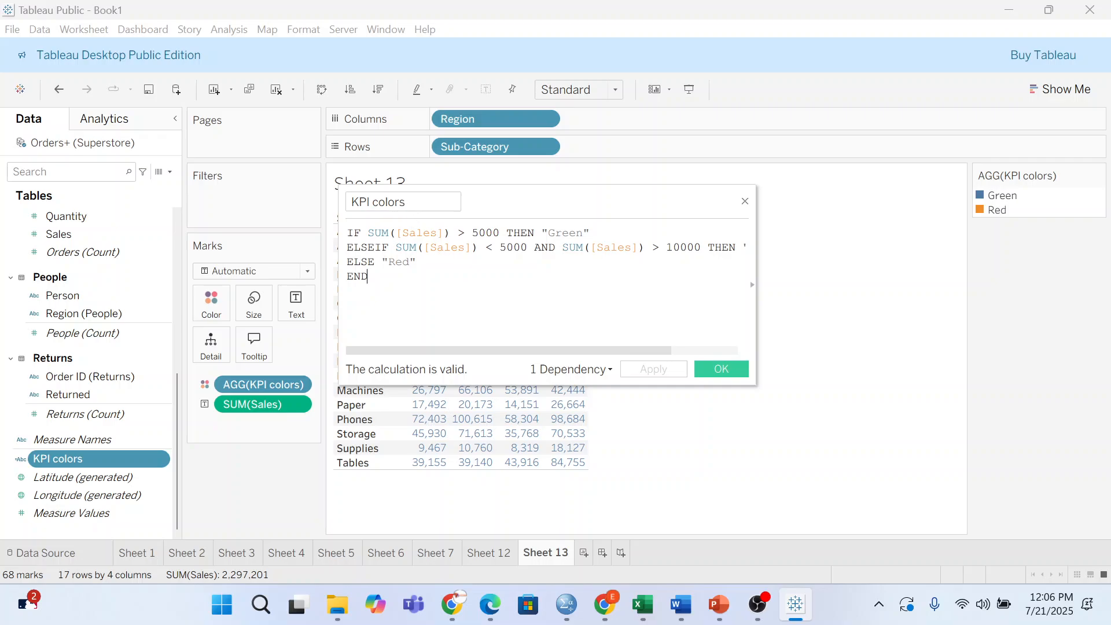
pyautogui.moveTo(488, 398)
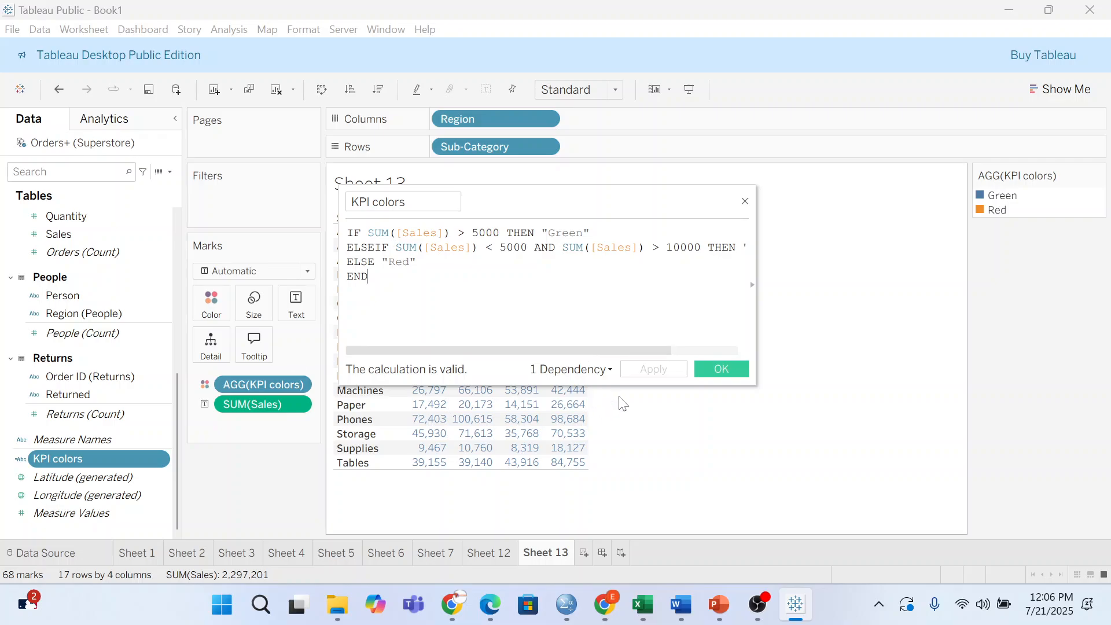
pyautogui.click(734, 365)
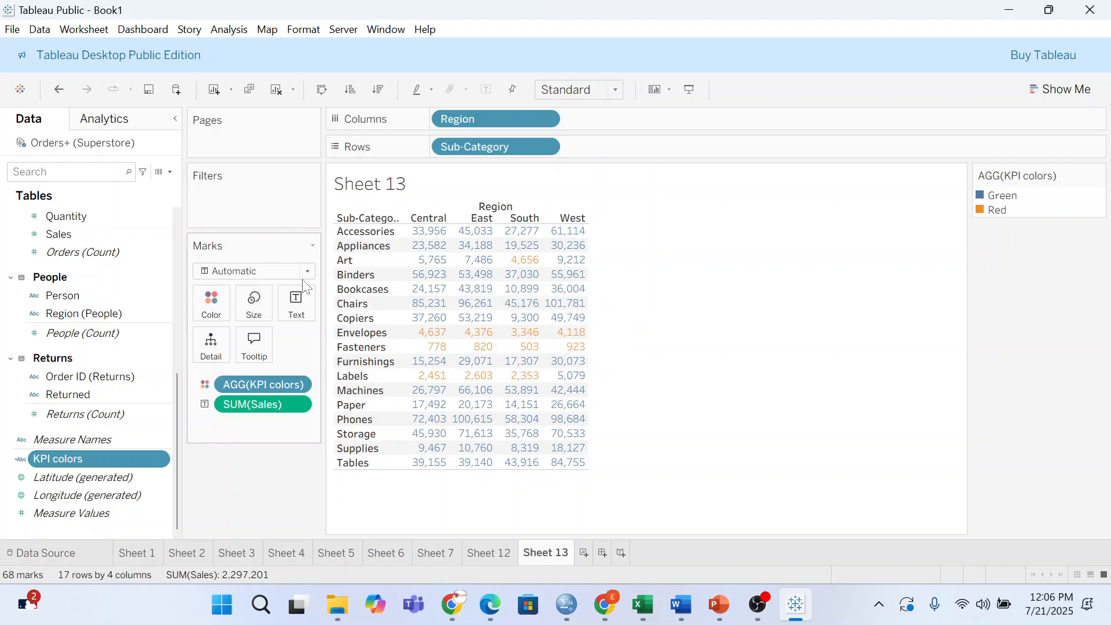
# - In Edit Colors for KPI colors, assign green to the Green value and red to the Red value, then apply
pyautogui.click(210, 299)
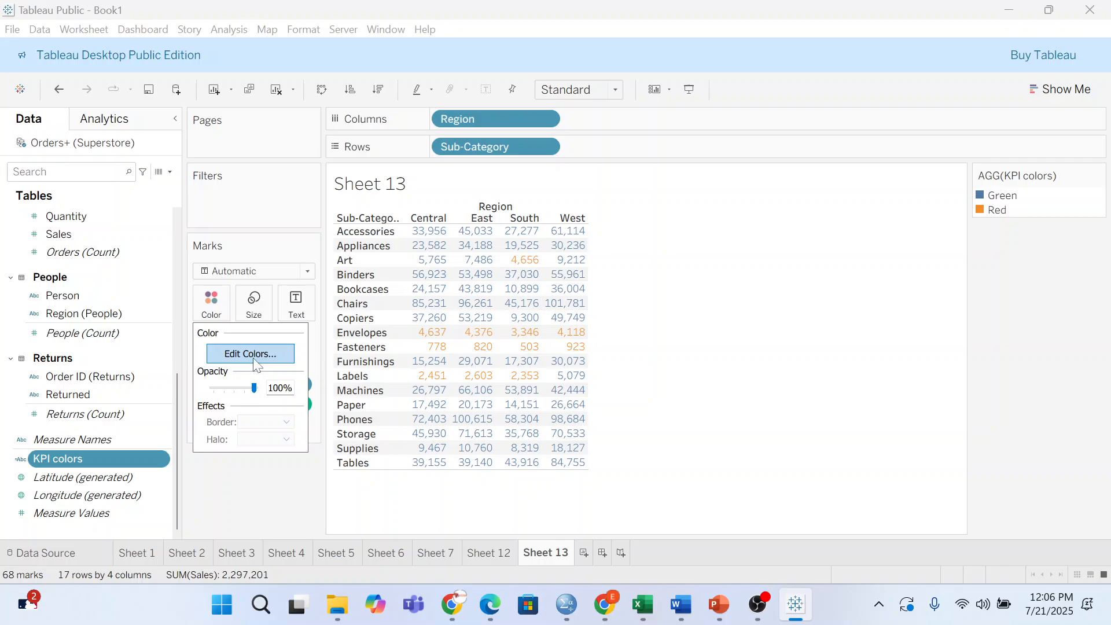
pyautogui.click(249, 356)
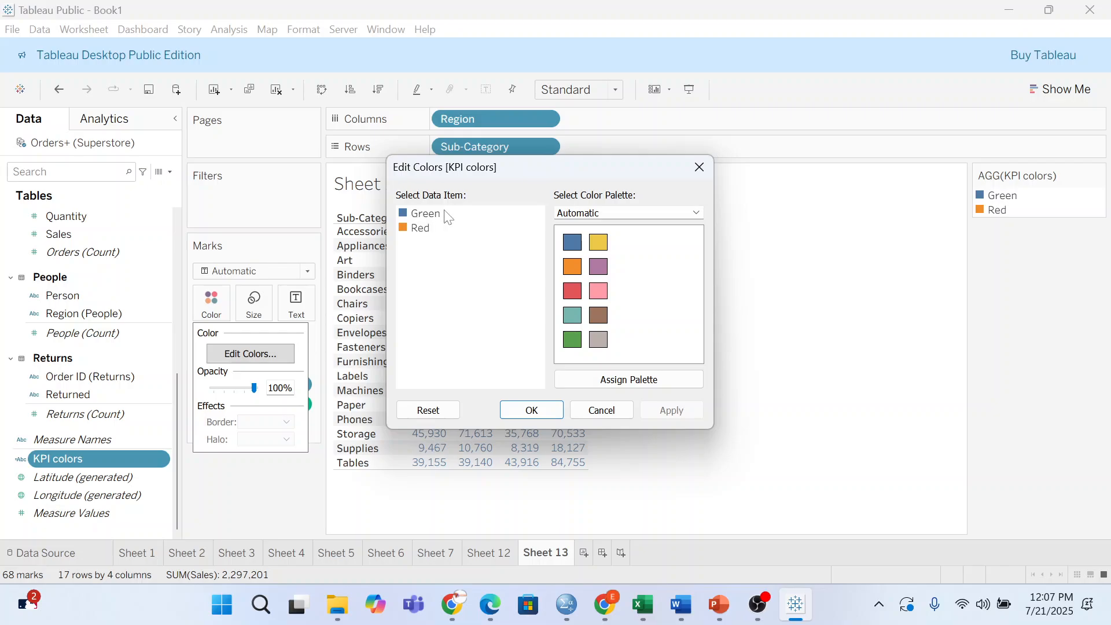
pyautogui.click(406, 220)
pyautogui.click(572, 340)
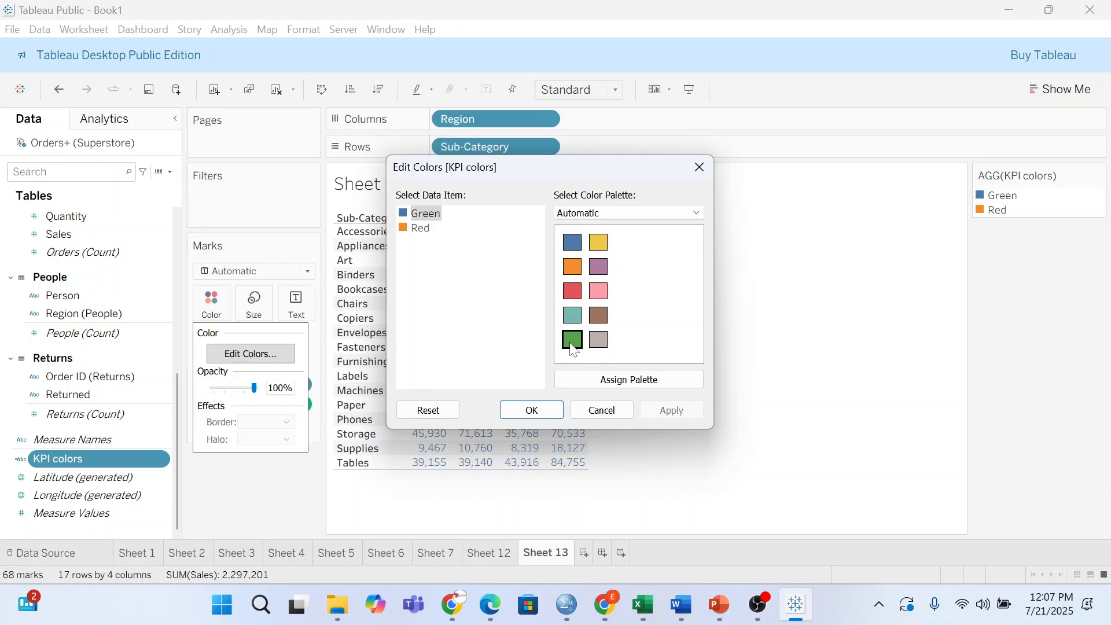
pyautogui.click(423, 230)
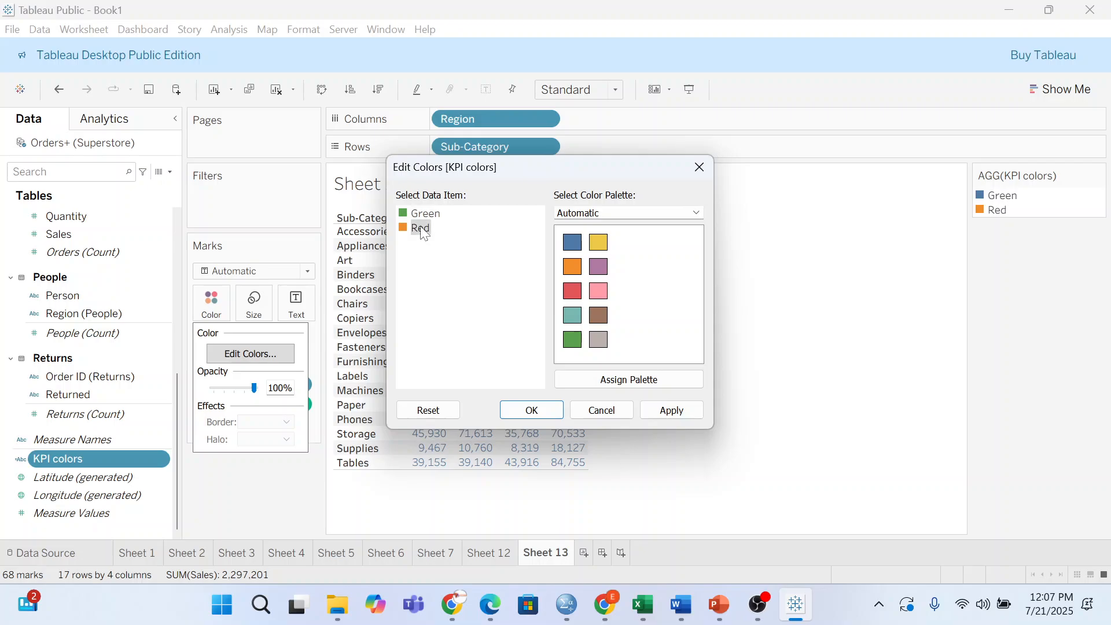
pyautogui.click(571, 291)
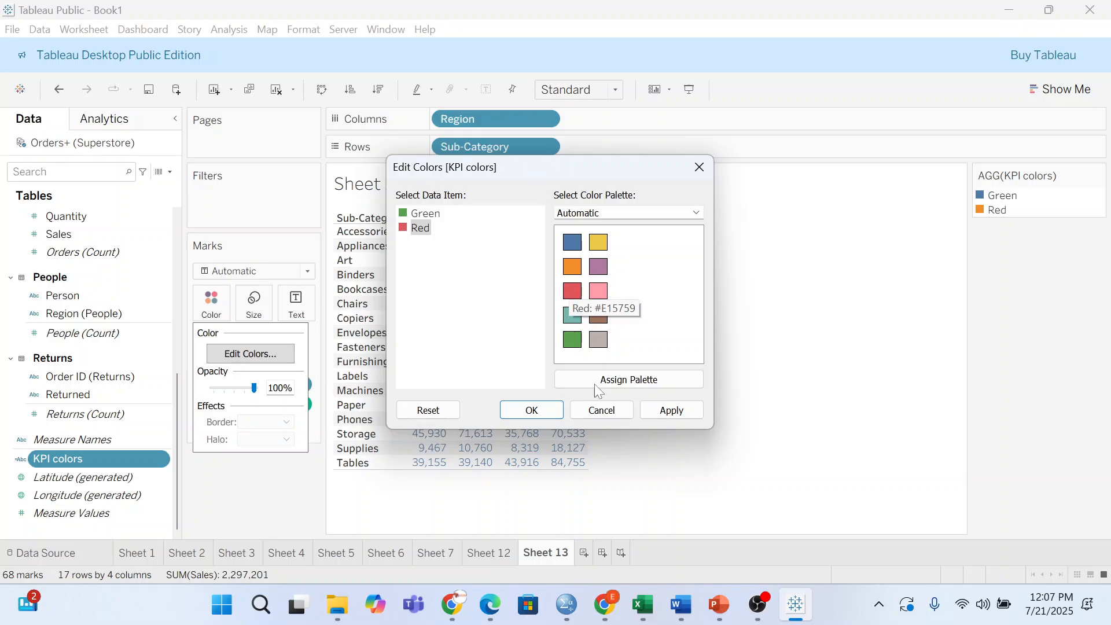
pyautogui.click(666, 409)
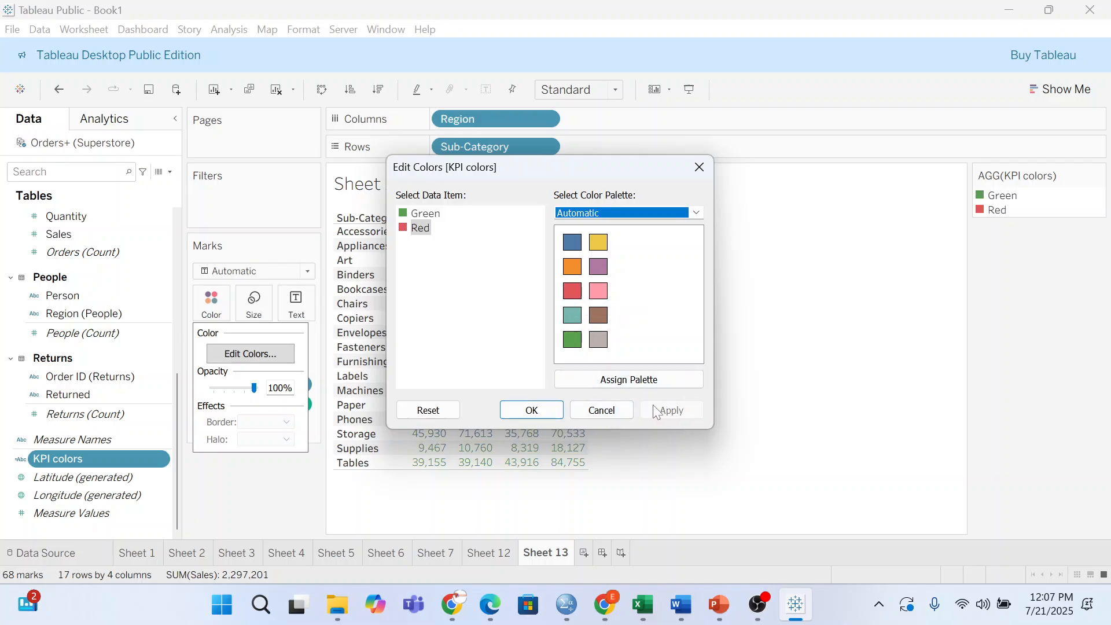
pyautogui.click(535, 407)
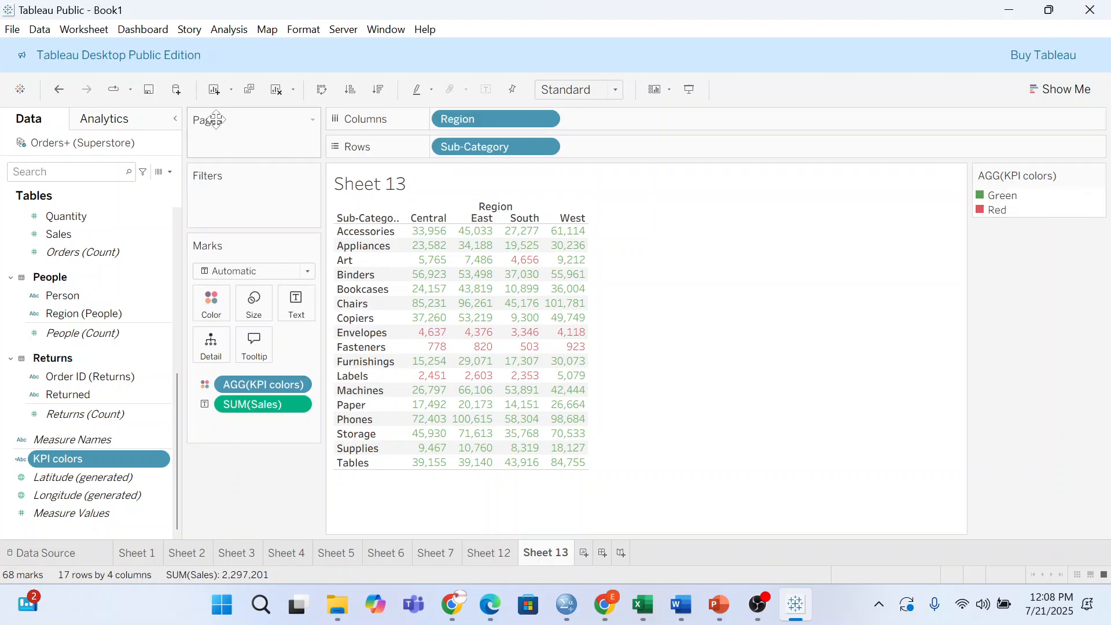
pyautogui.moveTo(116, 459); pyautogui.dragTo(373, 410)
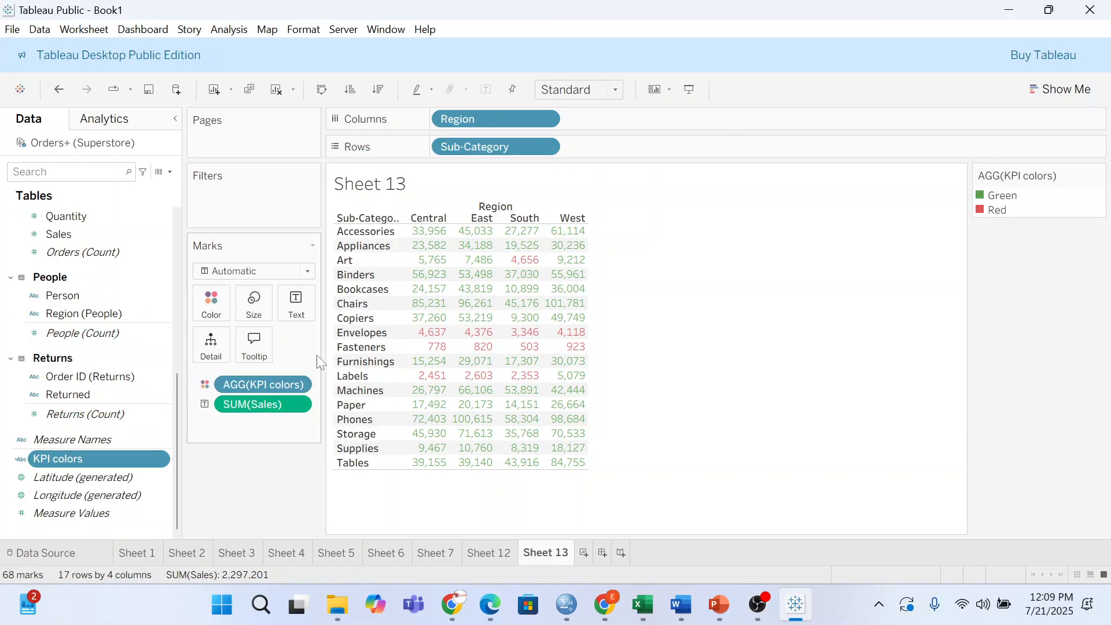
pyautogui.click(298, 404)
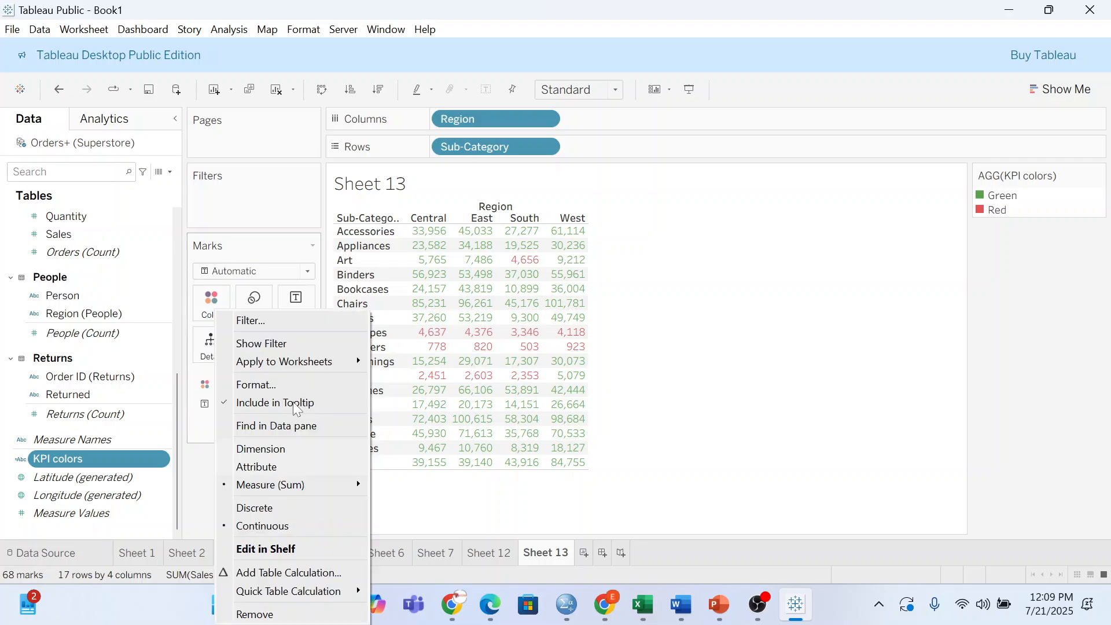
pyautogui.press('Escape')
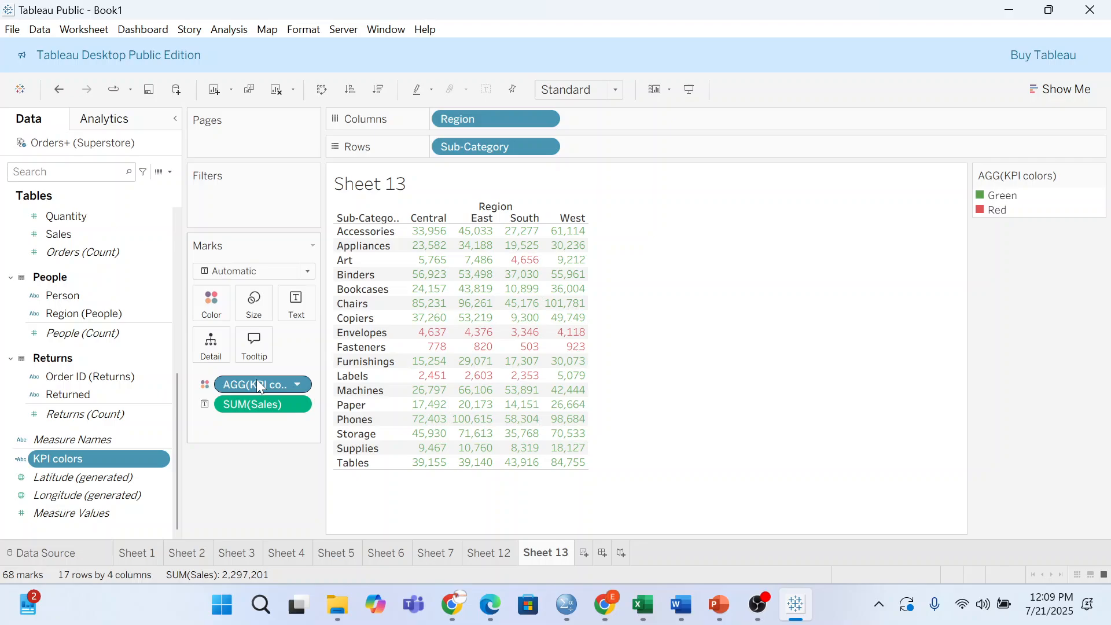
pyautogui.click(297, 404)
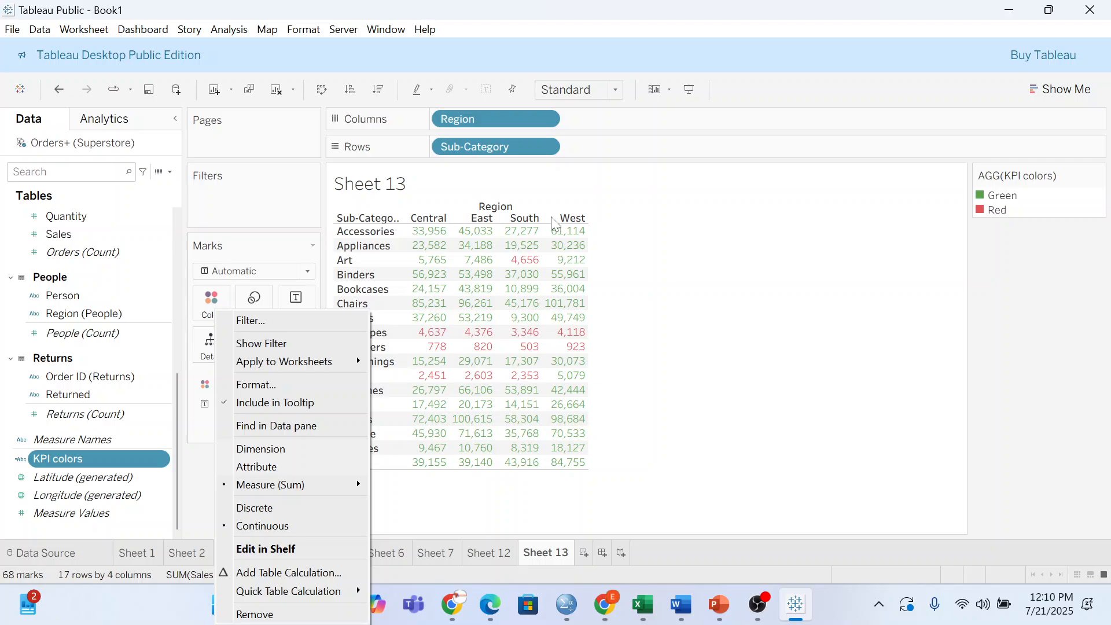
pyautogui.click(664, 187)
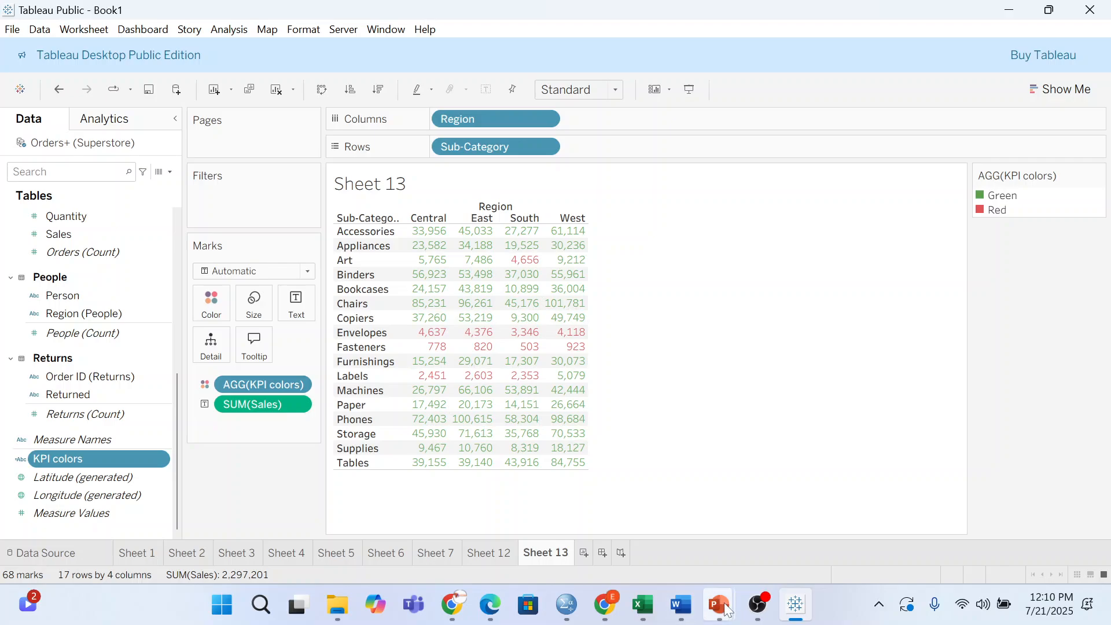
# - Minimize the Assignement Word document and Tableau Public to reveal the Google Meet call in Chrome
pyautogui.moveTo(733, 612)
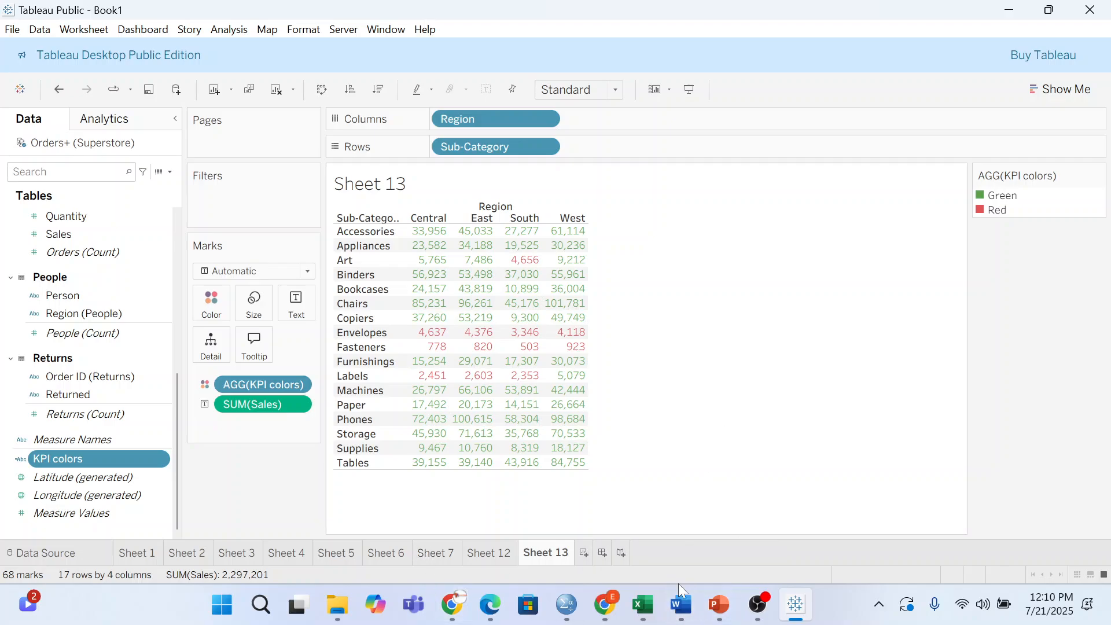
pyautogui.click(680, 598)
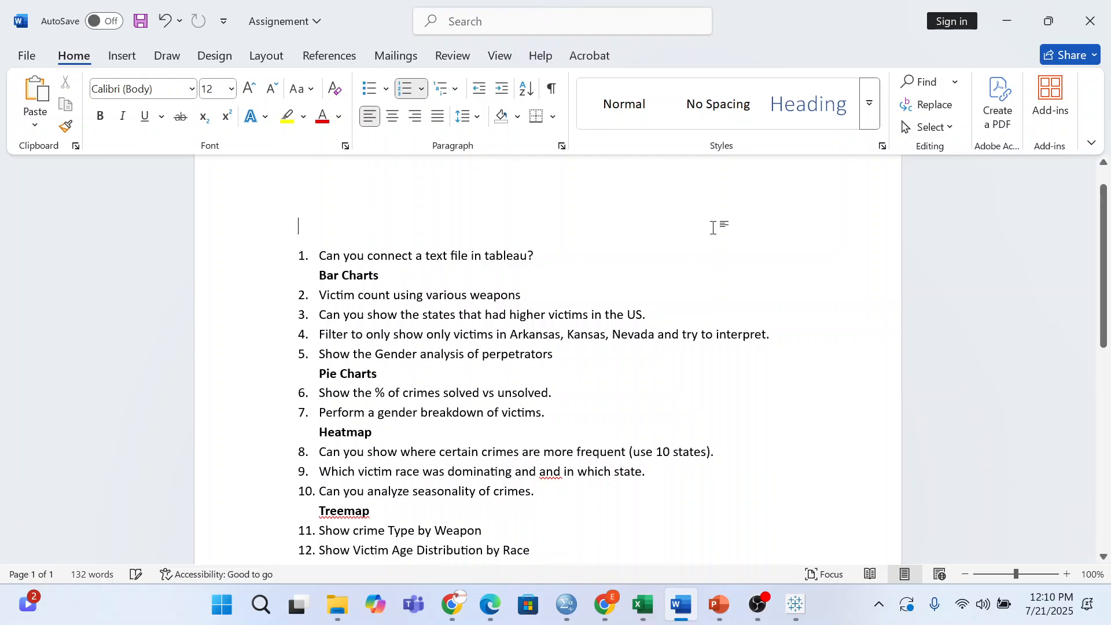
pyautogui.click(1004, 20)
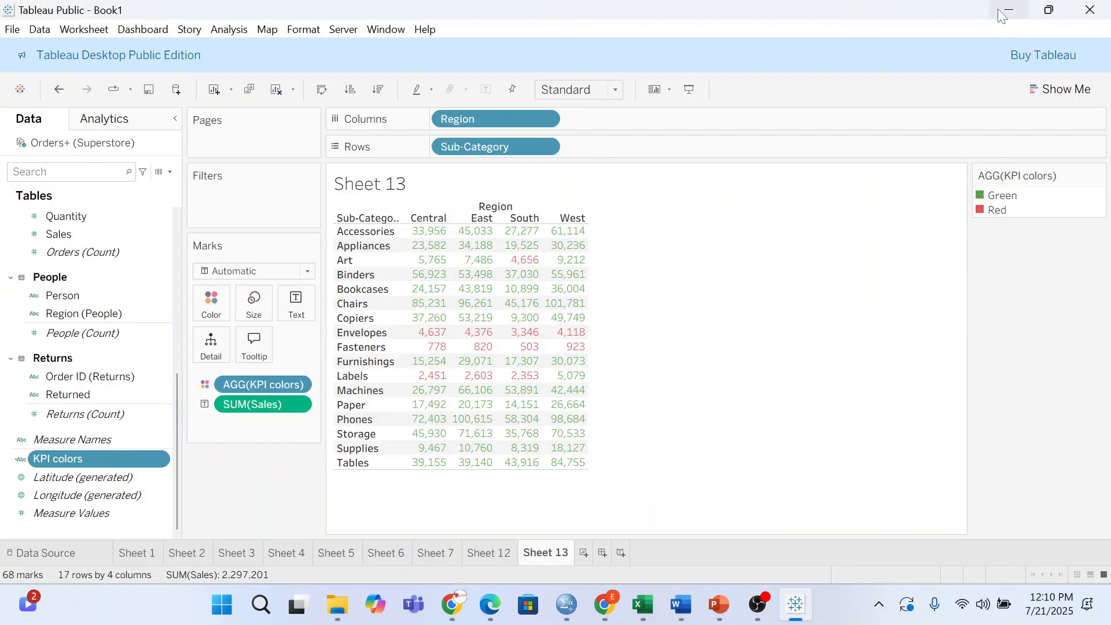
pyautogui.click(999, 10)
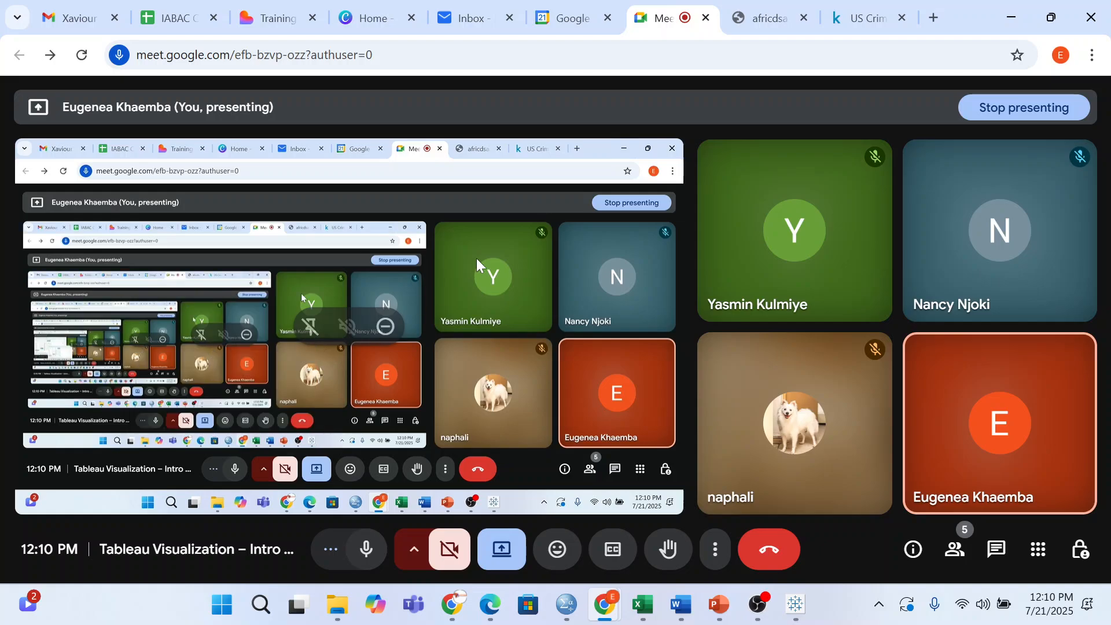
# - In a new Chrome tab, enter NOTION in the Google search box and accept the suggested completion
pyautogui.click(925, 16)
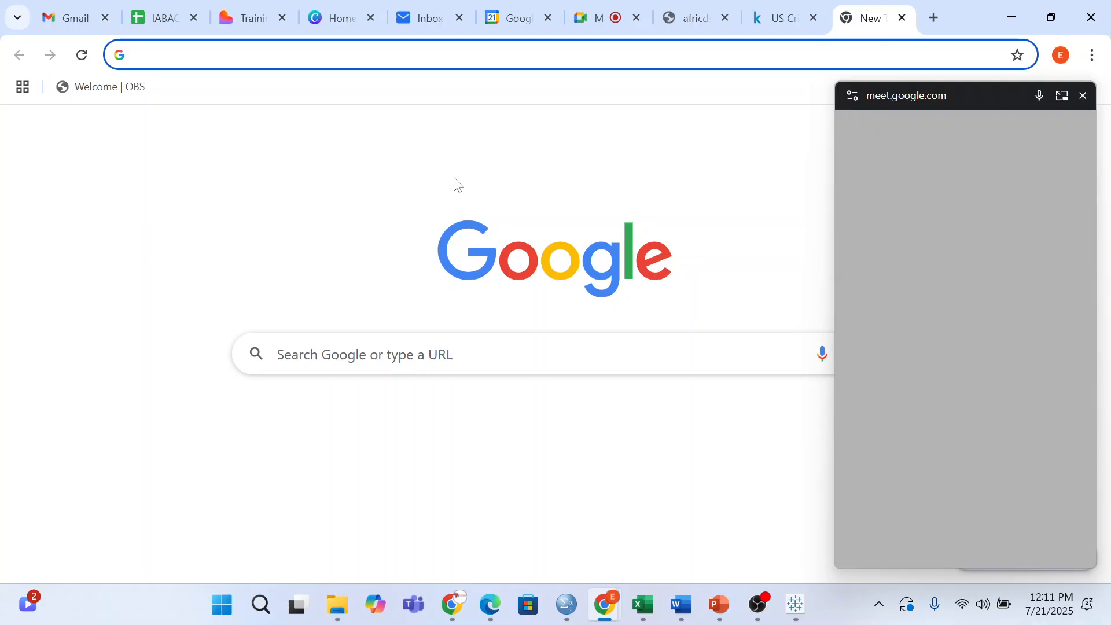
pyautogui.click(278, 354)
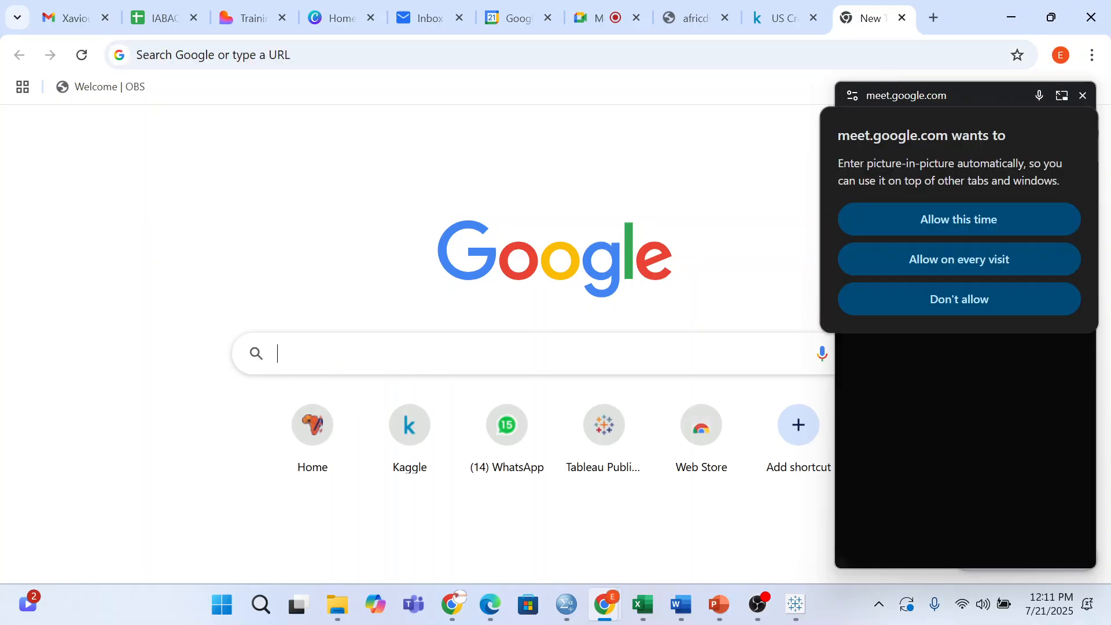
pyautogui.write('NOIT')
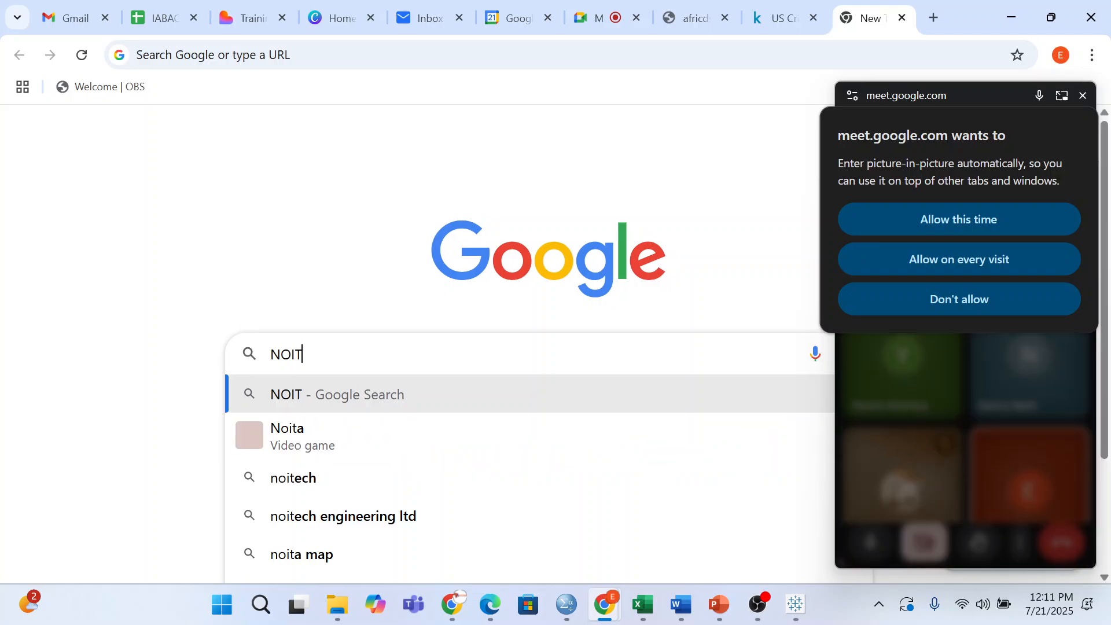
pyautogui.press('BackSpace')
pyautogui.press('BackSpace')
pyautogui.write('TION')
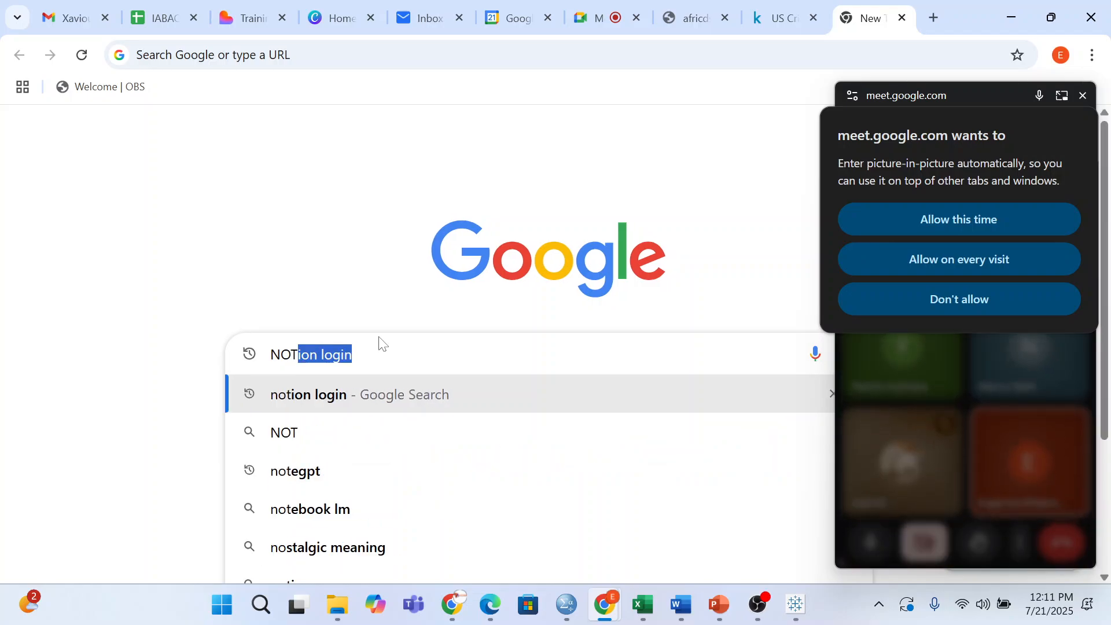
pyautogui.press('Tab')
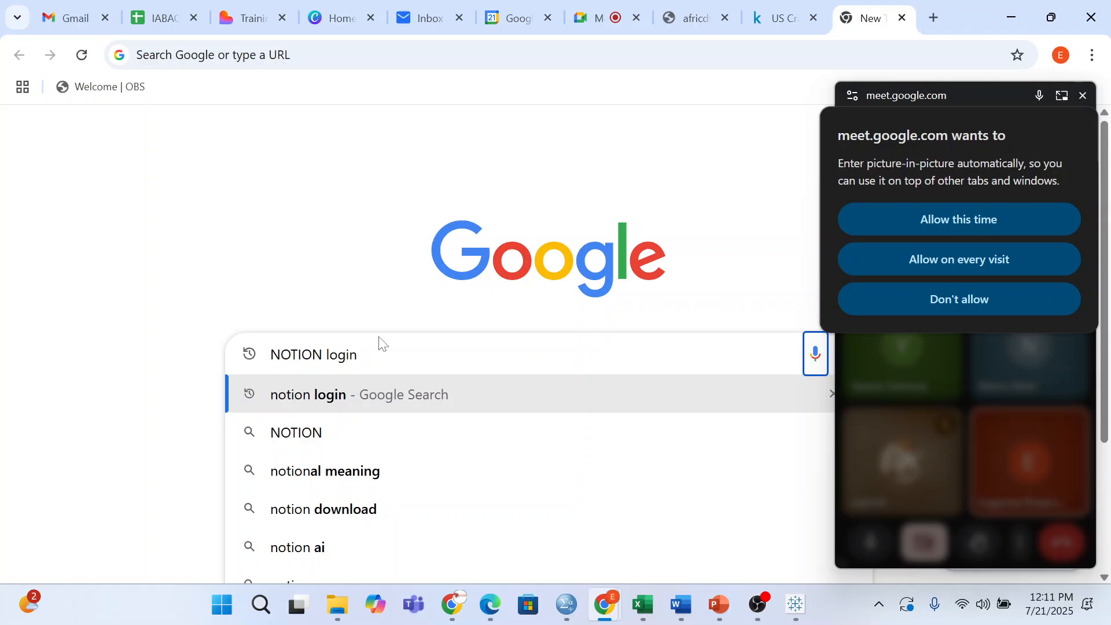
# - Run a voice search, allowing microphone access, and head back to the Meet tab
pyautogui.press('Return')
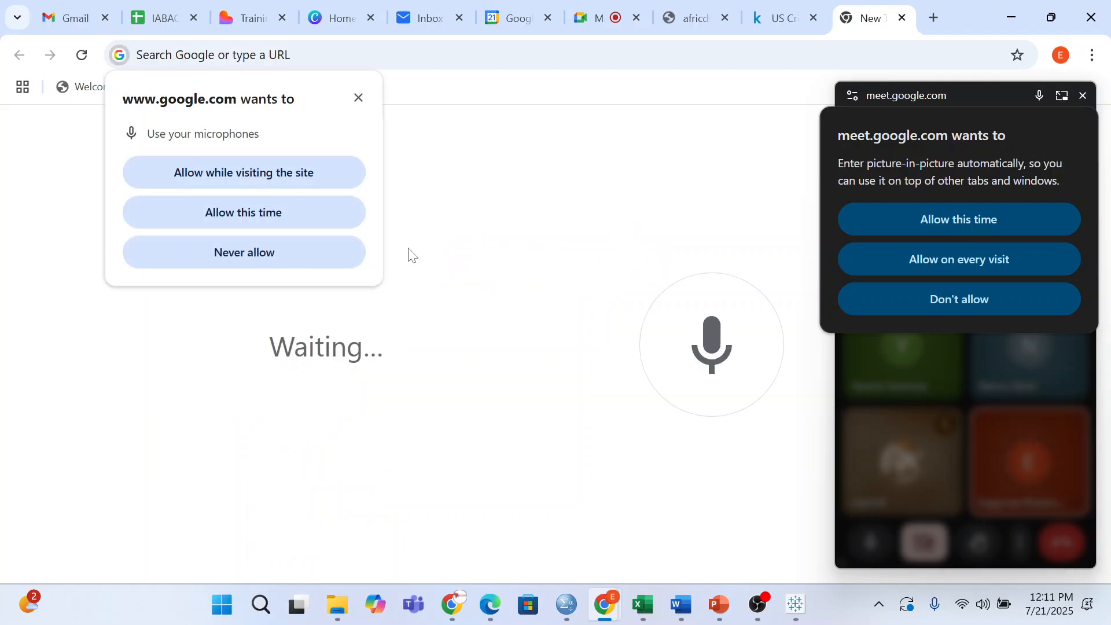
pyautogui.press('Tab')
pyautogui.press('Tab')
pyautogui.press('Return')
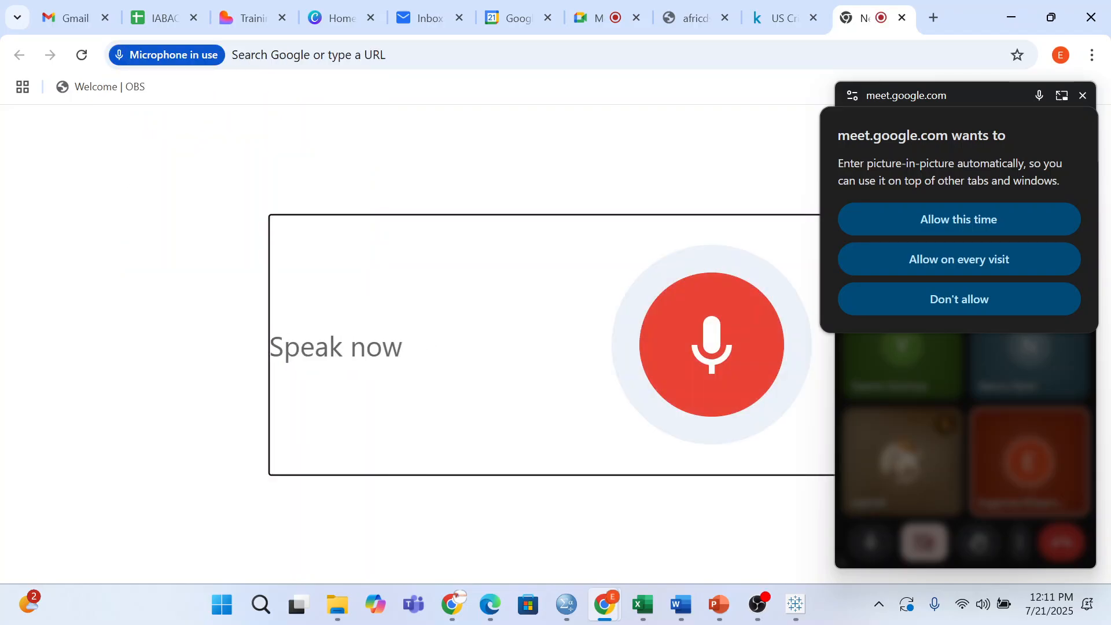
pyautogui.hotkey('ctrl', '7')
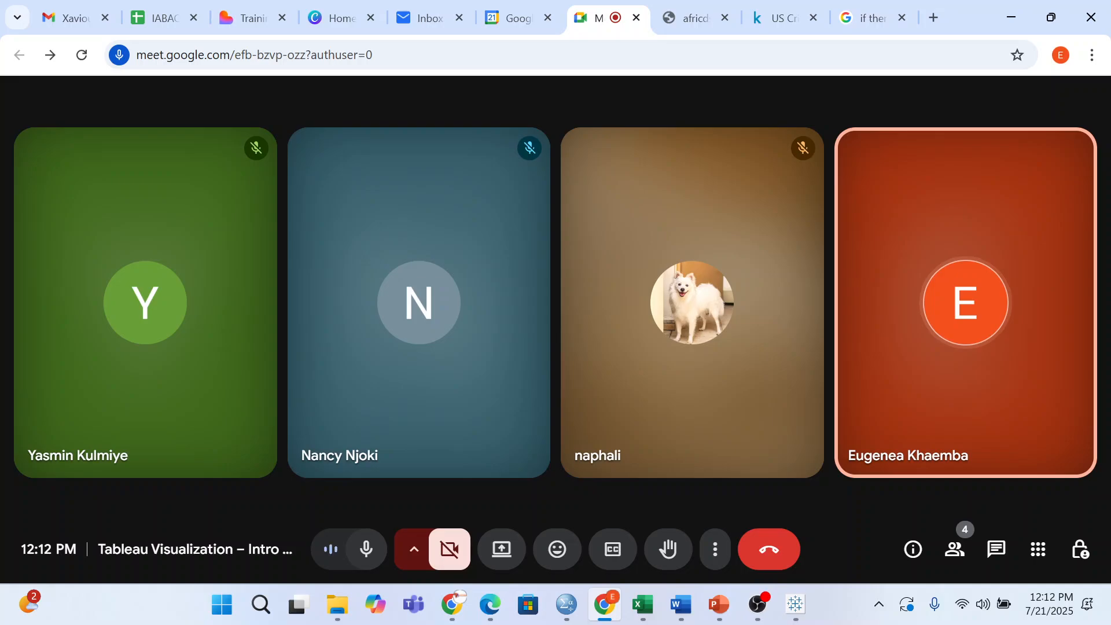
pyautogui.moveTo(697, 602)
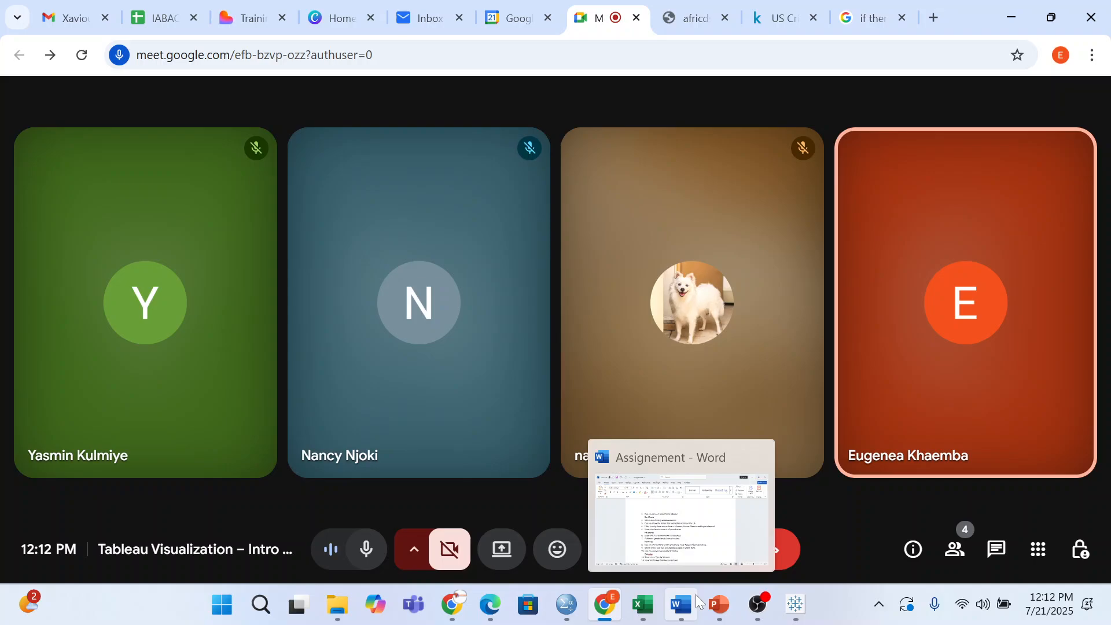
# - In the Assignement document, replace the numbered item 15 with the student's e-mail address below item 14
pyautogui.click(697, 602)
pyautogui.write('GEN')
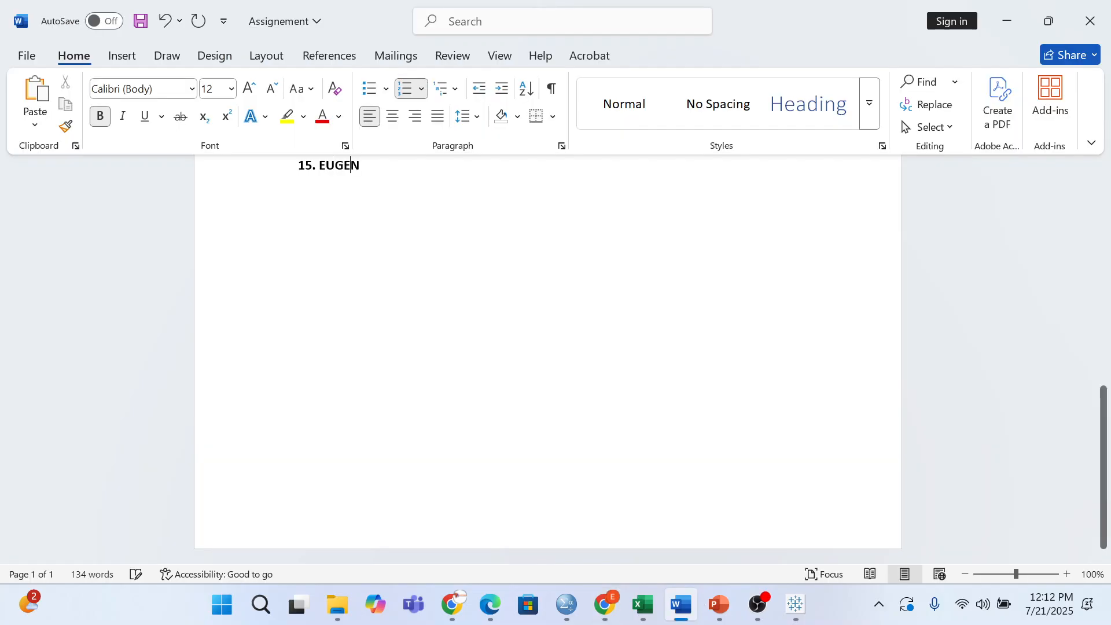
pyautogui.press('BackSpace')
pyautogui.press('BackSpace')
pyautogui.press('BackSpace')
pyautogui.press('BackSpace')
pyautogui.press('BackSpace')
pyautogui.press('BackSpace')
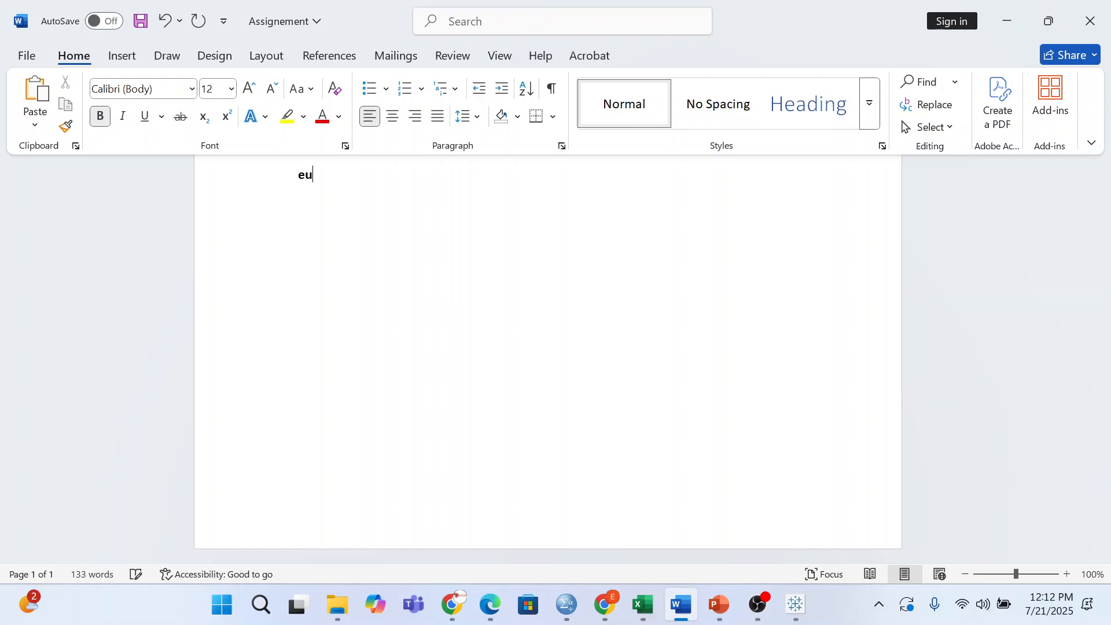
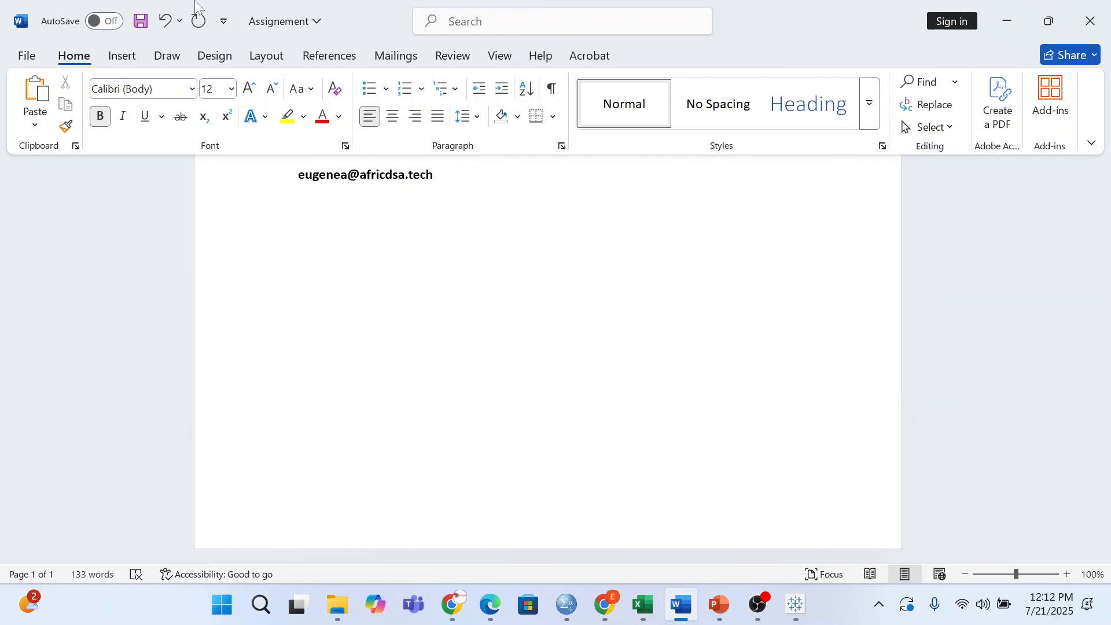
pyautogui.scroll(3, 195, 2)
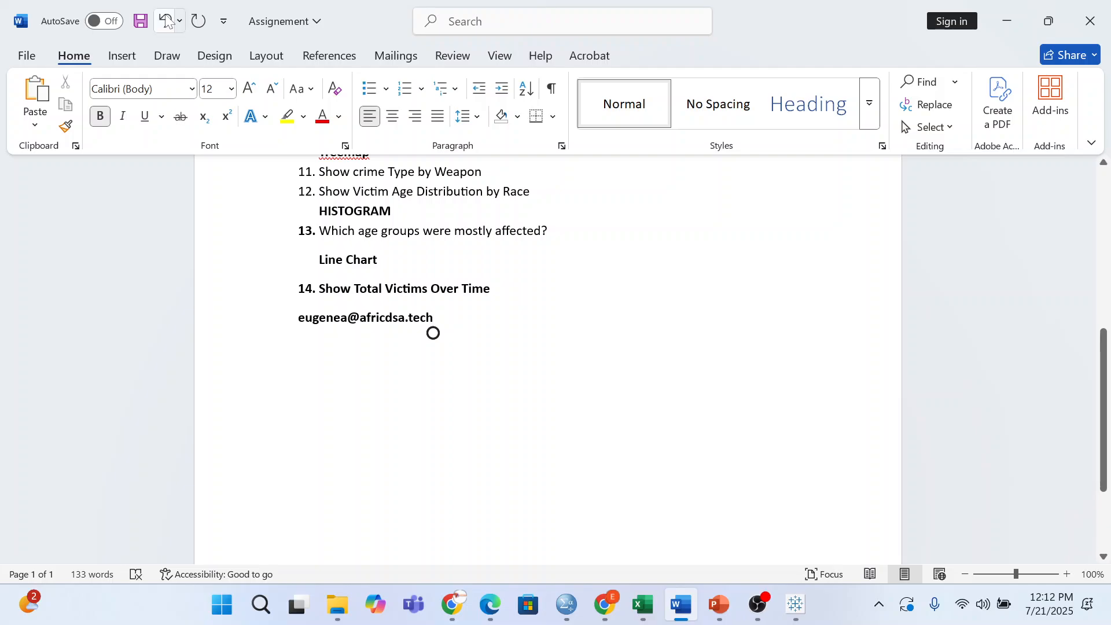
pyautogui.tripleClick(433, 333)
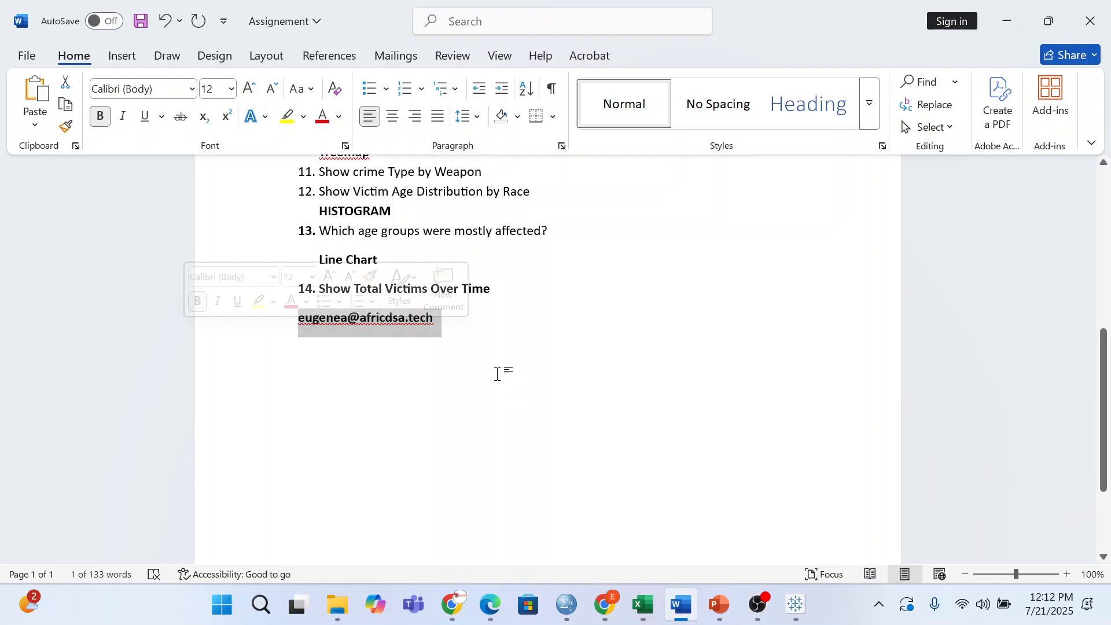
pyautogui.click(471, 374)
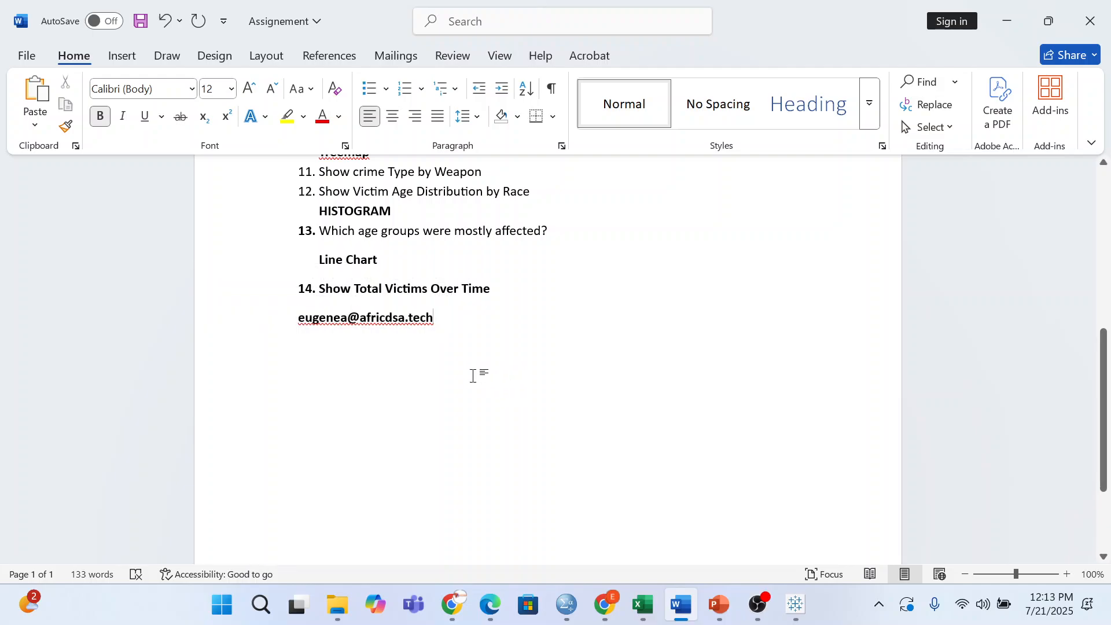